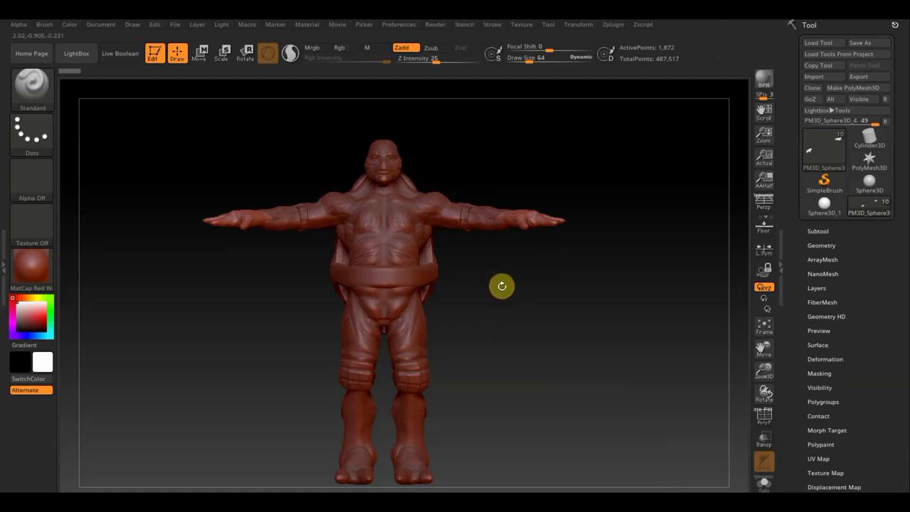
Step: Zoom and pan from the full T-pose figure to a close-up of the outstretched hand
ctrl+right_drag(501, 278, 538, 339)
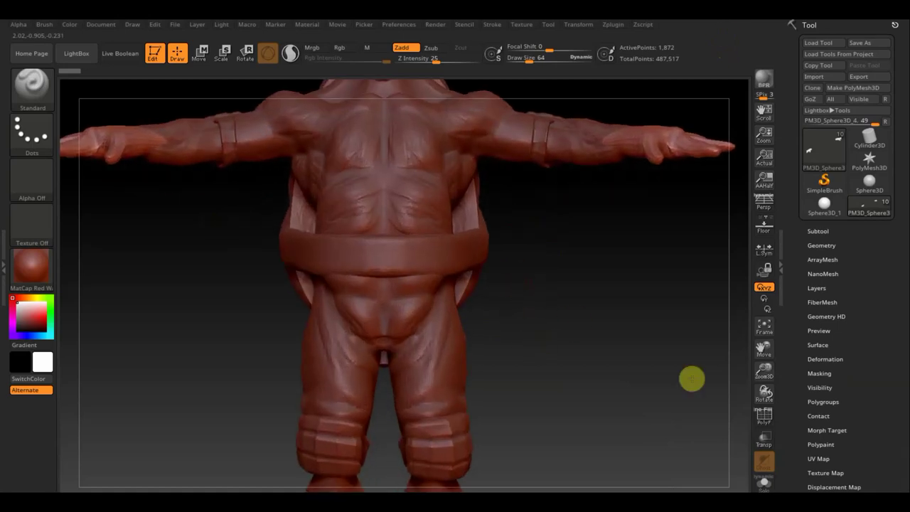
mouse_move(690, 377)
ctrl+right_down()
mouse_move(464, 341)
mouse_move(467, 208)
mouse_move(548, 282)
mouse_move(532, 286)
mouse_move(552, 335)
mouse_move(488, 250)
mouse_move(550, 327)
ctrl+right_up()
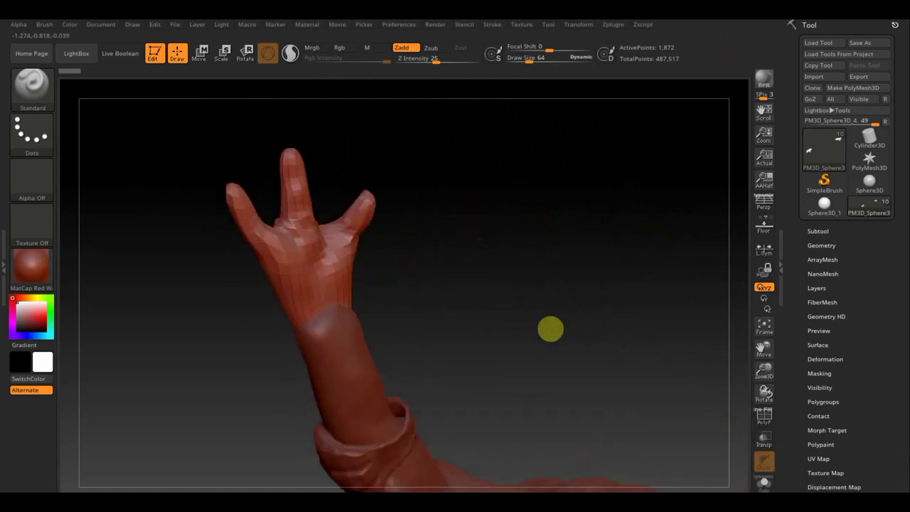
Step: With the PolyF wireframe shown, DynaMesh the hand at resolution 312, raising active points to 26,984
click(764, 415)
mouse_move(619, 357)
right_down()
mouse_move(609, 367)
mouse_move(644, 354)
right_up()
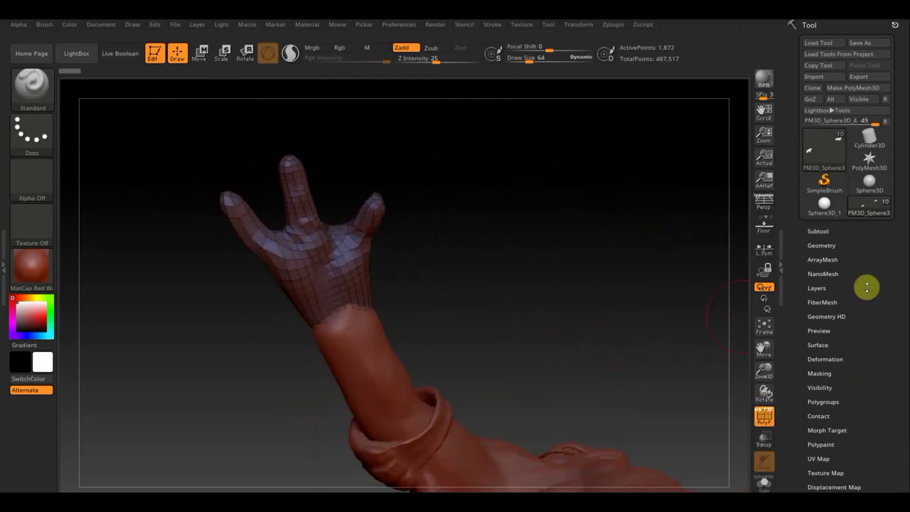
click(822, 245)
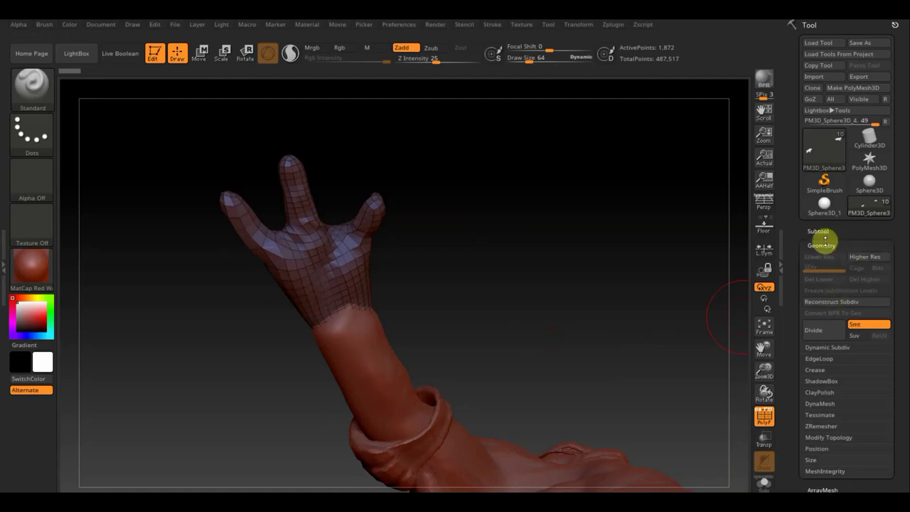
click(821, 404)
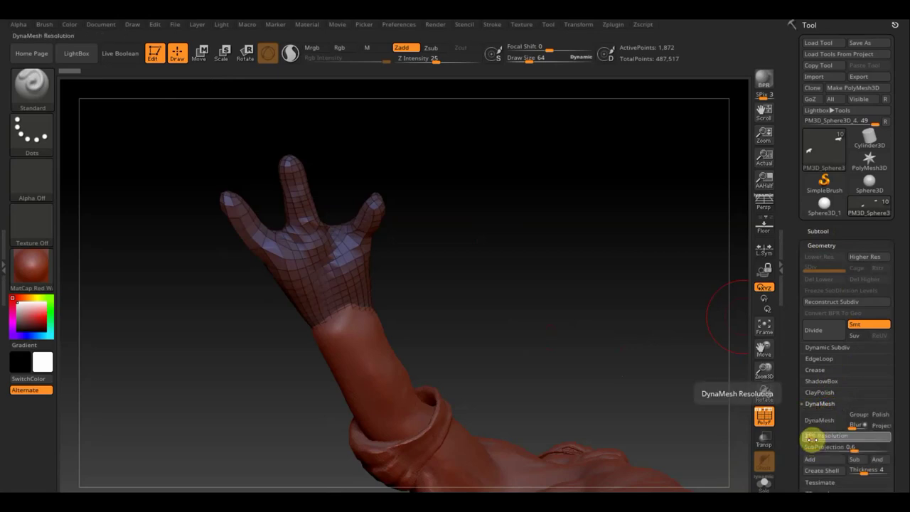
click(820, 421)
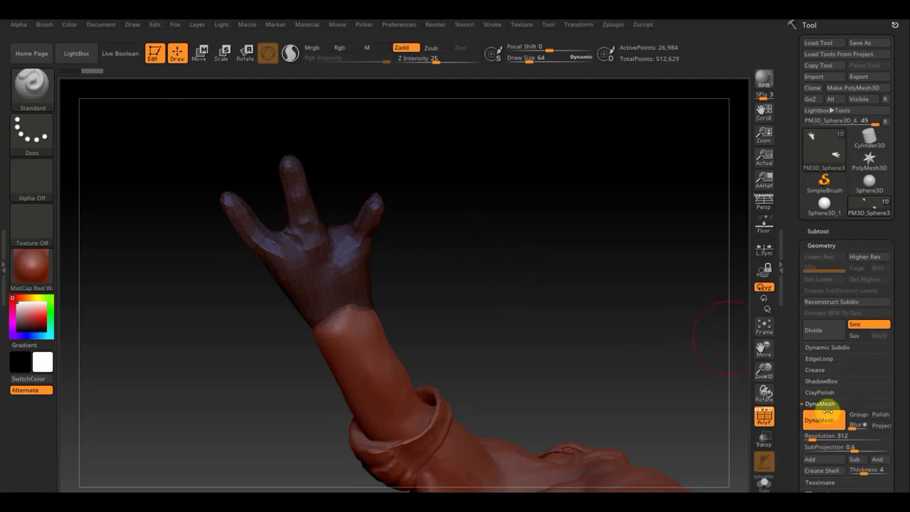
Step: Hide the wireframe and reframe the close-up of the hand
click(763, 416)
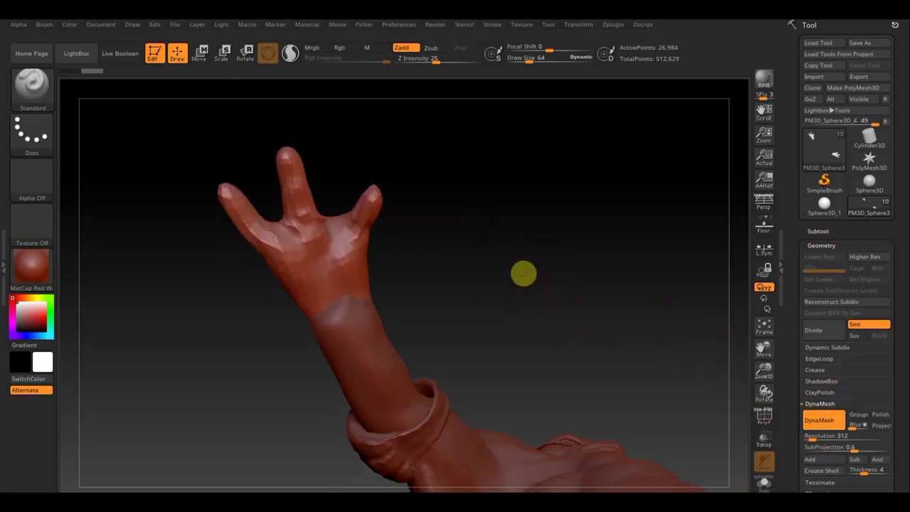
alt+drag(538, 280, 581, 412)
alt+drag(566, 355, 585, 377)
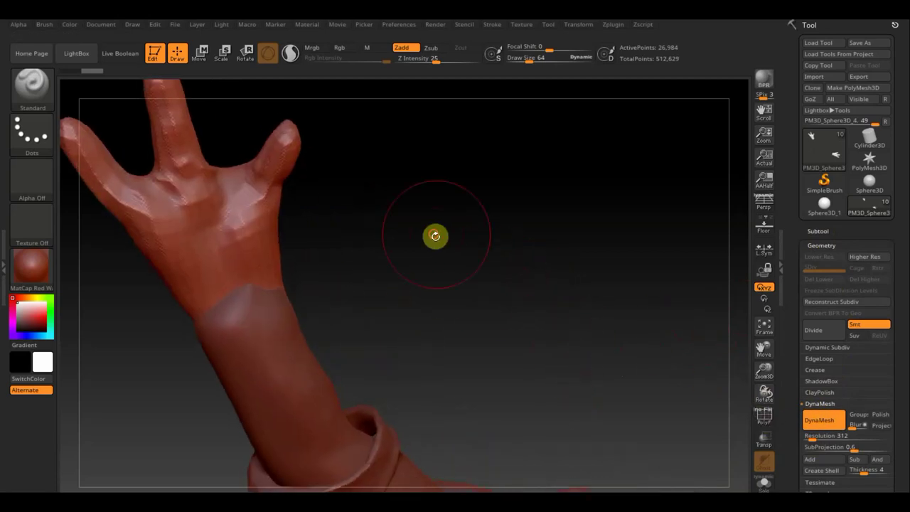
mouse_move(434, 235)
alt+mouse_down()
mouse_move(580, 334)
mouse_move(526, 298)
alt+mouse_up()
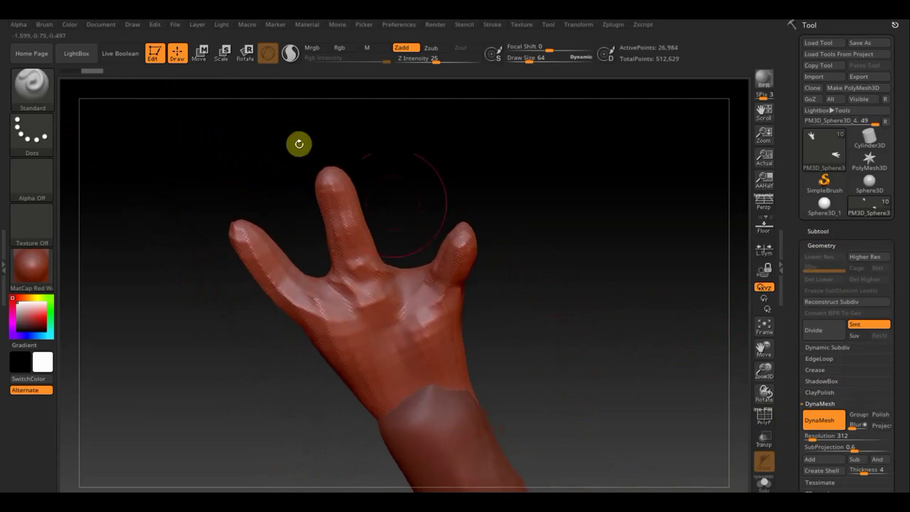
Step: Switch to the ClayBuildup brush with draw size about 33 and Z Intensity 2
click(48, 86)
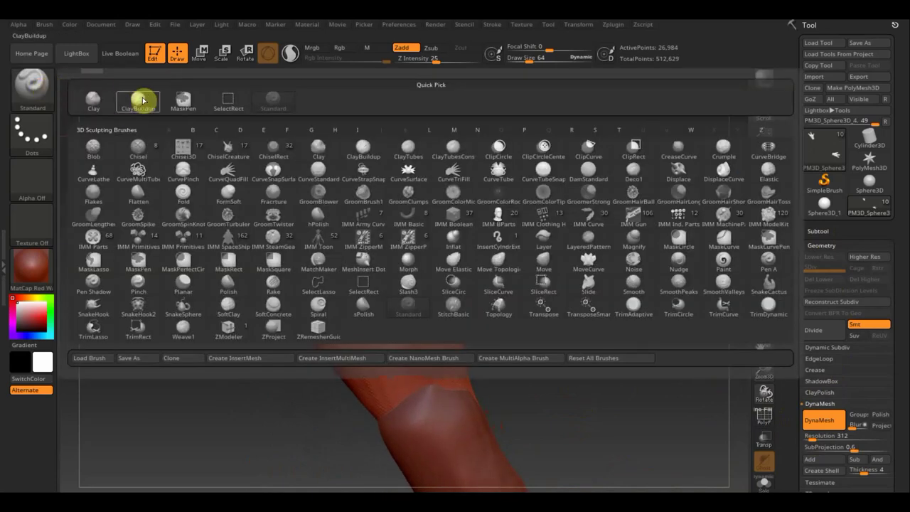
click(143, 100)
drag(531, 61, 523, 63)
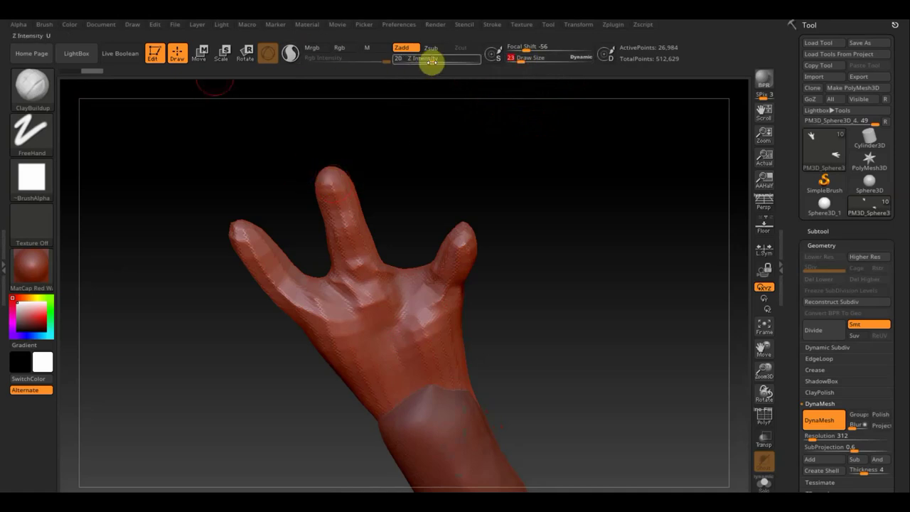
drag(432, 62, 427, 63)
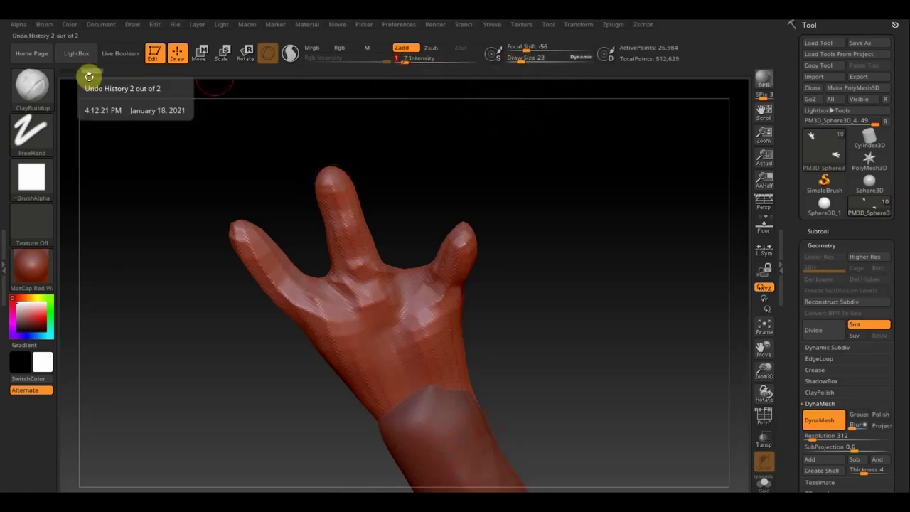
click(36, 84)
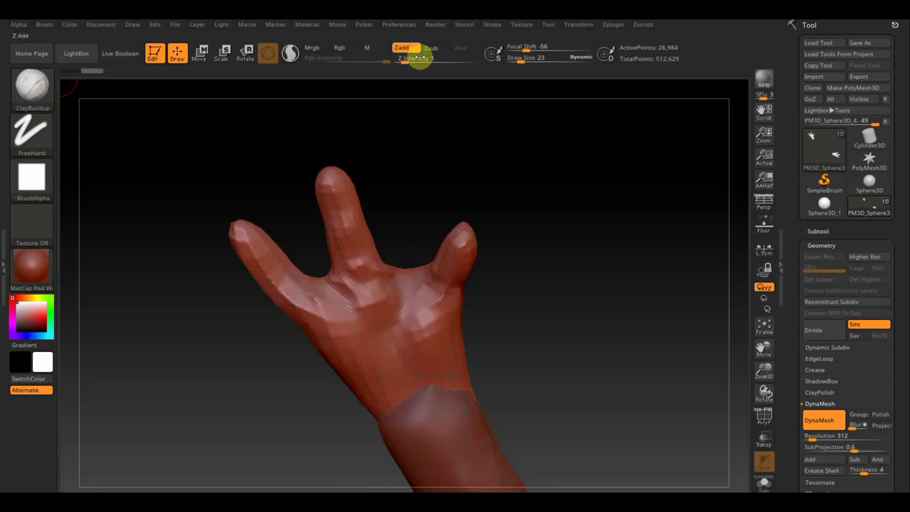
drag(412, 62, 406, 60)
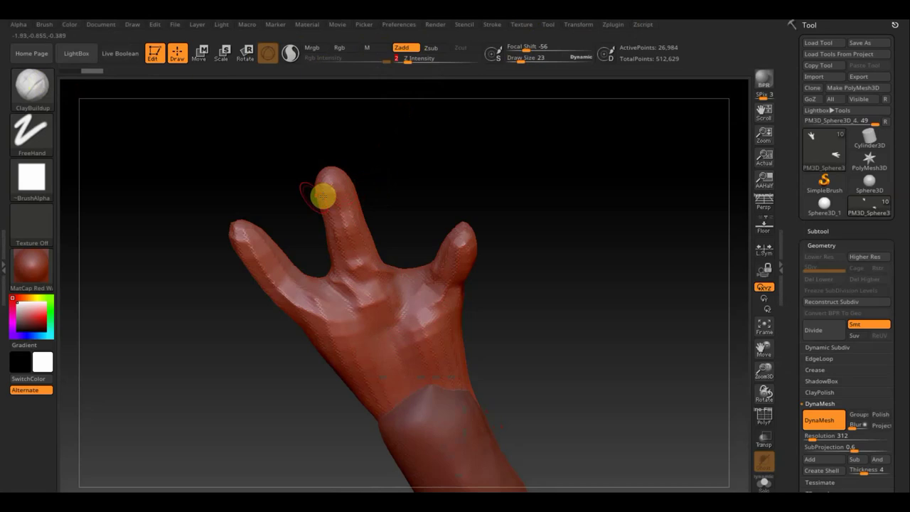
Step: Build up subtle clay ridges on the fingertip and the palm near the thumb
mouse_move(323, 181)
mouse_down()
mouse_move(353, 196)
mouse_move(327, 191)
mouse_up()
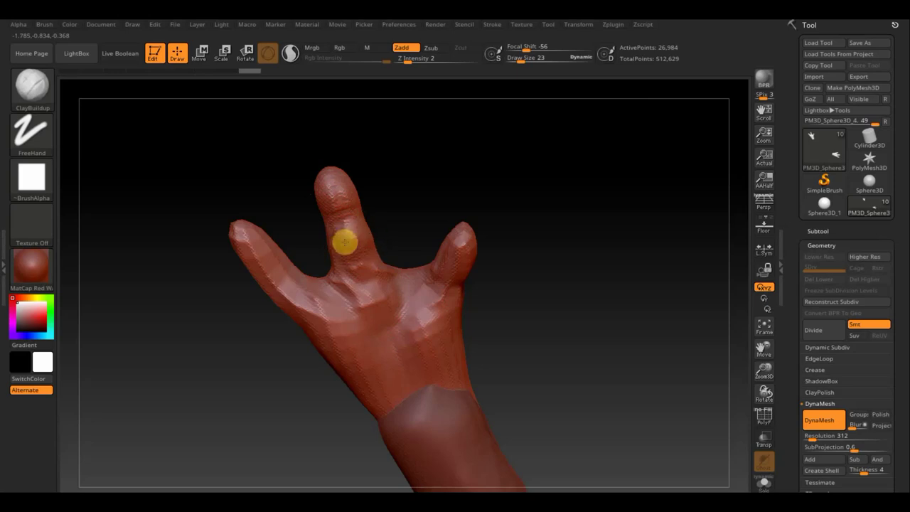
mouse_move(439, 189)
mouse_down()
mouse_move(402, 210)
mouse_move(436, 174)
mouse_move(433, 162)
mouse_up()
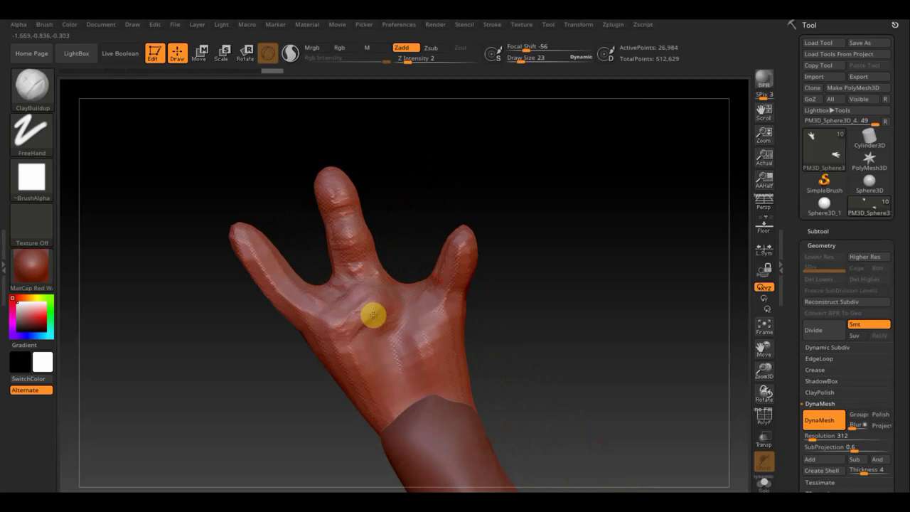
mouse_move(545, 309)
mouse_down()
mouse_move(548, 321)
mouse_move(597, 289)
mouse_up()
mouse_move(420, 346)
mouse_down()
mouse_move(434, 305)
mouse_move(450, 336)
mouse_move(400, 377)
mouse_move(429, 311)
mouse_move(426, 324)
mouse_move(458, 363)
mouse_move(441, 391)
mouse_move(451, 390)
mouse_move(437, 398)
mouse_move(354, 369)
mouse_move(371, 382)
mouse_up()
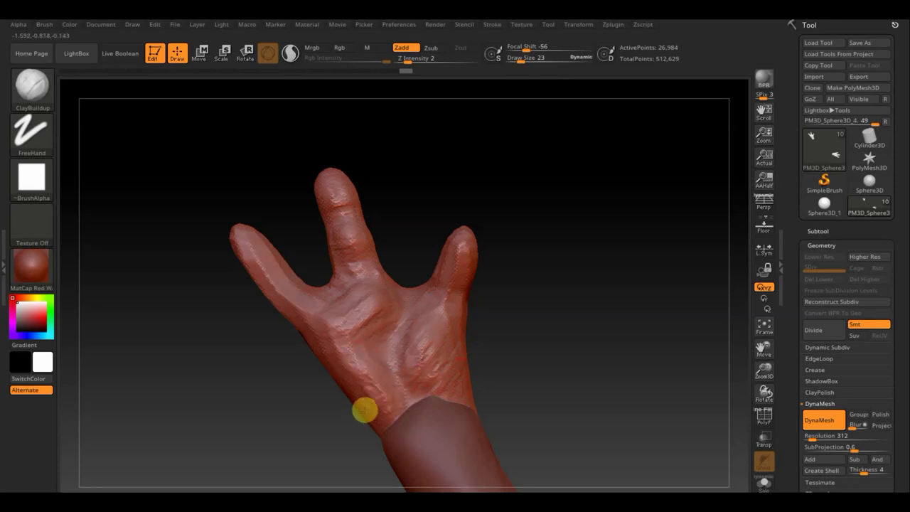
mouse_move(353, 388)
mouse_down()
mouse_move(364, 355)
mouse_move(358, 316)
mouse_move(401, 321)
mouse_move(400, 355)
mouse_move(390, 301)
mouse_move(335, 294)
mouse_move(370, 317)
mouse_move(439, 319)
mouse_move(457, 377)
mouse_move(450, 256)
mouse_up()
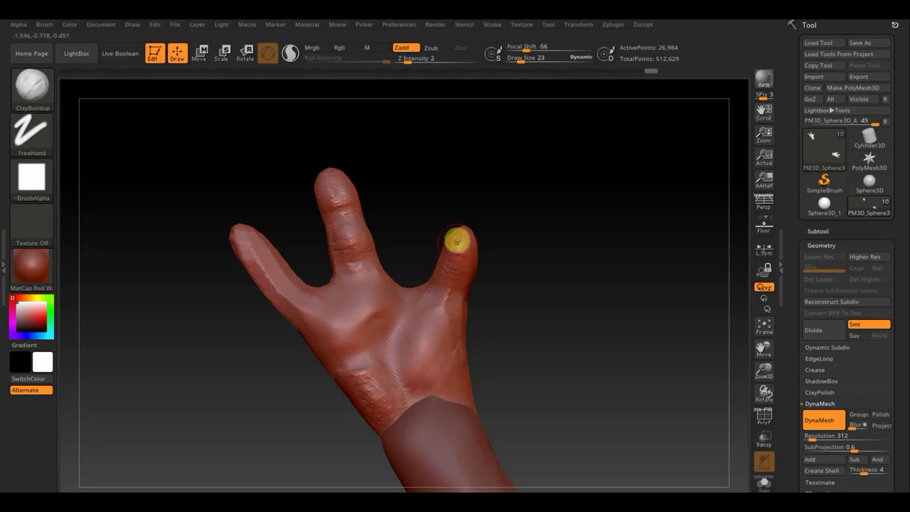
click(44, 91)
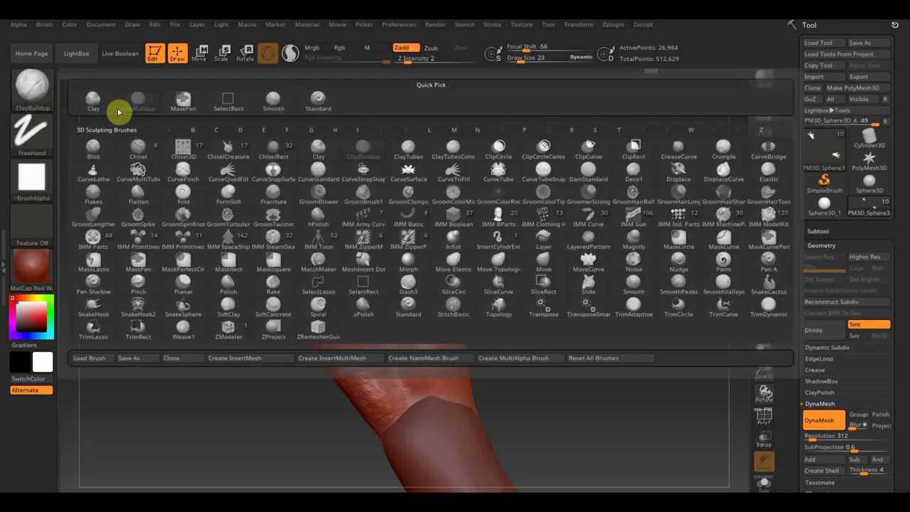
mouse_move(498, 264)
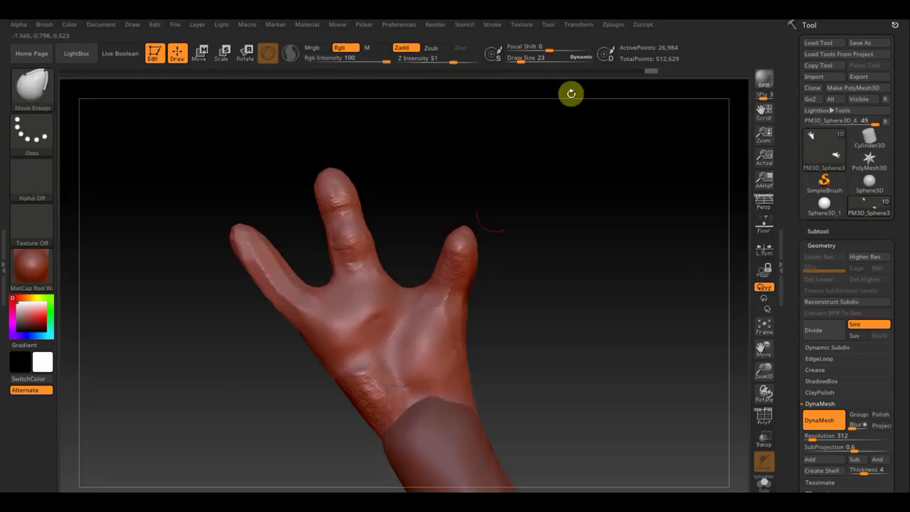
Step: Switch to the Move Elastic brush with a draw size of 30
click(453, 264)
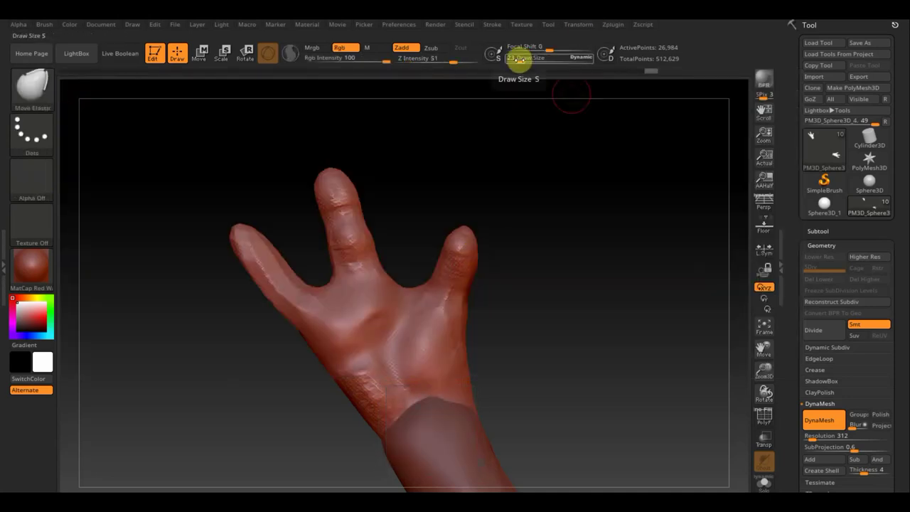
drag(519, 60, 523, 61)
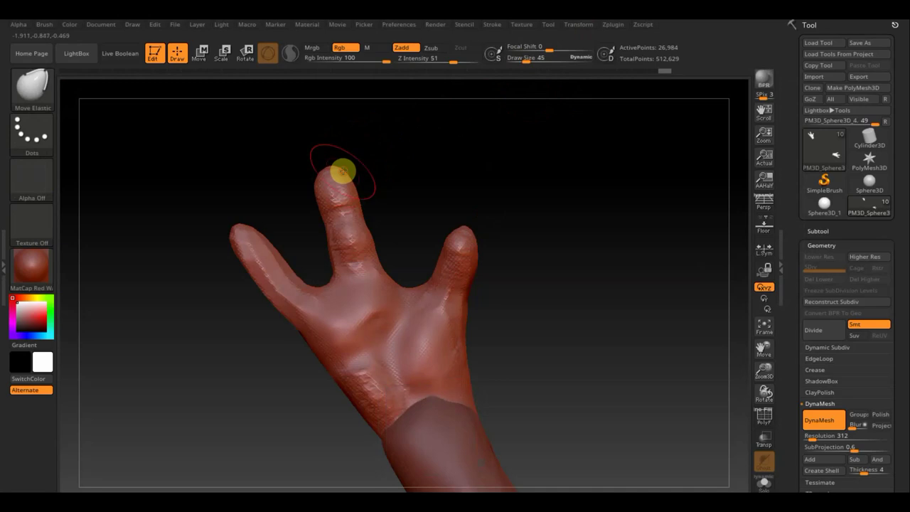
click(523, 62)
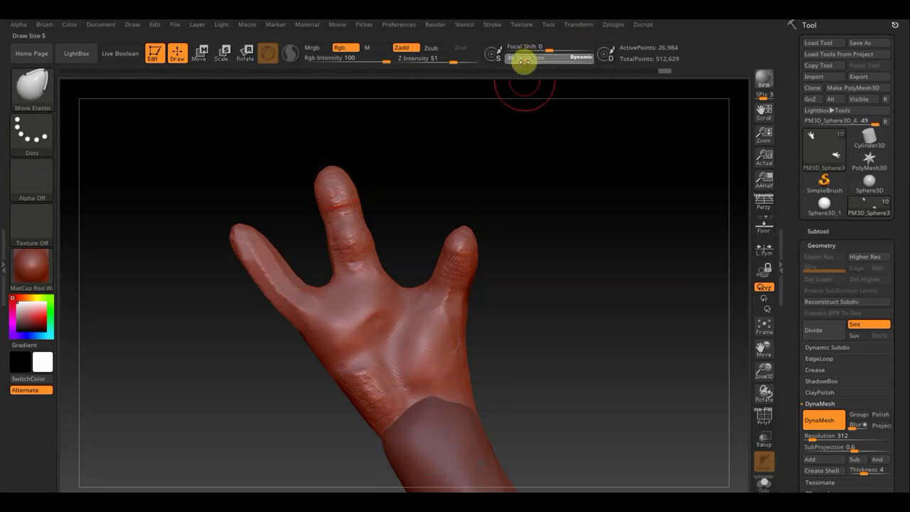
text(30)
key(Return)
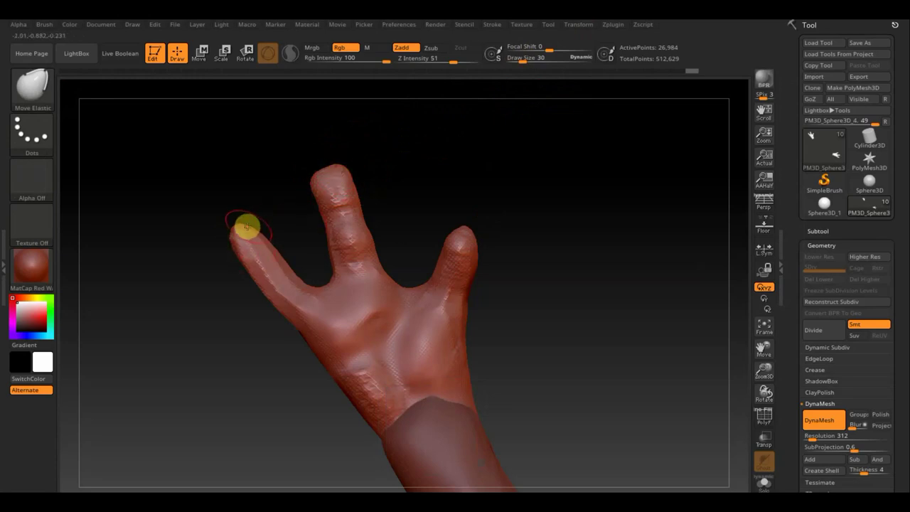
Step: Pull the middle and right fingertips into shape, undoing a first attempt
mouse_move(248, 224)
mouse_down()
mouse_move(236, 239)
mouse_move(252, 244)
mouse_up()
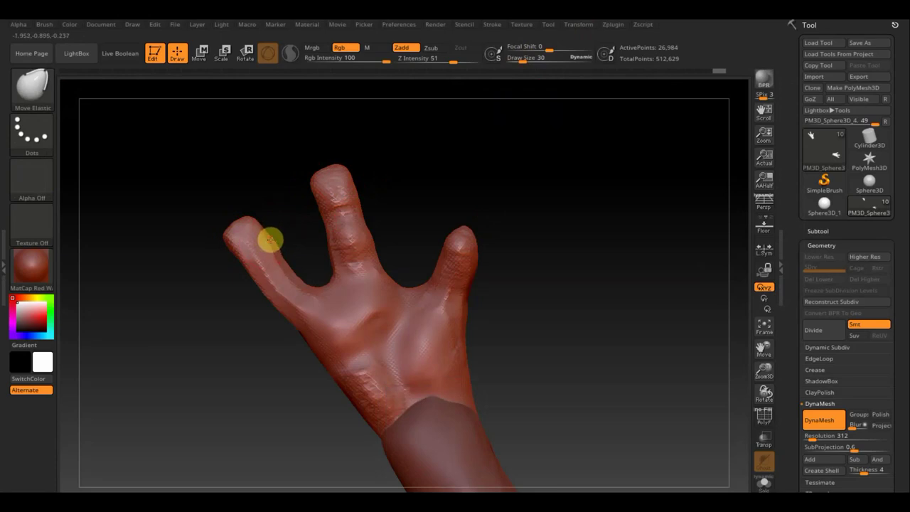
key(ctrl+z)
click(460, 256)
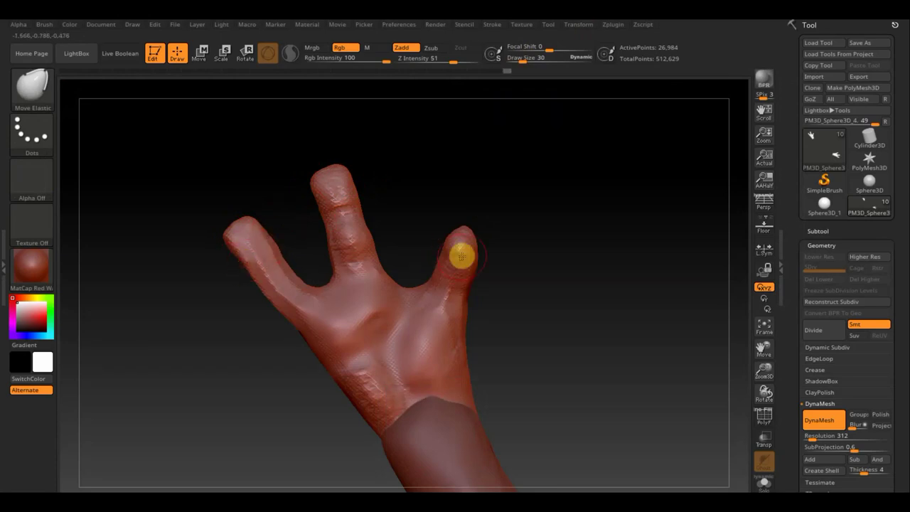
drag(478, 245, 465, 241)
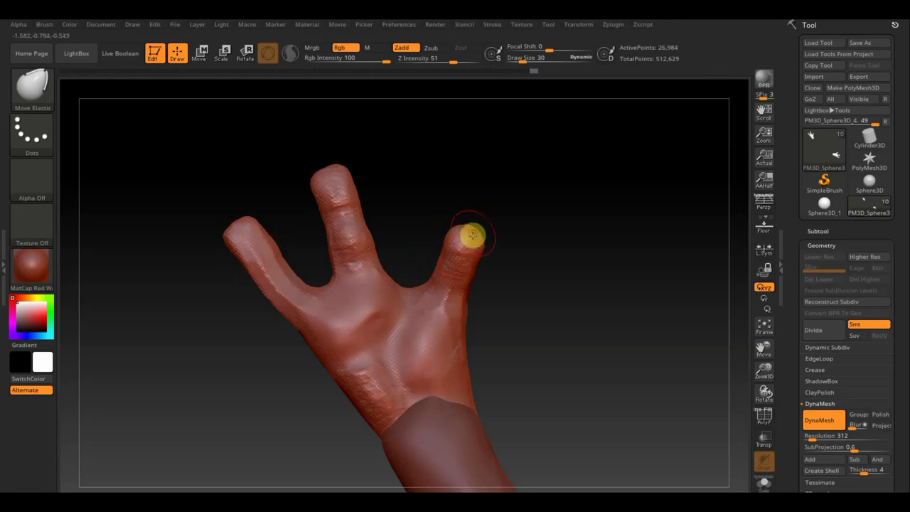
Step: Shift-smooth from fingertip to palm and sculpt detail along the outer toe
mouse_move(538, 270)
mouse_down()
mouse_move(471, 270)
mouse_move(422, 289)
mouse_up()
key(shift)
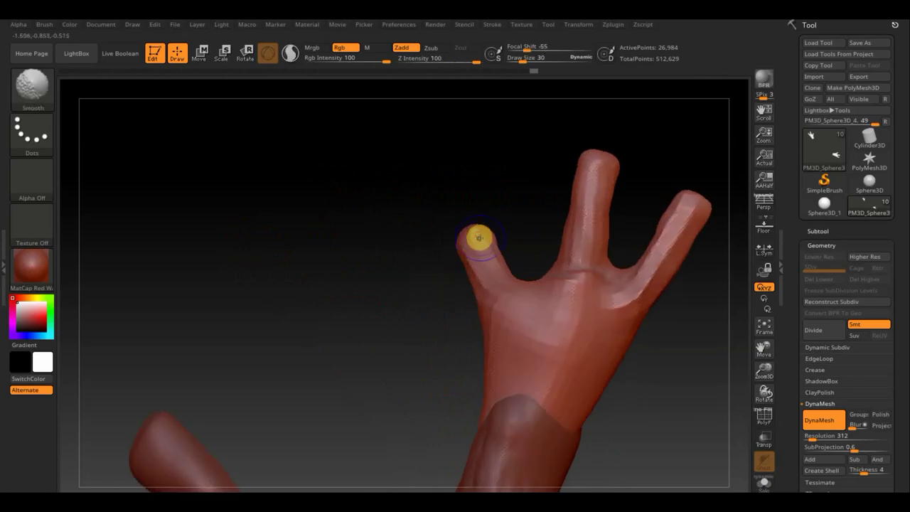
shift+drag(566, 197, 593, 175)
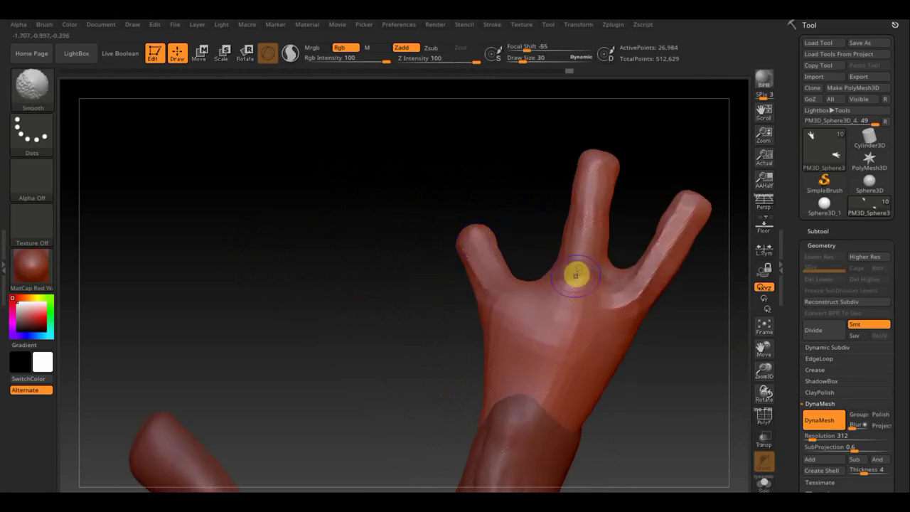
mouse_move(575, 275)
shift+mouse_down()
mouse_move(609, 297)
mouse_move(670, 228)
shift+mouse_up()
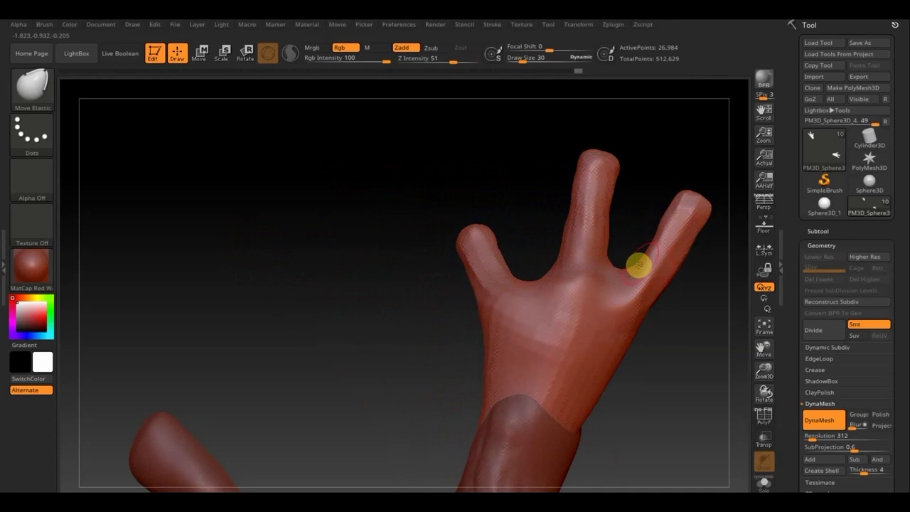
drag(632, 266, 640, 253)
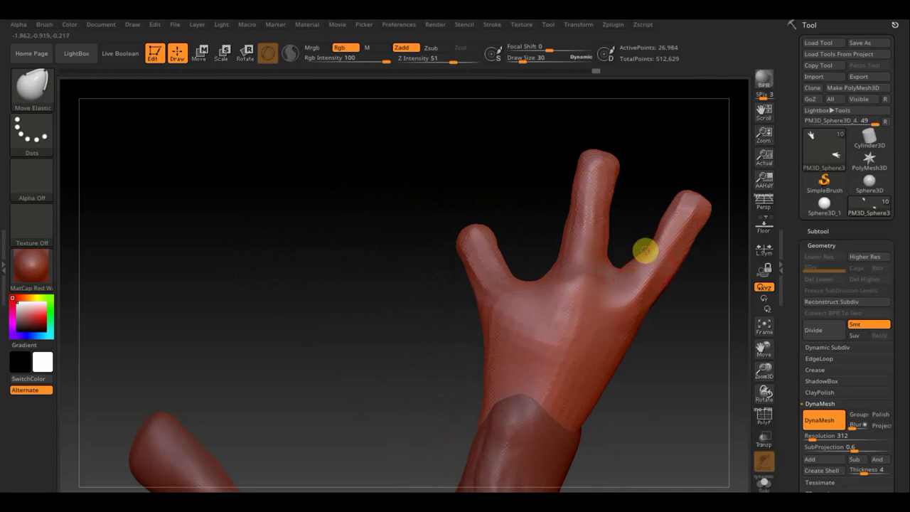
mouse_move(675, 282)
mouse_down()
mouse_move(676, 296)
mouse_move(654, 310)
mouse_move(653, 349)
mouse_up()
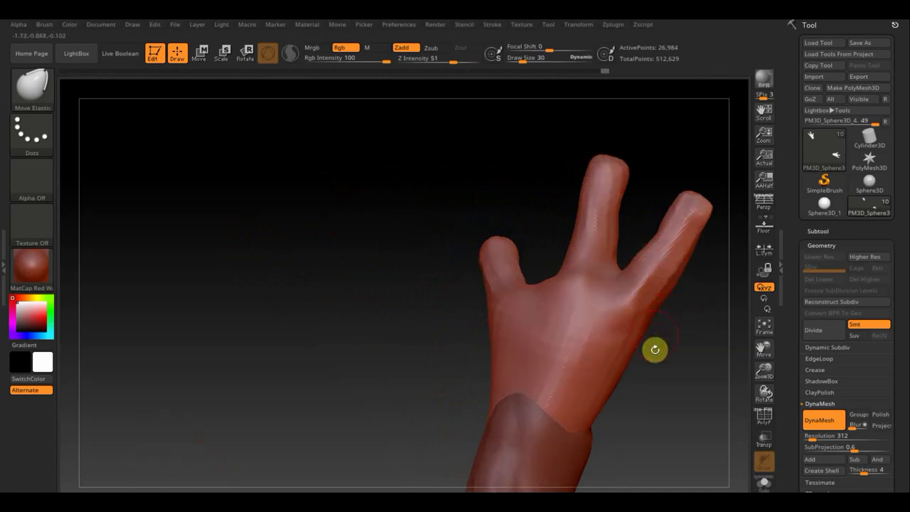
Step: At draw size 45, sculpt the inner toe's edge while rotating to see all sides
drag(525, 61, 528, 60)
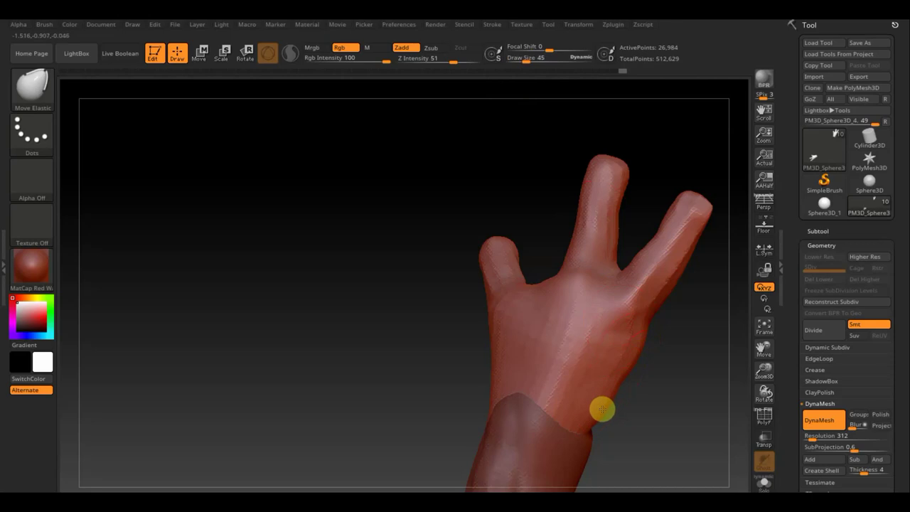
mouse_move(381, 339)
mouse_down()
mouse_move(423, 344)
mouse_move(444, 316)
mouse_up()
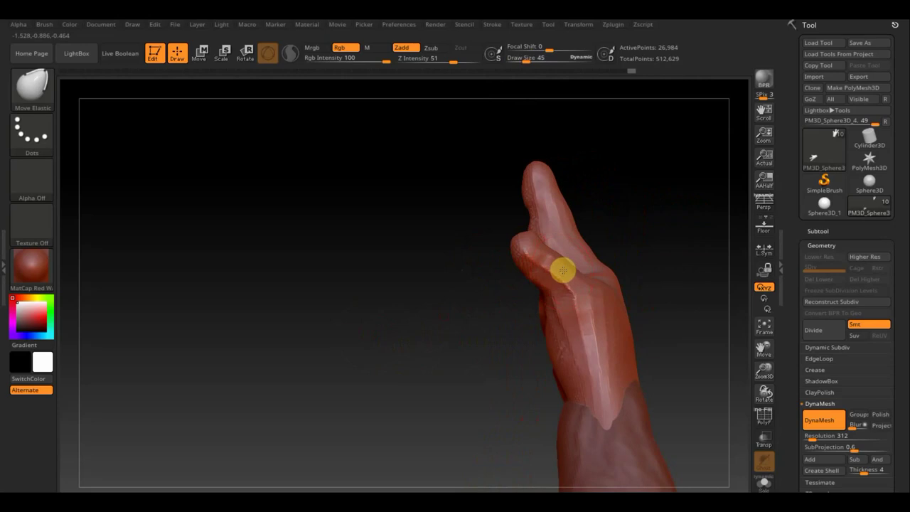
mouse_move(562, 268)
mouse_down()
mouse_move(544, 298)
mouse_move(521, 242)
mouse_up()
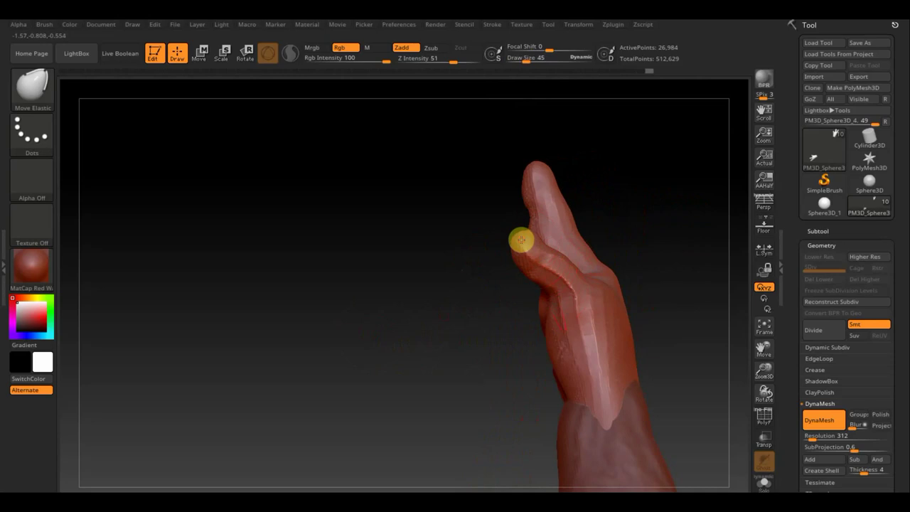
drag(615, 218, 609, 219)
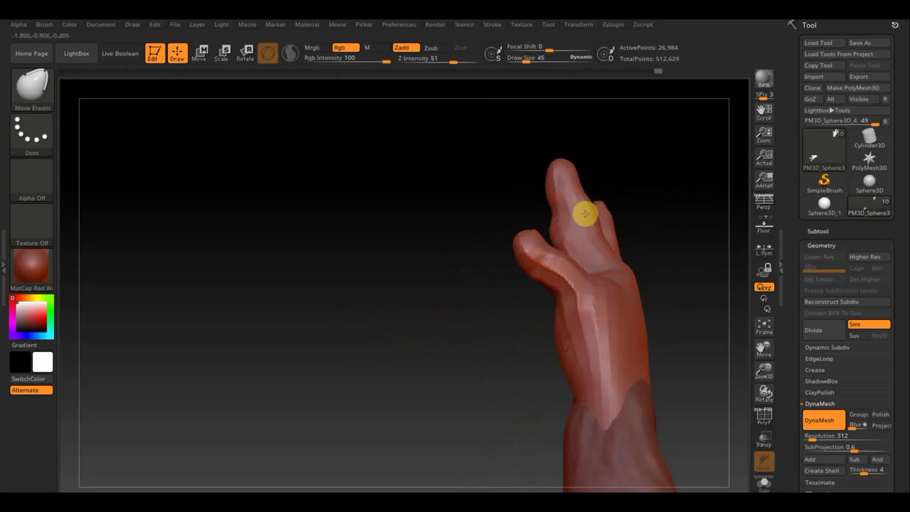
mouse_move(601, 213)
right_down()
mouse_move(635, 217)
mouse_move(575, 197)
mouse_move(587, 201)
right_up()
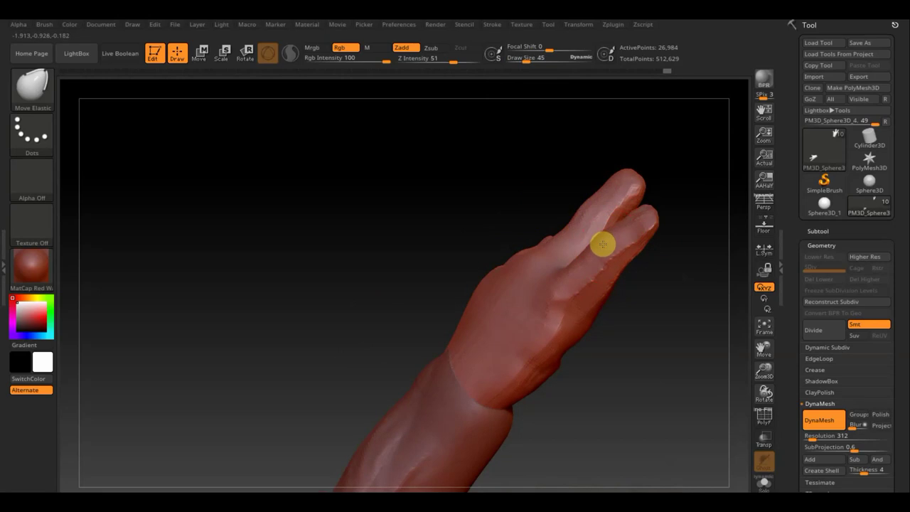
mouse_move(666, 266)
mouse_down()
mouse_move(670, 296)
mouse_move(595, 244)
mouse_up()
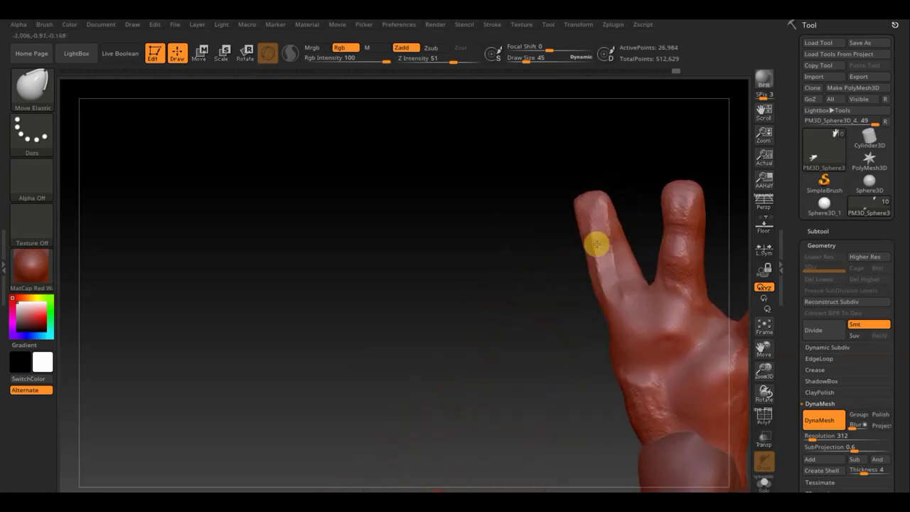
drag(489, 272, 505, 274)
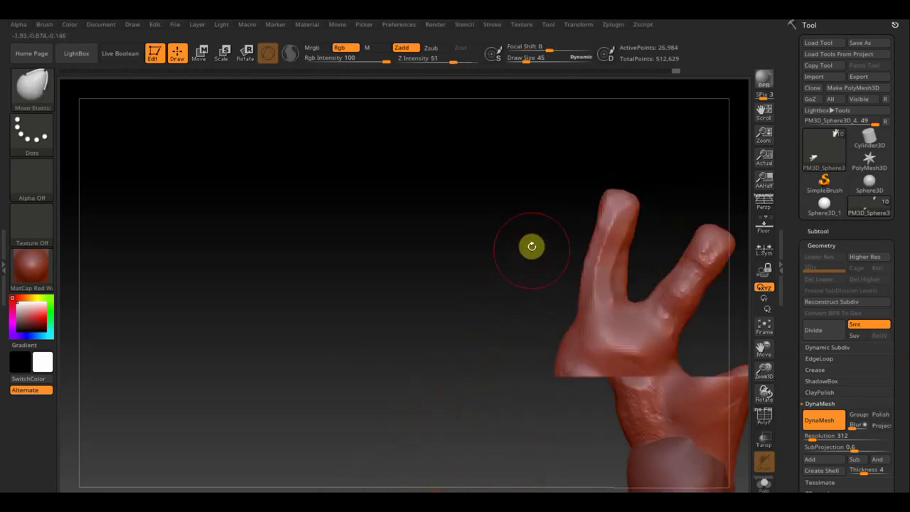
mouse_move(531, 246)
mouse_down()
mouse_move(373, 236)
mouse_move(362, 221)
mouse_up()
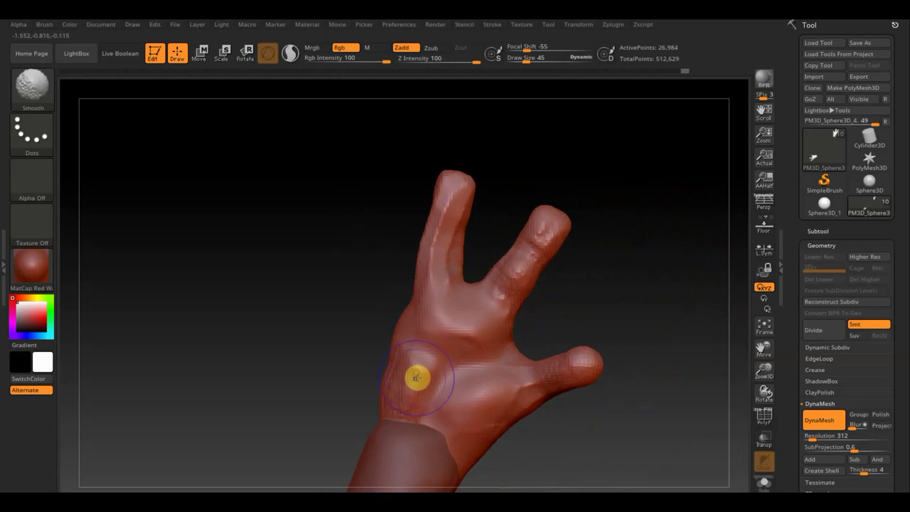
Step: With ClayBuildup at draw size 23, build up the first toe and the toe tips
click(34, 87)
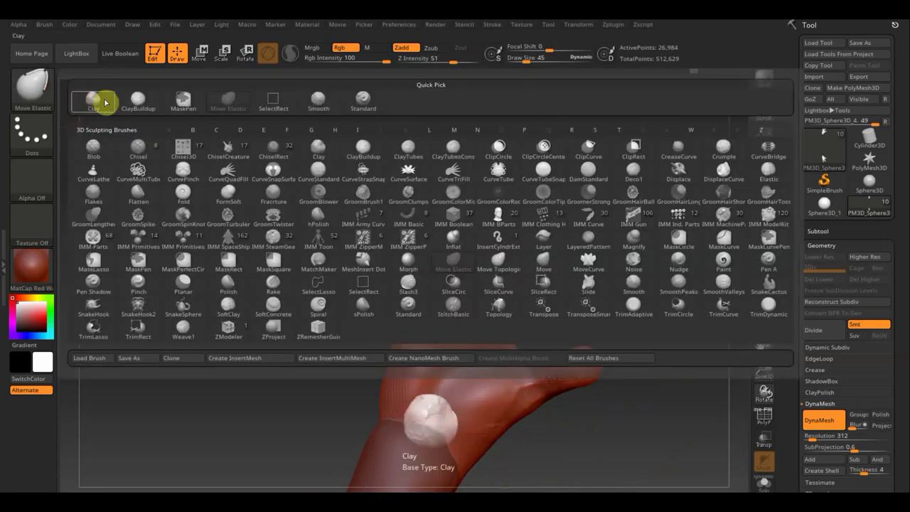
click(138, 98)
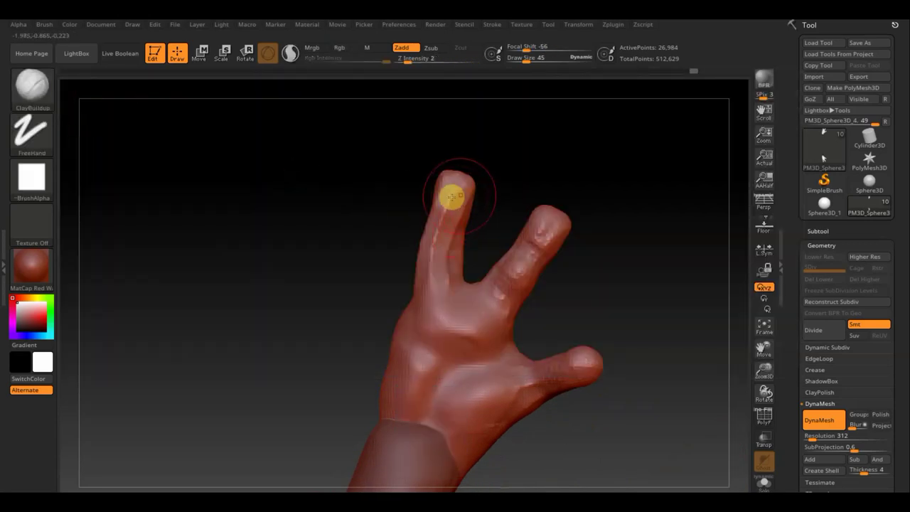
drag(452, 197, 433, 256)
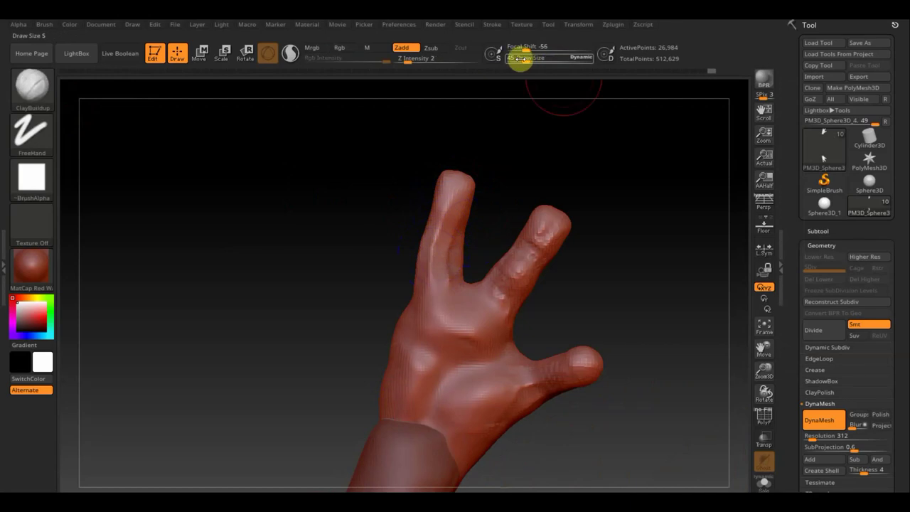
drag(520, 59, 518, 58)
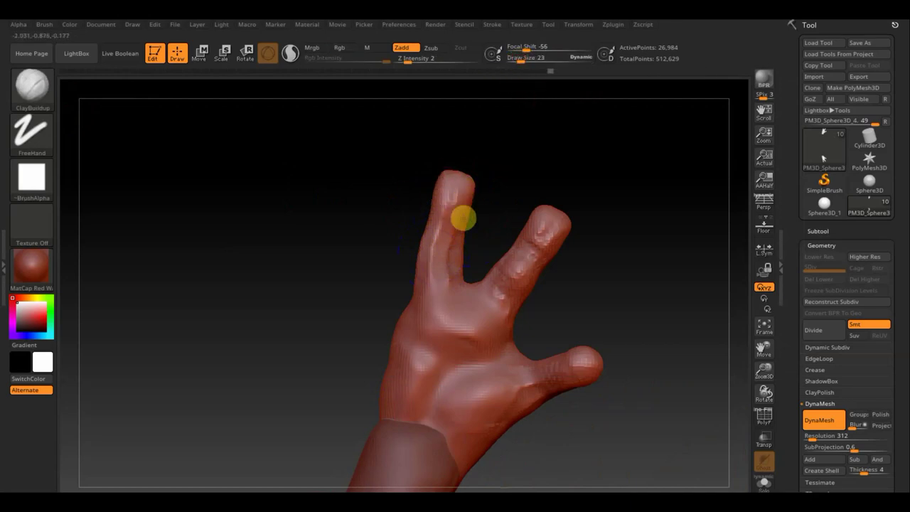
drag(458, 172, 447, 186)
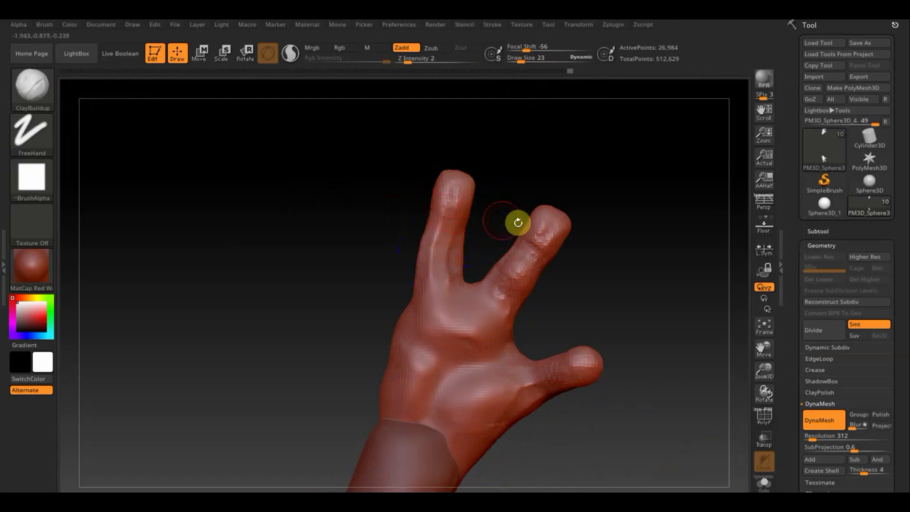
shift+drag(566, 226, 550, 229)
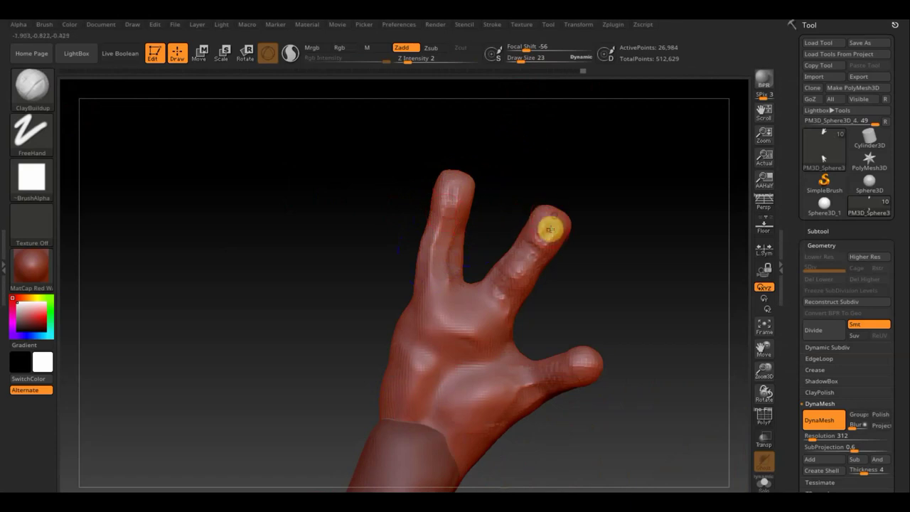
Step: Smooth the middle toe, sharpen the first toe's base crease, and smooth the toe webs
key(shift)
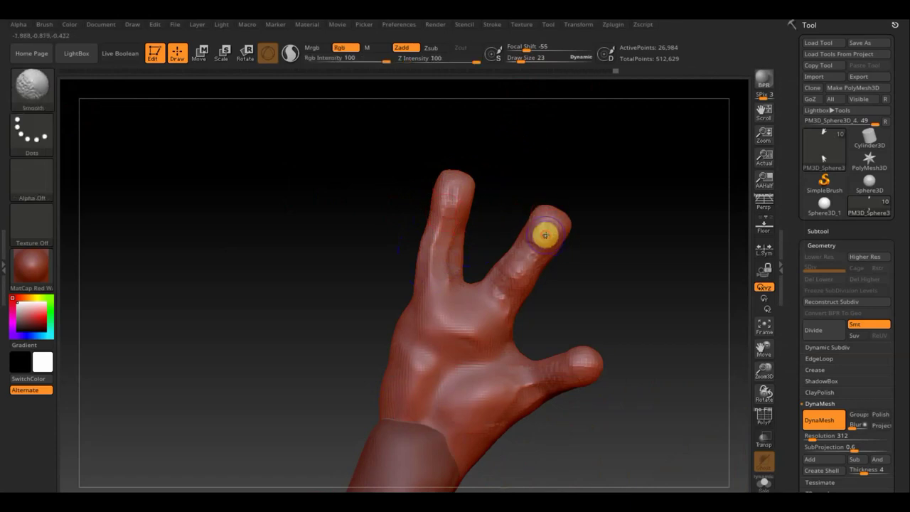
shift+drag(545, 235, 474, 295)
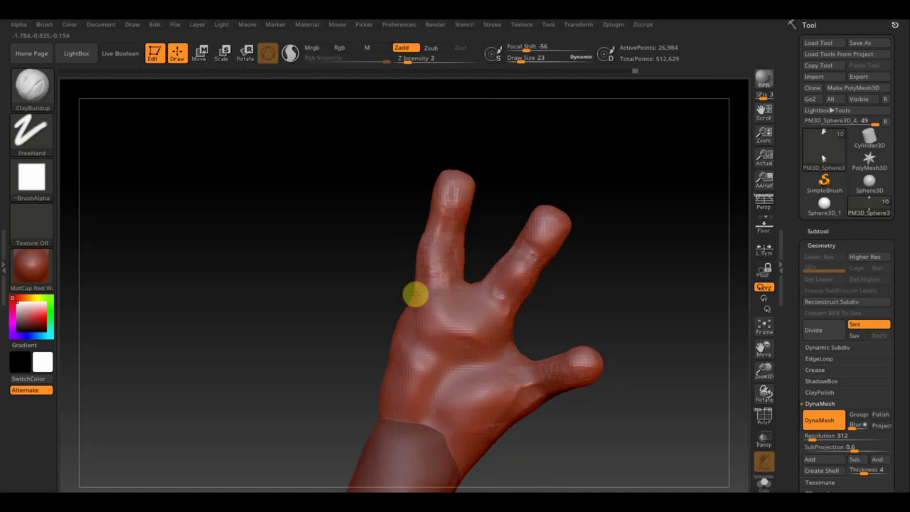
drag(439, 290, 429, 230)
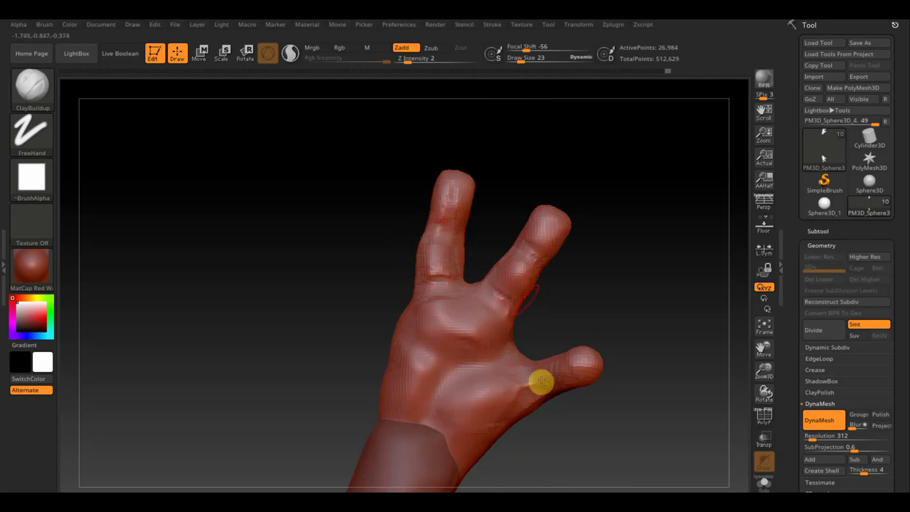
key(shift)
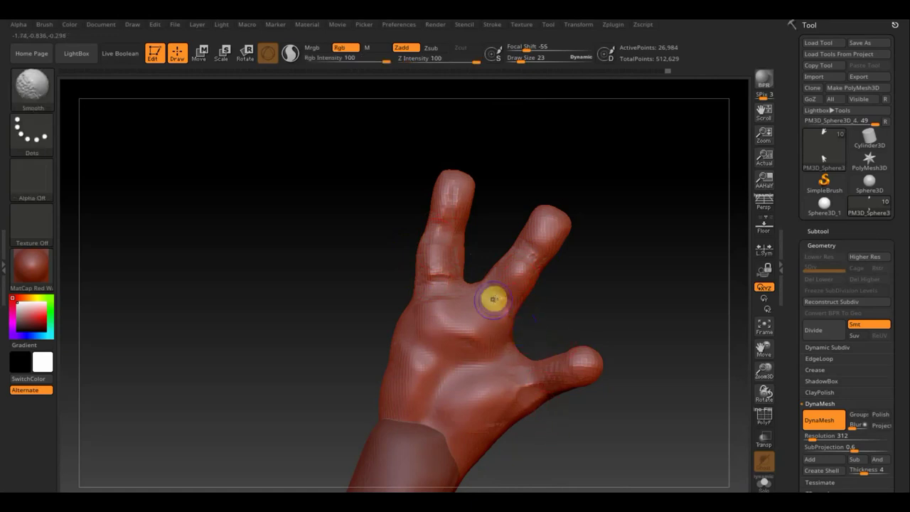
mouse_move(576, 329)
mouse_down()
mouse_move(633, 359)
mouse_move(552, 280)
mouse_up()
key(shift)
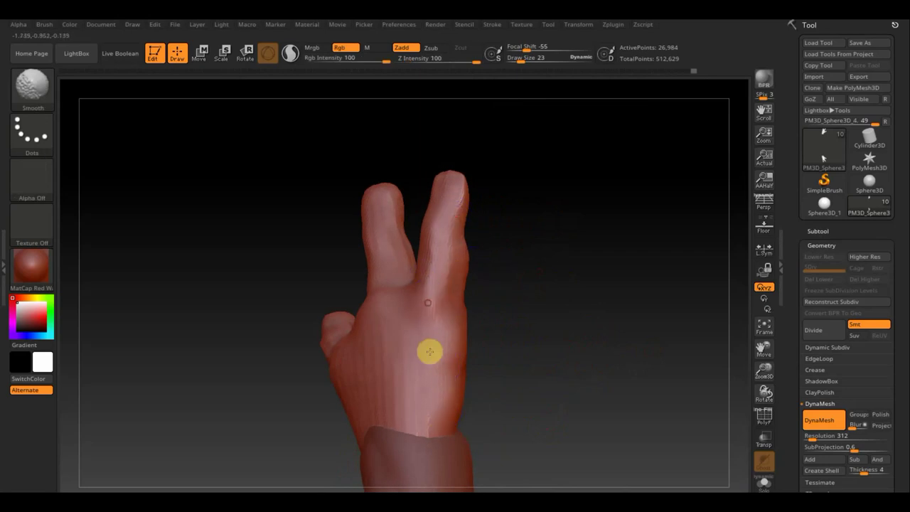
mouse_move(523, 297)
mouse_down()
mouse_move(551, 295)
mouse_move(459, 275)
mouse_up()
key(shift)
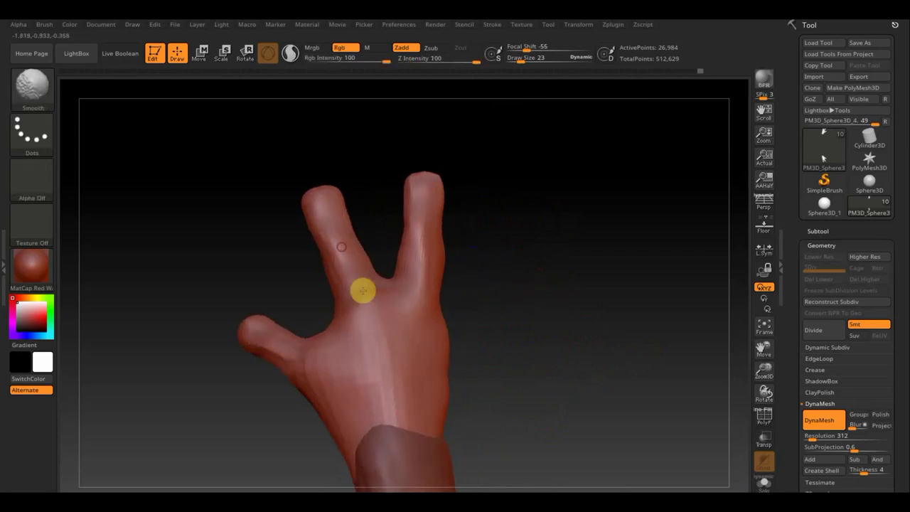
mouse_move(370, 291)
shift+mouse_down()
mouse_move(345, 294)
mouse_move(409, 308)
mouse_move(363, 315)
mouse_move(370, 333)
mouse_move(363, 308)
mouse_move(380, 359)
shift+mouse_up()
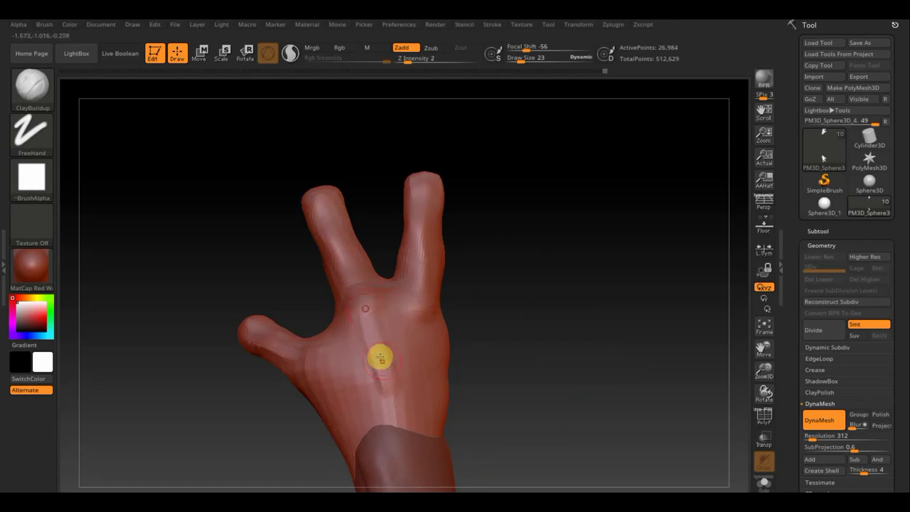
Step: Carve a groove down the middle of the sole, then smooth it away
drag(361, 315, 406, 365)
mouse_move(420, 329)
mouse_down()
mouse_move(427, 391)
mouse_move(422, 325)
mouse_up()
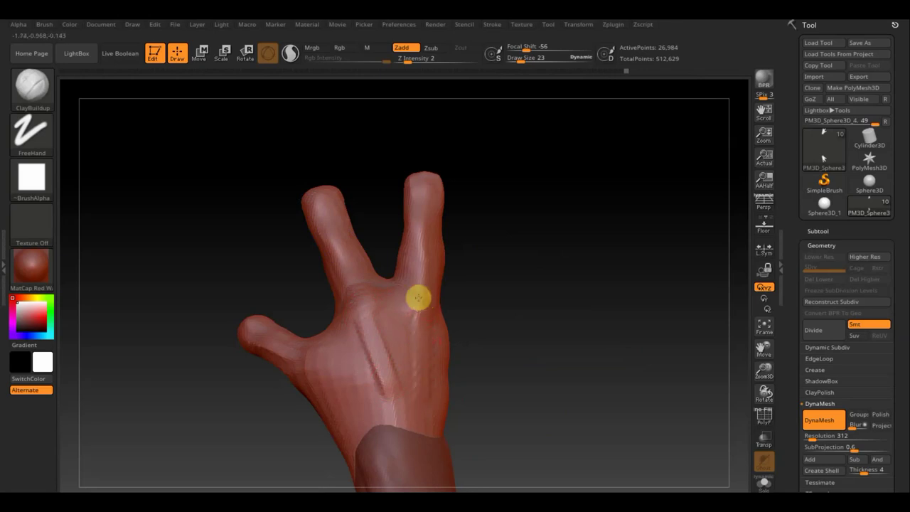
mouse_move(436, 310)
shift+mouse_down()
mouse_move(416, 321)
mouse_move(406, 390)
mouse_move(374, 317)
mouse_move(356, 366)
mouse_move(374, 396)
mouse_move(413, 323)
shift+mouse_up()
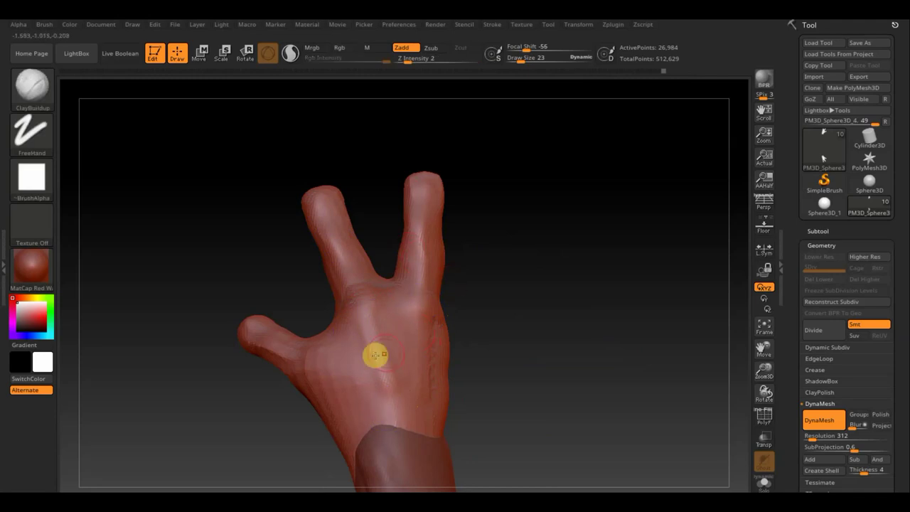
mouse_move(477, 375)
mouse_down()
mouse_move(497, 365)
mouse_move(297, 378)
mouse_up()
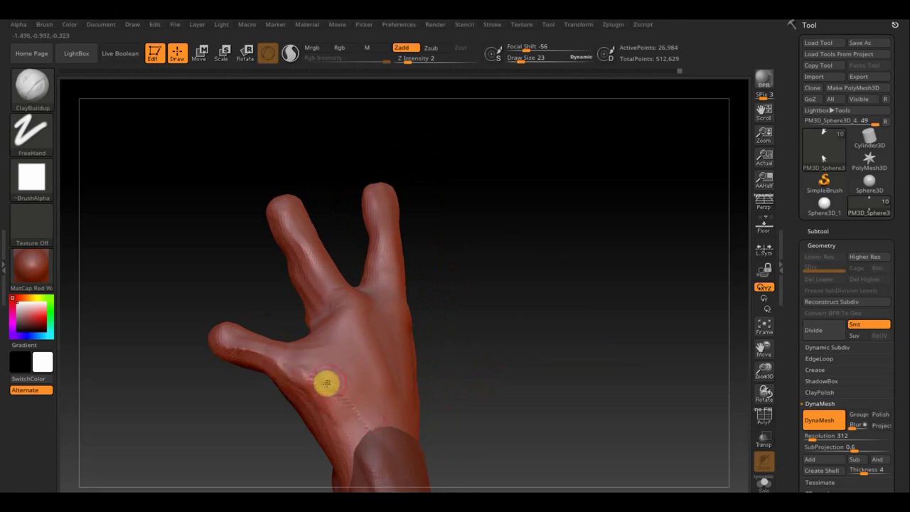
Step: Add wrinkle strokes across the sole, smooth them away, and reduce the brush size to 5
mouse_move(327, 379)
mouse_down()
mouse_move(338, 411)
mouse_move(359, 405)
mouse_up()
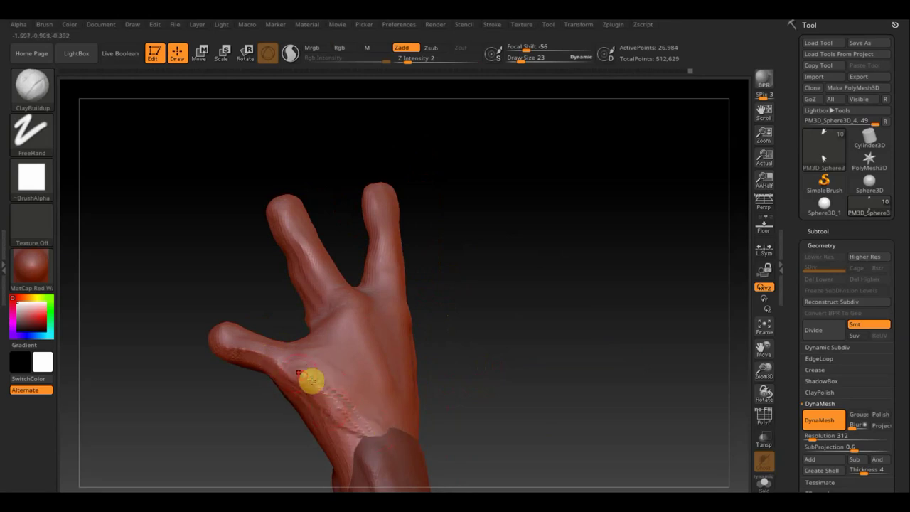
drag(359, 405, 379, 420)
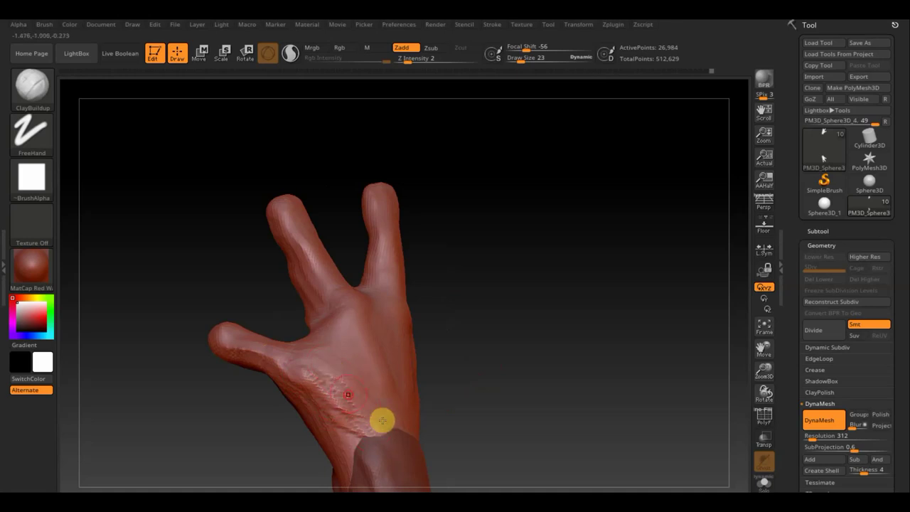
key(shift)
mouse_move(337, 371)
shift+mouse_down()
mouse_move(291, 365)
mouse_move(339, 400)
mouse_move(294, 381)
mouse_move(346, 417)
mouse_move(374, 422)
shift+mouse_up()
mouse_move(528, 334)
mouse_down()
mouse_move(491, 335)
mouse_move(507, 342)
mouse_move(544, 459)
mouse_move(535, 377)
mouse_move(561, 455)
mouse_move(601, 229)
mouse_move(585, 228)
mouse_up()
drag(526, 57, 519, 60)
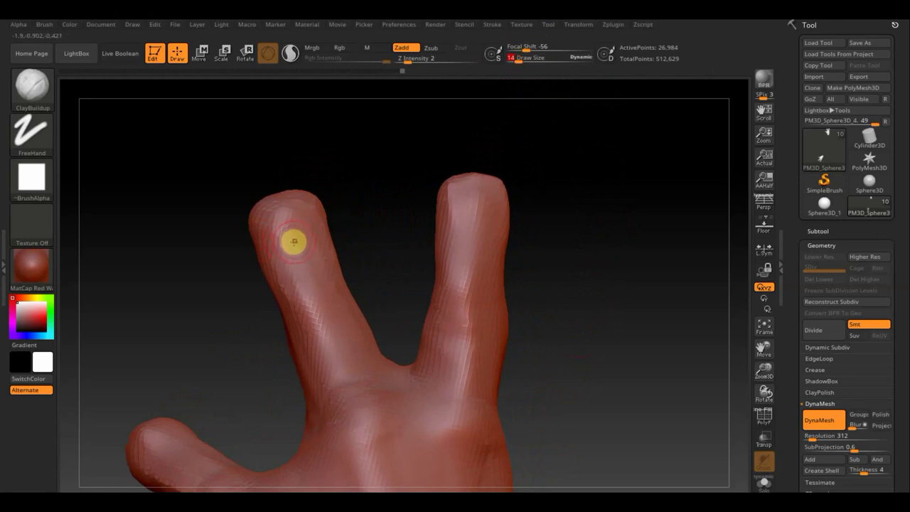
Step: Ctrl-paint nail-shaped masks on both fingertips and show the PolyF wireframe
key(ctrl)
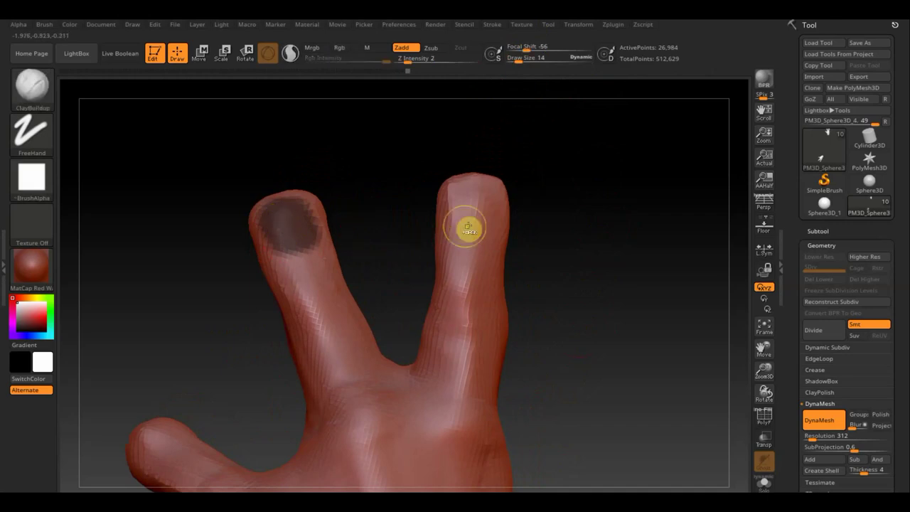
ctrl+drag(462, 217, 478, 193)
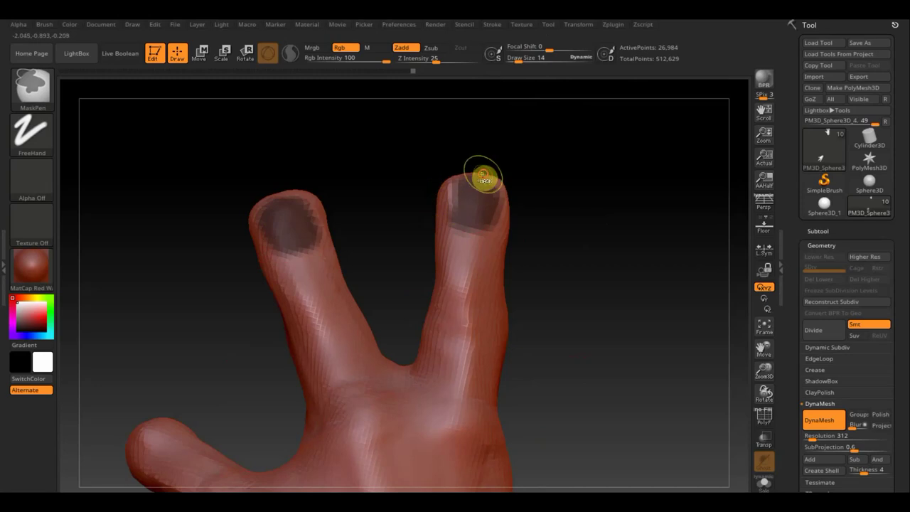
ctrl+click(465, 206)
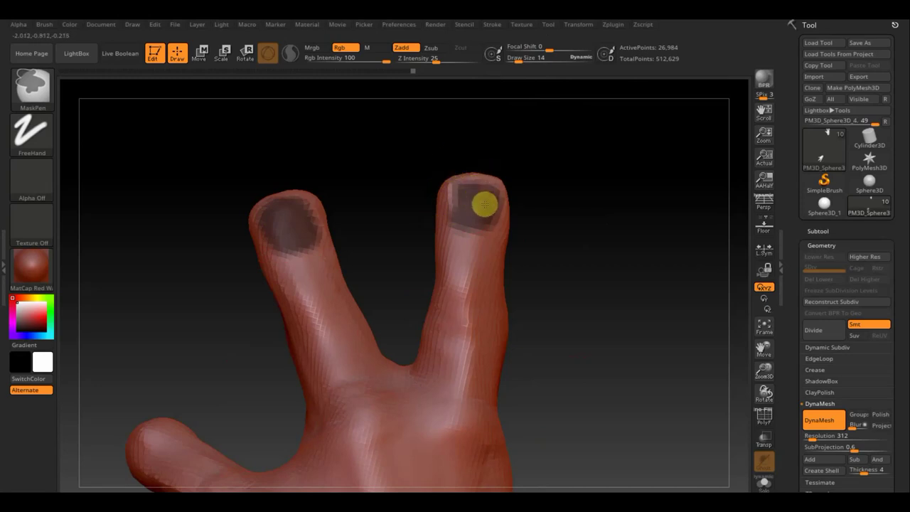
click(762, 425)
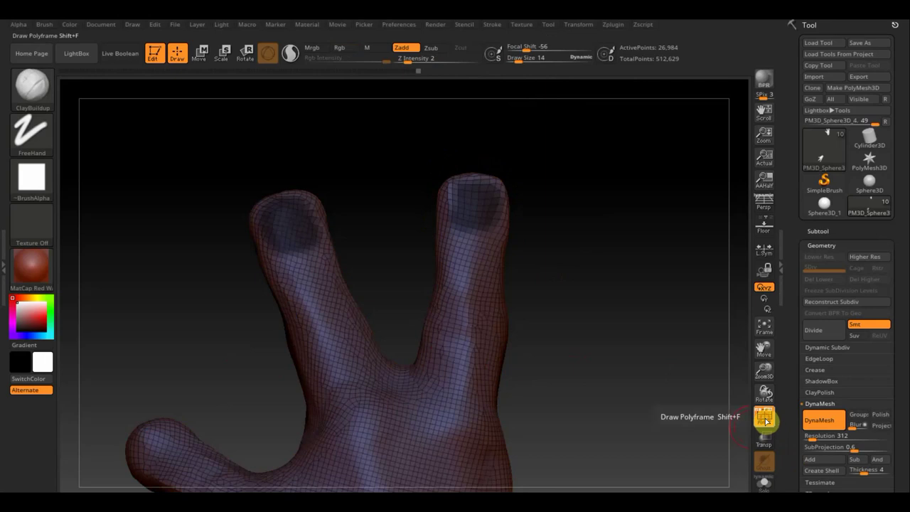
Step: Hide the wireframe and build up the rim of the left fingernail
click(764, 420)
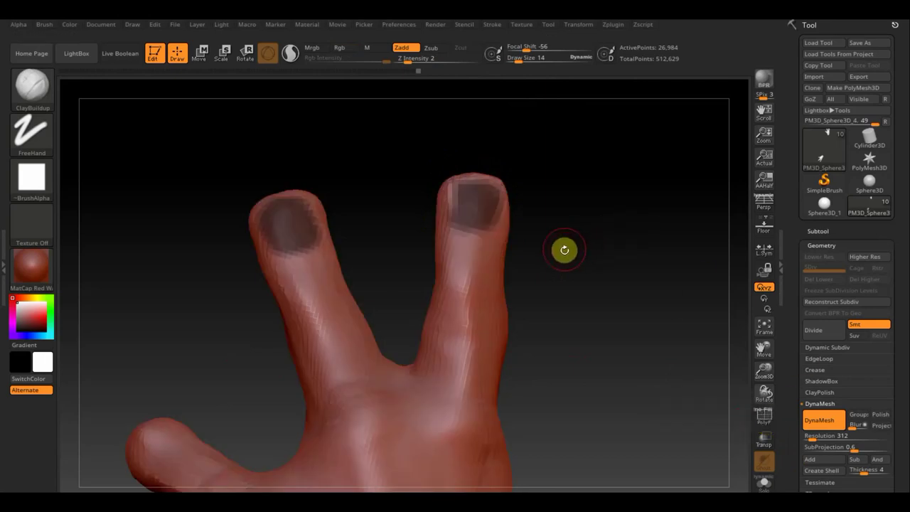
mouse_move(579, 315)
mouse_down()
mouse_move(570, 336)
mouse_move(562, 326)
mouse_move(581, 252)
mouse_move(570, 318)
mouse_up()
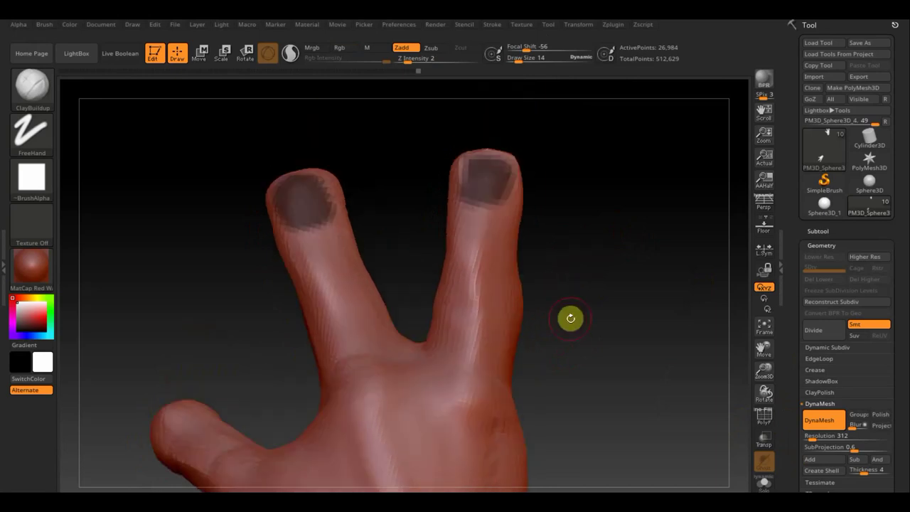
key(ctrl)
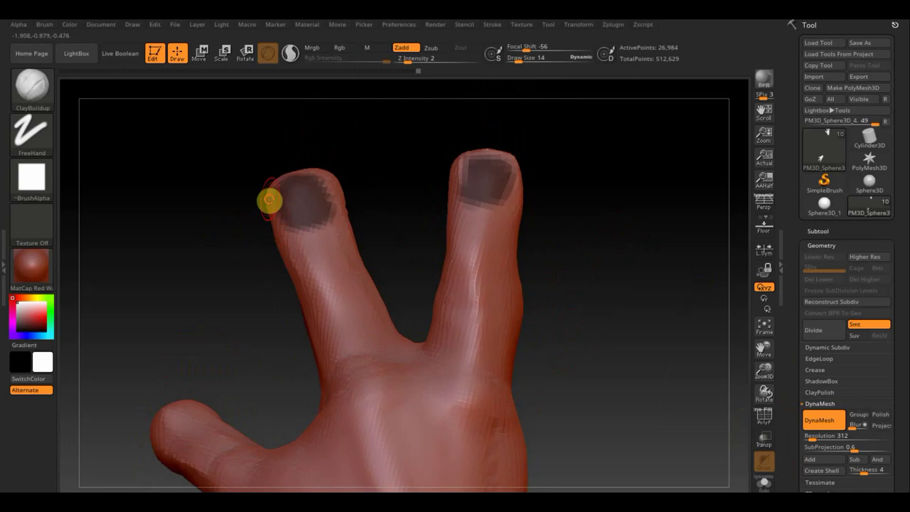
drag(268, 200, 274, 212)
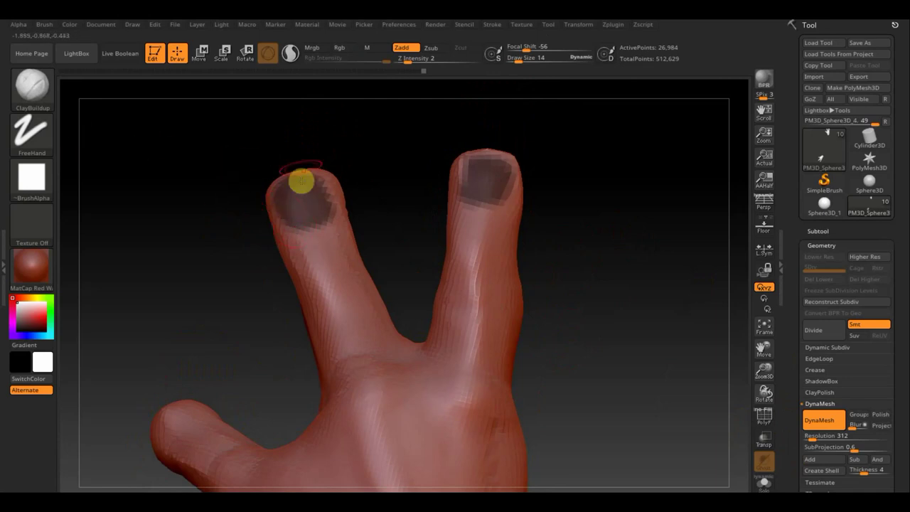
drag(300, 181, 319, 225)
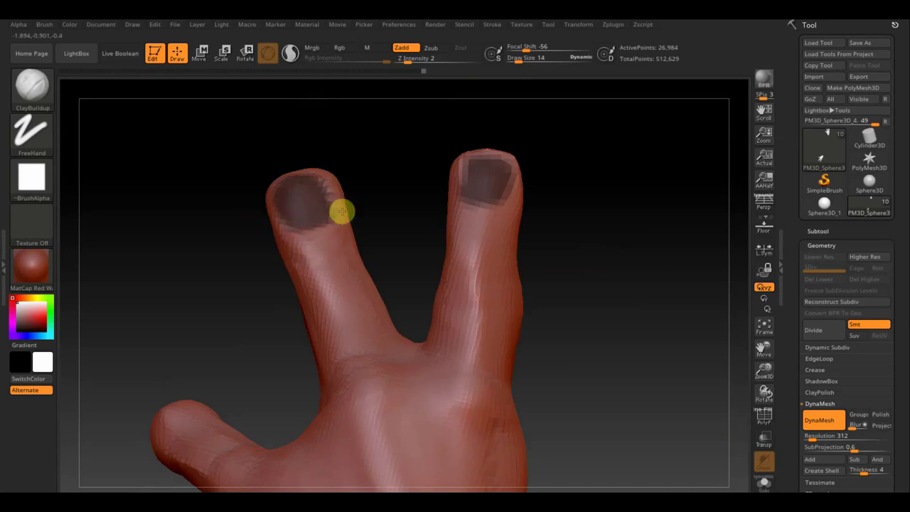
Step: Sculpt a wrinkle ridge down the side of the left finger toward its knuckle
mouse_move(355, 215)
mouse_down()
mouse_move(426, 193)
mouse_move(286, 205)
mouse_up()
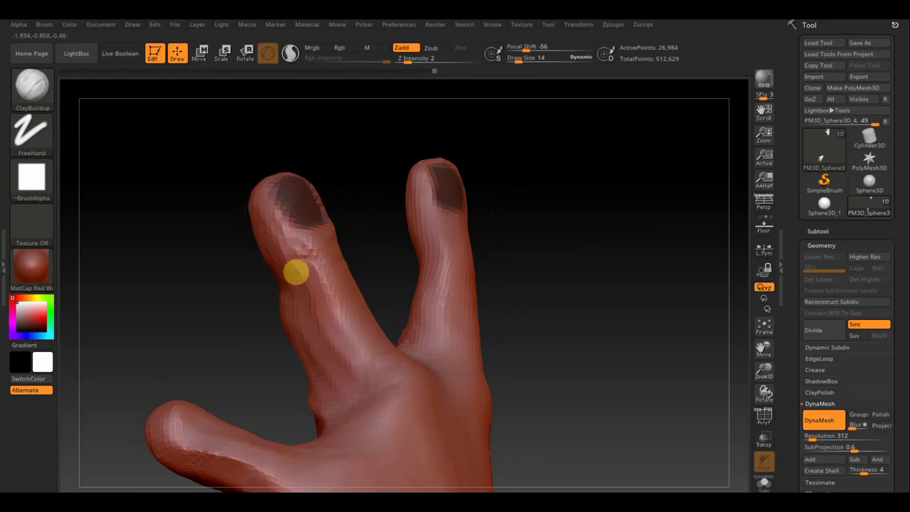
mouse_move(363, 178)
mouse_down()
mouse_move(304, 189)
mouse_move(342, 181)
mouse_up()
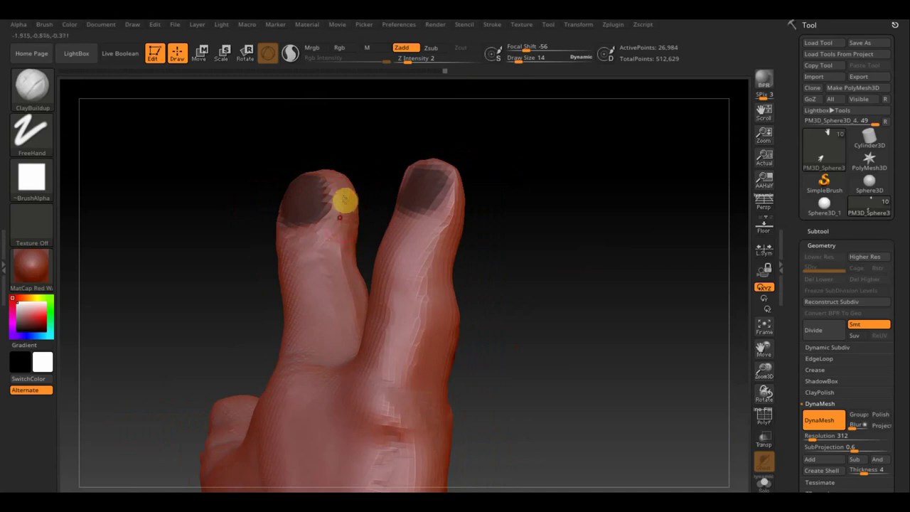
mouse_move(351, 233)
mouse_down()
mouse_move(401, 262)
mouse_move(439, 219)
mouse_up()
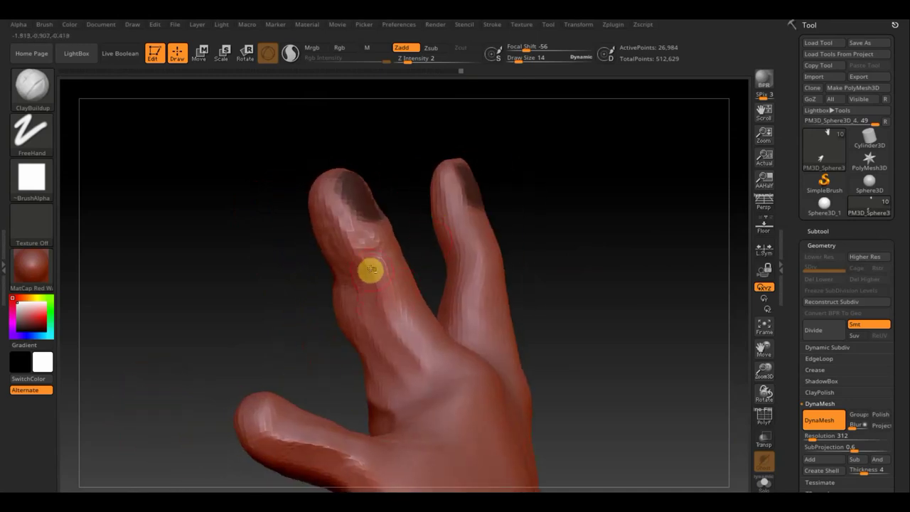
mouse_move(369, 284)
mouse_down()
mouse_move(414, 355)
mouse_move(411, 378)
mouse_up()
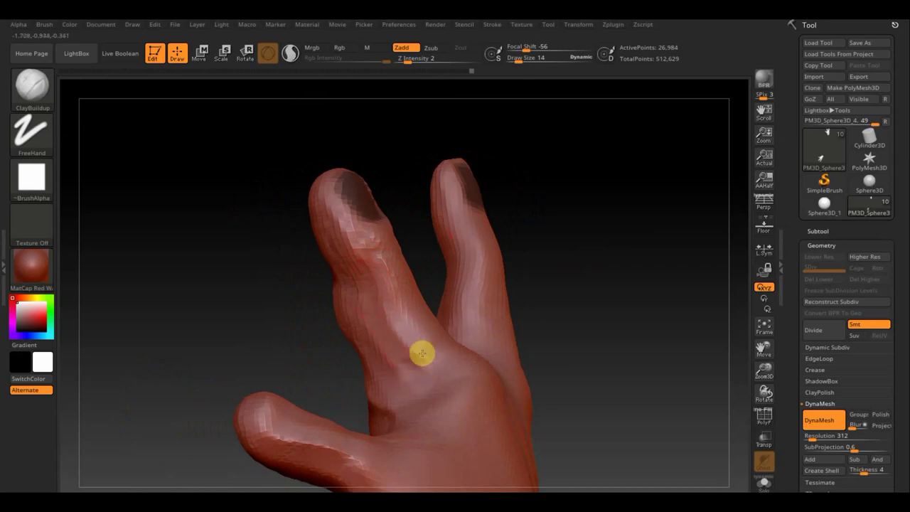
mouse_move(640, 257)
mouse_down()
mouse_move(522, 268)
mouse_move(485, 246)
mouse_up()
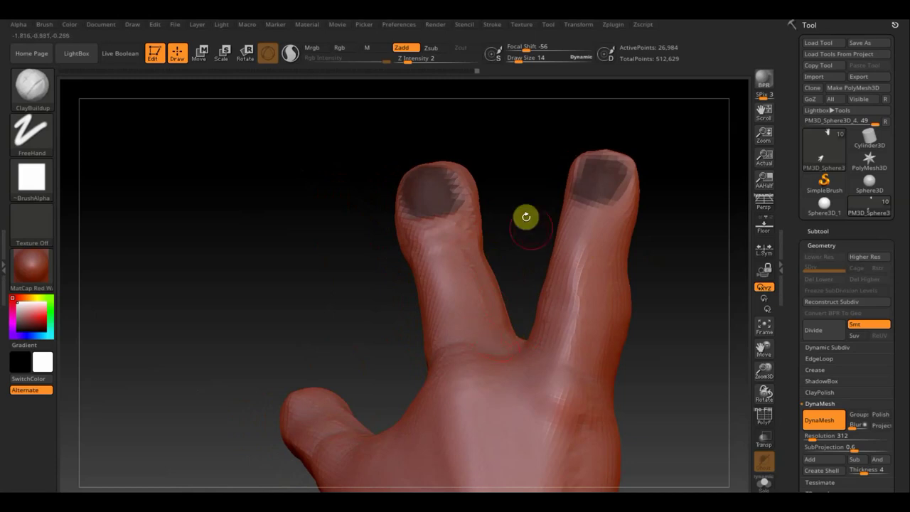
Step: Carve wrinkle creases and a small dent across the right finger's knuckle
mouse_move(524, 216)
mouse_down()
mouse_move(535, 239)
mouse_move(471, 293)
mouse_up()
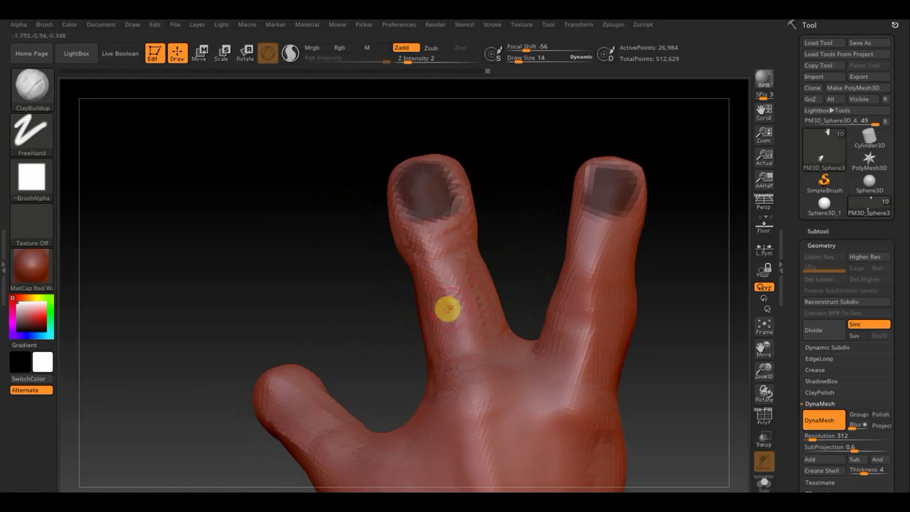
key(shift)
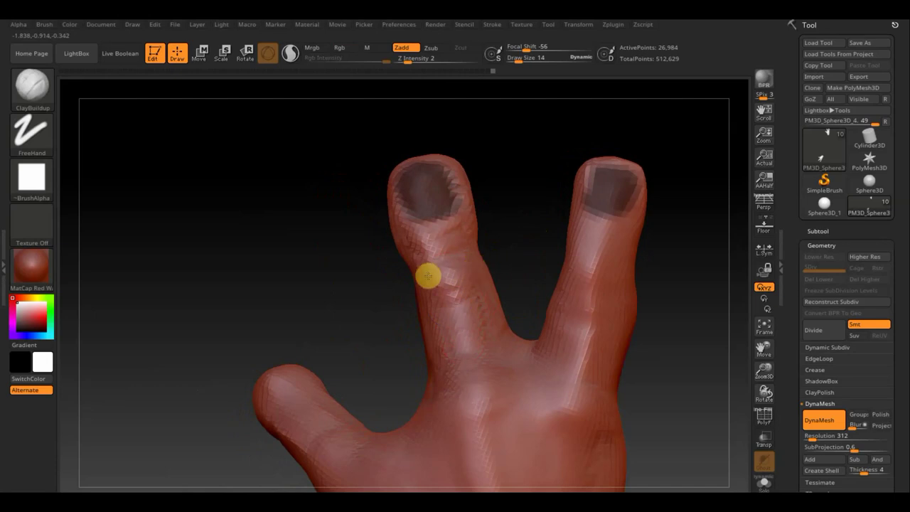
mouse_move(593, 297)
mouse_down()
mouse_move(633, 294)
mouse_move(603, 305)
mouse_move(569, 289)
mouse_up()
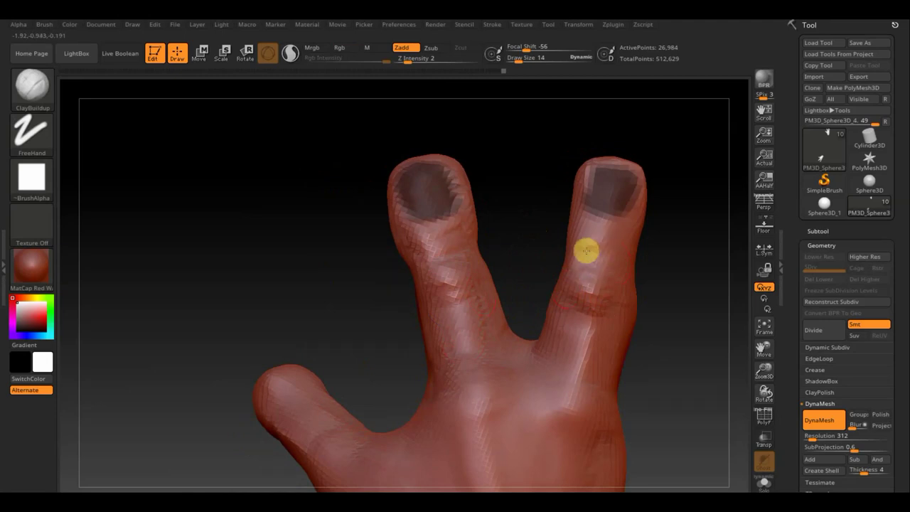
click(596, 245)
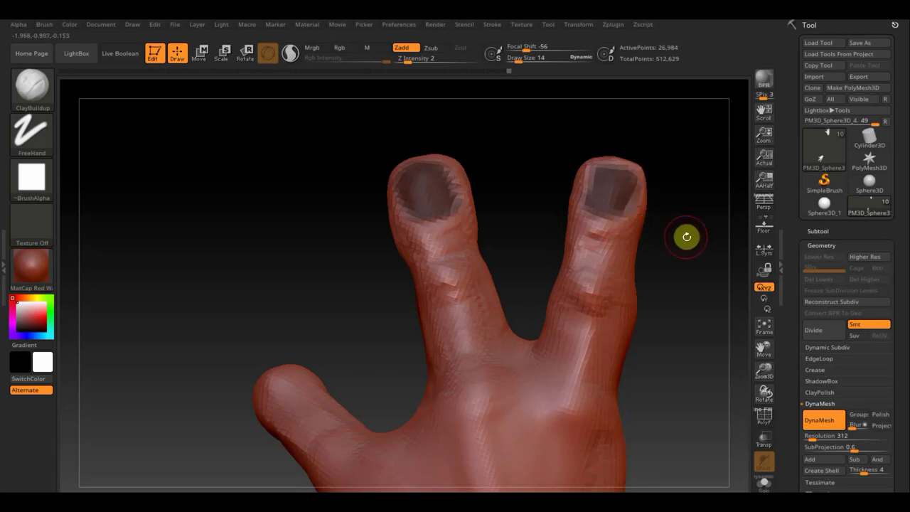
Step: Invert the mask so only the nails are free, and smooth the left fingernail
key(ctrl)
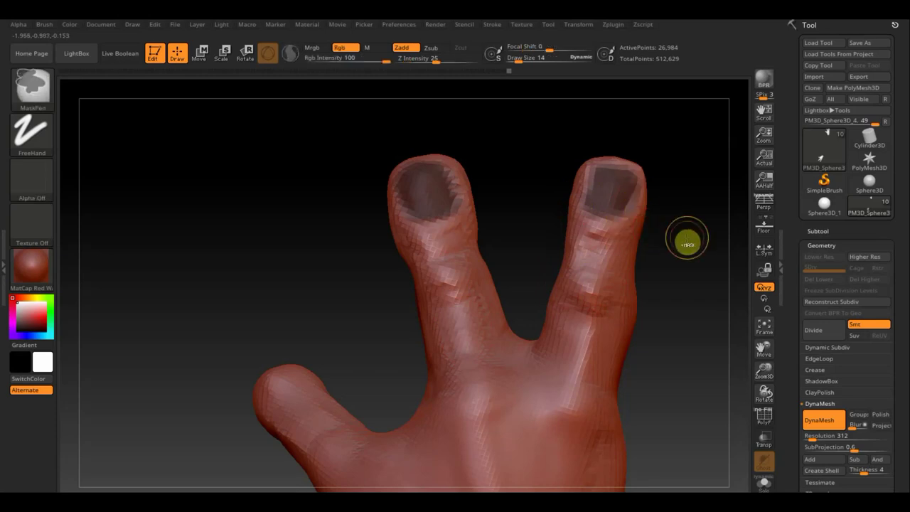
ctrl+click(687, 243)
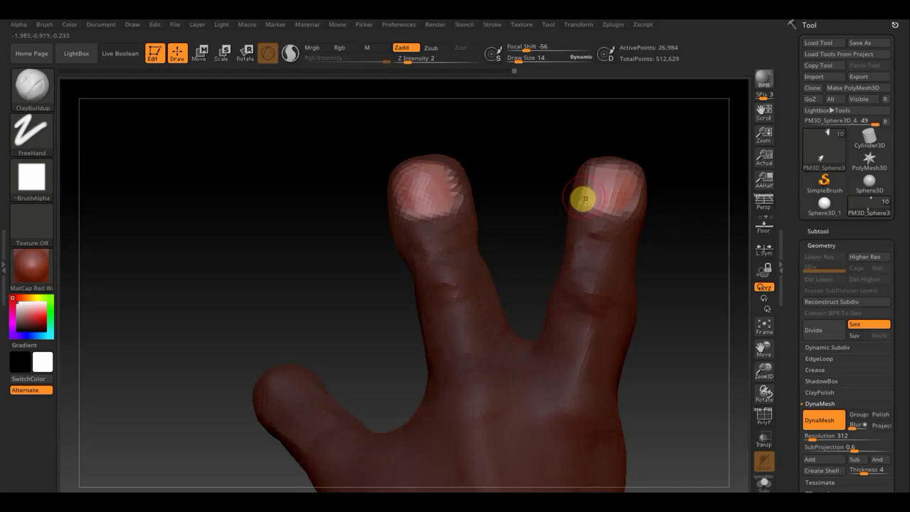
key(shift)
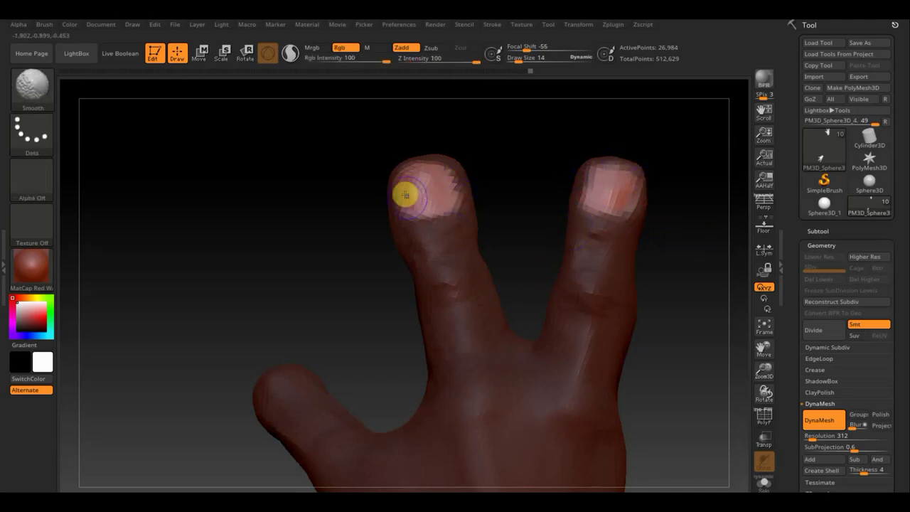
drag(463, 200, 428, 220)
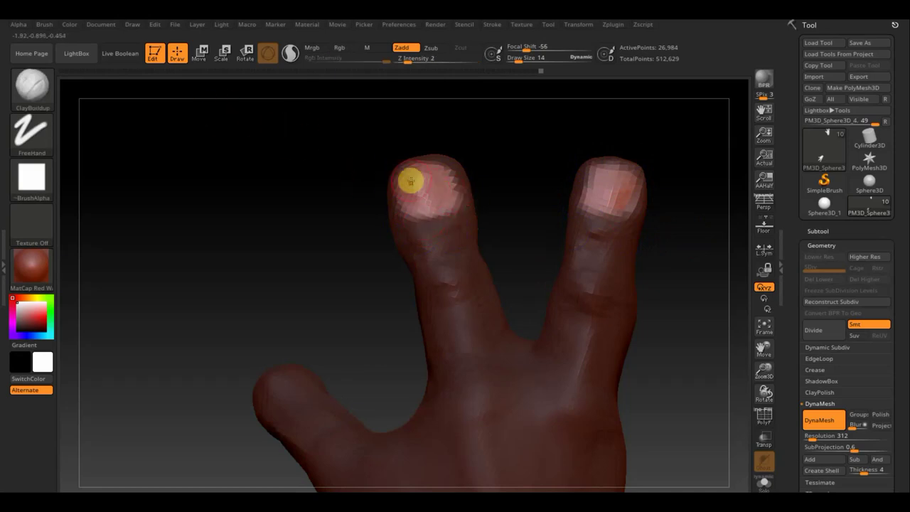
Step: Clay-texture the left nail, smooth the right nail, and clear the mask from the hand
mouse_move(403, 177)
mouse_down()
mouse_move(412, 201)
mouse_move(434, 207)
mouse_move(434, 184)
mouse_move(444, 188)
mouse_move(442, 198)
mouse_move(414, 196)
mouse_move(419, 227)
mouse_move(452, 203)
mouse_up()
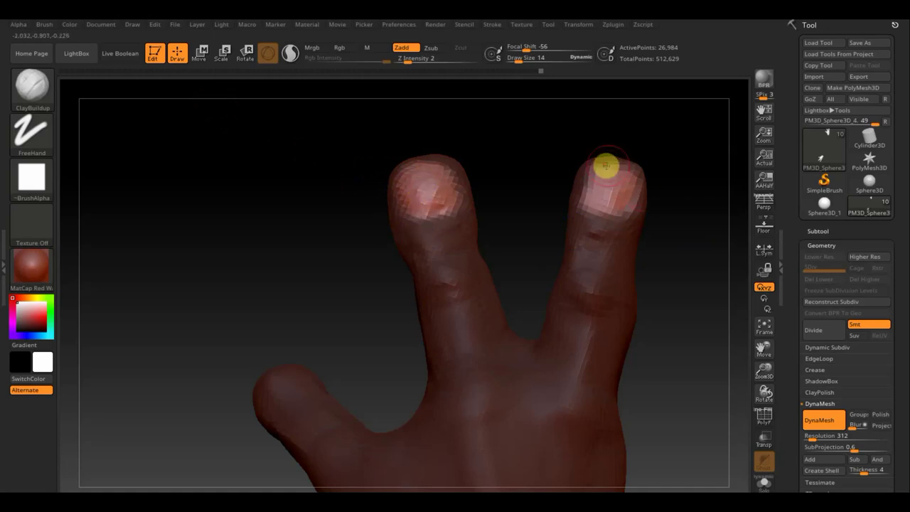
mouse_move(605, 163)
shift+mouse_down()
mouse_move(599, 195)
mouse_move(601, 171)
mouse_move(617, 168)
mouse_move(611, 211)
mouse_move(625, 166)
mouse_move(600, 173)
shift+mouse_up()
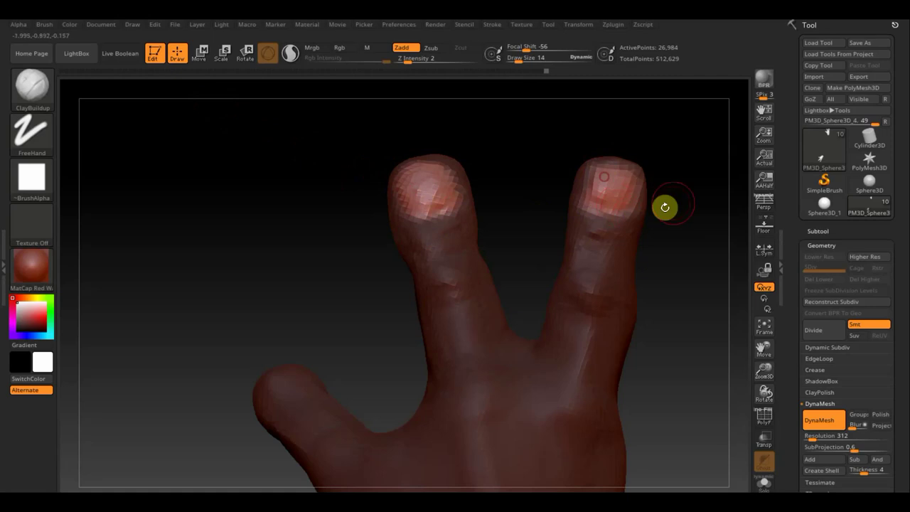
mouse_move(701, 184)
ctrl+mouse_down()
mouse_move(703, 286)
mouse_move(723, 282)
mouse_move(685, 419)
mouse_move(662, 384)
mouse_move(666, 365)
mouse_move(599, 357)
mouse_move(571, 227)
mouse_move(589, 212)
mouse_move(633, 256)
mouse_move(625, 258)
ctrl+mouse_up()
mouse_move(286, 163)
mouse_down()
mouse_move(294, 160)
mouse_move(331, 242)
mouse_move(270, 263)
mouse_move(419, 220)
mouse_move(394, 283)
mouse_move(402, 294)
mouse_up()
text(464)
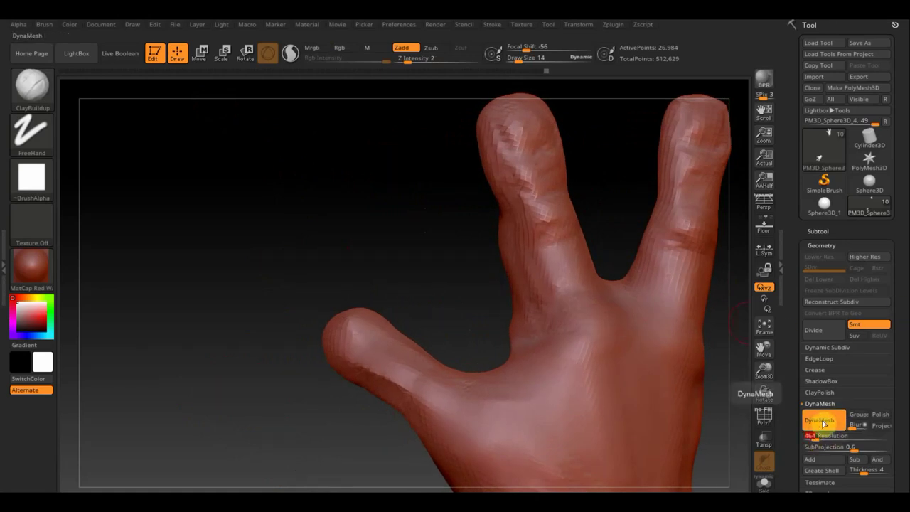
click(820, 419)
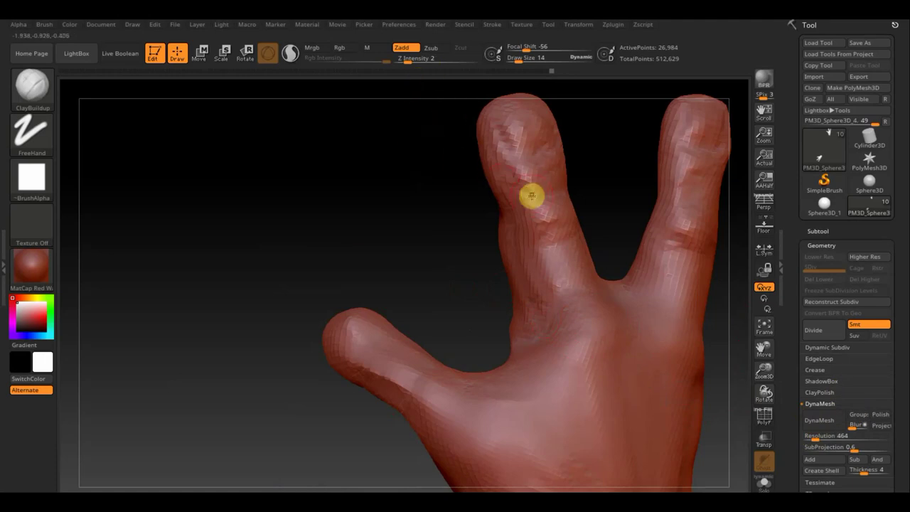
drag(403, 169, 400, 166)
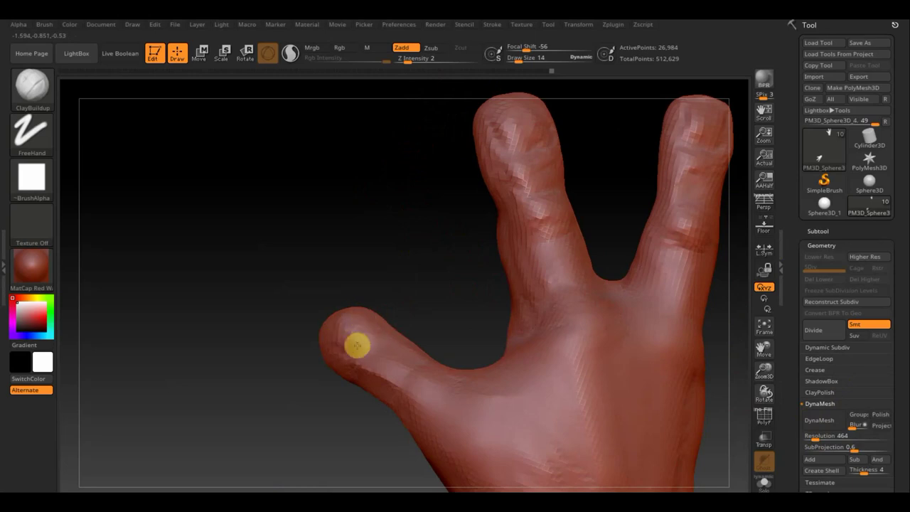
mouse_move(355, 343)
mouse_down()
mouse_move(396, 374)
mouse_move(393, 388)
mouse_up()
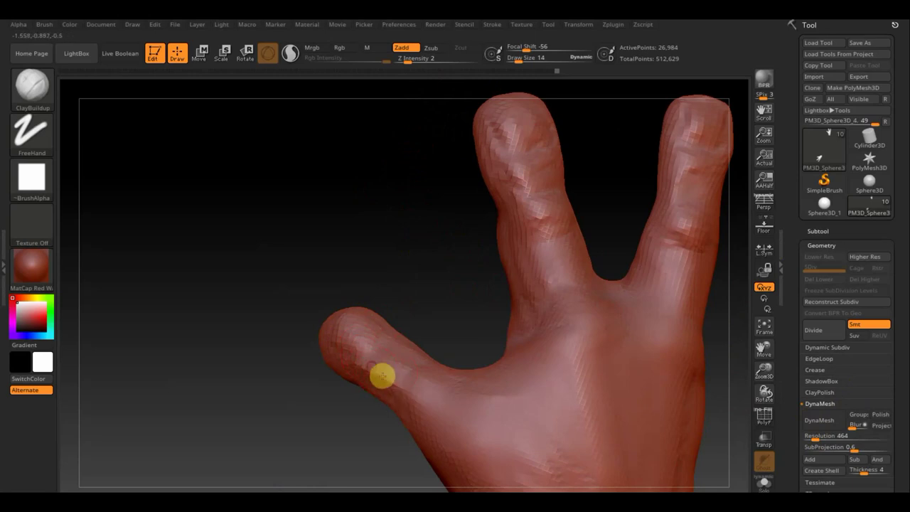
drag(403, 308, 422, 287)
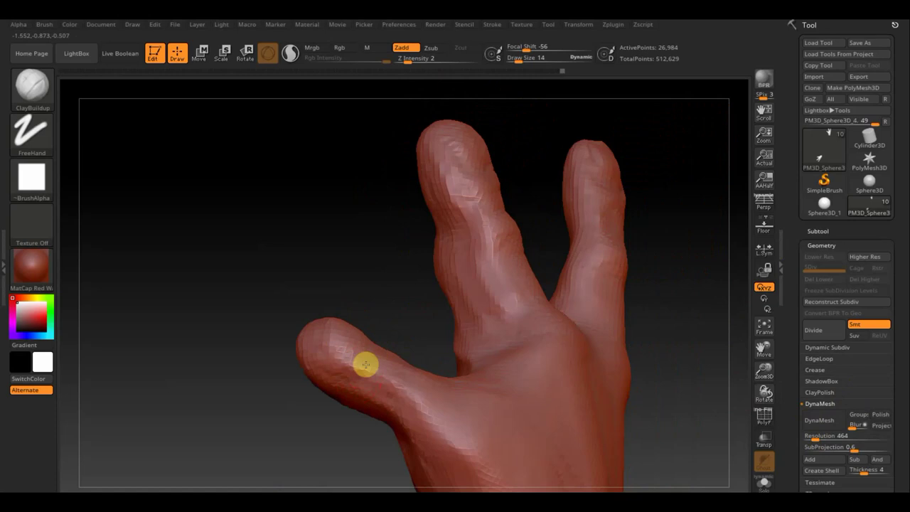
drag(411, 305, 384, 331)
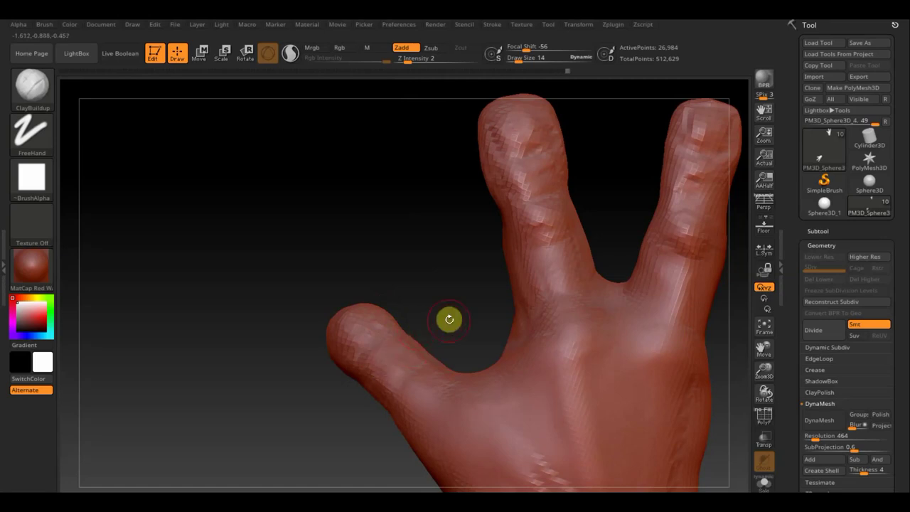
ctrl+right_drag(447, 319, 339, 183)
drag(600, 385, 603, 386)
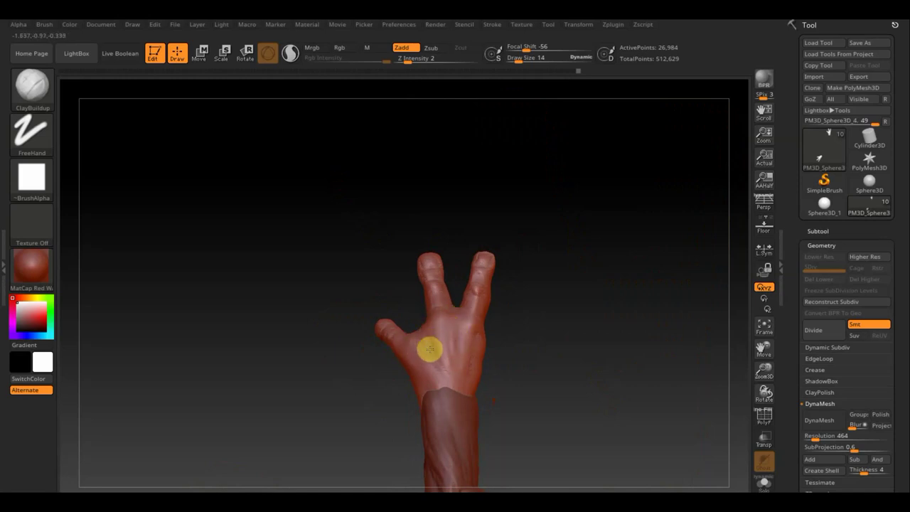
Step: Select the Move Topological brush and raise its Draw Size to 90
key(shift)
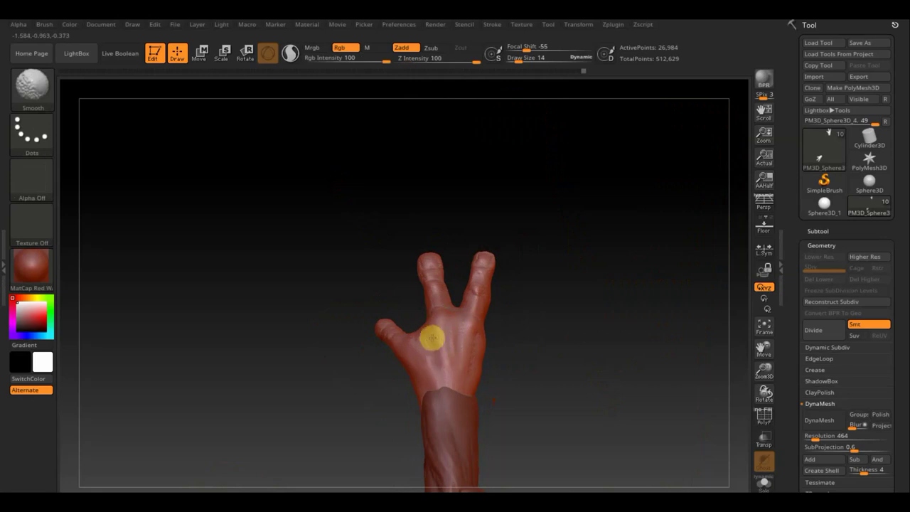
mouse_move(550, 392)
mouse_down()
mouse_move(670, 339)
mouse_move(534, 419)
mouse_move(438, 397)
mouse_move(303, 201)
mouse_up()
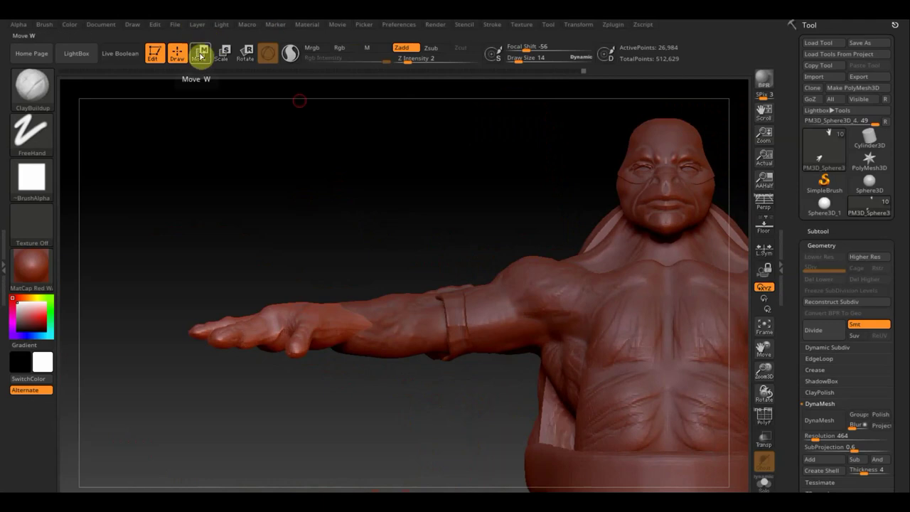
click(32, 87)
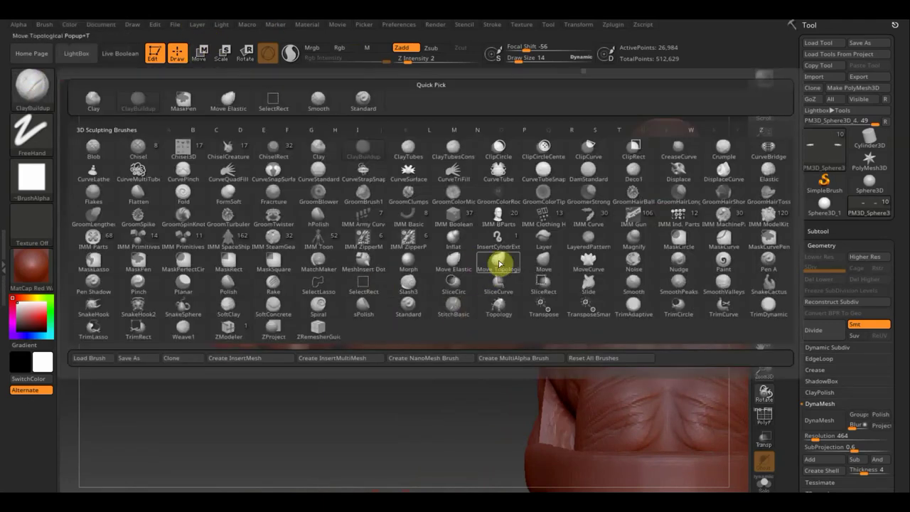
click(497, 260)
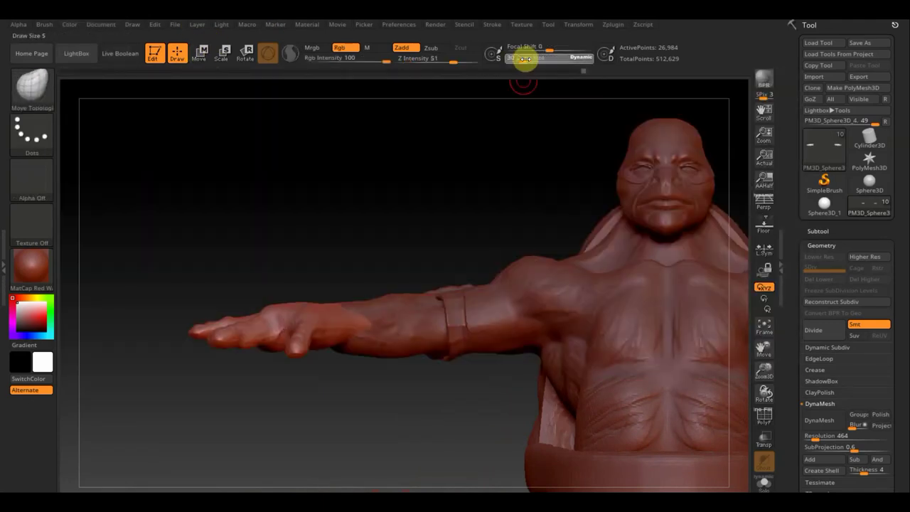
drag(524, 59, 529, 60)
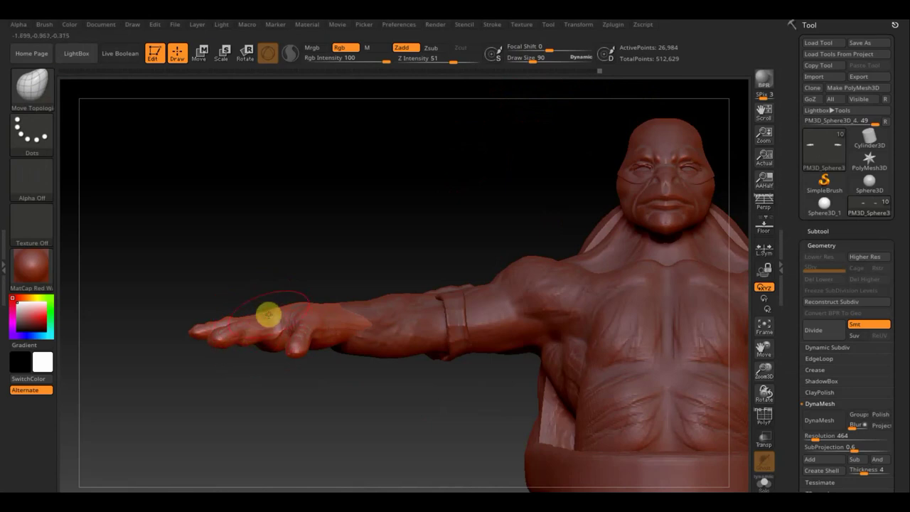
Step: Orbit around the arm and zoom out to frame the whole T-posed figure
drag(260, 270, 351, 272)
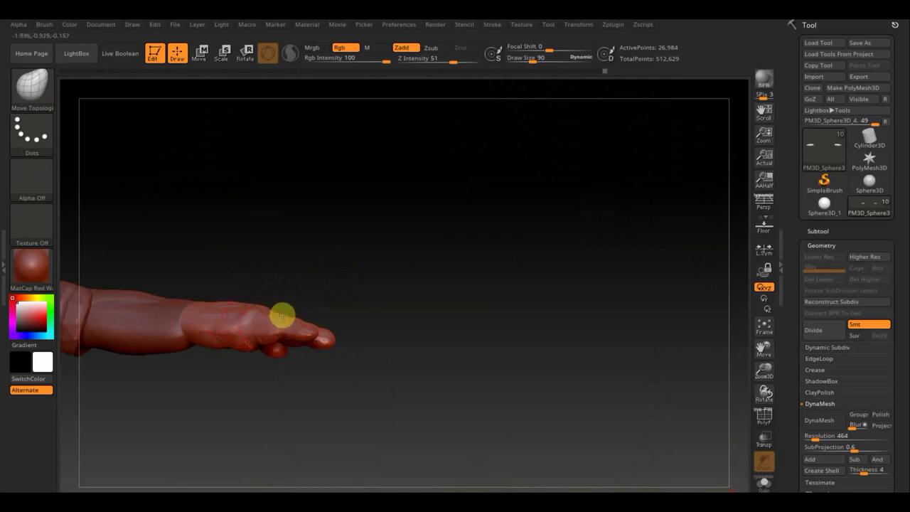
mouse_move(422, 347)
mouse_down()
mouse_move(443, 349)
mouse_move(206, 348)
mouse_up()
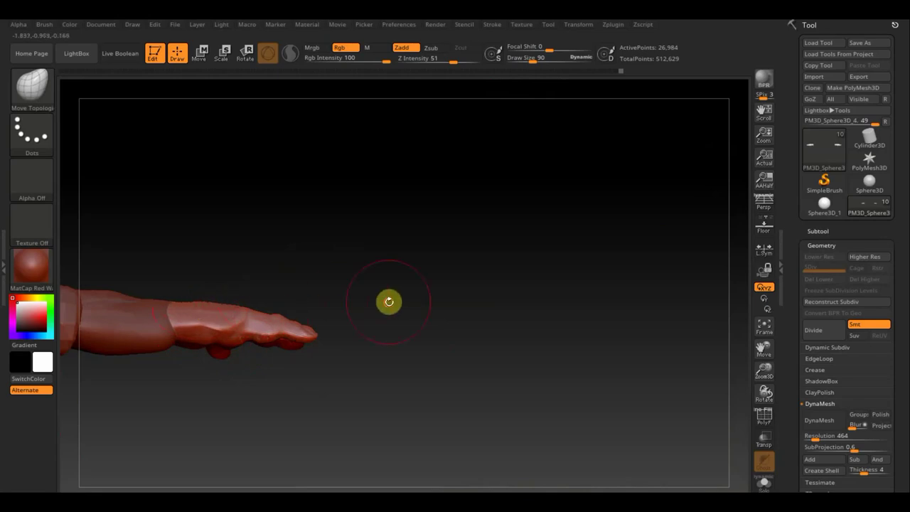
mouse_move(388, 300)
mouse_down()
mouse_move(333, 335)
mouse_move(325, 390)
mouse_move(363, 402)
mouse_move(374, 384)
mouse_move(347, 307)
mouse_move(258, 290)
mouse_move(274, 263)
mouse_move(291, 365)
mouse_up()
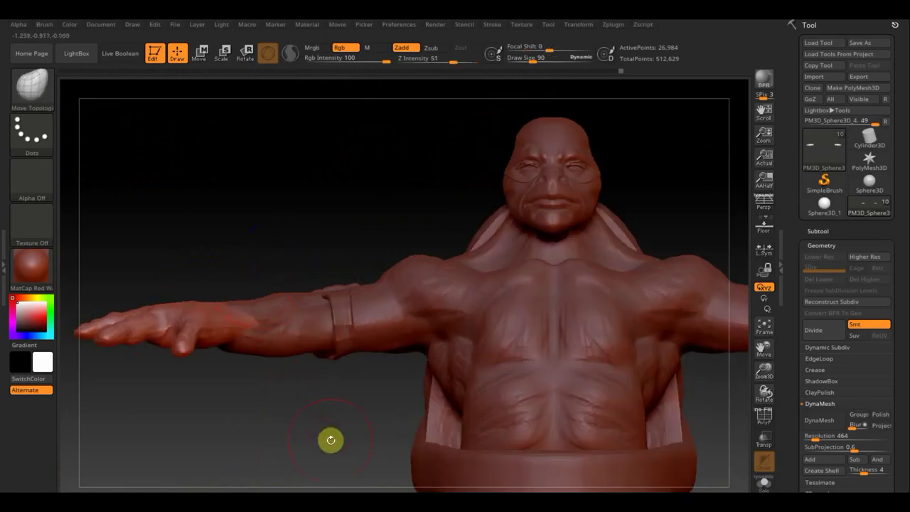
alt+drag(325, 430, 262, 345)
alt+drag(473, 432, 513, 332)
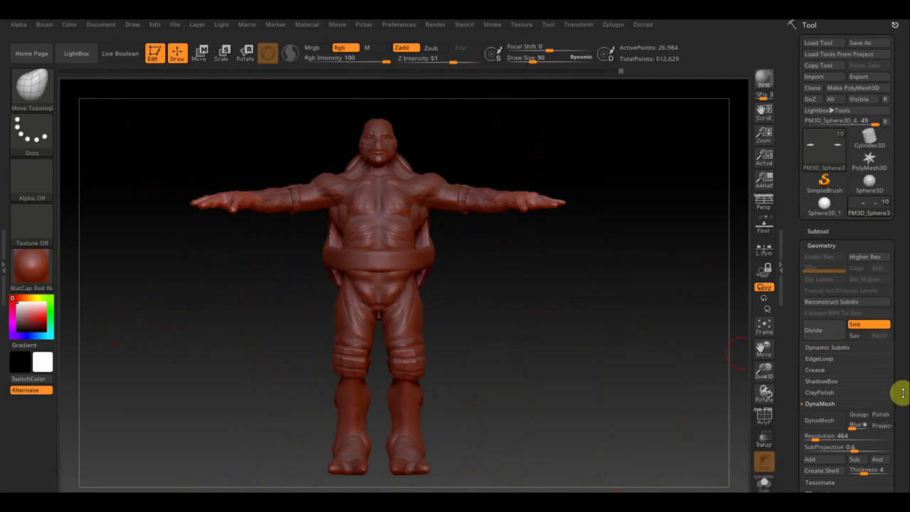
mouse_move(550, 262)
mouse_down()
mouse_move(555, 350)
mouse_move(569, 285)
mouse_up()
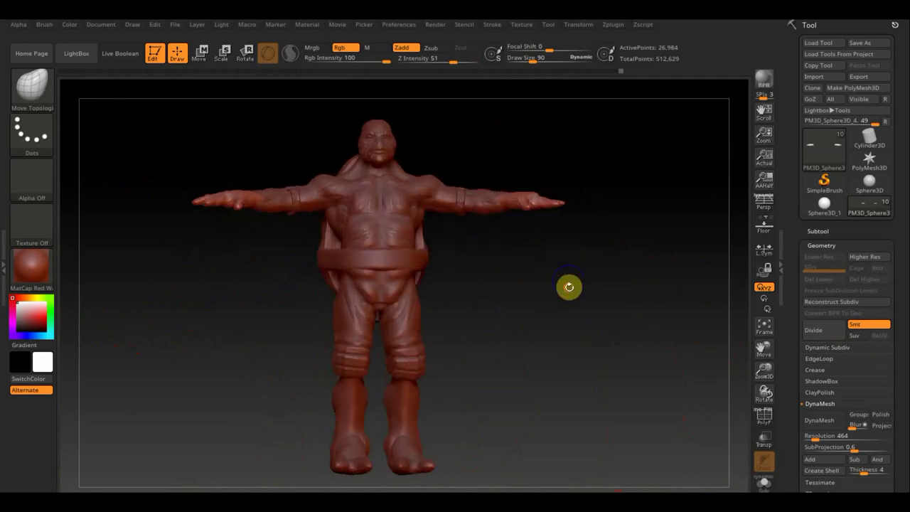
Step: Mirror and weld the body mesh, reducing it to 26,978 points
scroll(898, 411, down, 3)
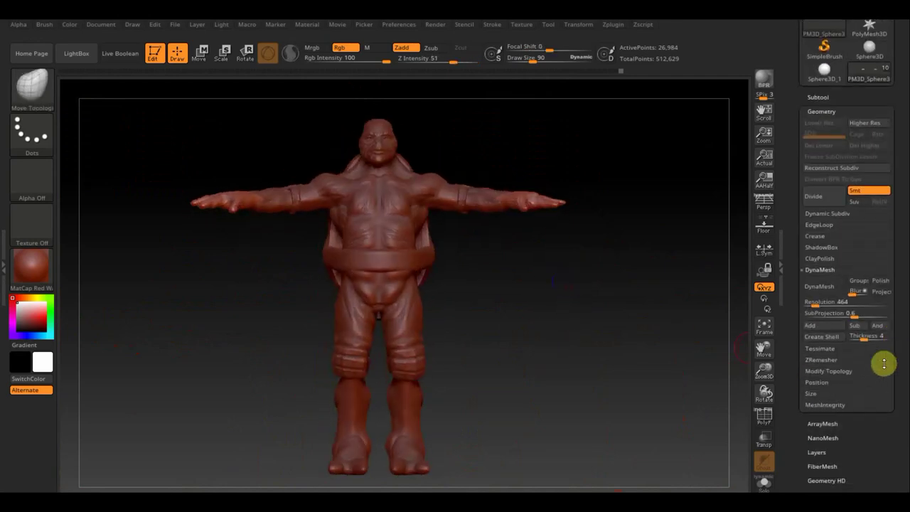
click(822, 370)
click(846, 337)
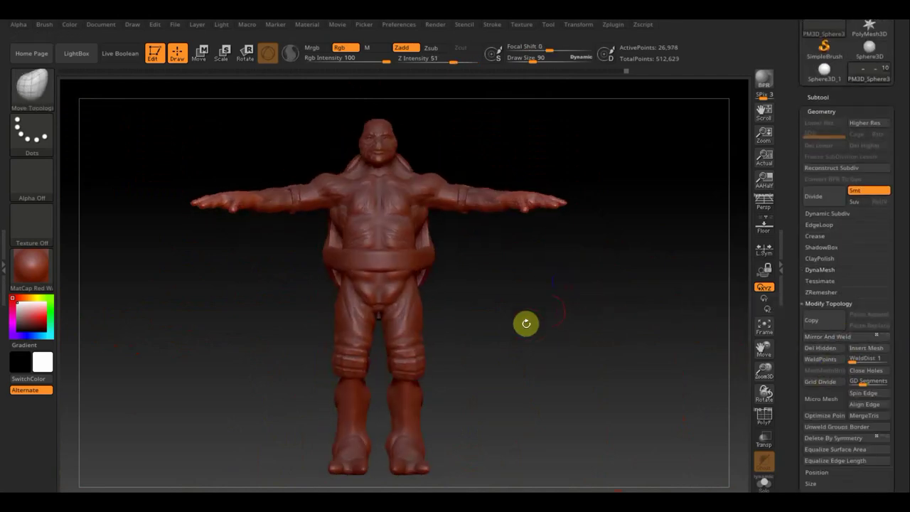
Step: Make the feet subtool PM3D_Sphere3D_3 active and zoom in on both feet from the front
mouse_move(491, 390)
alt+mouse_down()
mouse_move(481, 321)
mouse_move(475, 400)
mouse_move(479, 348)
mouse_move(516, 440)
alt+mouse_up()
alt+drag(314, 370, 235, 193)
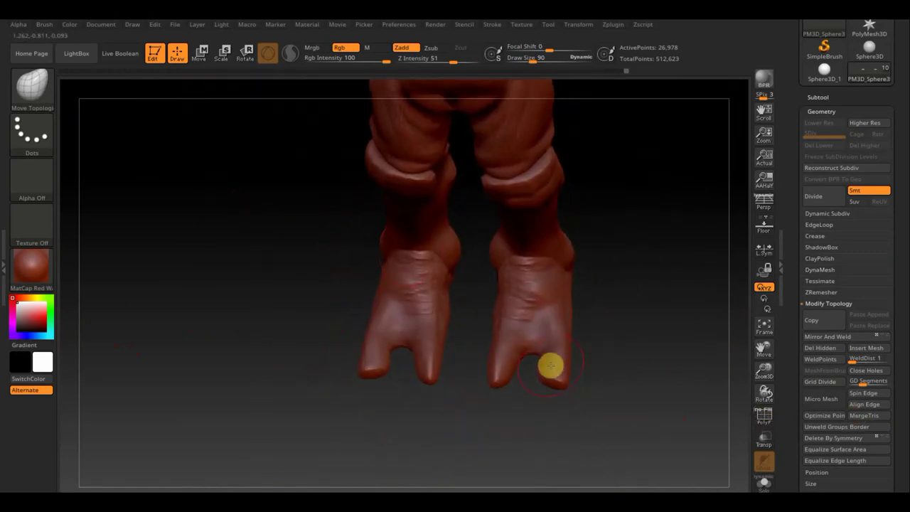
key(n)
click(713, 402)
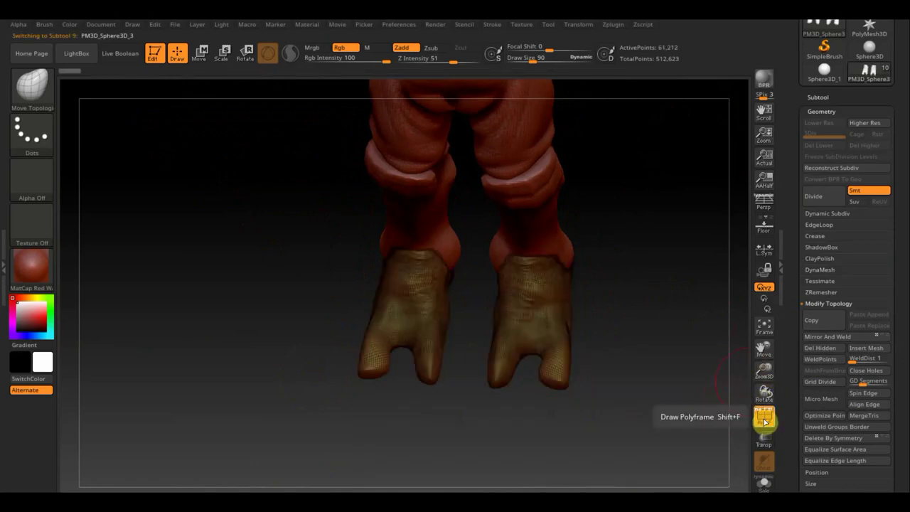
drag(672, 314, 603, 315)
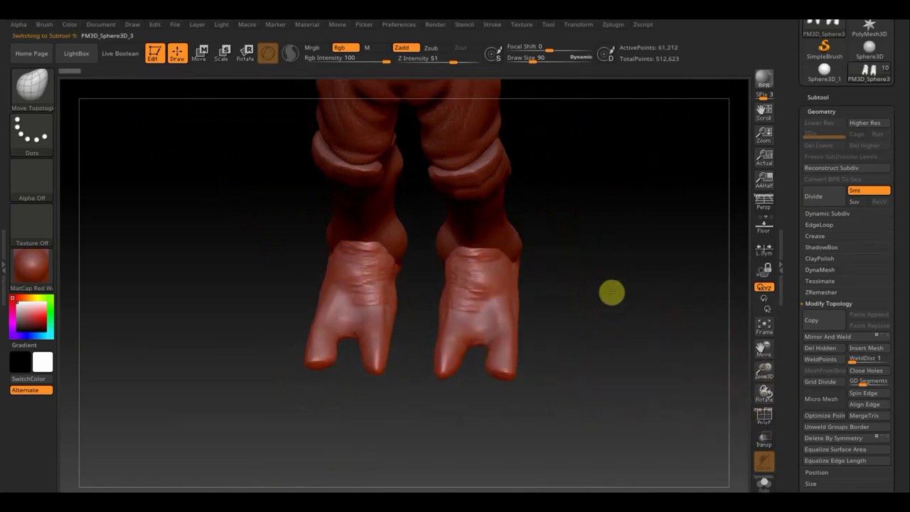
drag(508, 291, 578, 400)
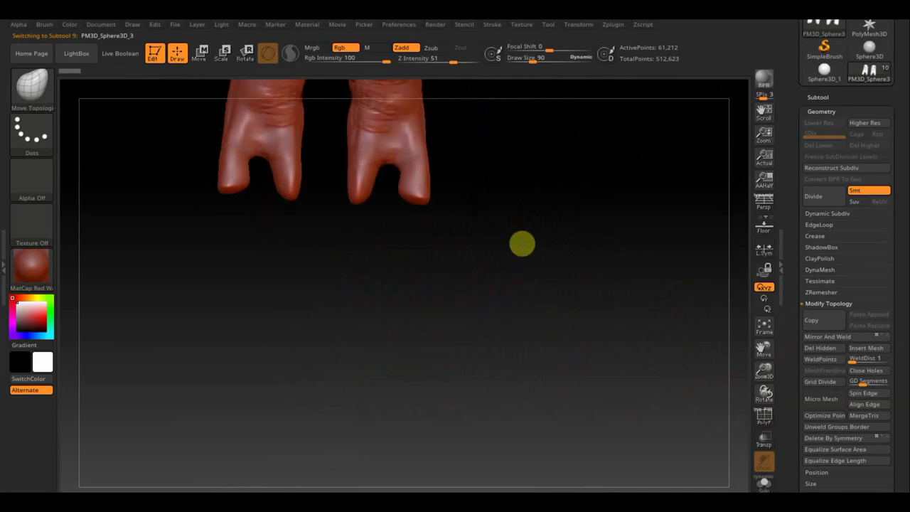
mouse_move(584, 321)
mouse_down()
mouse_move(507, 147)
mouse_move(463, 182)
mouse_up()
Step: Switch to the Move Elastic brush and bulge out the toes of both feet
click(32, 86)
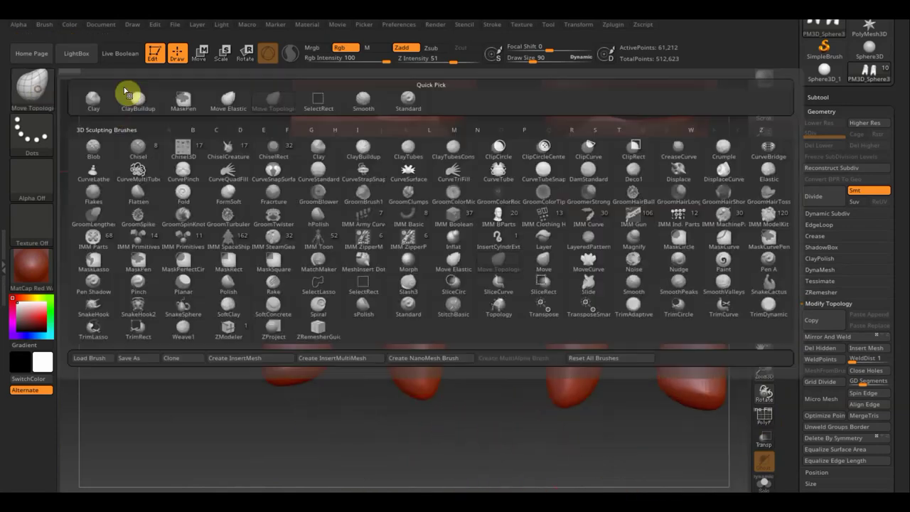
click(234, 97)
drag(538, 55, 532, 64)
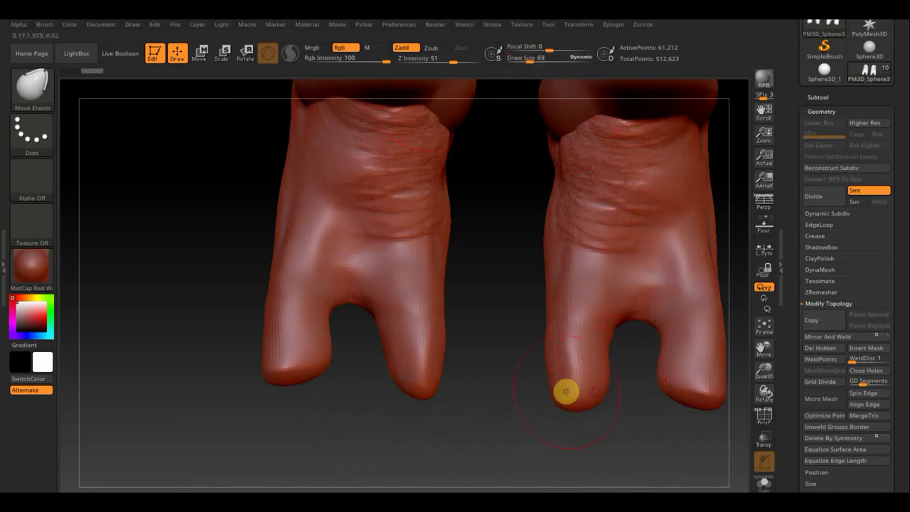
drag(545, 390, 543, 392)
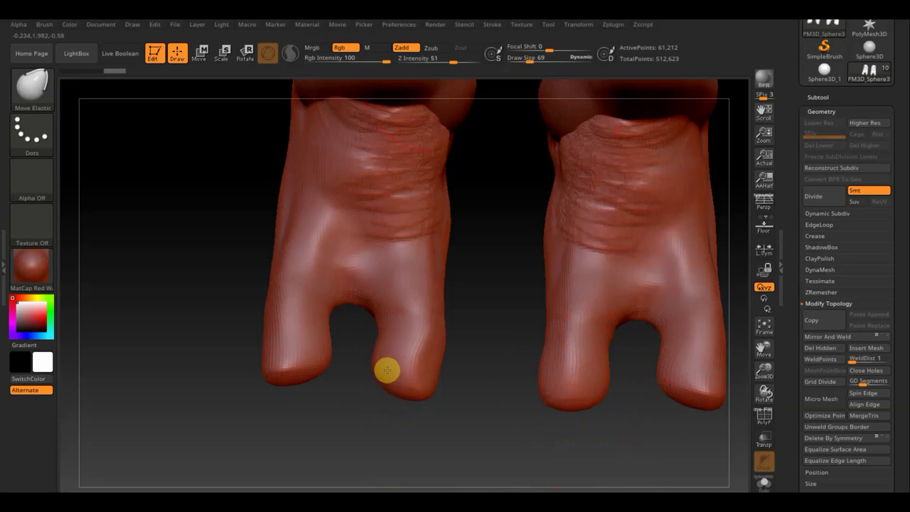
drag(386, 370, 438, 373)
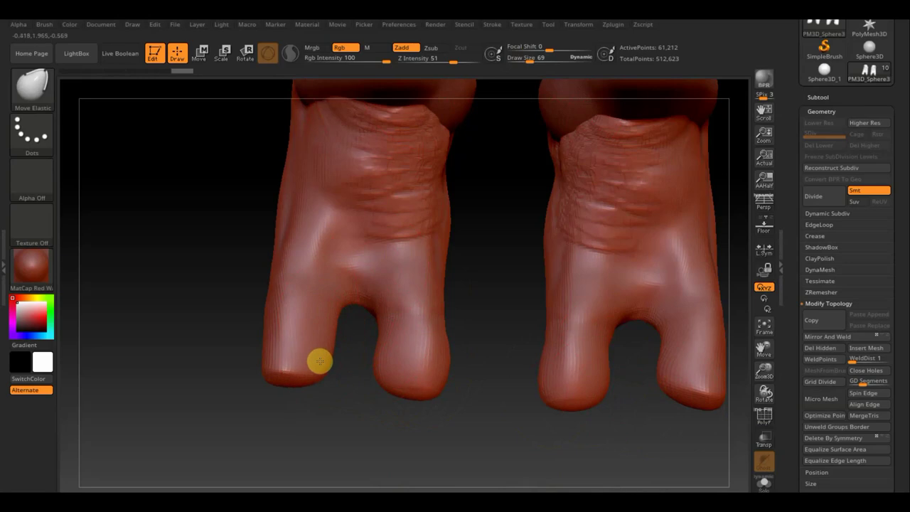
drag(266, 359, 260, 358)
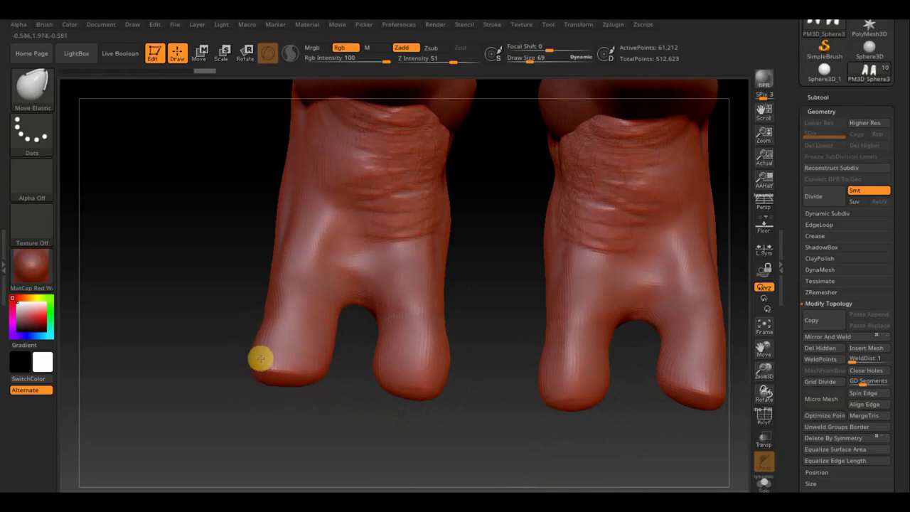
Step: Lift the middle toe tip, then at size 51 crease the mesh between the toes
drag(374, 397, 374, 347)
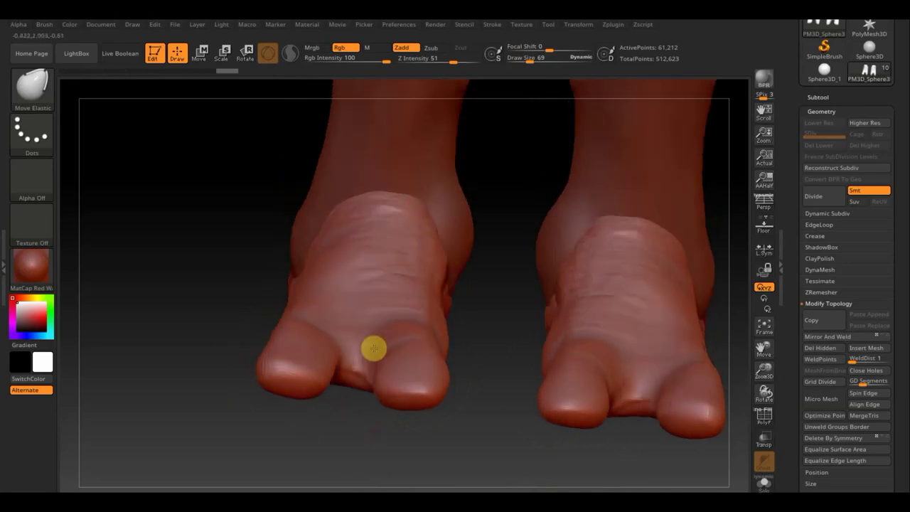
drag(402, 375, 404, 365)
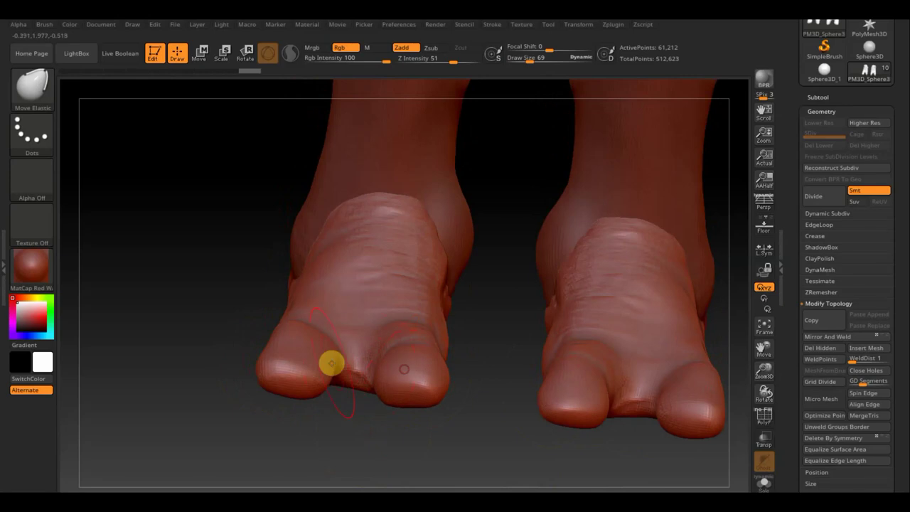
drag(322, 366, 326, 363)
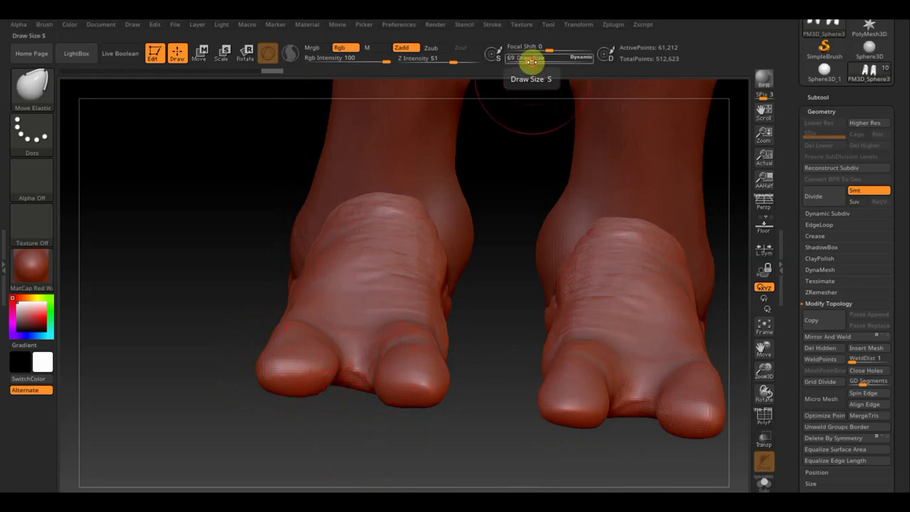
drag(531, 62, 524, 62)
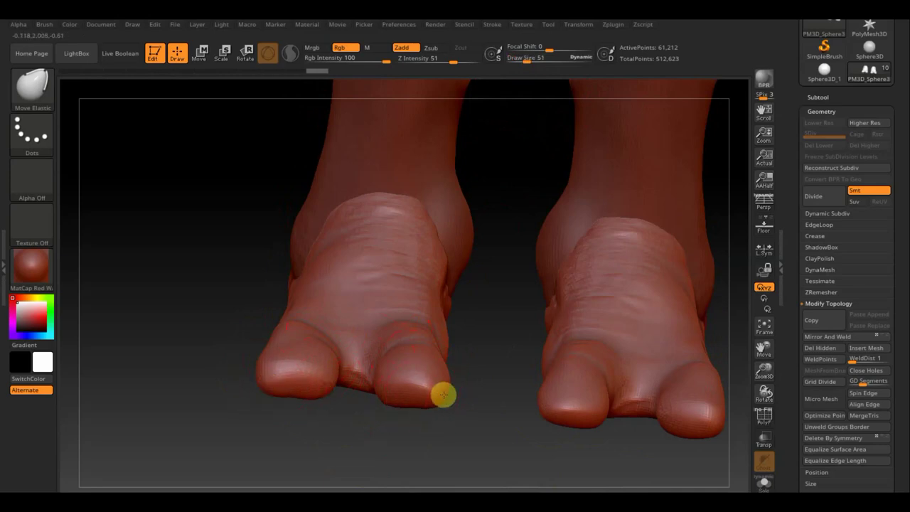
drag(446, 393, 381, 397)
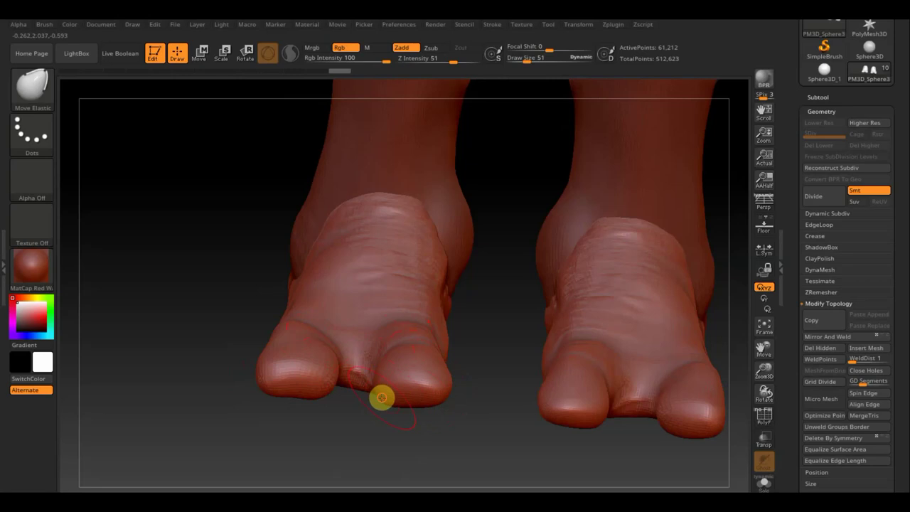
Step: Enlarge the brush to about 119 and turn the model to face both feet
mouse_move(171, 254)
mouse_down()
mouse_move(211, 267)
mouse_move(230, 261)
mouse_up()
drag(480, 341, 480, 331)
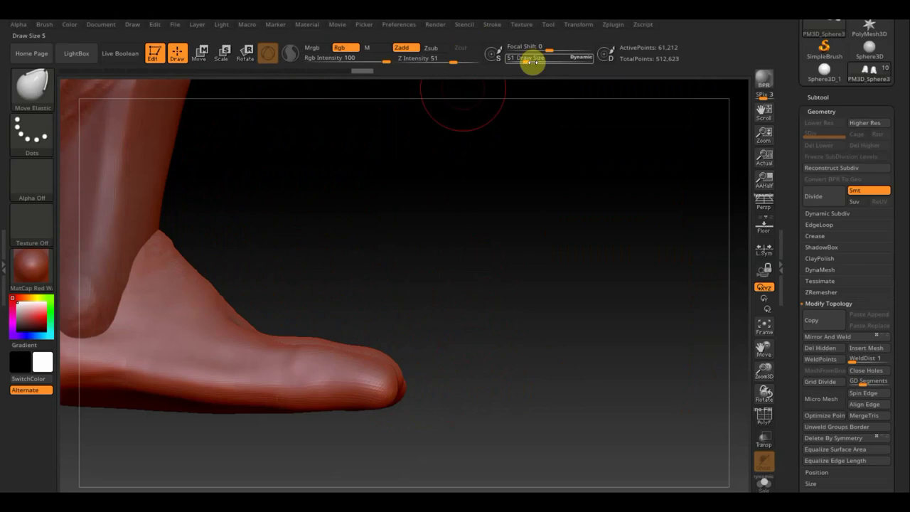
drag(529, 61, 536, 61)
drag(483, 301, 470, 256)
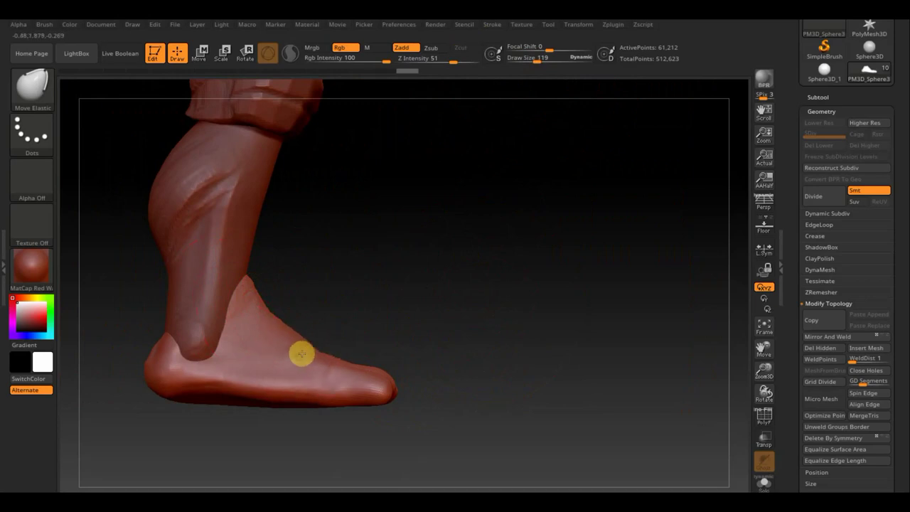
middle_drag(345, 348, 385, 316)
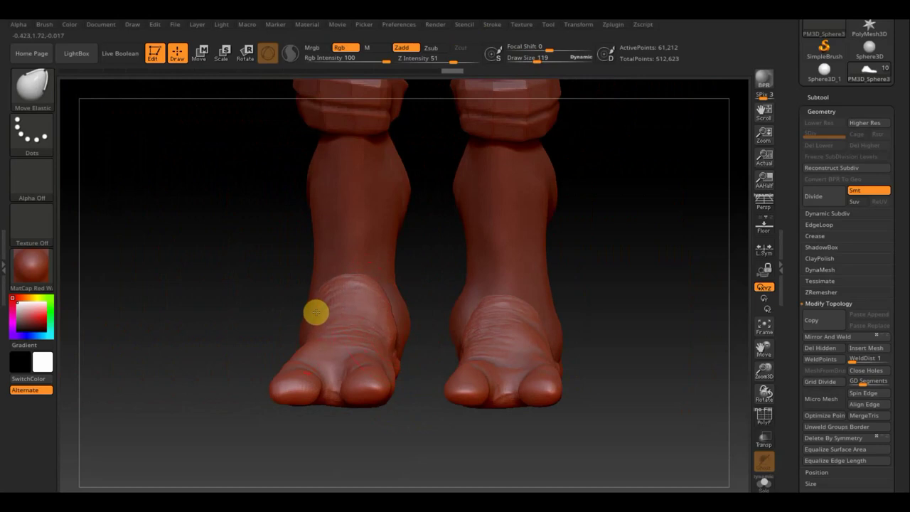
Step: Lower the brush size and smooth the top of the left foot and its big toe
key(ctrl+z)
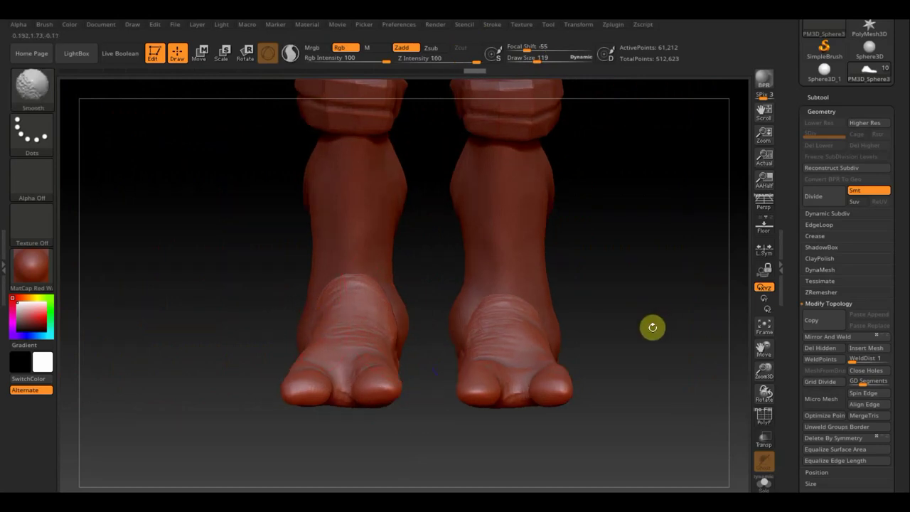
drag(536, 58, 532, 61)
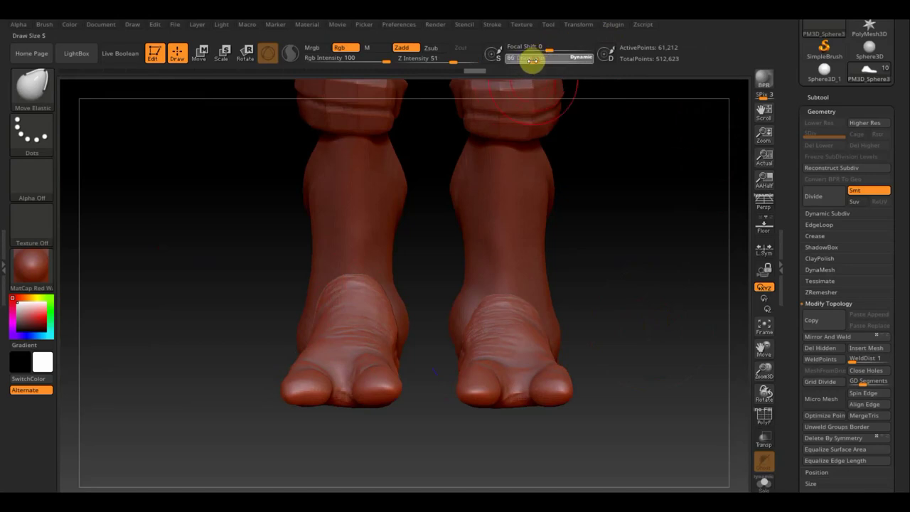
mouse_move(378, 300)
shift+mouse_down()
mouse_move(313, 308)
mouse_move(330, 329)
shift+mouse_up()
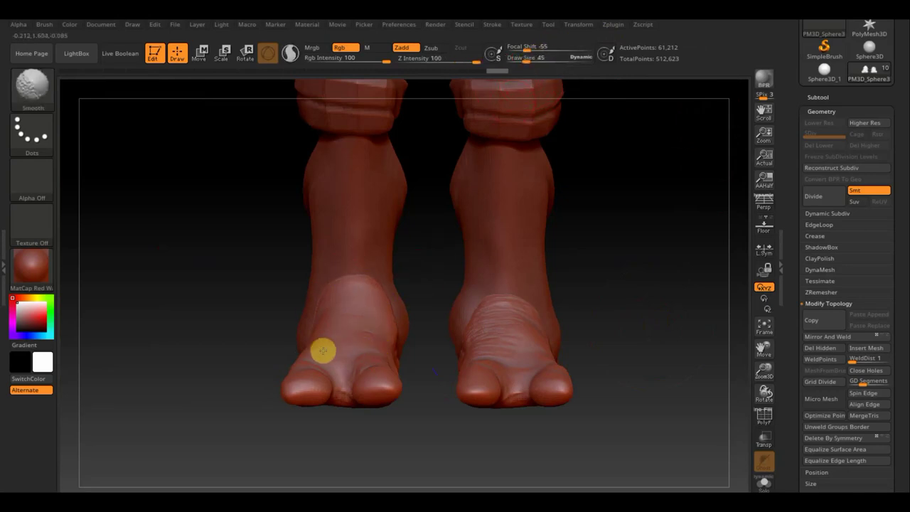
shift+drag(291, 370, 326, 372)
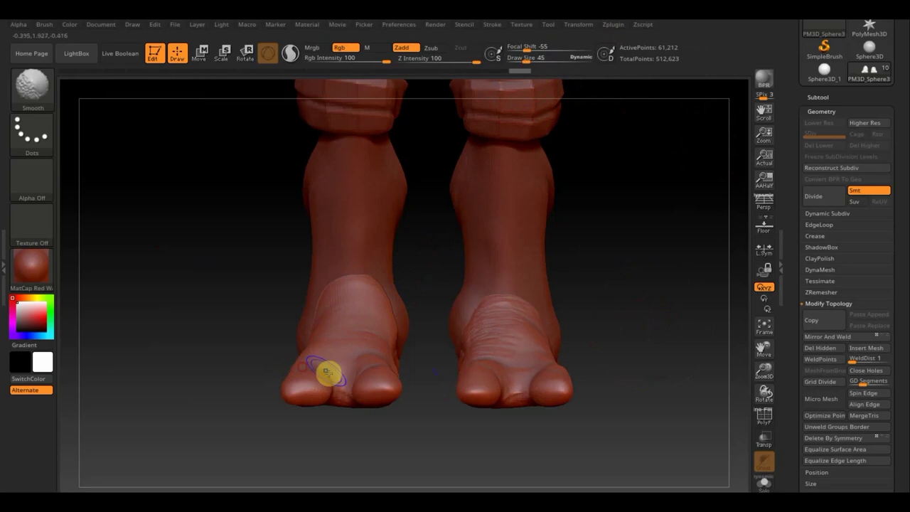
Step: Orbit around the foot, including the sole, for a close view of the toes
mouse_move(189, 322)
mouse_down()
mouse_move(223, 365)
mouse_move(242, 351)
mouse_move(297, 377)
mouse_move(227, 359)
mouse_up()
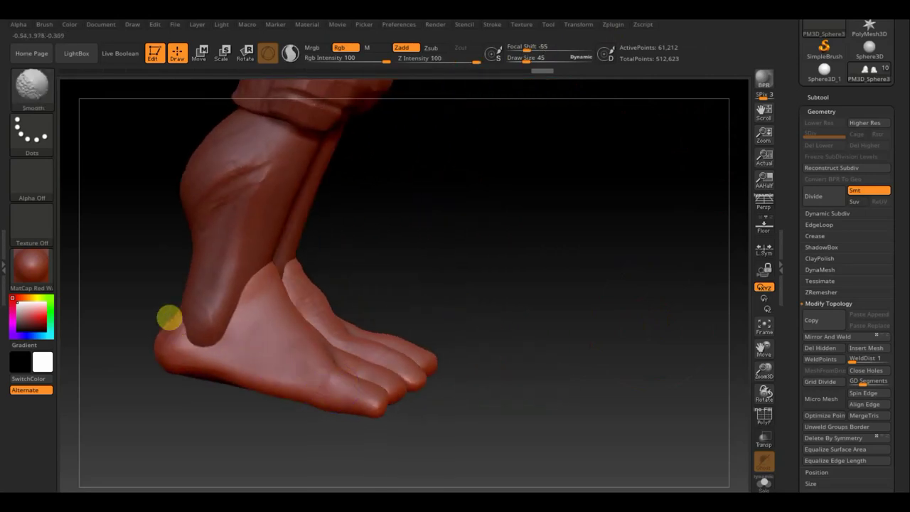
mouse_move(462, 297)
mouse_down()
mouse_move(451, 298)
mouse_move(490, 351)
mouse_move(531, 378)
mouse_up()
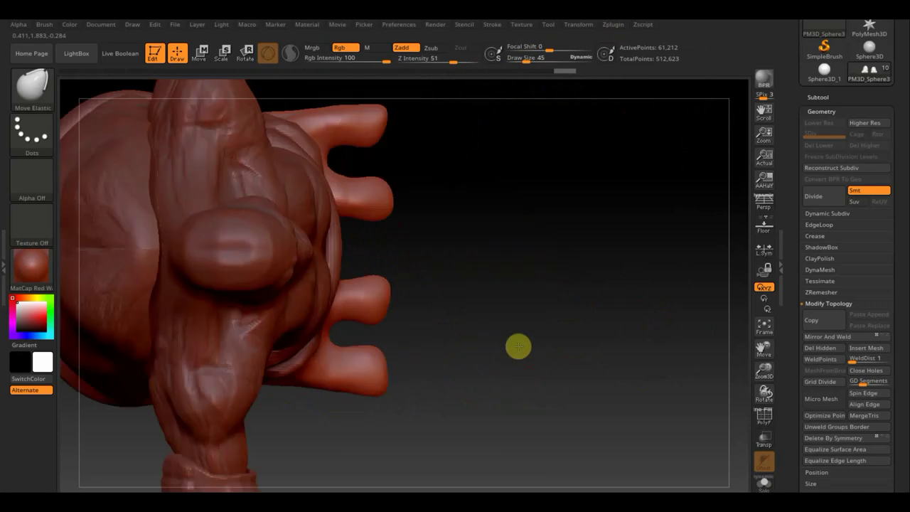
mouse_move(518, 346)
mouse_down()
mouse_move(532, 402)
mouse_move(561, 315)
mouse_move(545, 305)
mouse_up()
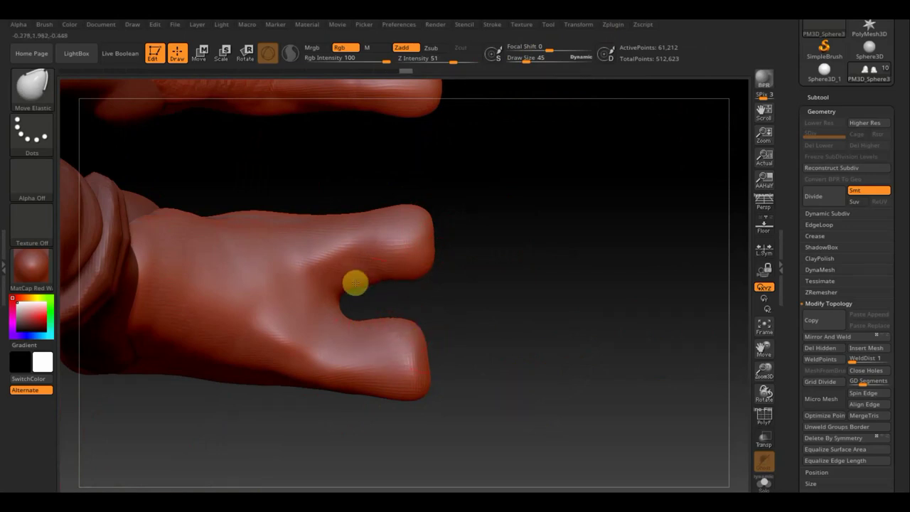
Step: Select ClayBuildup at about size 30 and build up the upper toe tip
click(31, 85)
click(145, 100)
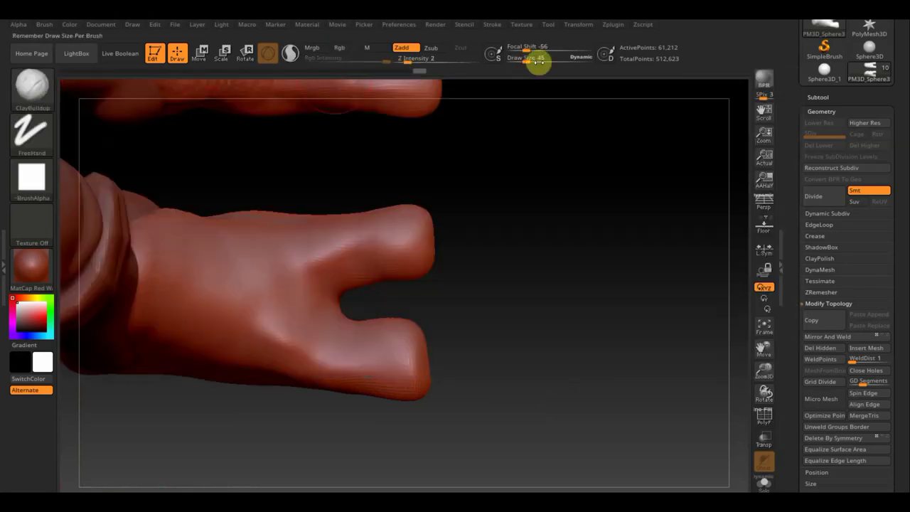
drag(539, 62, 524, 62)
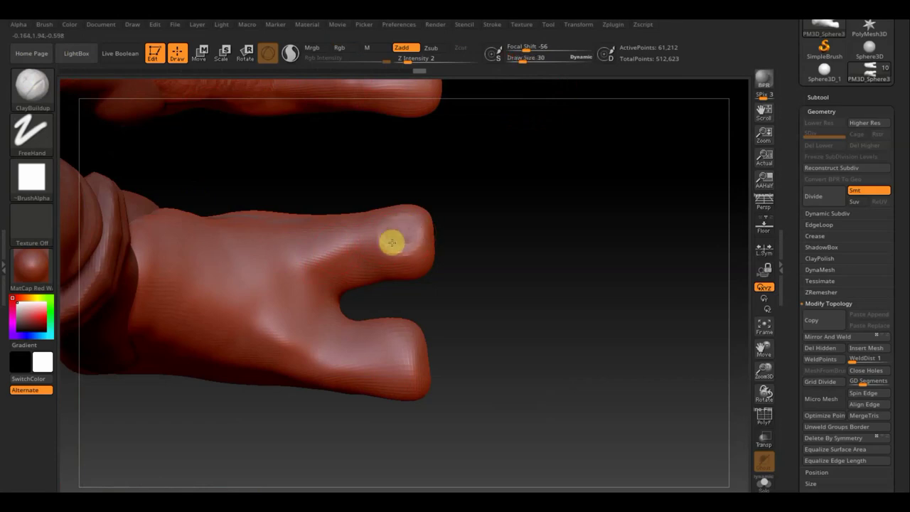
drag(416, 244, 400, 244)
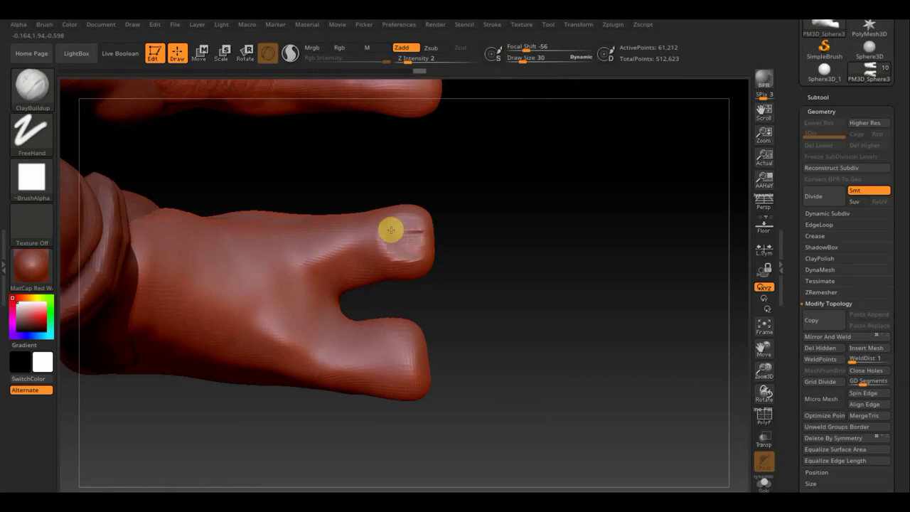
shift+drag(398, 227, 412, 235)
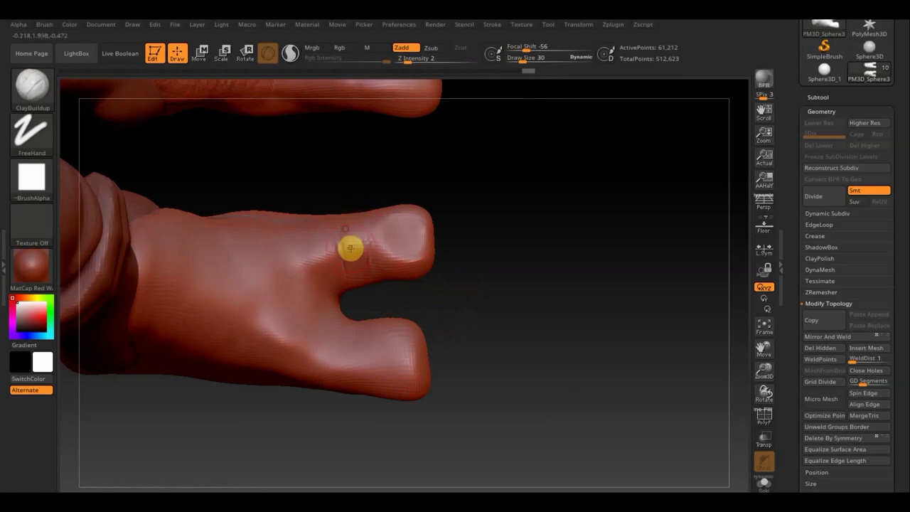
Step: Carve creases on the lower toe and knuckle wrinkles across the top of the foot
drag(353, 332, 351, 396)
mouse_move(457, 341)
mouse_down()
mouse_move(457, 330)
mouse_move(425, 386)
mouse_move(382, 400)
mouse_move(401, 362)
mouse_up()
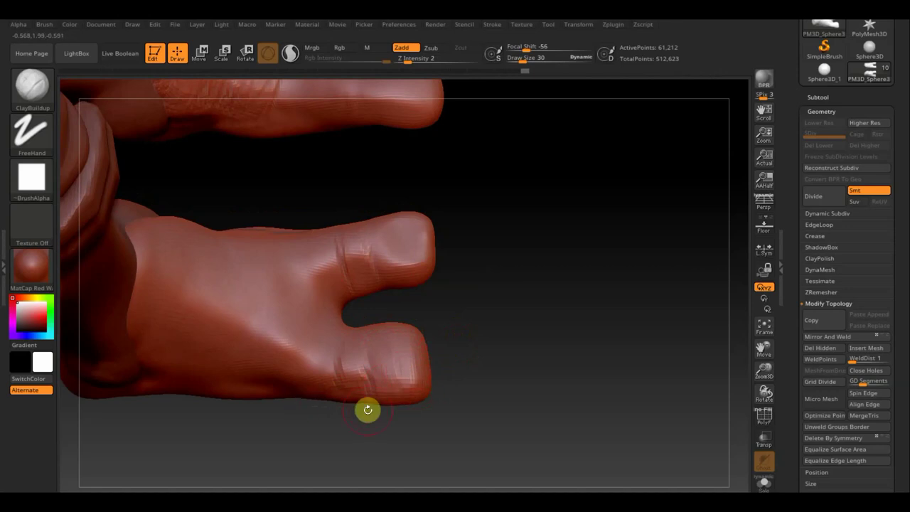
mouse_move(282, 400)
mouse_down()
mouse_move(377, 403)
mouse_move(349, 388)
mouse_move(459, 272)
mouse_up()
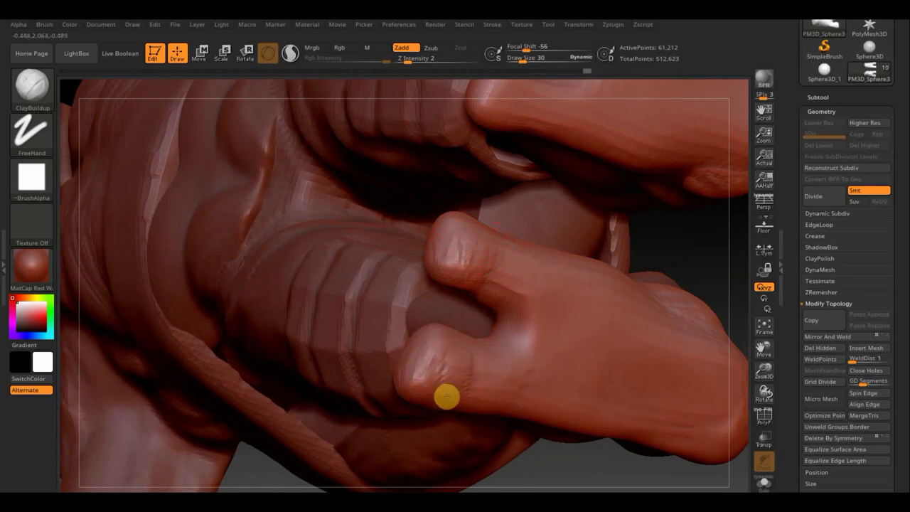
drag(442, 364, 515, 369)
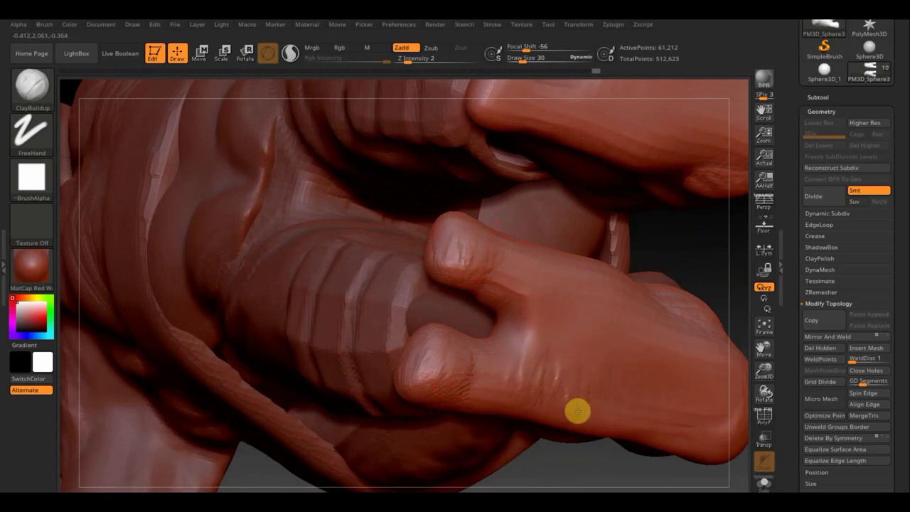
drag(561, 359, 613, 302)
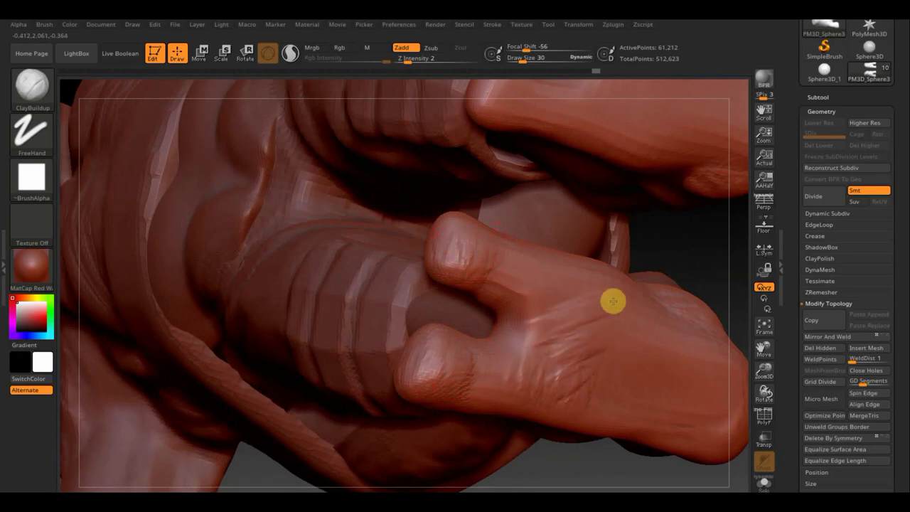
drag(548, 269, 582, 306)
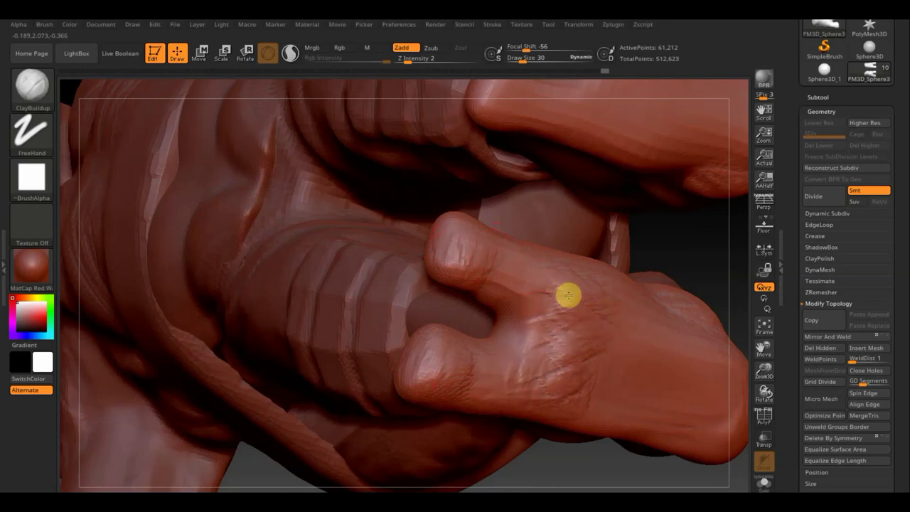
mouse_move(589, 311)
mouse_down()
mouse_move(594, 356)
mouse_move(584, 400)
mouse_up()
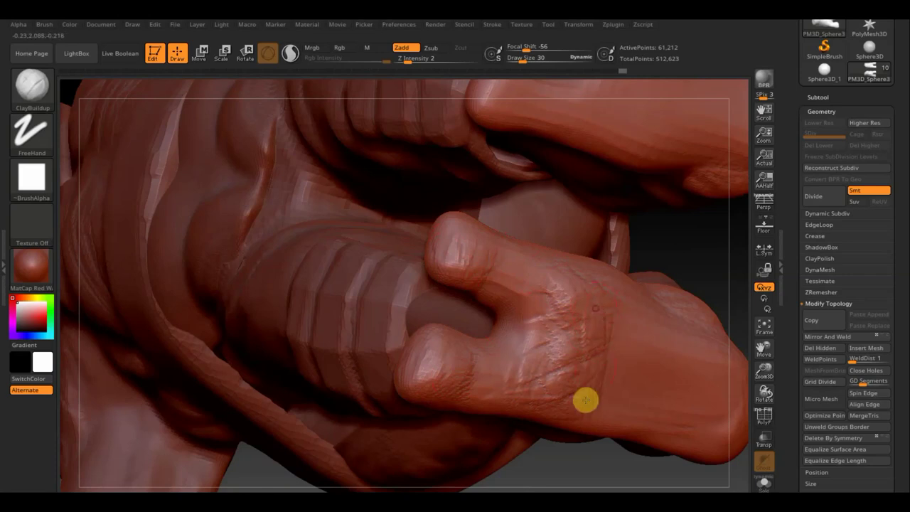
key(shift)
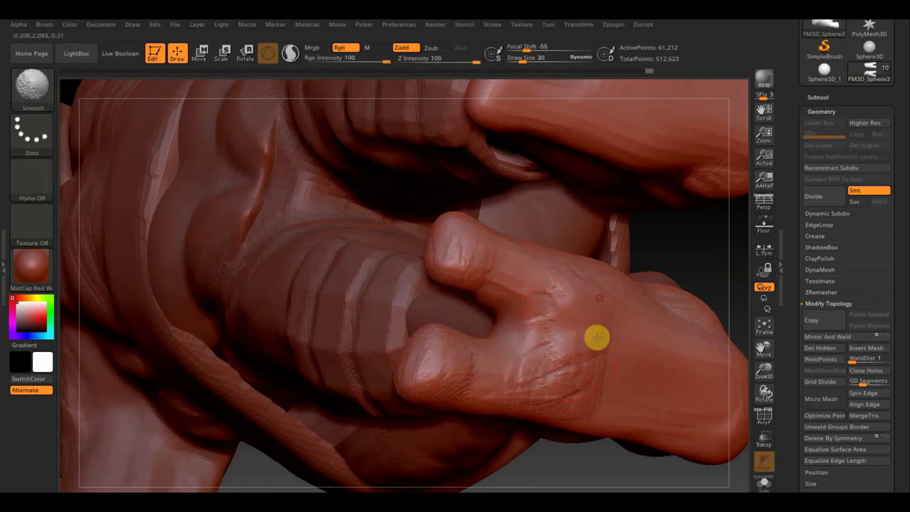
Step: Soften the wrinkles on top of the foot and turn to a side view of the toes
mouse_move(597, 337)
shift+mouse_down()
mouse_move(548, 292)
mouse_move(536, 313)
mouse_move(521, 311)
mouse_move(526, 331)
mouse_move(455, 248)
mouse_move(502, 301)
mouse_move(439, 362)
mouse_move(468, 372)
mouse_move(388, 375)
mouse_move(552, 400)
mouse_move(566, 374)
mouse_move(595, 367)
shift+mouse_up()
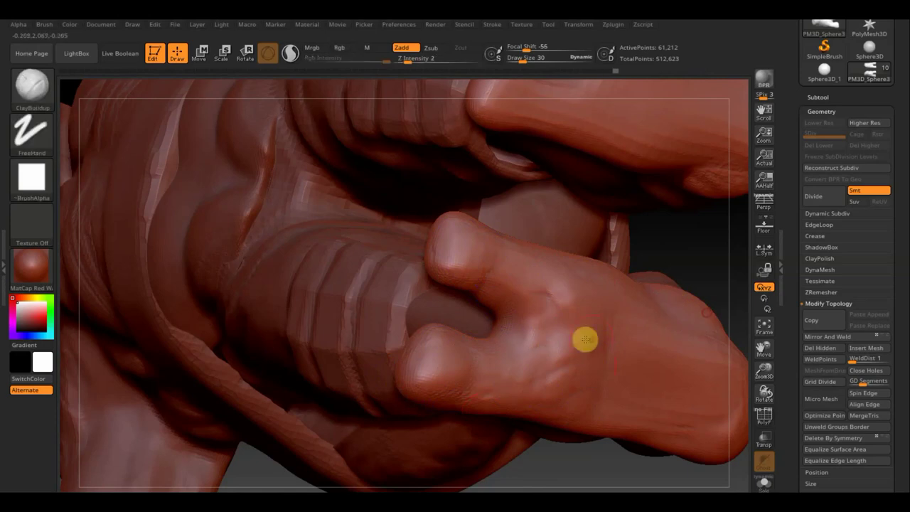
mouse_move(571, 469)
mouse_down()
mouse_move(613, 469)
mouse_move(646, 410)
mouse_move(632, 346)
mouse_move(643, 276)
mouse_move(630, 97)
mouse_up()
mouse_move(654, 436)
shift+mouse_down()
mouse_move(659, 446)
mouse_move(512, 443)
mouse_move(536, 441)
mouse_move(584, 462)
mouse_move(592, 483)
mouse_move(577, 489)
mouse_move(561, 489)
mouse_move(510, 438)
mouse_move(495, 441)
mouse_move(534, 312)
mouse_move(419, 396)
mouse_move(439, 429)
mouse_move(446, 384)
mouse_move(475, 398)
mouse_move(475, 417)
mouse_move(487, 415)
shift+mouse_up()
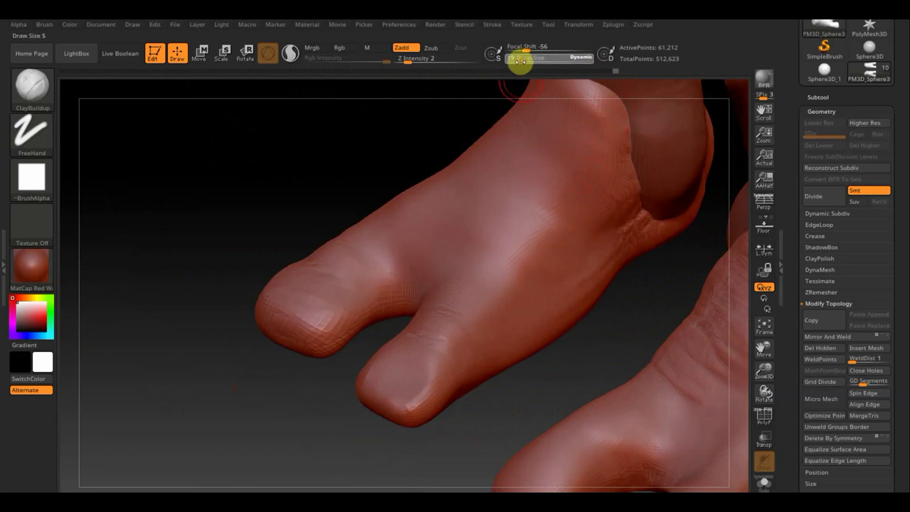
Step: Paint a toenail-shaped mask on the lower toe tip with MaskPen
key(shift)
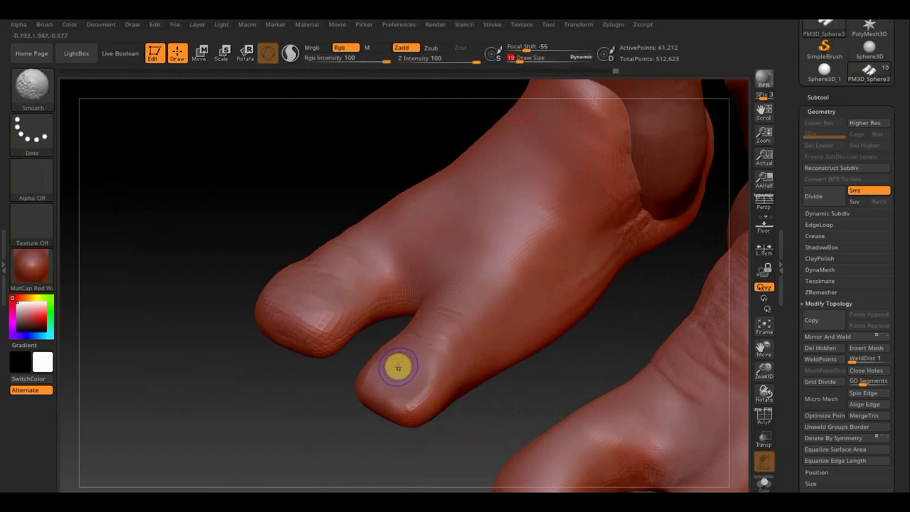
key(ctrl)
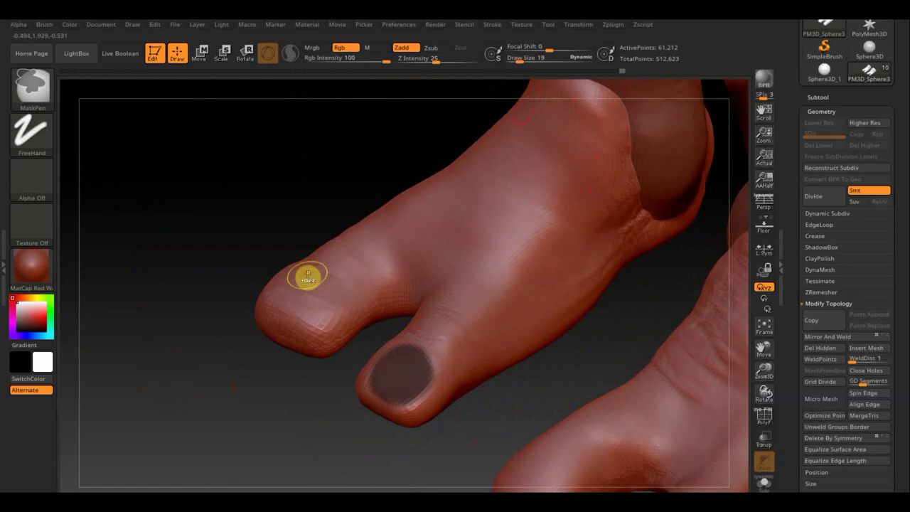
mouse_move(301, 278)
ctrl+mouse_down()
mouse_move(301, 299)
mouse_move(329, 296)
mouse_move(325, 272)
mouse_move(328, 287)
ctrl+mouse_up()
Step: Clear the toenail mask and smooth the tip of the upper toe
ctrl+drag(197, 219, 234, 249)
key(shift)
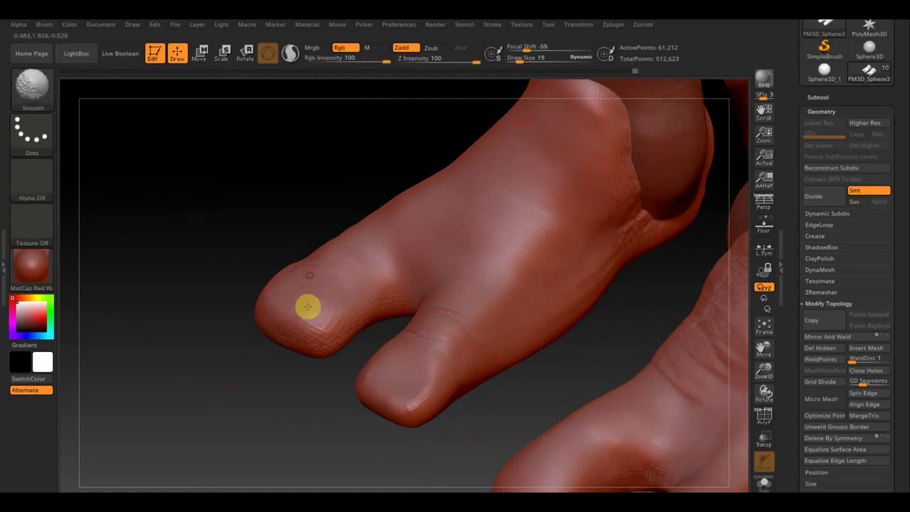
mouse_move(311, 261)
shift+mouse_down()
mouse_move(294, 323)
mouse_move(337, 324)
shift+mouse_up()
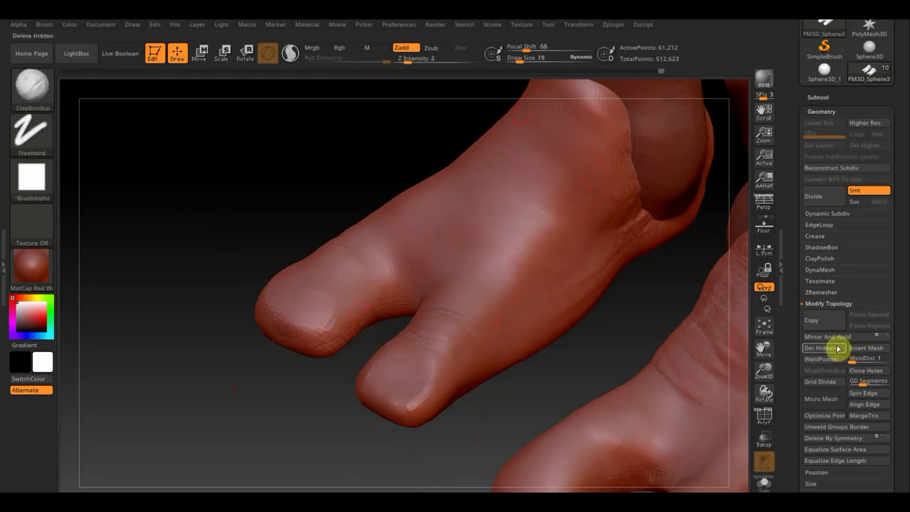
Step: DynaMesh the feet at resolution 680, raising active points to 239,384
click(821, 269)
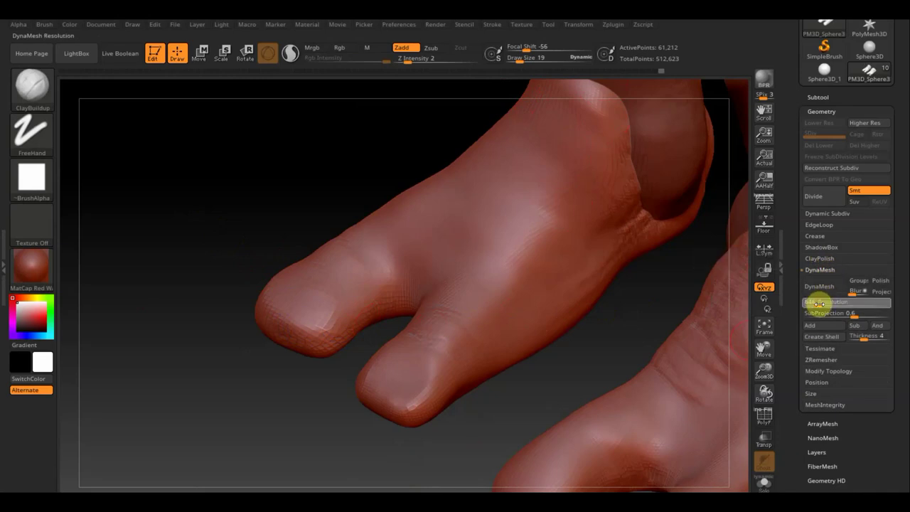
click(825, 286)
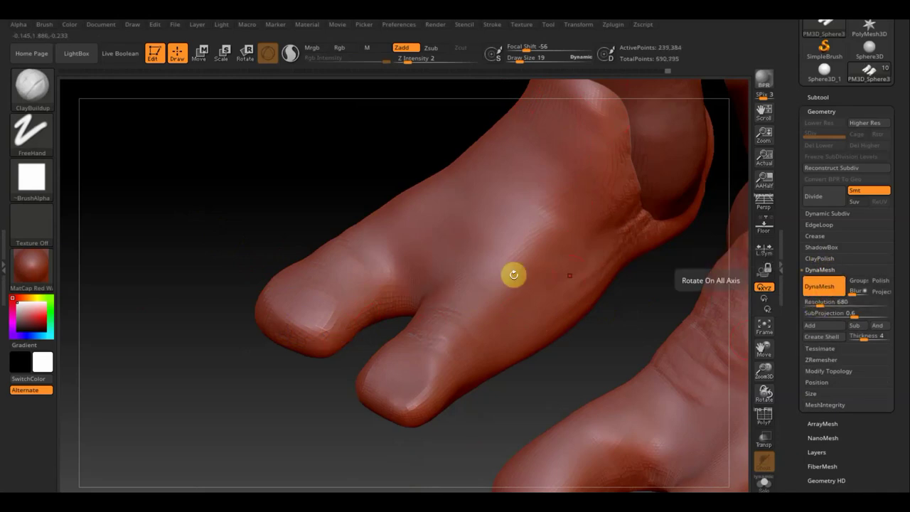
key(shift)
key(ctrl)
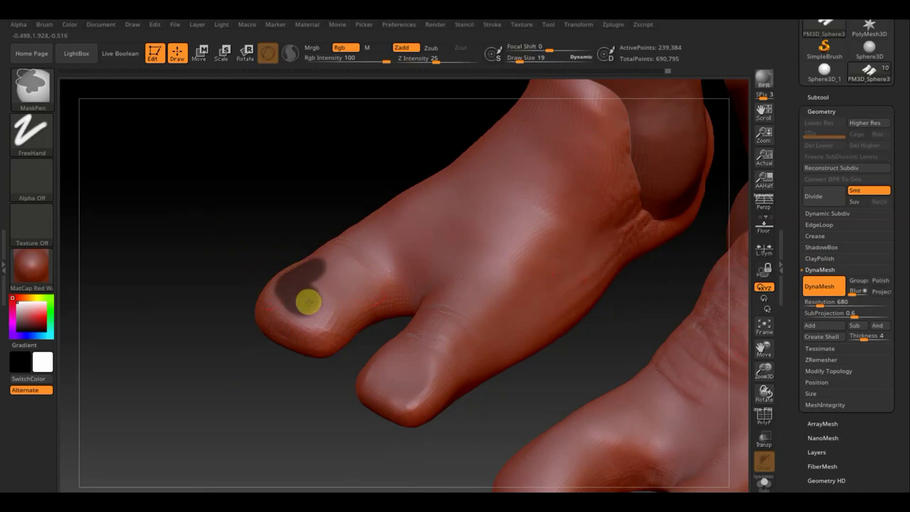
Step: Mask both front toenails, then invert the mask so only the nails stay unmasked
mouse_move(328, 286)
ctrl+mouse_down()
mouse_move(301, 277)
mouse_move(301, 304)
ctrl+mouse_up()
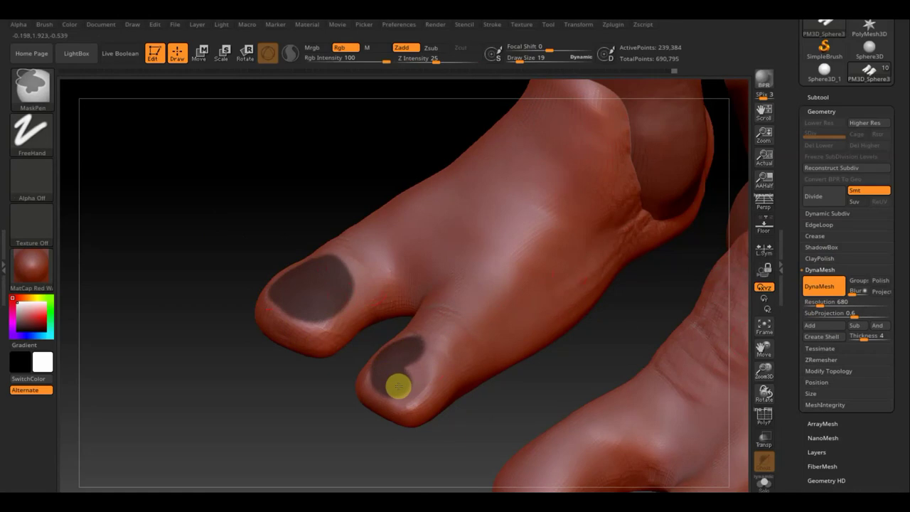
mouse_move(381, 373)
ctrl+mouse_down()
mouse_move(412, 356)
mouse_move(412, 375)
ctrl+mouse_up()
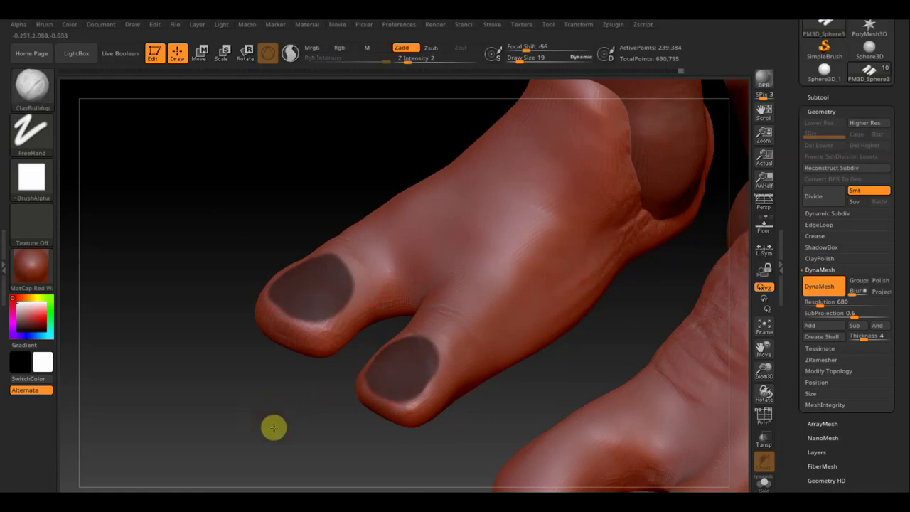
drag(272, 426, 278, 449)
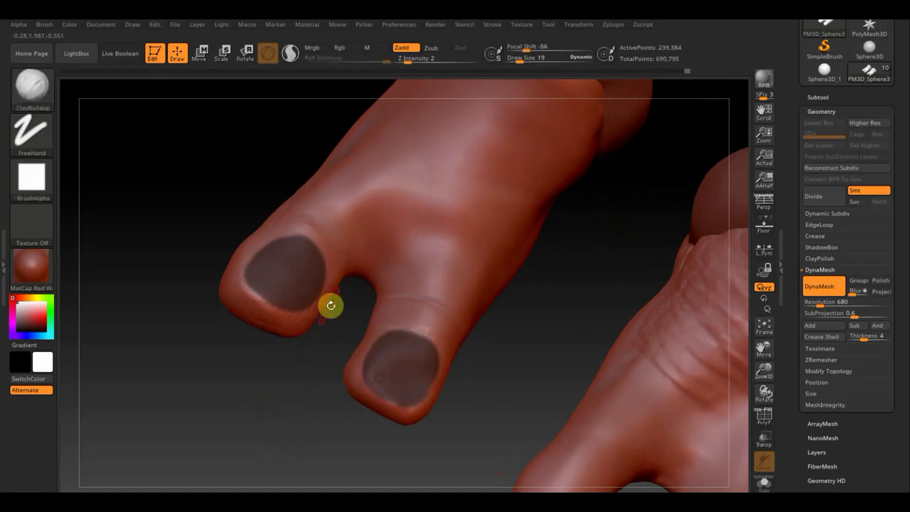
mouse_move(251, 400)
mouse_down()
mouse_move(239, 330)
mouse_move(229, 327)
mouse_up()
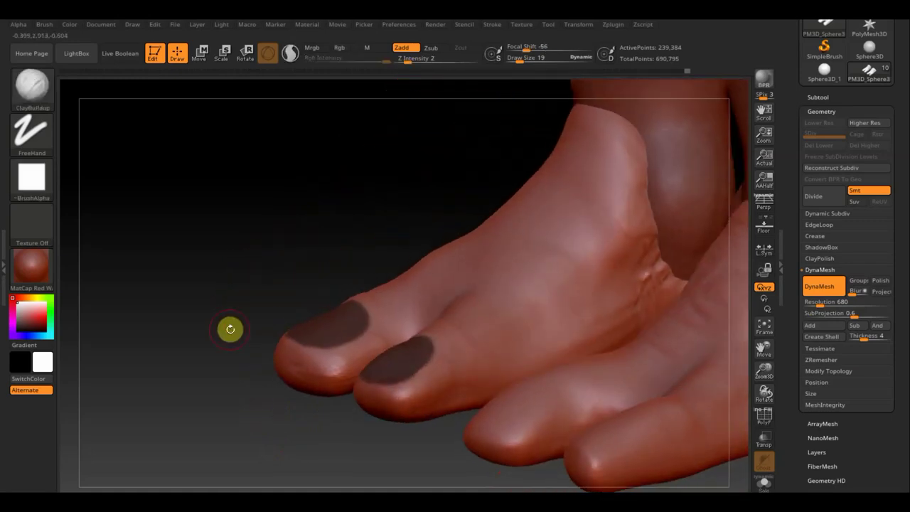
key(ctrl)
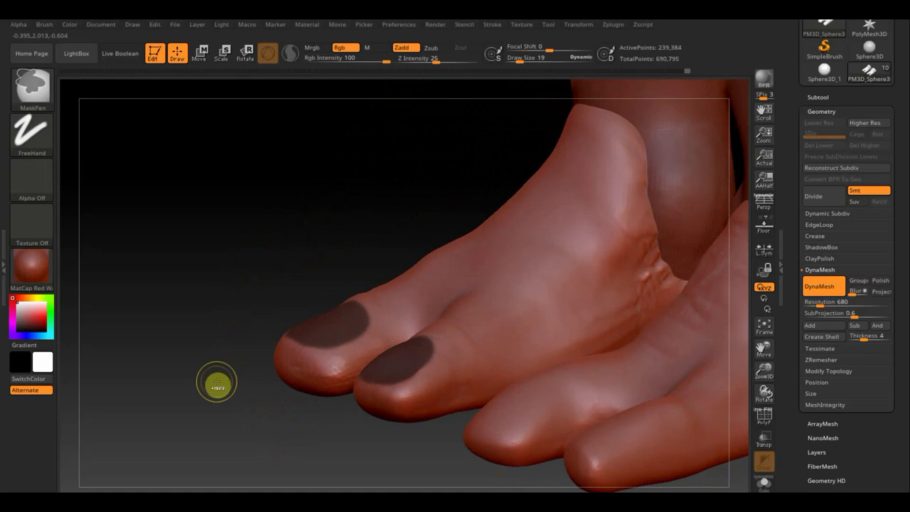
ctrl+click(217, 384)
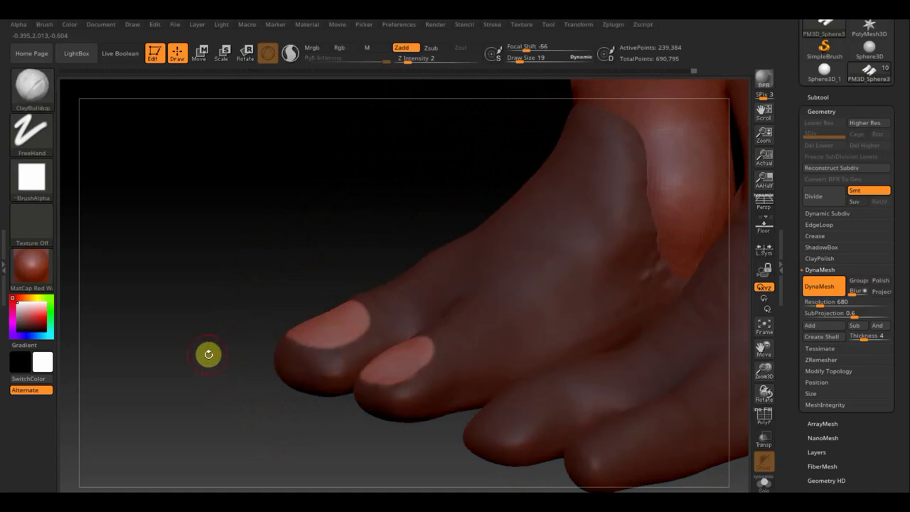
Step: Push the two unmasked toenails slightly outward with the Move transpose gizmo, then return to Draw mode
click(201, 51)
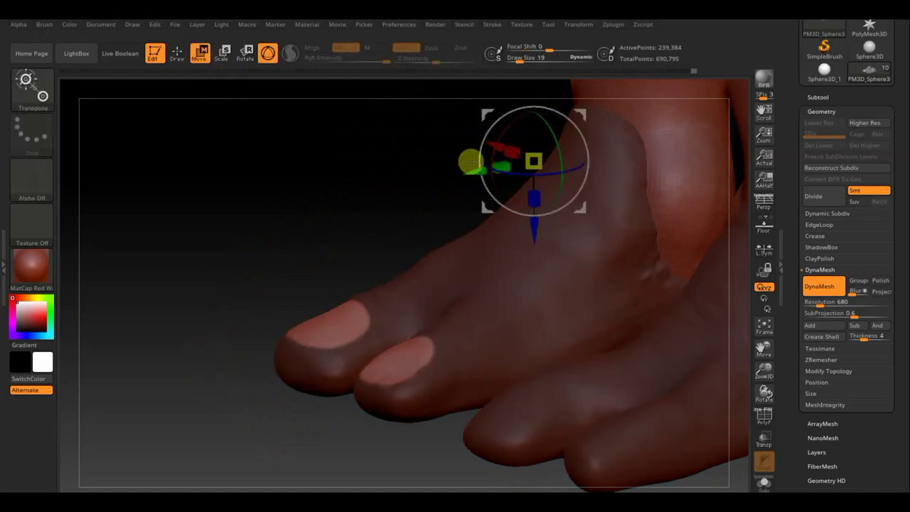
drag(539, 233, 527, 233)
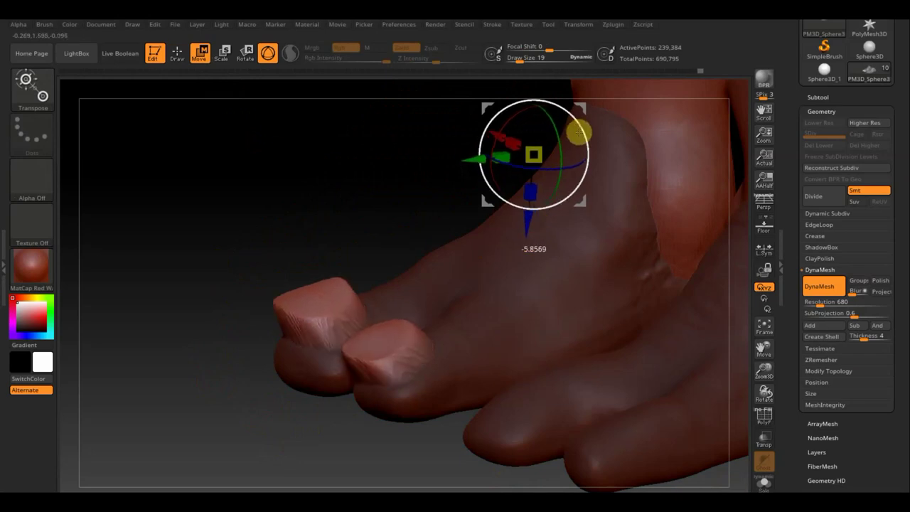
mouse_move(585, 101)
mouse_down()
mouse_move(596, 128)
mouse_move(588, 132)
mouse_up()
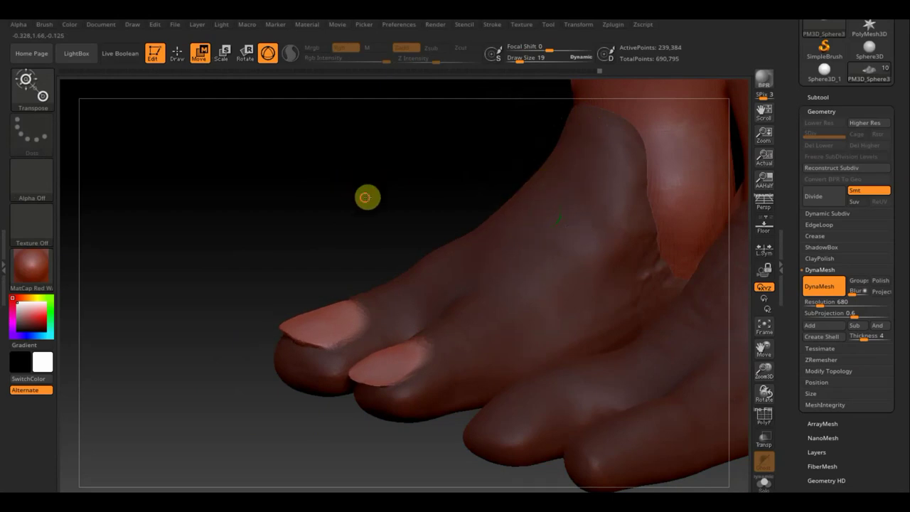
mouse_move(365, 197)
mouse_down()
mouse_move(388, 195)
mouse_move(402, 208)
mouse_move(368, 248)
mouse_move(393, 254)
mouse_up()
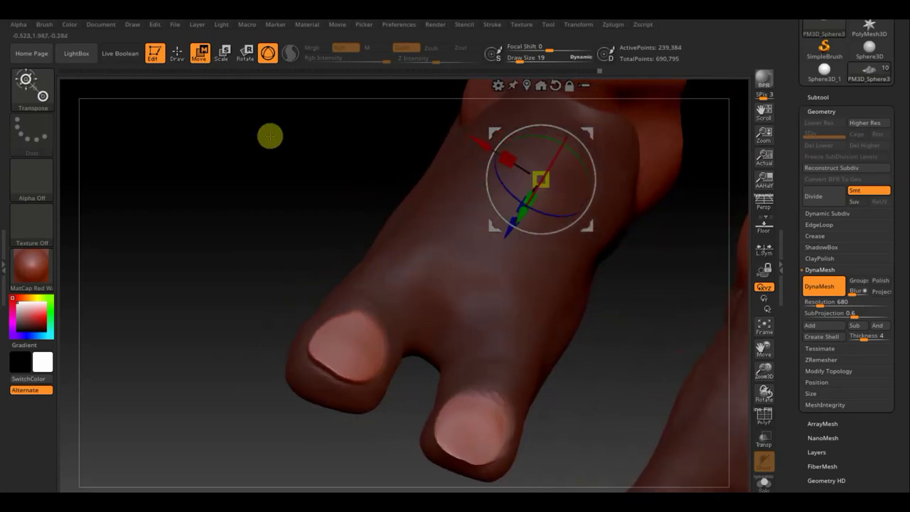
click(177, 53)
Step: Switch to the Move Topological brush and adjust its size
click(28, 90)
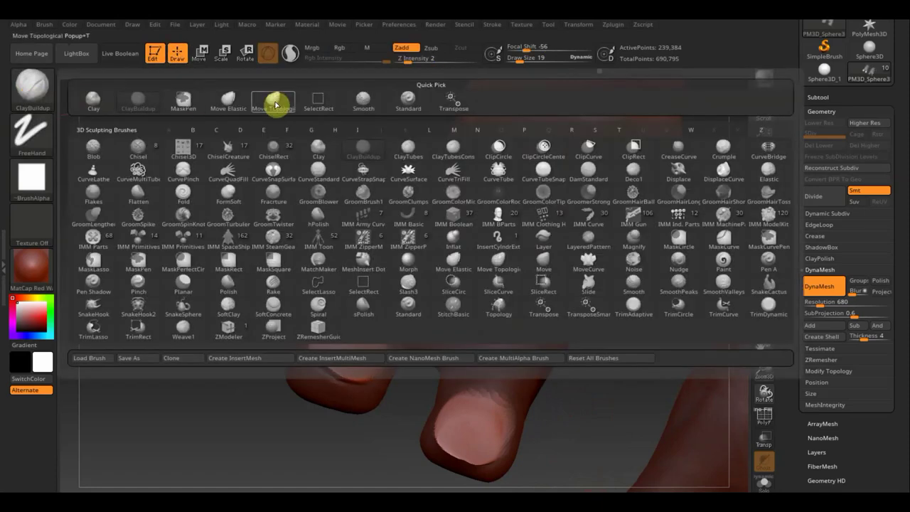
click(278, 97)
drag(528, 61, 521, 62)
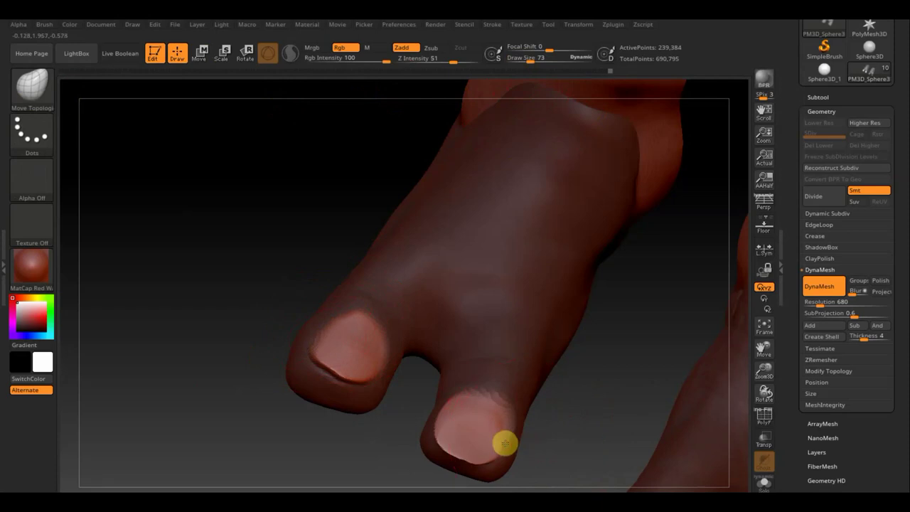
drag(386, 448, 383, 382)
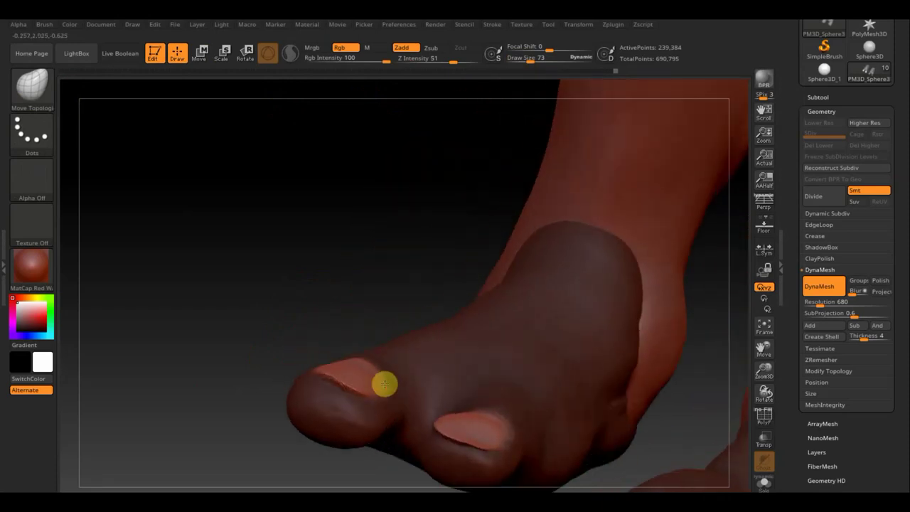
Step: With the Standard brush at size 21, smooth the toenail surfaces and sculpt their rims
click(43, 87)
click(406, 101)
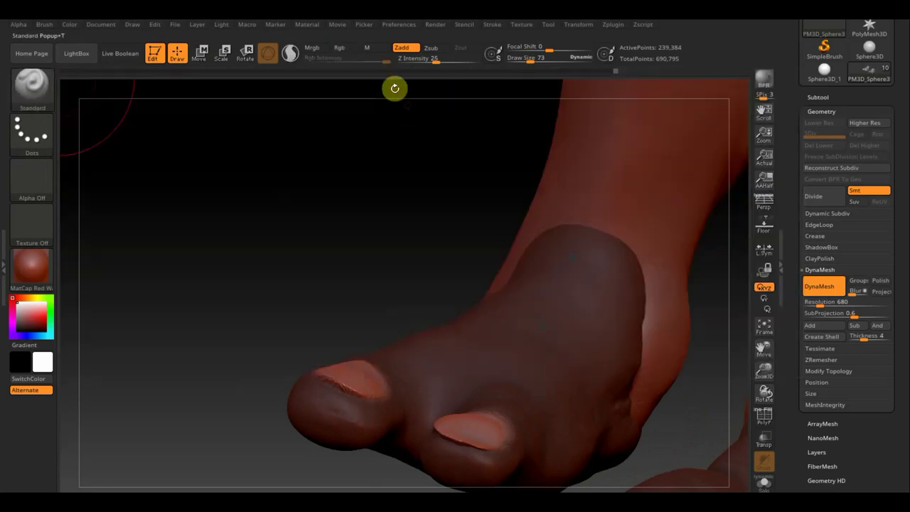
drag(534, 66, 517, 62)
drag(463, 182, 381, 319)
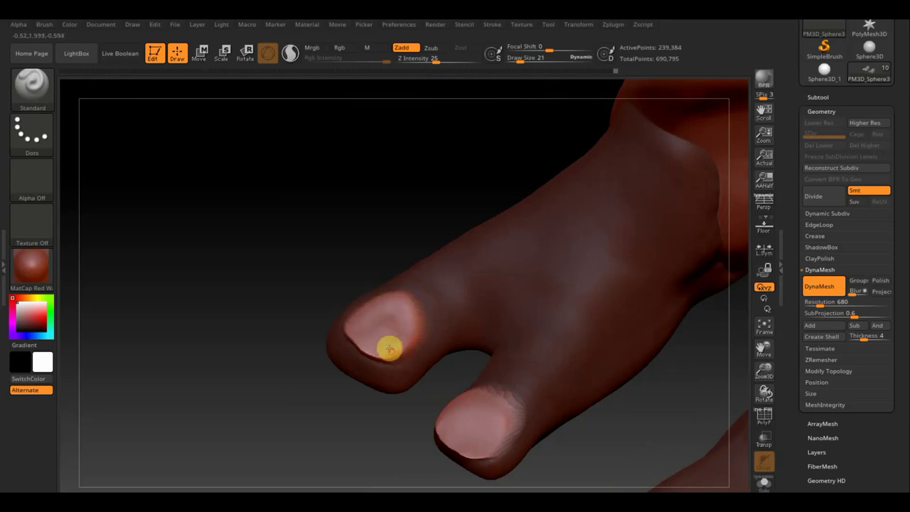
shift+drag(392, 329, 373, 341)
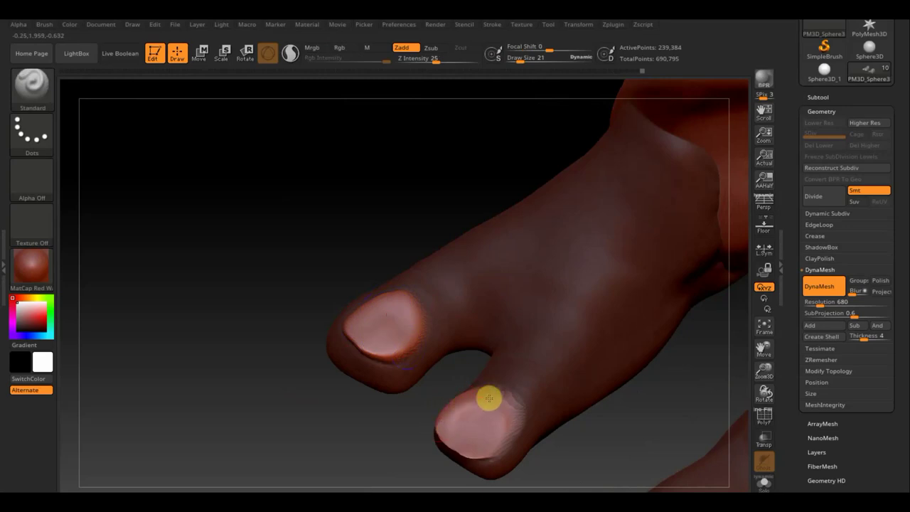
mouse_move(489, 398)
mouse_down()
mouse_move(503, 426)
mouse_move(449, 437)
mouse_move(447, 371)
mouse_move(210, 213)
mouse_up()
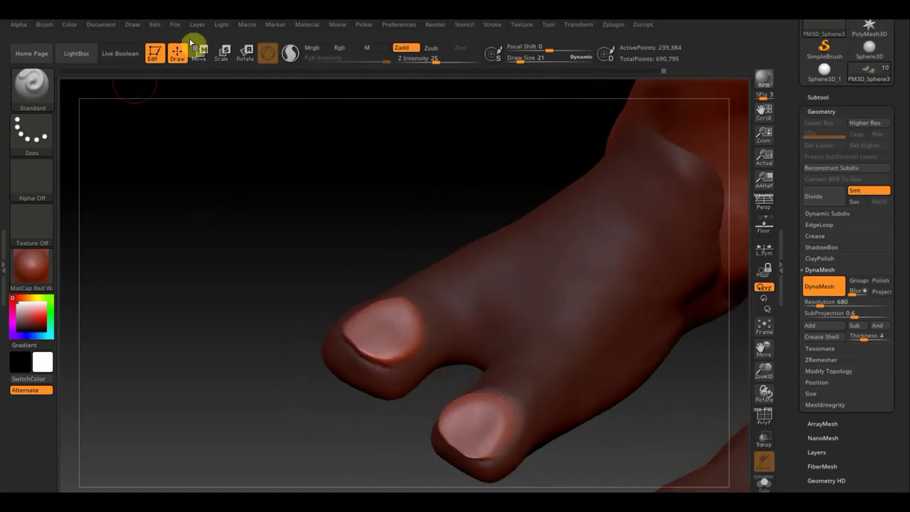
click(47, 89)
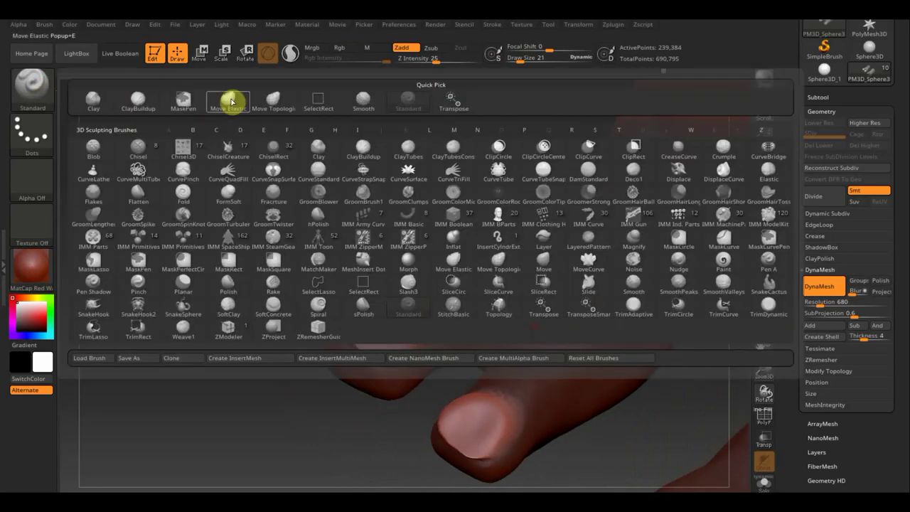
Step: Switch to ClayBuildup with Auto Masking enabled and draw size lowered to 14
click(137, 100)
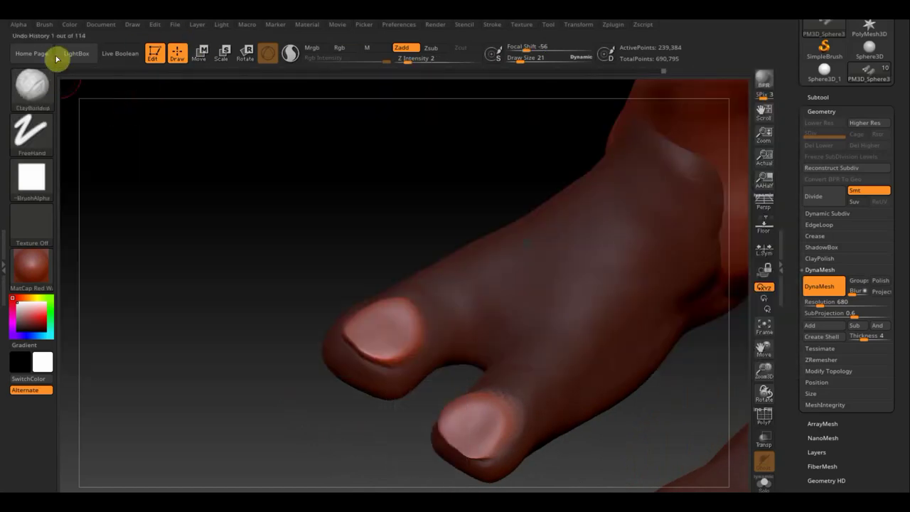
click(44, 24)
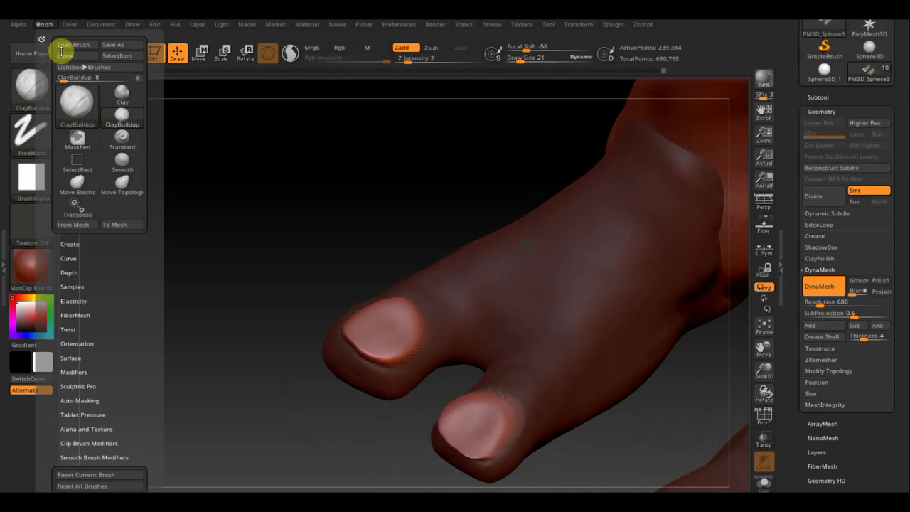
click(81, 401)
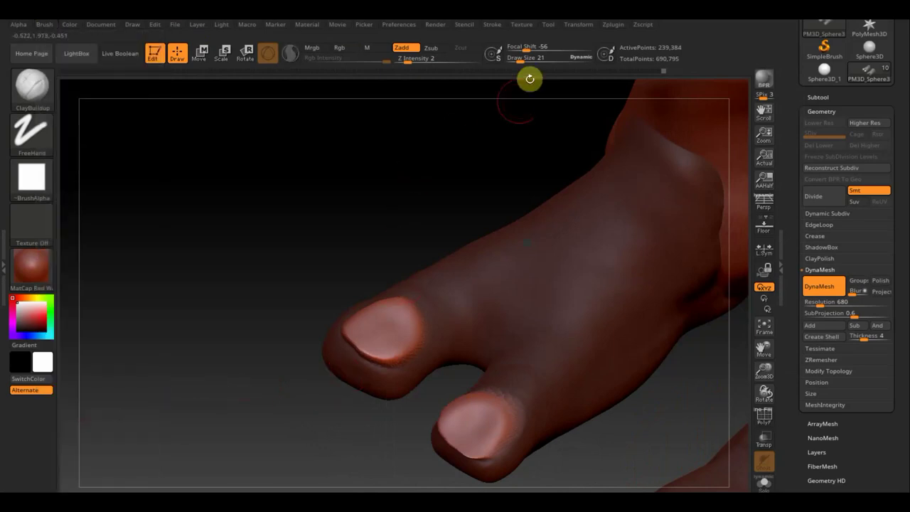
drag(519, 62, 520, 63)
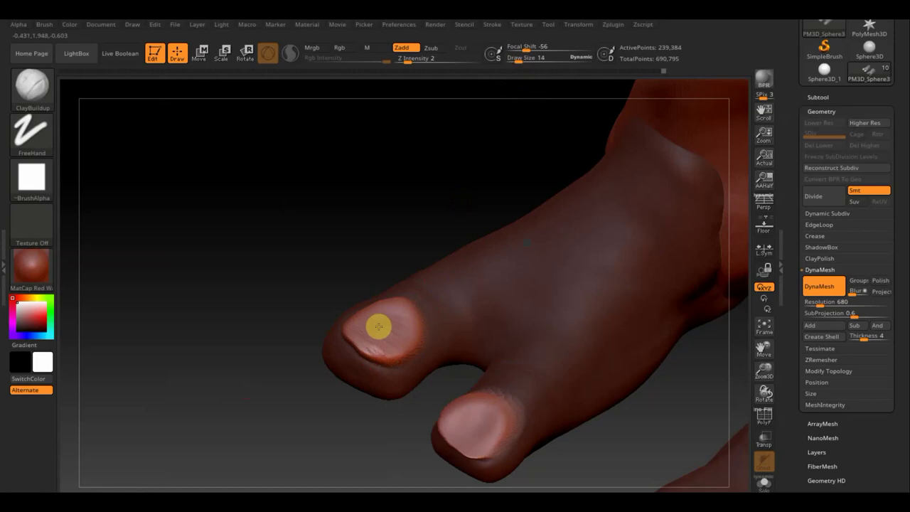
Step: Lightly build up and smooth the surfaces of both toenails
mouse_move(379, 344)
mouse_down()
mouse_move(391, 325)
mouse_move(365, 337)
mouse_move(380, 346)
mouse_up()
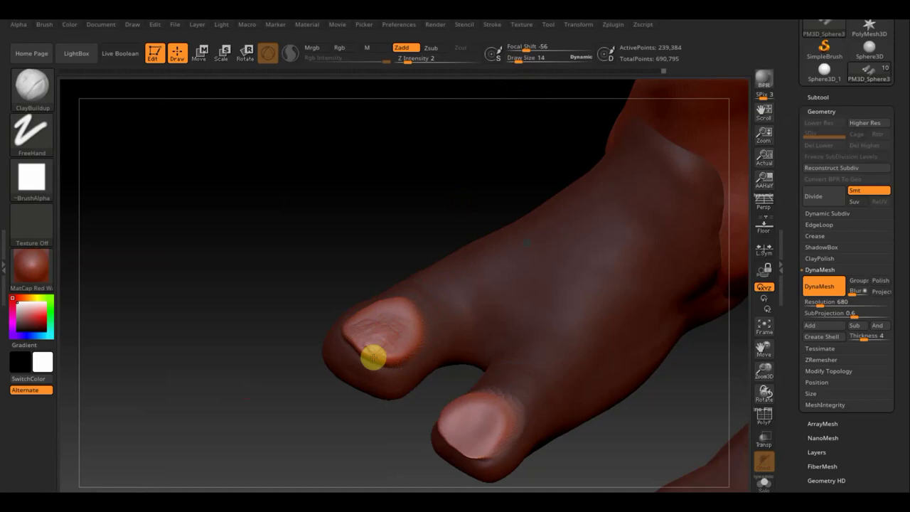
mouse_move(396, 322)
shift+mouse_down()
mouse_move(388, 350)
mouse_move(374, 335)
mouse_move(405, 327)
shift+mouse_up()
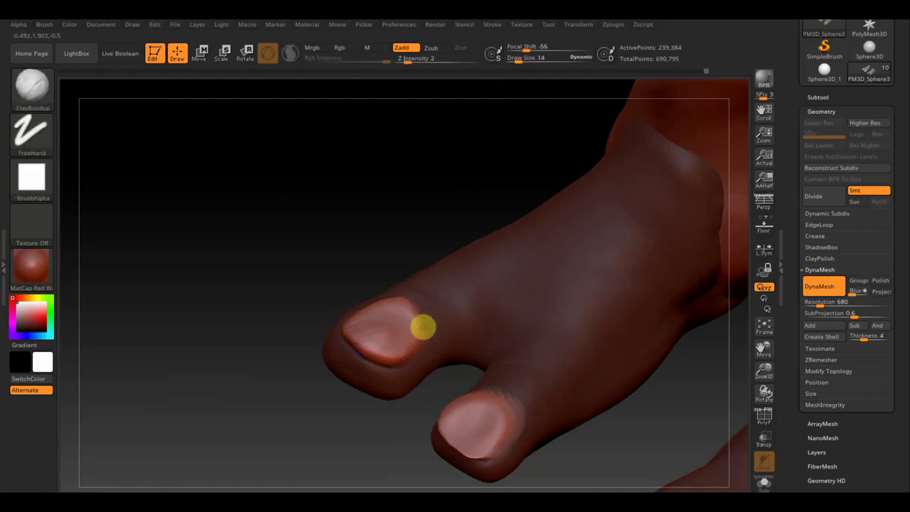
key(shift)
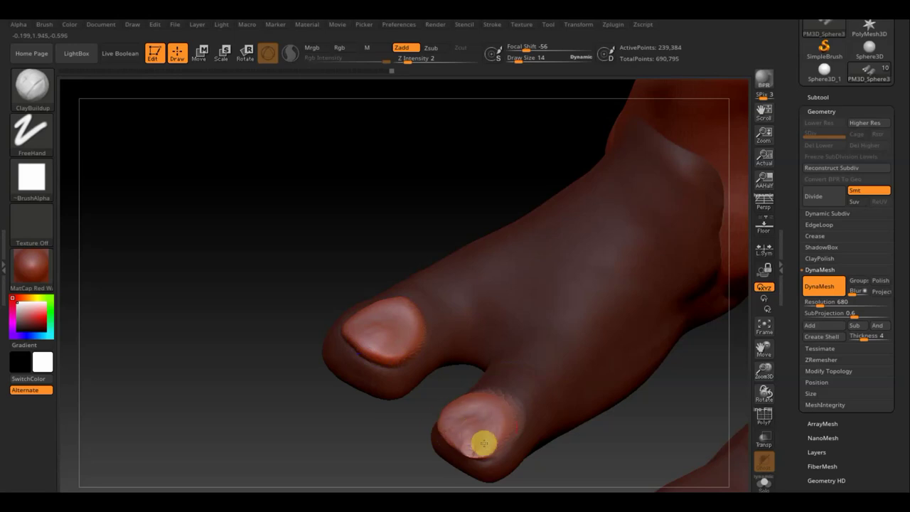
shift+drag(462, 451, 473, 416)
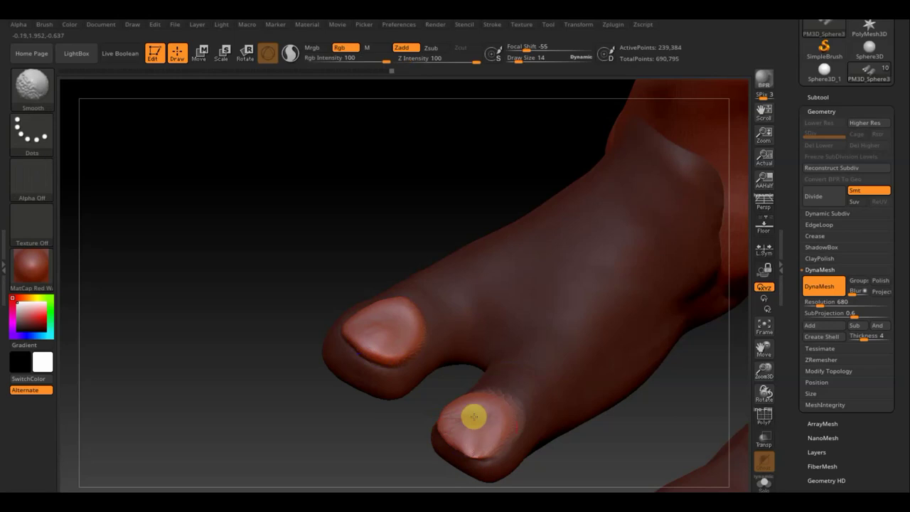
Step: Invert the mask to protect the toenails and deepen the crease between the two toes
key(ctrl)
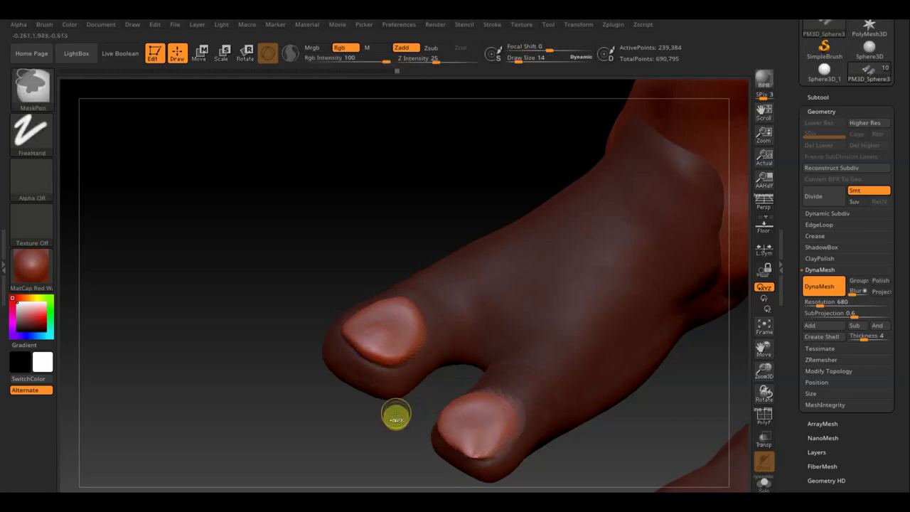
ctrl+click(396, 416)
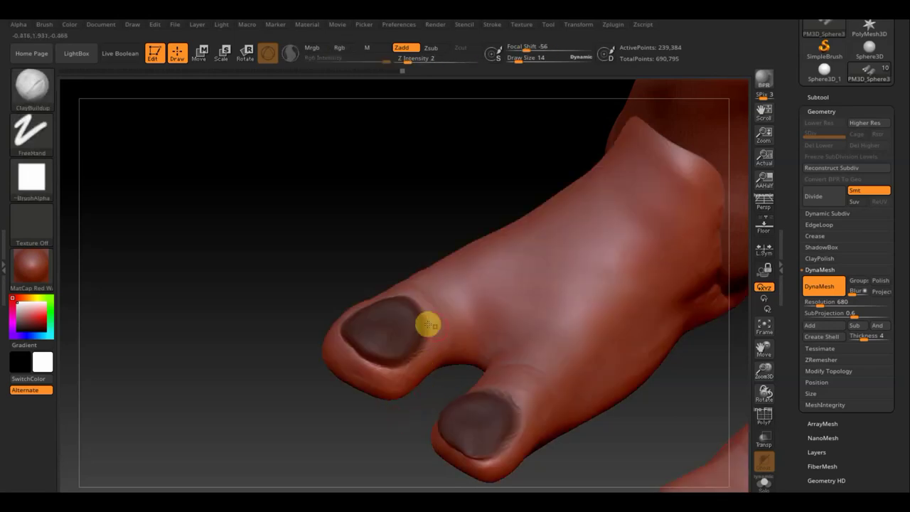
drag(334, 253, 333, 264)
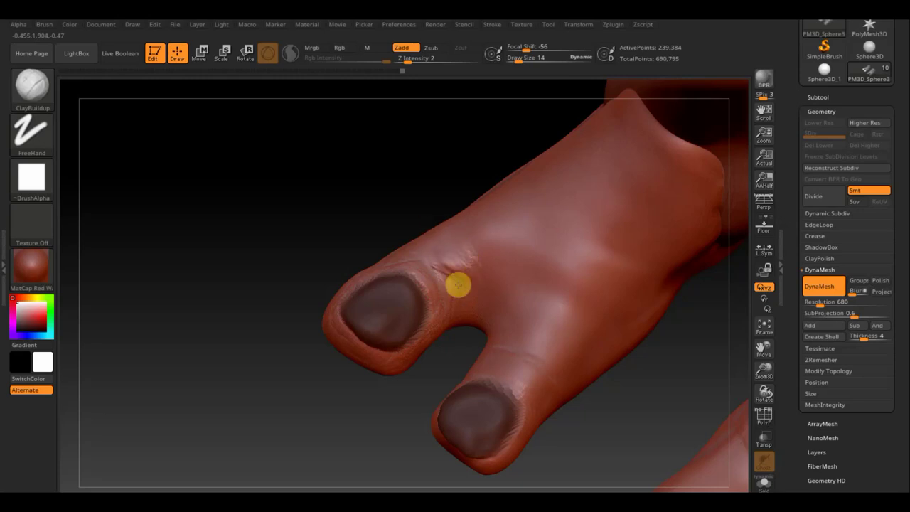
drag(463, 286, 471, 323)
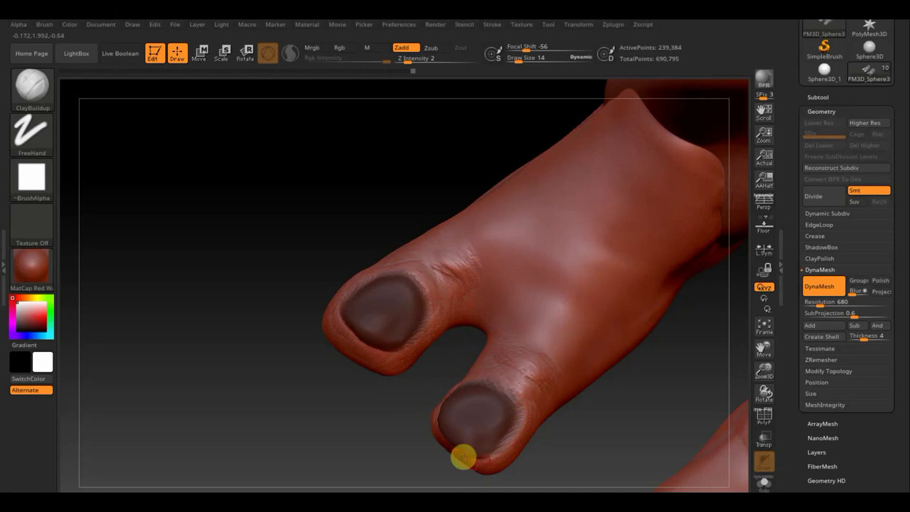
drag(463, 457, 446, 382)
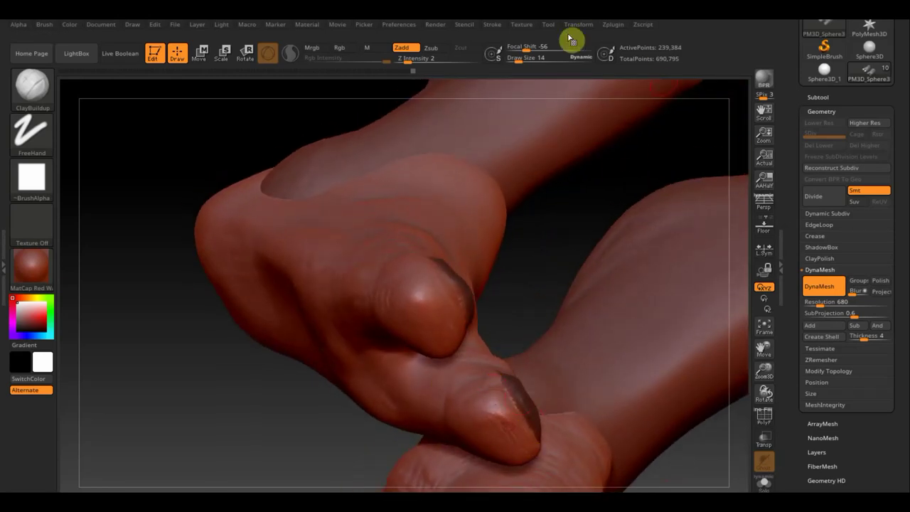
Step: Raise draw size to 28 and smooth the left toe's tip rounder
click(518, 57)
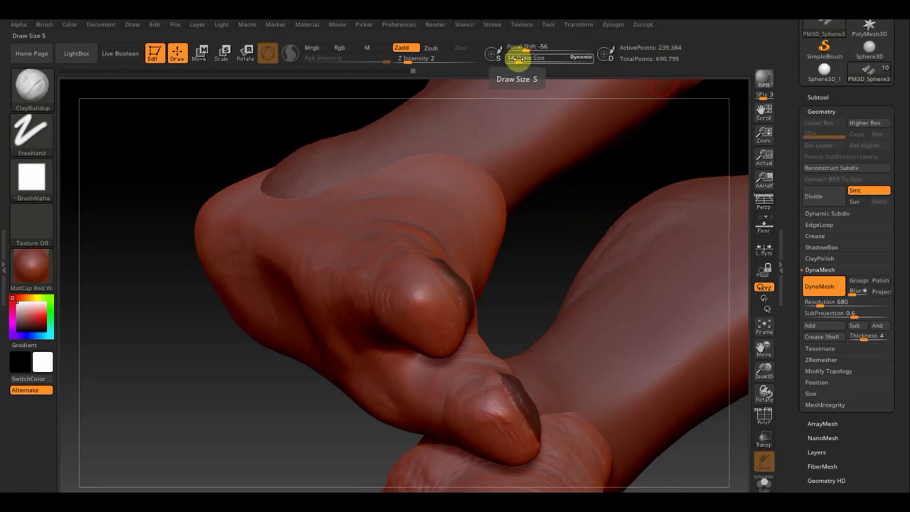
drag(518, 58, 524, 59)
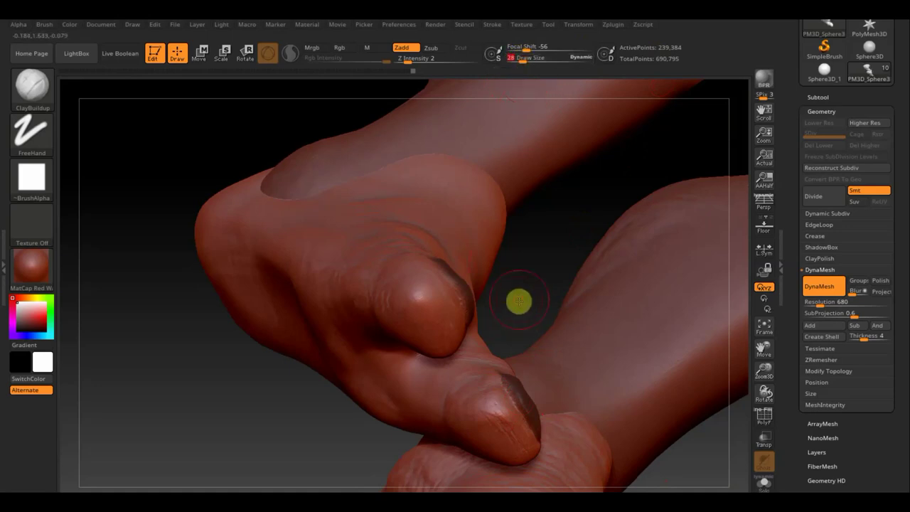
right_drag(518, 300, 498, 356)
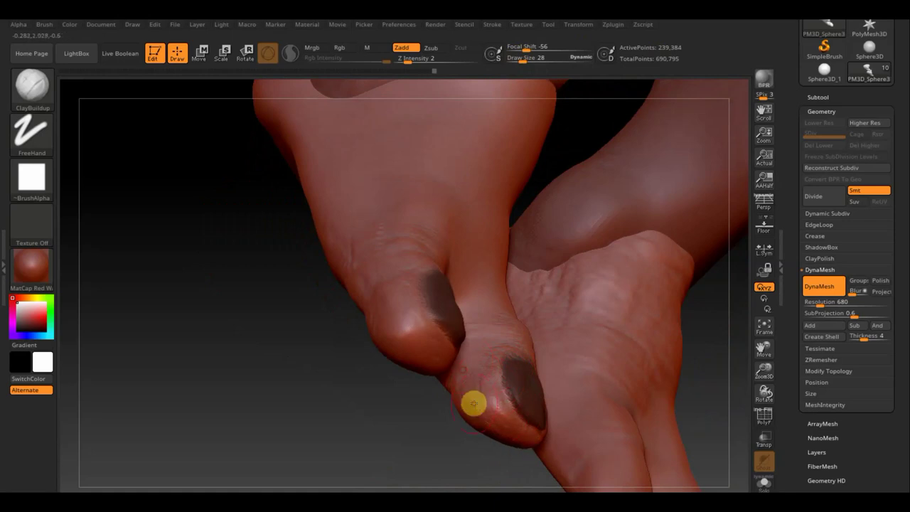
drag(497, 469, 459, 481)
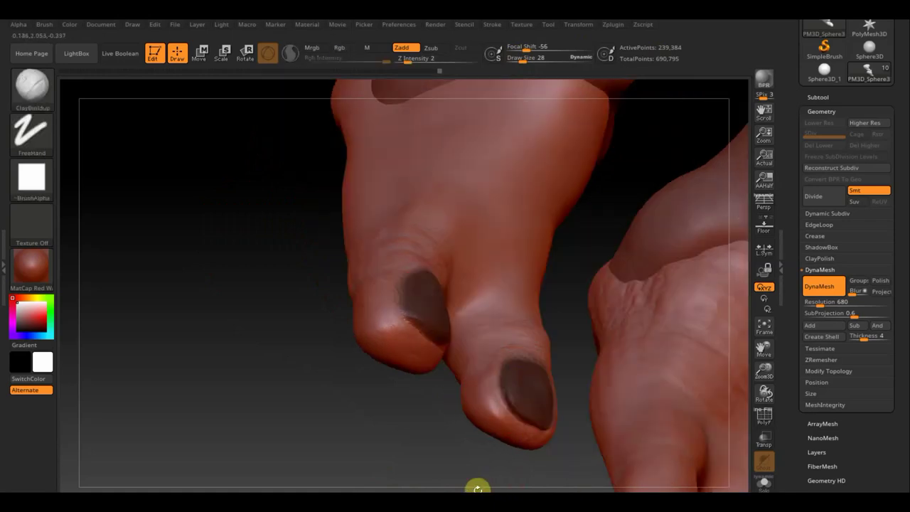
drag(384, 399, 371, 363)
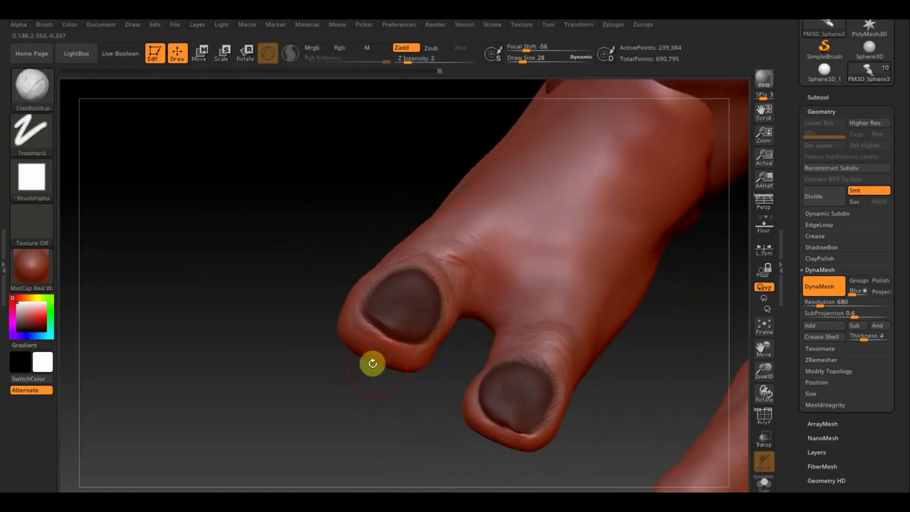
mouse_move(341, 327)
shift+mouse_down()
mouse_move(426, 351)
mouse_move(442, 267)
mouse_move(467, 248)
mouse_move(412, 230)
mouse_move(356, 277)
mouse_move(414, 252)
shift+mouse_up()
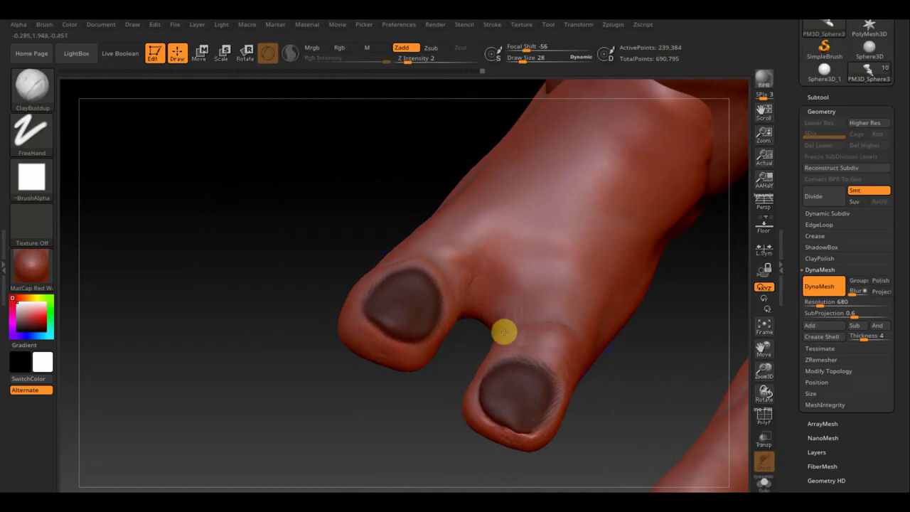
click(517, 242)
Step: Sculpt and smooth knuckle wrinkle ridges across the top of the foot above the toes
mouse_move(521, 224)
mouse_down()
mouse_move(497, 280)
mouse_move(532, 258)
mouse_move(545, 225)
mouse_move(523, 230)
mouse_move(518, 305)
mouse_up()
drag(546, 255, 527, 286)
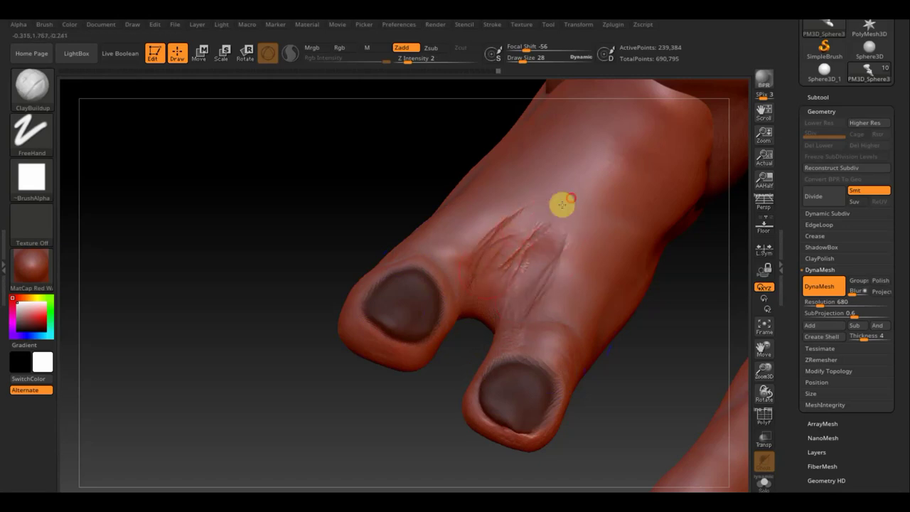
mouse_move(561, 204)
mouse_down()
mouse_move(487, 234)
mouse_move(528, 249)
mouse_move(534, 289)
mouse_up()
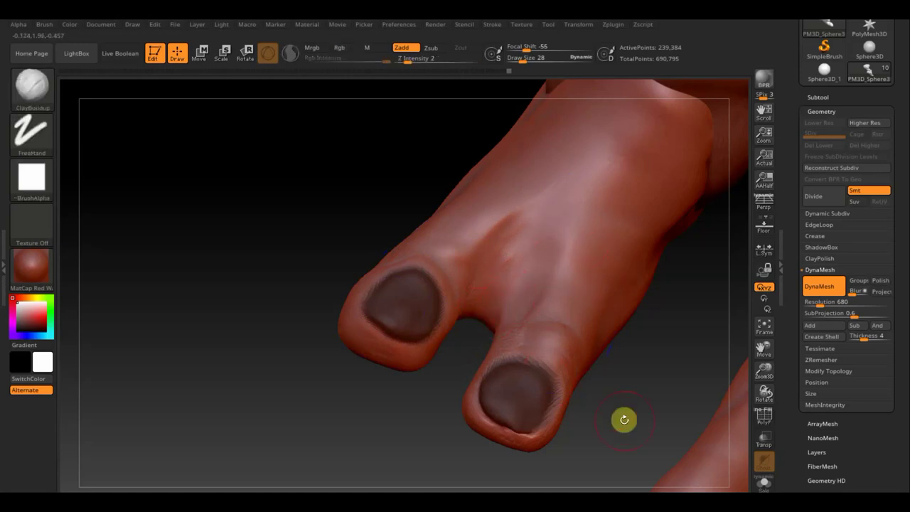
shift+drag(564, 386, 516, 337)
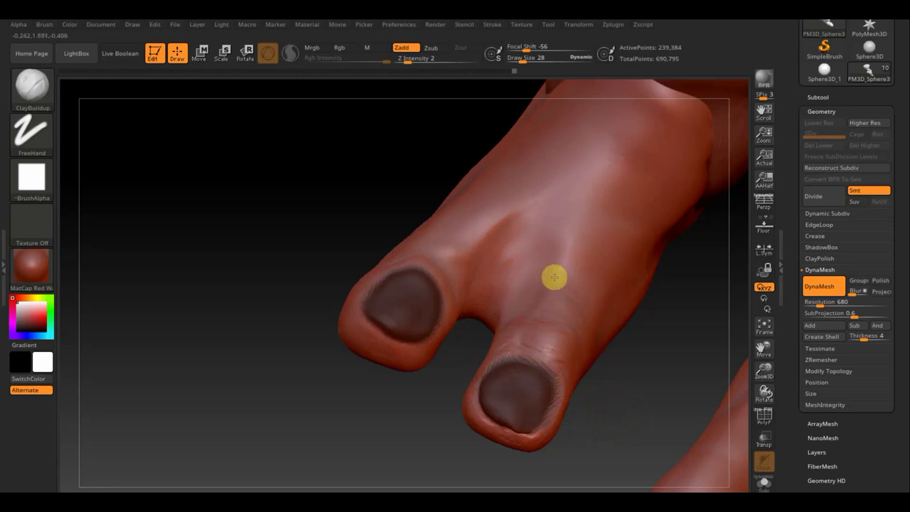
drag(590, 247, 589, 213)
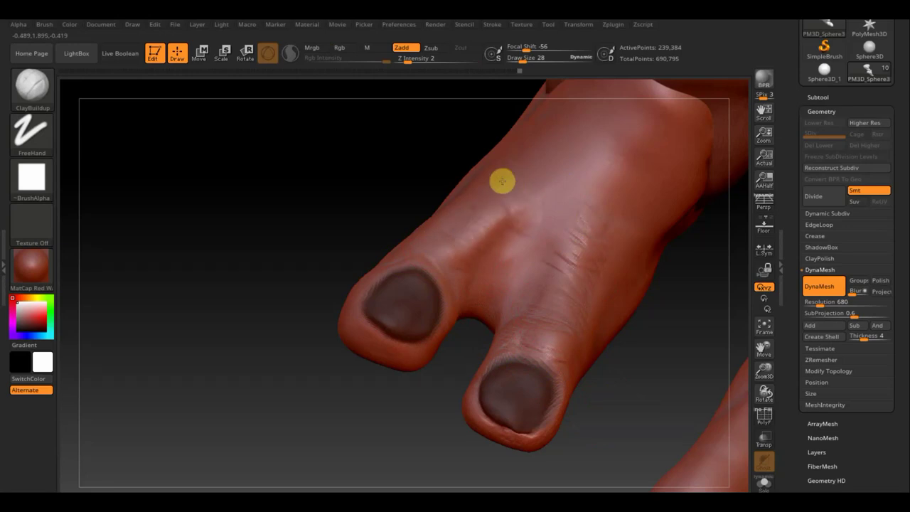
key(shift)
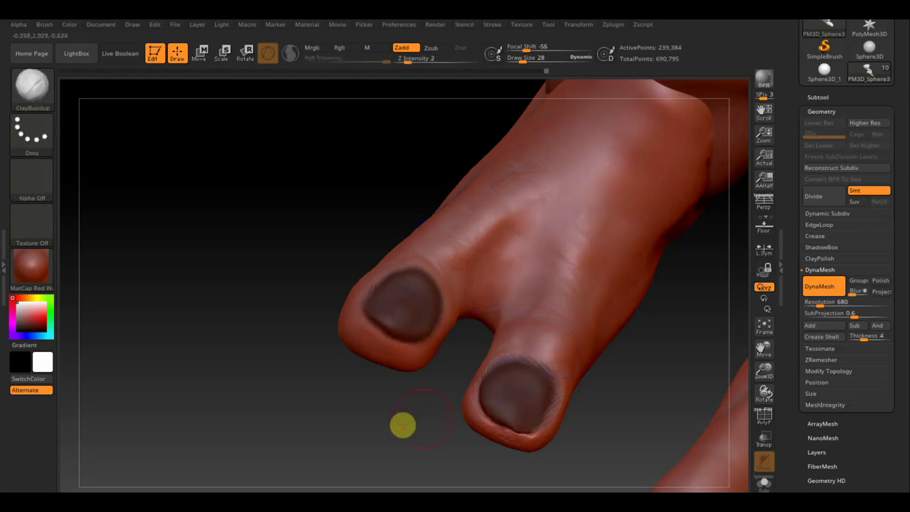
Step: Carve a crease across the toe joint of the other foot
shift+drag(402, 424, 407, 438)
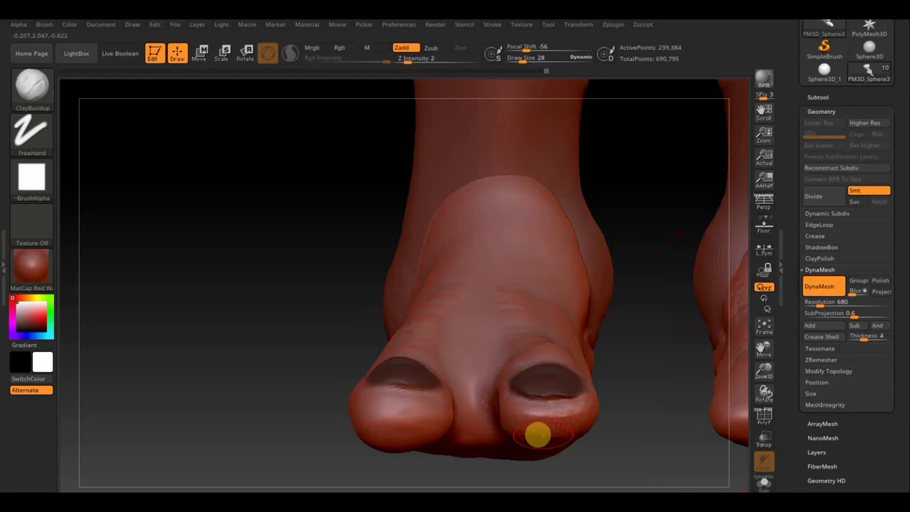
drag(603, 424, 581, 445)
mouse_move(469, 430)
mouse_down()
mouse_move(476, 458)
mouse_move(476, 422)
mouse_move(428, 423)
mouse_move(398, 443)
mouse_move(395, 424)
mouse_move(374, 414)
mouse_move(390, 435)
mouse_move(383, 448)
mouse_move(412, 447)
mouse_move(391, 450)
mouse_move(375, 440)
mouse_move(377, 420)
mouse_move(441, 419)
mouse_move(421, 427)
mouse_up()
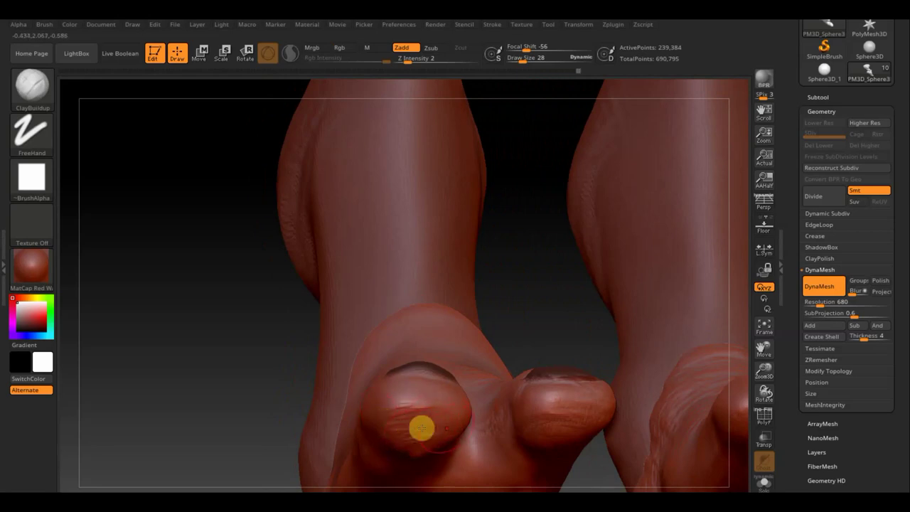
mouse_move(263, 358)
mouse_down()
mouse_move(264, 408)
mouse_move(294, 398)
mouse_move(418, 453)
mouse_move(516, 406)
mouse_move(405, 418)
mouse_up()
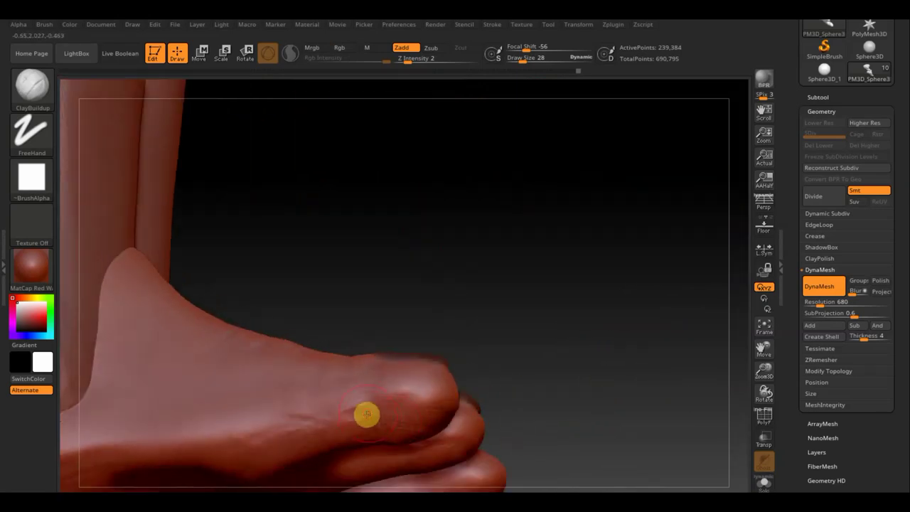
mouse_move(365, 412)
mouse_down()
mouse_move(353, 370)
mouse_move(353, 422)
mouse_up()
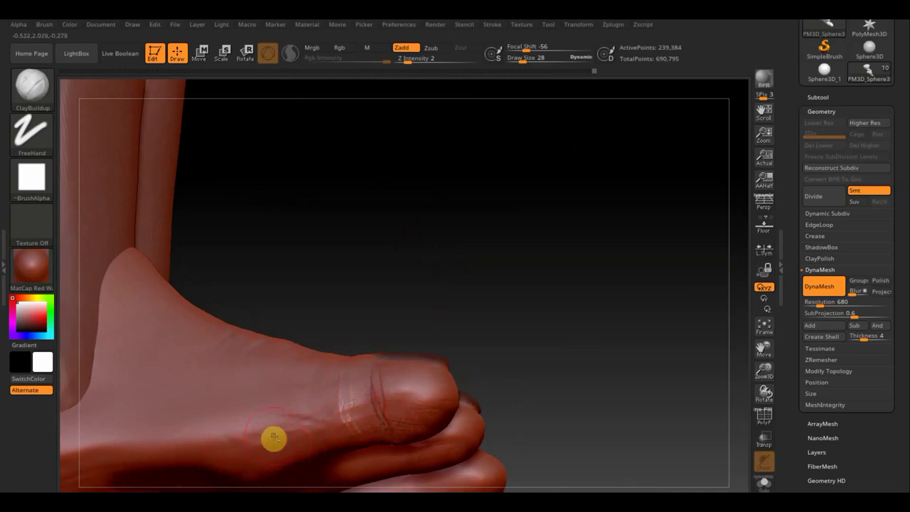
drag(287, 399, 291, 396)
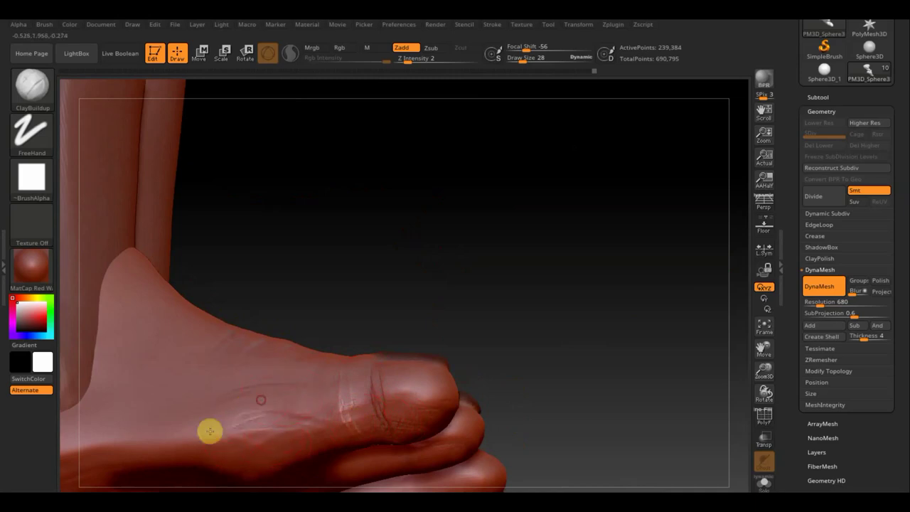
Step: Add wrinkled skin along the foot's side toward the heel and soften it
mouse_move(255, 431)
mouse_down()
mouse_move(217, 436)
mouse_move(211, 401)
mouse_move(240, 392)
mouse_move(251, 405)
mouse_move(248, 427)
mouse_move(285, 433)
mouse_up()
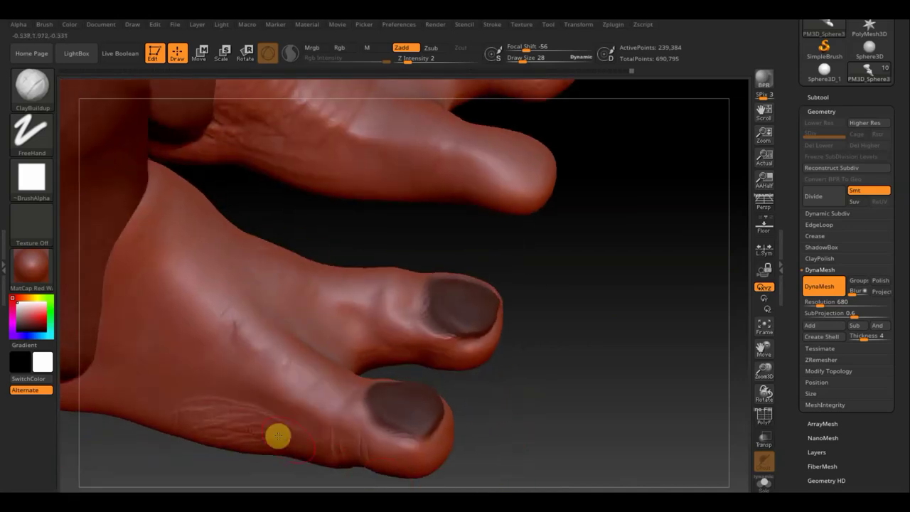
drag(209, 419, 243, 448)
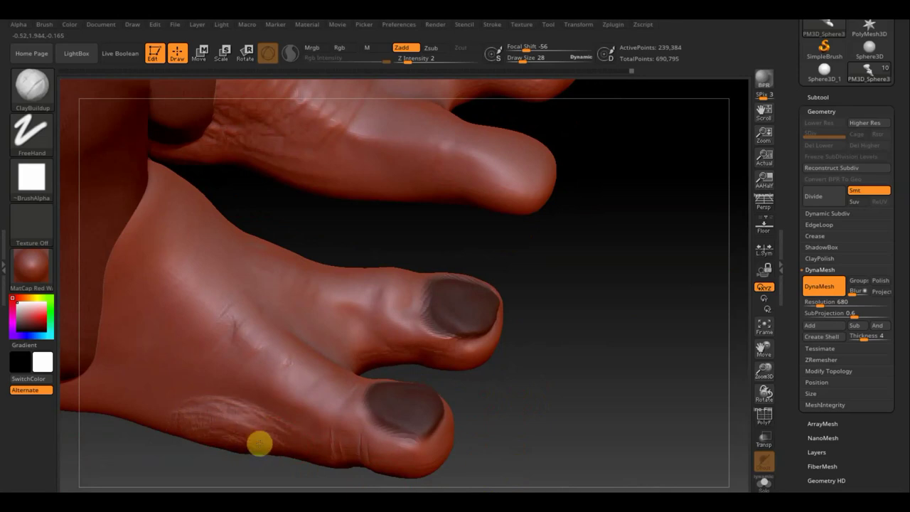
key(shift)
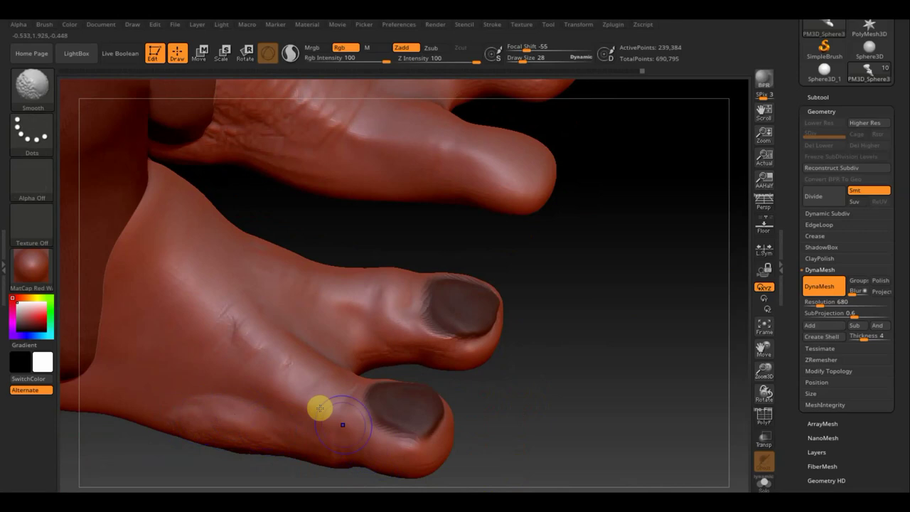
drag(567, 383, 580, 310)
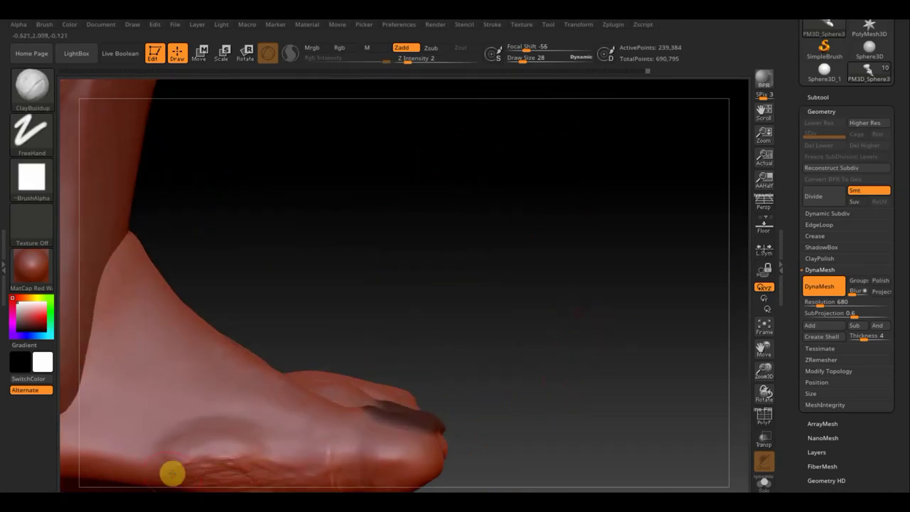
drag(173, 471, 269, 469)
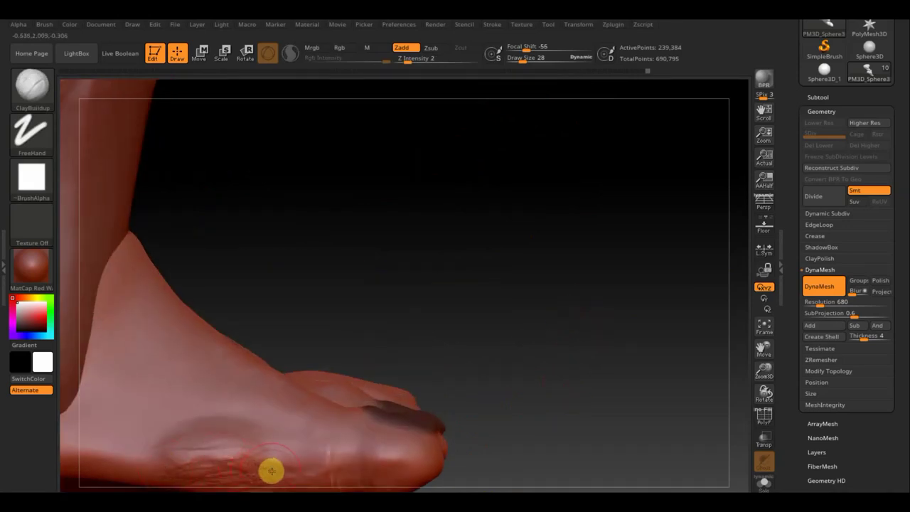
alt+drag(516, 445, 544, 344)
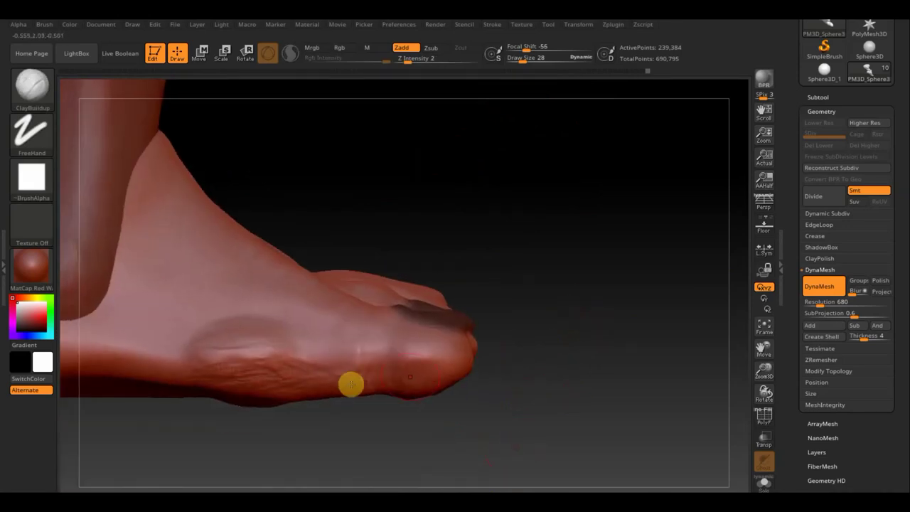
mouse_move(351, 385)
shift+mouse_down()
mouse_move(239, 379)
mouse_move(199, 367)
mouse_move(232, 327)
mouse_move(202, 352)
shift+mouse_up()
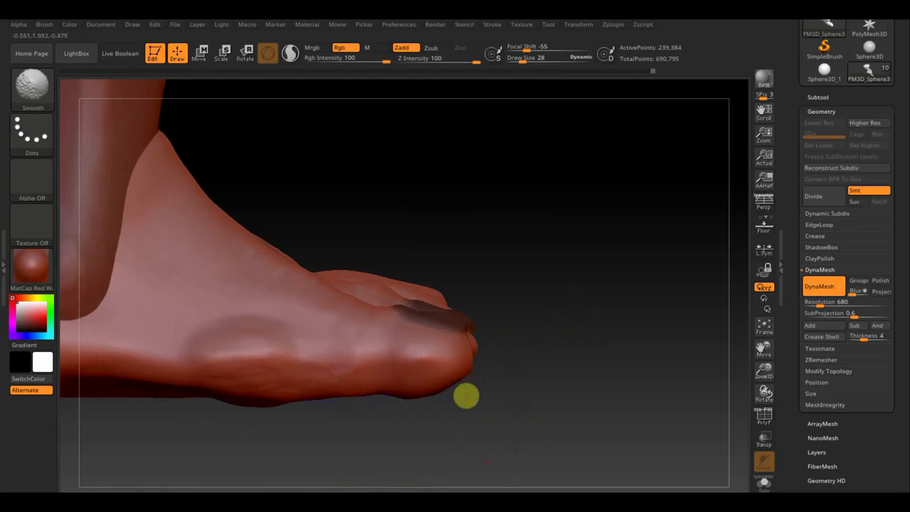
Step: Pick a larger brush for pushing the toe shapes and undo the ankle change
click(32, 85)
click(274, 95)
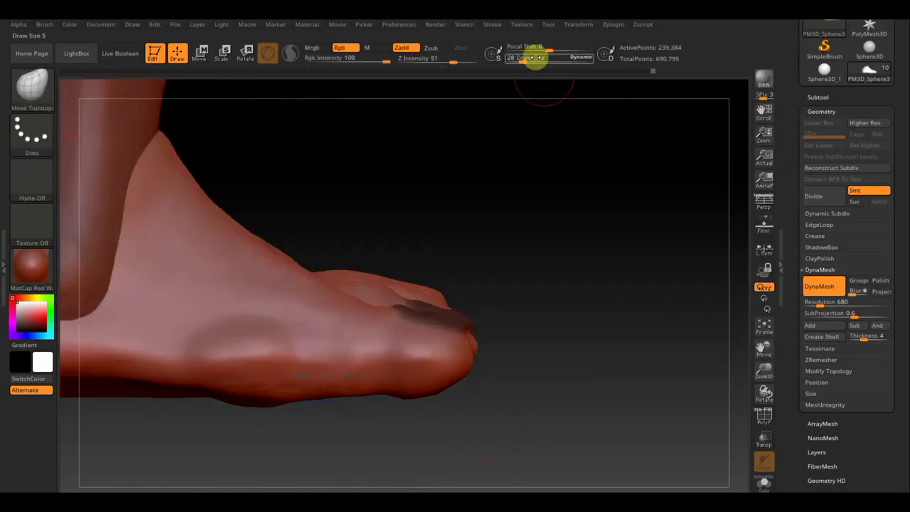
drag(521, 59, 527, 58)
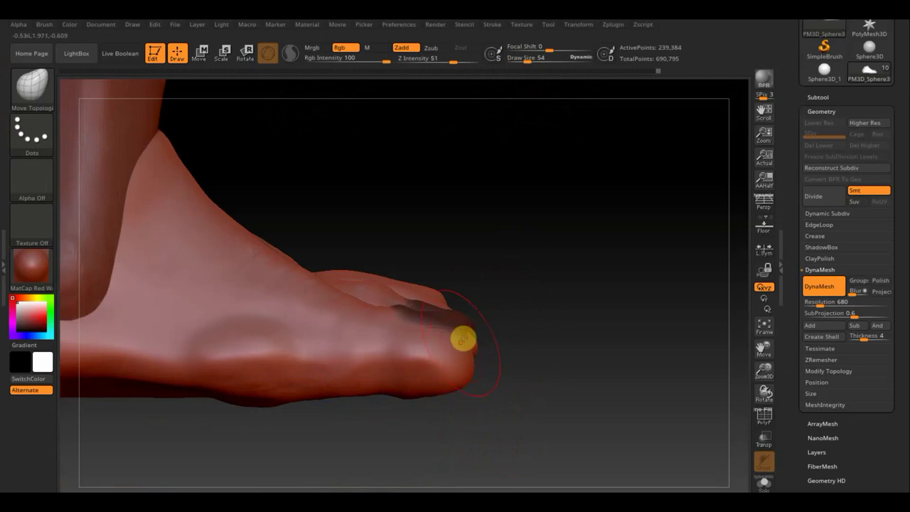
mouse_move(491, 360)
mouse_down()
mouse_move(454, 361)
mouse_move(496, 370)
mouse_up()
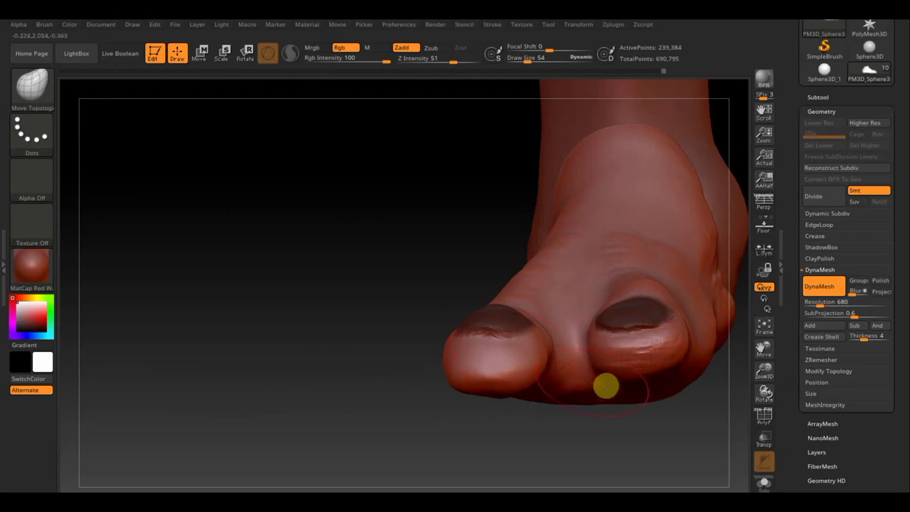
key(shift)
shift+drag(624, 434, 654, 422)
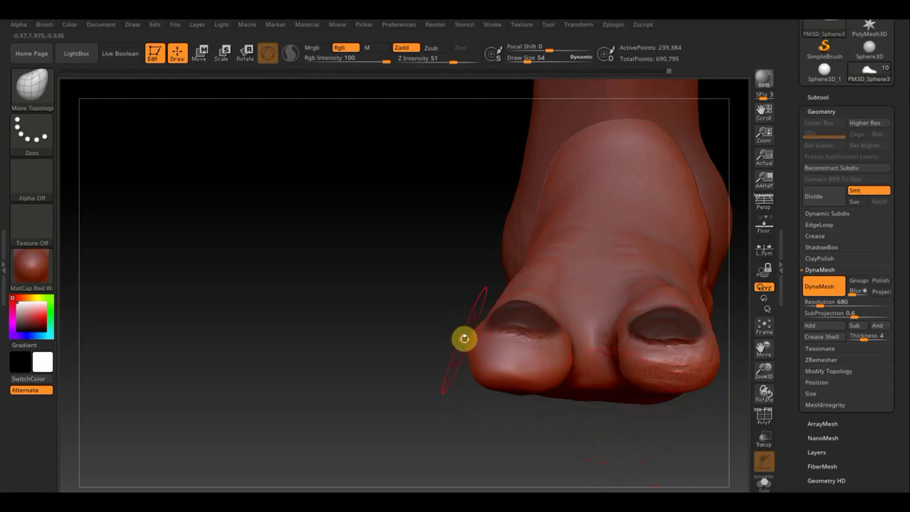
key(ctrl+z)
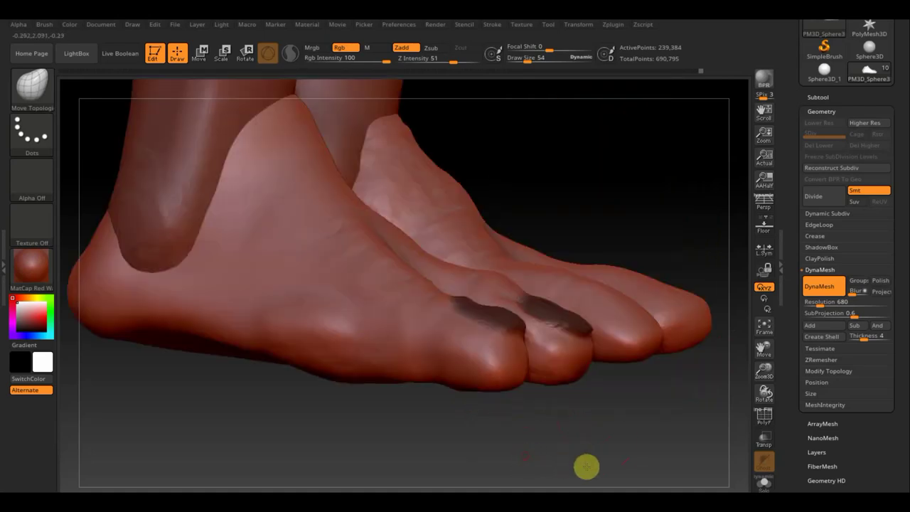
Step: Enlarge the brush further and frame both legs and feet centred from the front
shift+drag(574, 448, 519, 388)
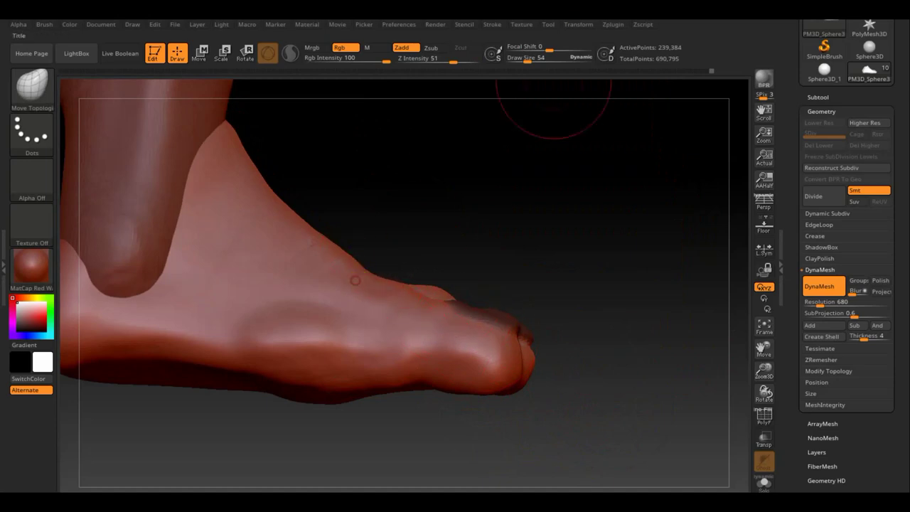
drag(525, 58, 529, 62)
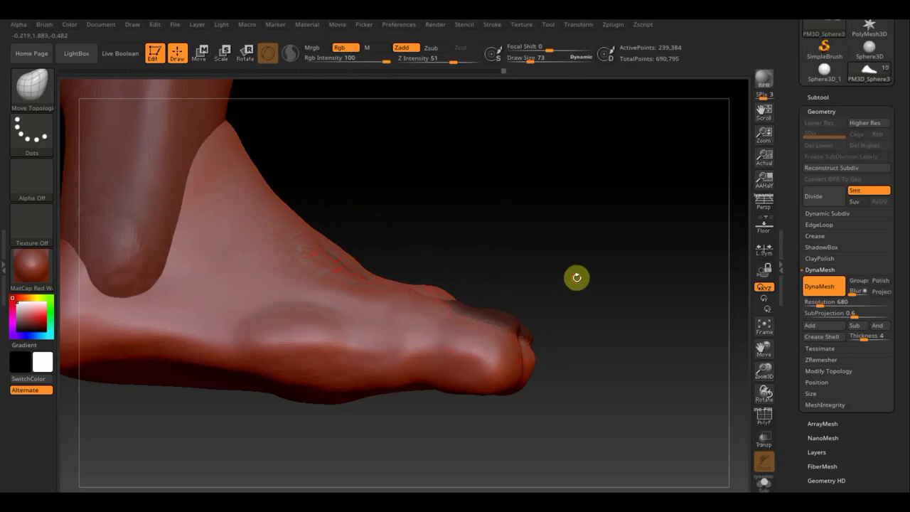
drag(576, 277, 514, 285)
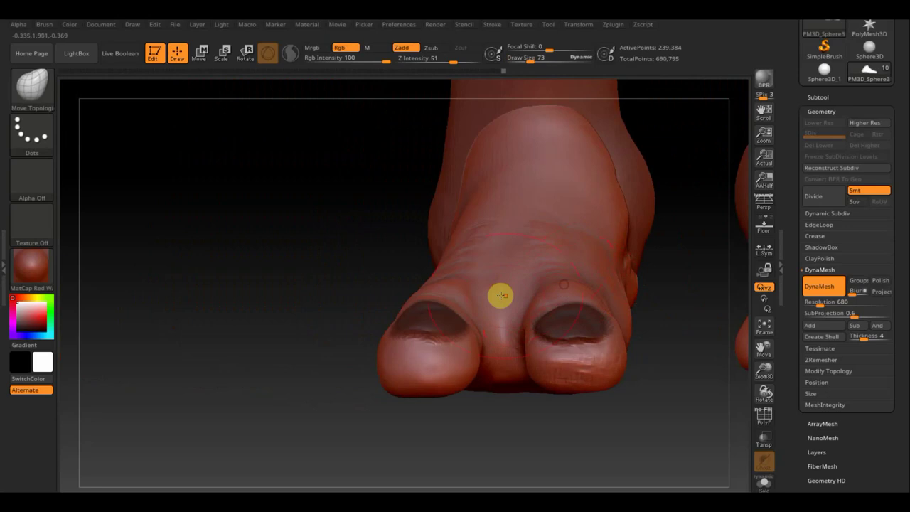
drag(272, 236, 268, 251)
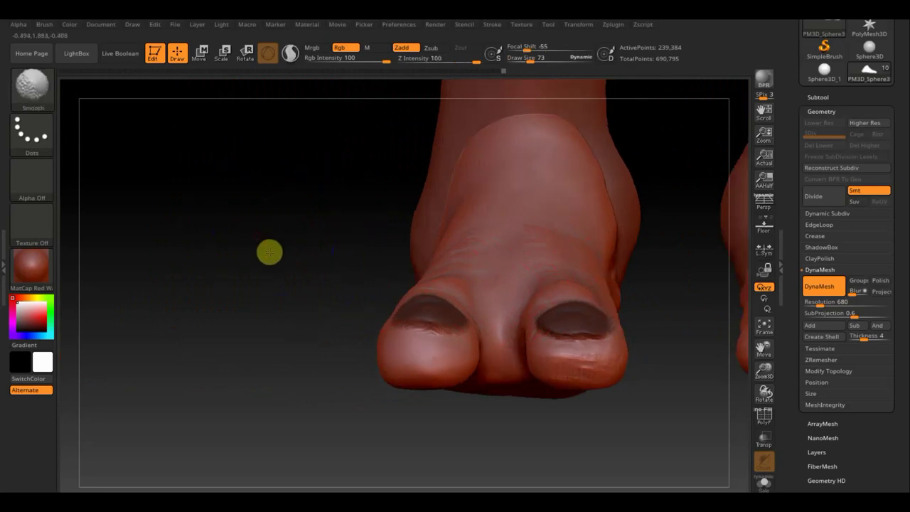
mouse_move(376, 488)
mouse_down()
mouse_move(353, 489)
mouse_move(303, 337)
mouse_move(310, 305)
mouse_up()
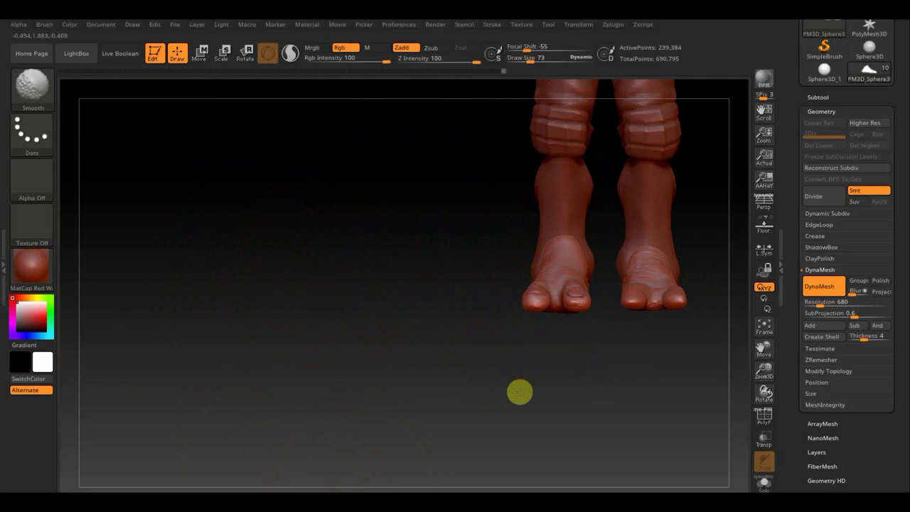
mouse_move(589, 377)
alt+mouse_down()
mouse_move(455, 378)
mouse_move(392, 423)
alt+mouse_up()
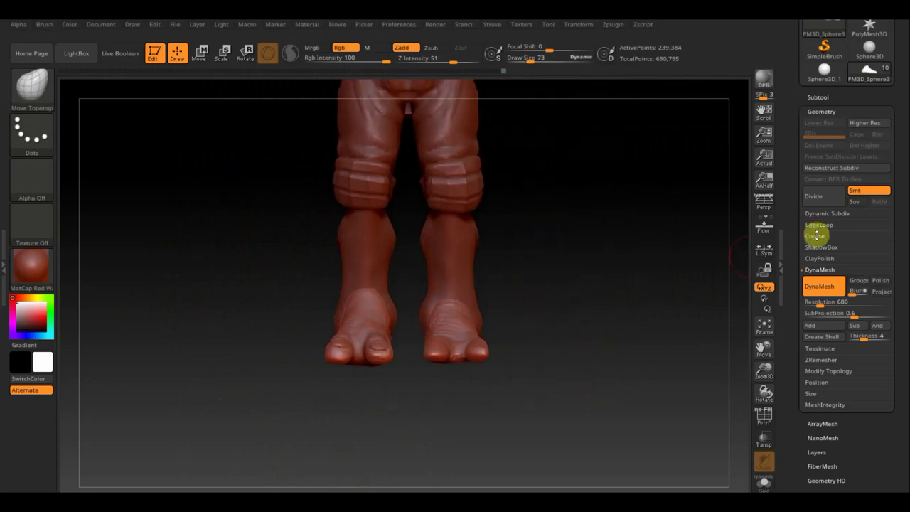
Step: Weld the feet mesh points, then smooth the left calf on PM3D_Sphere3D_1
click(830, 370)
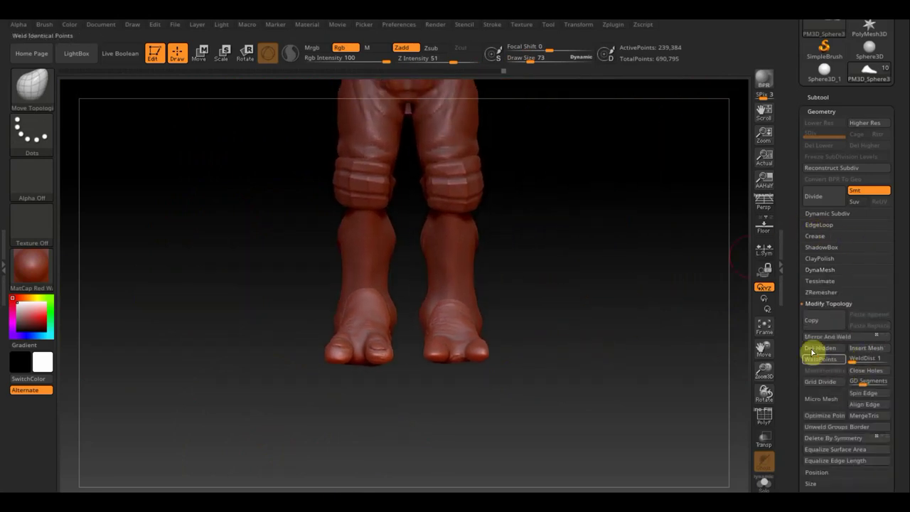
click(817, 358)
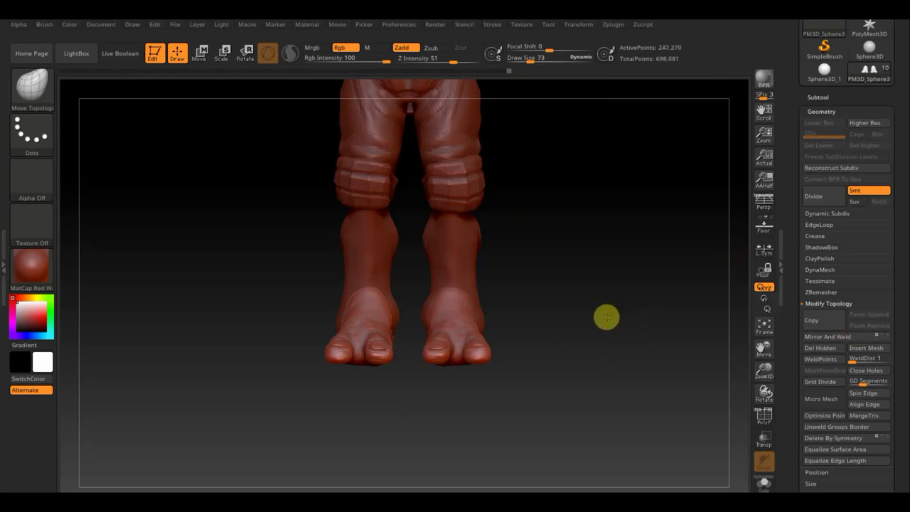
mouse_move(606, 317)
mouse_down()
mouse_move(554, 320)
mouse_move(558, 337)
mouse_up()
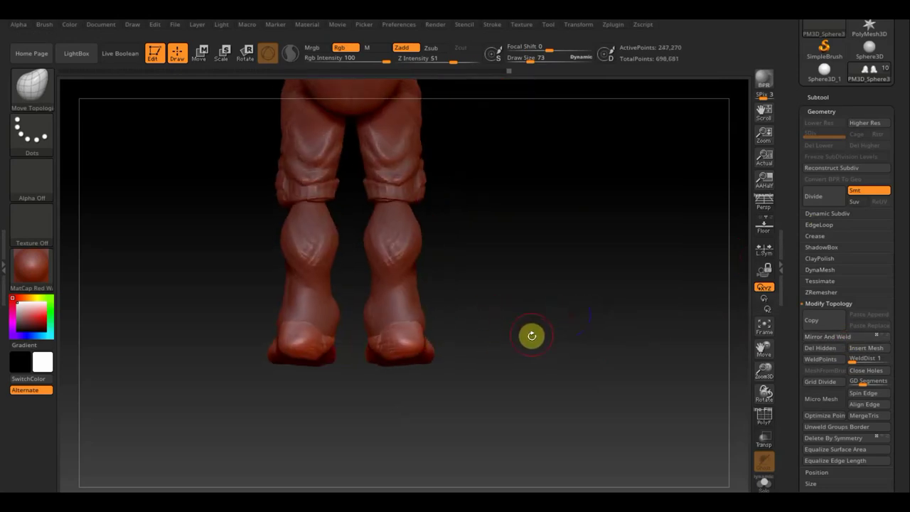
key(n)
click(377, 367)
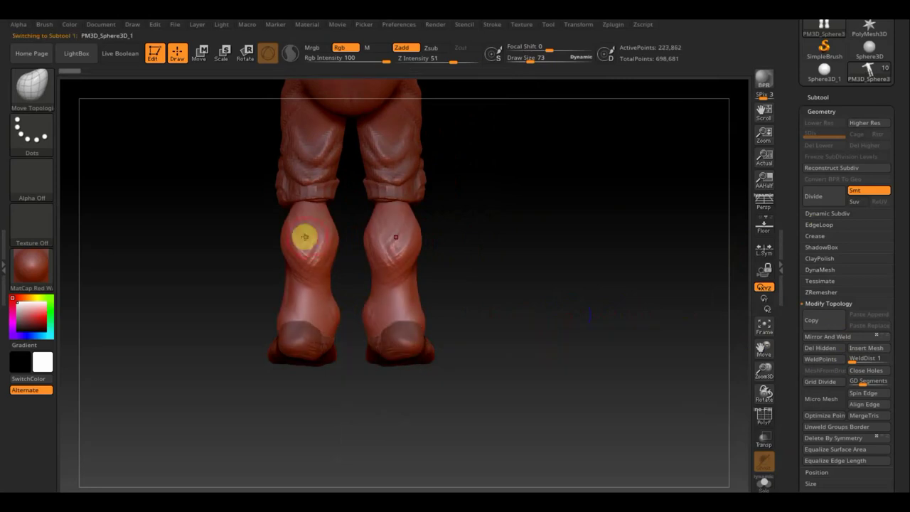
mouse_move(310, 226)
shift+mouse_down()
mouse_move(334, 218)
mouse_move(286, 278)
mouse_move(290, 267)
shift+mouse_up()
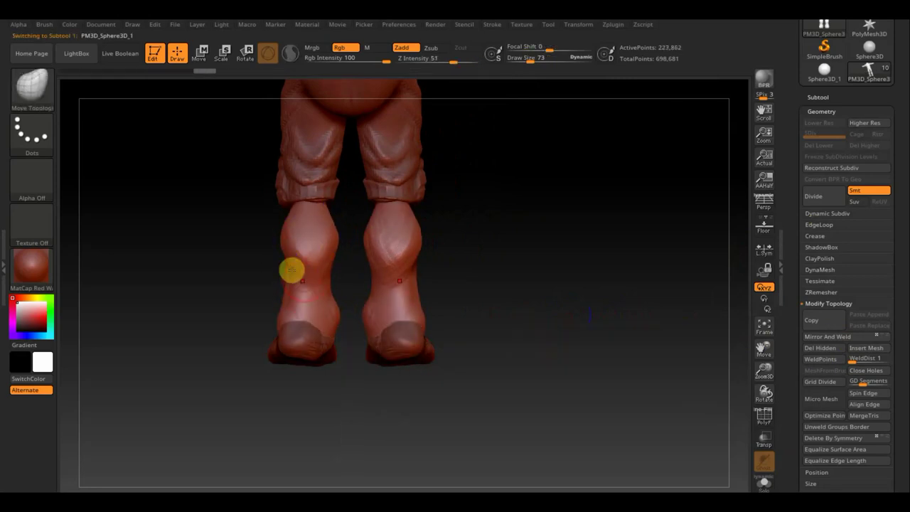
Step: Reshape the right calf and foot with a large Move Topological brush, then view the whole character
click(32, 85)
click(281, 102)
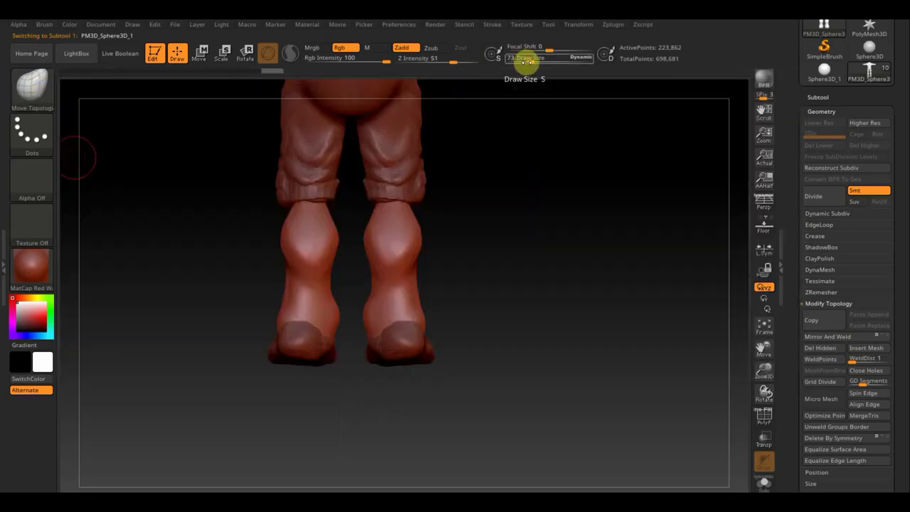
drag(530, 62, 542, 62)
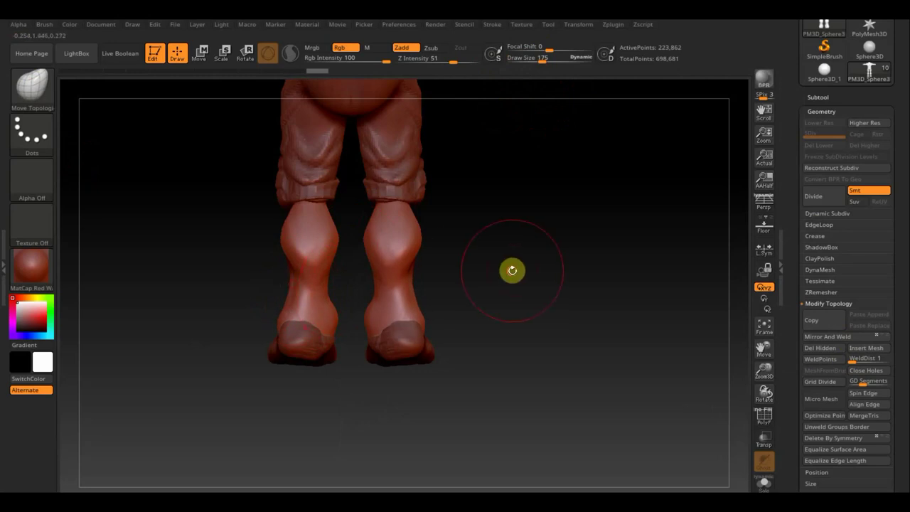
shift+drag(512, 268, 576, 283)
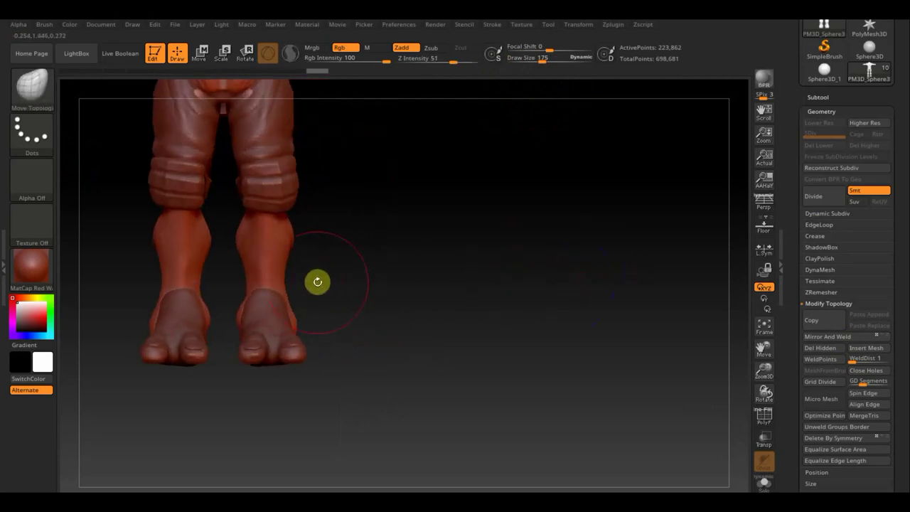
drag(279, 270, 260, 271)
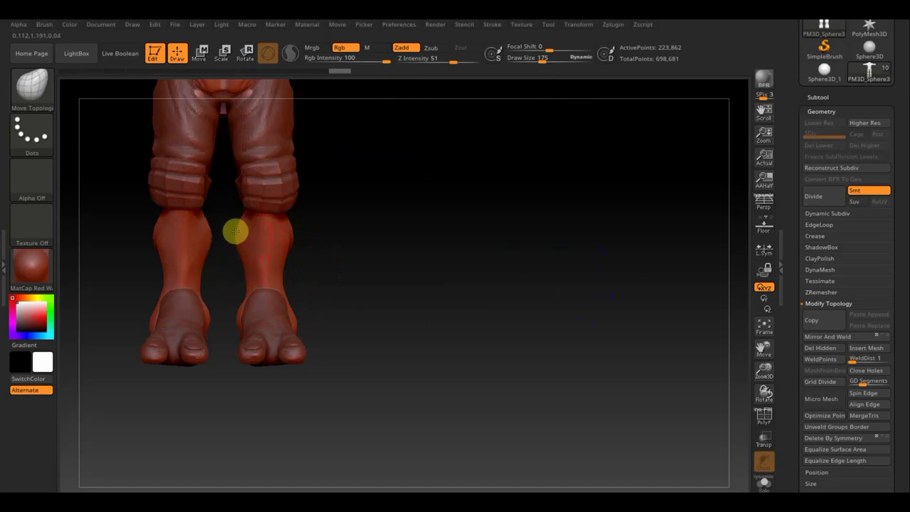
mouse_move(235, 231)
mouse_down()
mouse_move(288, 241)
mouse_move(287, 254)
mouse_up()
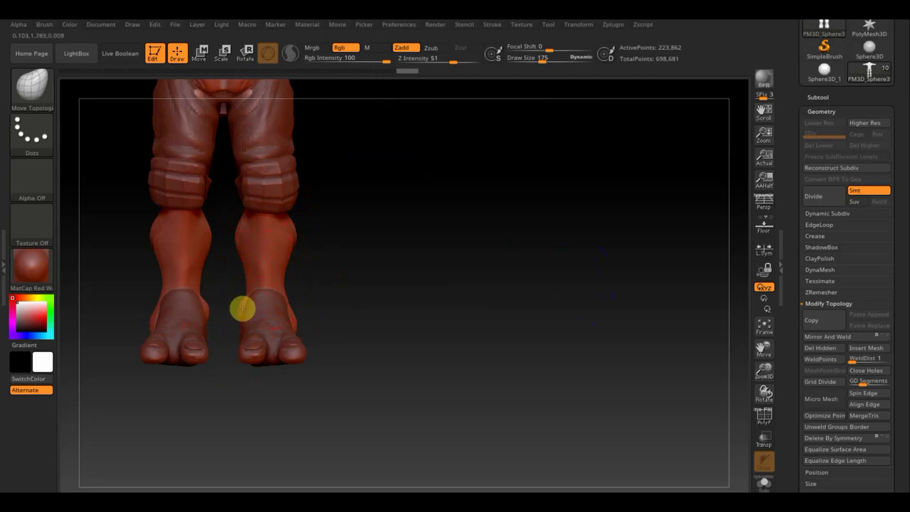
mouse_move(292, 276)
mouse_down()
mouse_move(296, 325)
mouse_move(313, 311)
mouse_up()
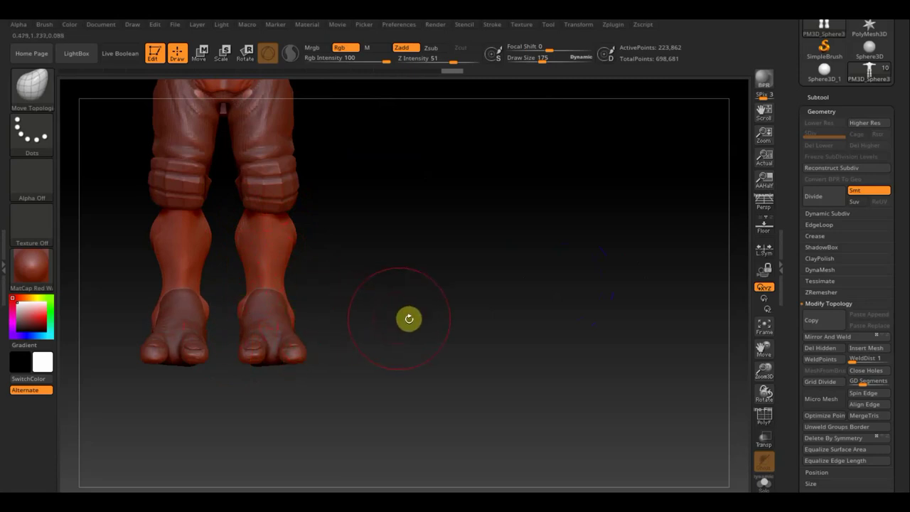
mouse_move(416, 317)
alt+mouse_down()
mouse_move(436, 277)
mouse_move(460, 335)
mouse_move(469, 295)
alt+mouse_up()
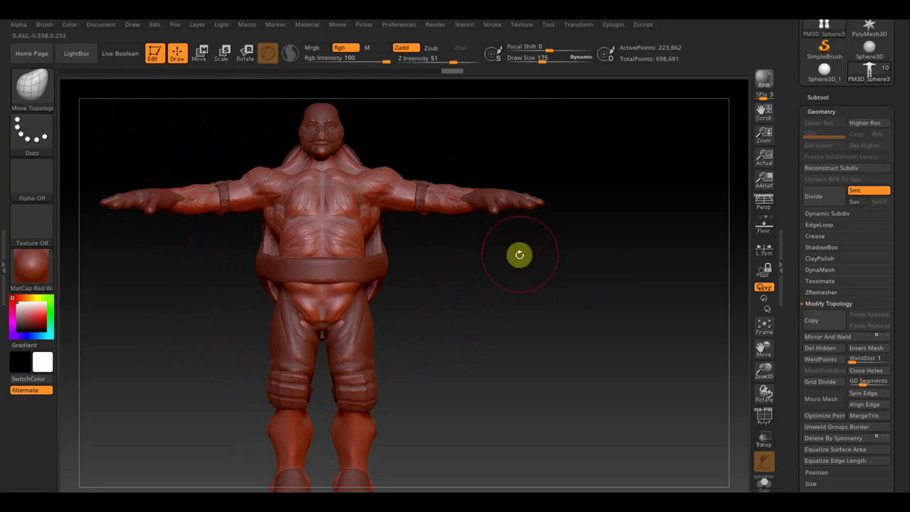
Step: Orbit the character to inspect it from above, below, the side and front
mouse_move(511, 280)
mouse_down()
mouse_move(504, 359)
mouse_move(511, 311)
mouse_move(497, 342)
mouse_move(486, 195)
mouse_move(495, 199)
mouse_move(486, 278)
mouse_up()
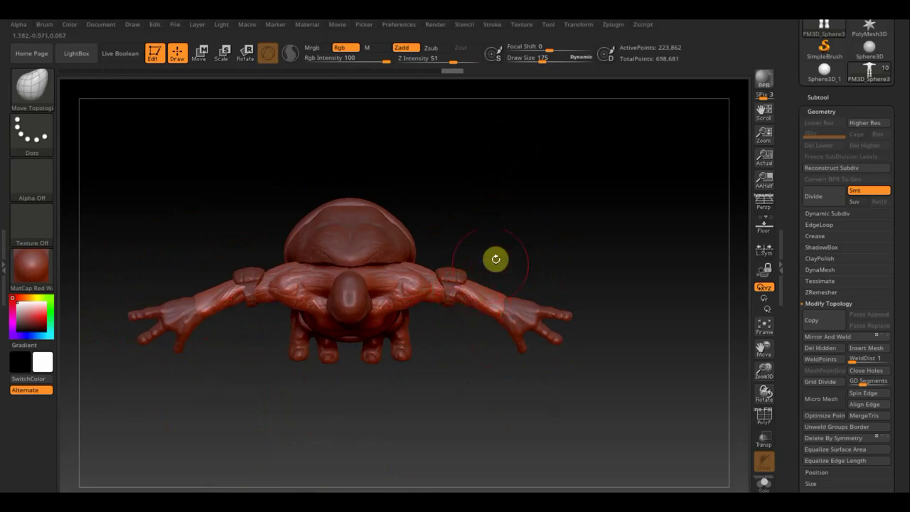
mouse_move(495, 260)
mouse_down()
mouse_move(515, 169)
mouse_move(529, 205)
mouse_move(516, 232)
mouse_up()
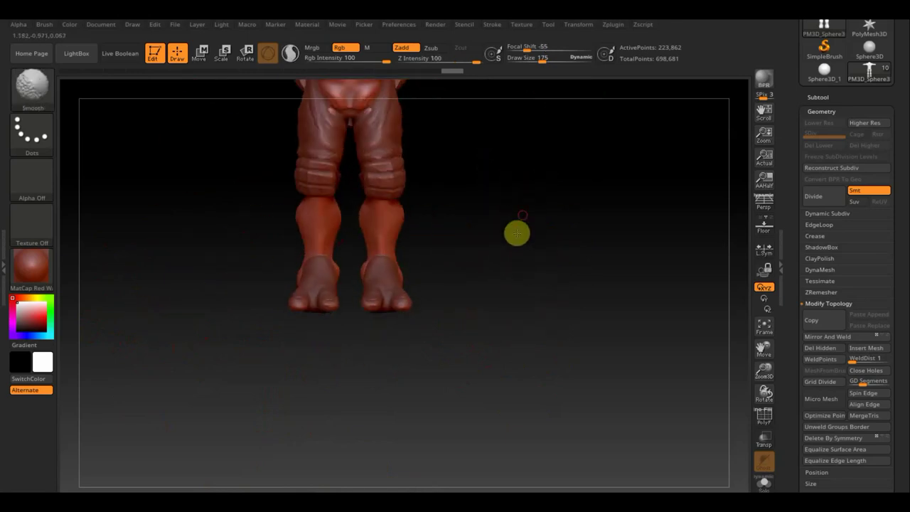
drag(510, 196, 378, 349)
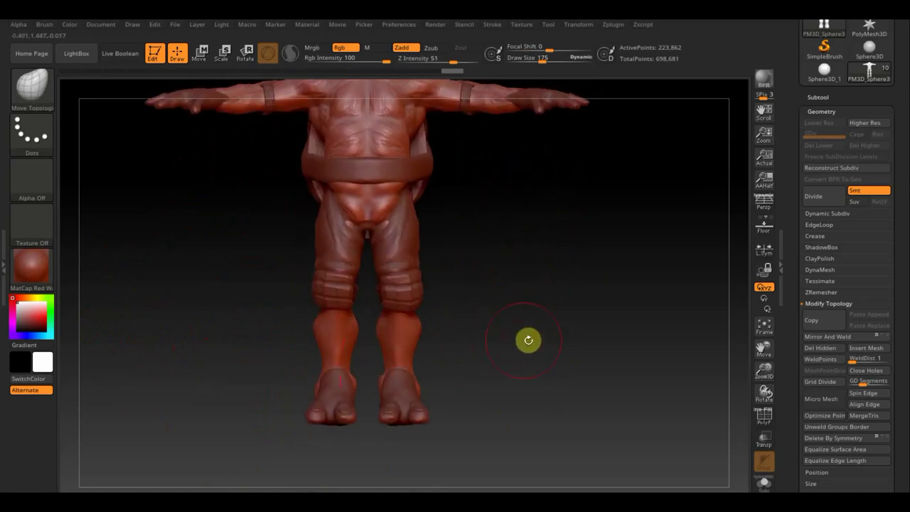
mouse_move(540, 367)
mouse_down()
mouse_move(493, 360)
mouse_move(533, 345)
mouse_move(534, 355)
mouse_up()
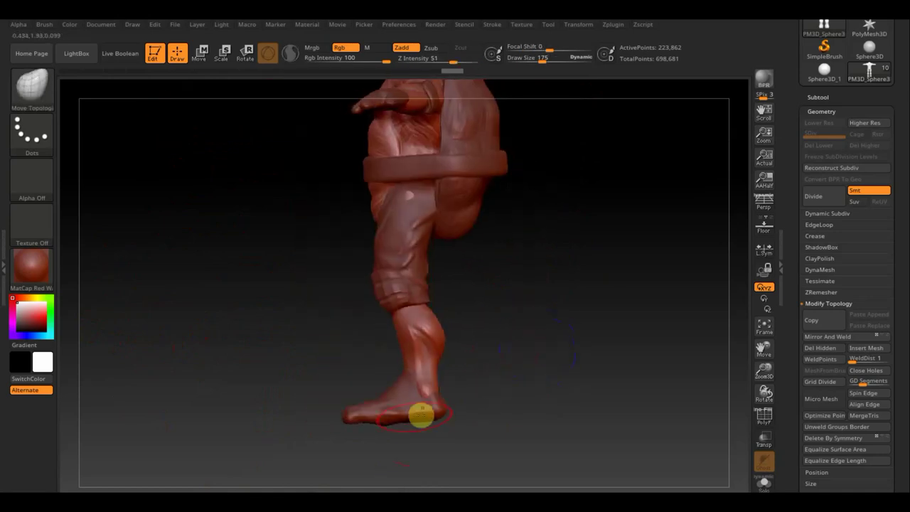
shift+drag(462, 391, 519, 388)
mouse_move(512, 319)
mouse_down()
mouse_move(511, 388)
mouse_move(489, 412)
mouse_move(482, 345)
mouse_move(493, 282)
mouse_move(502, 358)
mouse_move(486, 335)
mouse_move(499, 319)
mouse_move(519, 374)
mouse_move(575, 302)
mouse_up()
Step: Make PM3D_Sphere3D_3 active, zoom onto the feet, and set draw size to 73
key(n)
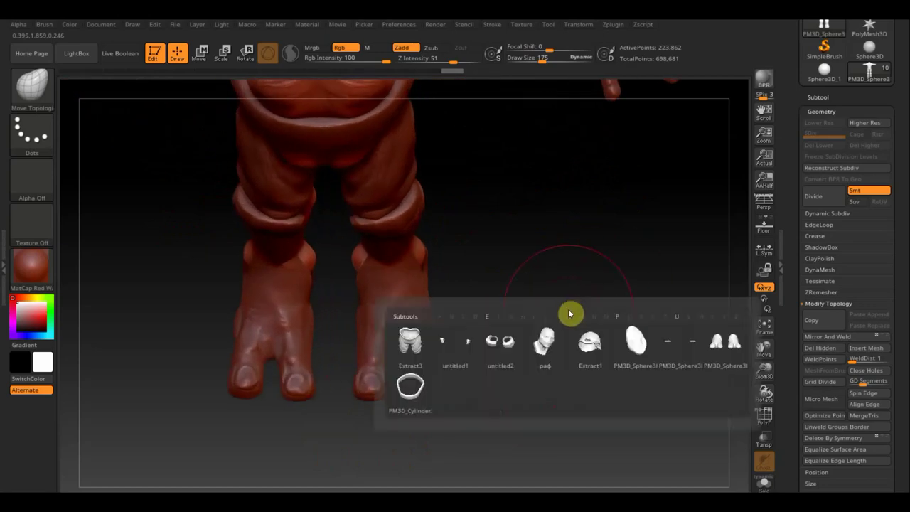
click(730, 351)
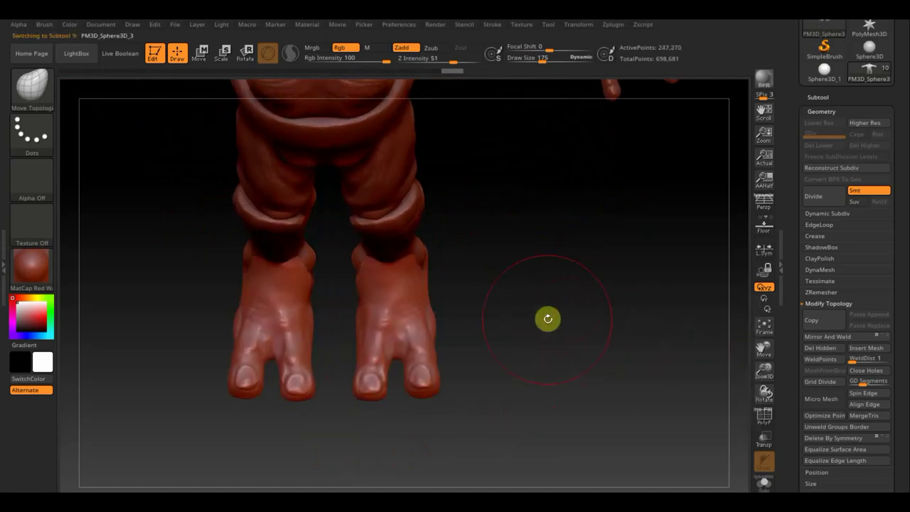
alt+drag(511, 353, 514, 319)
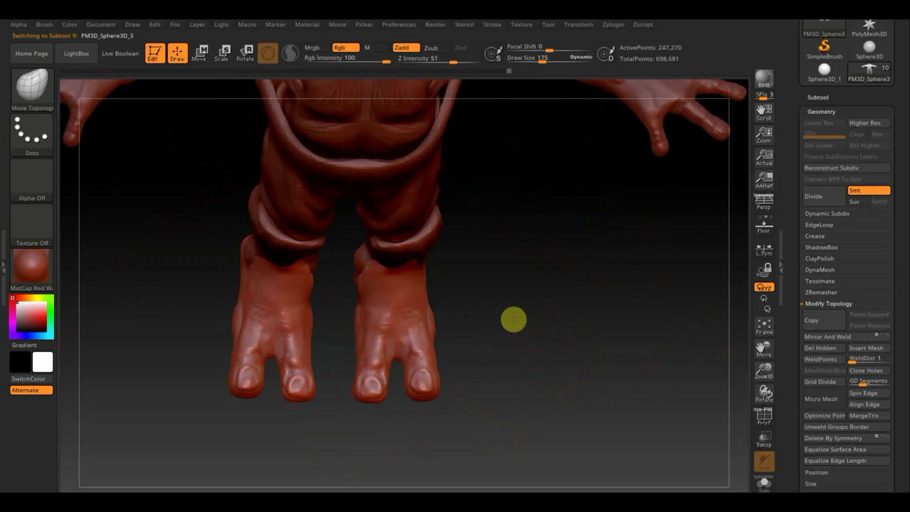
drag(543, 62, 529, 61)
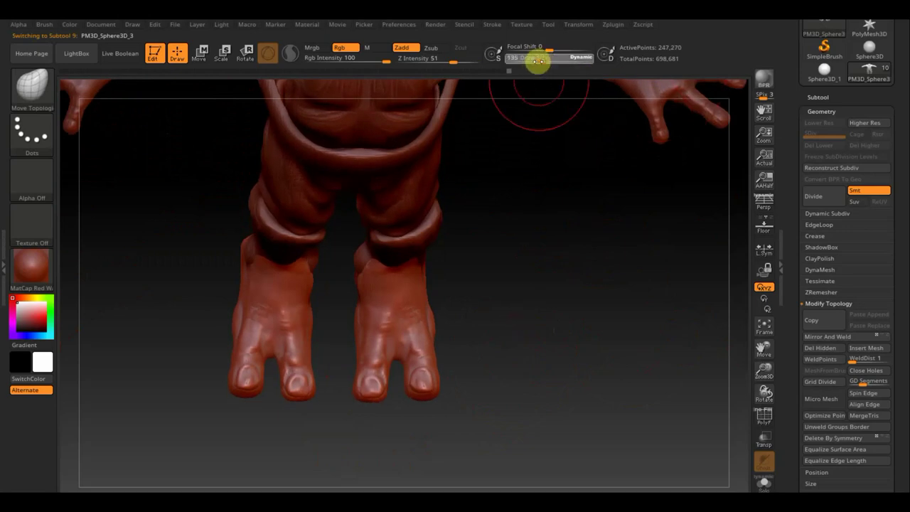
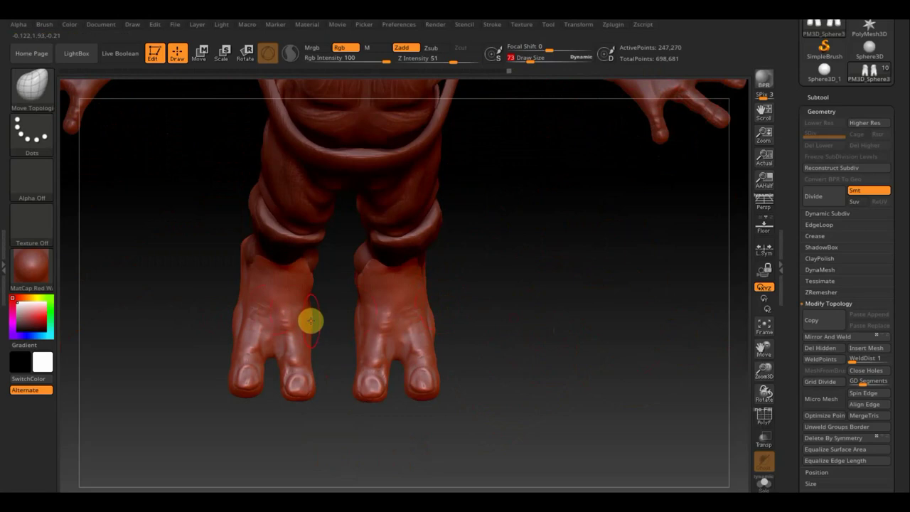
Step: Ctrl-paint a mask over the left foot from the toes up over the ankle and heel
key(ctrl)
mouse_move(316, 320)
ctrl+mouse_down()
mouse_move(309, 311)
mouse_move(156, 296)
mouse_move(204, 296)
ctrl+mouse_up()
key(ctrl)
mouse_move(364, 283)
ctrl+mouse_down()
mouse_move(337, 274)
mouse_move(313, 282)
ctrl+mouse_up()
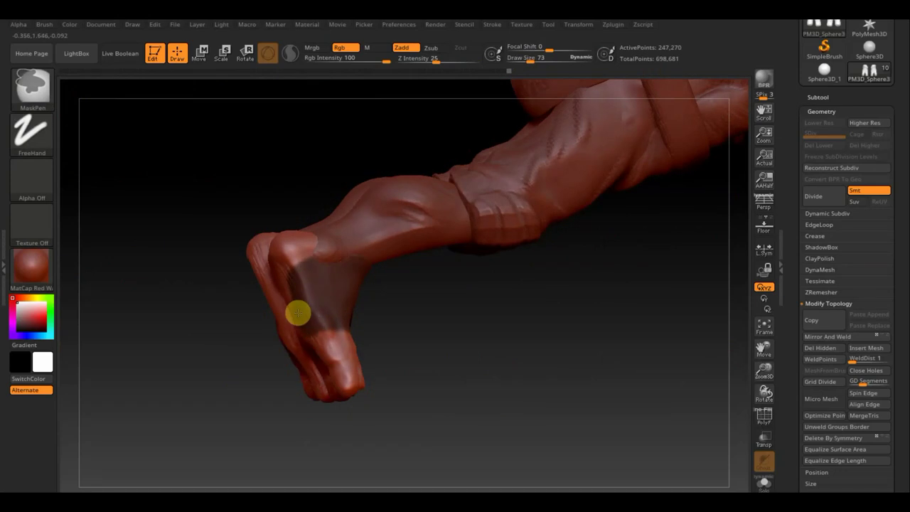
ctrl+drag(275, 274, 313, 259)
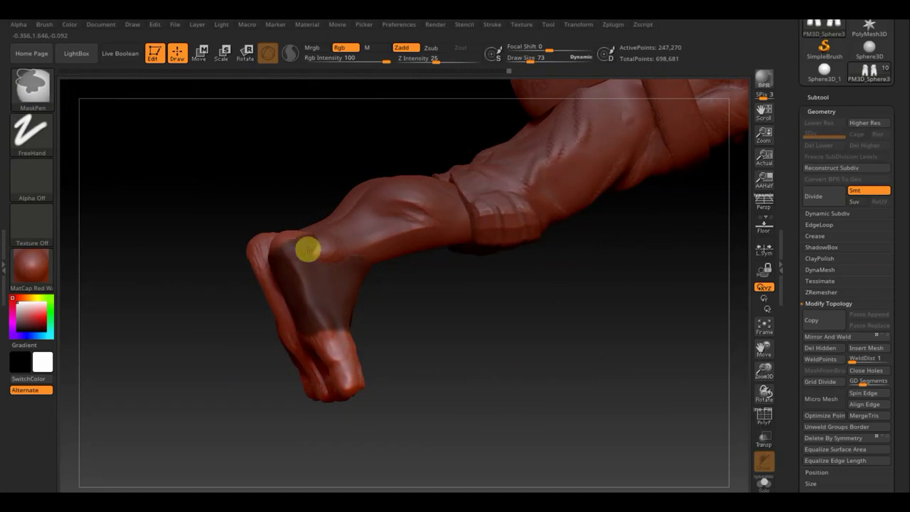
Step: Orbit around the legs and feet to check the mask, ending in a straight side view
mouse_move(413, 303)
mouse_down()
mouse_move(409, 317)
mouse_move(330, 281)
mouse_up()
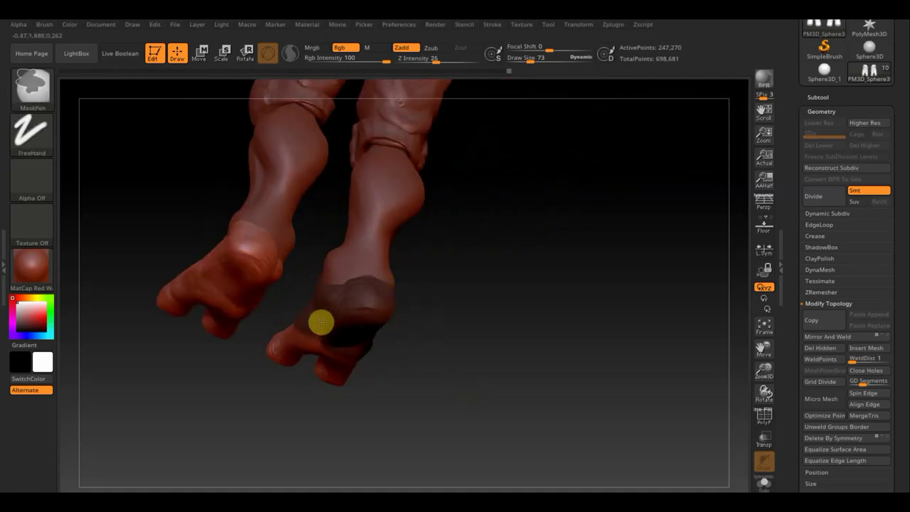
drag(437, 360, 467, 298)
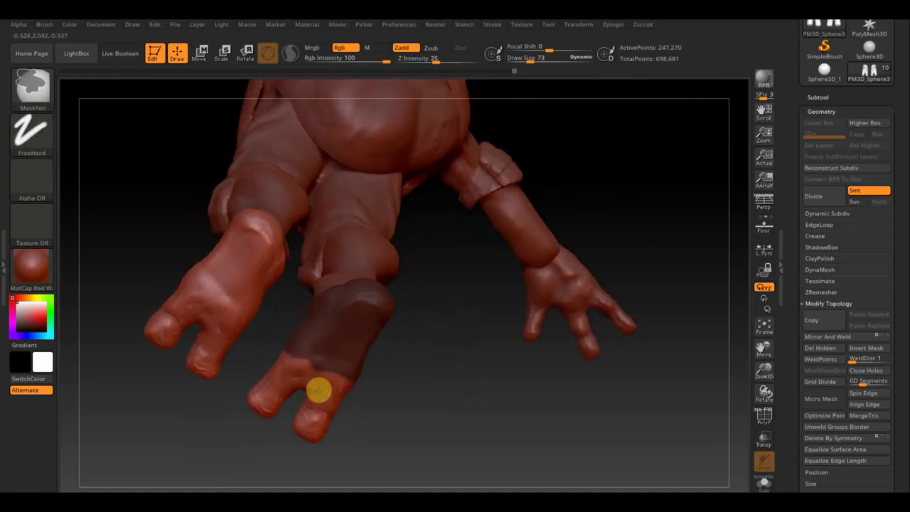
mouse_move(495, 368)
mouse_down()
mouse_move(548, 284)
mouse_move(542, 301)
mouse_move(567, 229)
mouse_move(547, 248)
mouse_up()
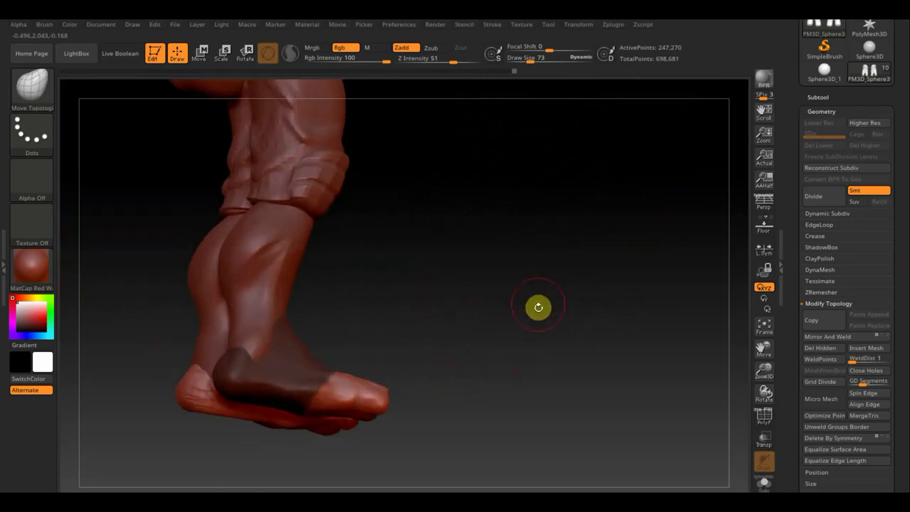
drag(536, 306, 465, 341)
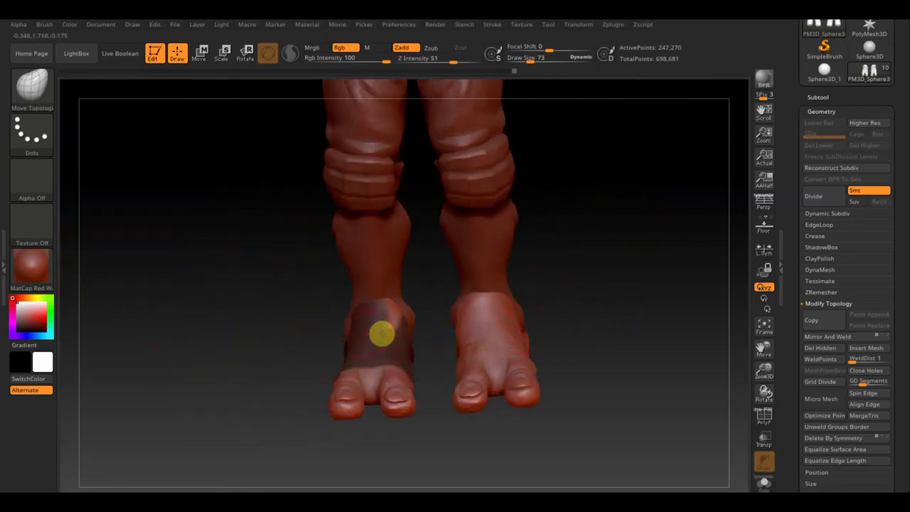
mouse_move(255, 321)
mouse_down()
mouse_move(229, 327)
mouse_move(388, 323)
mouse_move(406, 337)
mouse_move(388, 313)
mouse_up()
mouse_move(298, 316)
mouse_down()
mouse_move(272, 288)
mouse_move(324, 288)
mouse_up()
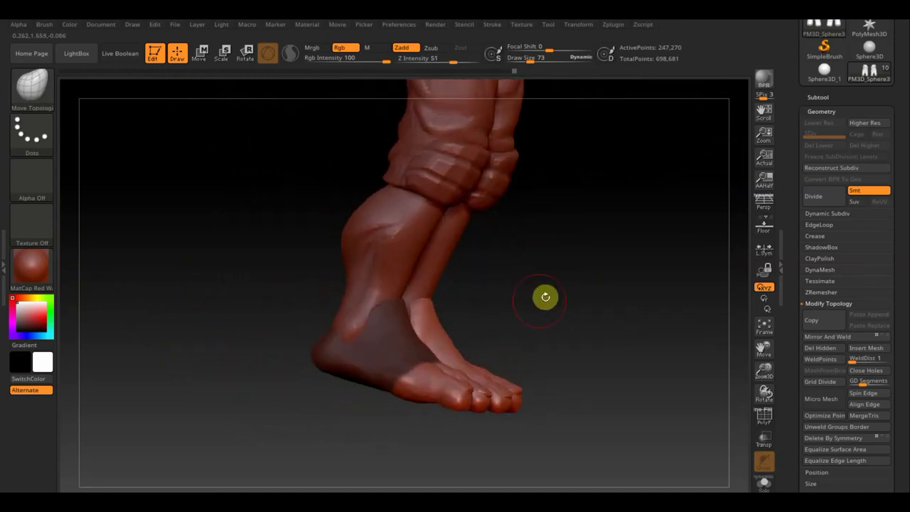
shift+drag(642, 264, 630, 288)
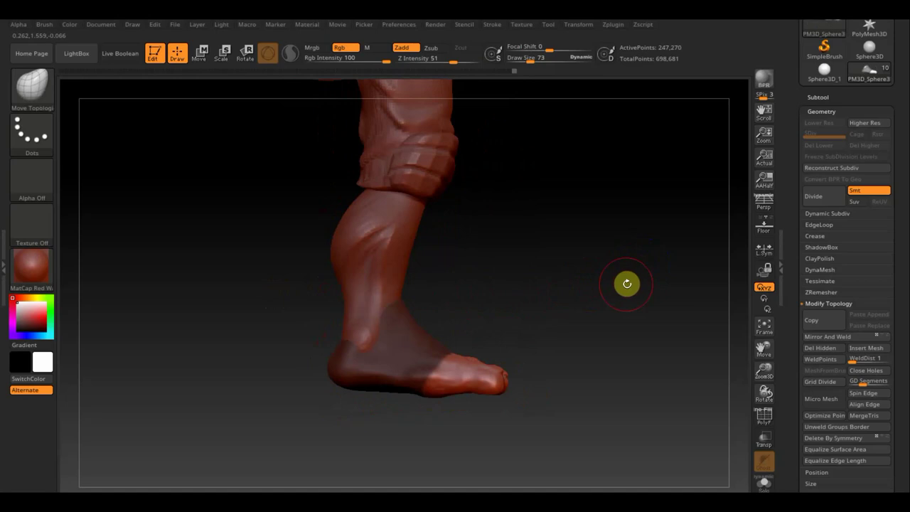
Step: Preview a shell extracted from the masked foot using Subtool > Extract
click(819, 96)
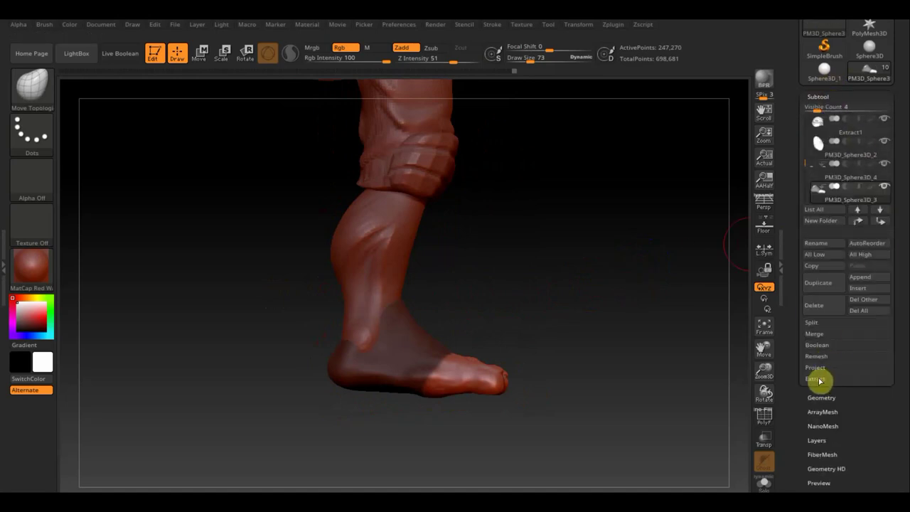
click(817, 379)
click(829, 396)
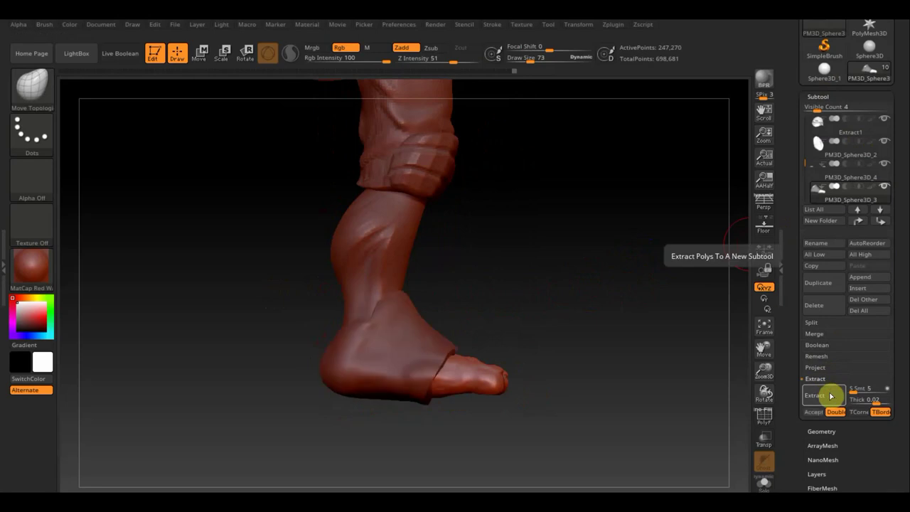
click(878, 400)
text(0.0165)
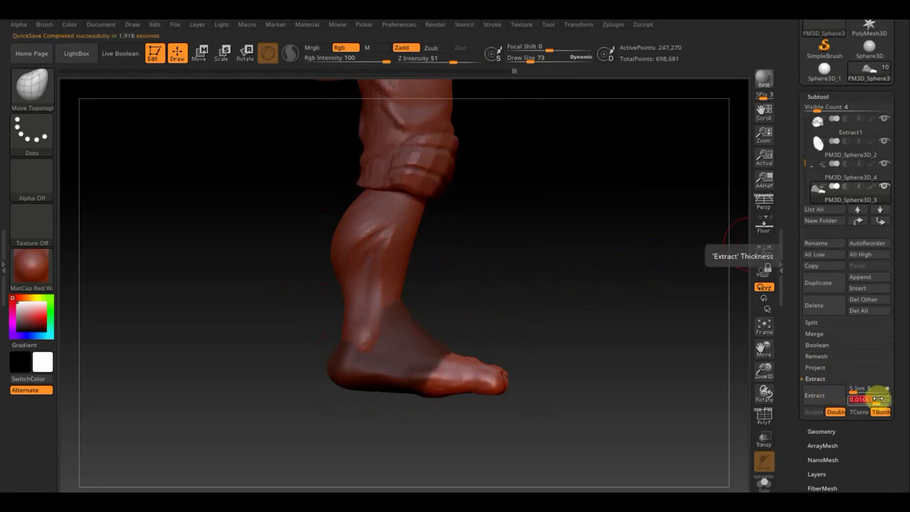
key(Return)
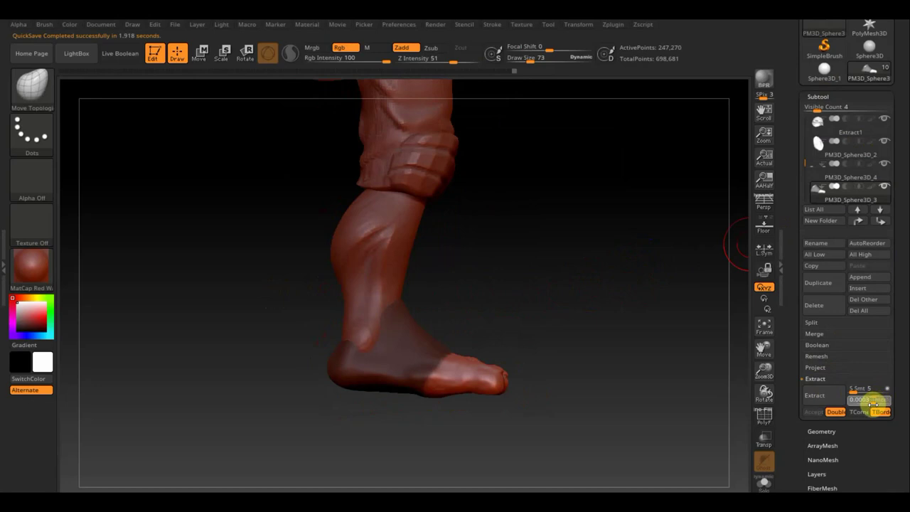
key(Return)
click(826, 396)
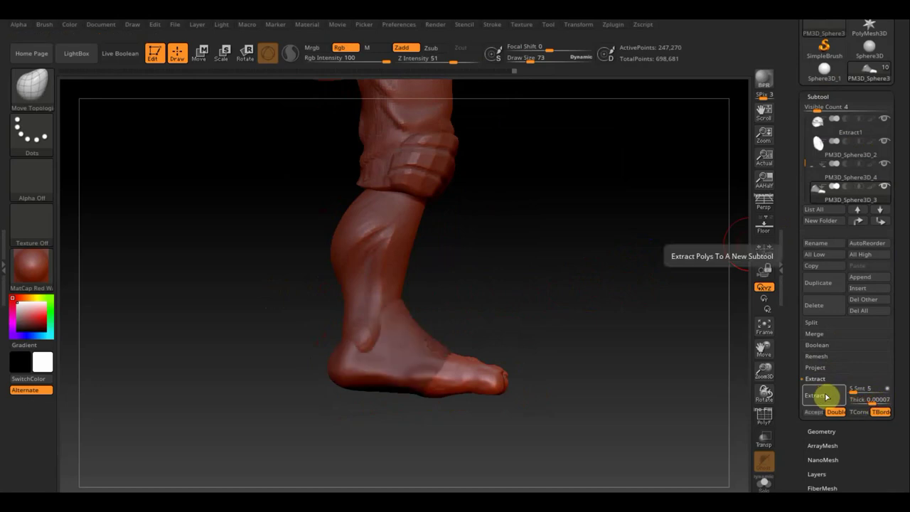
Step: Set extract thickness to 0.00003, regenerate the shell and accept it as Extract4
click(863, 398)
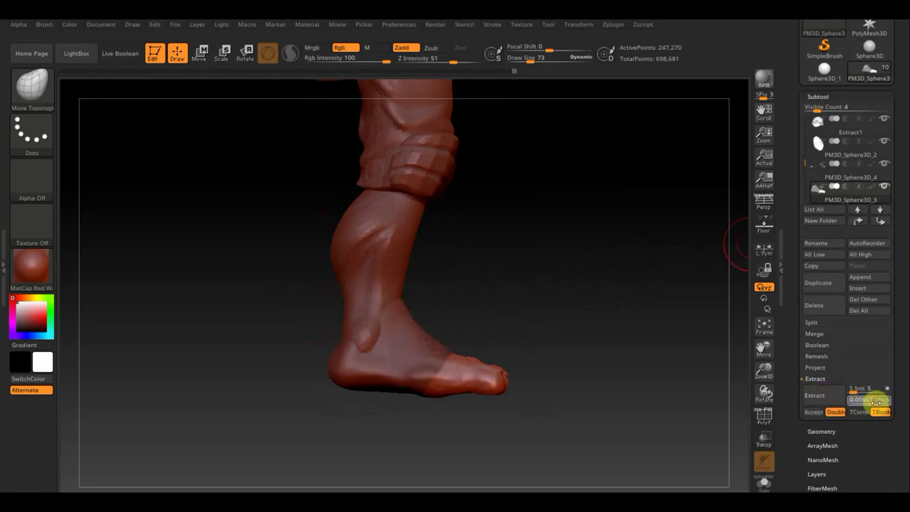
drag(875, 402, 844, 401)
click(831, 397)
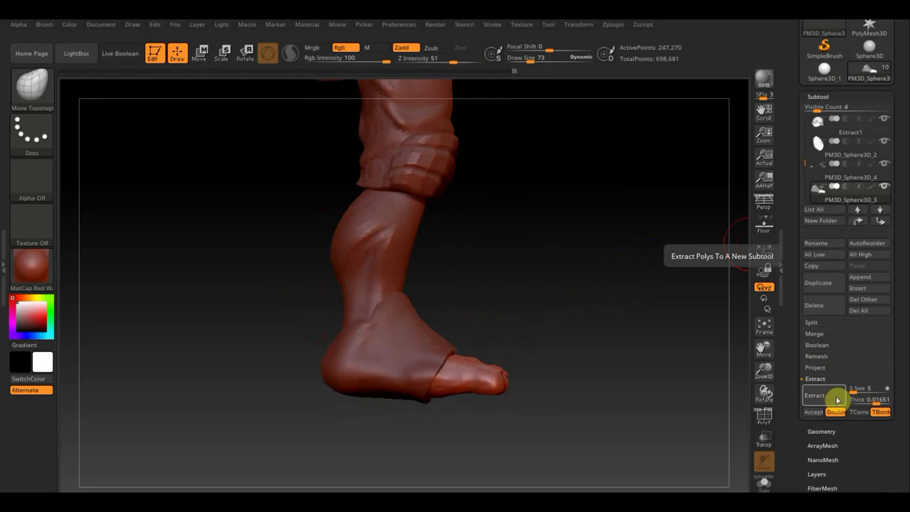
click(870, 395)
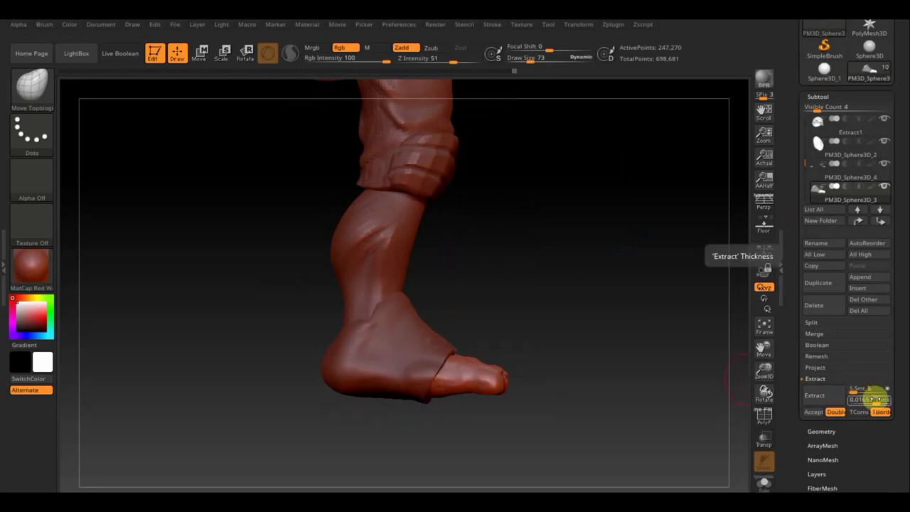
text(0.00003)
key(Return)
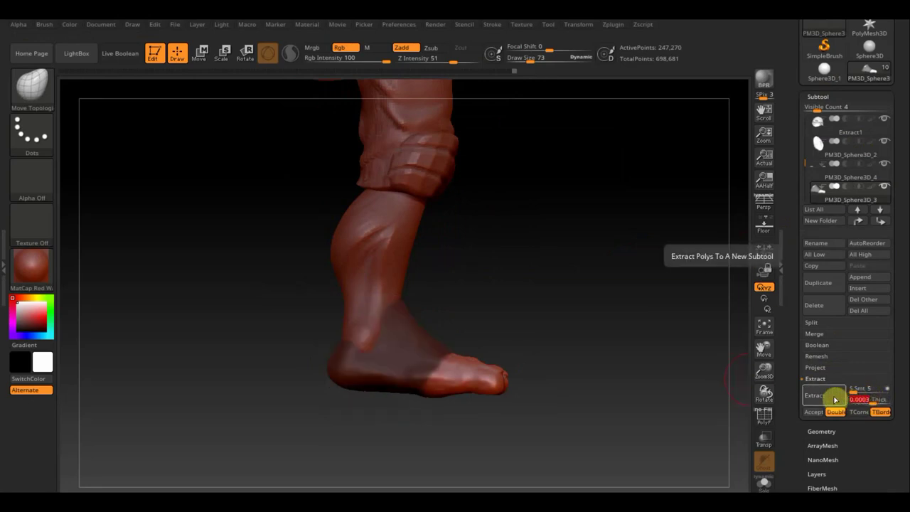
click(831, 397)
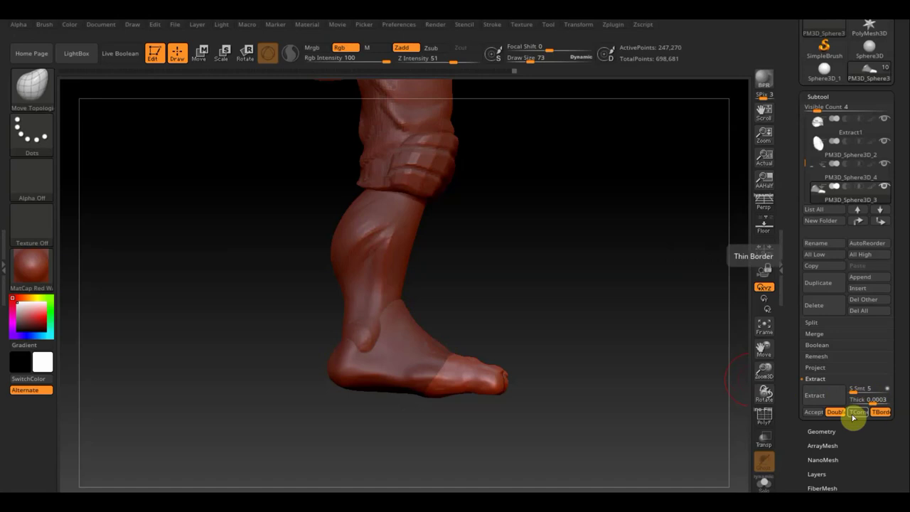
click(813, 412)
mouse_move(594, 360)
mouse_down()
mouse_move(585, 355)
mouse_move(642, 345)
mouse_up()
Step: Clear the foot mask and DynaMesh the shoe shell to even out its topology
ctrl+click(612, 268)
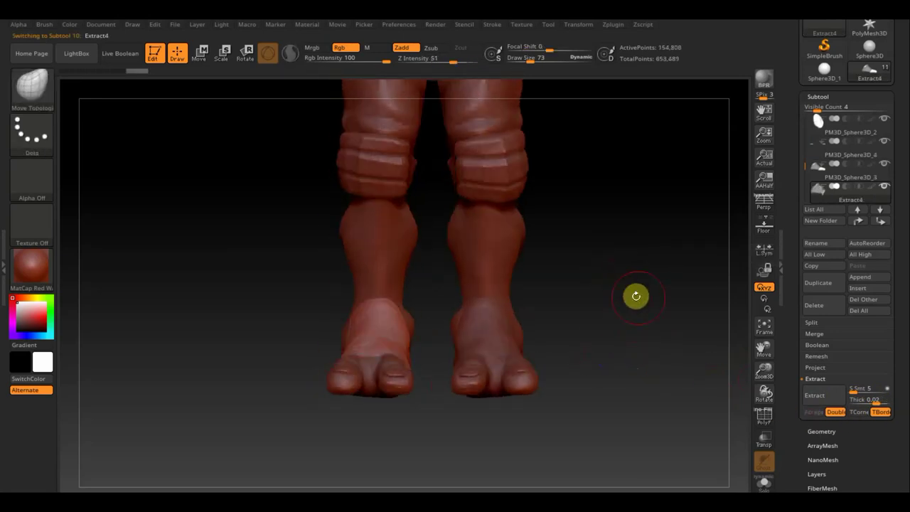
mouse_move(609, 313)
mouse_down()
mouse_move(629, 327)
mouse_move(631, 317)
mouse_move(630, 353)
mouse_move(608, 348)
mouse_up()
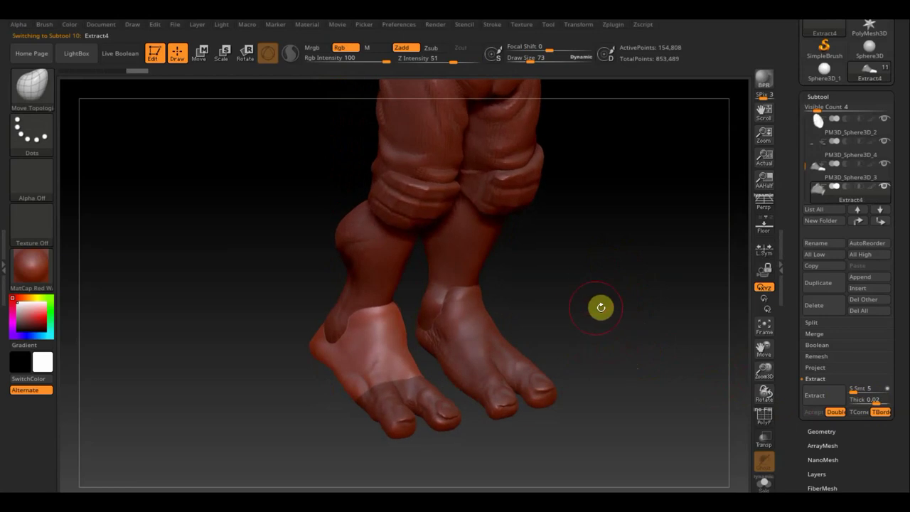
mouse_move(606, 311)
mouse_down()
mouse_move(611, 331)
mouse_move(710, 370)
mouse_up()
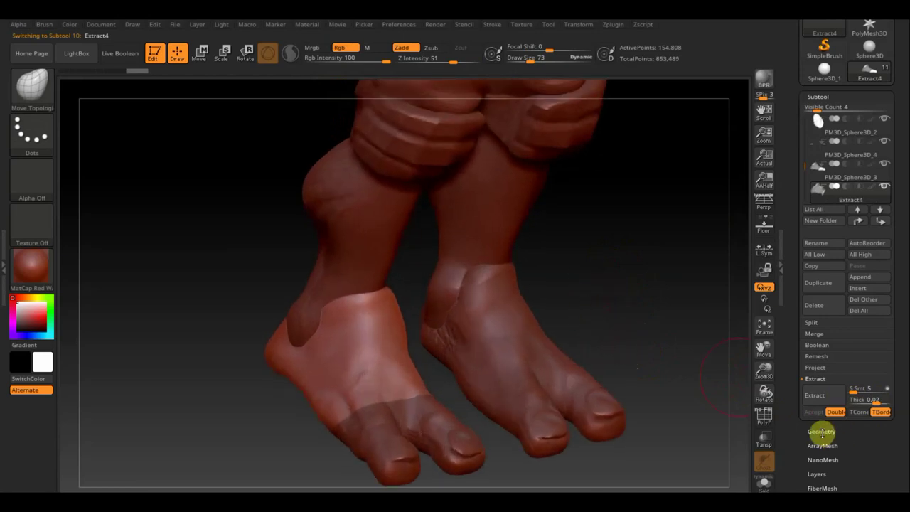
click(820, 431)
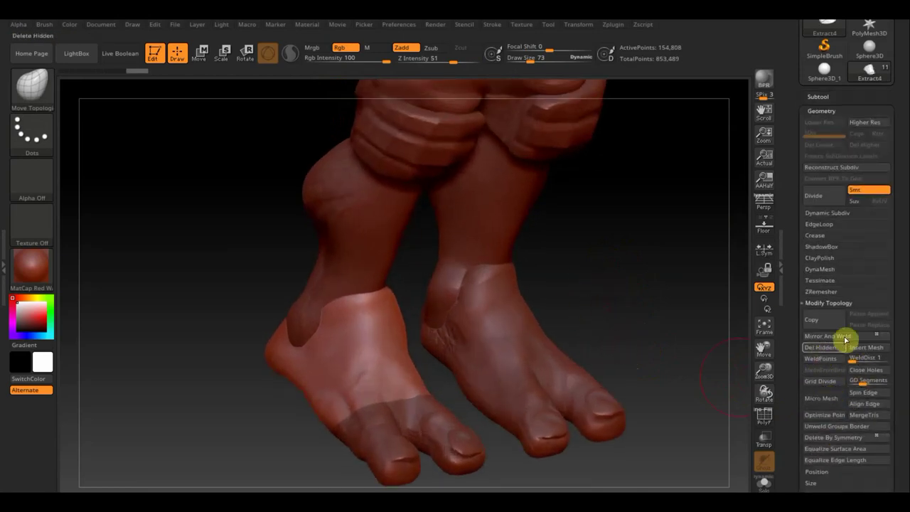
click(821, 269)
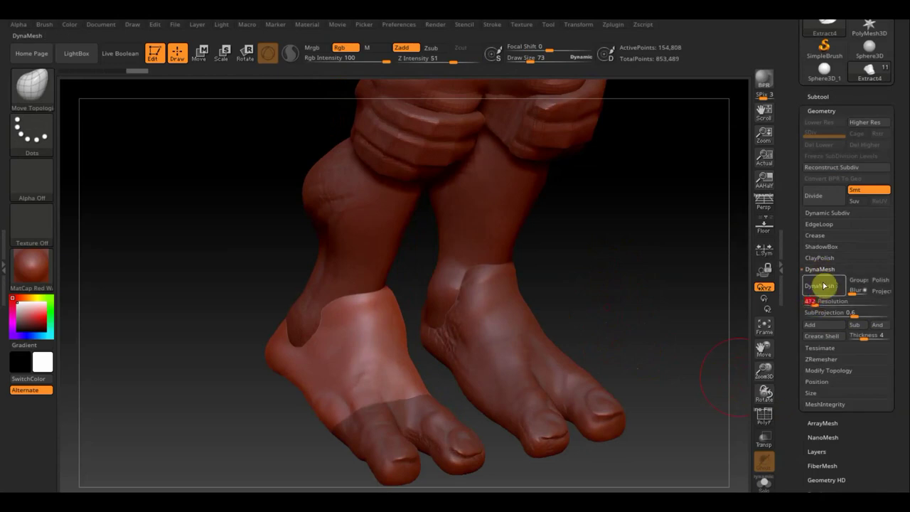
click(821, 286)
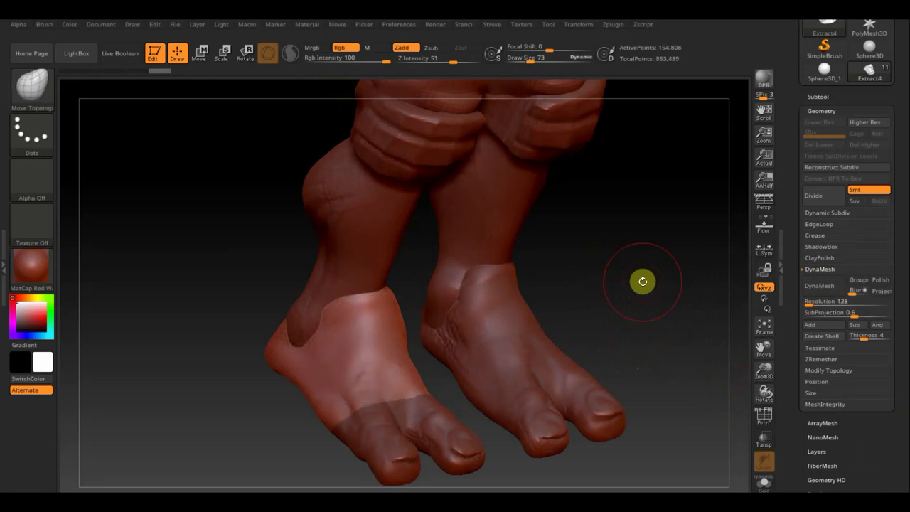
drag(901, 445, 850, 367)
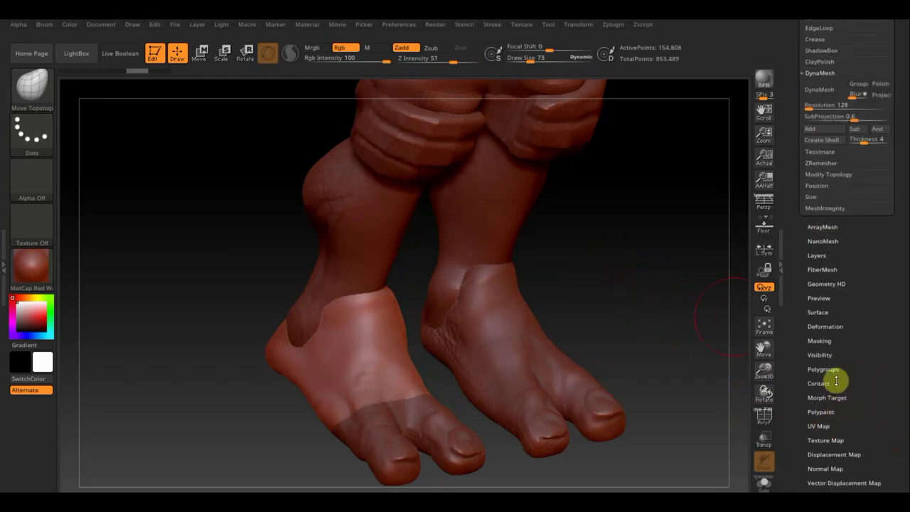
Step: DynaMesh the shoe shell at resolution 408, then toggle PolyF on and off
click(824, 327)
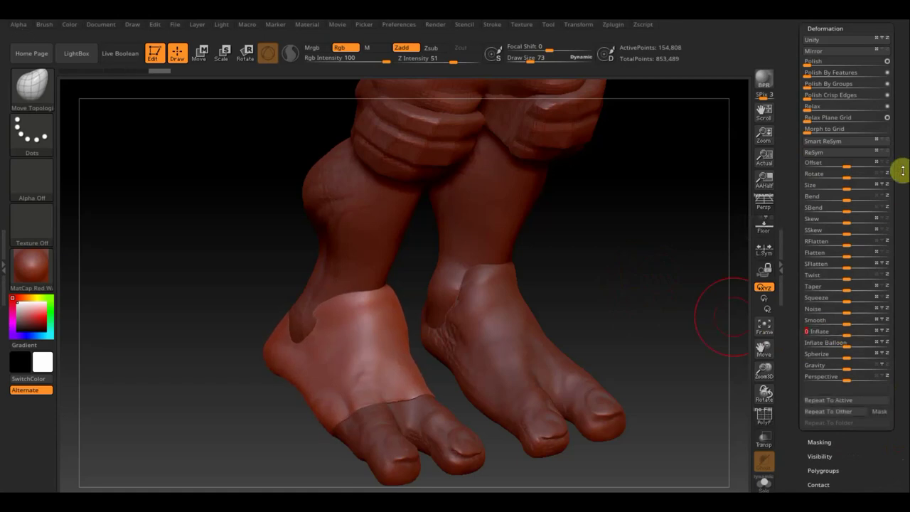
drag(900, 153, 900, 219)
click(821, 68)
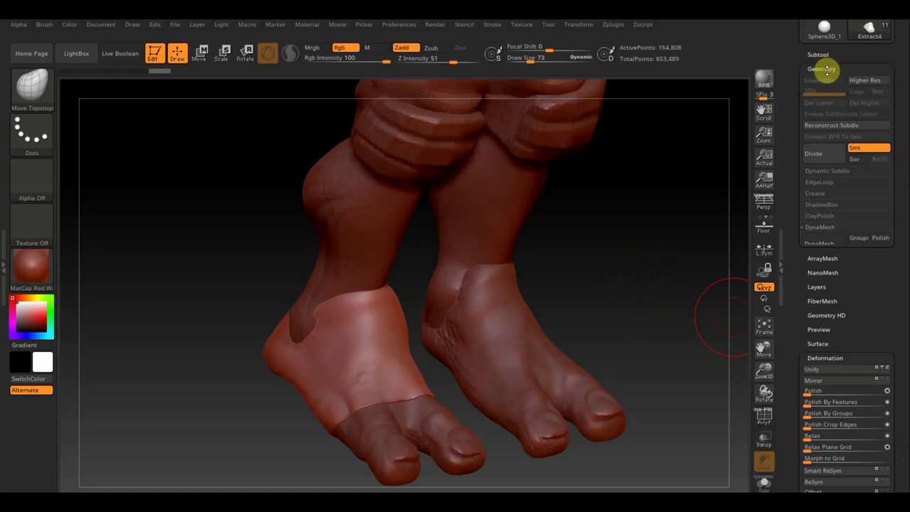
click(819, 227)
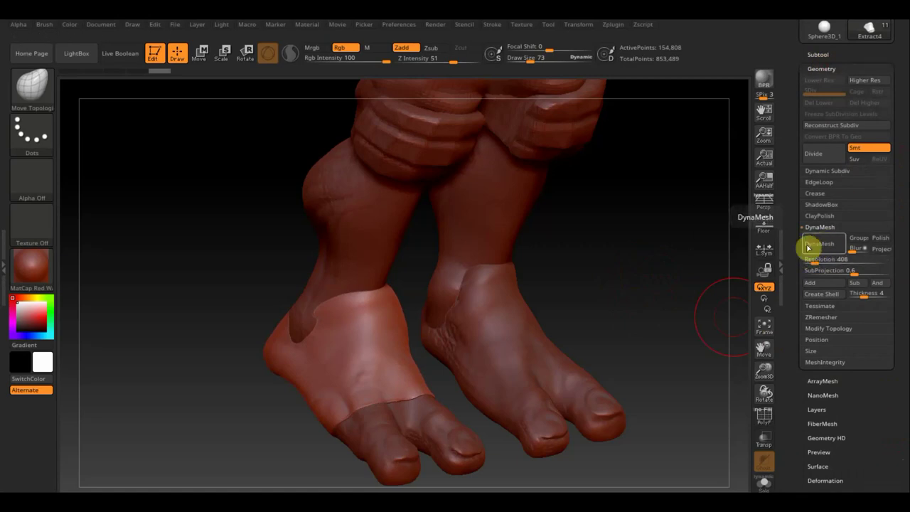
click(815, 245)
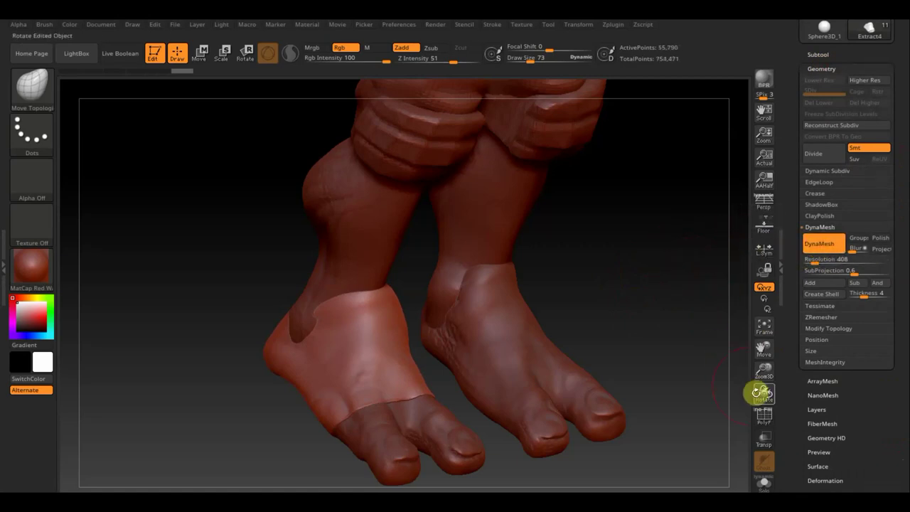
click(764, 420)
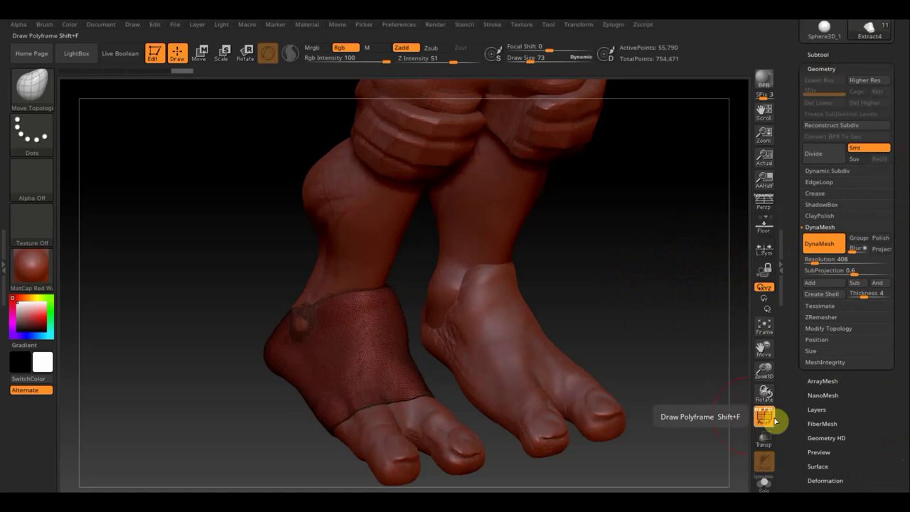
click(764, 419)
Step: Smooth the shoe over the toes, then pull out the heel notch with Move Elastic at size 104
drag(627, 318, 623, 325)
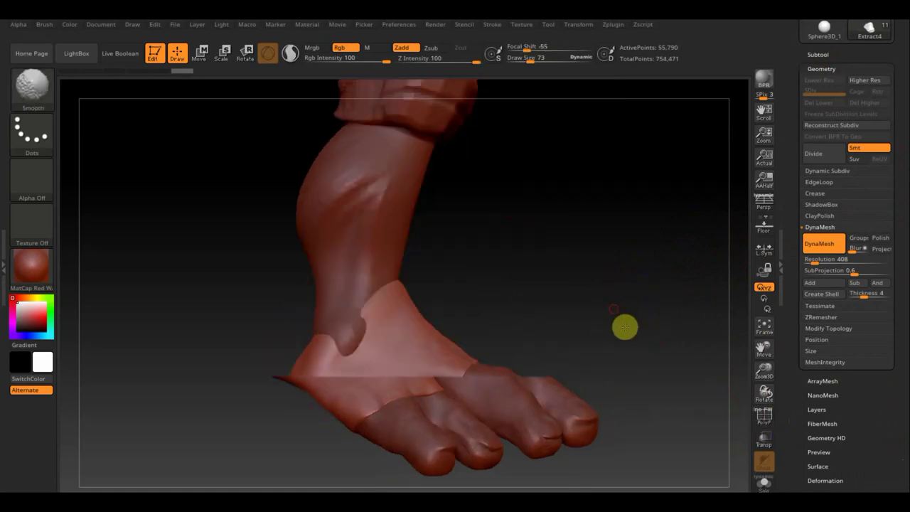
mouse_move(485, 348)
shift+mouse_down()
mouse_move(392, 385)
mouse_move(309, 390)
shift+mouse_up()
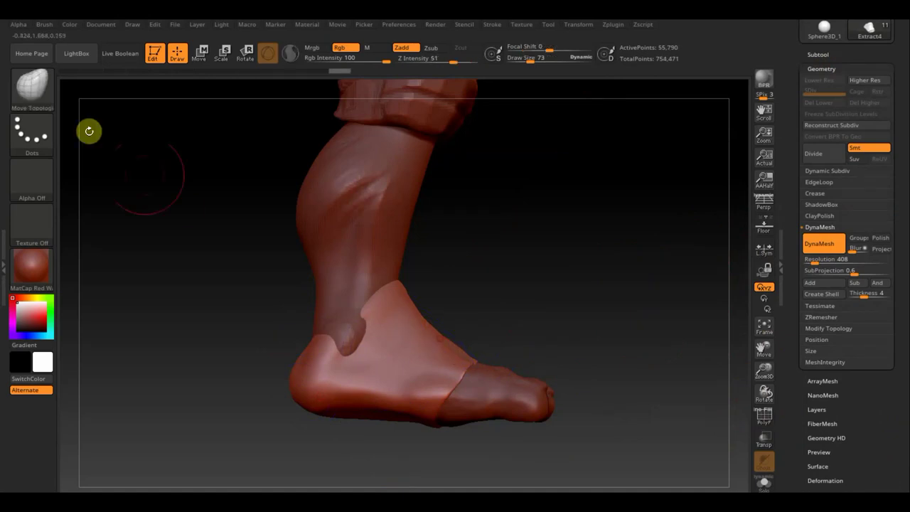
click(46, 92)
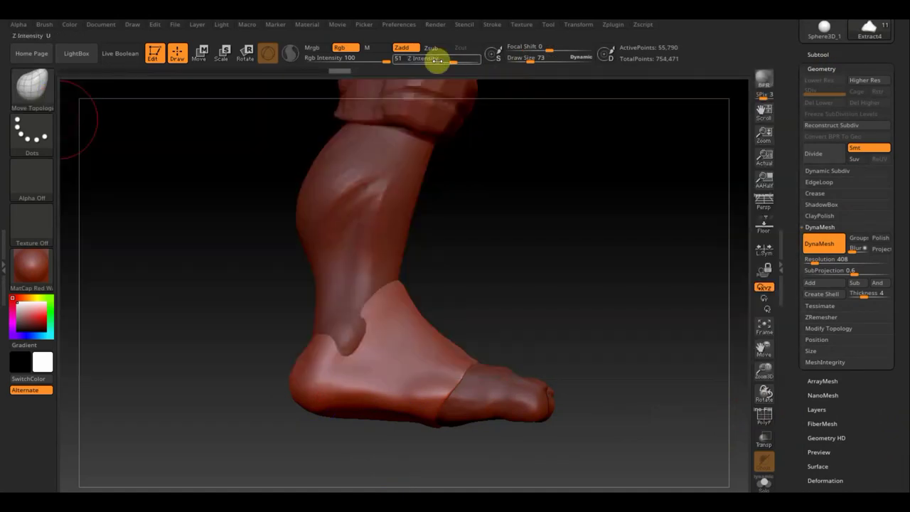
click(46, 93)
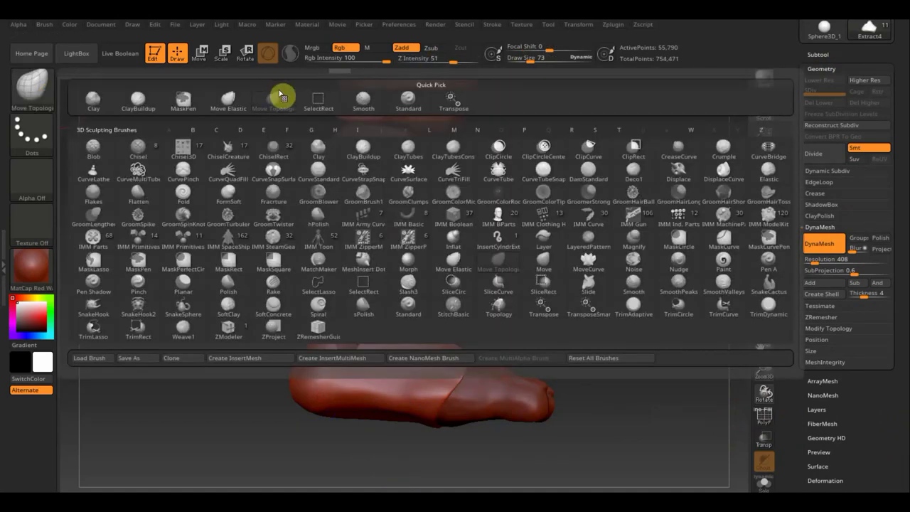
click(227, 96)
drag(530, 60, 534, 59)
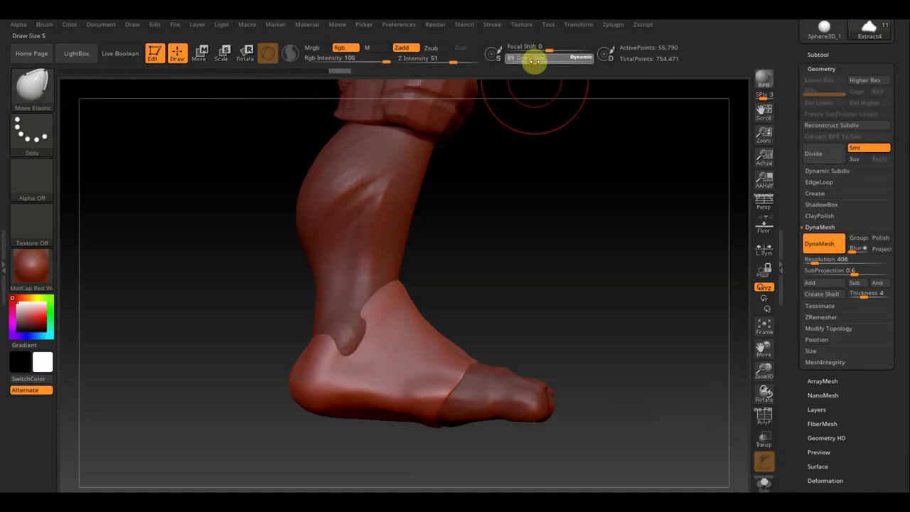
mouse_move(351, 349)
mouse_down()
mouse_move(338, 327)
mouse_move(350, 332)
mouse_up()
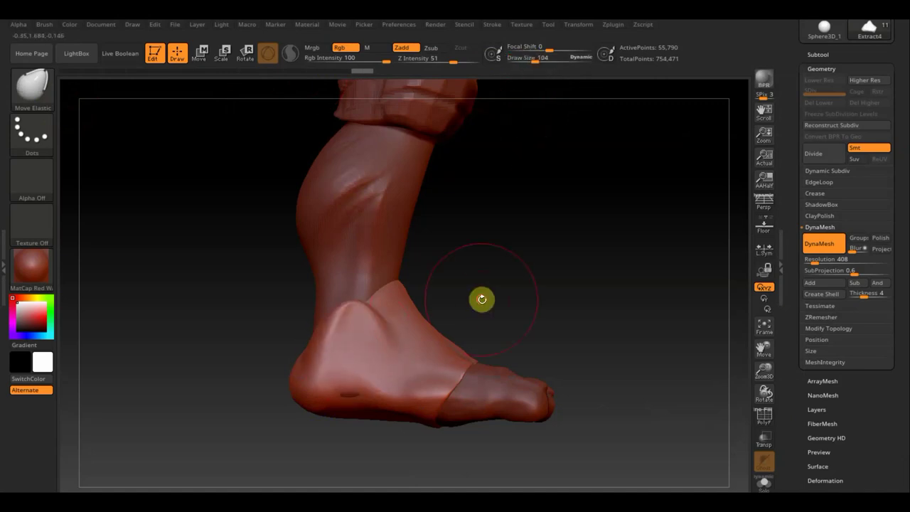
Step: Pull up the heel's left side from behind and smooth the surface
mouse_move(481, 298)
mouse_down()
mouse_move(533, 306)
mouse_move(419, 329)
mouse_up()
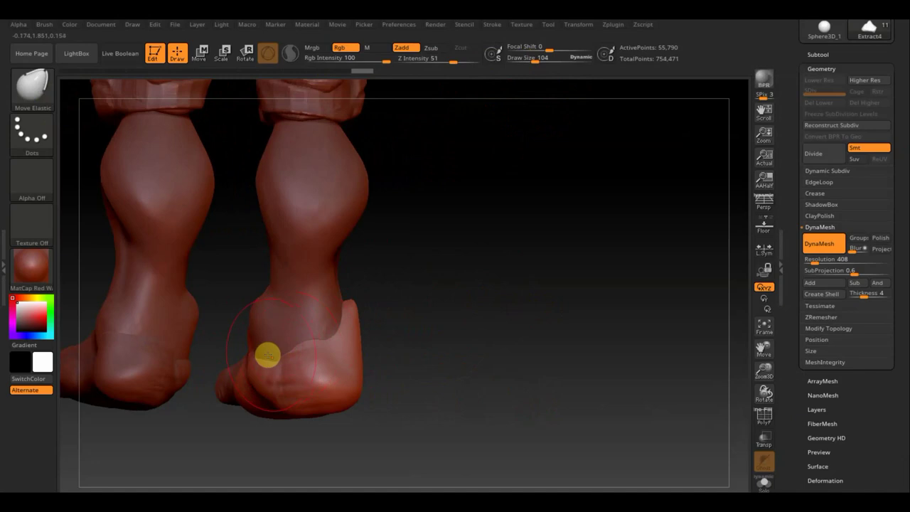
mouse_move(260, 357)
mouse_down()
mouse_move(252, 331)
mouse_move(261, 380)
mouse_move(321, 349)
mouse_move(323, 315)
mouse_move(276, 320)
mouse_move(291, 317)
mouse_up()
mouse_move(464, 312)
mouse_down()
mouse_move(400, 319)
mouse_move(468, 293)
mouse_move(417, 306)
mouse_move(293, 281)
mouse_move(282, 320)
mouse_up()
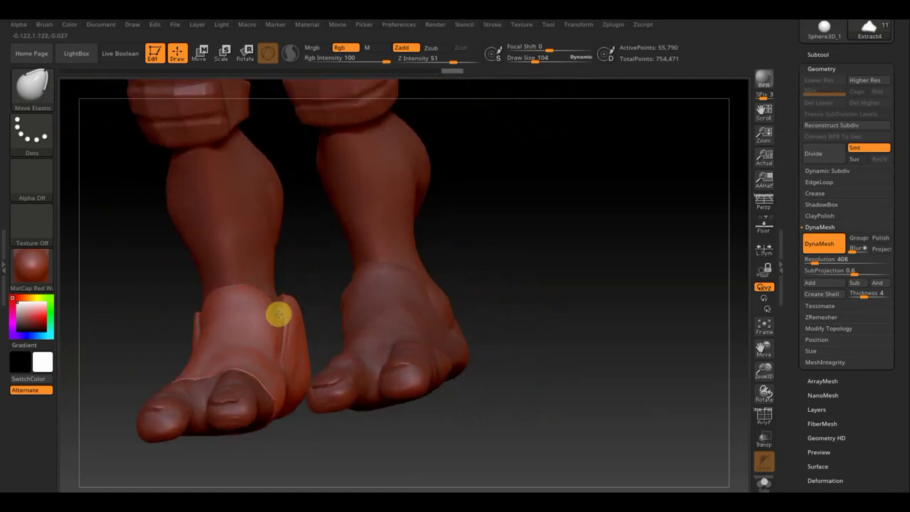
key(shift)
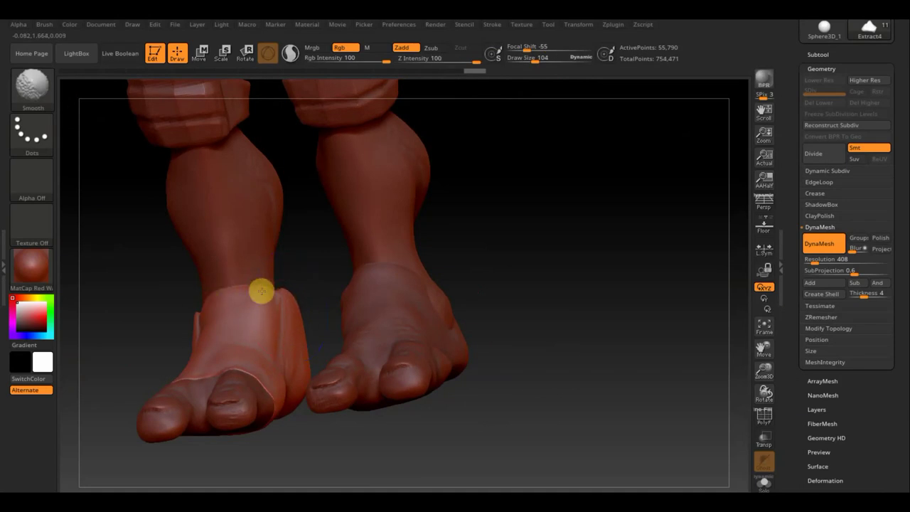
mouse_move(169, 310)
mouse_down()
mouse_move(258, 345)
mouse_move(211, 319)
mouse_move(280, 301)
mouse_up()
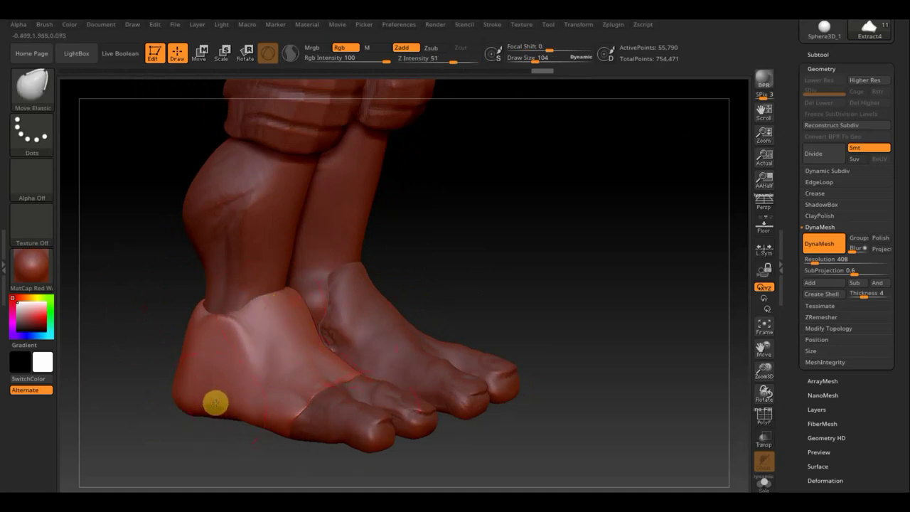
Step: Switch to the Standard brush at size 30 and smooth the shoe surface
click(32, 89)
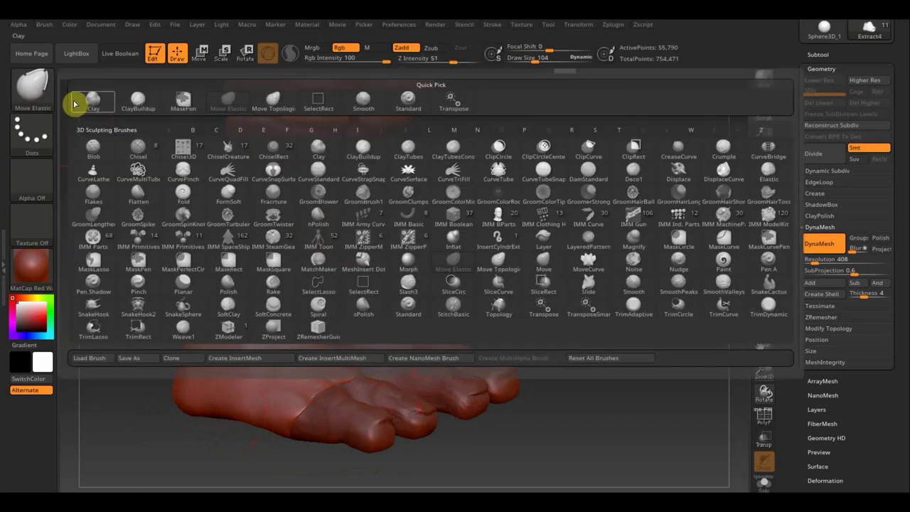
click(407, 100)
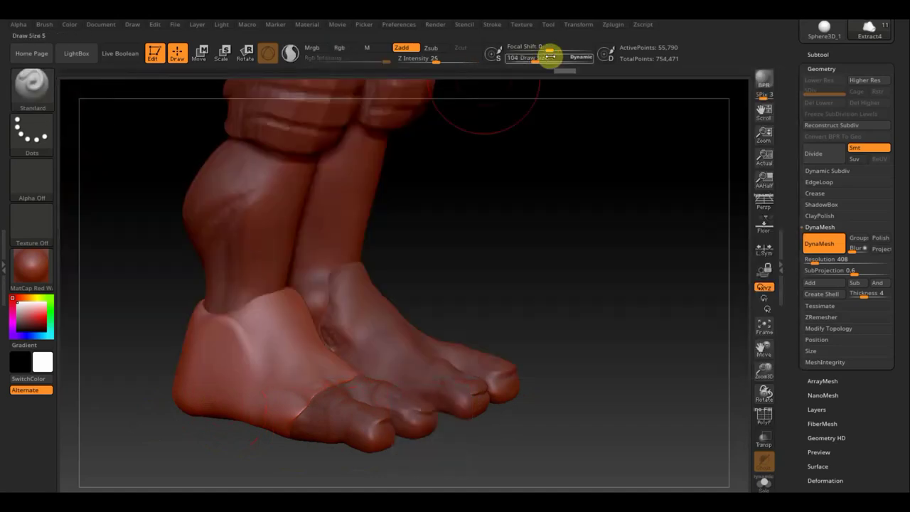
drag(536, 60, 519, 64)
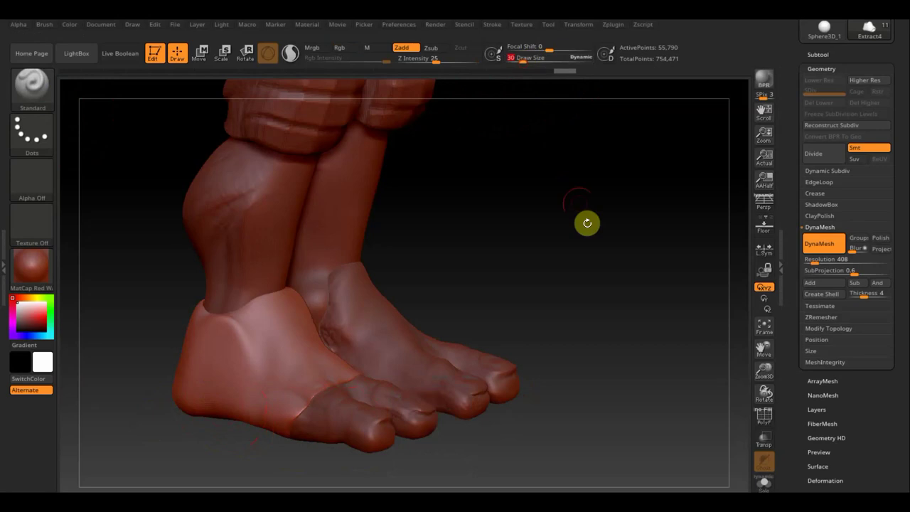
mouse_move(585, 219)
mouse_down()
mouse_move(552, 251)
mouse_move(563, 305)
mouse_move(552, 308)
mouse_up()
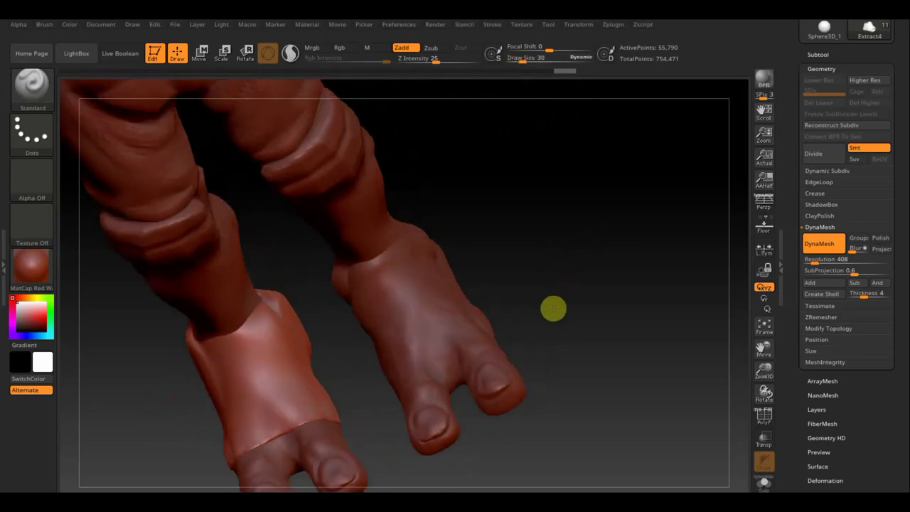
mouse_move(315, 322)
mouse_down()
mouse_move(304, 329)
mouse_move(317, 315)
mouse_move(290, 299)
mouse_up()
key(shift)
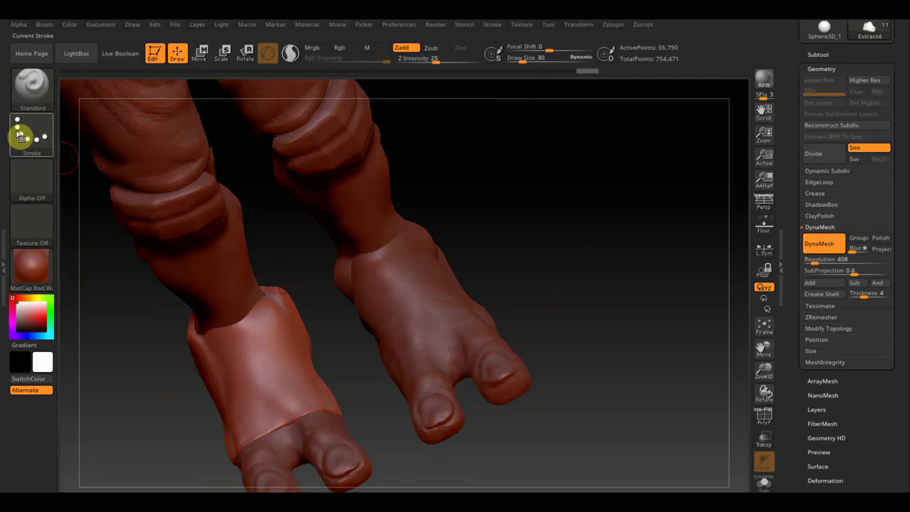
Step: Reshape the ankle cuff's top edge with a large Move Topological brush, checking from several angles
click(44, 85)
click(284, 104)
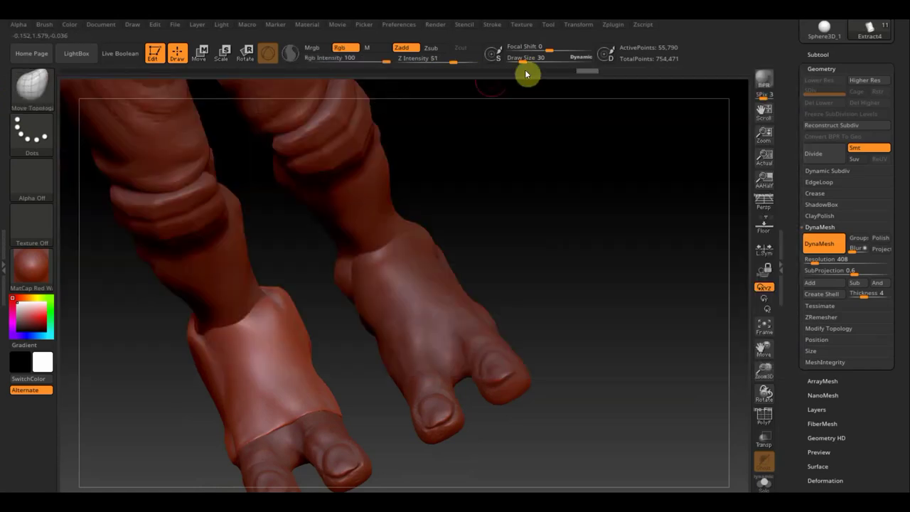
drag(523, 58, 537, 61)
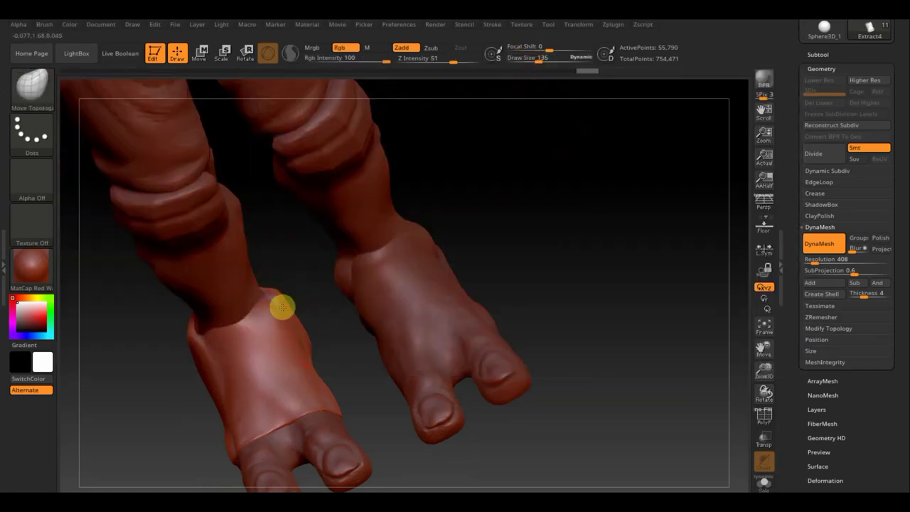
drag(282, 309, 294, 334)
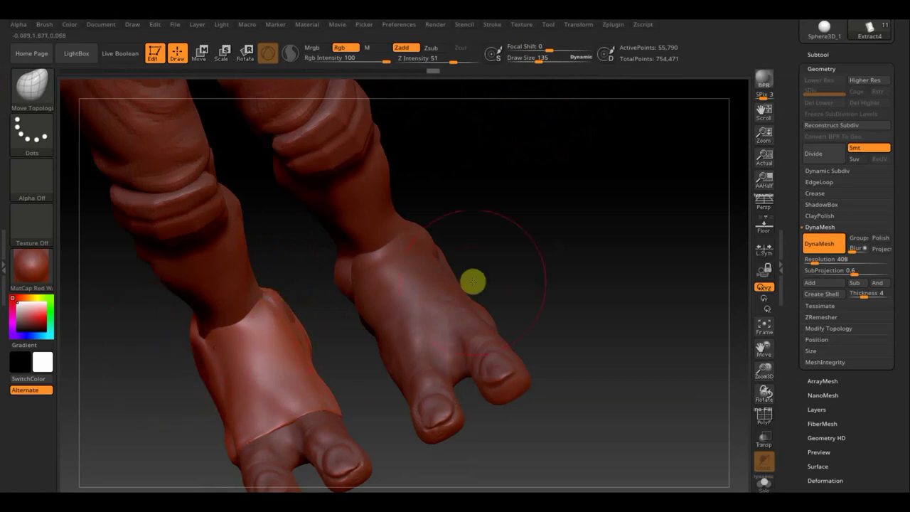
drag(528, 235, 534, 220)
drag(542, 290, 543, 290)
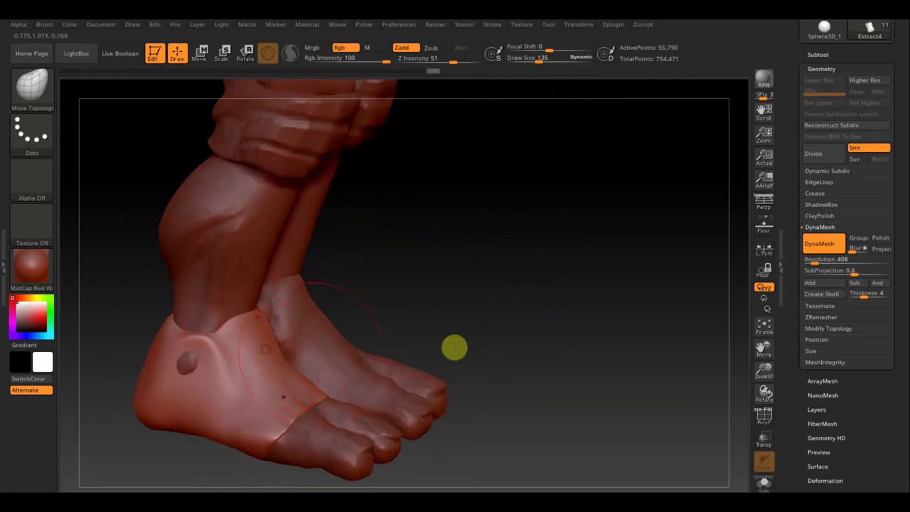
drag(492, 343, 527, 329)
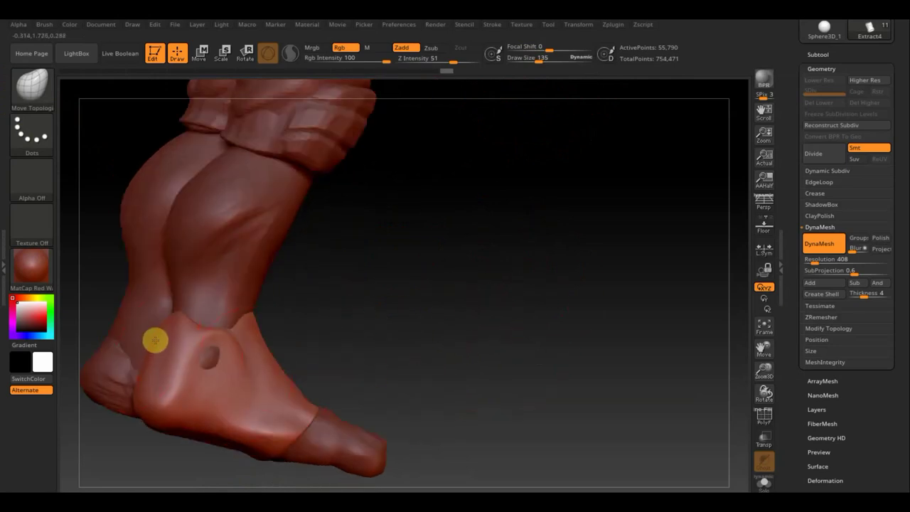
drag(412, 313, 455, 325)
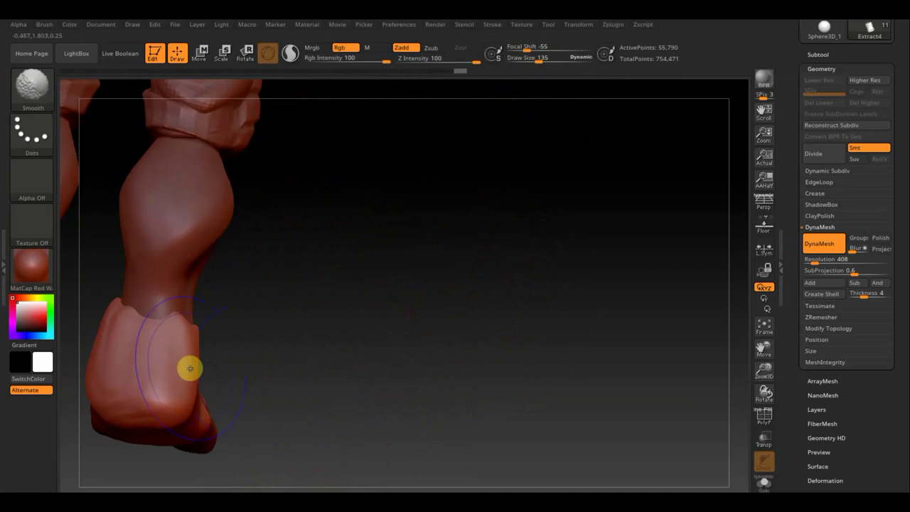
key(shift)
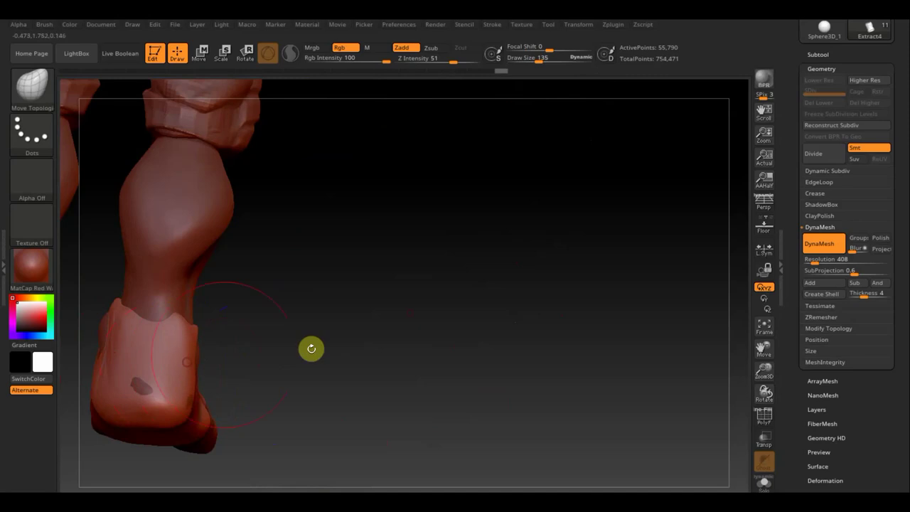
drag(352, 352, 229, 351)
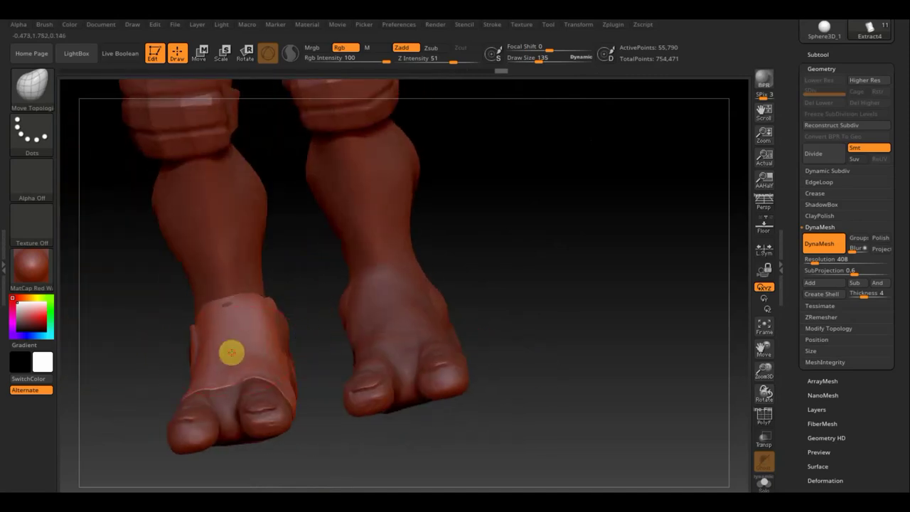
drag(459, 278, 536, 280)
Step: Select the PM3D_Sphere3D_1 body subtool, then undo twice
key(F1)
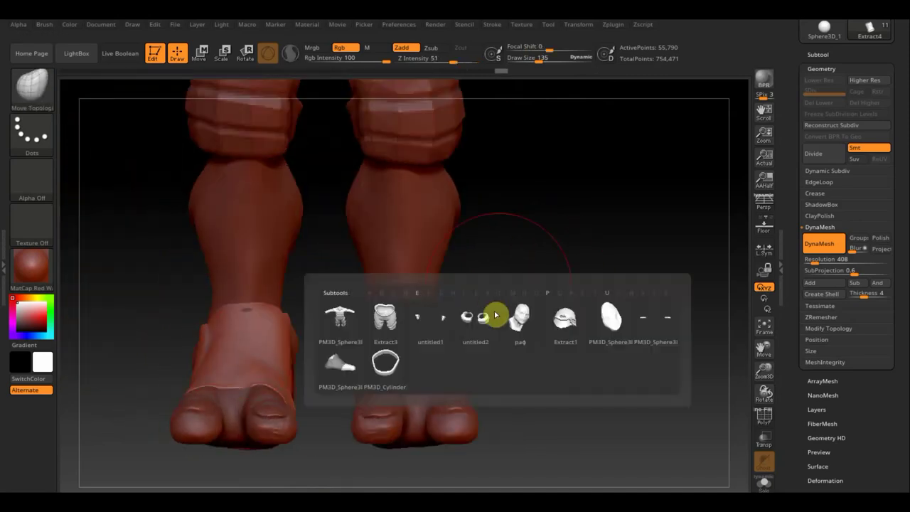
click(335, 320)
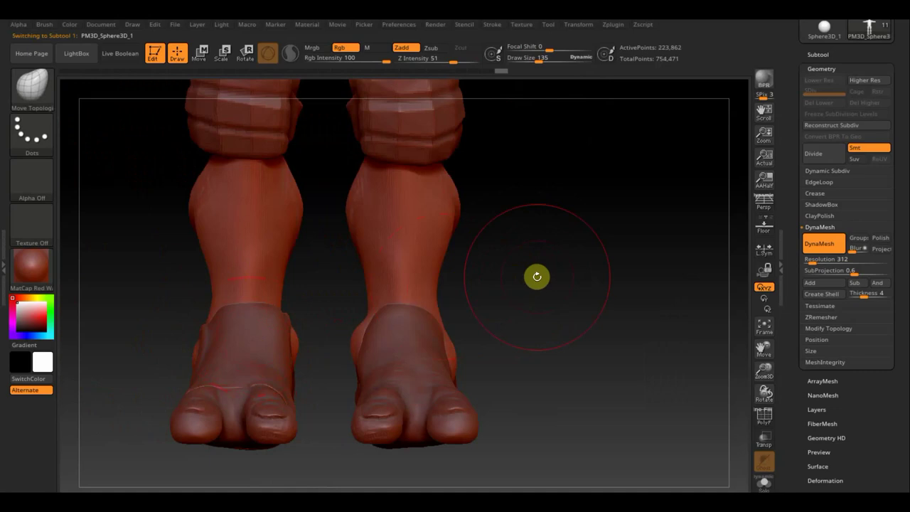
key(ctrl+z)
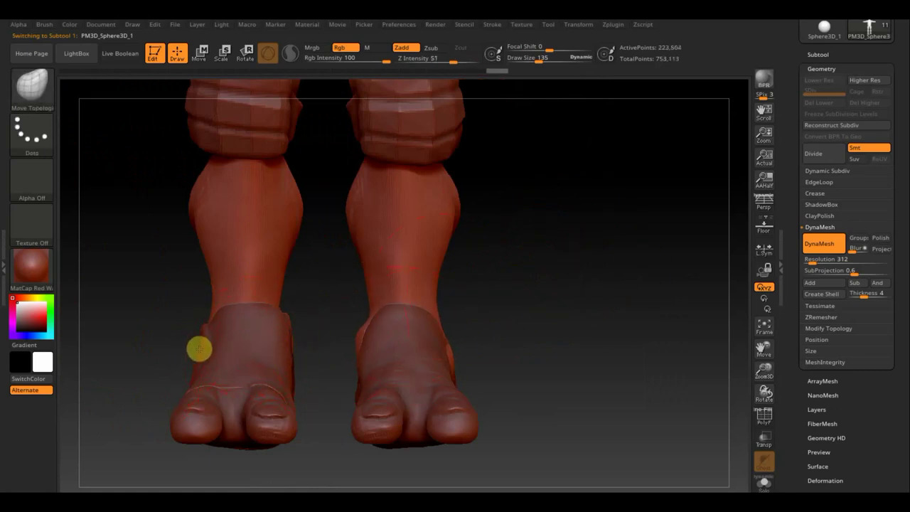
key(ctrl+z)
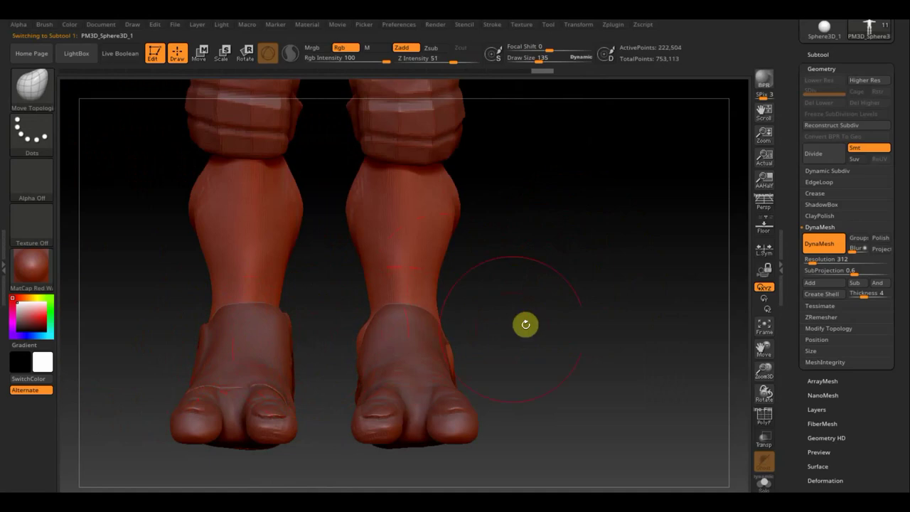
mouse_move(524, 323)
mouse_down()
mouse_move(581, 319)
mouse_move(568, 332)
mouse_up()
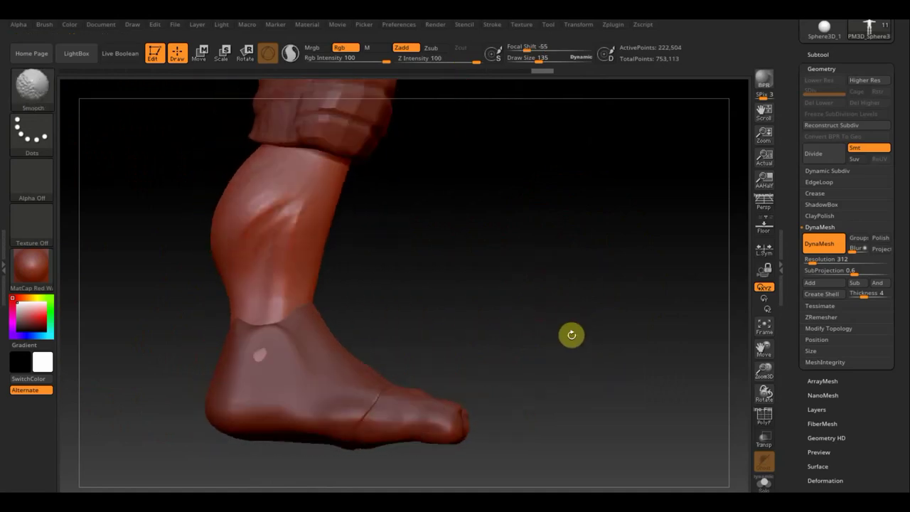
Step: Return to the Extract4 subtool and shrink the brush to size 28 in a three-quarter view
key(n)
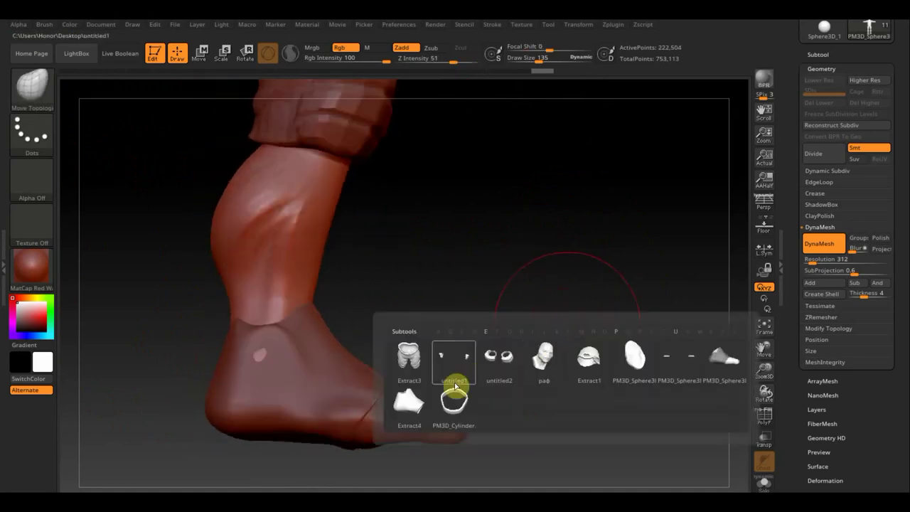
click(406, 401)
drag(504, 291, 455, 300)
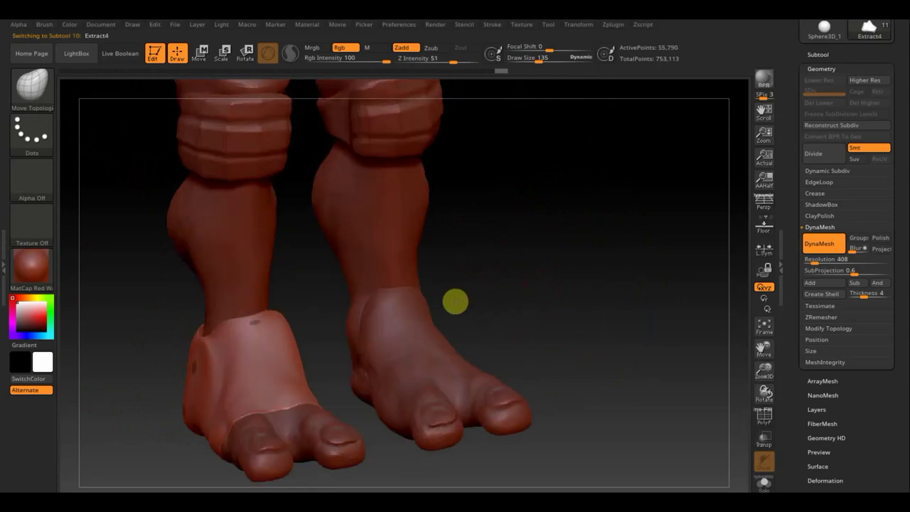
drag(536, 62, 529, 65)
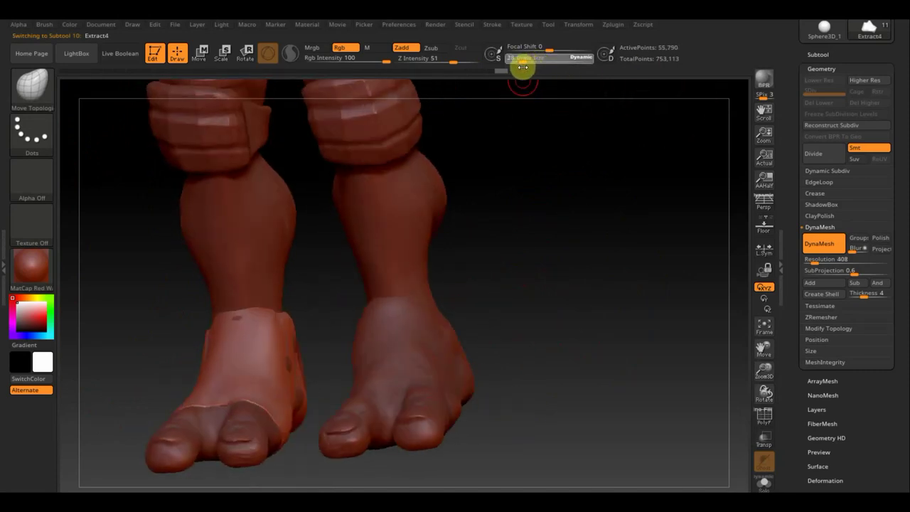
mouse_move(555, 292)
mouse_down()
mouse_move(542, 310)
mouse_move(288, 380)
mouse_up()
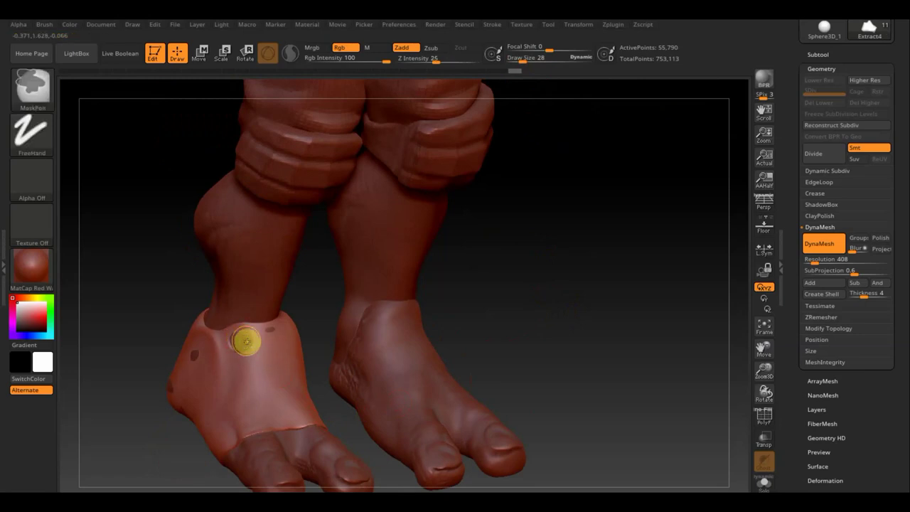
Step: Sculpt vertical folds and short creases on the left ankle front with ClayBuildup at size 42
click(37, 85)
click(158, 106)
drag(498, 62, 524, 57)
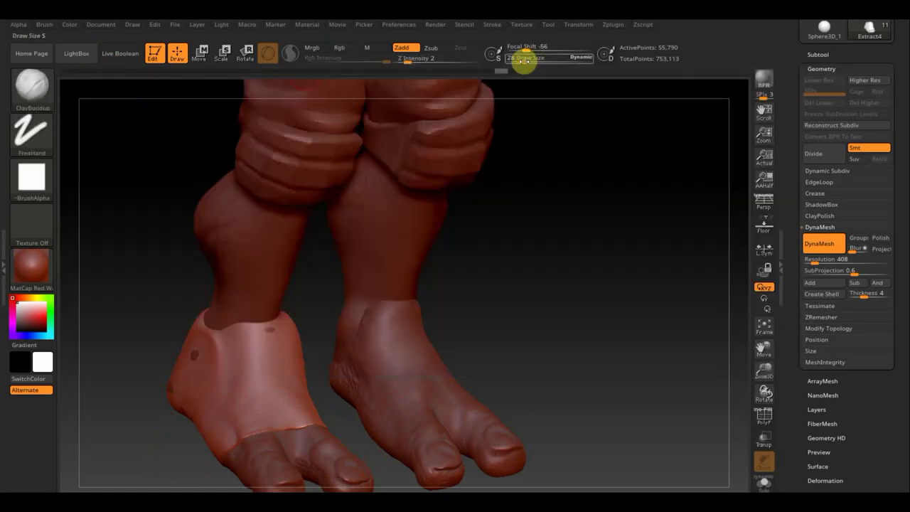
drag(533, 150, 563, 264)
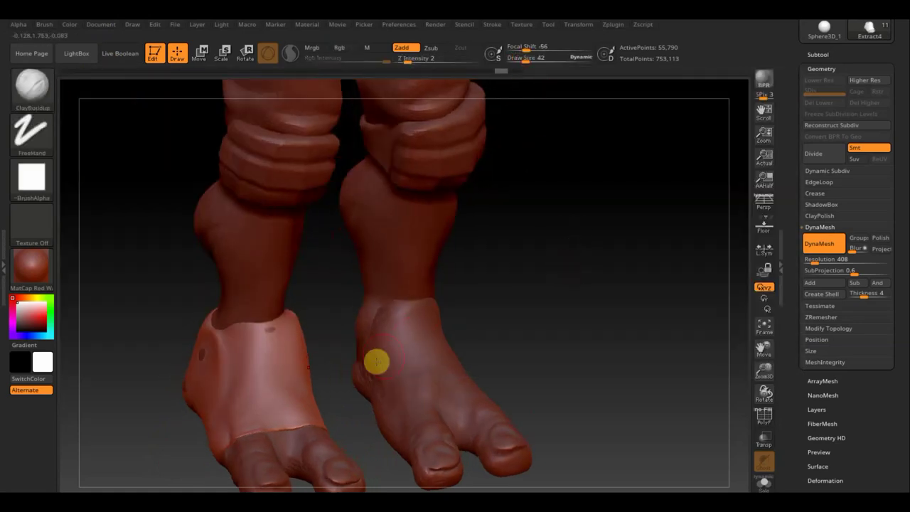
mouse_move(511, 342)
mouse_down()
mouse_move(538, 263)
mouse_move(585, 346)
mouse_up()
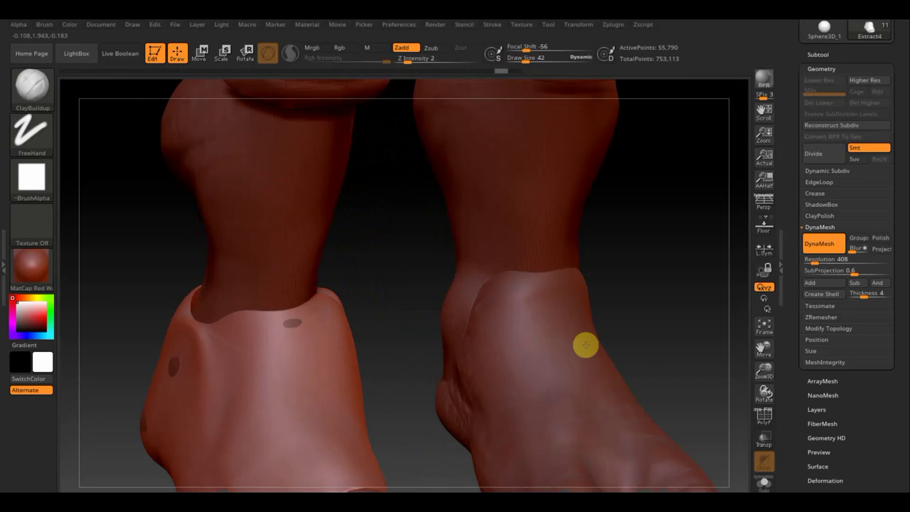
mouse_move(459, 319)
mouse_down()
mouse_move(436, 219)
mouse_move(260, 232)
mouse_move(294, 353)
mouse_up()
drag(263, 199, 275, 314)
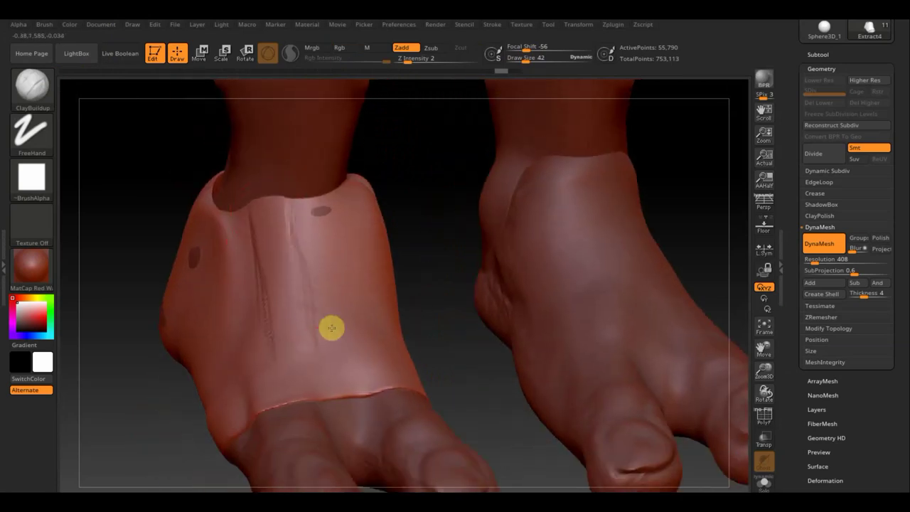
drag(349, 331, 322, 333)
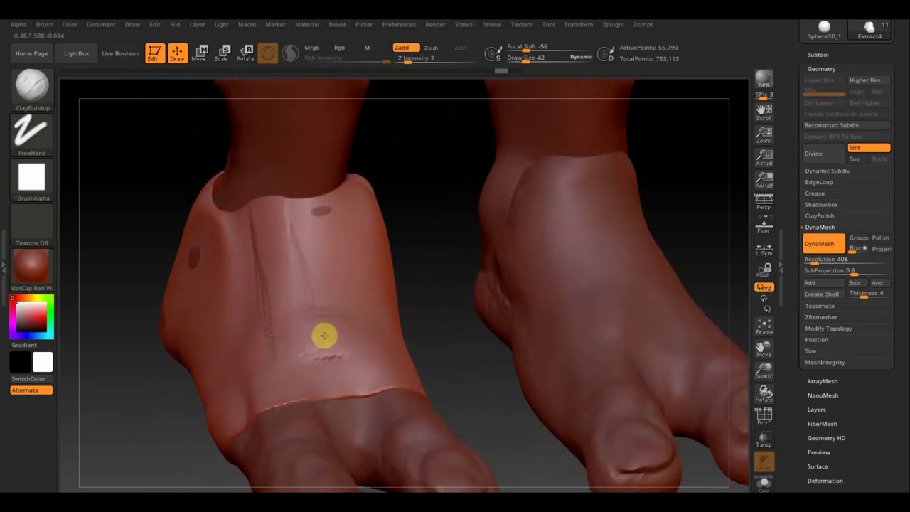
mouse_move(344, 224)
mouse_down()
mouse_move(334, 209)
mouse_move(341, 264)
mouse_up()
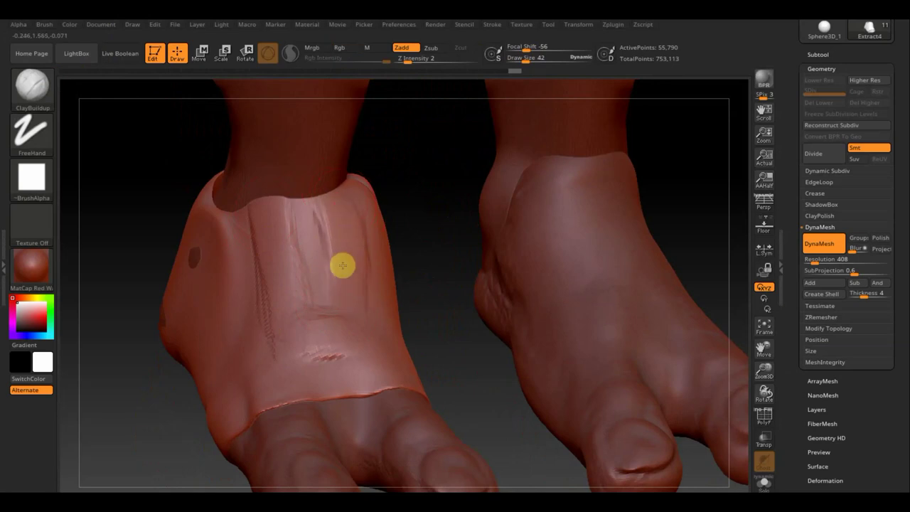
drag(337, 209, 336, 192)
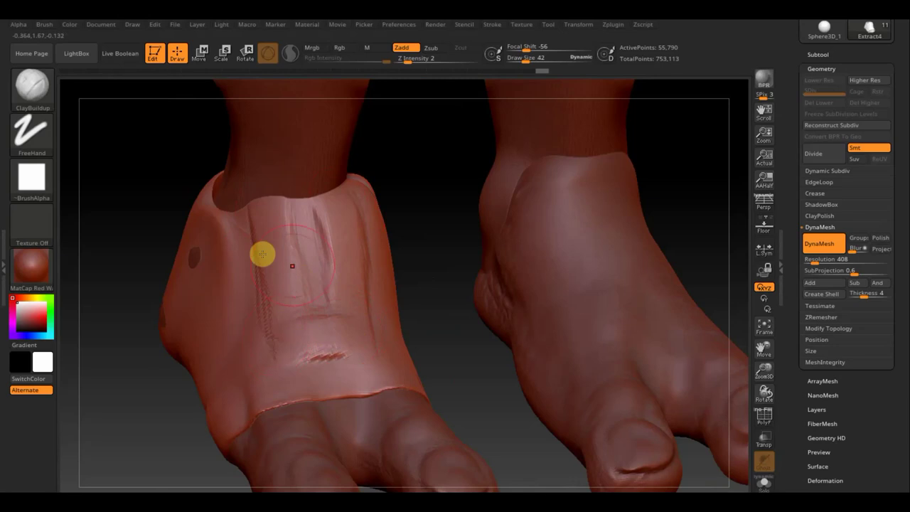
Step: At brush size 30, dab and hatch the upper-left ankle, then smooth the marks
click(524, 58)
text(30)
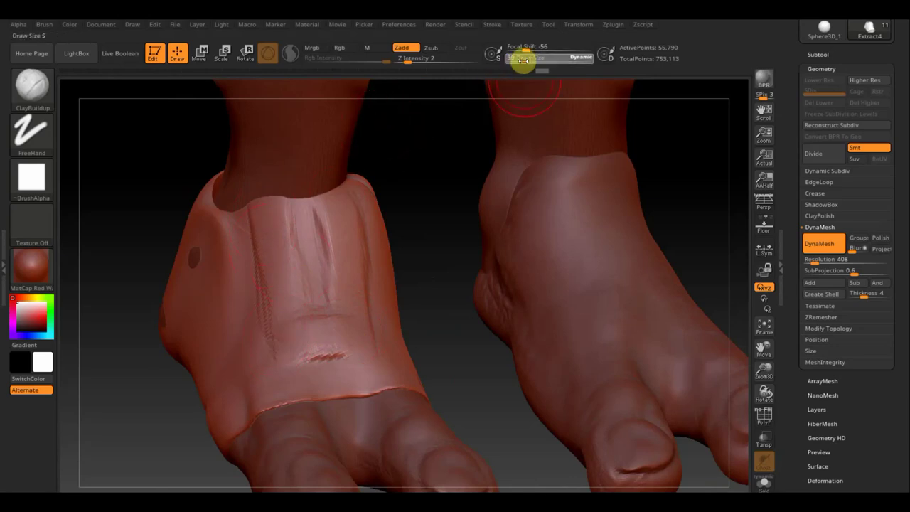
key(Return)
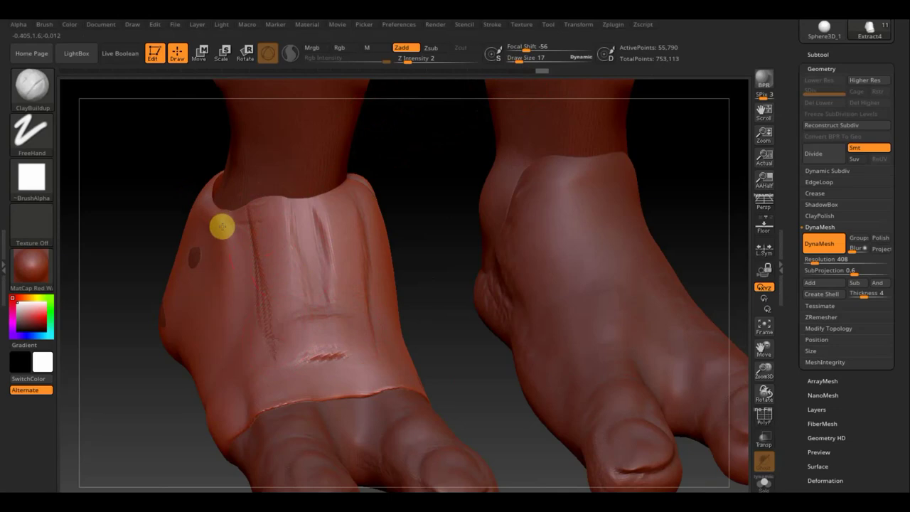
click(239, 228)
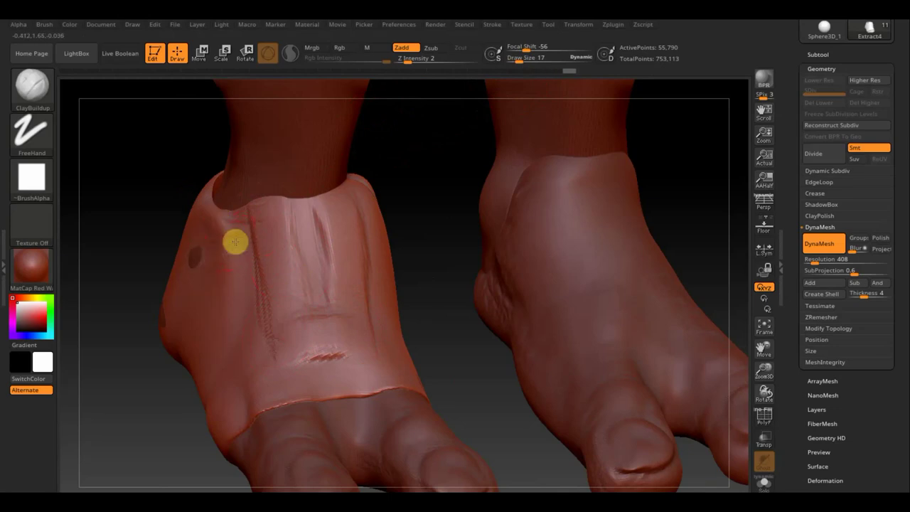
mouse_move(249, 221)
mouse_down()
mouse_move(203, 251)
mouse_move(235, 178)
mouse_move(223, 287)
mouse_move(239, 223)
mouse_move(259, 313)
mouse_up()
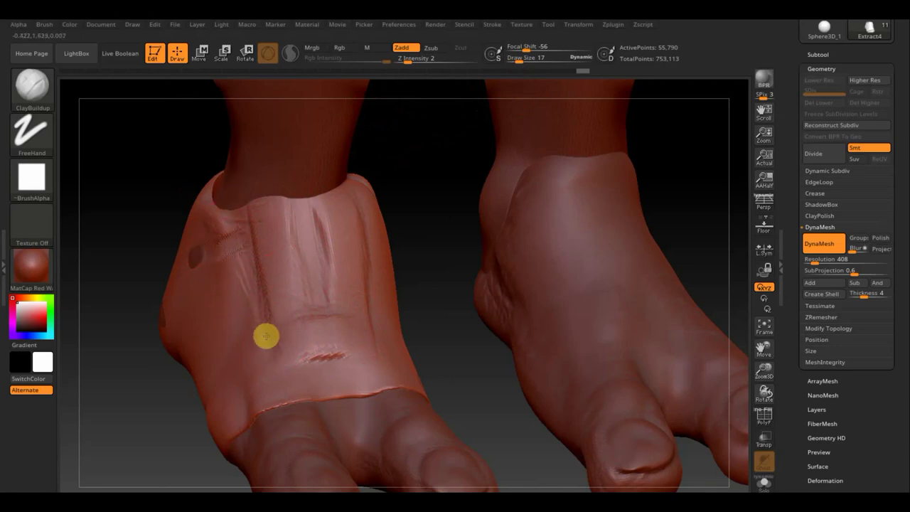
mouse_move(299, 355)
shift+mouse_down()
mouse_move(365, 363)
mouse_move(306, 377)
mouse_move(370, 376)
shift+mouse_up()
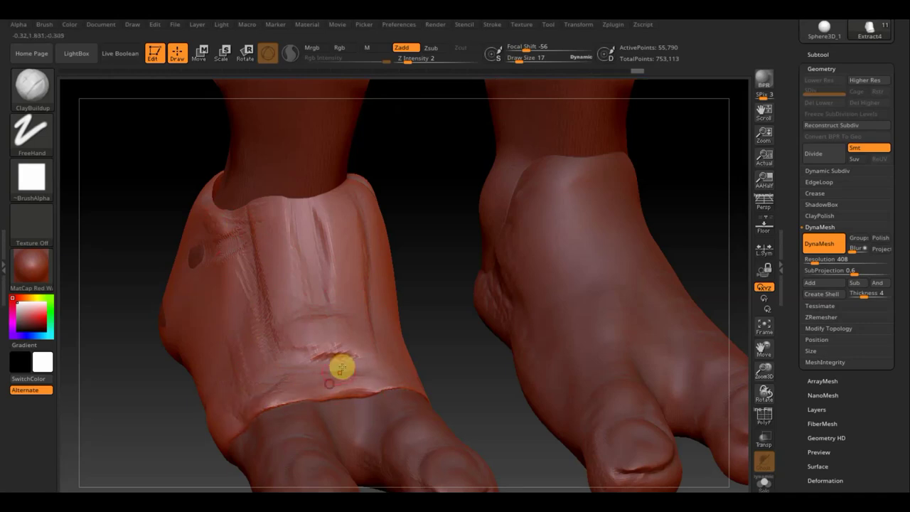
Step: Add a serrated crease and two small dents, then smooth the groove down the ankle front
mouse_move(355, 345)
mouse_down()
mouse_move(296, 356)
mouse_move(325, 351)
mouse_up()
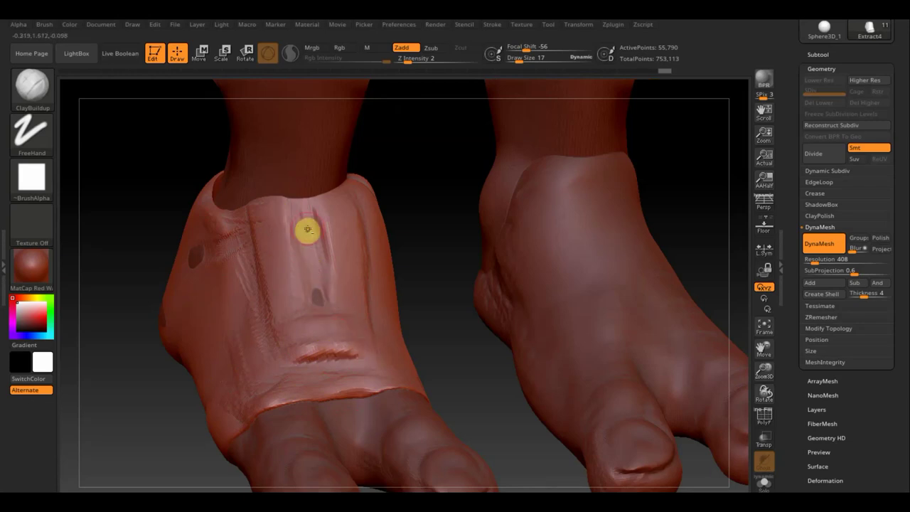
alt+click(309, 212)
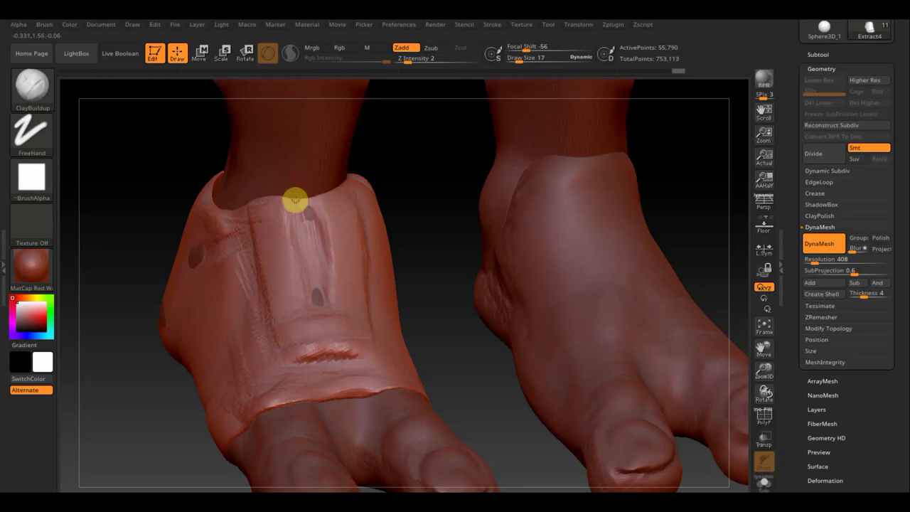
alt+click(303, 214)
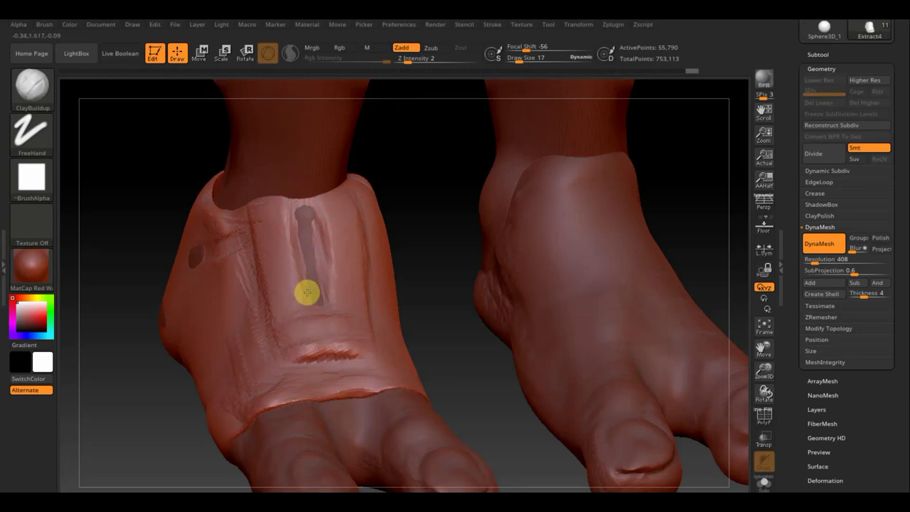
shift+drag(306, 291, 291, 187)
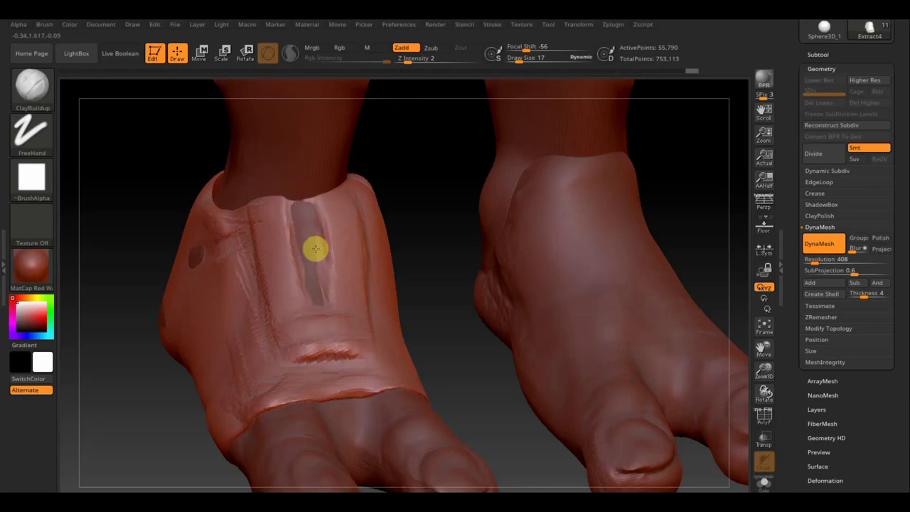
mouse_move(323, 285)
shift+mouse_down()
mouse_move(315, 292)
mouse_move(323, 277)
mouse_move(327, 304)
shift+mouse_up()
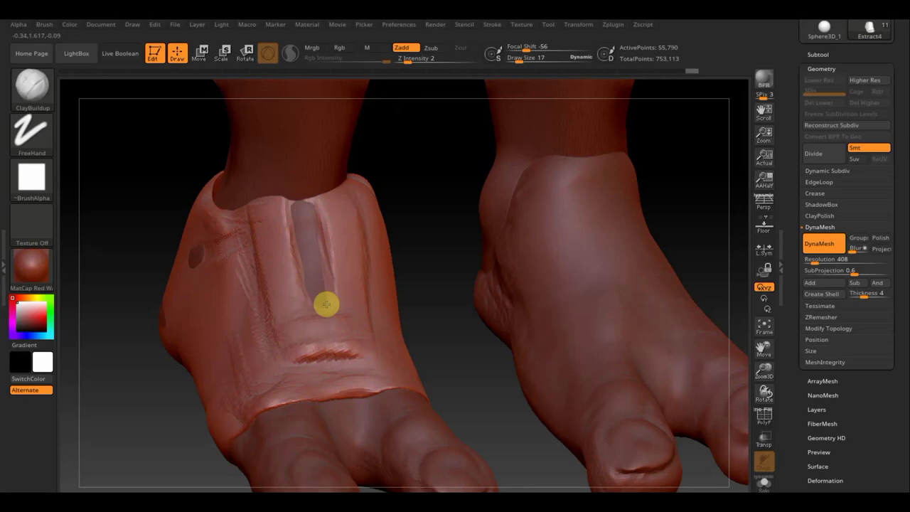
mouse_move(270, 309)
shift+mouse_down()
mouse_move(288, 185)
mouse_move(244, 213)
mouse_move(248, 266)
mouse_move(215, 243)
mouse_move(235, 216)
shift+mouse_up()
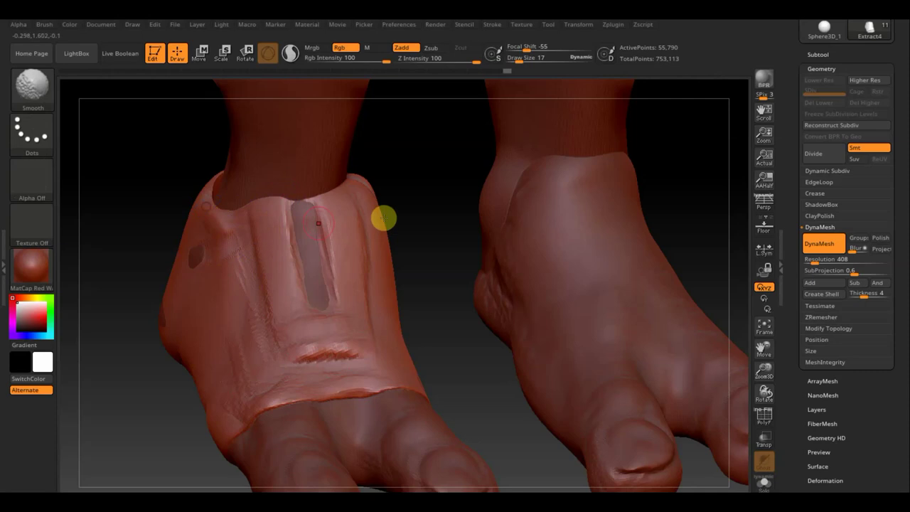
mouse_move(384, 217)
shift+mouse_down()
mouse_move(361, 217)
mouse_move(370, 187)
mouse_move(369, 197)
shift+mouse_up()
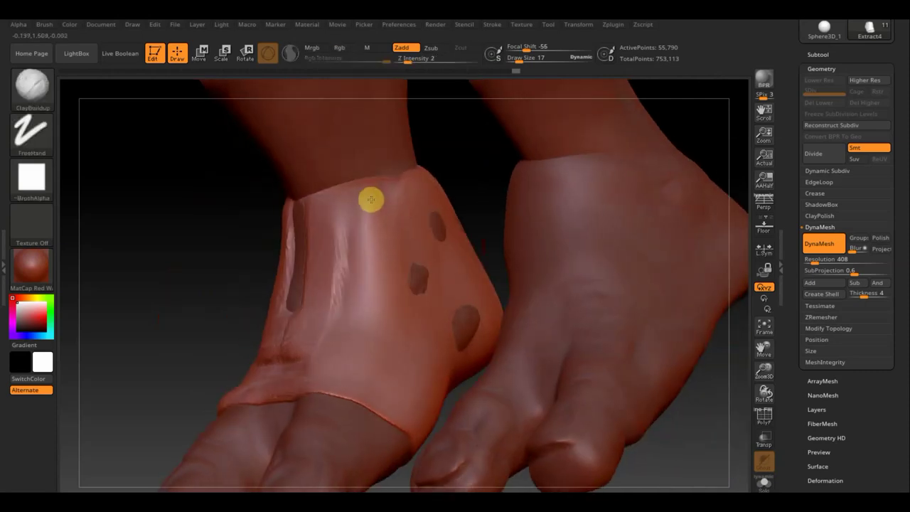
Step: Carve a ridge and curved grooves across the ankle with the Standard brush
click(31, 84)
click(406, 95)
drag(519, 63, 513, 61)
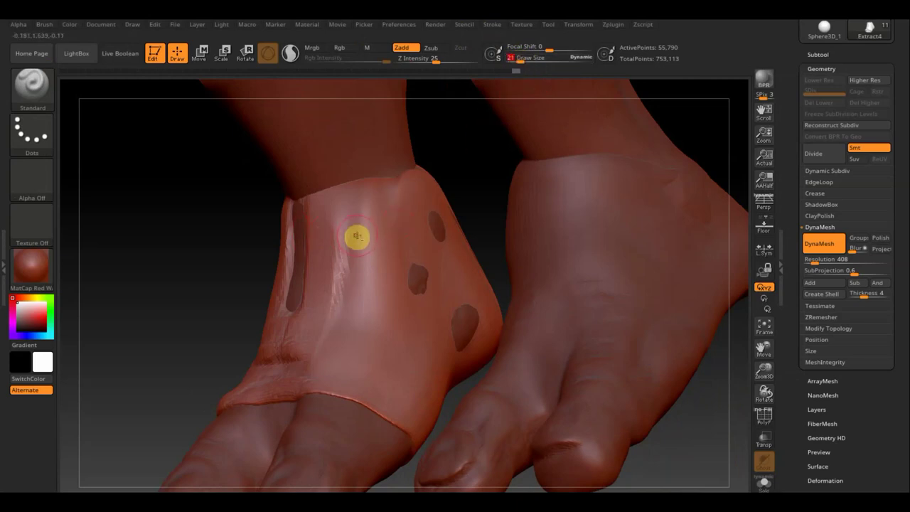
drag(353, 234, 420, 205)
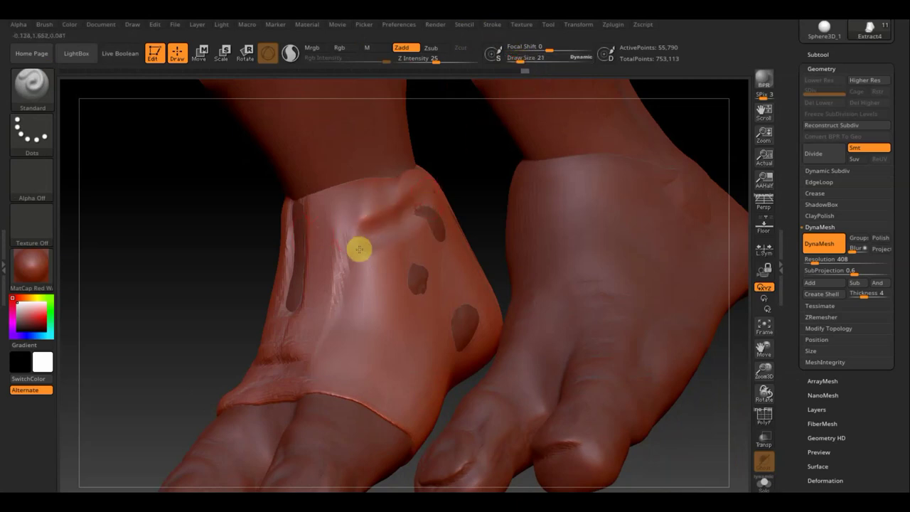
mouse_move(432, 244)
mouse_down()
mouse_move(377, 324)
mouse_move(408, 310)
mouse_move(356, 329)
mouse_up()
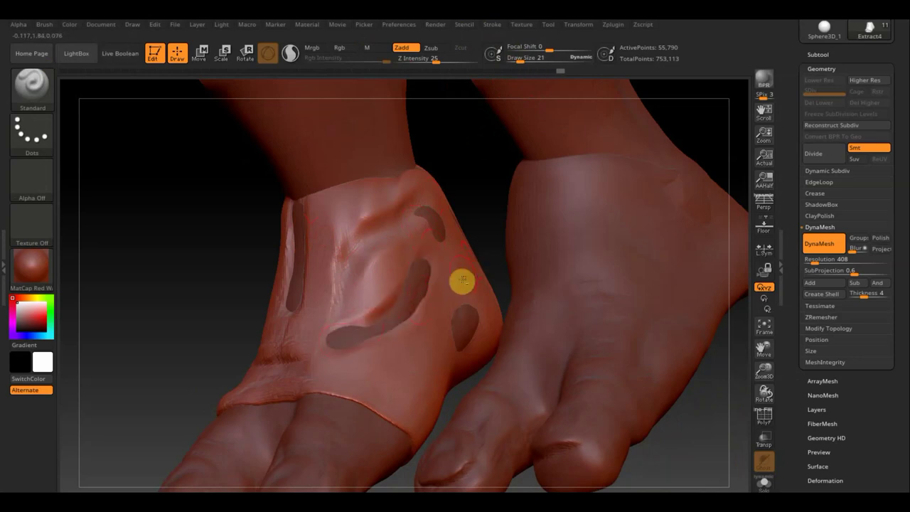
mouse_move(451, 297)
mouse_down()
mouse_move(460, 269)
mouse_move(432, 339)
mouse_move(408, 360)
mouse_up()
mouse_move(429, 391)
mouse_down()
mouse_move(316, 363)
mouse_move(416, 362)
mouse_move(353, 329)
mouse_move(406, 245)
mouse_move(379, 311)
mouse_move(457, 240)
mouse_move(391, 351)
mouse_move(403, 344)
mouse_move(421, 188)
mouse_move(337, 207)
mouse_move(400, 184)
mouse_move(362, 225)
mouse_move(353, 269)
mouse_up()
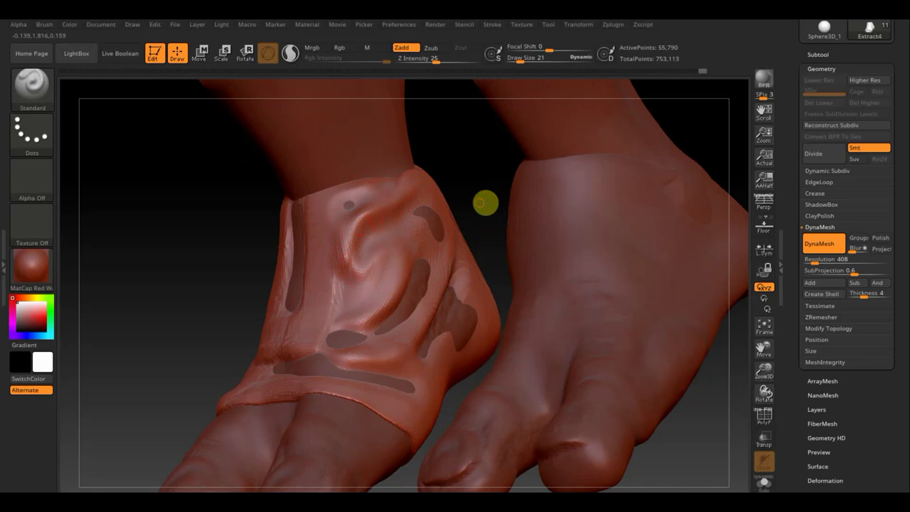
Step: Deepen the dent below the ankle, reshape the lower heel, and lower sculpt depth to 14
mouse_move(485, 201)
mouse_down()
mouse_move(513, 192)
mouse_move(450, 267)
mouse_move(507, 253)
mouse_move(501, 260)
mouse_up()
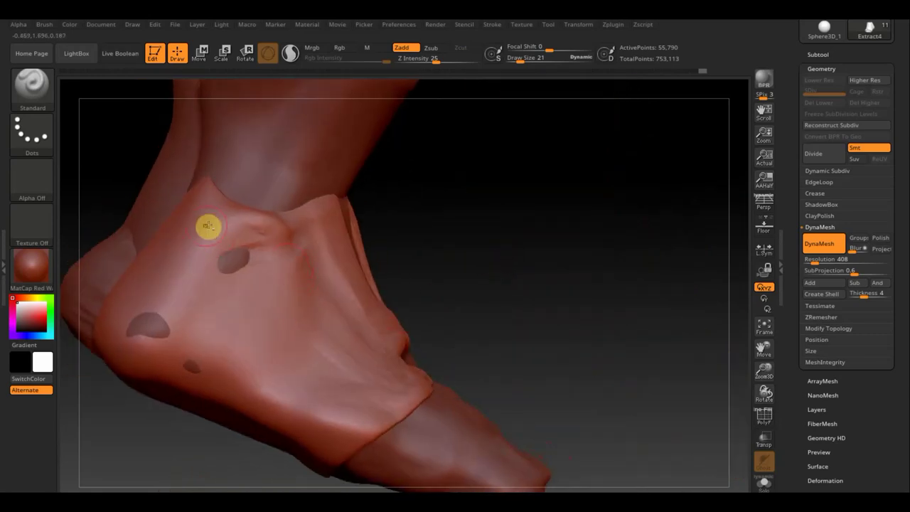
mouse_move(182, 210)
mouse_down()
mouse_move(233, 239)
mouse_move(199, 250)
mouse_move(209, 313)
mouse_move(305, 320)
mouse_move(258, 310)
mouse_move(294, 294)
mouse_move(313, 320)
mouse_move(264, 314)
mouse_move(194, 260)
mouse_move(234, 309)
mouse_move(152, 308)
mouse_move(211, 351)
mouse_move(333, 398)
mouse_move(405, 393)
mouse_move(329, 452)
mouse_move(390, 405)
mouse_move(250, 420)
mouse_move(371, 388)
mouse_up()
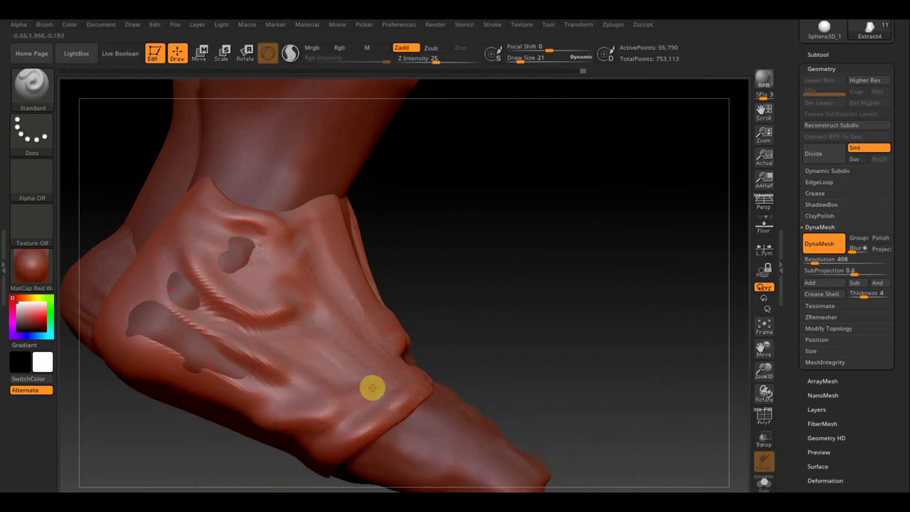
mouse_move(368, 350)
mouse_down()
mouse_move(246, 400)
mouse_move(346, 357)
mouse_move(278, 386)
mouse_move(157, 381)
mouse_move(248, 388)
mouse_move(138, 349)
mouse_move(355, 370)
mouse_move(234, 416)
mouse_up()
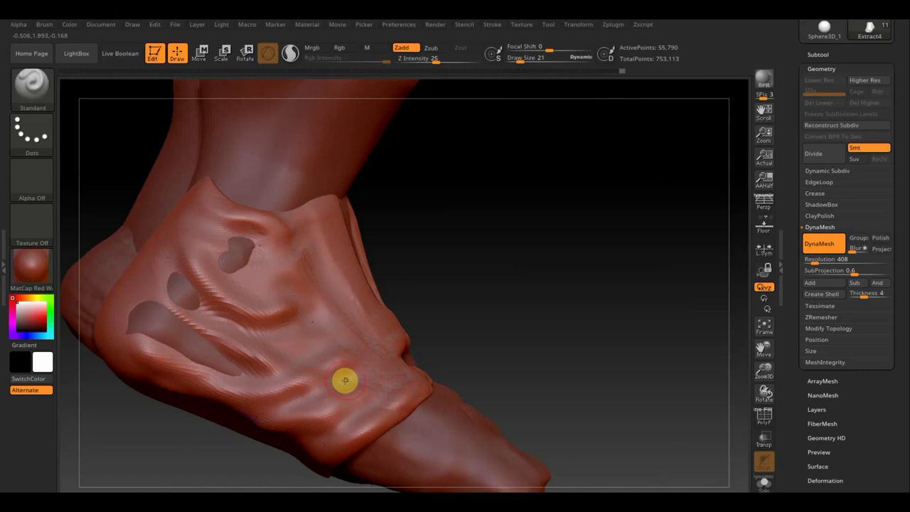
mouse_move(345, 380)
mouse_down()
mouse_move(290, 408)
mouse_move(321, 395)
mouse_up()
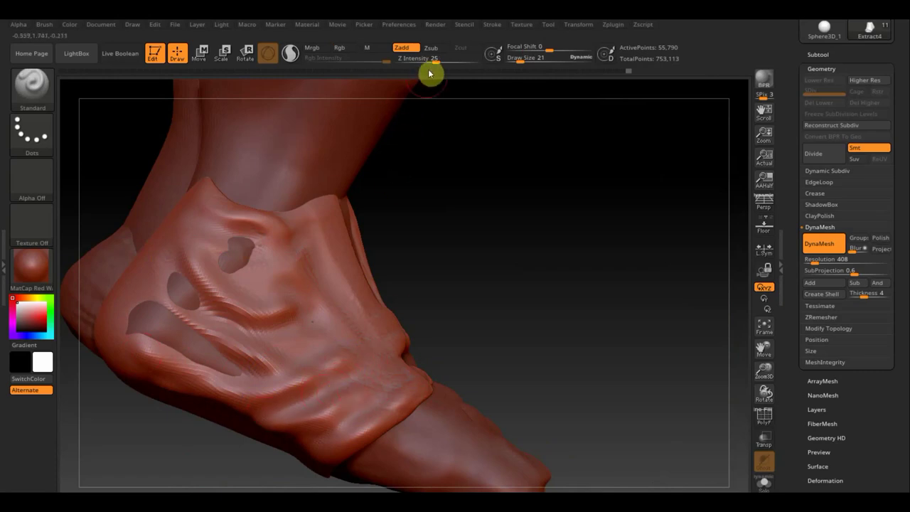
drag(435, 61, 426, 62)
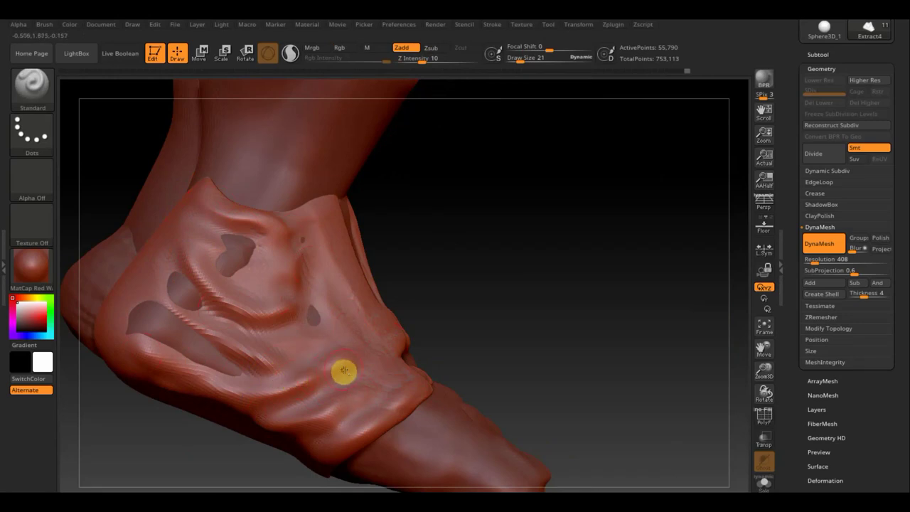
Step: Smooth the lower cuff folds and the shoe around the ankle holes down to the heel
key(shift)
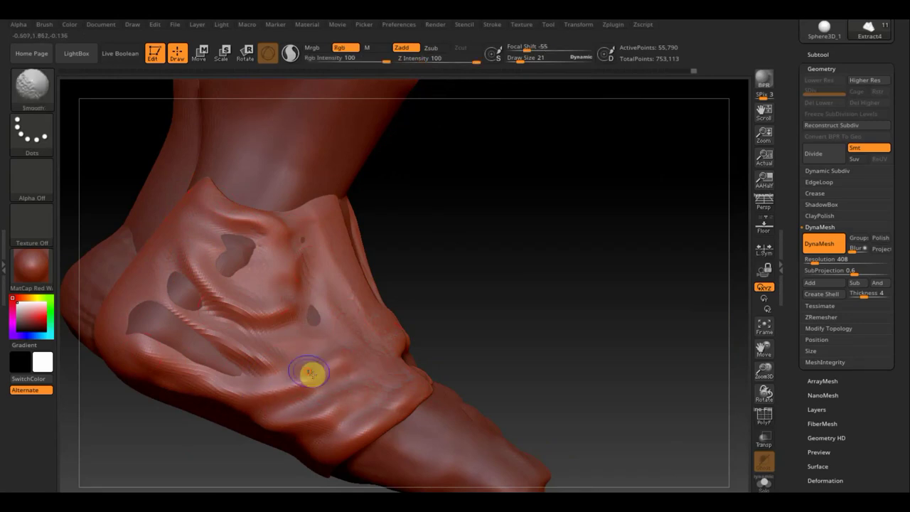
shift+drag(405, 394, 351, 428)
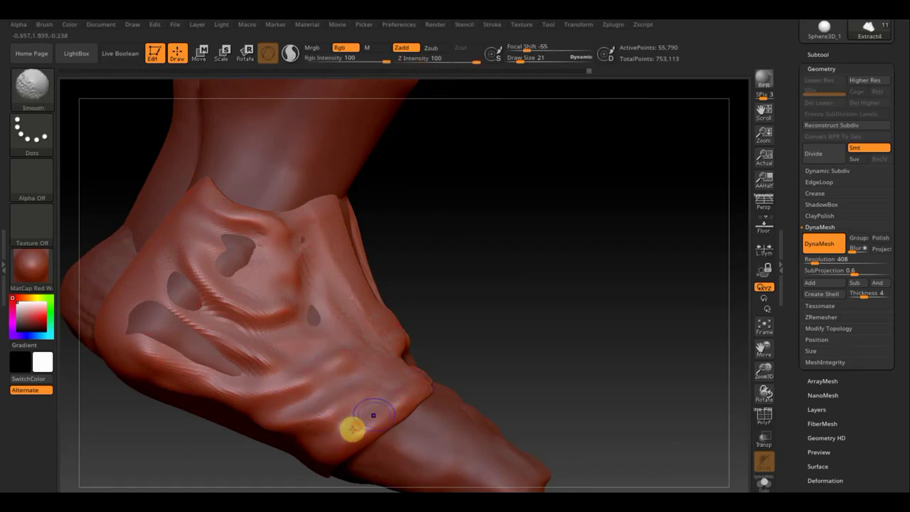
shift+drag(271, 262, 191, 359)
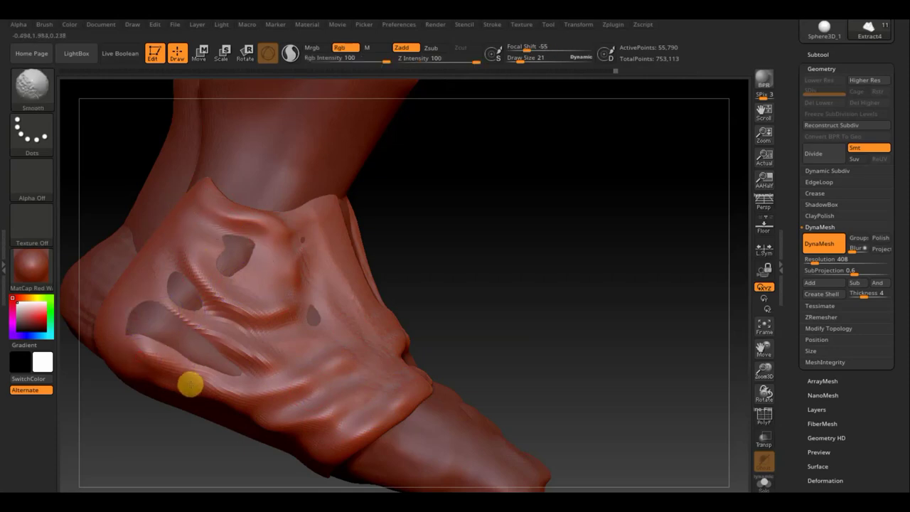
drag(502, 251, 454, 280)
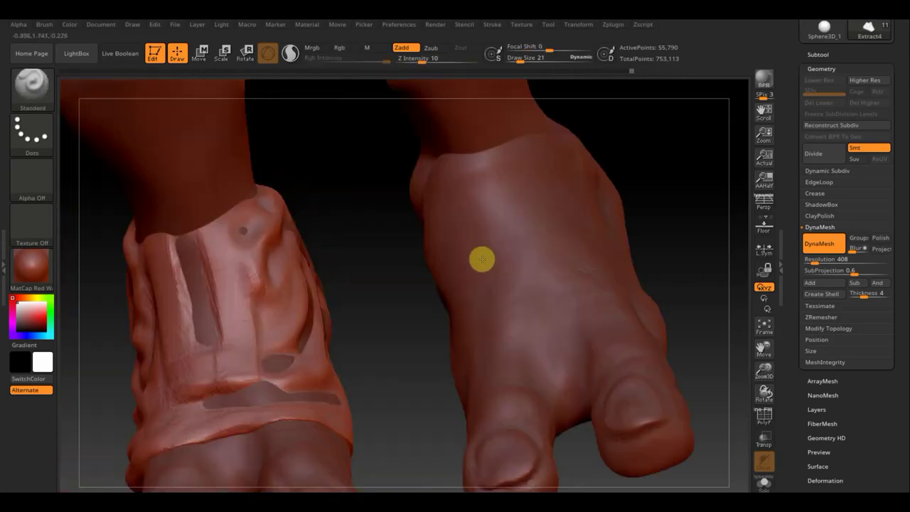
shift+drag(322, 335, 313, 272)
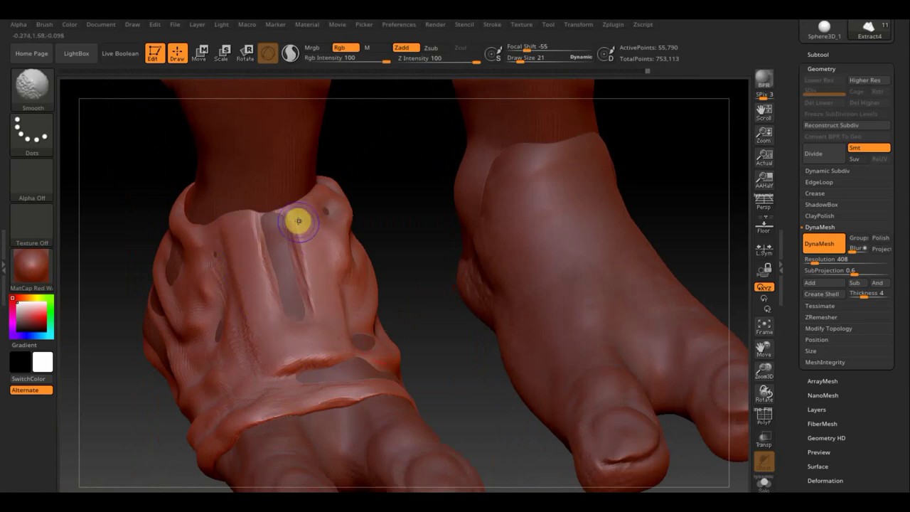
mouse_move(298, 221)
shift+mouse_down()
mouse_move(339, 360)
mouse_move(294, 386)
shift+mouse_up()
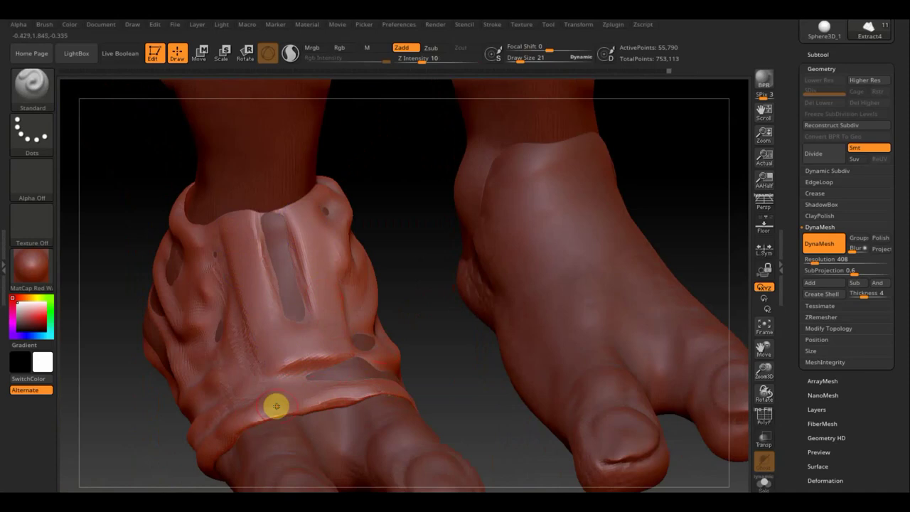
mouse_move(416, 289)
mouse_down()
mouse_move(433, 254)
mouse_move(334, 226)
mouse_up()
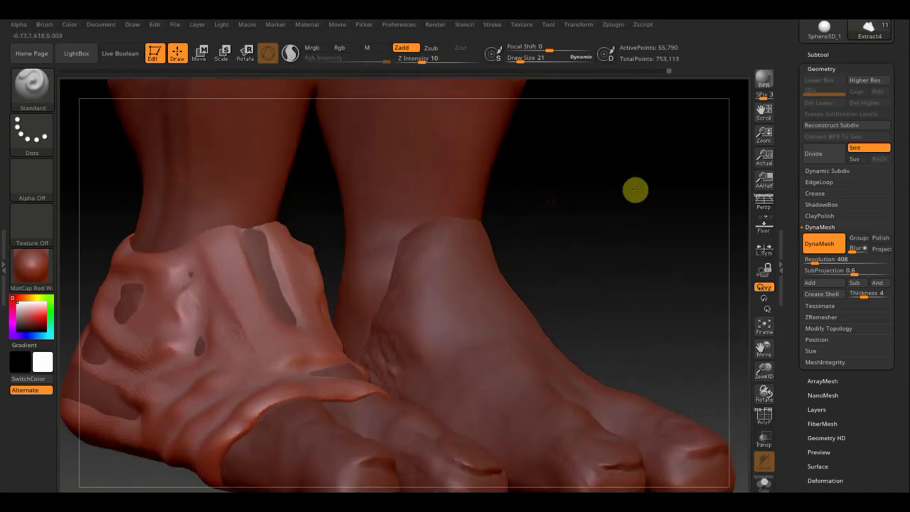
drag(635, 189, 670, 178)
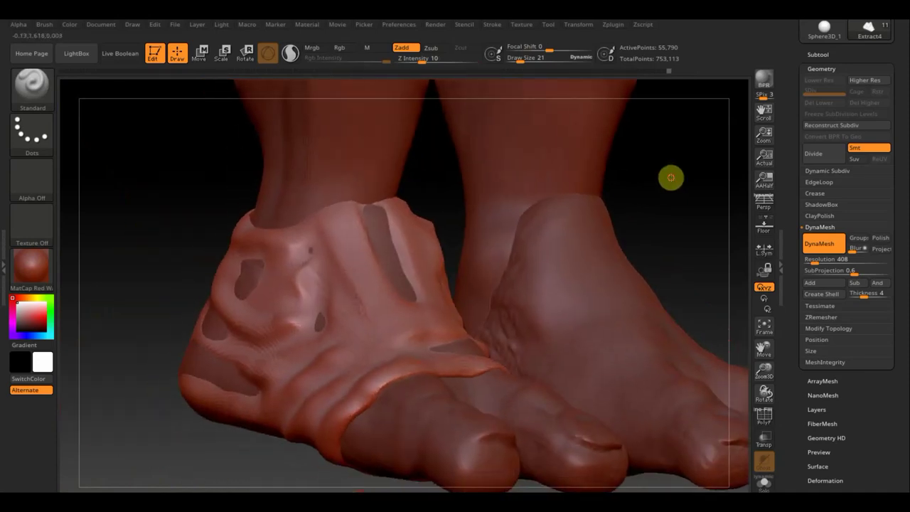
Step: Pull the shoe mesh around the ankle hole with the Move Elastic brush
click(30, 82)
click(241, 104)
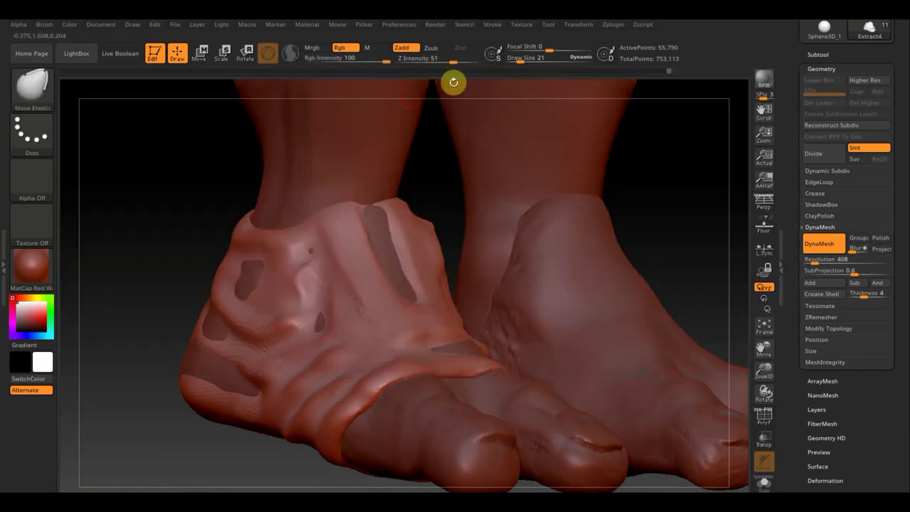
drag(515, 62, 526, 65)
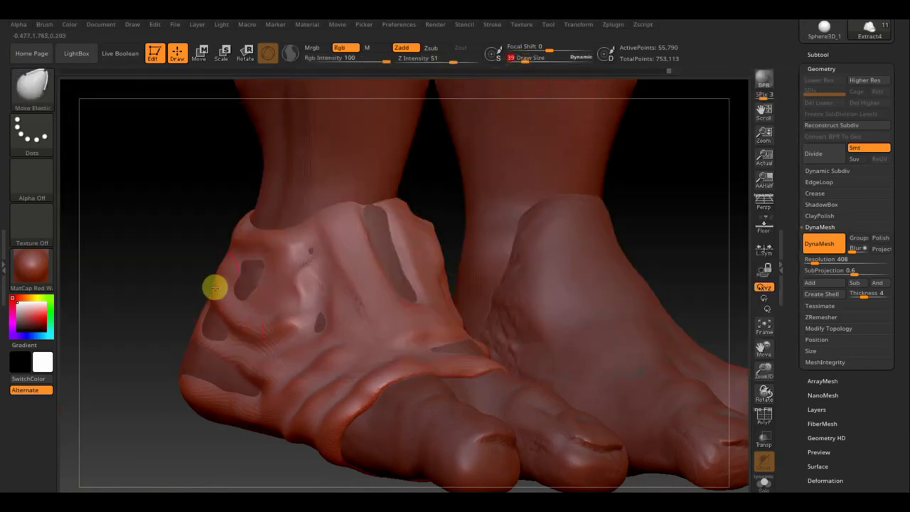
drag(218, 286, 243, 297)
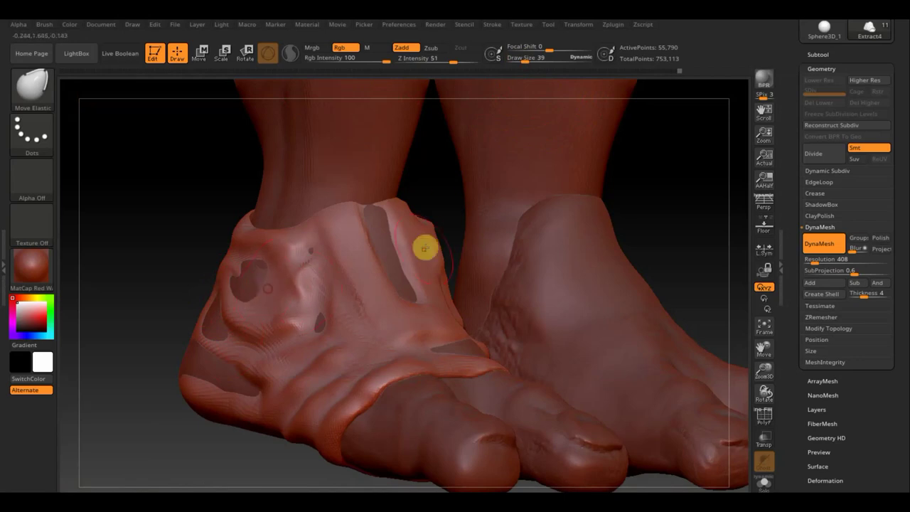
drag(443, 187, 424, 191)
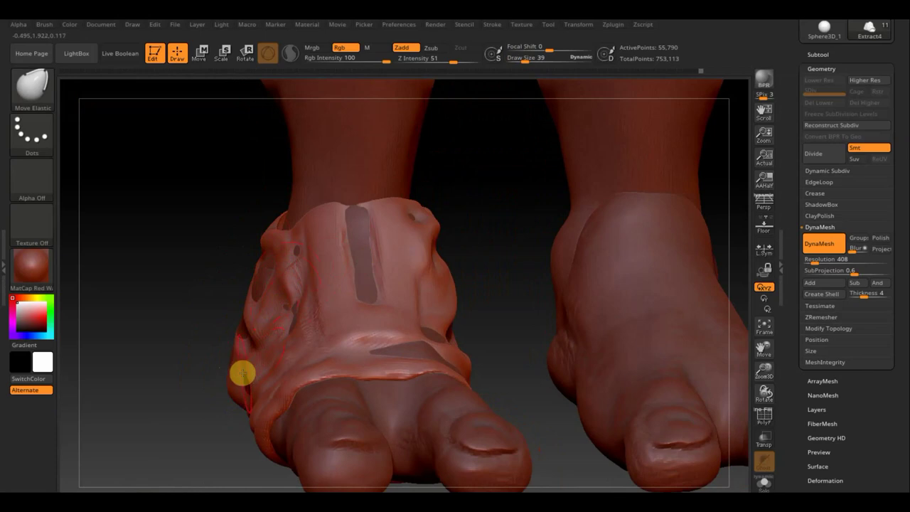
drag(513, 289, 502, 289)
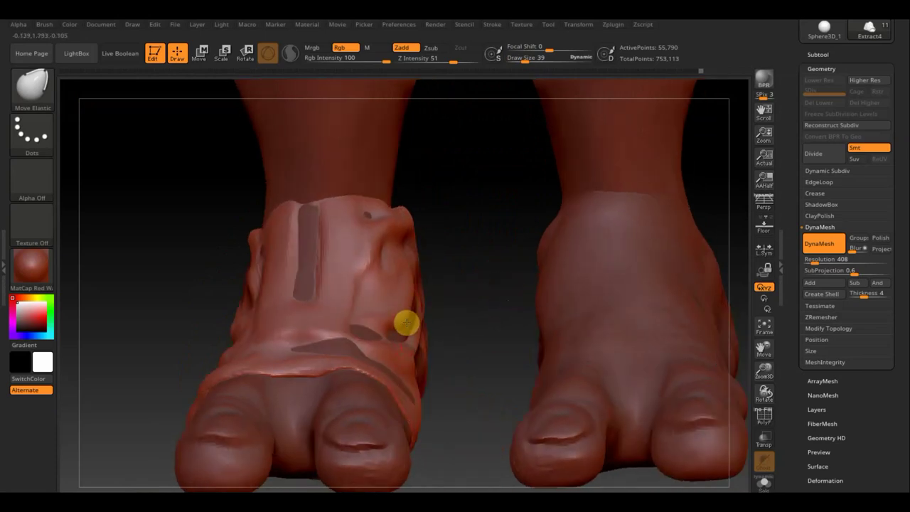
Step: At size 90, push the ankle groove, pull out the upper ankle and reshape the heel strap edge
drag(524, 58, 530, 57)
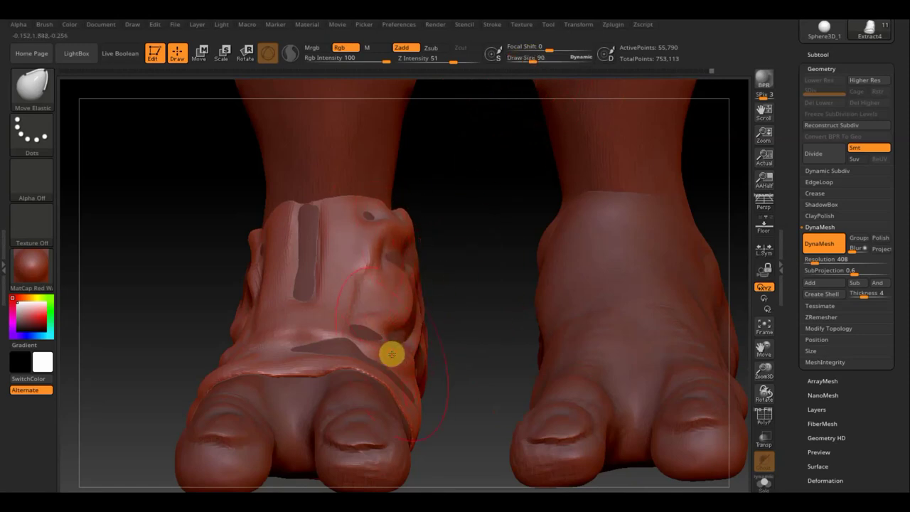
drag(391, 349, 391, 355)
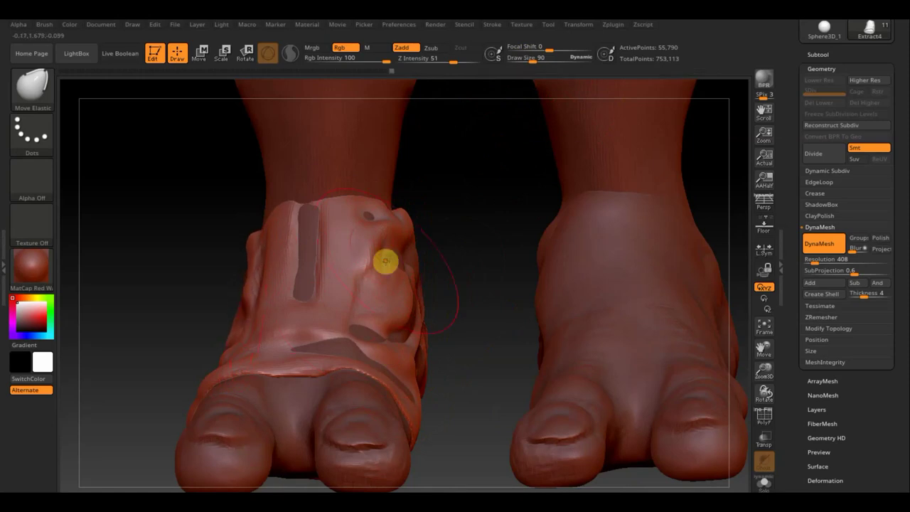
drag(392, 230, 393, 237)
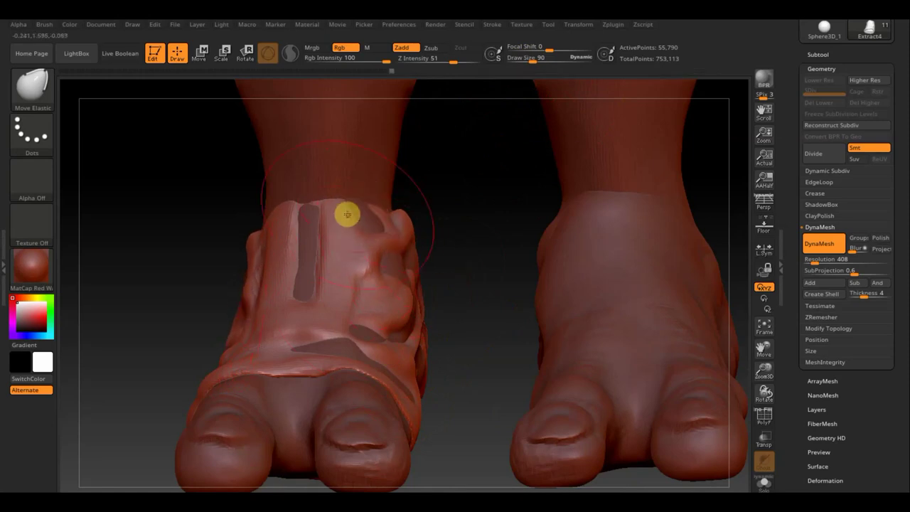
mouse_move(191, 227)
mouse_down()
mouse_move(254, 230)
mouse_move(219, 282)
mouse_up()
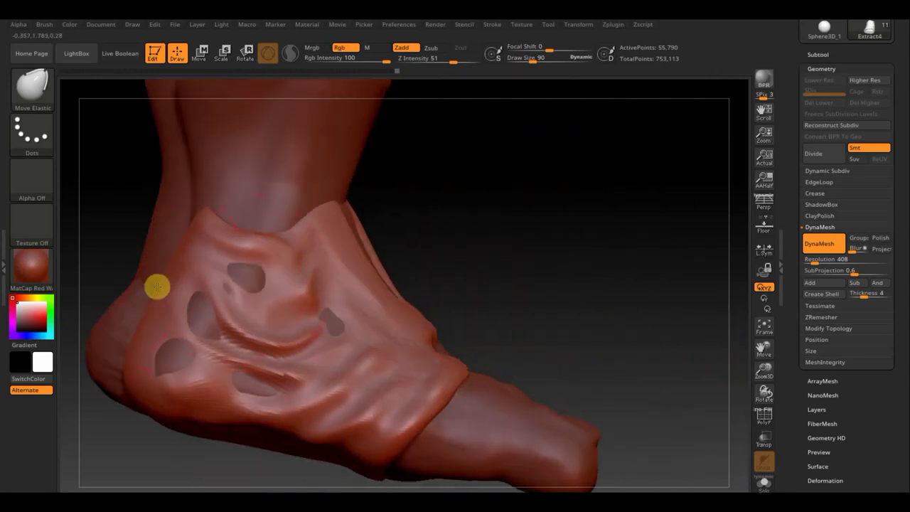
drag(158, 286, 164, 288)
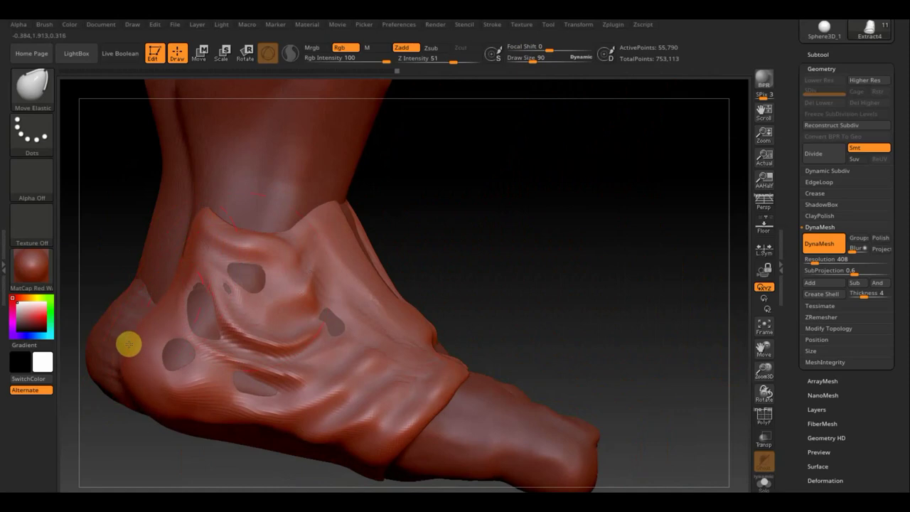
drag(532, 239, 539, 239)
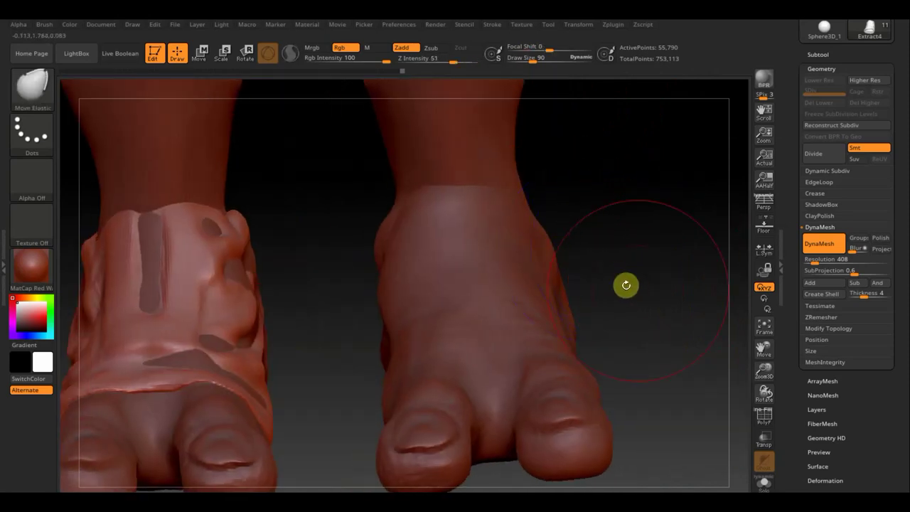
Step: Make PM3D_Sphere3D_1 the active subtool
key(n)
click(458, 313)
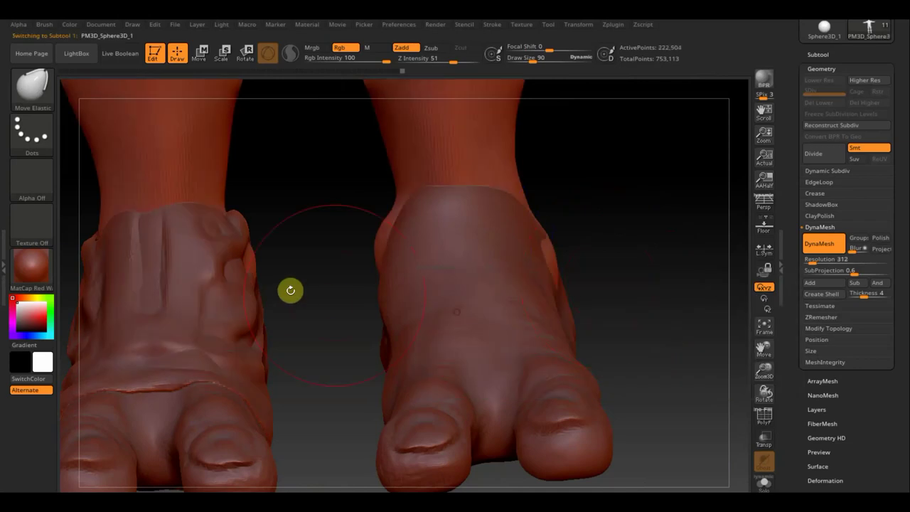
mouse_move(310, 270)
mouse_down()
mouse_move(355, 270)
mouse_move(192, 283)
mouse_up()
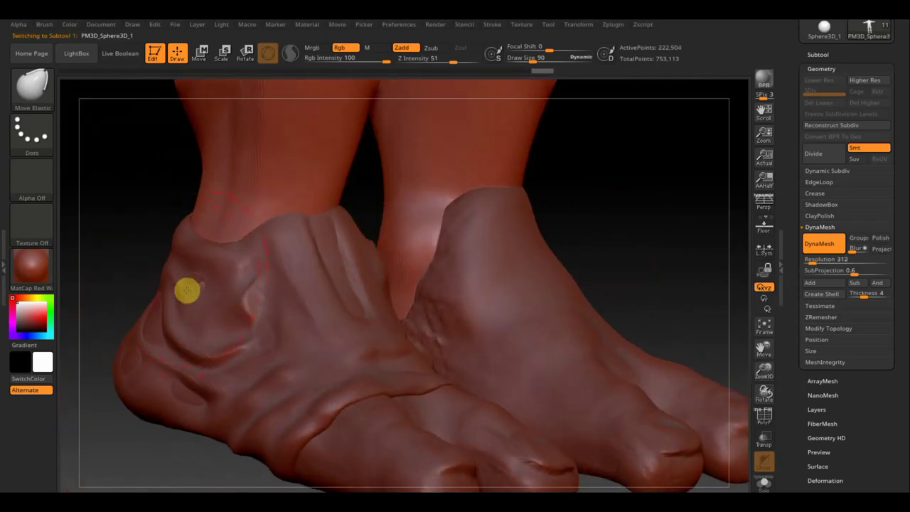
Step: Orbit around the feet to inspect the shoe, then dismiss the advertisement popup
drag(616, 223, 555, 221)
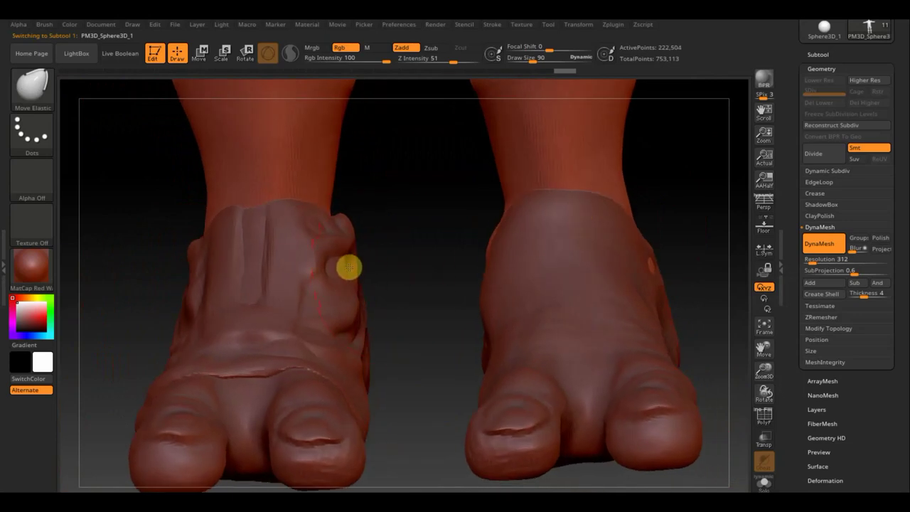
mouse_move(166, 317)
mouse_down()
mouse_move(118, 313)
mouse_move(139, 329)
mouse_up()
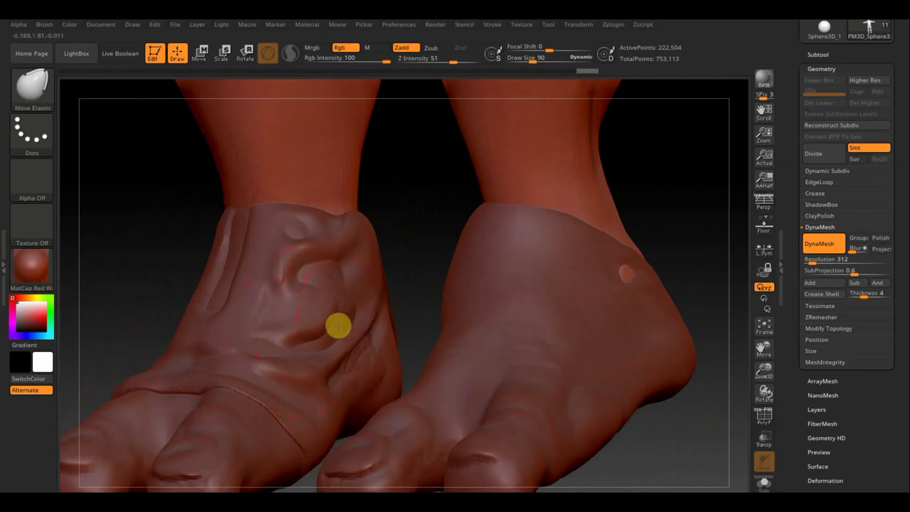
mouse_move(121, 275)
mouse_down()
mouse_move(158, 263)
mouse_move(164, 343)
mouse_up()
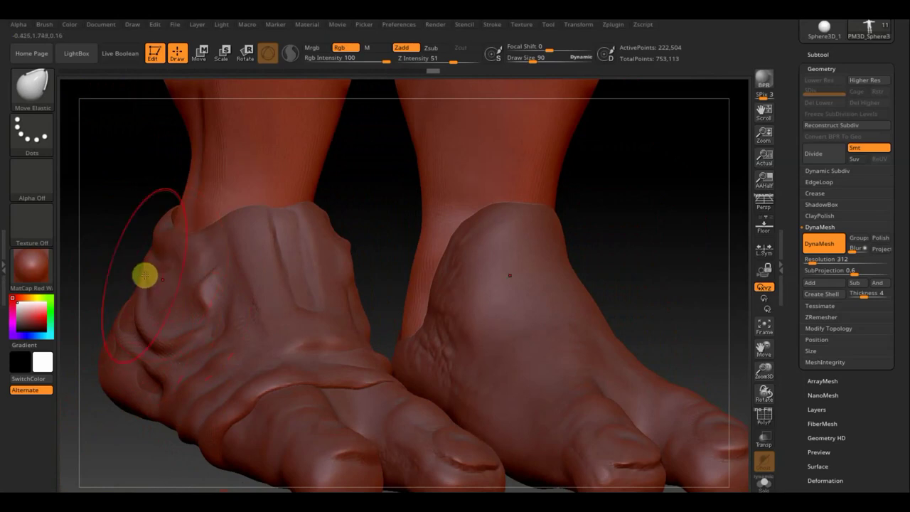
drag(83, 244, 130, 260)
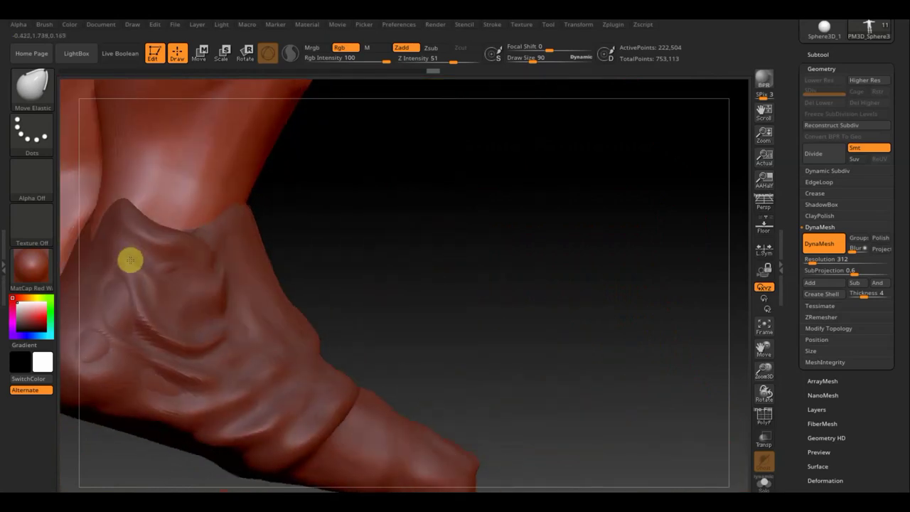
mouse_move(364, 266)
mouse_down()
mouse_move(437, 268)
mouse_move(463, 258)
mouse_up()
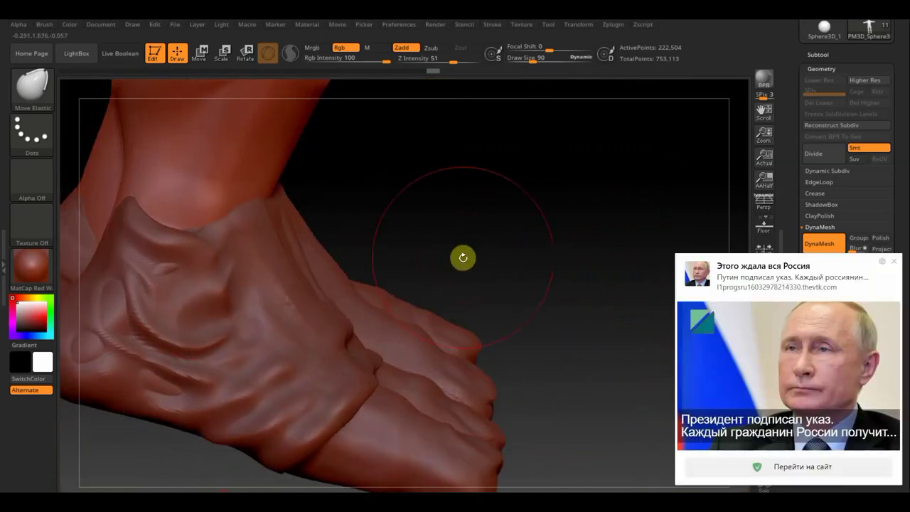
click(893, 262)
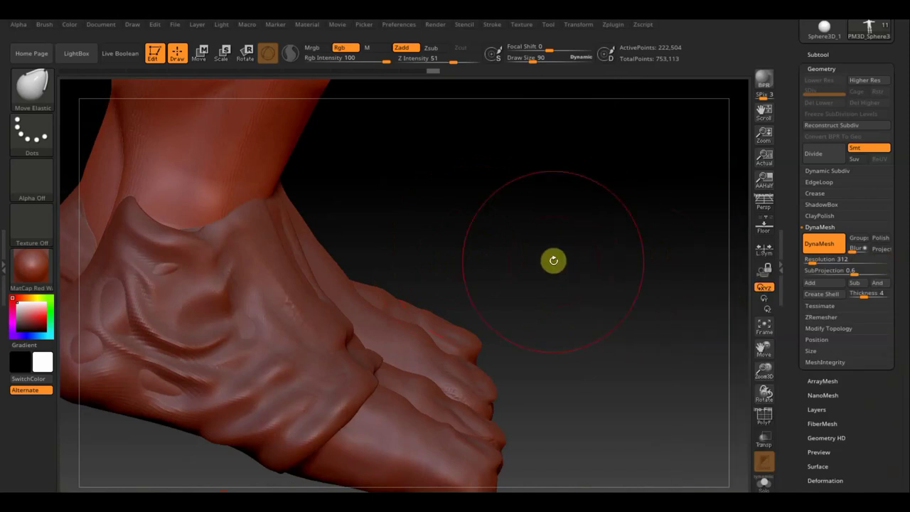
Step: Switch to the PM3D_Sphere3D_3 subtool and push down the light patches on the heel
key(n)
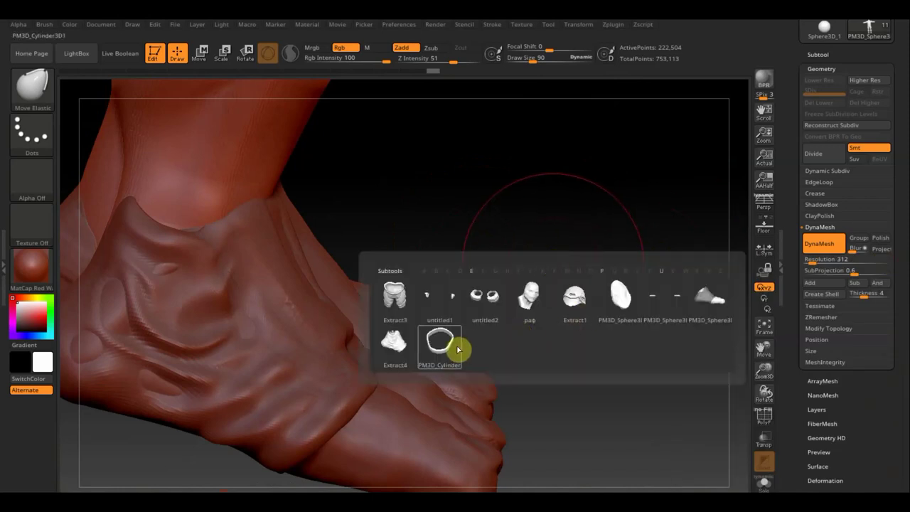
click(709, 299)
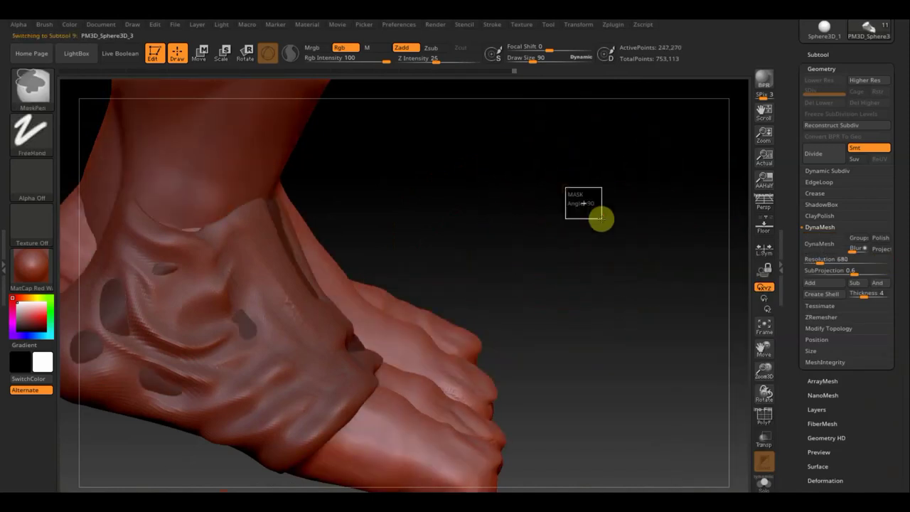
drag(453, 240, 419, 254)
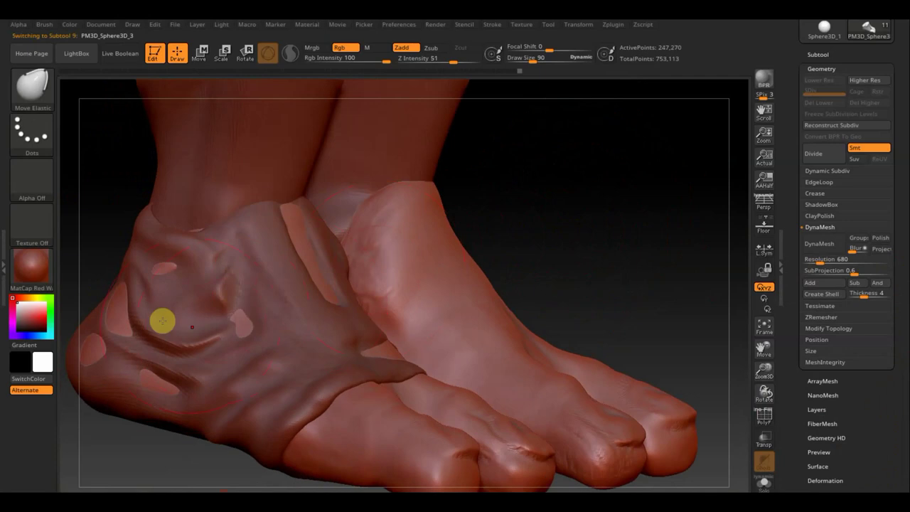
drag(115, 321, 120, 321)
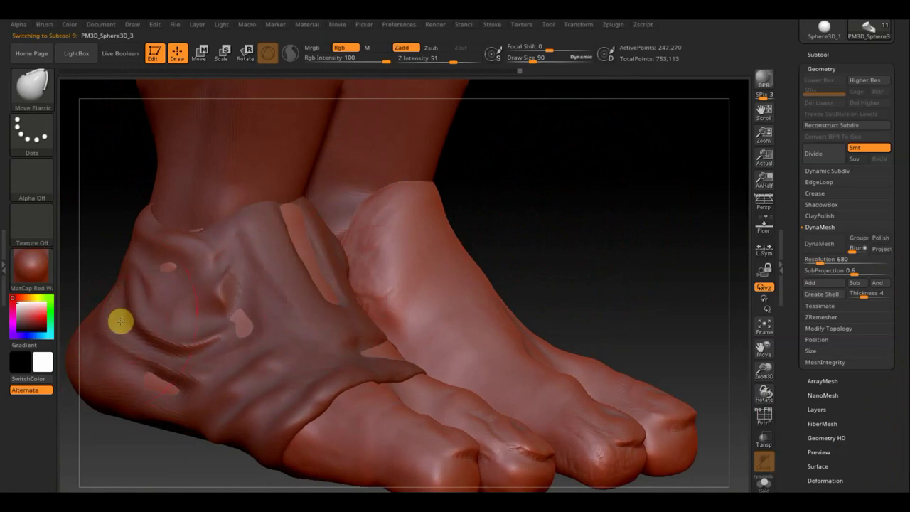
Step: Reshape the shoe heel and the left shoe's ankle bump with Move Elastic
drag(636, 205, 378, 260)
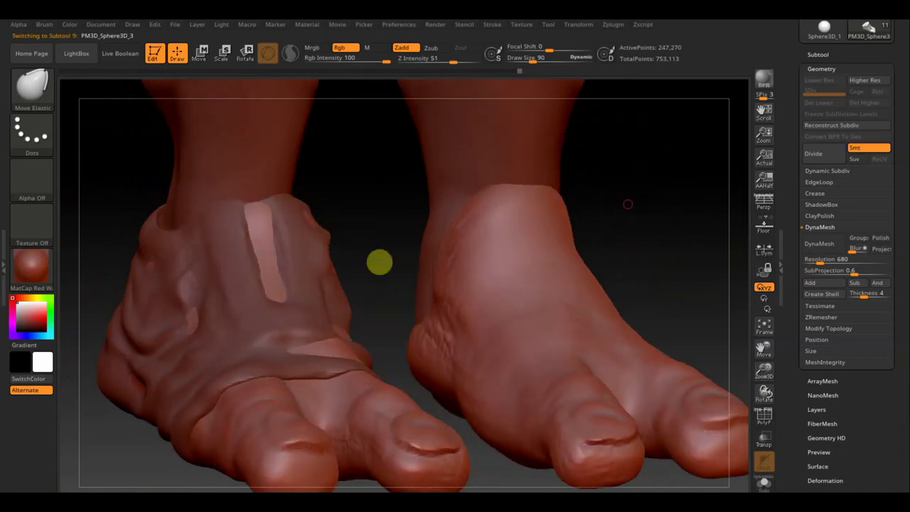
mouse_move(150, 272)
mouse_down()
mouse_move(177, 309)
mouse_move(135, 388)
mouse_up()
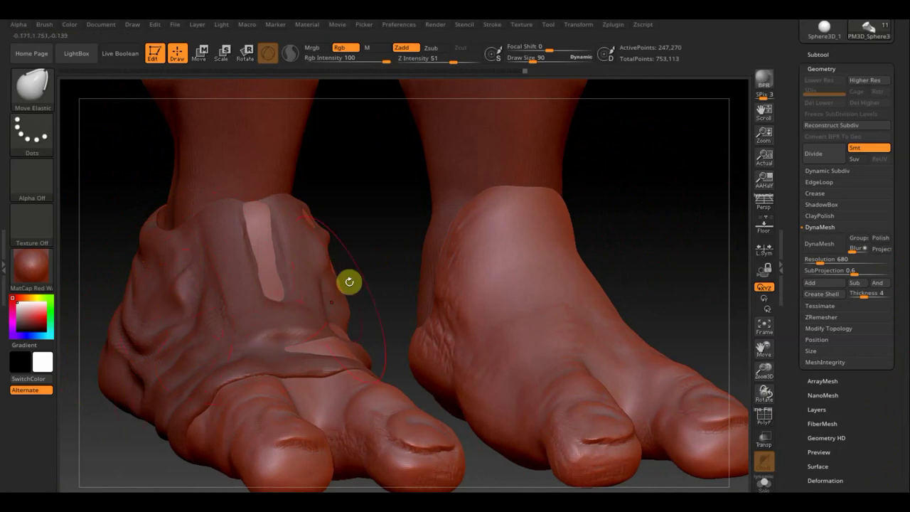
drag(368, 234, 360, 313)
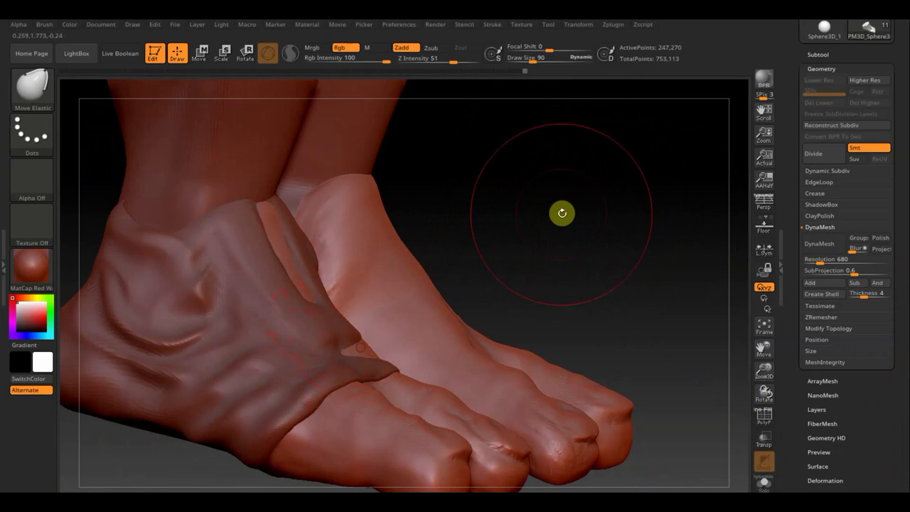
drag(560, 211, 476, 213)
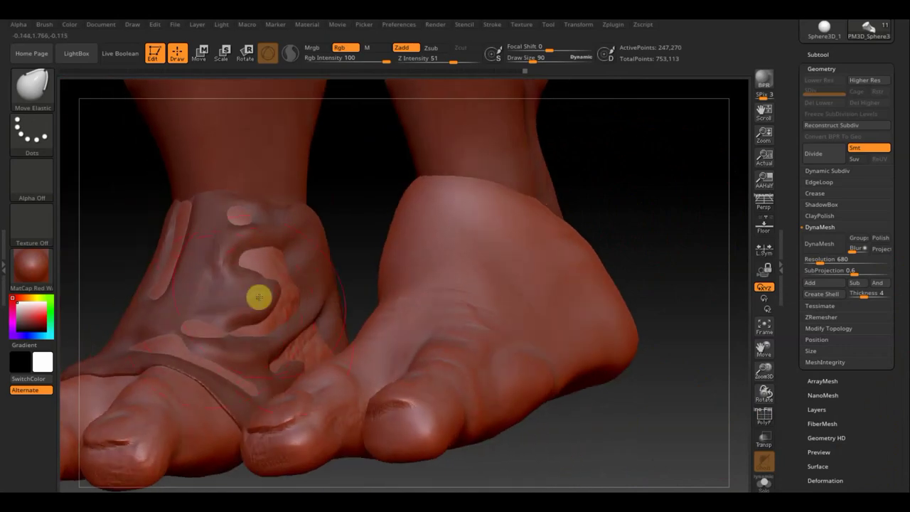
drag(348, 204, 361, 200)
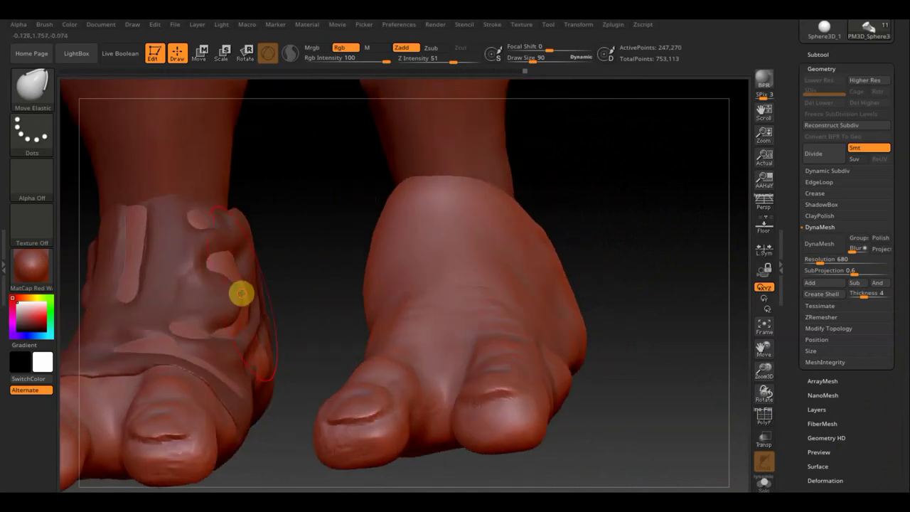
drag(240, 290, 229, 289)
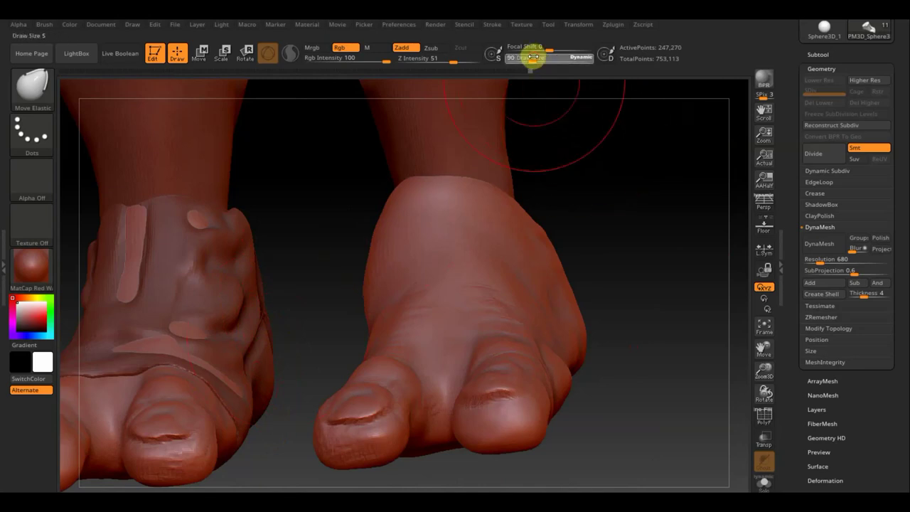
Step: Lower the Draw Size and orbit the feet to a side view
click(526, 59)
mouse_move(304, 204)
mouse_down()
mouse_move(329, 203)
mouse_move(262, 211)
mouse_move(368, 346)
mouse_up()
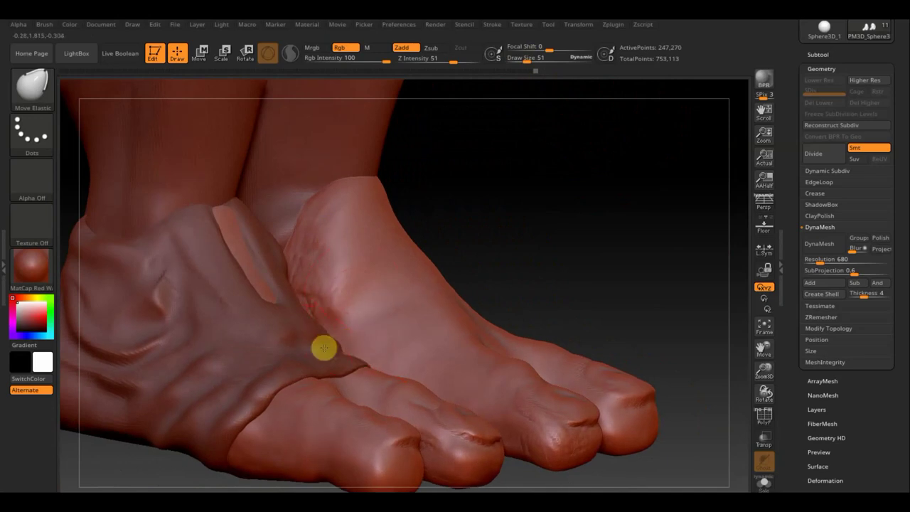
drag(543, 246, 496, 246)
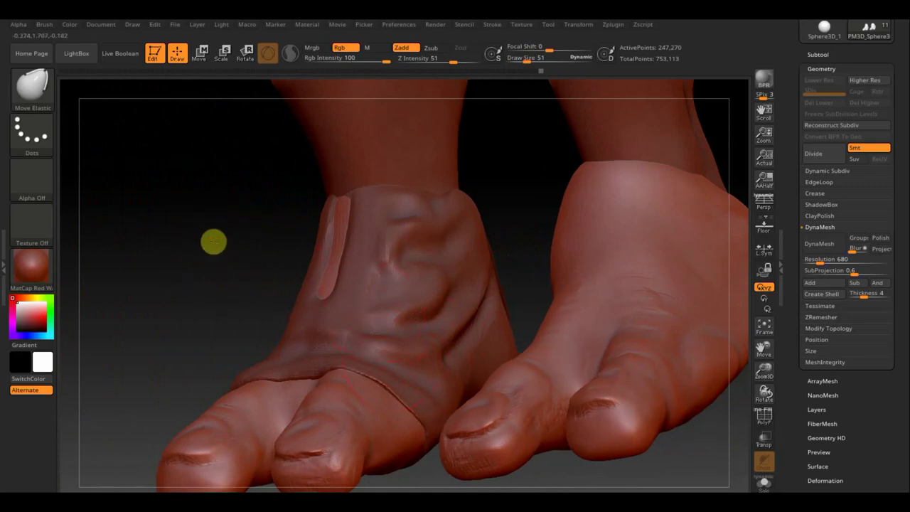
mouse_move(213, 242)
mouse_down()
mouse_move(289, 223)
mouse_move(315, 238)
mouse_up()
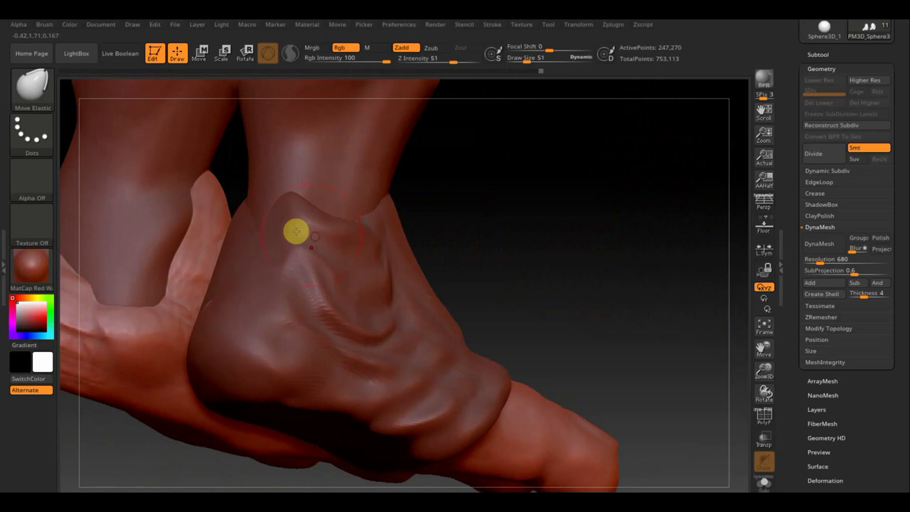
mouse_move(530, 211)
mouse_down()
mouse_move(562, 223)
mouse_move(549, 255)
mouse_up()
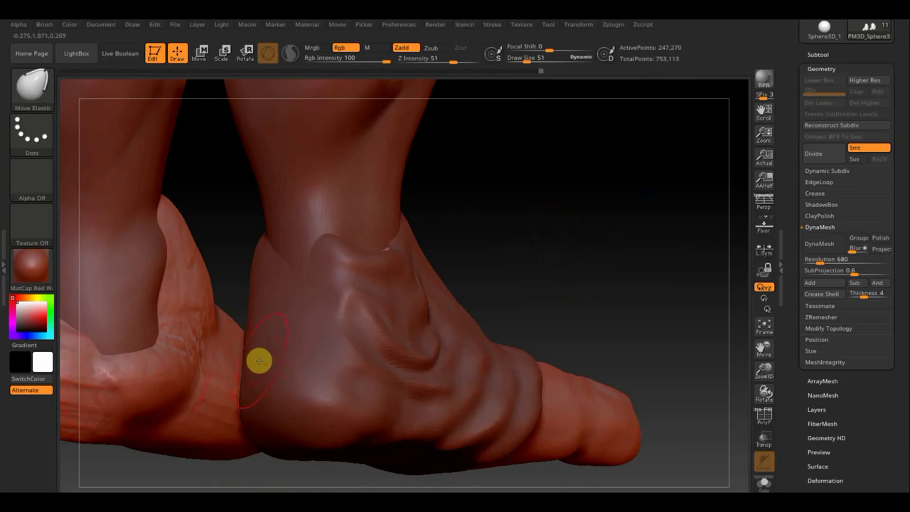
Step: Switch to Extract4 and pull up its heel crease and ankle edge
key(n)
click(102, 441)
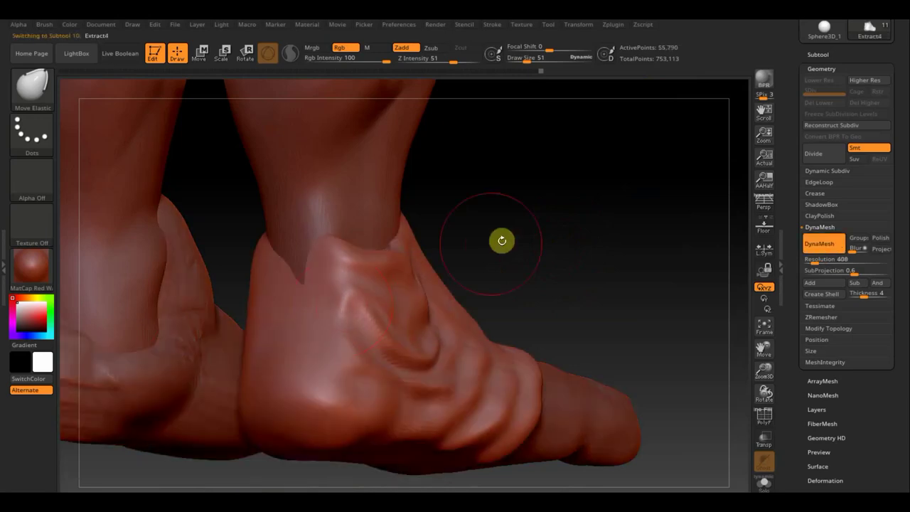
drag(293, 265, 289, 263)
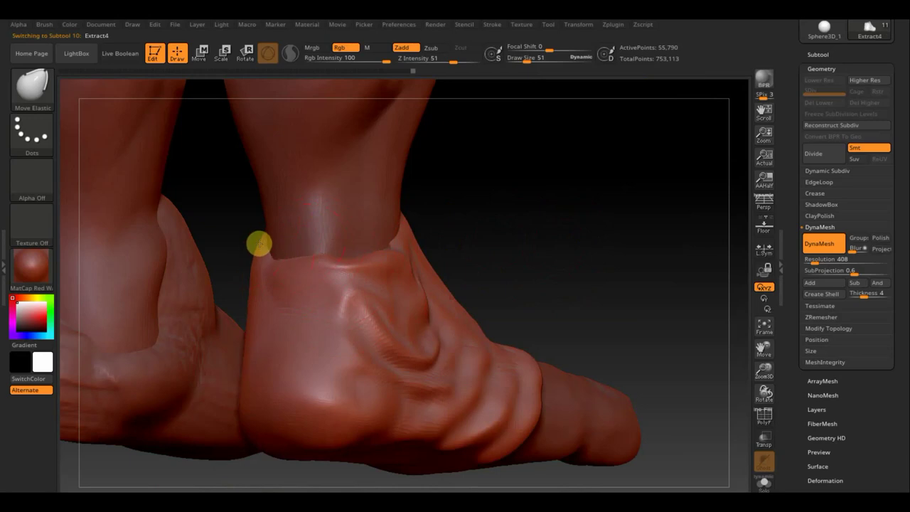
drag(474, 206, 365, 239)
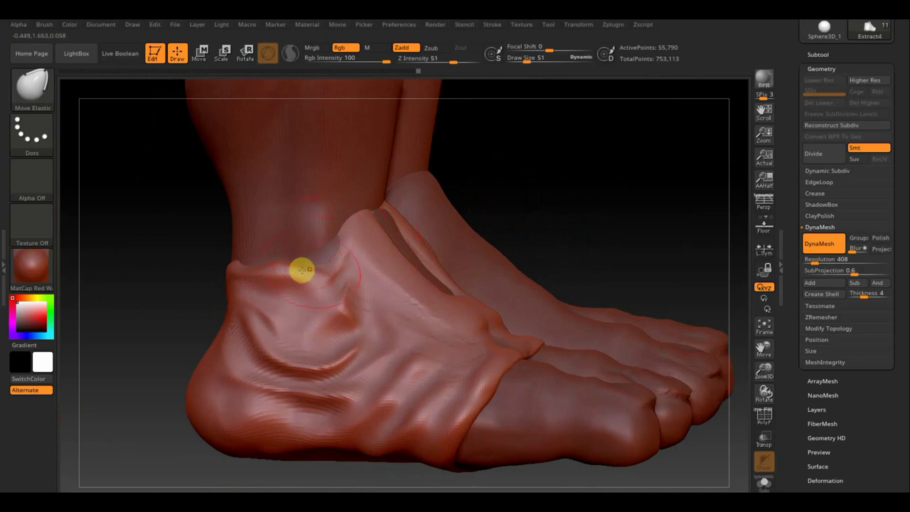
drag(277, 277, 300, 270)
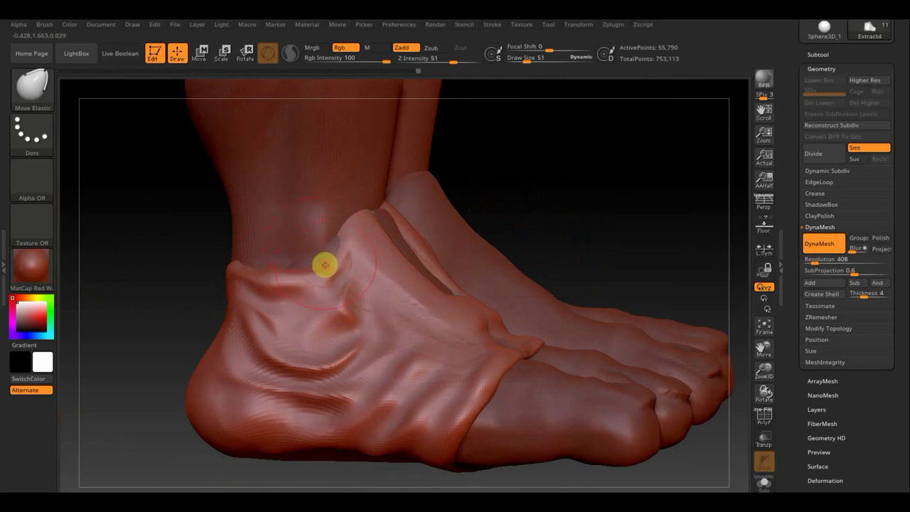
Step: Reduce the brush draw size from 23 to 14 and open the brush library
drag(575, 170, 528, 187)
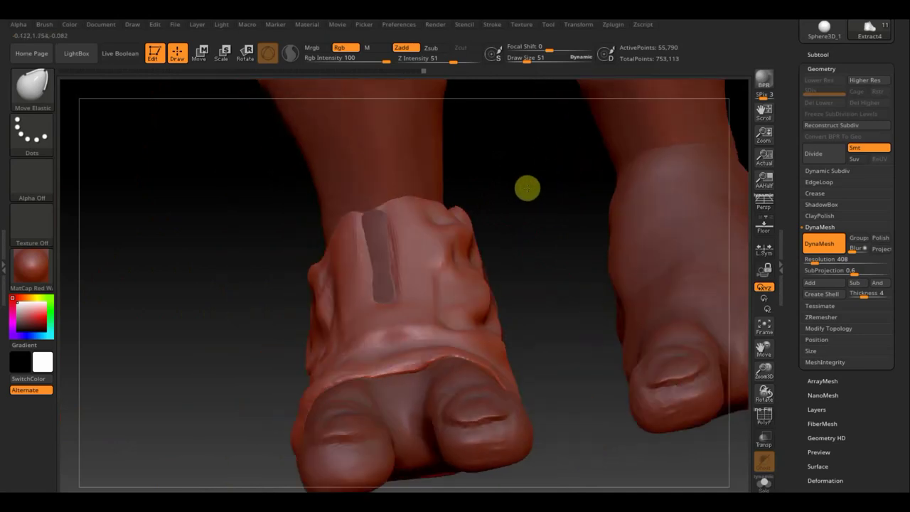
shift+drag(512, 265, 542, 306)
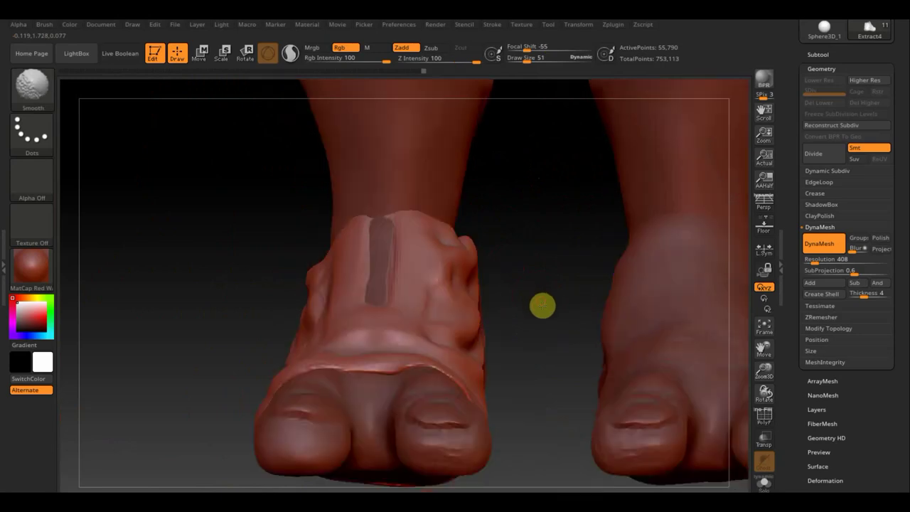
drag(517, 252, 543, 144)
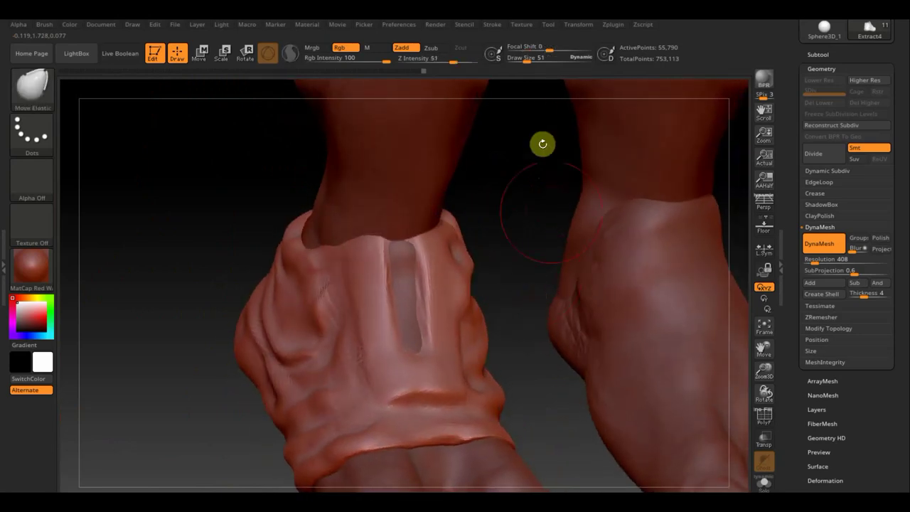
click(523, 61)
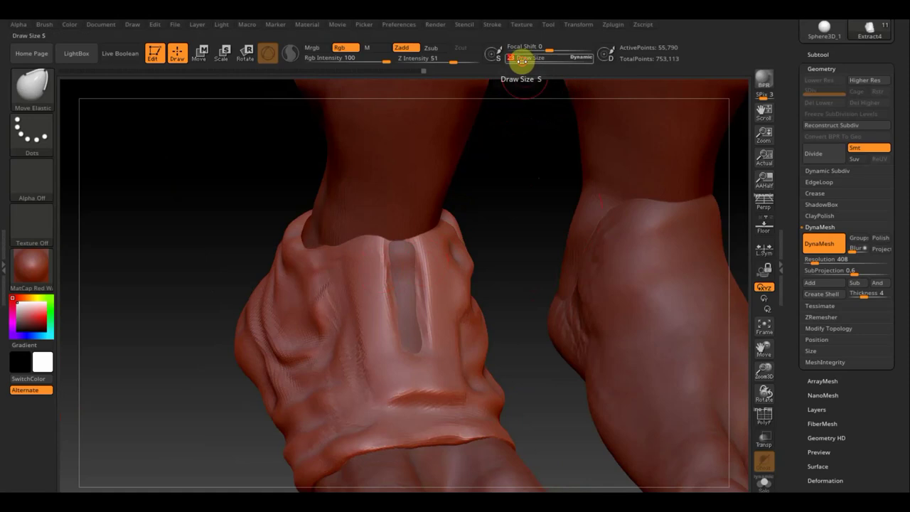
drag(522, 61, 518, 62)
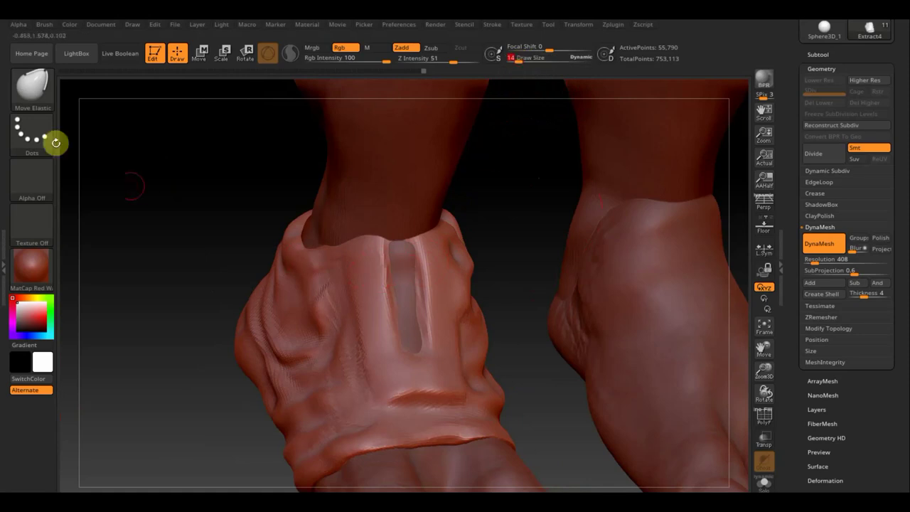
click(34, 89)
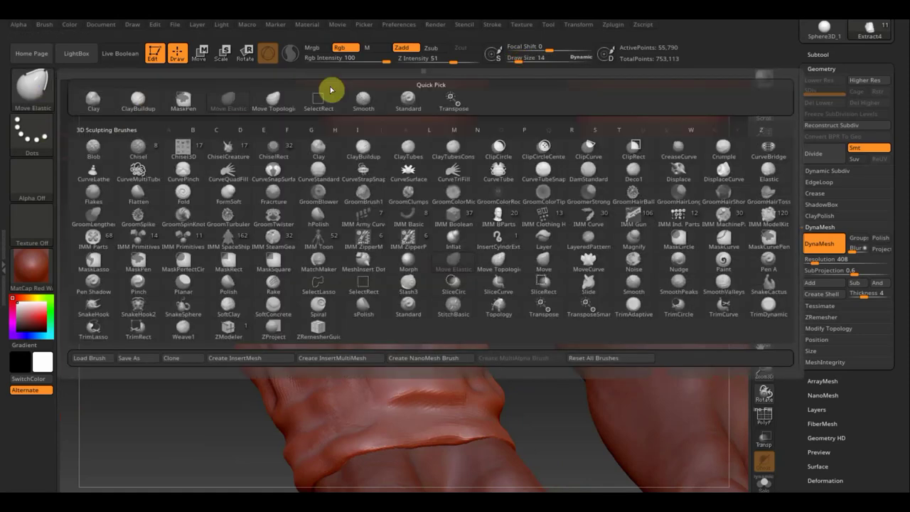
Step: Select the Standard brush at Z Intensity 10 and orbit the legs slightly
click(410, 104)
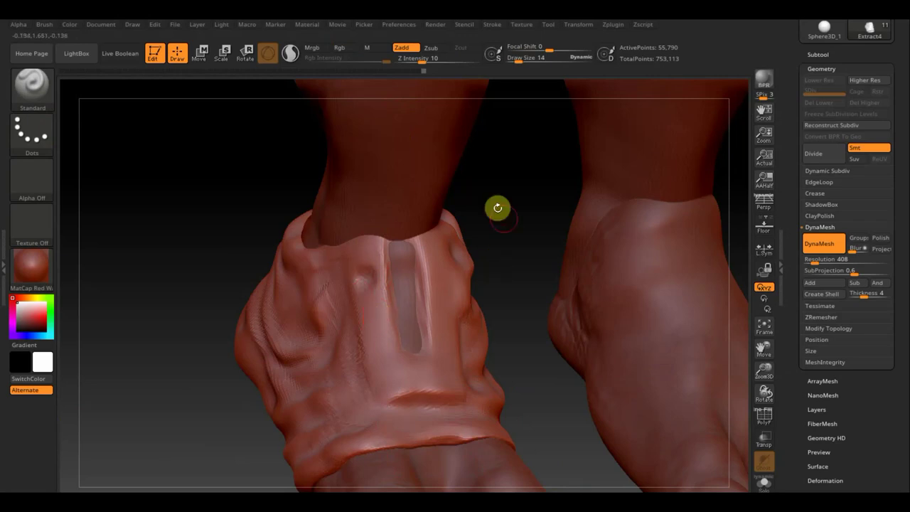
key(shift)
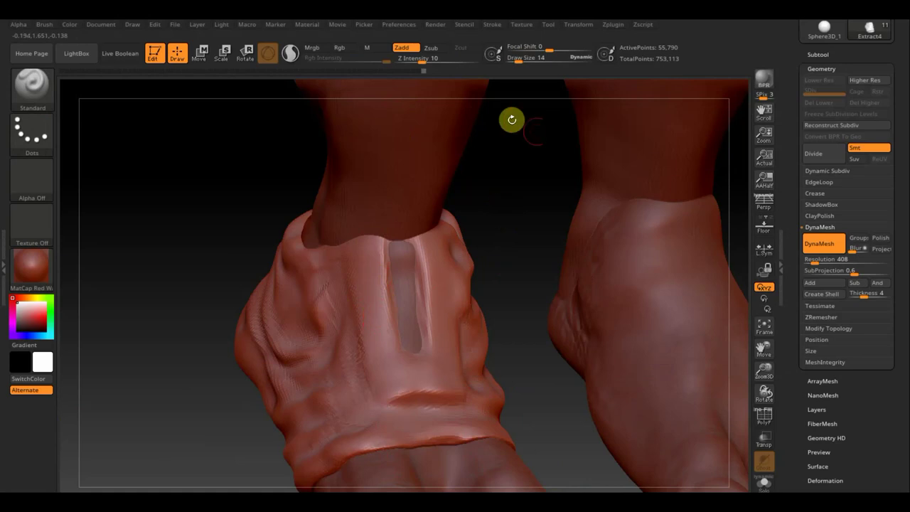
drag(512, 179, 506, 177)
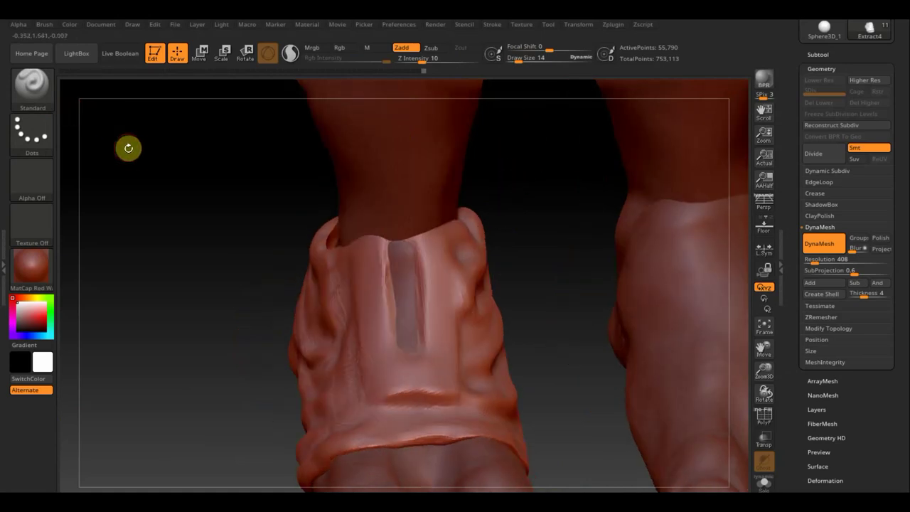
Step: Load the InsertMesh_3шнурки 3 lace brush preset from the 'еще кисти' folder on drive D:
click(45, 93)
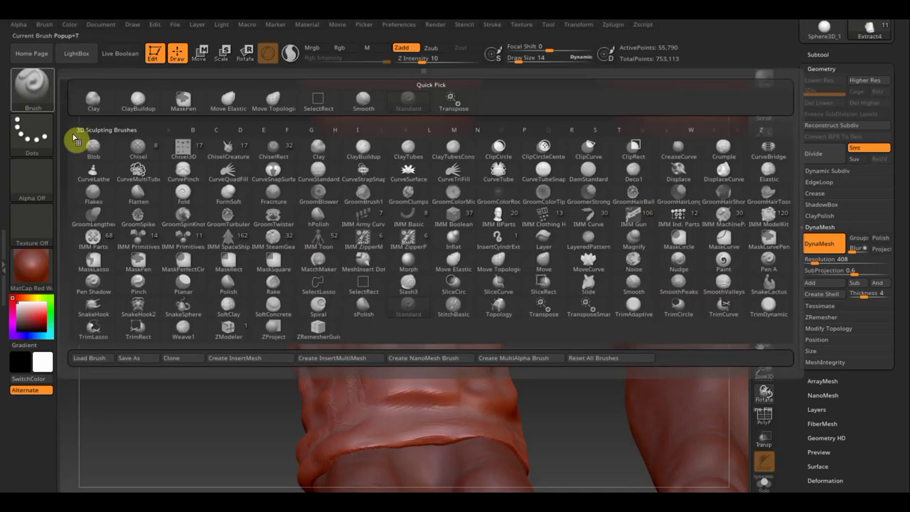
click(94, 357)
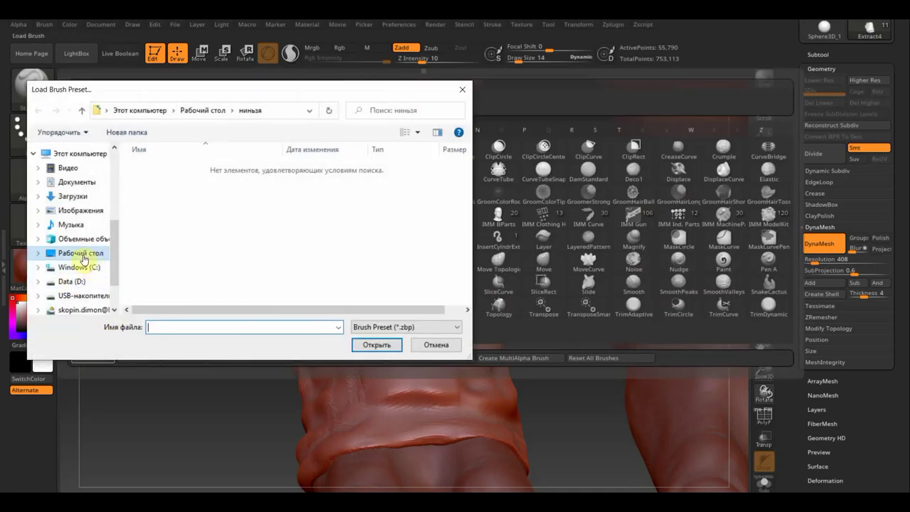
click(71, 280)
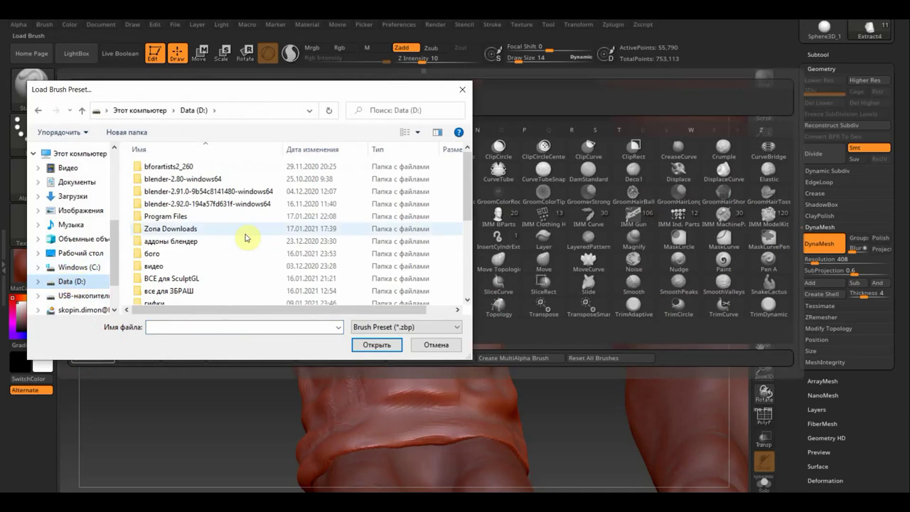
scroll(221, 245, down, 1)
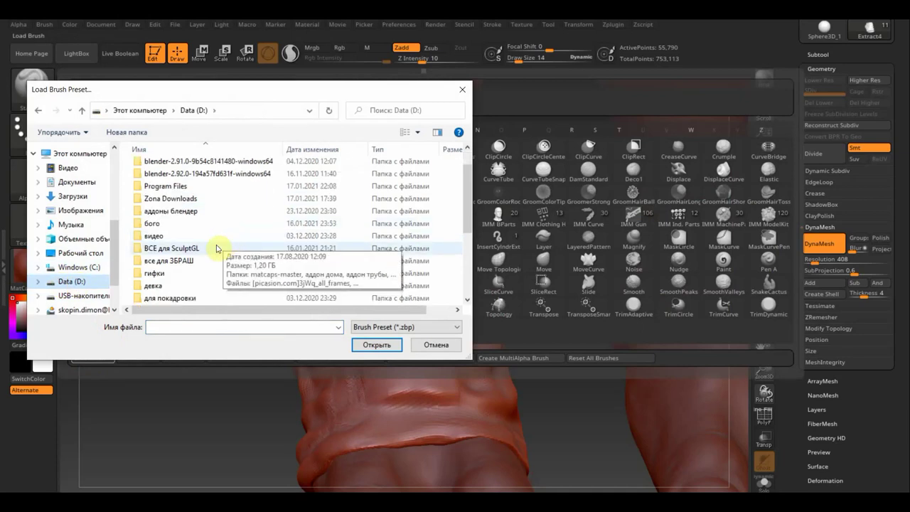
click(172, 261)
double_click(173, 262)
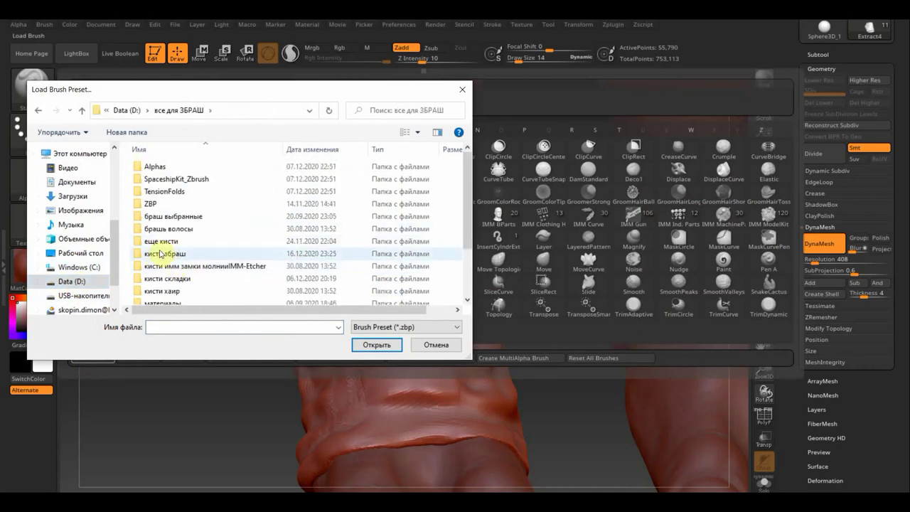
mouse_move(165, 254)
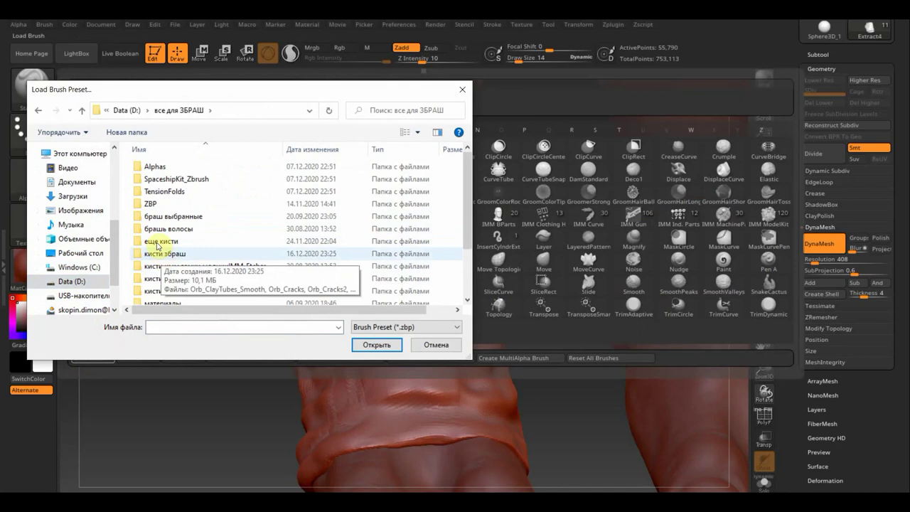
double_click(157, 245)
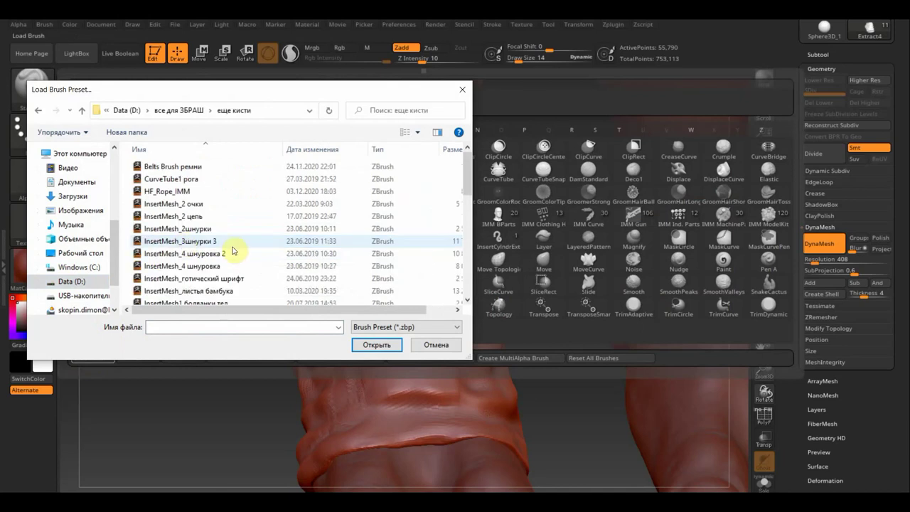
click(188, 228)
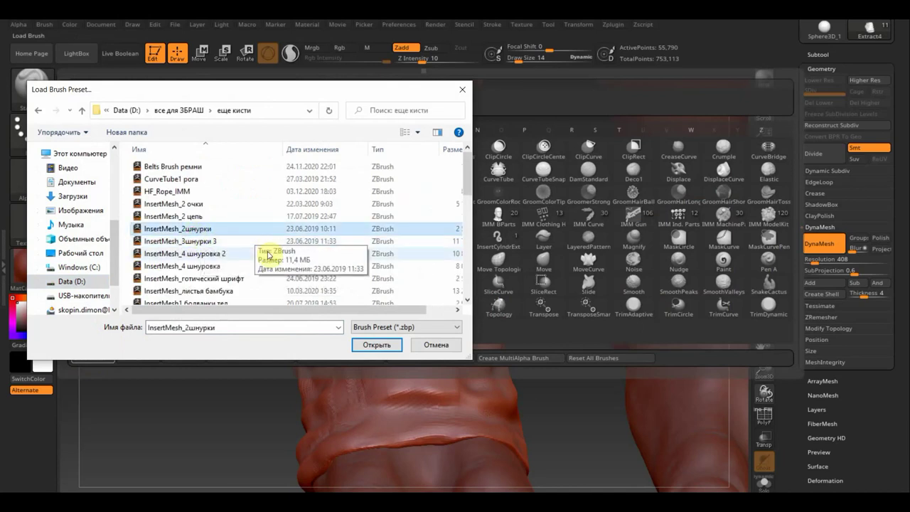
click(201, 241)
click(382, 346)
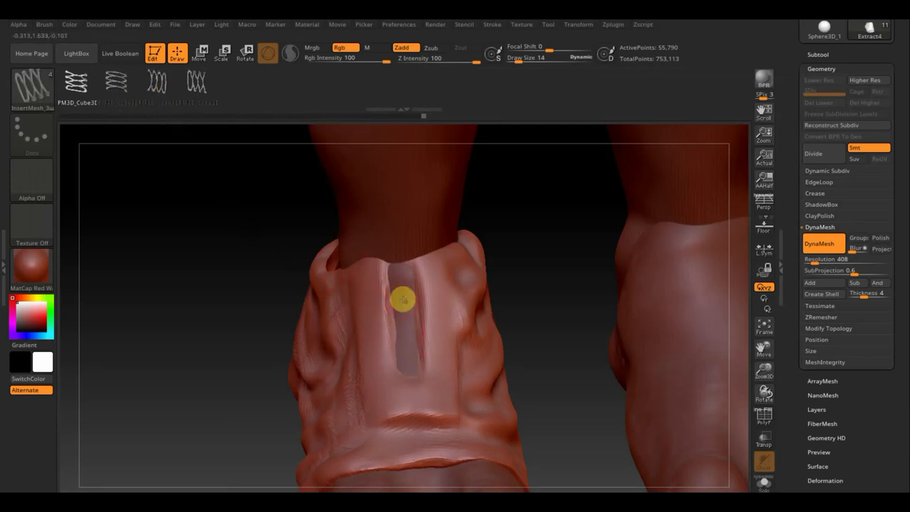
Step: Draw a lace curve down the left shoe's front groove and generate the lace mesh
drag(400, 279, 408, 360)
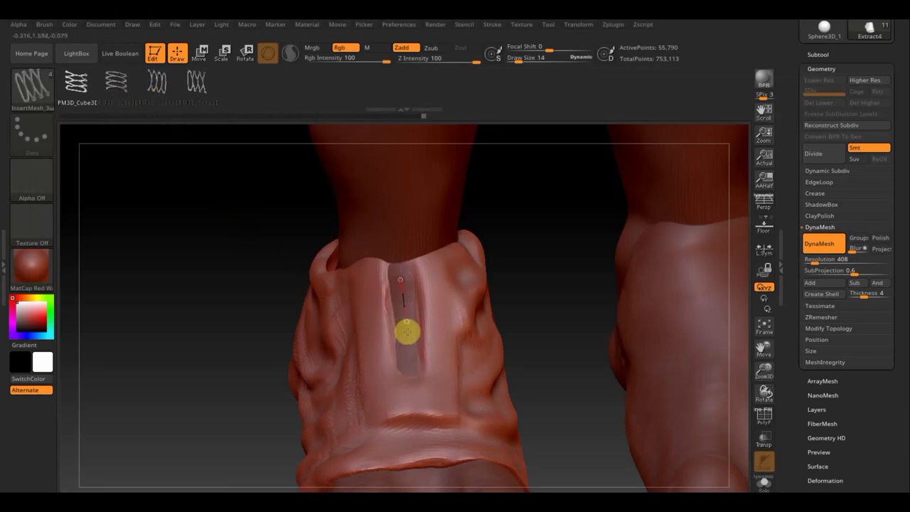
click(410, 375)
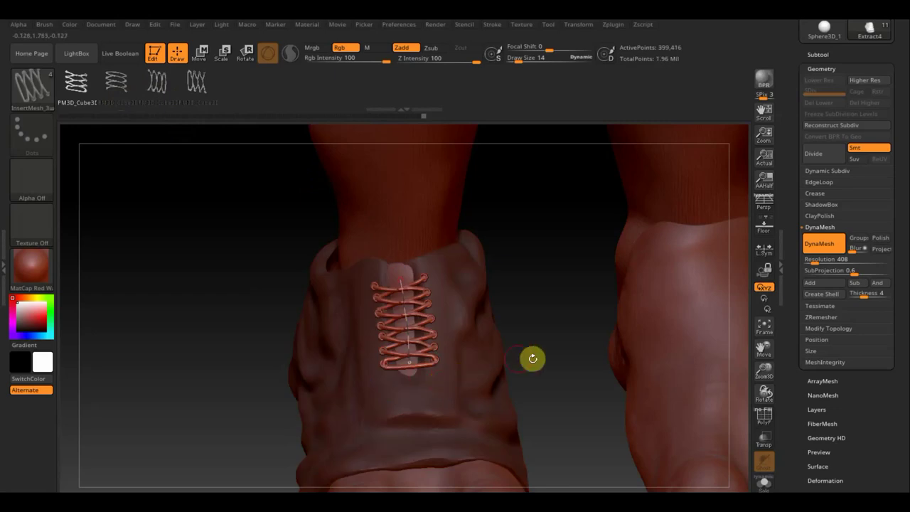
mouse_move(570, 346)
mouse_down()
mouse_move(566, 331)
mouse_move(591, 336)
mouse_move(556, 301)
mouse_move(557, 314)
mouse_up()
Step: Set the brush size to 20 and rebuild the lace narrower along the curve
click(520, 58)
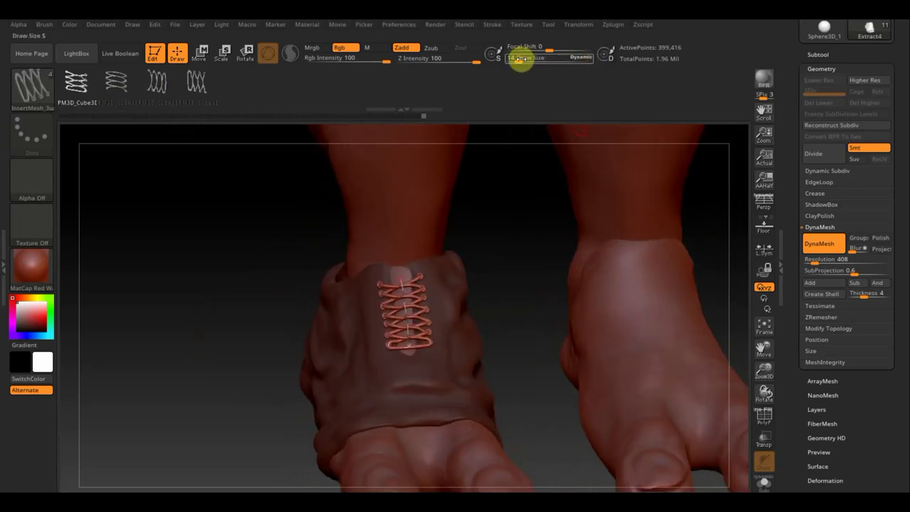
text(45)
text(48)
key(Return)
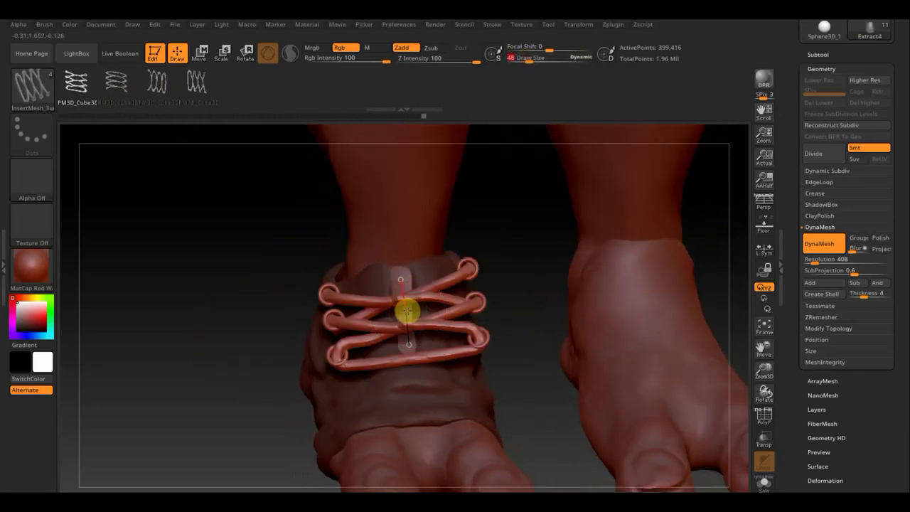
click(521, 59)
text(20)
key(Return)
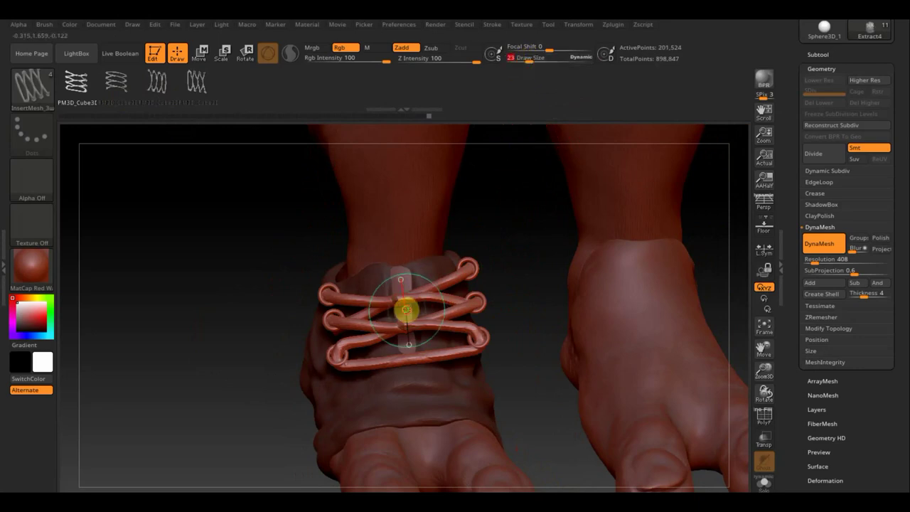
click(405, 309)
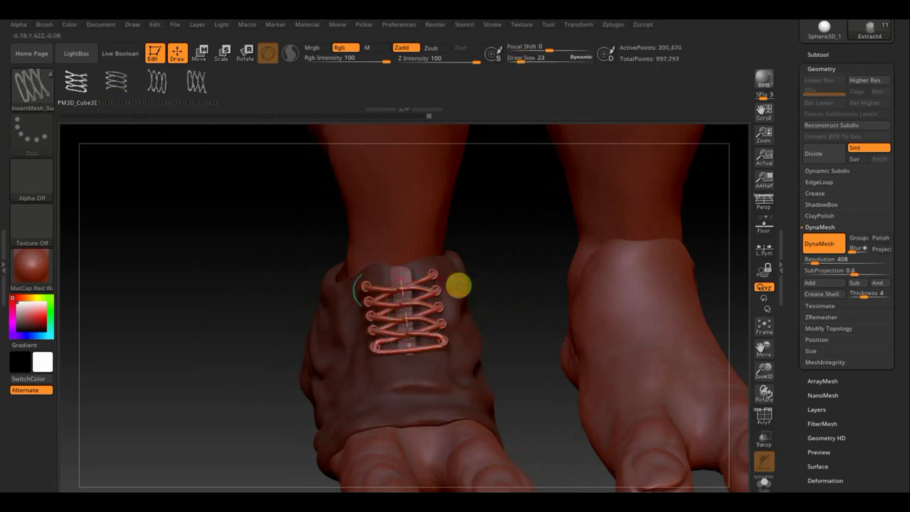
mouse_move(507, 280)
mouse_down()
mouse_move(569, 287)
mouse_move(517, 241)
mouse_up()
drag(485, 221, 511, 277)
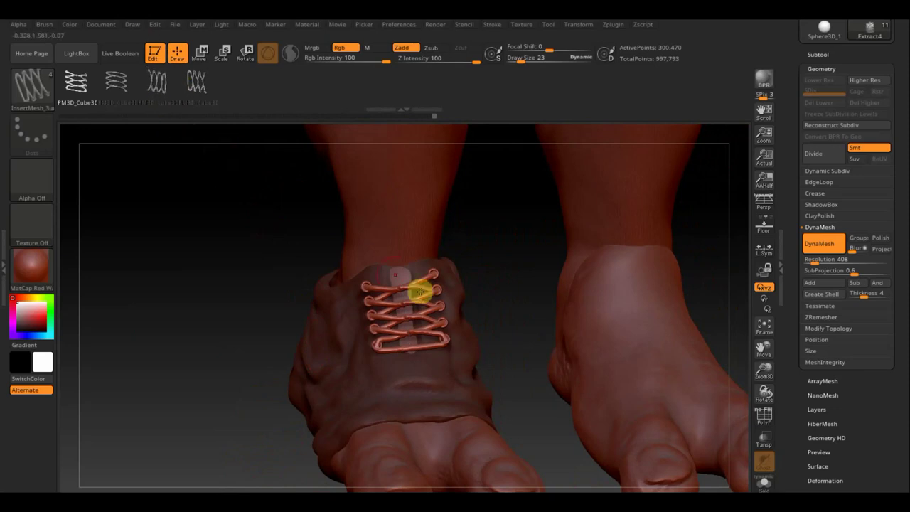
Step: Toggle the PolyF wireframe on and off, then undo the inserted lace
click(764, 419)
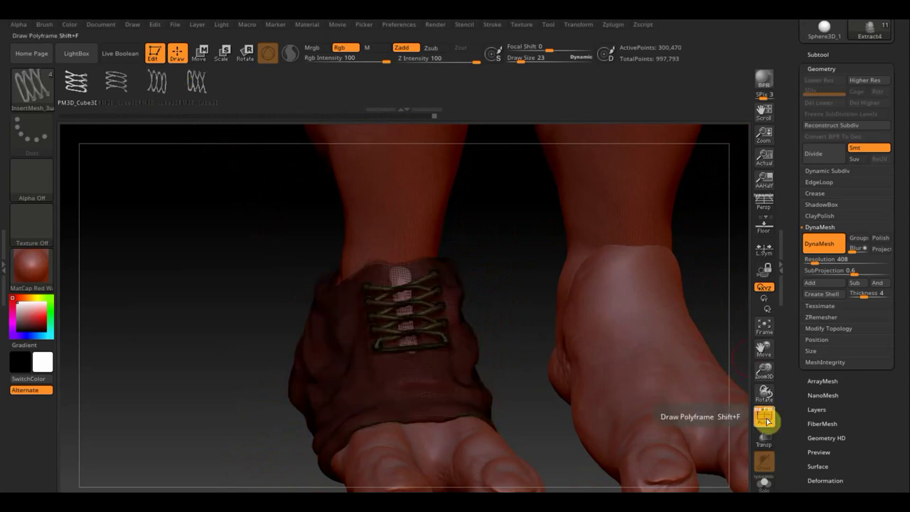
click(766, 420)
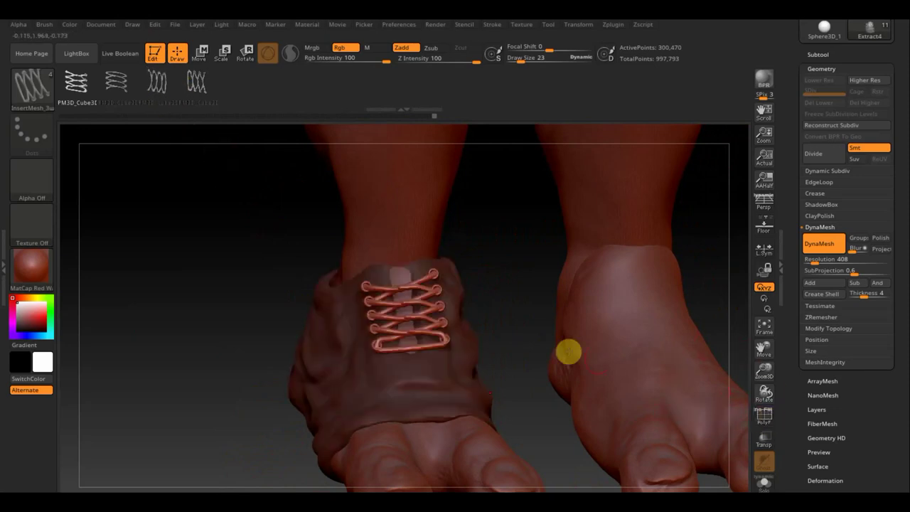
click(507, 328)
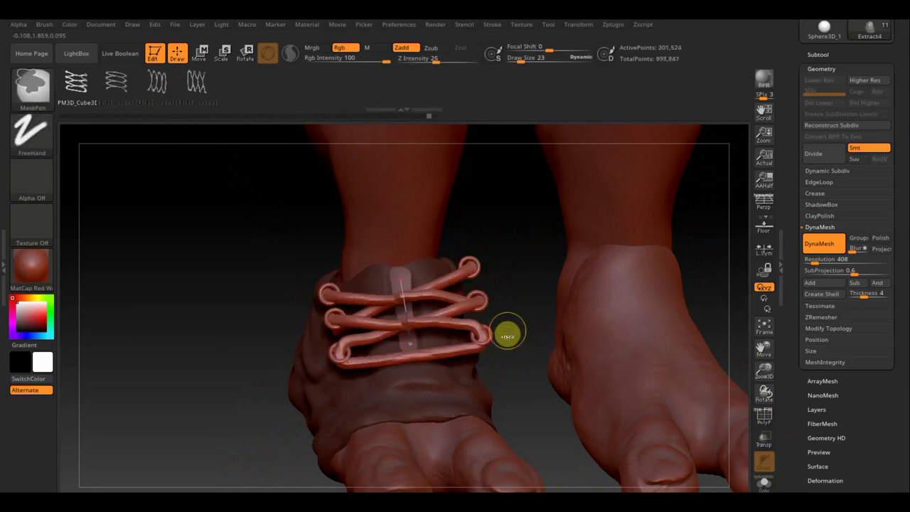
key(ctrl+z)
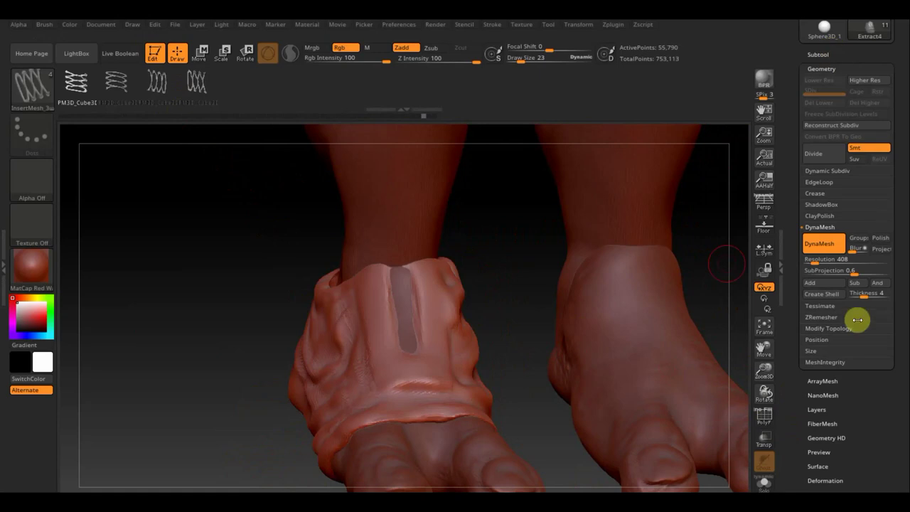
Step: Mirror And Weld the shoe onto the other foot and duplicate it as Extract5
click(829, 328)
click(841, 296)
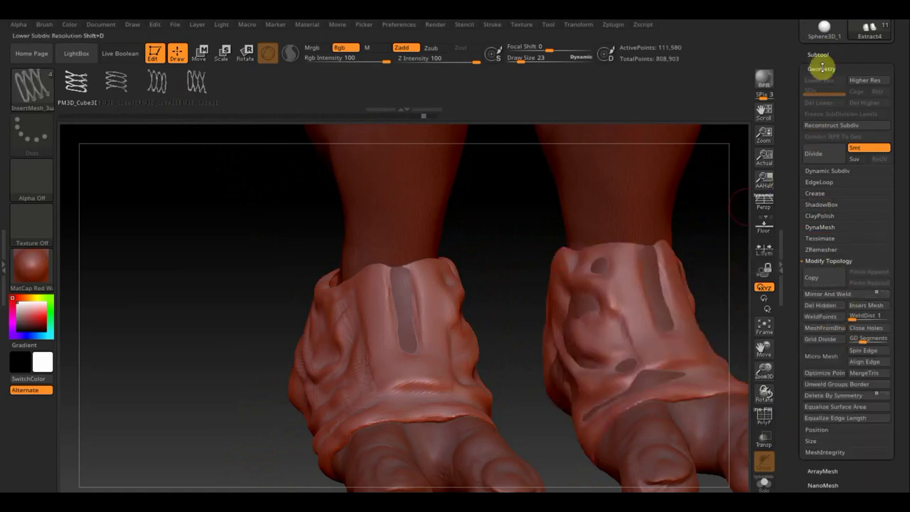
click(817, 54)
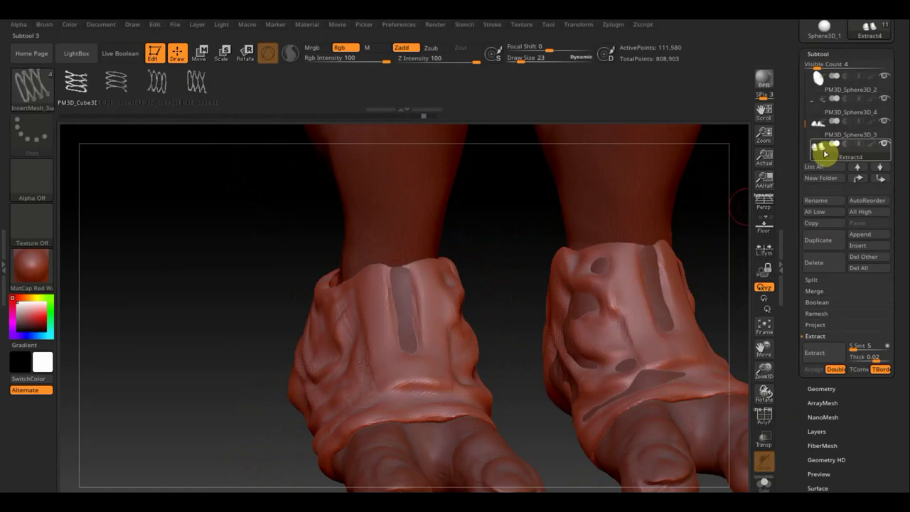
click(820, 241)
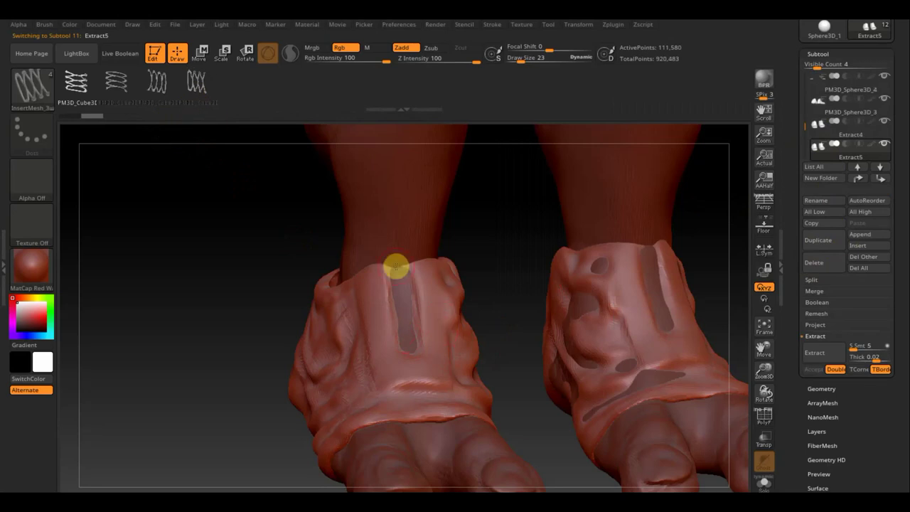
Step: Draw a lace curve down the left shoe's front and adjust its top end
drag(399, 272, 419, 380)
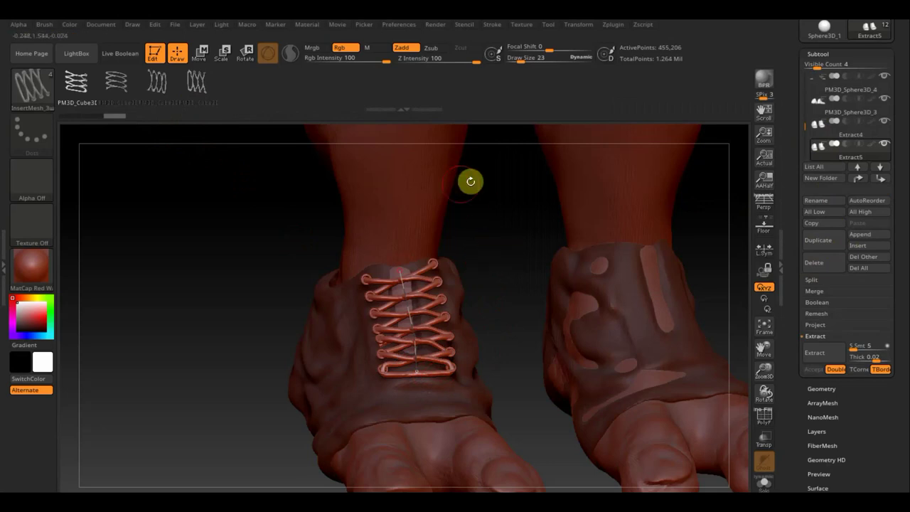
key(bracketright)
key(bracketright)
key(bracketright)
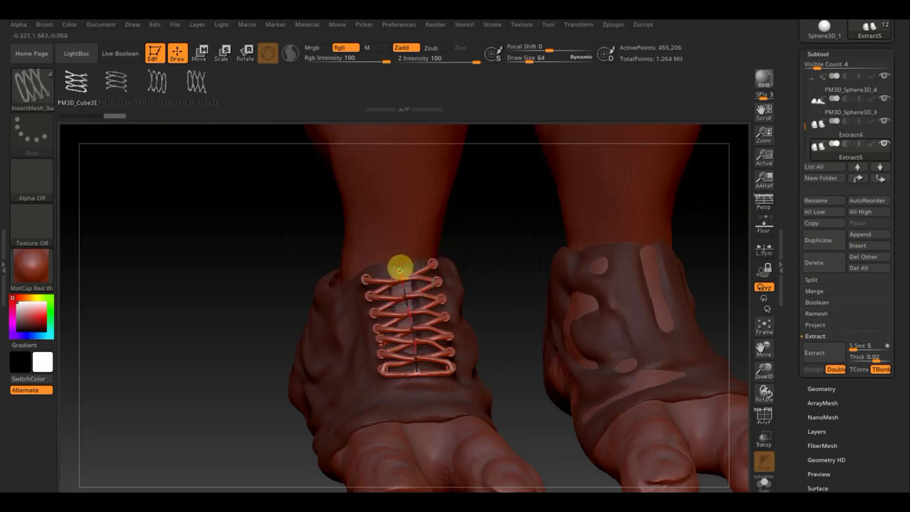
drag(400, 269, 411, 374)
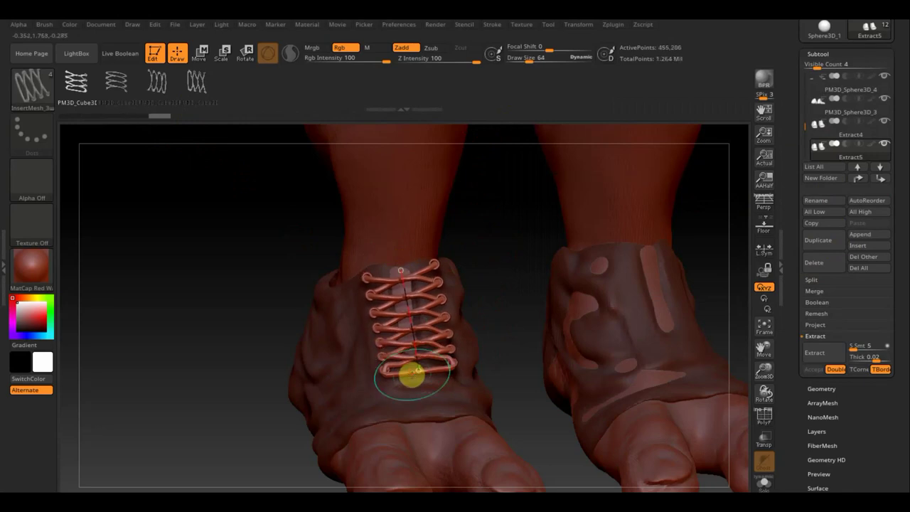
key(bracketleft)
key(bracketleft)
key(bracketleft)
mouse_move(511, 284)
mouse_down()
mouse_move(569, 270)
mouse_move(556, 270)
mouse_up()
key(bracketright)
key(bracketright)
key(bracketright)
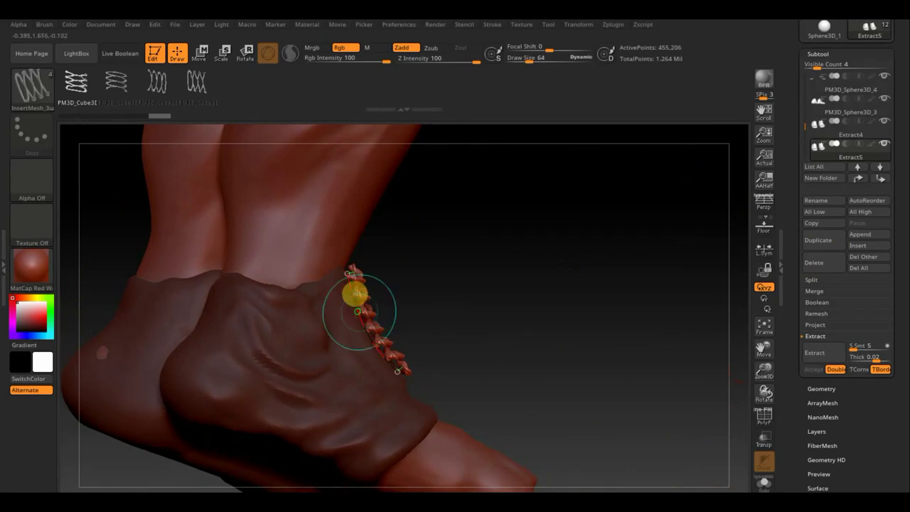
key(bracketleft)
key(bracketleft)
key(bracketleft)
Step: Redraw the centre curve to regenerate the criss-cross lacing
mouse_move(512, 282)
mouse_down()
mouse_move(391, 256)
mouse_move(458, 265)
mouse_move(450, 260)
mouse_up()
drag(538, 284, 511, 341)
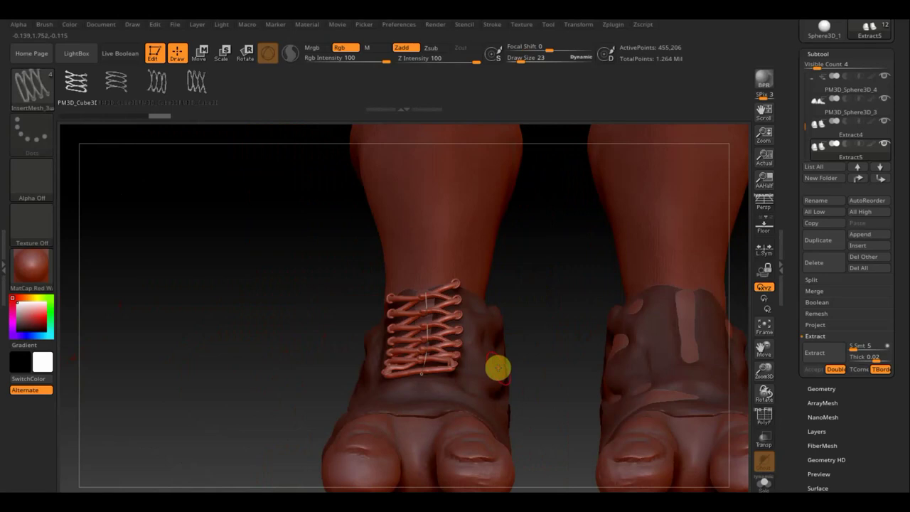
key(bracketright)
key(bracketright)
key(bracketright)
mouse_move(432, 325)
mouse_down()
mouse_move(428, 292)
mouse_move(422, 373)
mouse_up()
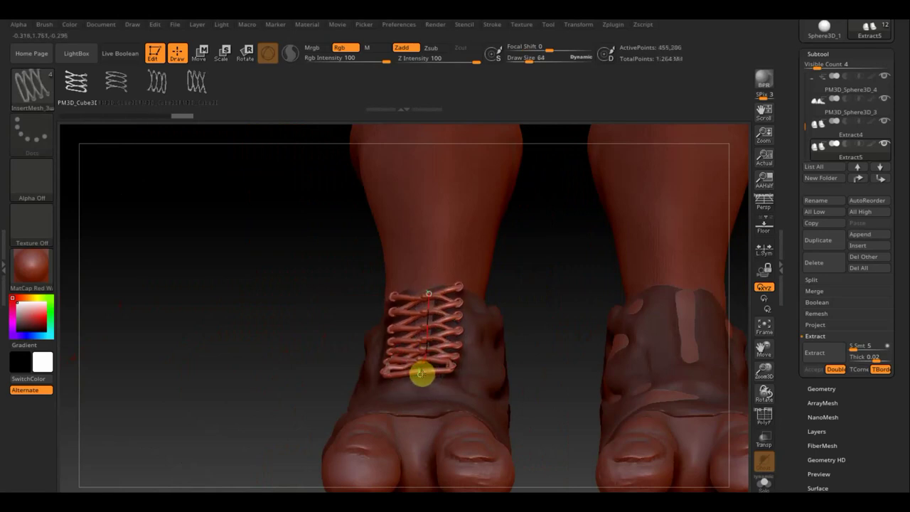
key(bracketleft)
key(bracketleft)
key(bracketleft)
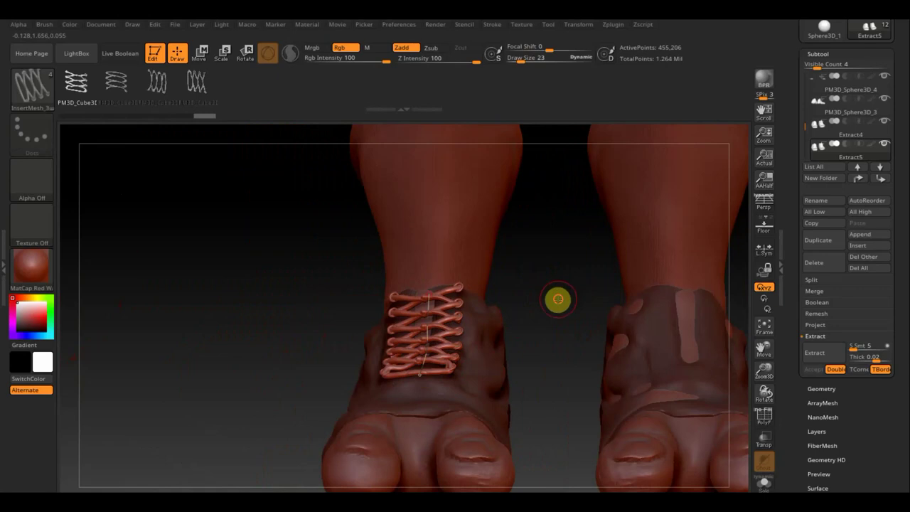
mouse_move(557, 298)
mouse_down()
mouse_move(533, 299)
mouse_move(581, 304)
mouse_move(457, 276)
mouse_up()
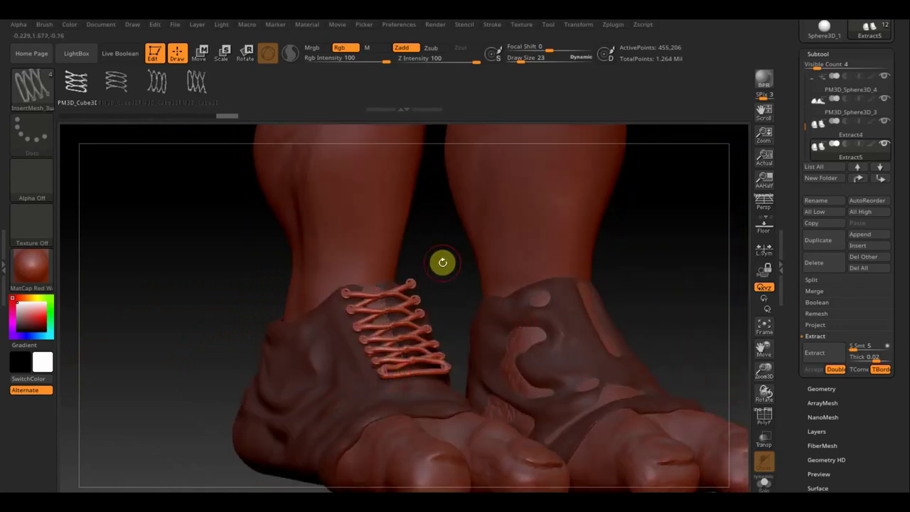
Step: Clear the shoe mask and test hiding and unhiding the laces
ctrl+click(442, 262)
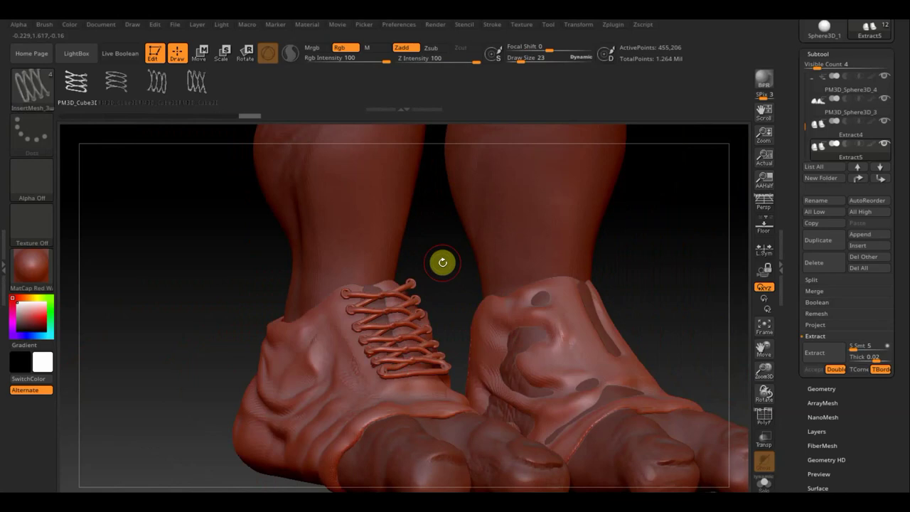
ctrl+shift+click(341, 381)
ctrl+shift+click(341, 380)
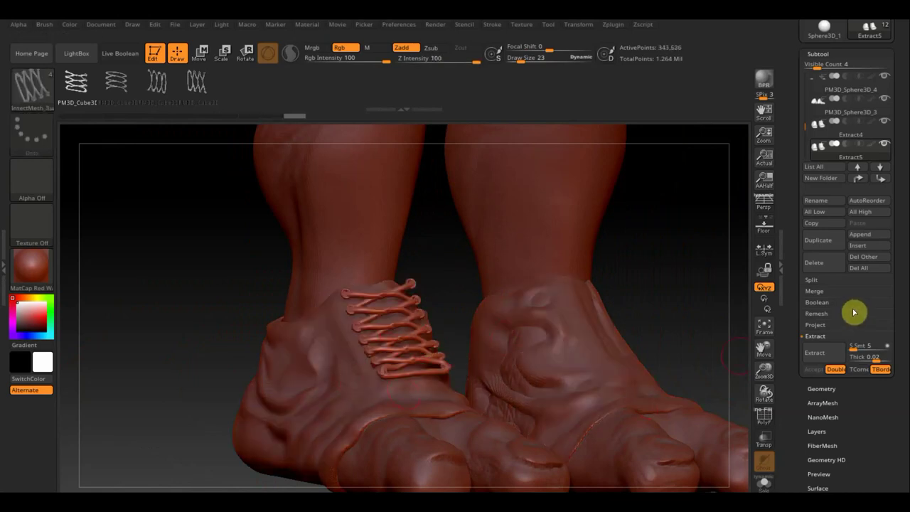
click(829, 389)
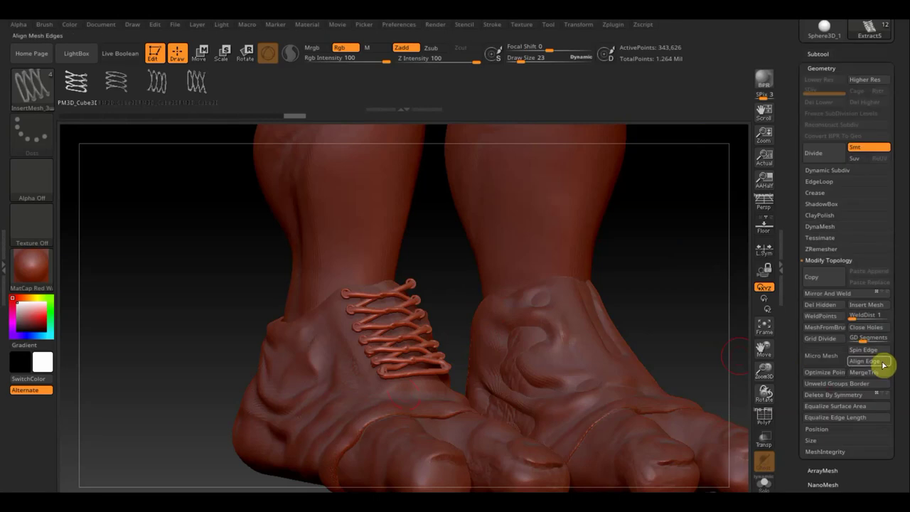
click(840, 292)
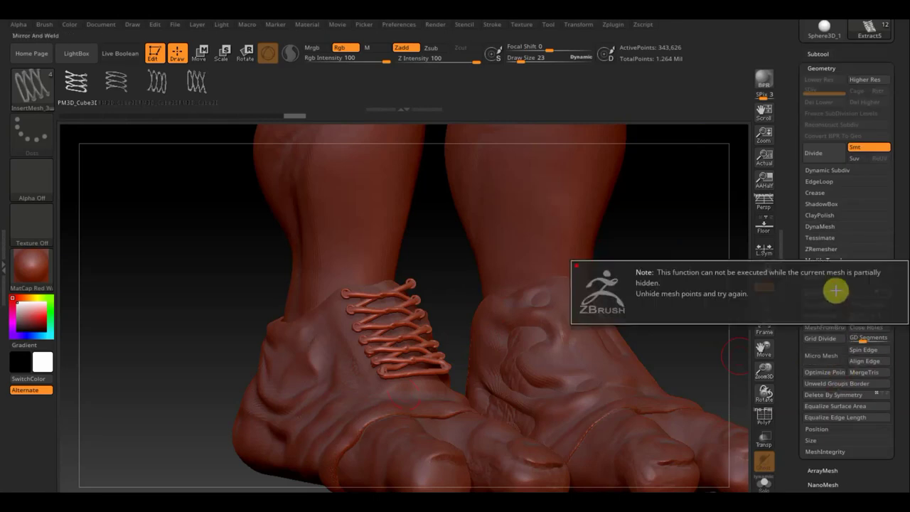
click(714, 234)
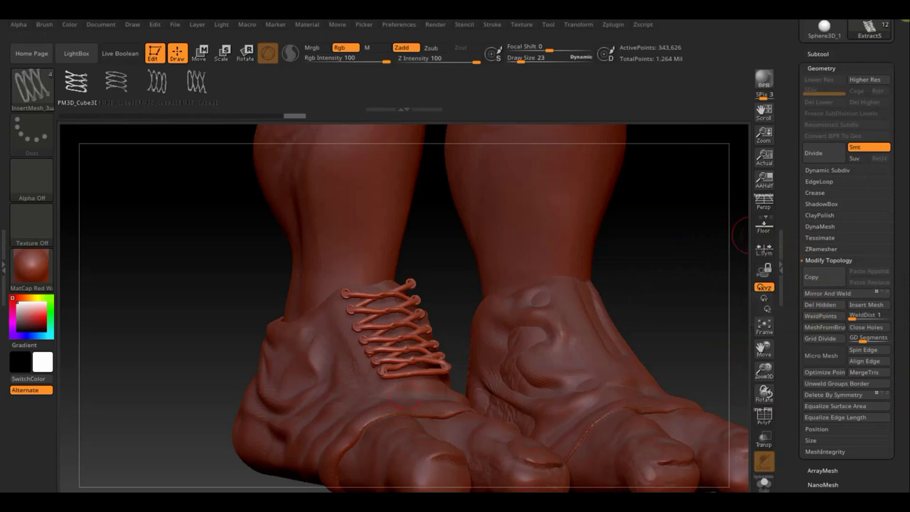
key(super+d)
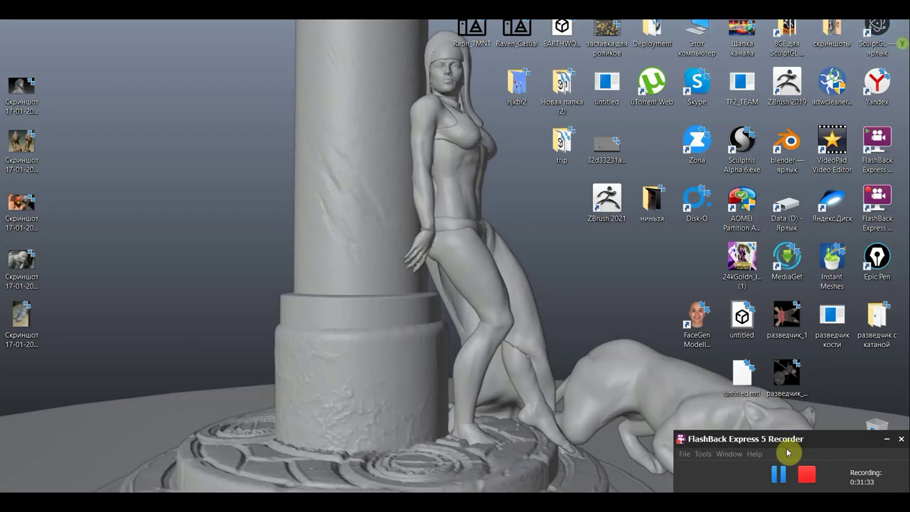
click(778, 478)
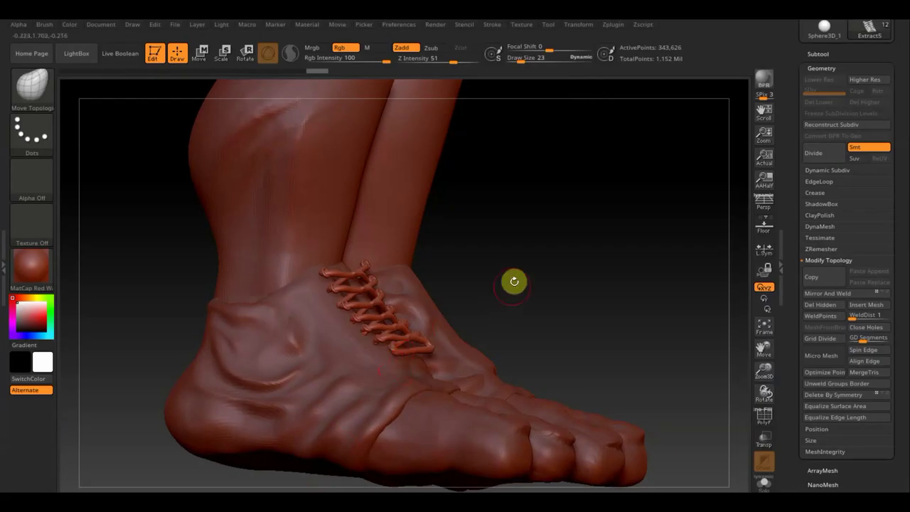
Step: Enlarge the brush, then use the Move transpose gizmo to nudge and narrow the lace
drag(526, 274, 531, 276)
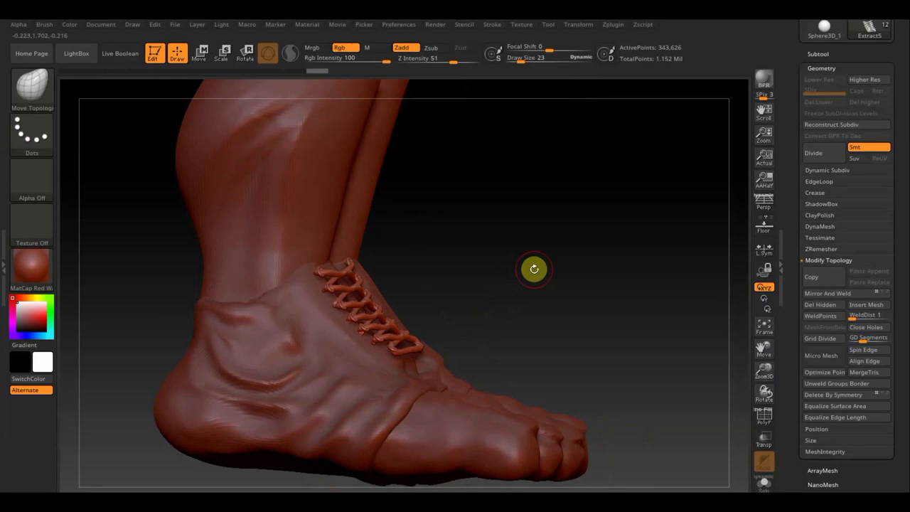
drag(520, 62, 534, 61)
mouse_move(564, 253)
mouse_down()
mouse_move(576, 246)
mouse_move(558, 230)
mouse_up()
click(202, 53)
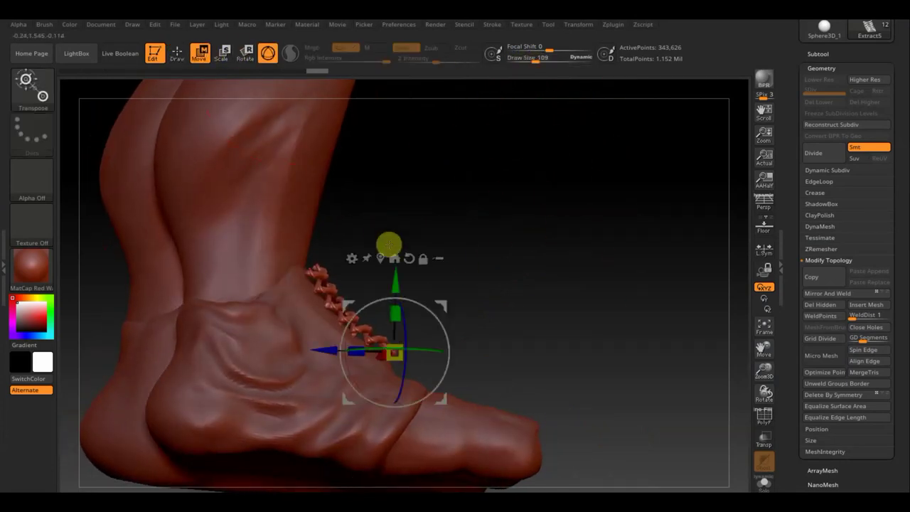
drag(446, 300, 443, 305)
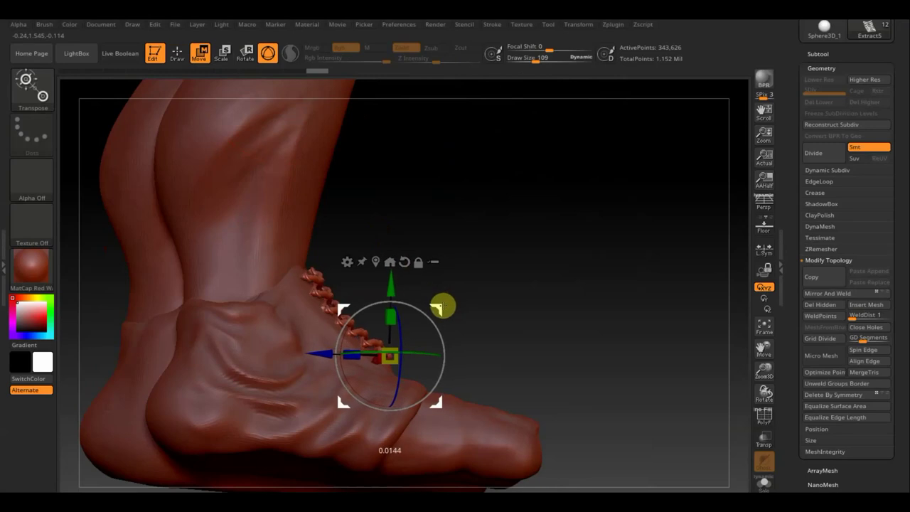
drag(570, 268, 500, 289)
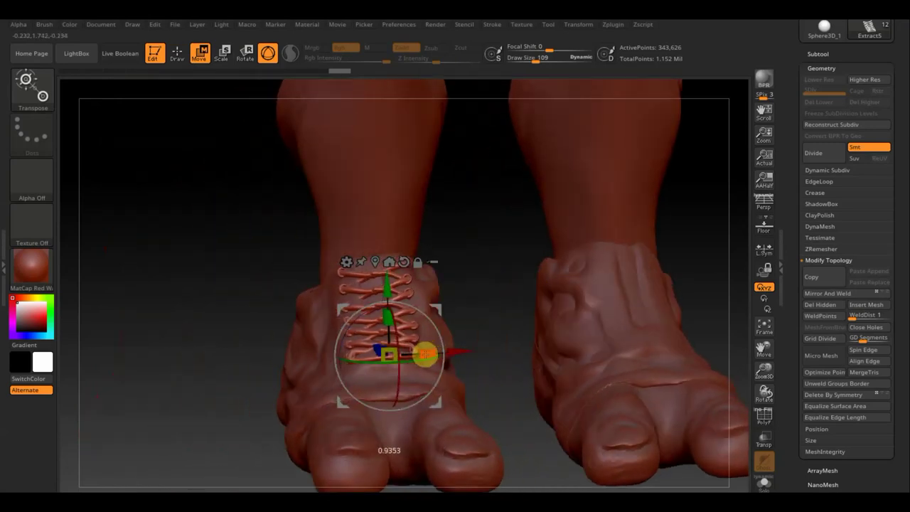
drag(424, 353, 418, 357)
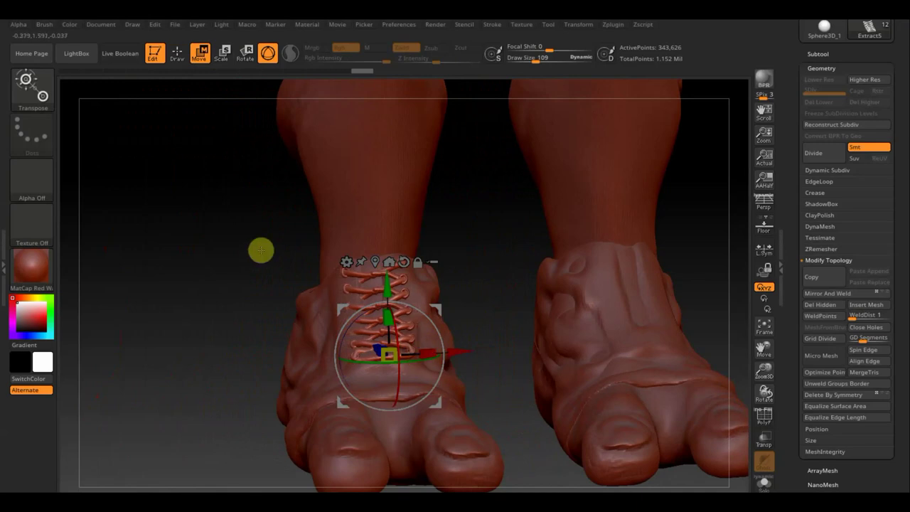
Step: Return to Draw mode with the brush size set to 73
mouse_move(213, 238)
mouse_down()
mouse_move(226, 263)
mouse_move(260, 243)
mouse_move(229, 217)
mouse_move(189, 211)
mouse_move(209, 207)
mouse_up()
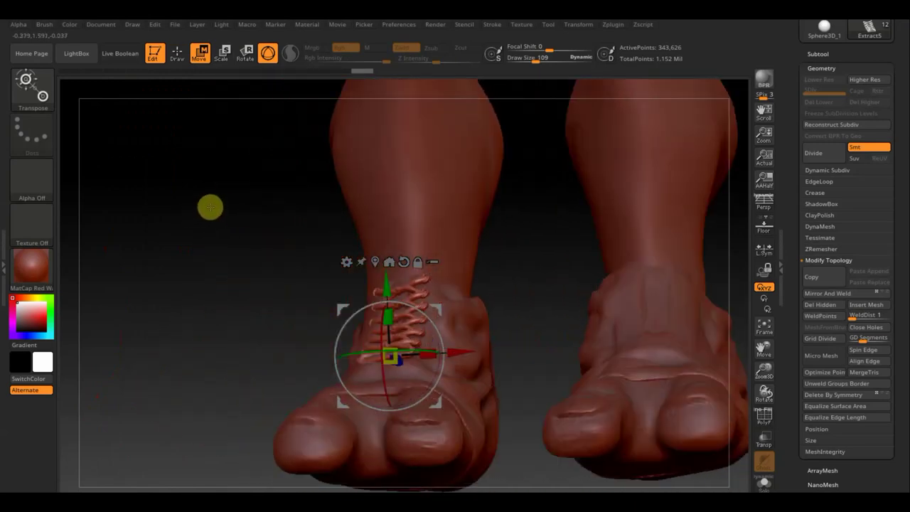
click(177, 53)
drag(544, 61, 528, 59)
mouse_move(546, 287)
mouse_down()
mouse_move(522, 258)
mouse_move(518, 266)
mouse_up()
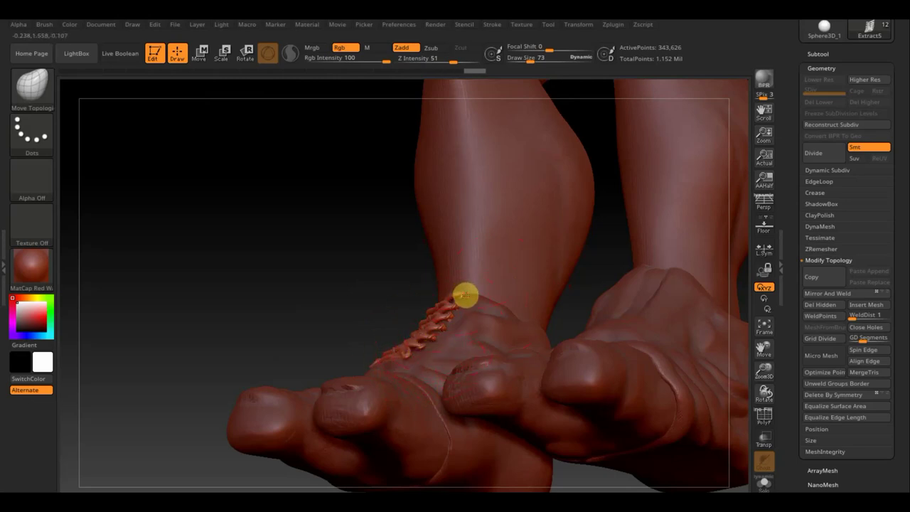
Step: Reshape the lace chain near the ankle and shrink the brush to 21
drag(461, 296, 452, 312)
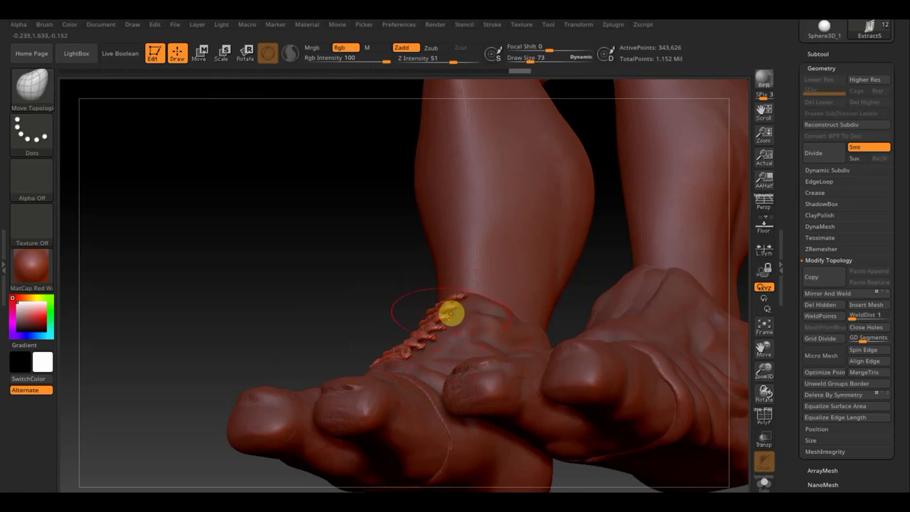
mouse_move(301, 294)
mouse_down()
mouse_move(353, 315)
mouse_move(374, 308)
mouse_move(359, 311)
mouse_move(384, 323)
mouse_up()
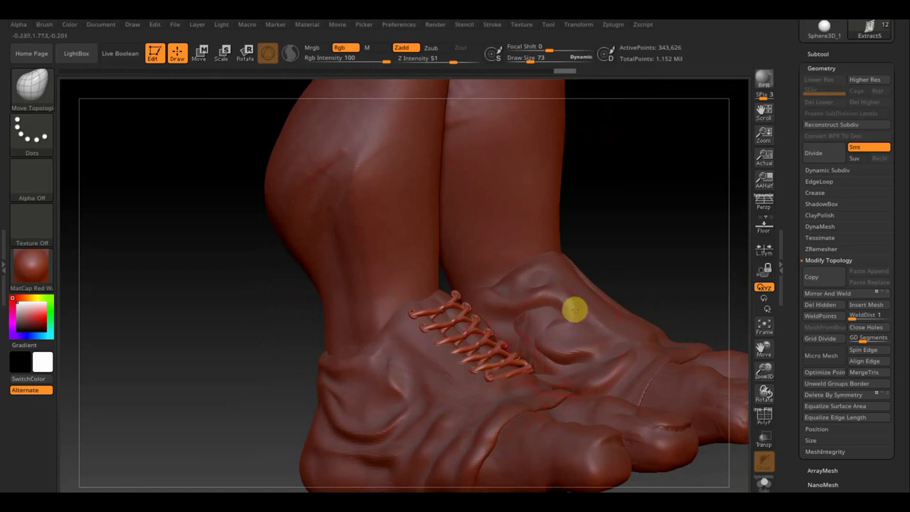
mouse_move(619, 237)
mouse_down()
mouse_move(595, 280)
mouse_move(619, 367)
mouse_up()
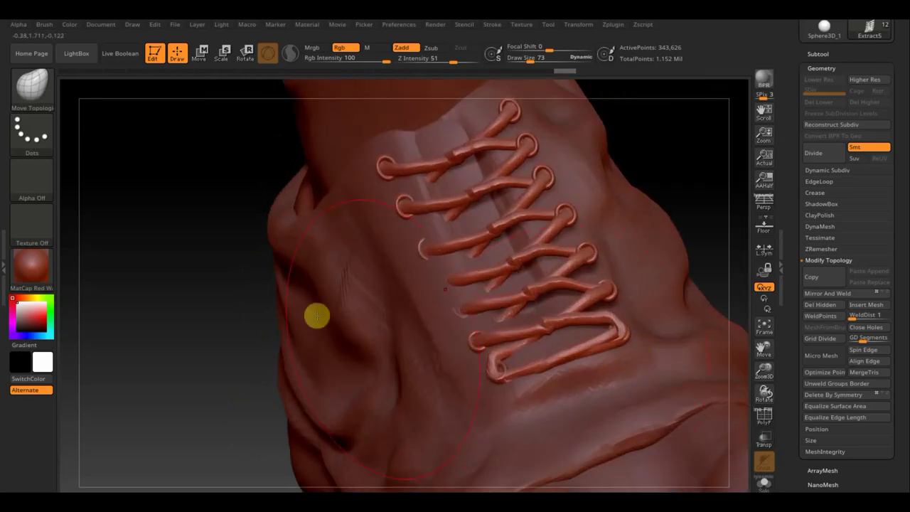
alt+drag(209, 264, 234, 254)
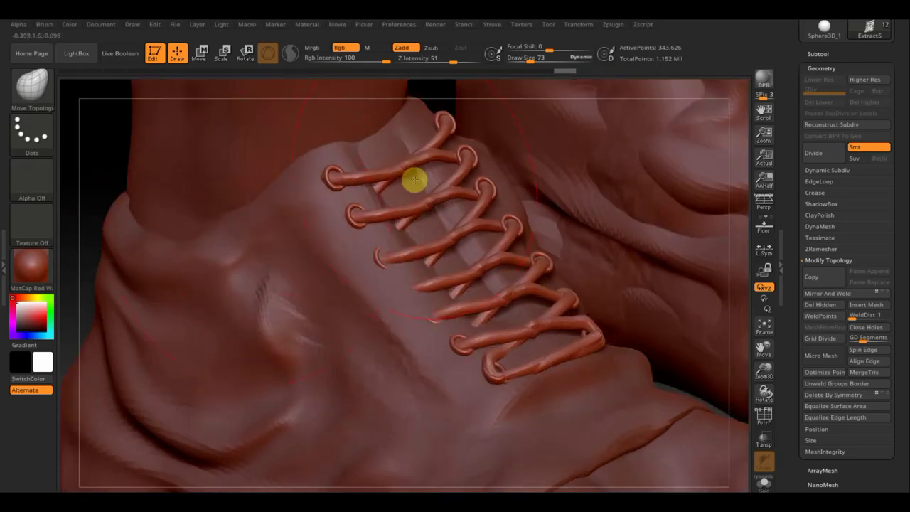
drag(531, 61, 518, 62)
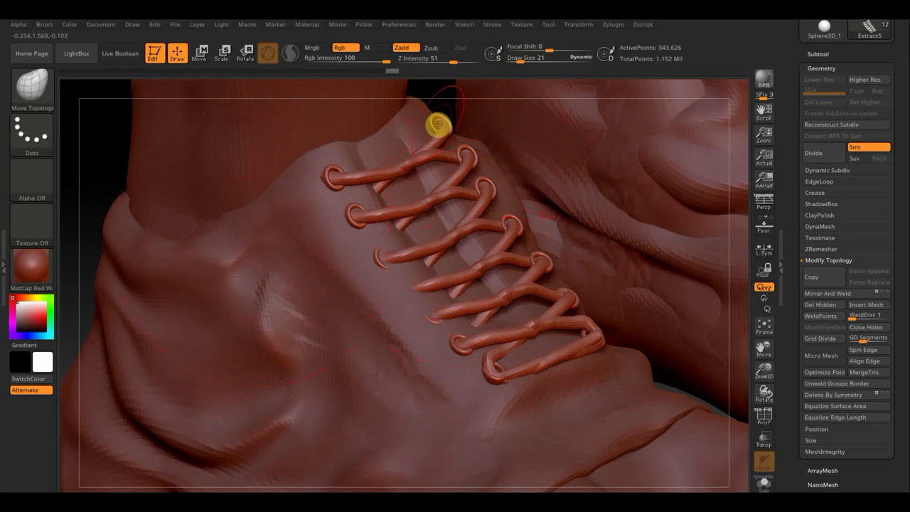
Step: Pull a lace strand toward the upper eyelet and stretch the bottom lace end
mouse_move(439, 125)
mouse_down()
mouse_move(345, 187)
mouse_move(325, 174)
mouse_up()
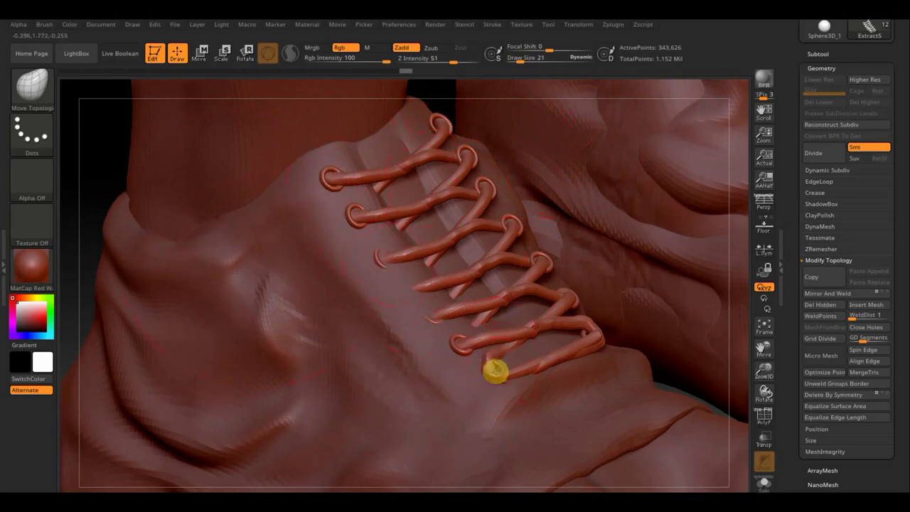
drag(493, 374, 617, 345)
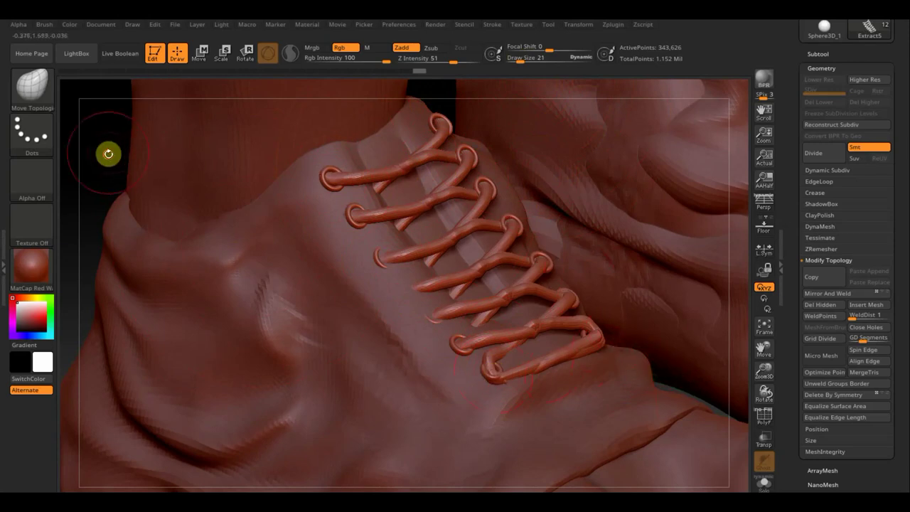
drag(86, 153, 218, 233)
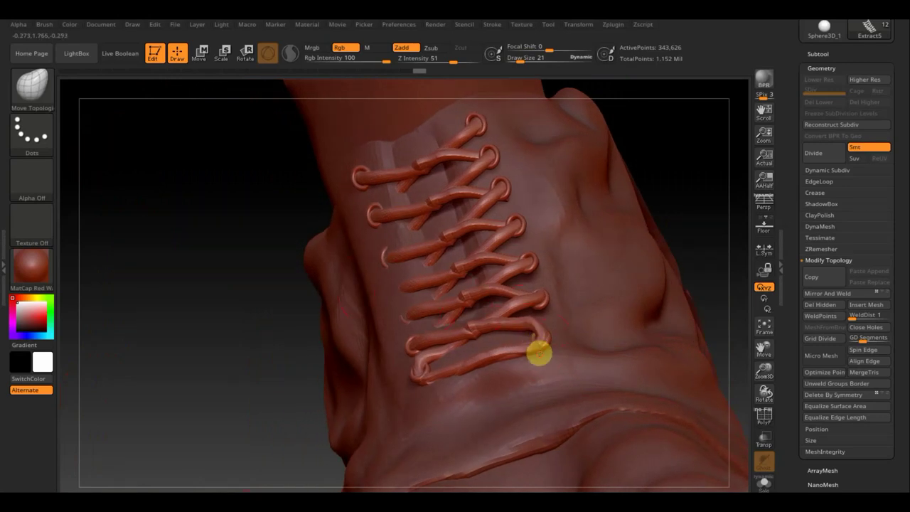
mouse_move(670, 197)
right_down()
mouse_move(678, 191)
mouse_move(560, 356)
right_up()
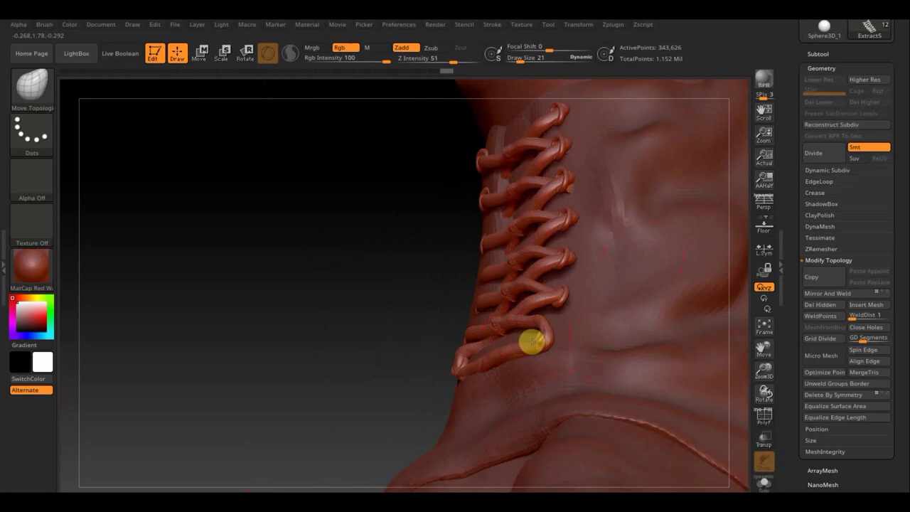
drag(373, 302, 461, 327)
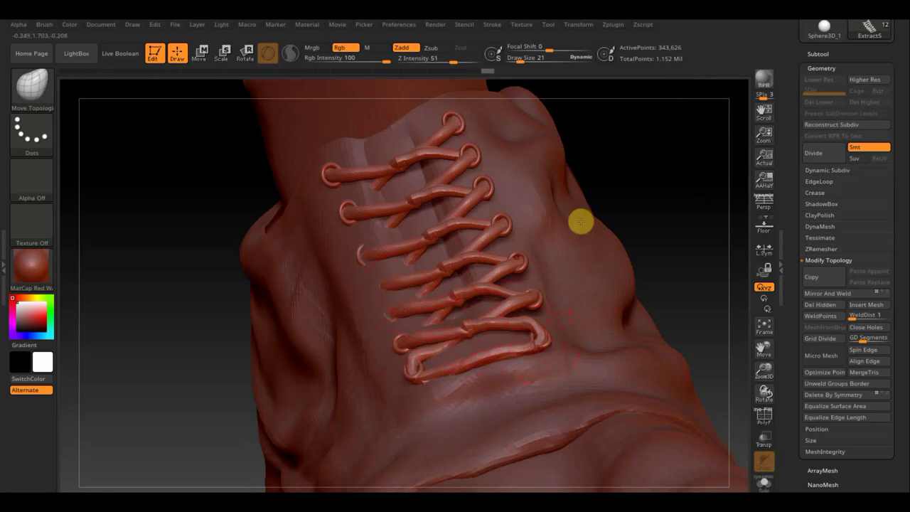
Step: Inspect the tightened laces from several close-up angles
mouse_move(670, 183)
mouse_down()
mouse_move(701, 167)
mouse_move(621, 197)
mouse_up()
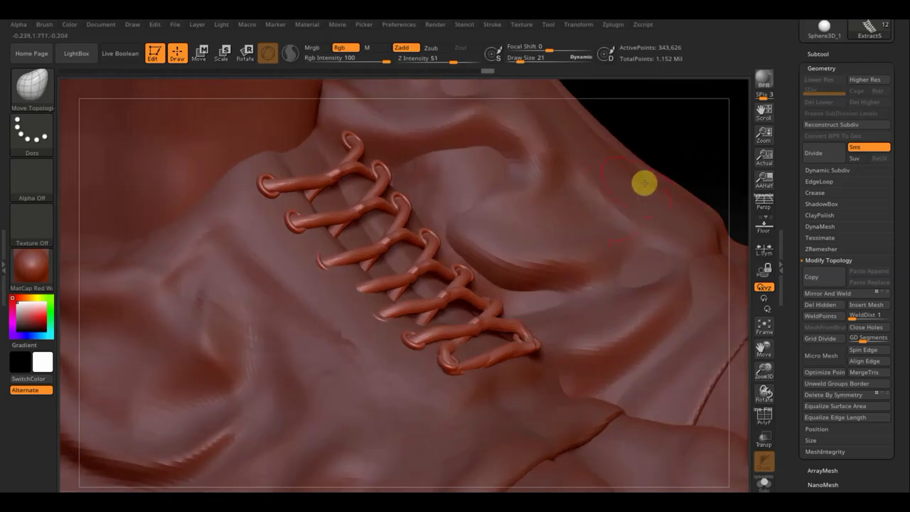
drag(690, 150, 660, 135)
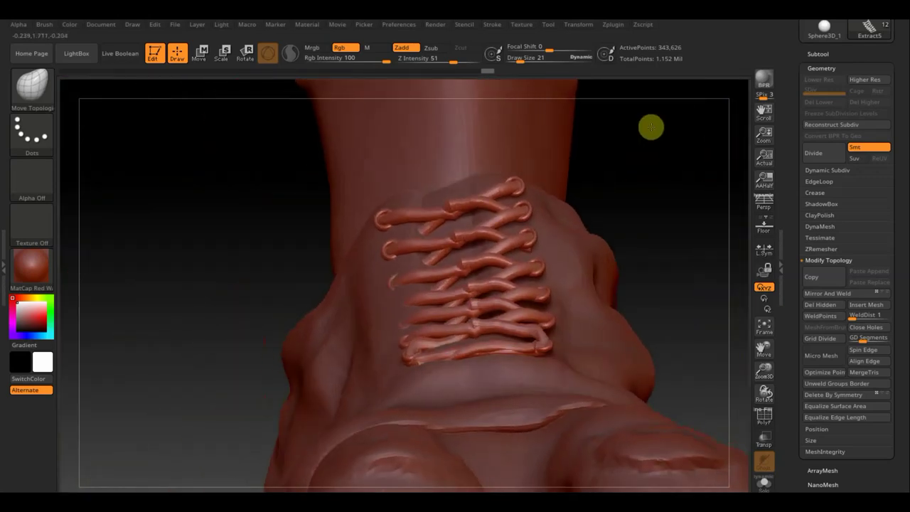
mouse_move(649, 129)
mouse_down()
mouse_move(651, 202)
mouse_move(671, 189)
mouse_up()
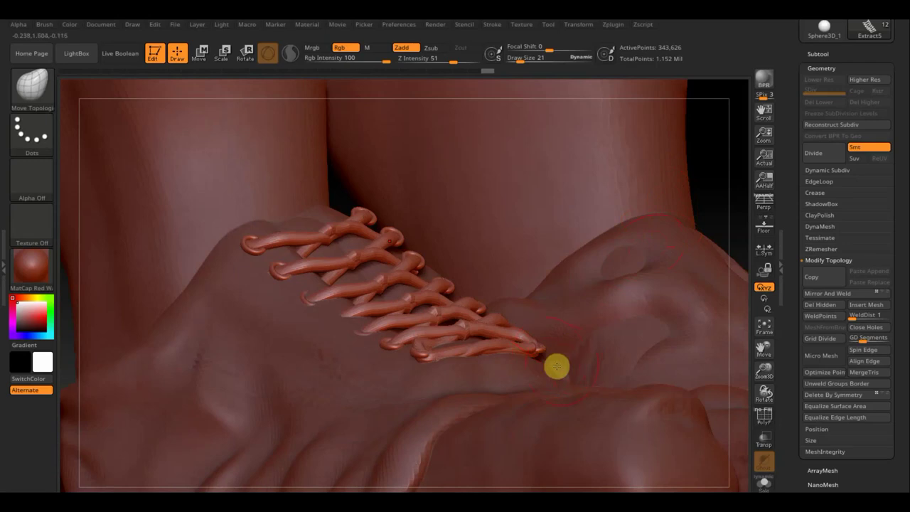
mouse_move(704, 192)
mouse_down()
mouse_move(686, 190)
mouse_move(660, 238)
mouse_up()
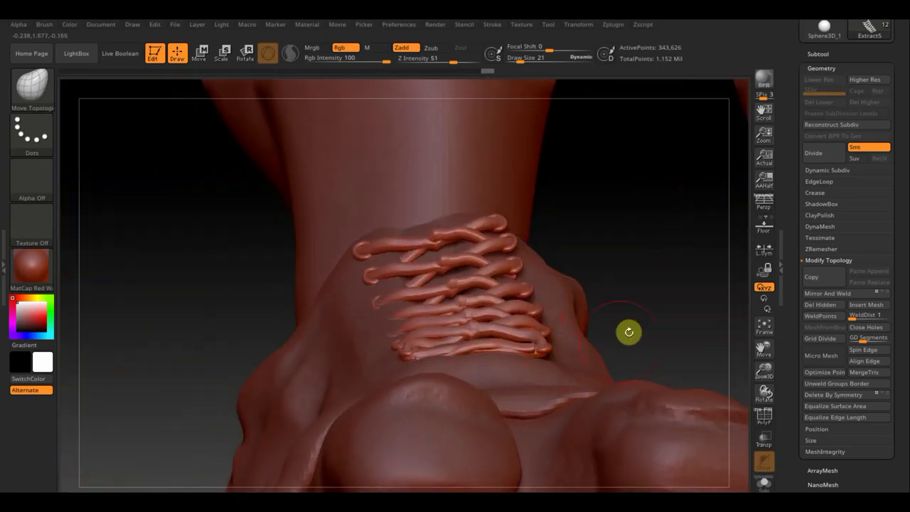
mouse_move(646, 294)
mouse_down()
mouse_move(617, 294)
mouse_move(602, 344)
mouse_up()
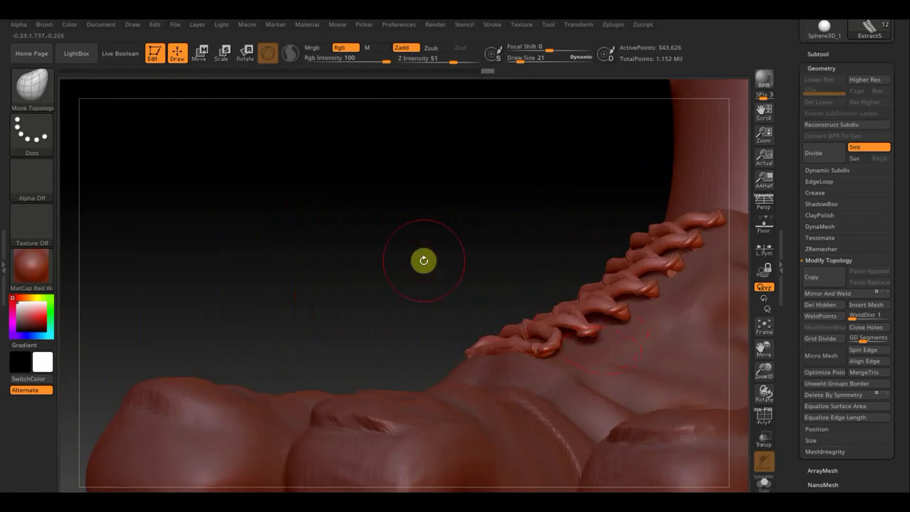
key(n)
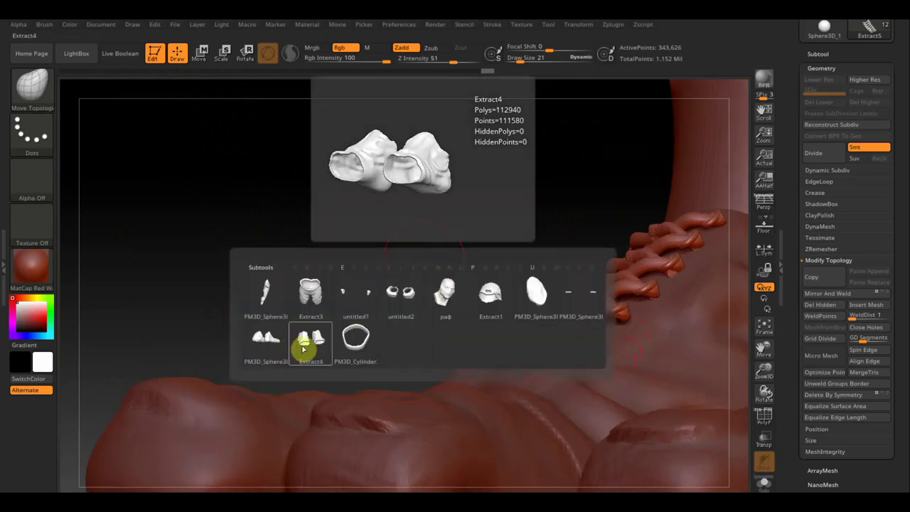
Step: Make Extract4 active and set the brush to strength 40 and draw size 51
click(302, 348)
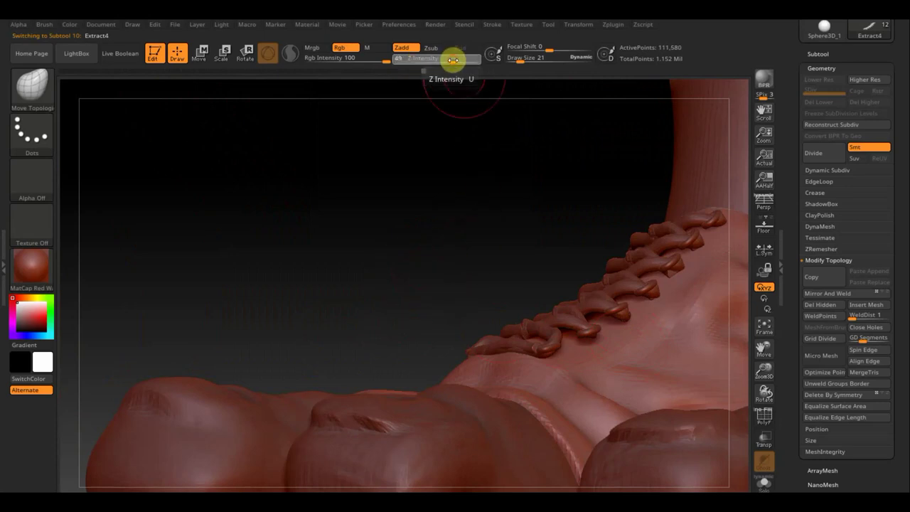
drag(451, 58, 447, 63)
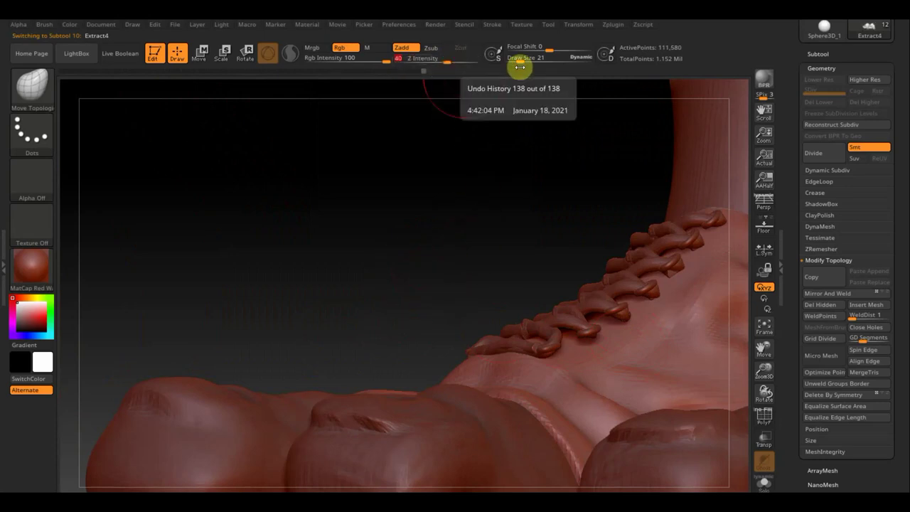
drag(520, 58, 526, 57)
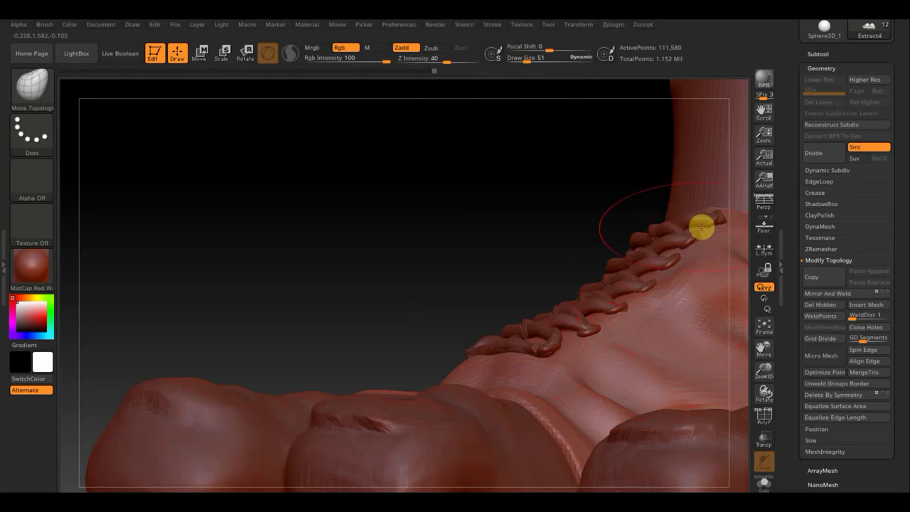
Step: Orbit around the left boot's laces and make Extract5 the active subtool
drag(536, 207, 317, 211)
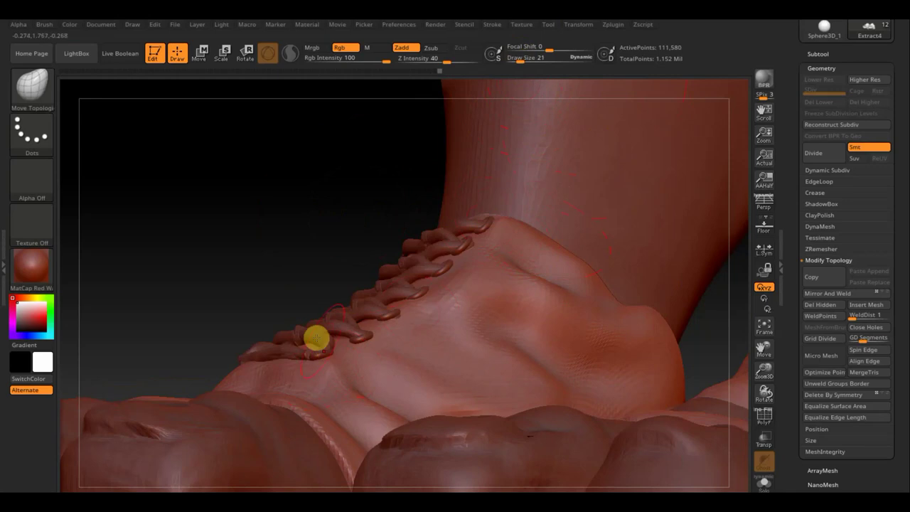
mouse_move(211, 256)
mouse_down()
mouse_move(248, 278)
mouse_move(226, 286)
mouse_up()
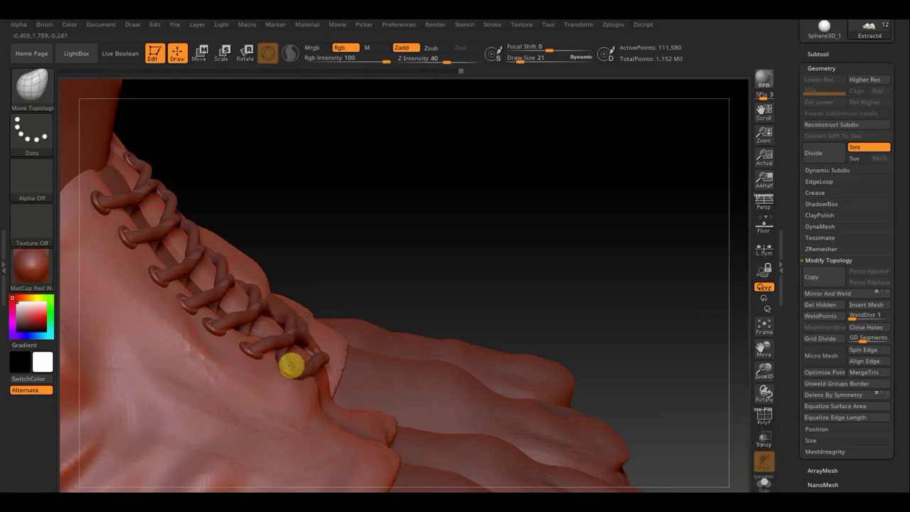
drag(473, 245, 416, 244)
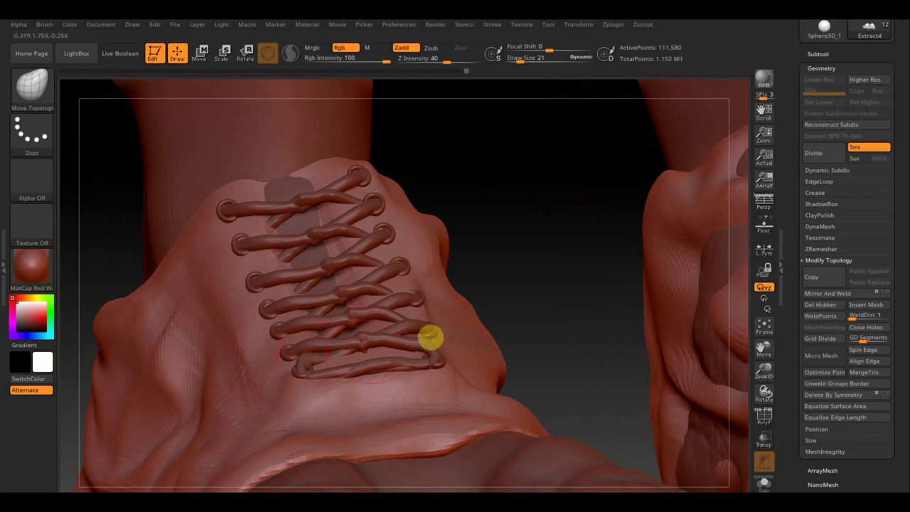
drag(506, 272, 509, 293)
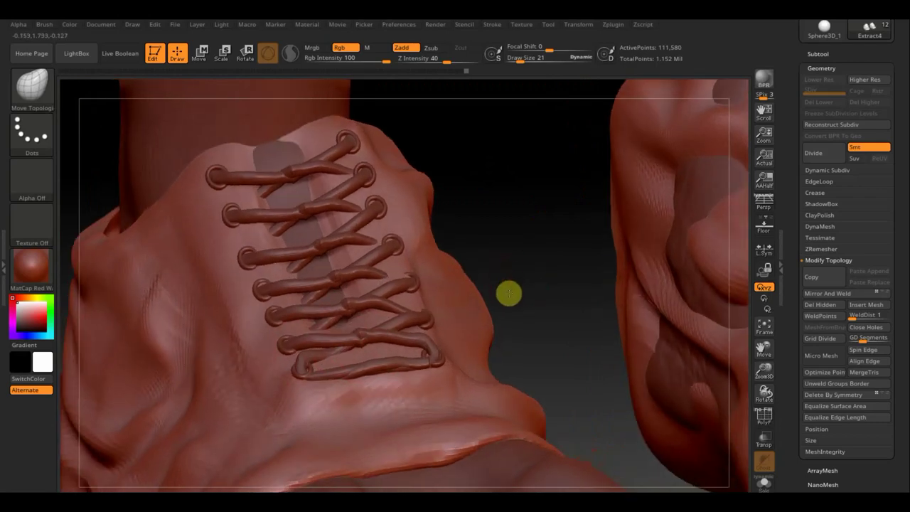
mouse_move(509, 292)
mouse_down()
mouse_move(509, 274)
mouse_move(476, 279)
mouse_up()
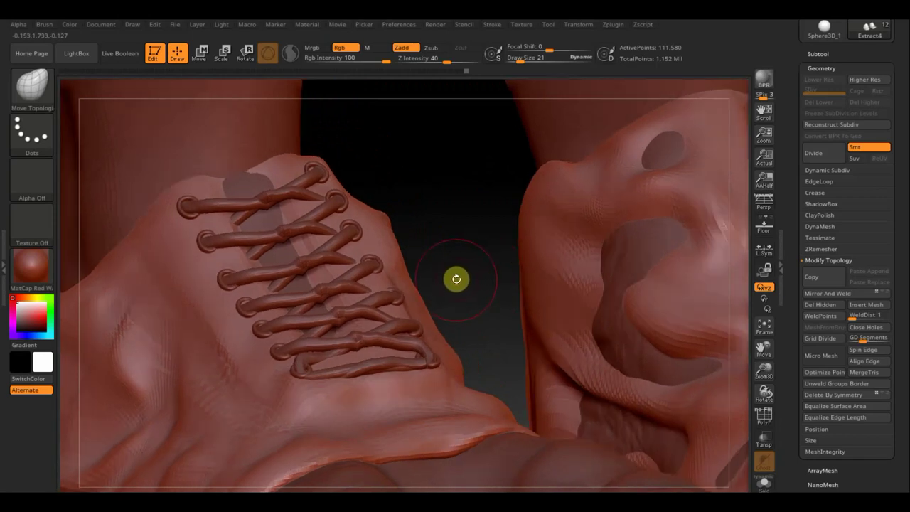
click(355, 360)
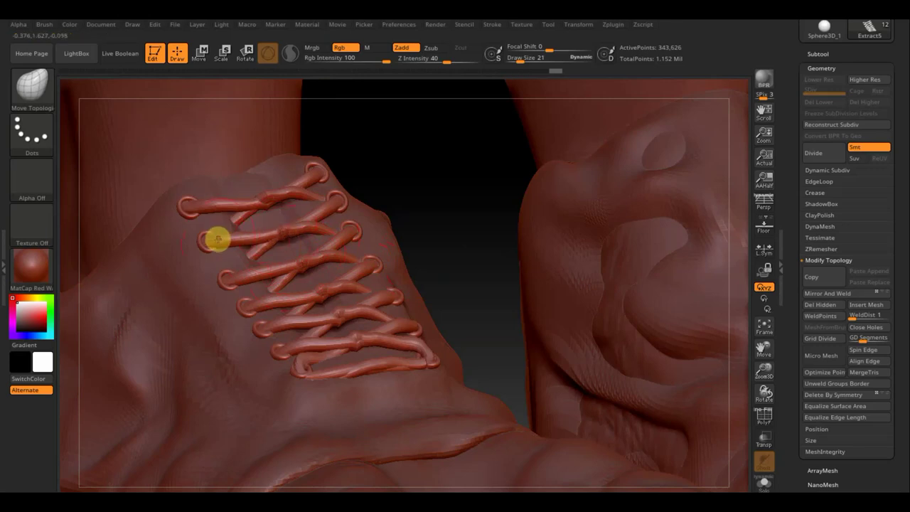
Step: Reshape the fourth lace row on the left boot with one stroke, ending in front view
mouse_move(463, 205)
mouse_down()
mouse_move(447, 204)
mouse_move(473, 204)
mouse_up()
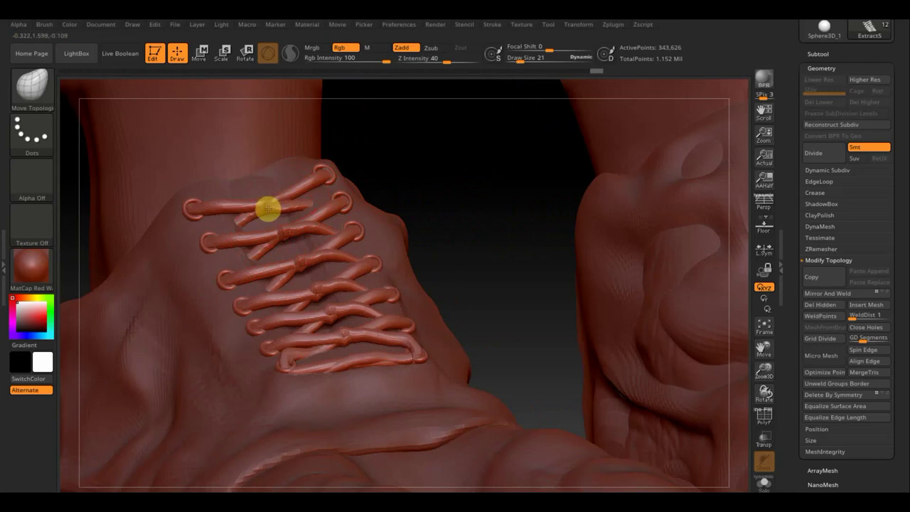
drag(386, 183, 430, 182)
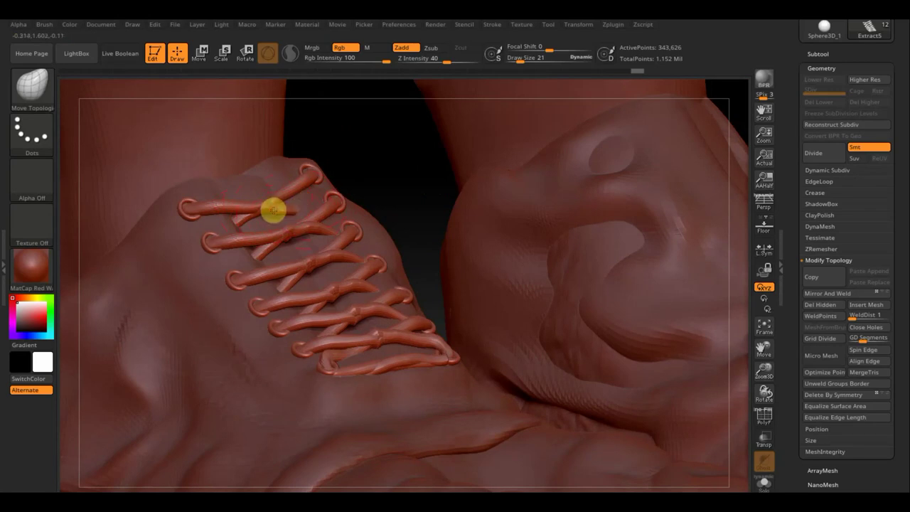
drag(386, 182, 322, 282)
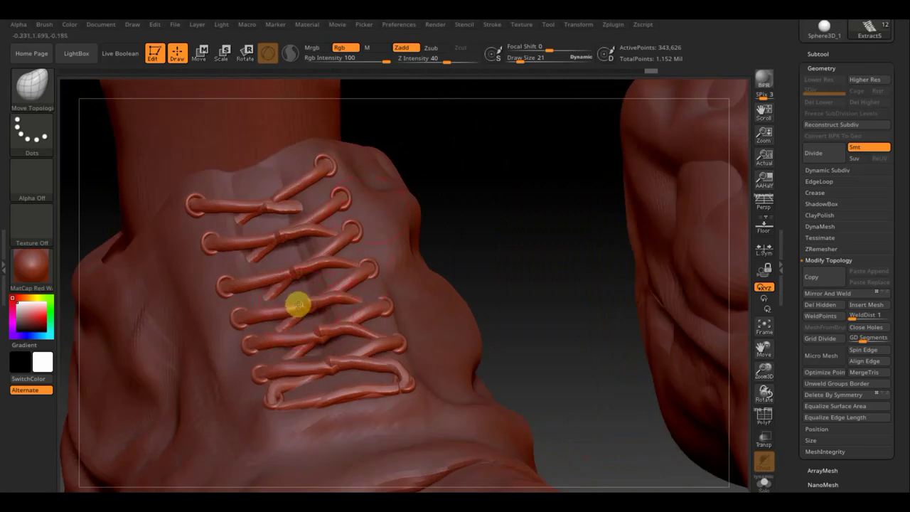
mouse_move(302, 303)
mouse_down()
mouse_move(351, 300)
mouse_move(336, 297)
mouse_up()
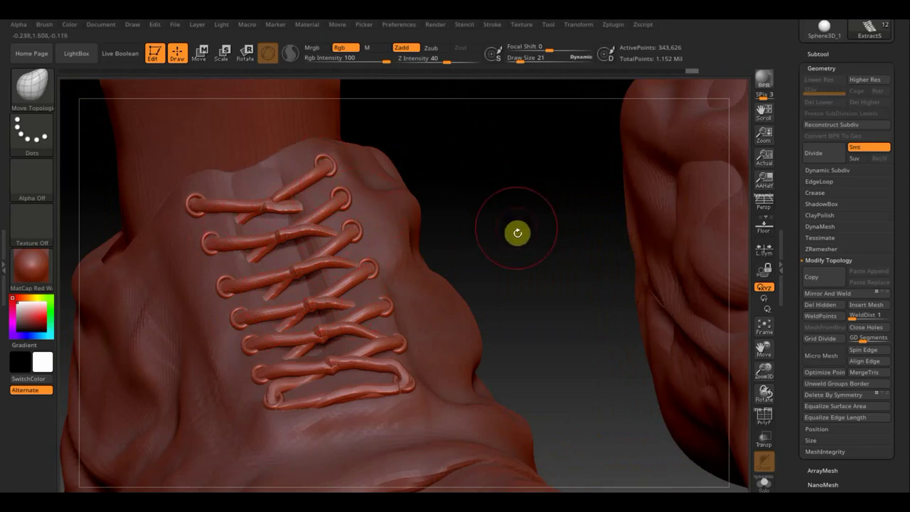
mouse_move(517, 250)
mouse_down()
mouse_move(479, 197)
mouse_move(434, 181)
mouse_up()
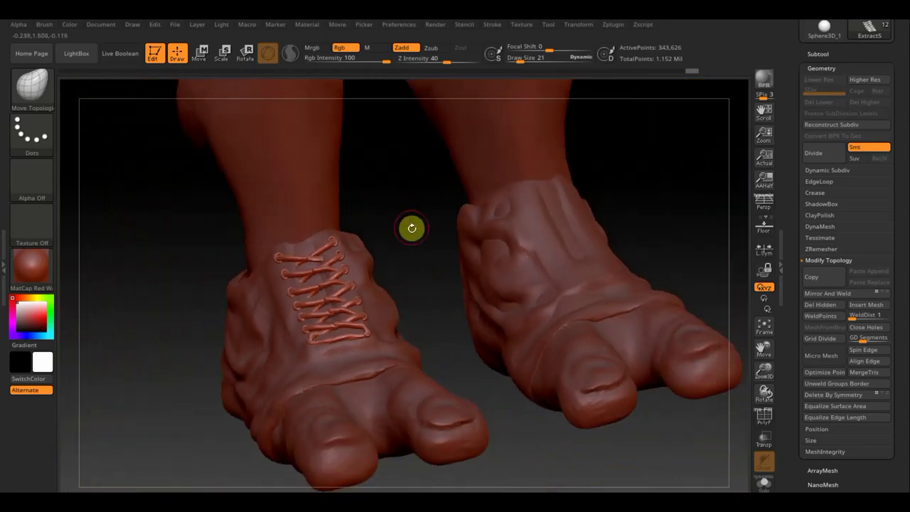
mouse_move(411, 227)
mouse_down()
mouse_move(457, 258)
mouse_move(394, 249)
mouse_up()
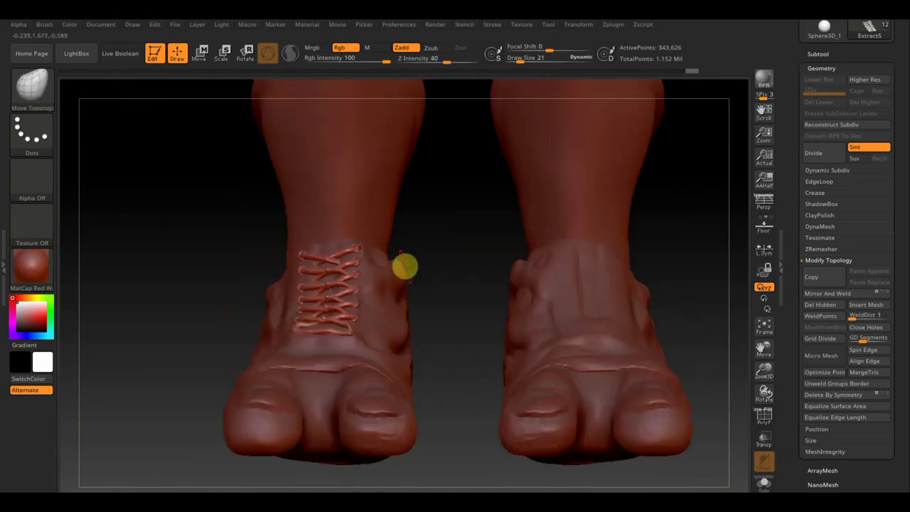
Step: Make Extract4 the active subtool and select the ClayBuildup brush
key(F1)
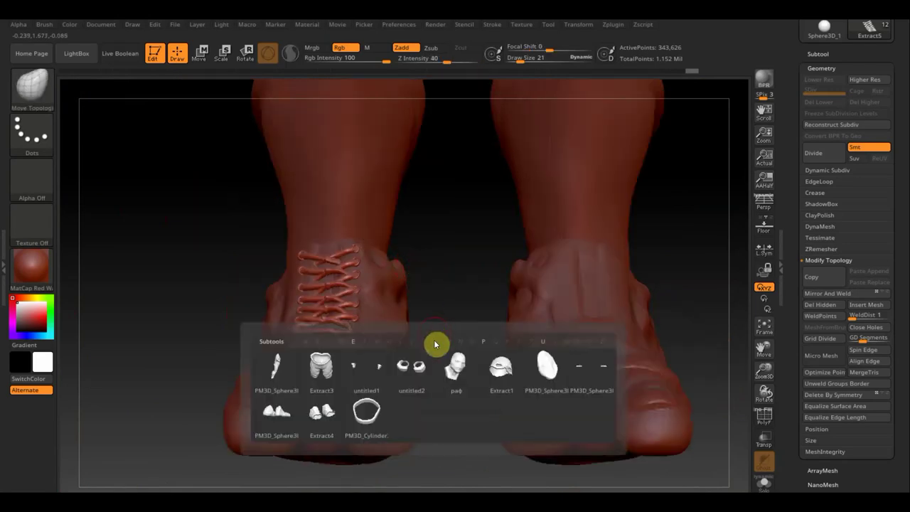
click(328, 412)
drag(436, 275, 442, 319)
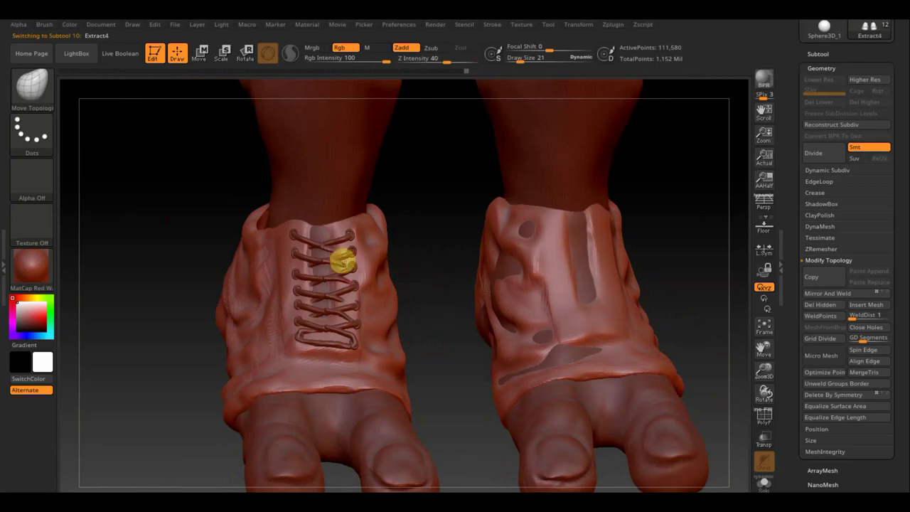
click(32, 87)
click(138, 98)
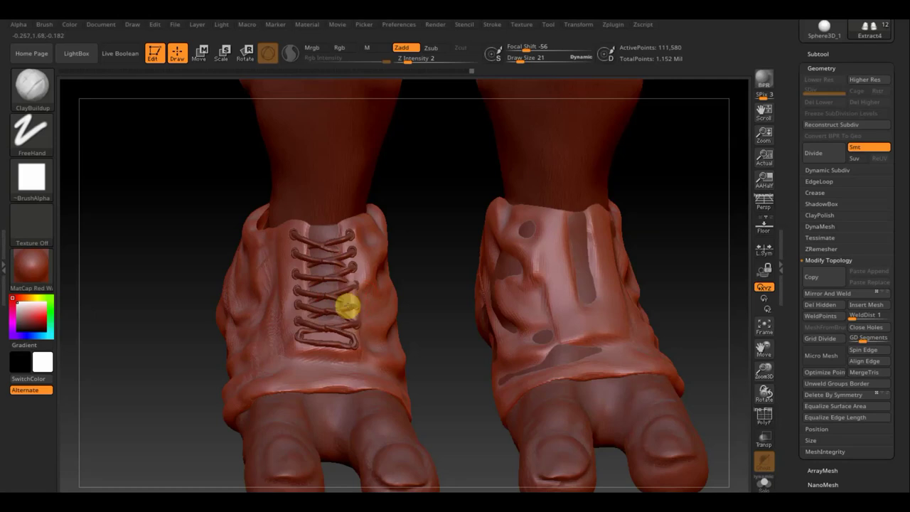
Step: Build up clay on the left boot beside the laces and along its cuff
right_drag(402, 248, 377, 242)
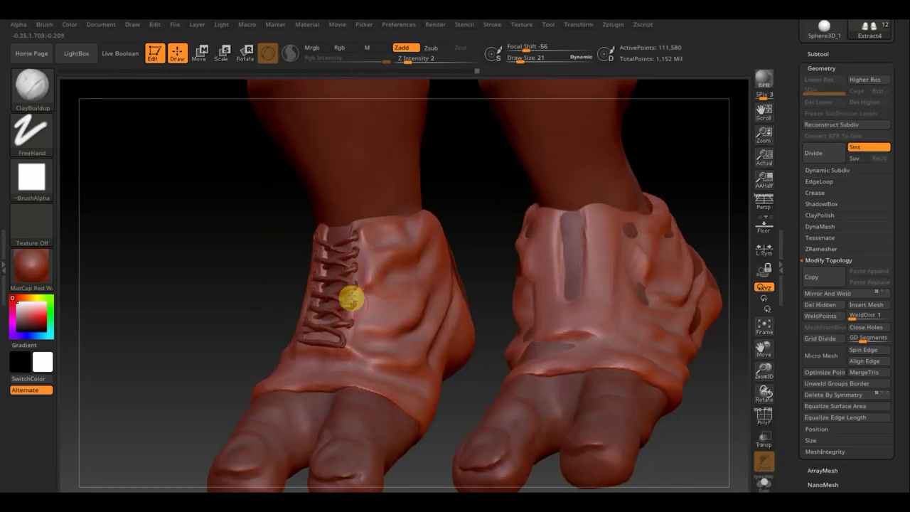
drag(351, 278, 353, 298)
click(364, 244)
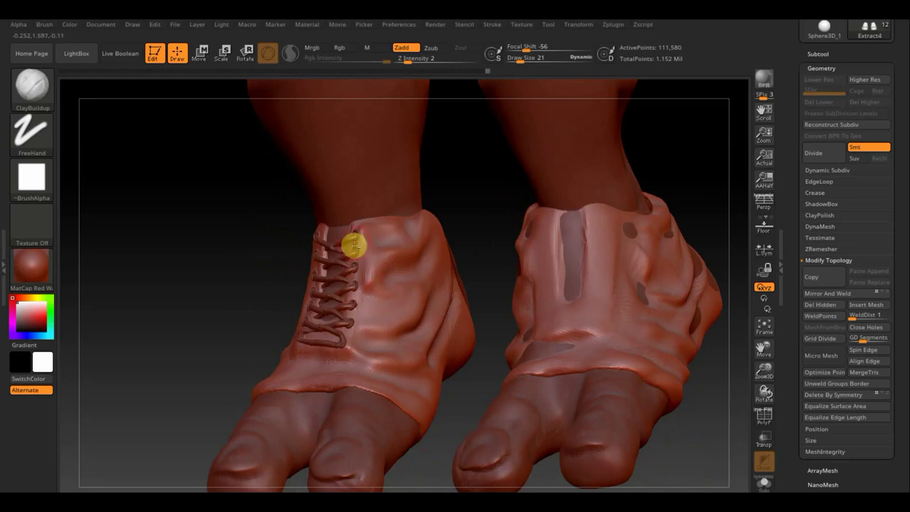
drag(371, 299, 379, 306)
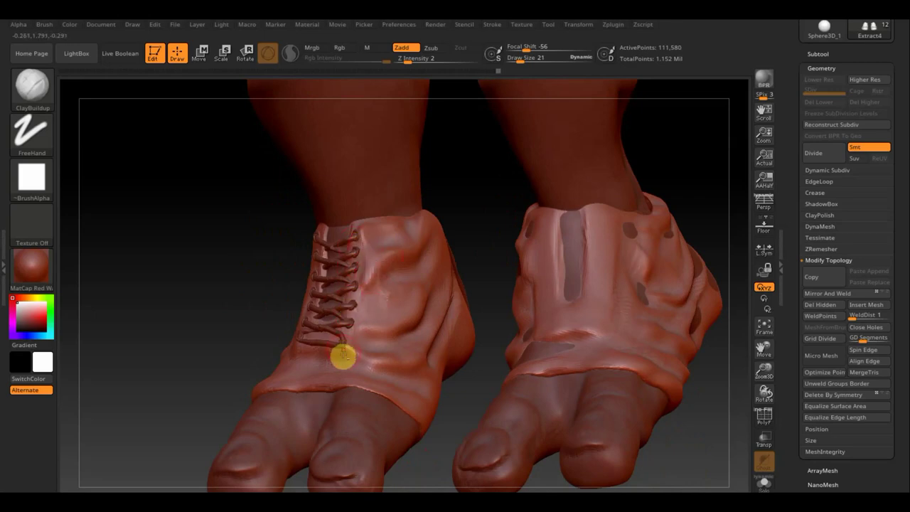
shift+drag(223, 305, 254, 325)
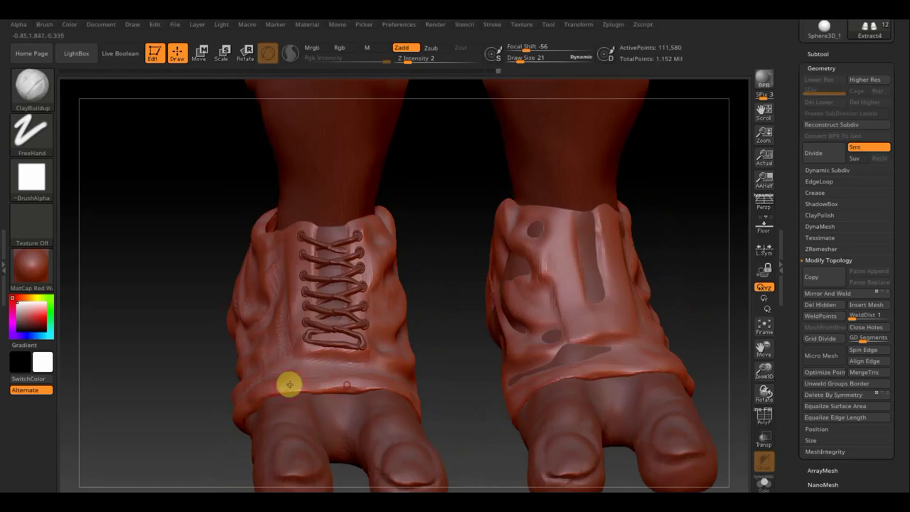
mouse_move(289, 385)
mouse_down()
mouse_move(234, 407)
mouse_move(254, 401)
mouse_up()
shift+drag(457, 311, 448, 360)
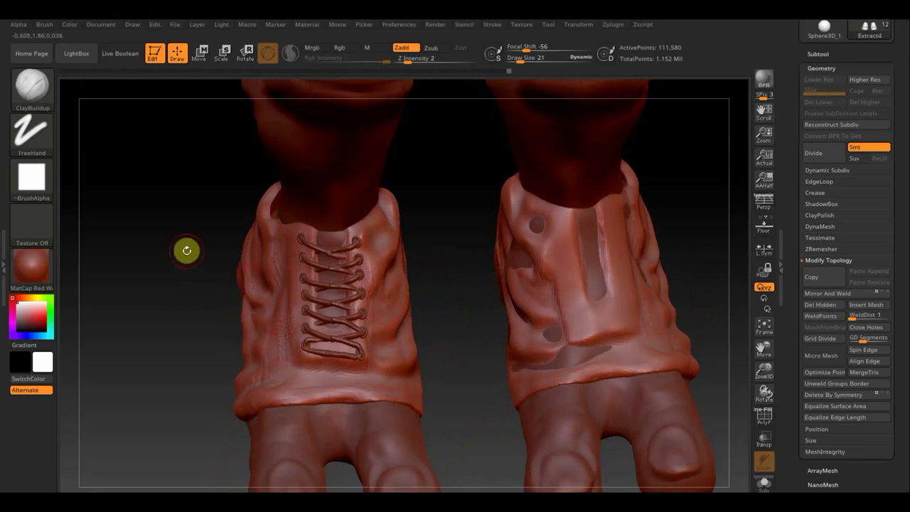
click(29, 88)
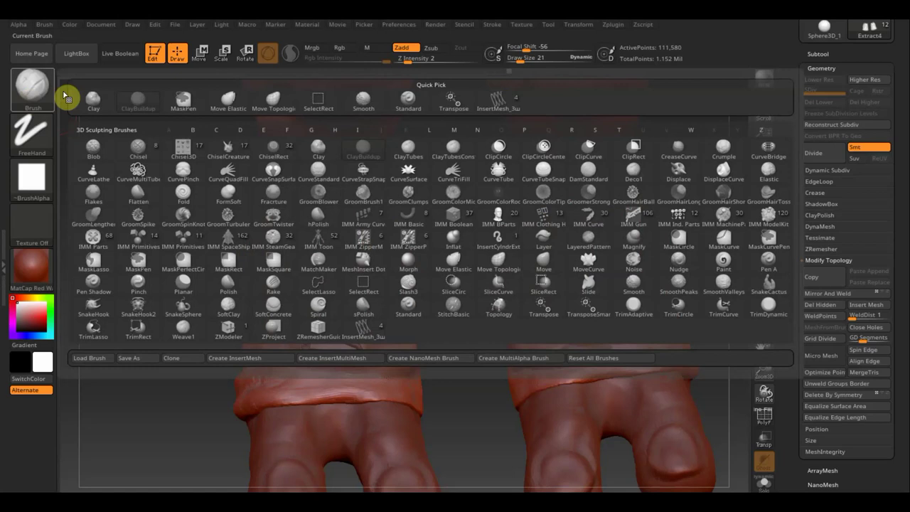
Step: Push both sides of the left boot inward with the Move Topological brush
click(274, 101)
drag(519, 58, 533, 57)
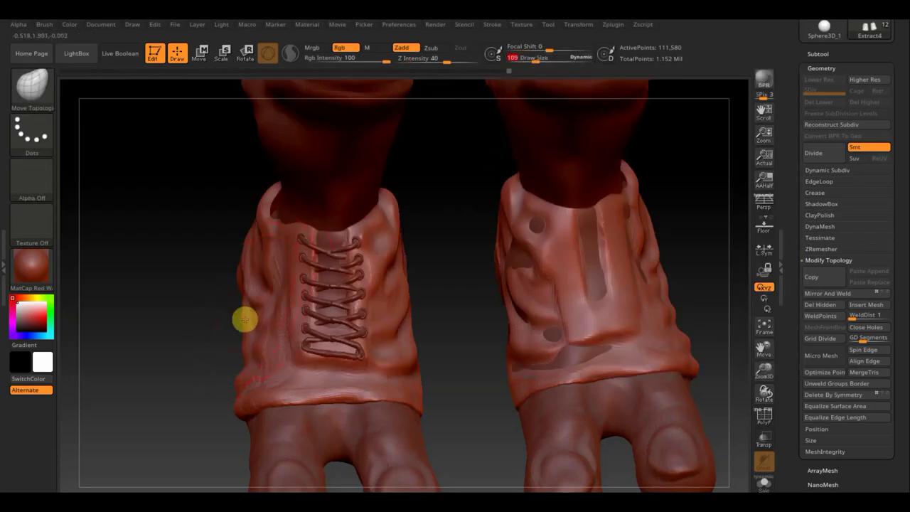
drag(244, 320, 275, 325)
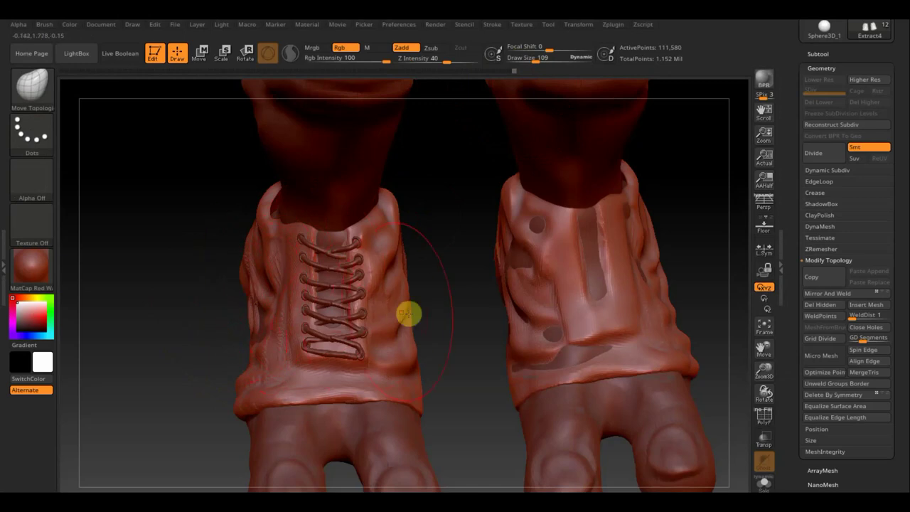
mouse_move(410, 314)
mouse_down()
mouse_move(376, 318)
mouse_move(416, 320)
mouse_move(440, 290)
mouse_move(435, 296)
mouse_up()
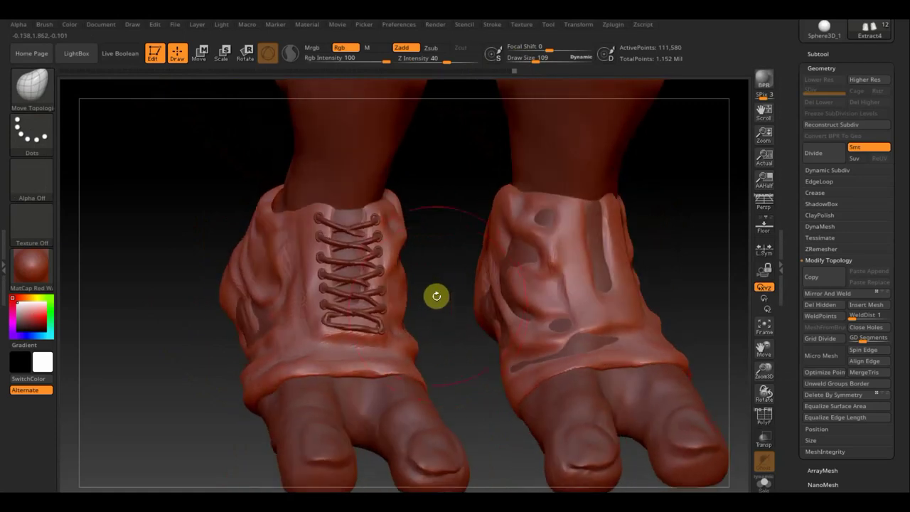
Step: Make PM3D_Sphere3D_3 active and Mirror And Weld the left boot's shape onto the right
key(n)
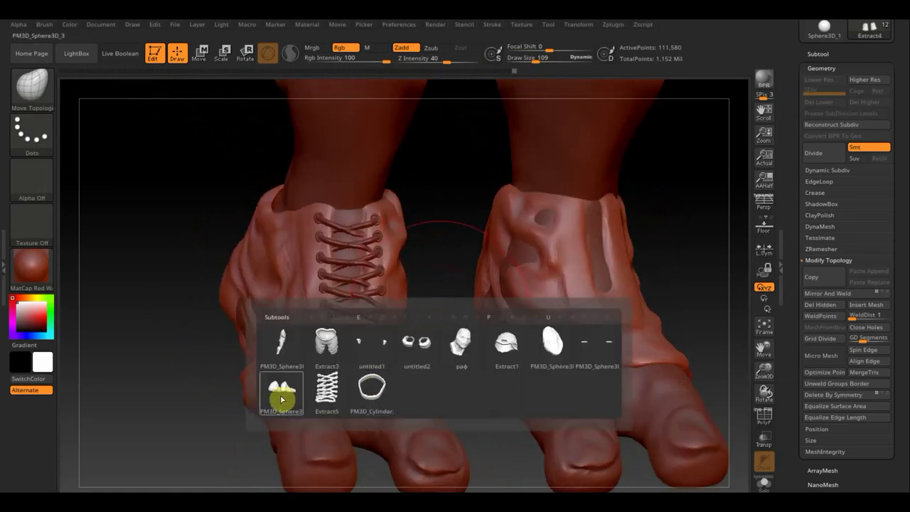
click(281, 395)
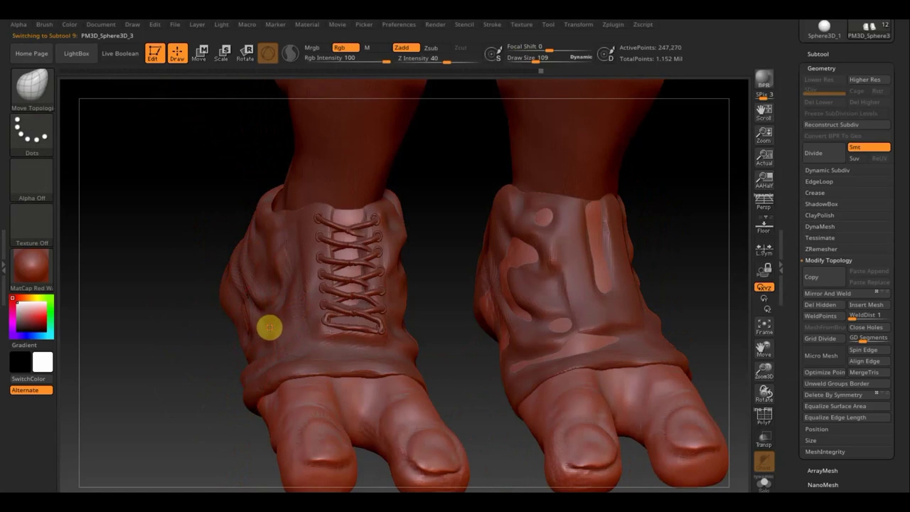
drag(425, 337, 371, 349)
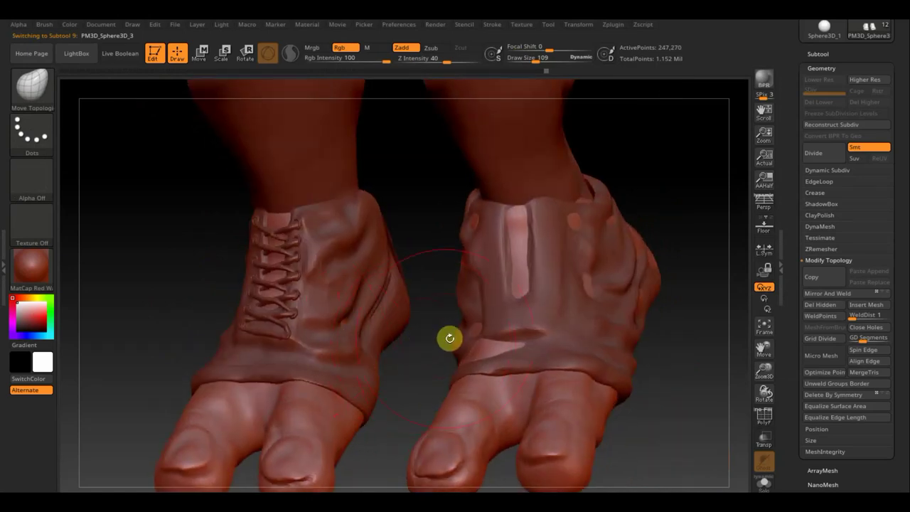
drag(691, 391, 711, 388)
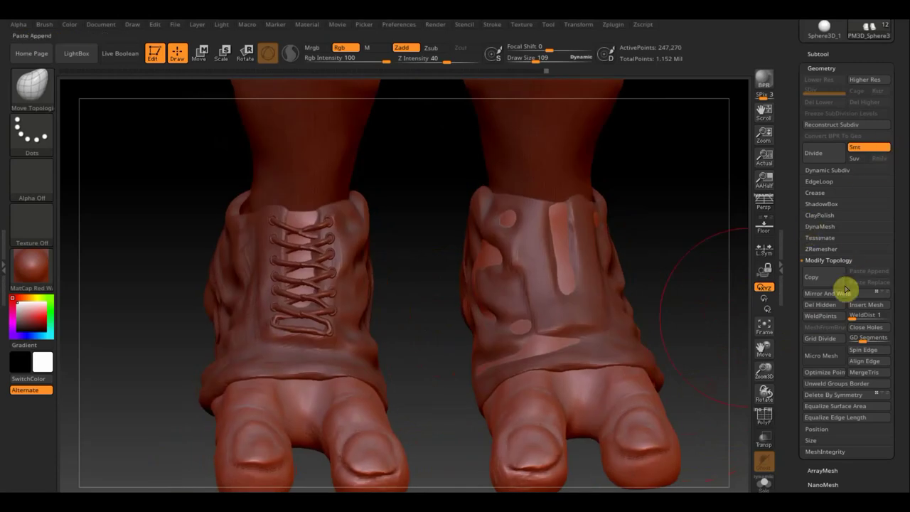
click(847, 293)
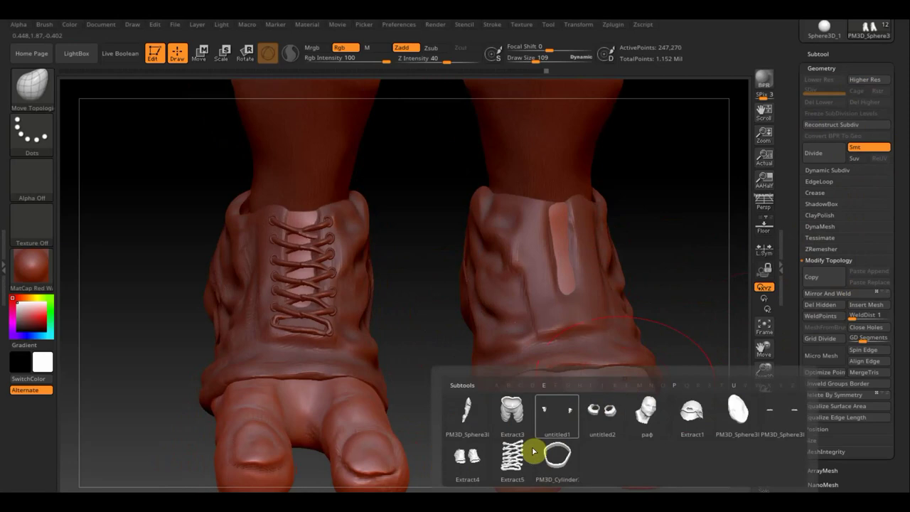
Step: Mirror And Weld the Extract5 laces and Extract4 shoe shell onto the right shoe
click(510, 463)
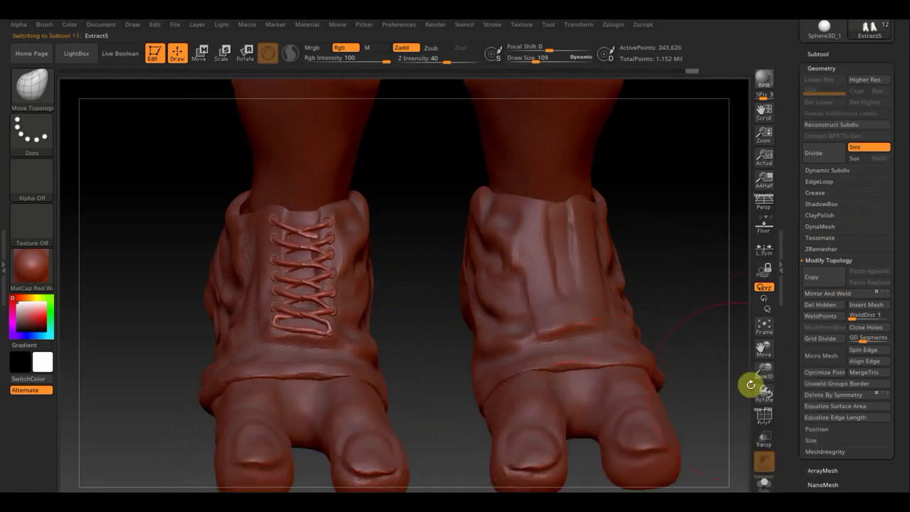
click(844, 294)
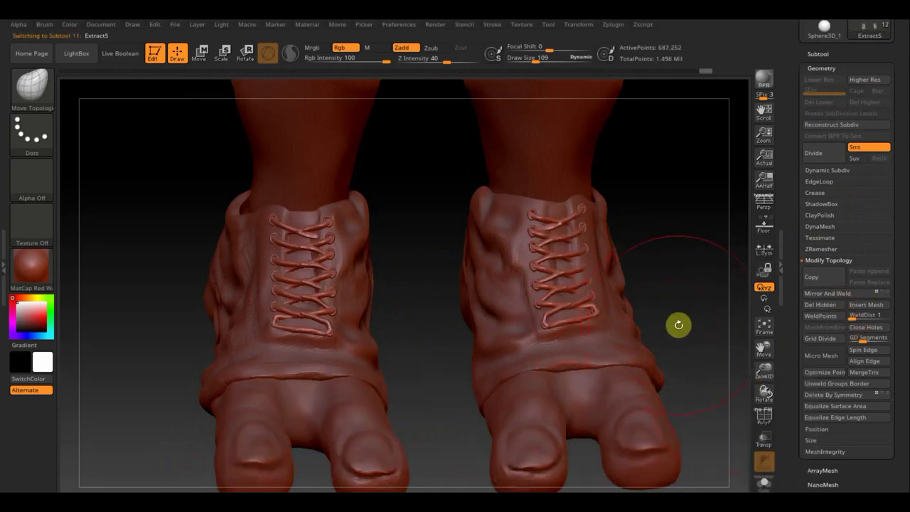
click(564, 406)
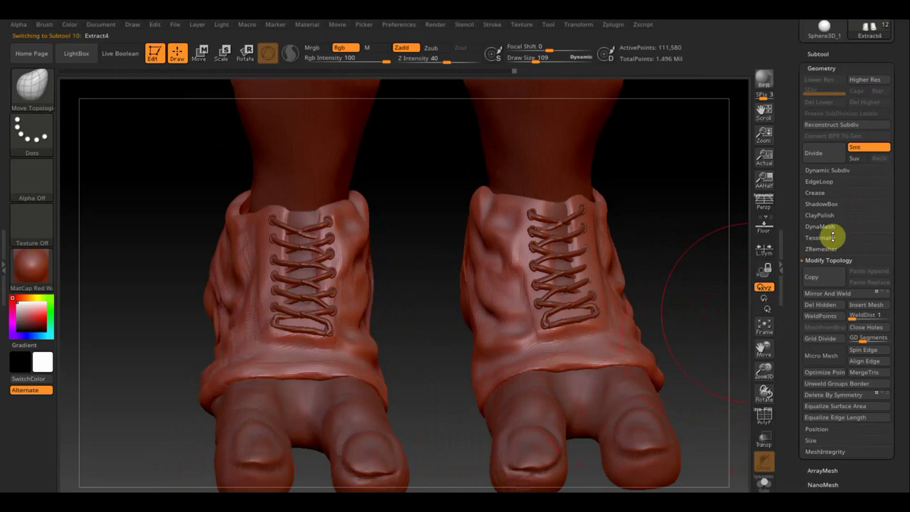
click(847, 293)
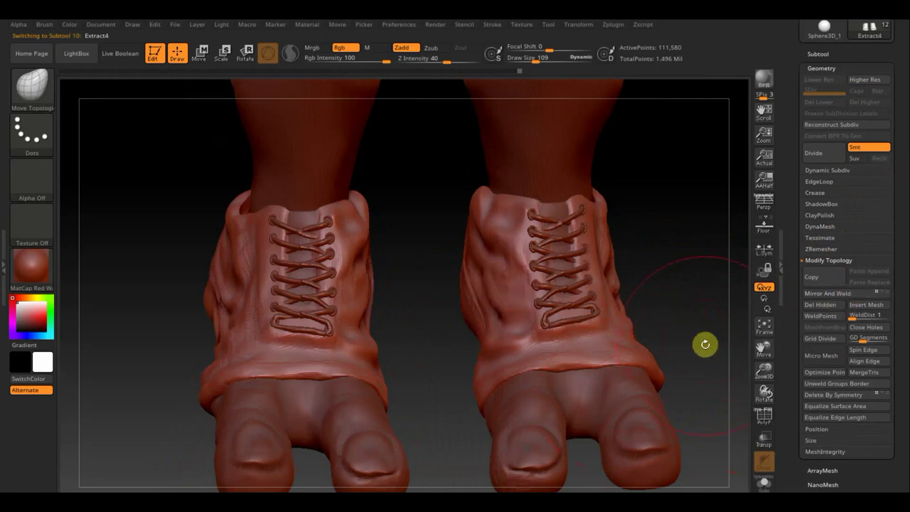
Step: Toggle PolyF on and off to check the mesh, then frame the whole figure
click(763, 416)
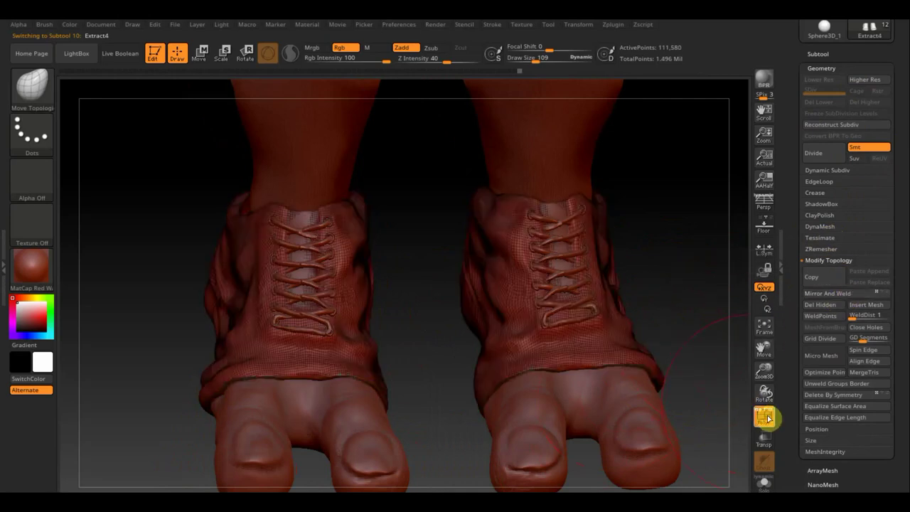
click(764, 418)
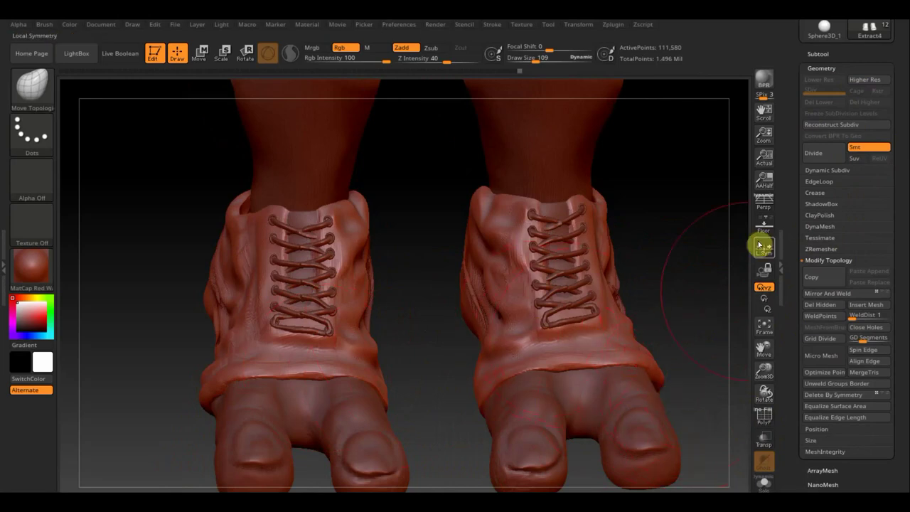
click(763, 325)
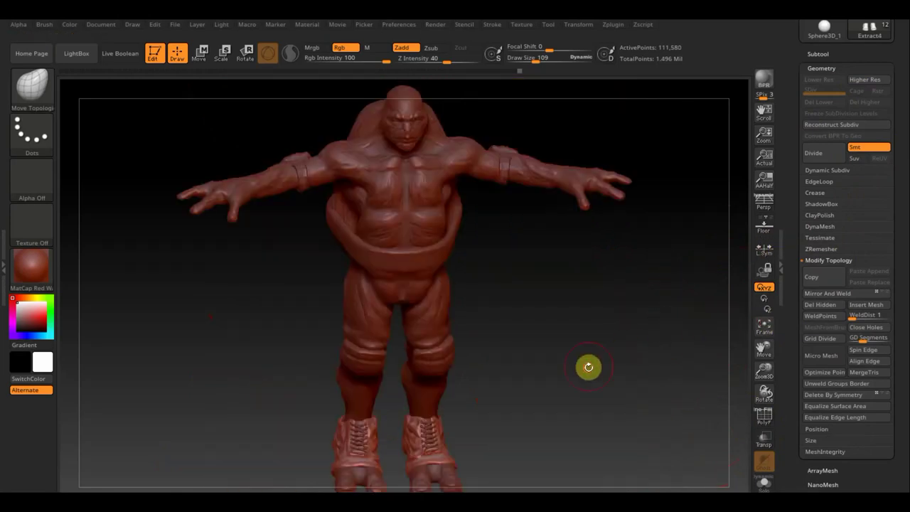
Step: Orbit the figure to inspect it from front, side and back, ending with the head facing forward
mouse_move(587, 368)
alt+mouse_down()
mouse_move(580, 314)
mouse_move(540, 321)
mouse_move(582, 390)
alt+mouse_up()
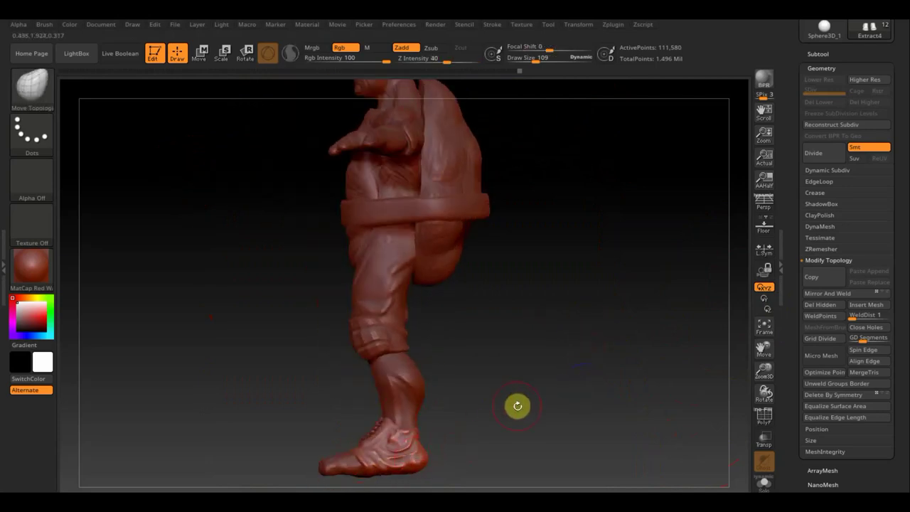
mouse_move(517, 402)
mouse_down()
mouse_move(579, 408)
mouse_move(544, 392)
mouse_move(605, 377)
mouse_move(576, 422)
mouse_move(588, 408)
mouse_up()
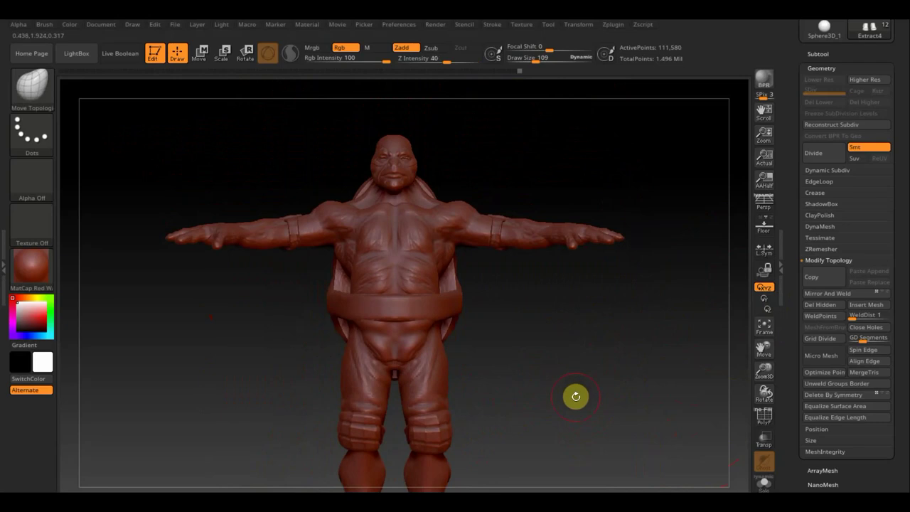
mouse_move(576, 396)
mouse_down()
mouse_move(522, 400)
mouse_move(445, 430)
mouse_up()
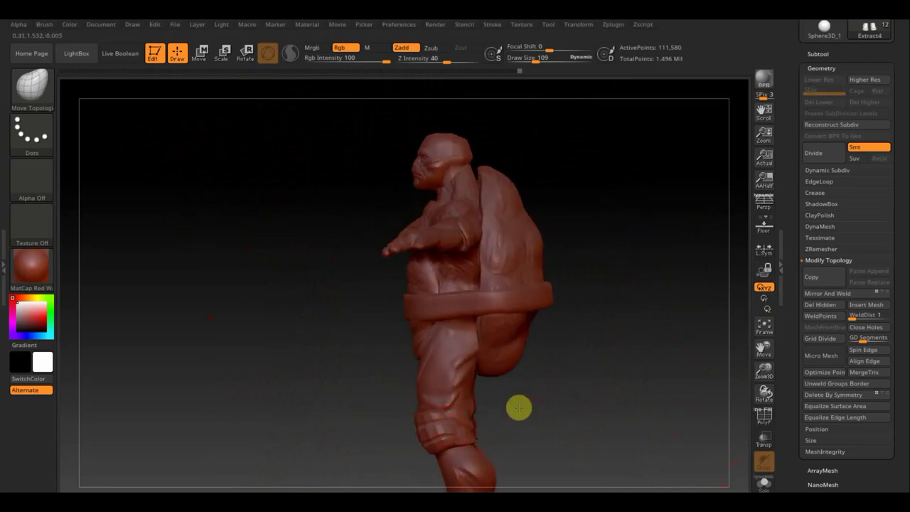
mouse_move(519, 407)
mouse_down()
mouse_move(478, 417)
mouse_move(564, 391)
mouse_move(600, 447)
mouse_move(581, 457)
mouse_move(601, 422)
mouse_move(587, 408)
mouse_move(570, 415)
mouse_move(548, 273)
mouse_move(601, 433)
mouse_move(621, 457)
mouse_up()
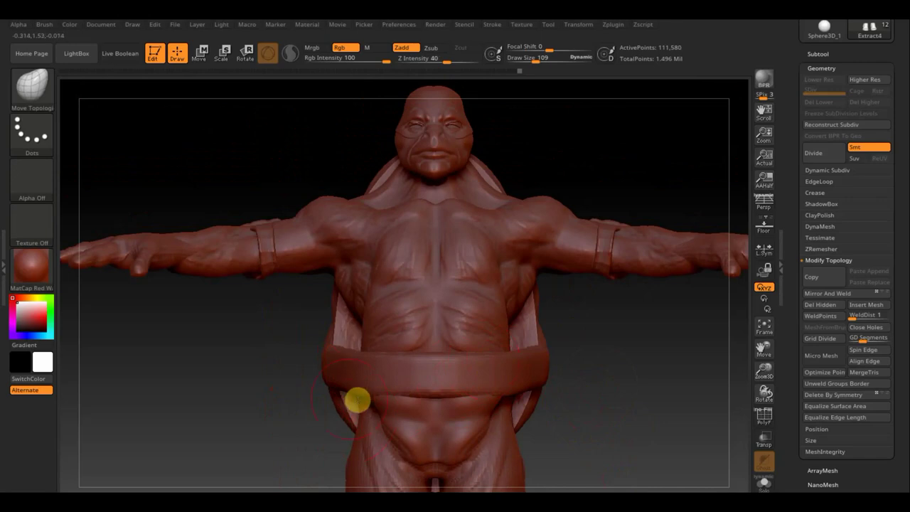
drag(618, 140, 608, 208)
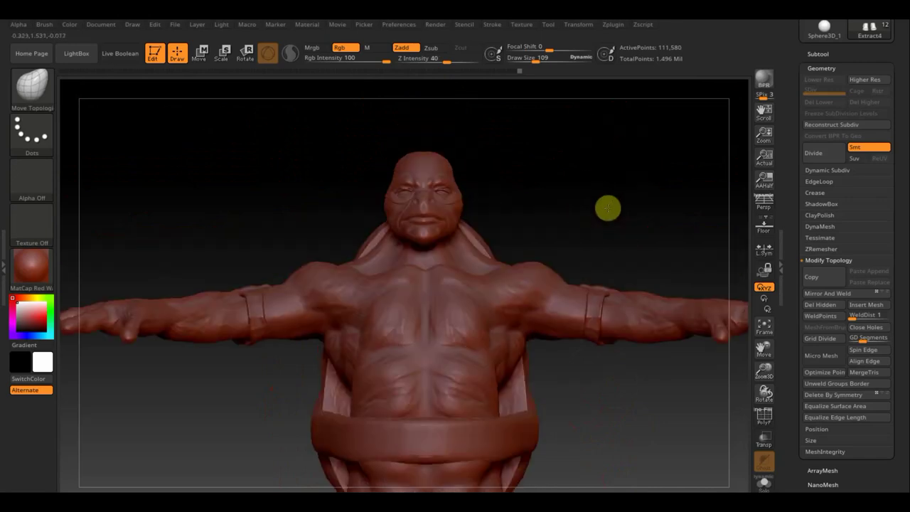
Step: Make the Extract1 head mask active, reduce draw size to about 48, and zoom to the head
key(n)
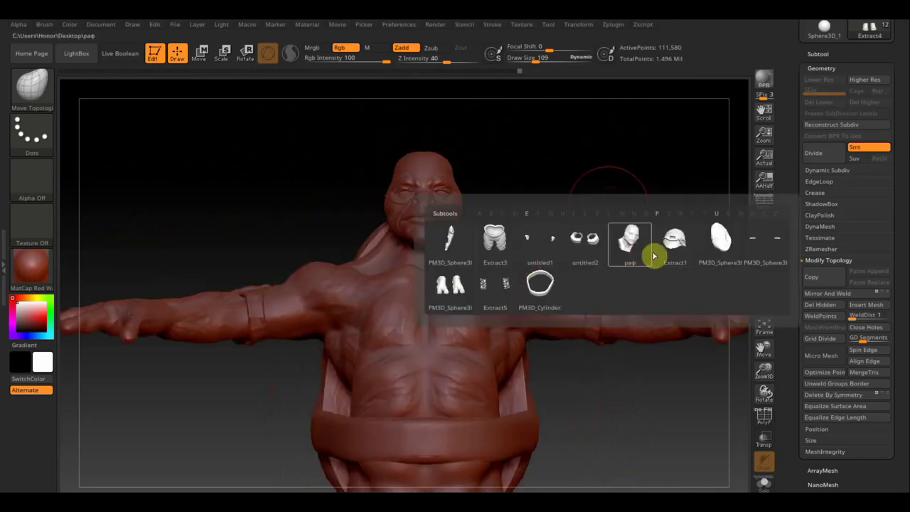
click(679, 245)
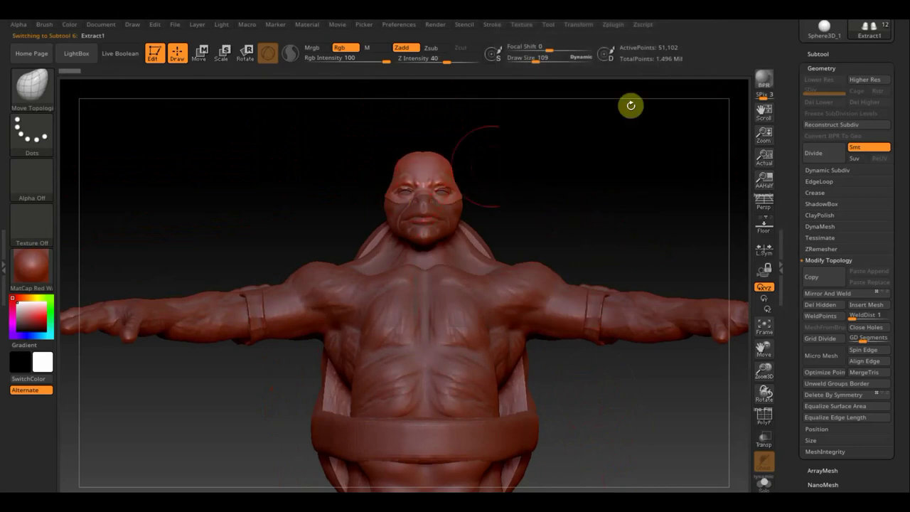
drag(533, 61, 527, 61)
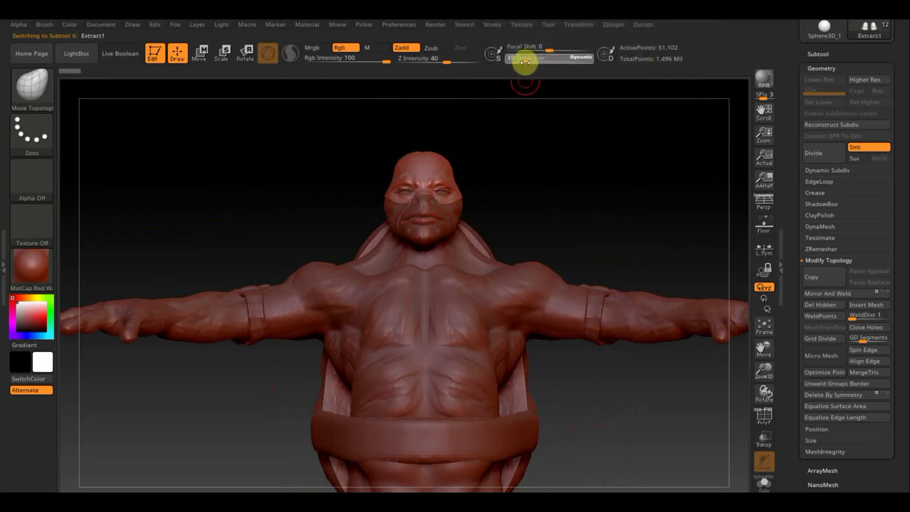
alt+drag(558, 181, 574, 248)
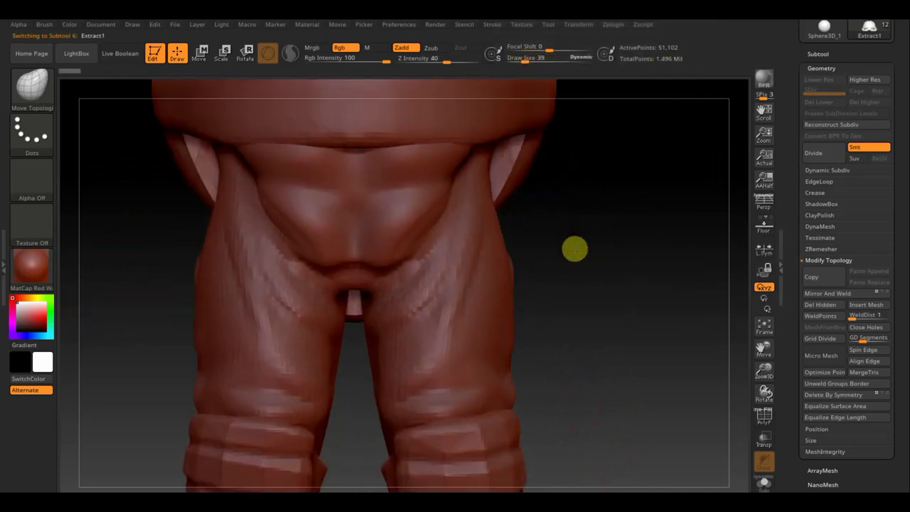
alt+drag(589, 172, 639, 277)
alt+drag(650, 124, 666, 332)
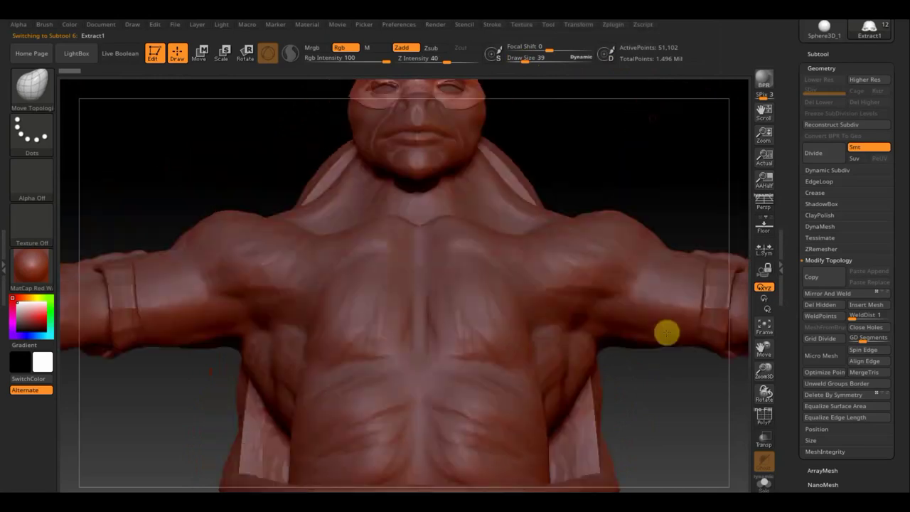
alt+drag(660, 299, 603, 294)
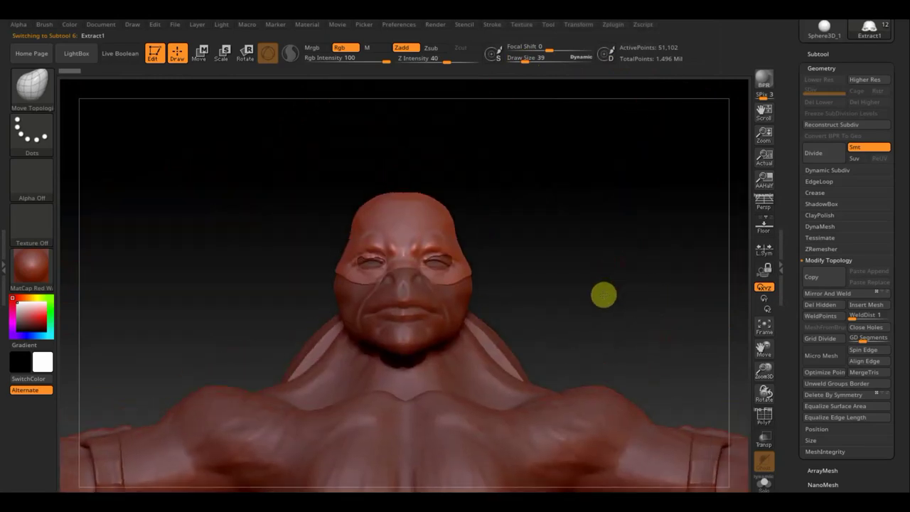
Step: Check the head wireframe, face it frontally, and pick the Standard brush at draw size 10
click(768, 423)
click(766, 420)
mouse_move(555, 170)
mouse_down()
mouse_move(542, 279)
mouse_move(540, 258)
mouse_move(643, 152)
mouse_move(700, 347)
mouse_up()
mouse_move(625, 128)
mouse_down()
mouse_move(635, 248)
mouse_move(619, 288)
mouse_up()
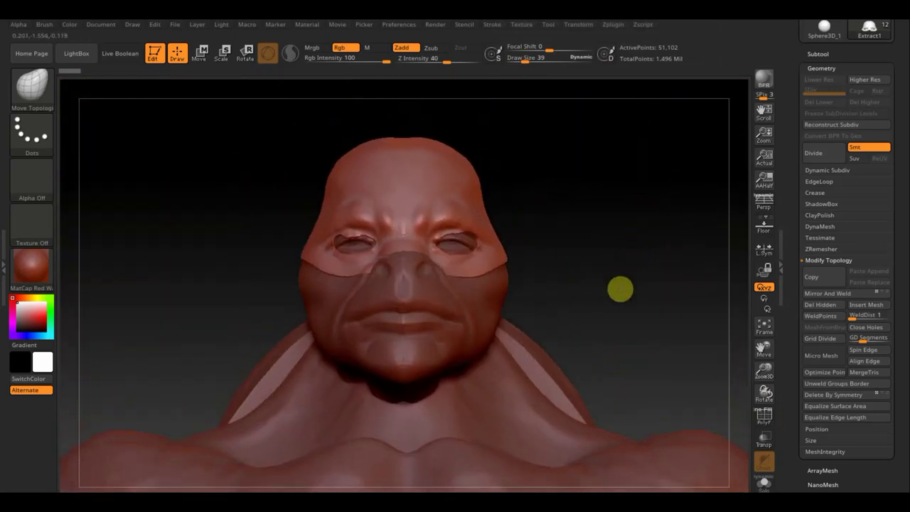
click(50, 95)
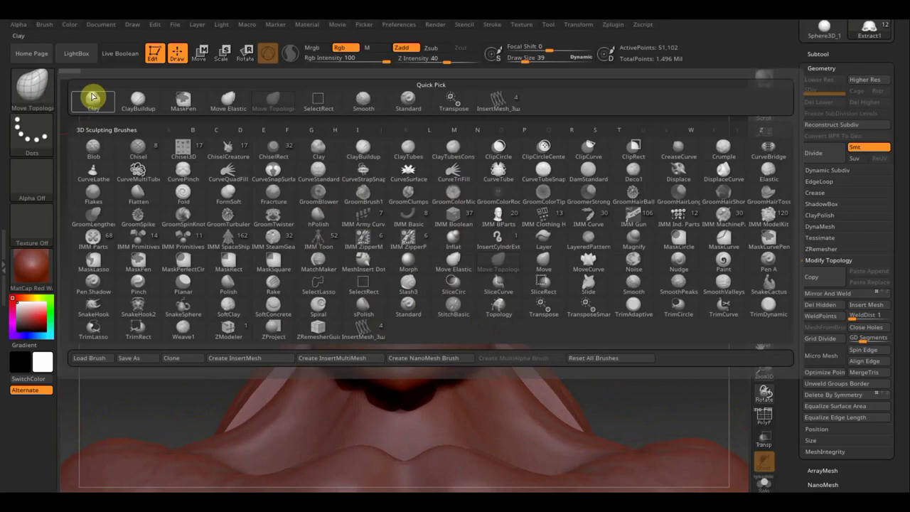
click(414, 105)
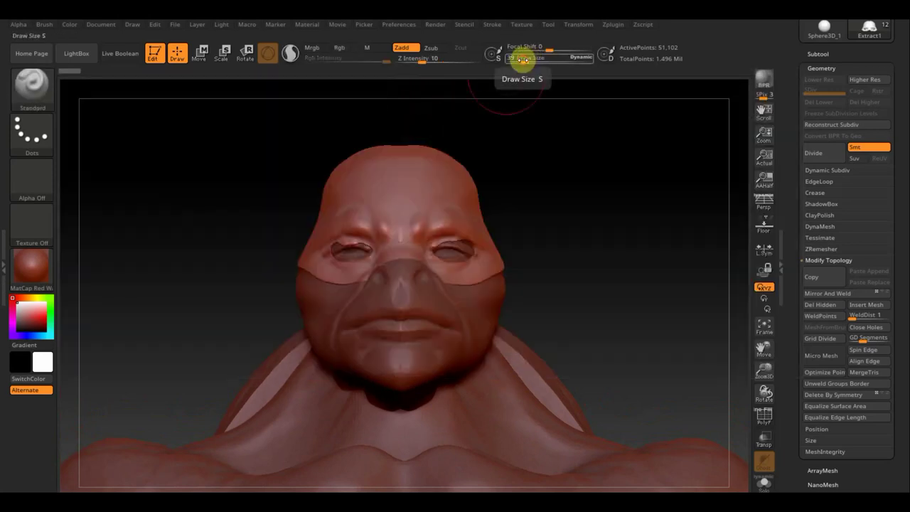
drag(523, 60, 516, 61)
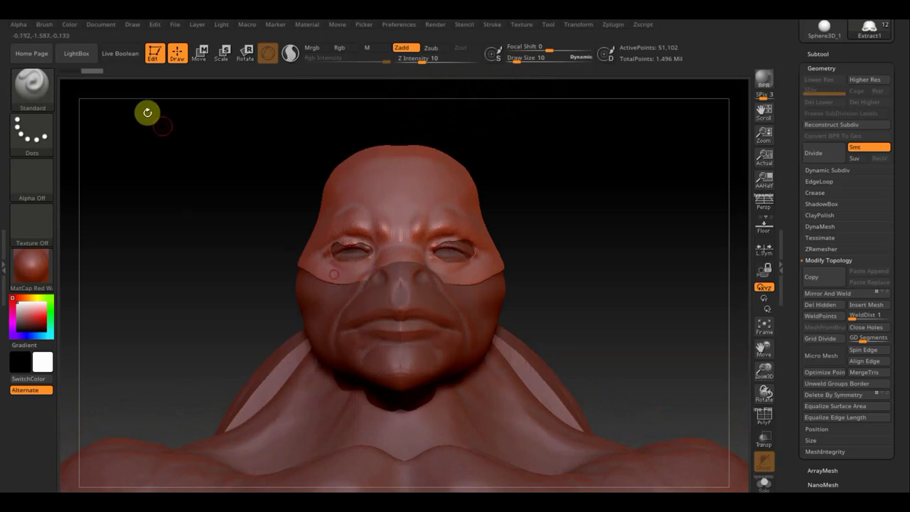
Step: Enable BackfaceMask under Brush > Auto Masking
click(44, 27)
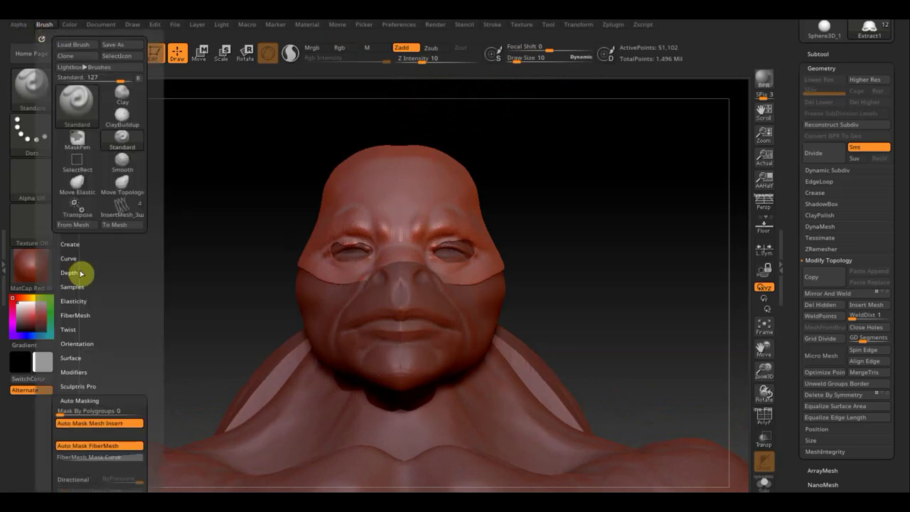
drag(116, 395, 126, 309)
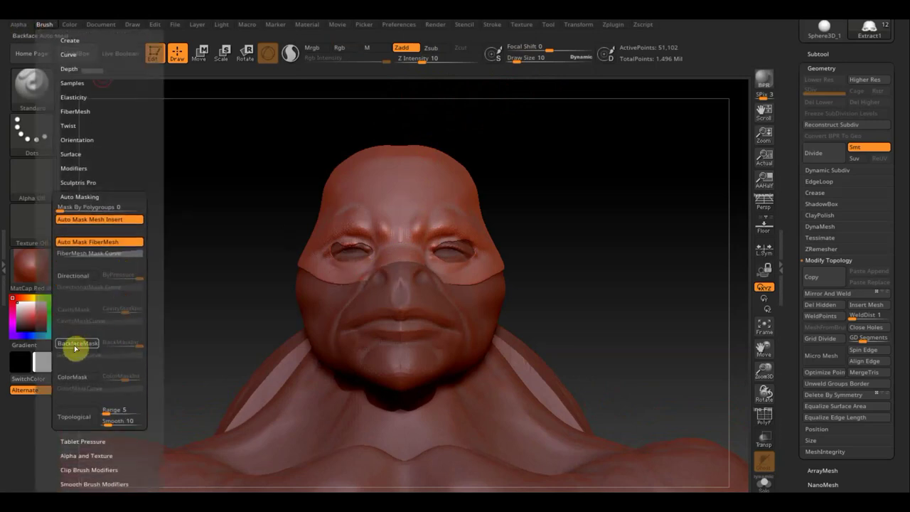
click(76, 343)
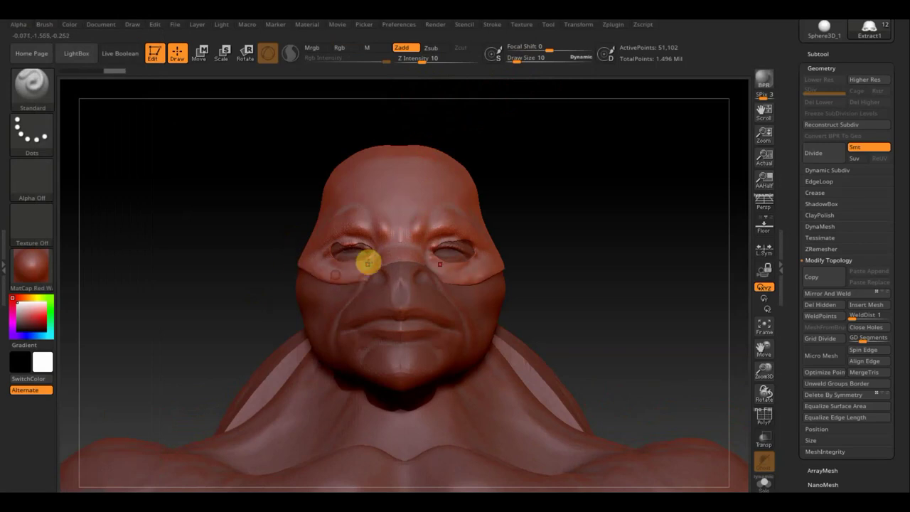
key(shift)
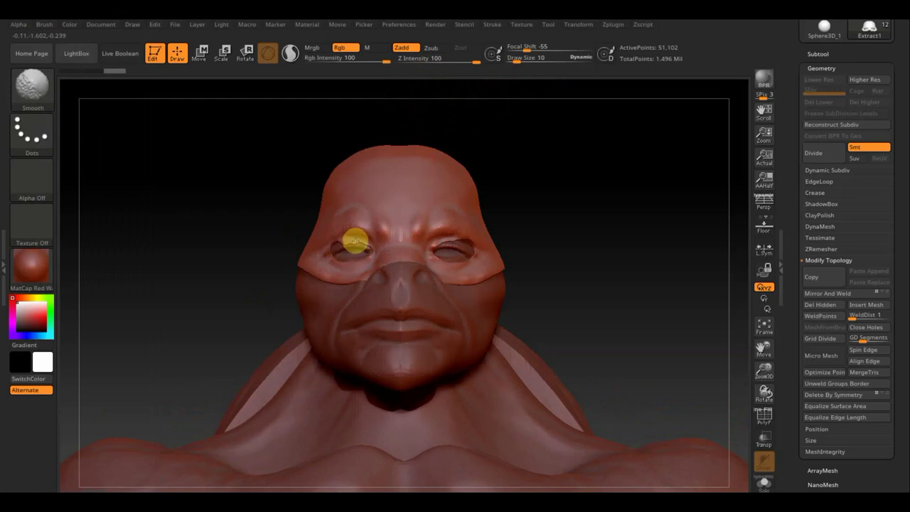
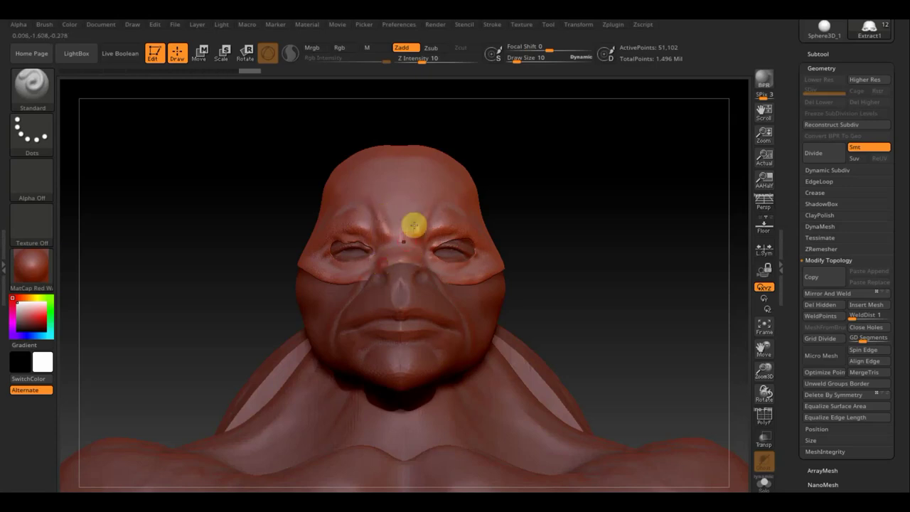
Step: Turn to a three-quarter head view and set draw size 5 with Z Intensity 18
drag(538, 223, 512, 243)
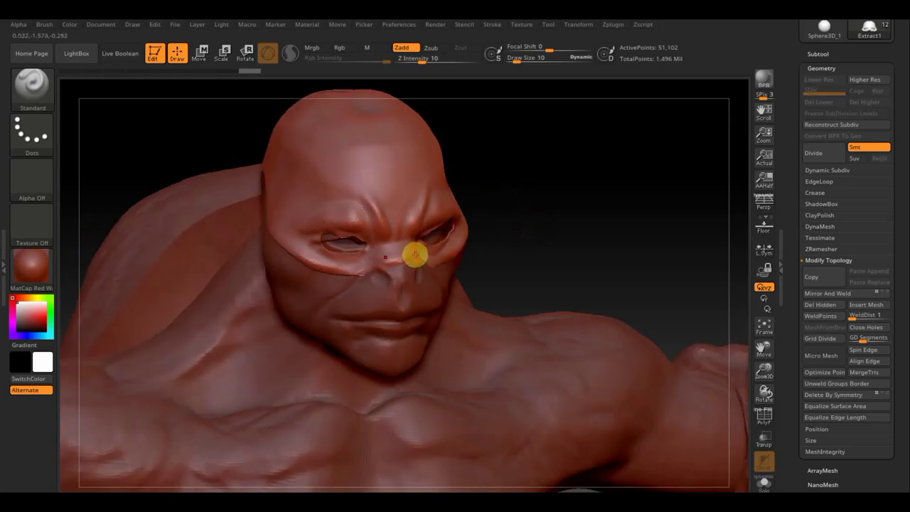
drag(589, 220, 599, 244)
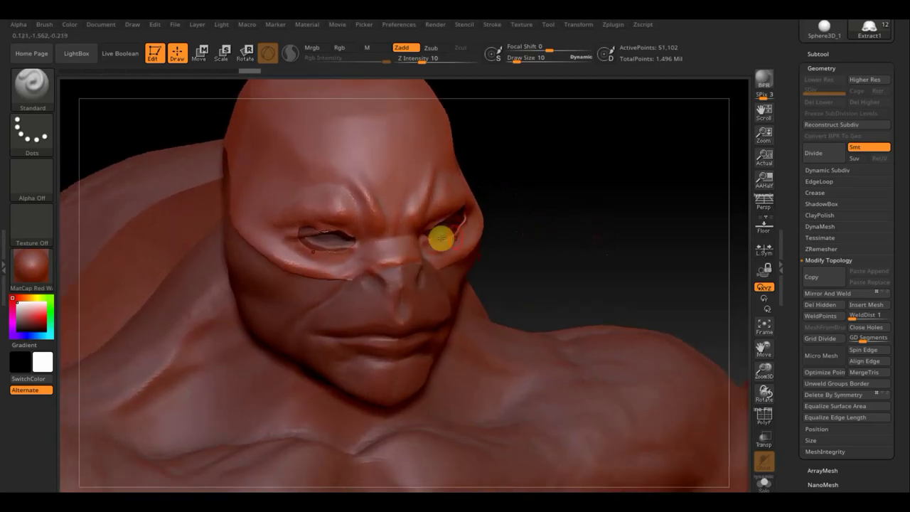
drag(521, 58, 517, 59)
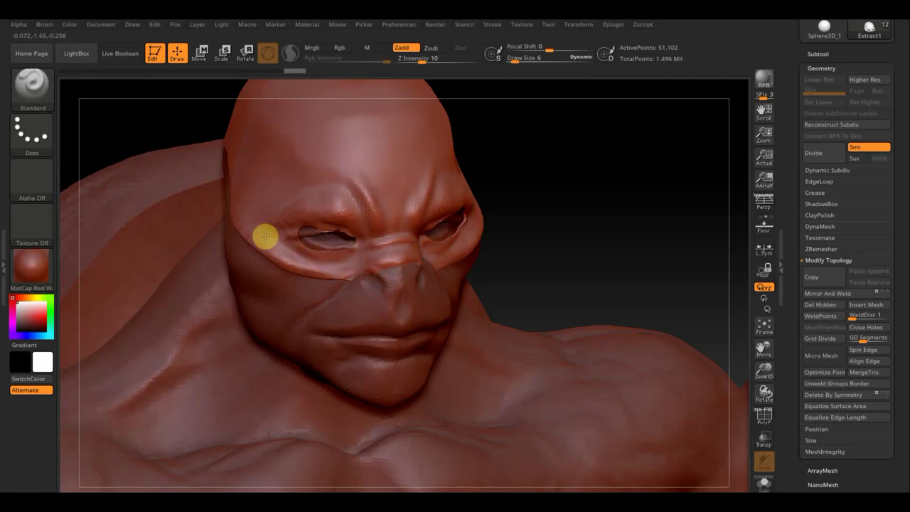
click(425, 61)
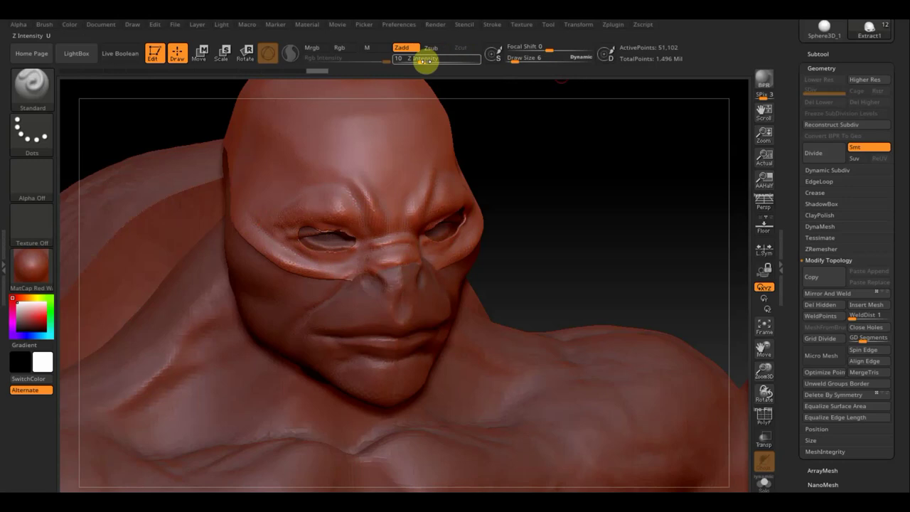
Step: Set draw size to 17 and press shallow dents into the forehead with Standard
click(523, 57)
text(17)
drag(568, 179, 234, 222)
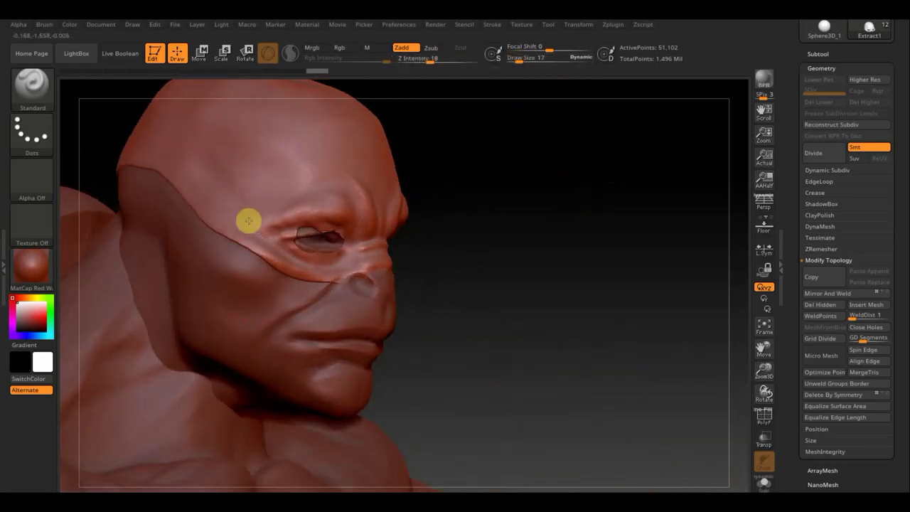
alt+drag(207, 169, 213, 177)
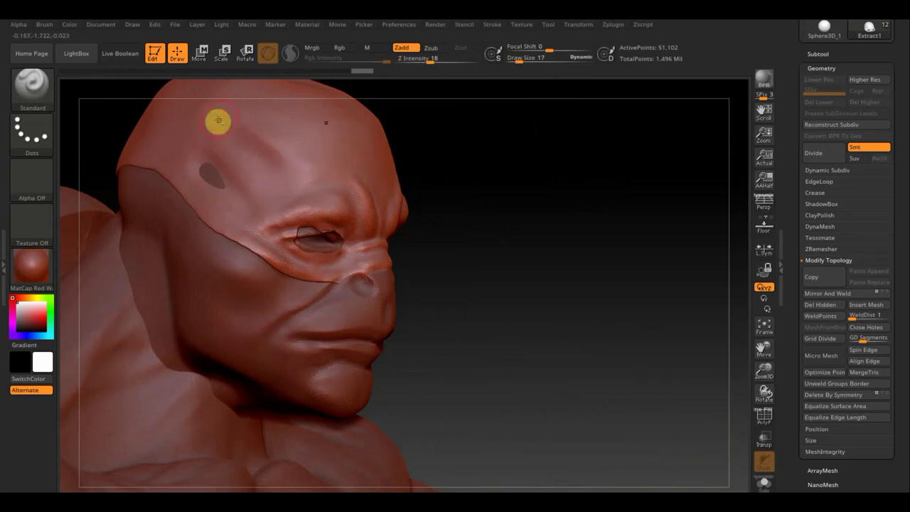
alt+drag(264, 148, 285, 160)
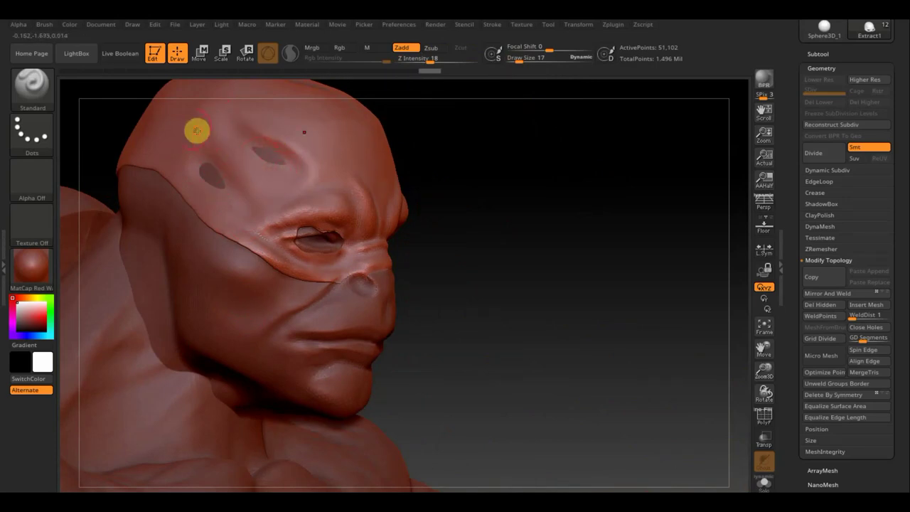
drag(211, 142, 249, 185)
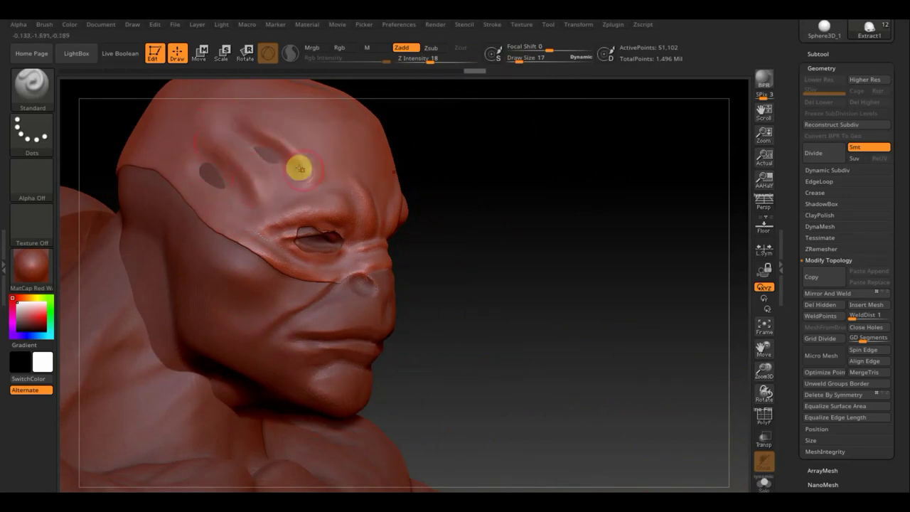
mouse_move(491, 177)
mouse_down()
mouse_move(465, 178)
mouse_move(476, 177)
mouse_up()
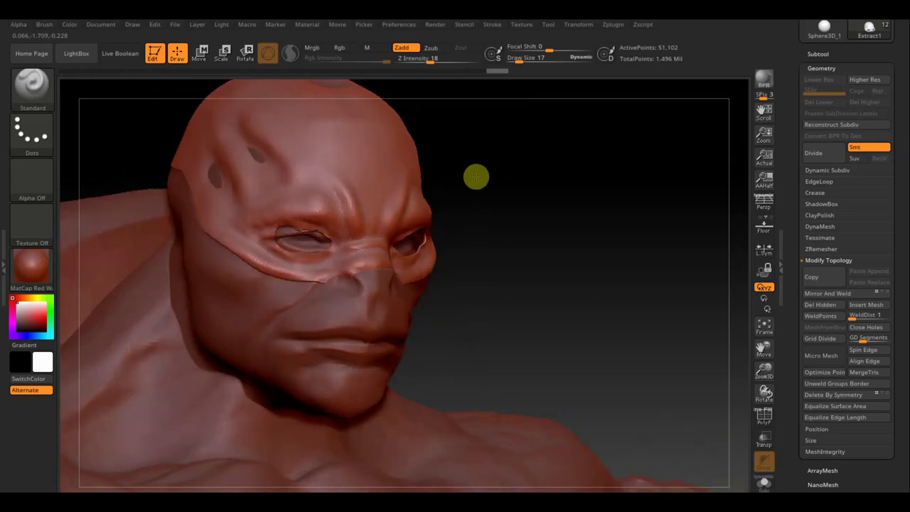
shift+drag(242, 164, 256, 122)
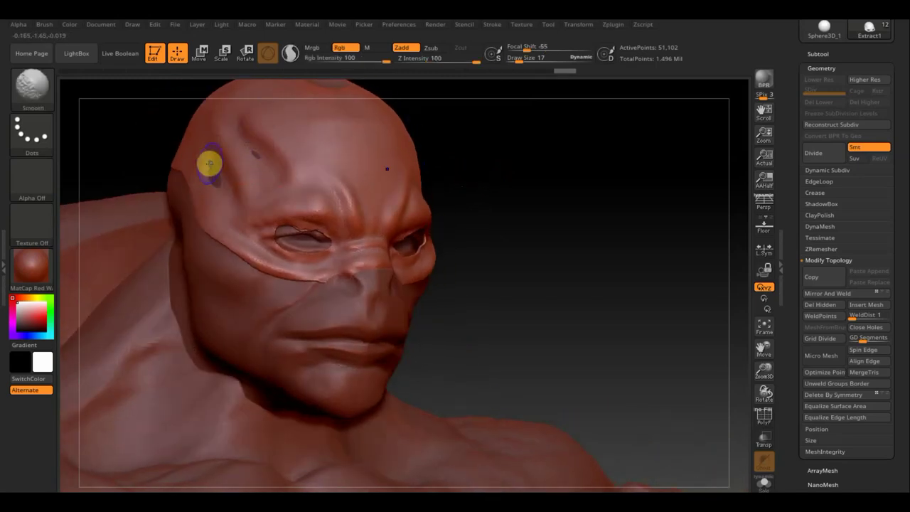
key(ctrl+z)
key(ctrl+z)
key(ctrl+z)
Step: Shift-smooth the helmet seam crease down toward the eye
mouse_move(412, 208)
mouse_down()
mouse_move(537, 193)
mouse_move(507, 194)
mouse_move(467, 250)
mouse_move(477, 268)
mouse_up()
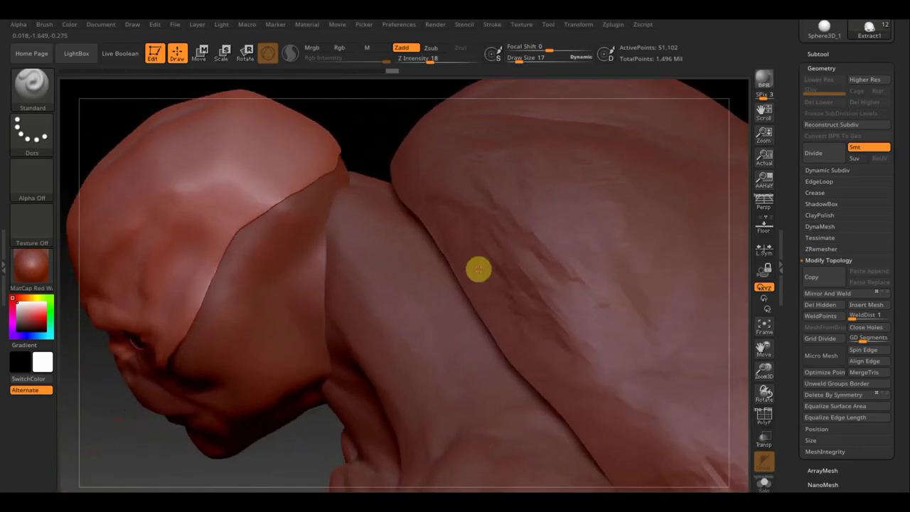
key(shift)
mouse_move(338, 148)
shift+mouse_down()
mouse_move(254, 209)
mouse_move(219, 250)
mouse_move(182, 341)
shift+mouse_up()
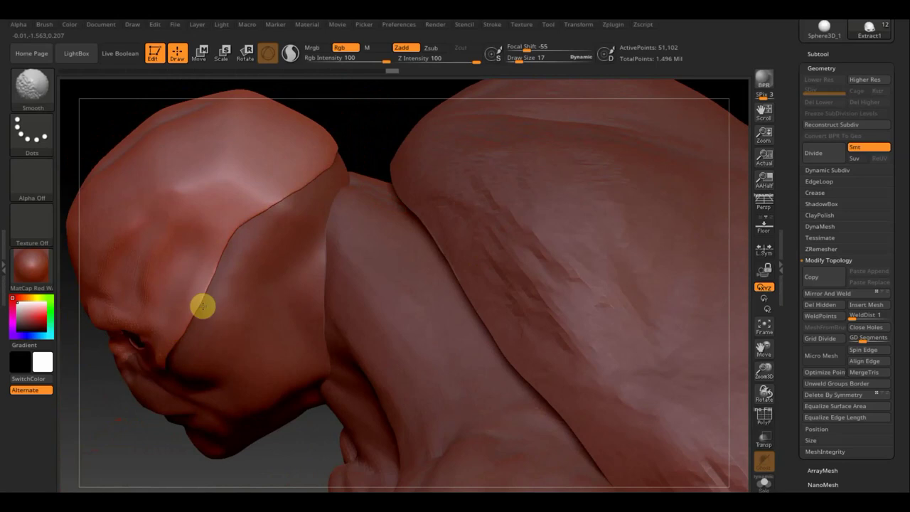
mouse_move(398, 112)
mouse_down()
mouse_move(368, 74)
mouse_move(308, 150)
mouse_move(353, 138)
mouse_move(312, 199)
mouse_up()
mouse_move(239, 265)
shift+mouse_down()
mouse_move(239, 311)
mouse_move(213, 370)
shift+mouse_up()
mouse_move(247, 250)
shift+mouse_down()
mouse_move(217, 351)
mouse_move(187, 390)
mouse_move(142, 388)
shift+mouse_up()
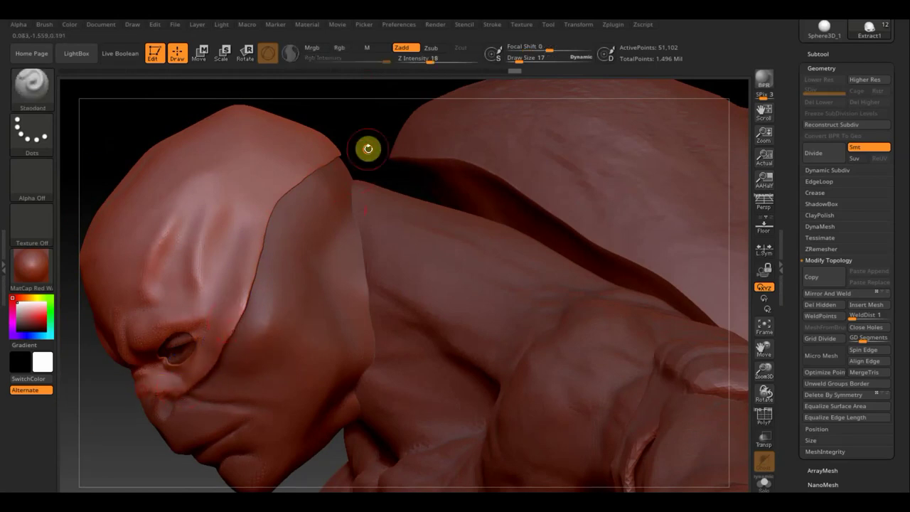
mouse_move(367, 148)
mouse_down()
mouse_move(355, 132)
mouse_move(188, 348)
mouse_move(195, 374)
mouse_move(187, 386)
mouse_move(151, 411)
mouse_up()
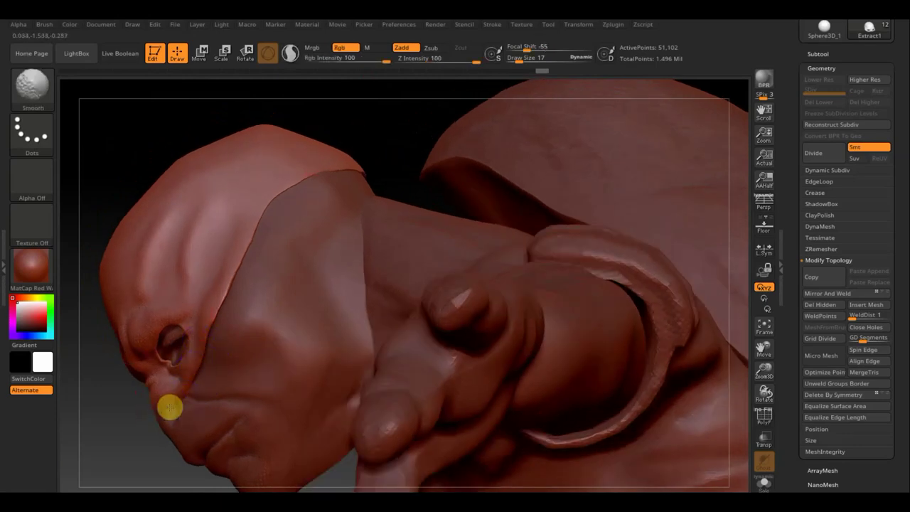
drag(393, 124, 446, 76)
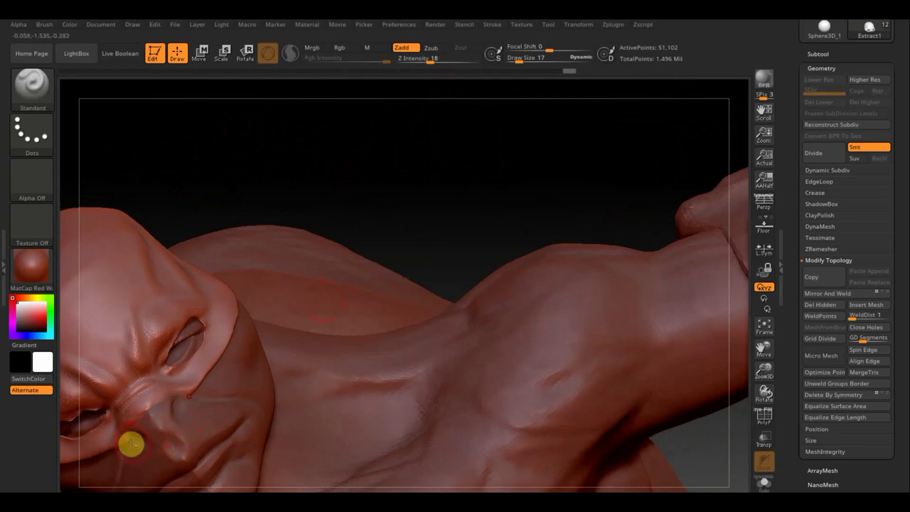
Step: At draw size 5, carve two narrow grooves across the forehead
mouse_move(329, 189)
mouse_down()
mouse_move(329, 252)
mouse_move(363, 187)
mouse_up()
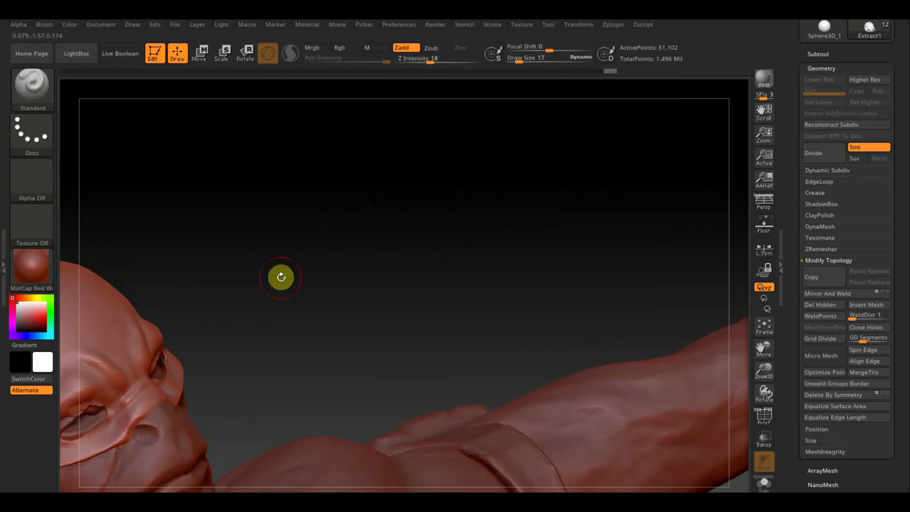
mouse_move(280, 277)
mouse_down()
mouse_move(525, 164)
mouse_move(532, 197)
mouse_up()
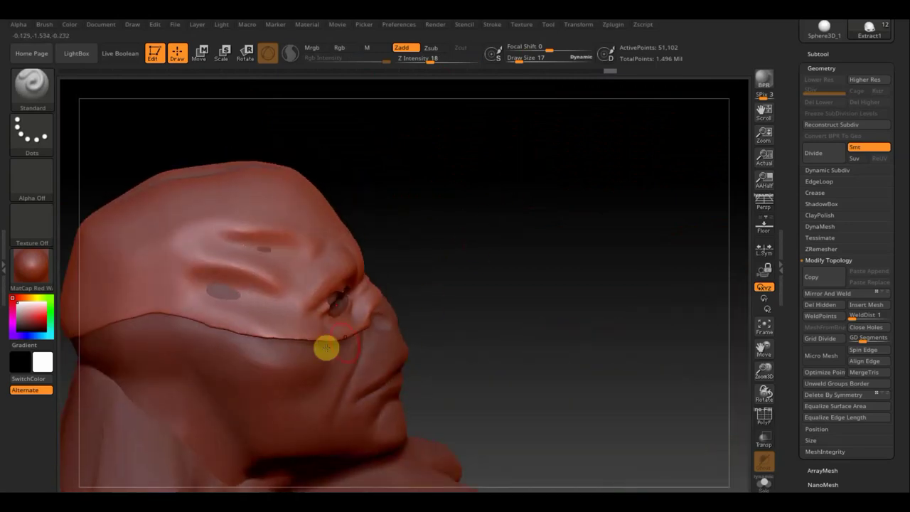
drag(507, 55, 518, 59)
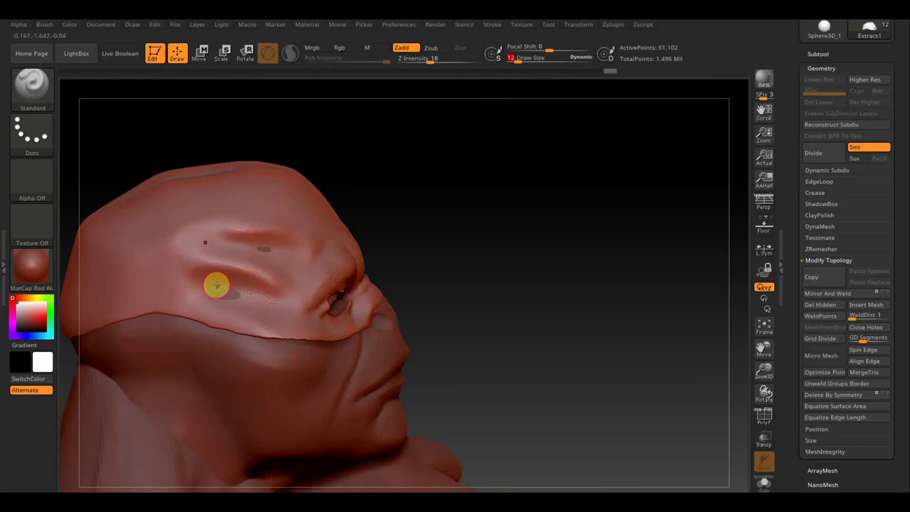
drag(207, 254, 105, 257)
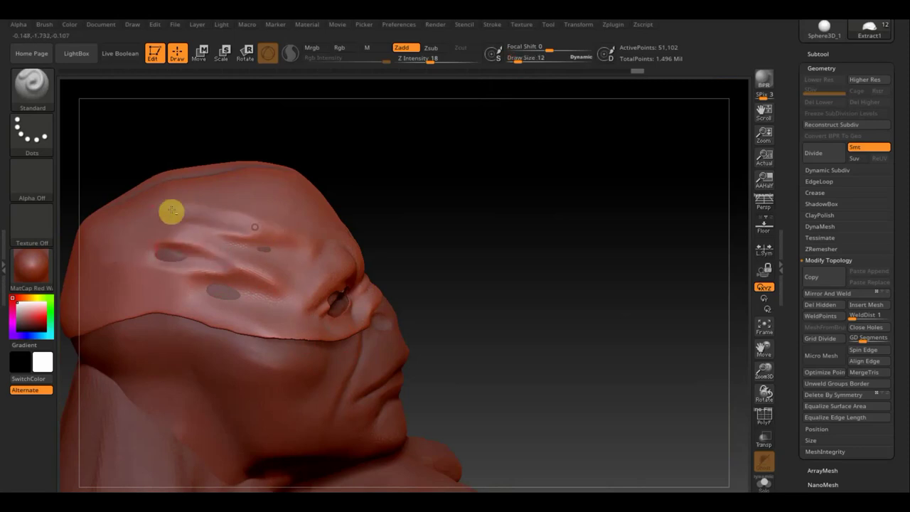
drag(176, 286, 89, 298)
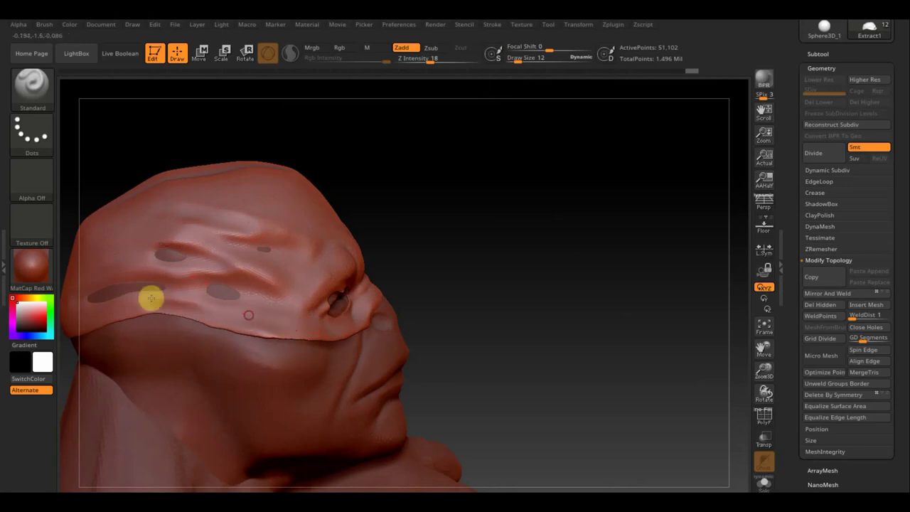
Step: At draw size 23, raise a rounded bump at the back of the head and smooth it
drag(466, 228, 500, 218)
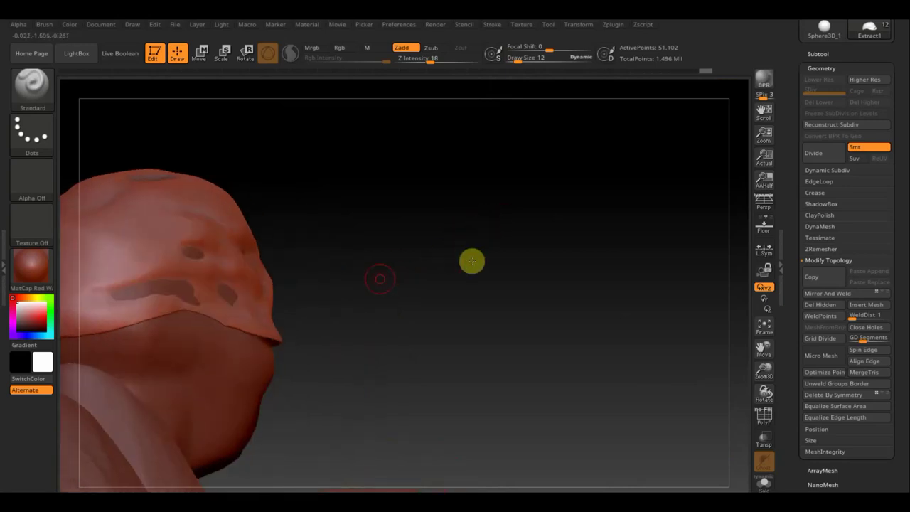
mouse_move(471, 260)
mouse_down()
mouse_move(543, 265)
mouse_move(303, 267)
mouse_move(270, 296)
mouse_up()
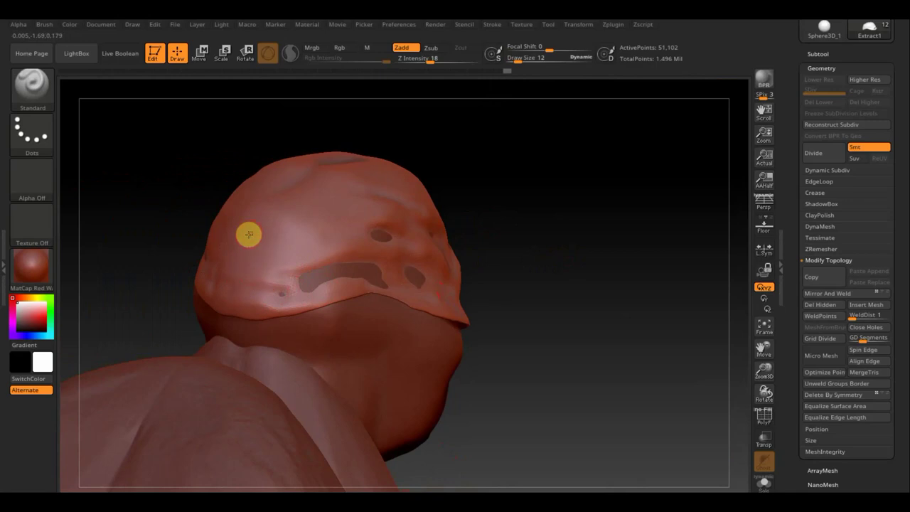
click(521, 60)
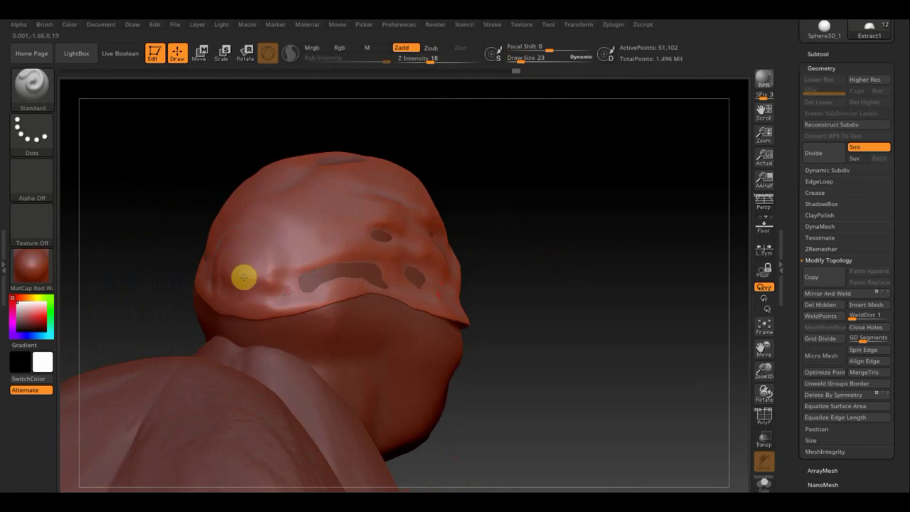
mouse_move(244, 277)
mouse_down()
mouse_move(235, 234)
mouse_move(229, 239)
mouse_move(249, 260)
mouse_move(233, 284)
mouse_move(275, 264)
mouse_move(265, 269)
mouse_up()
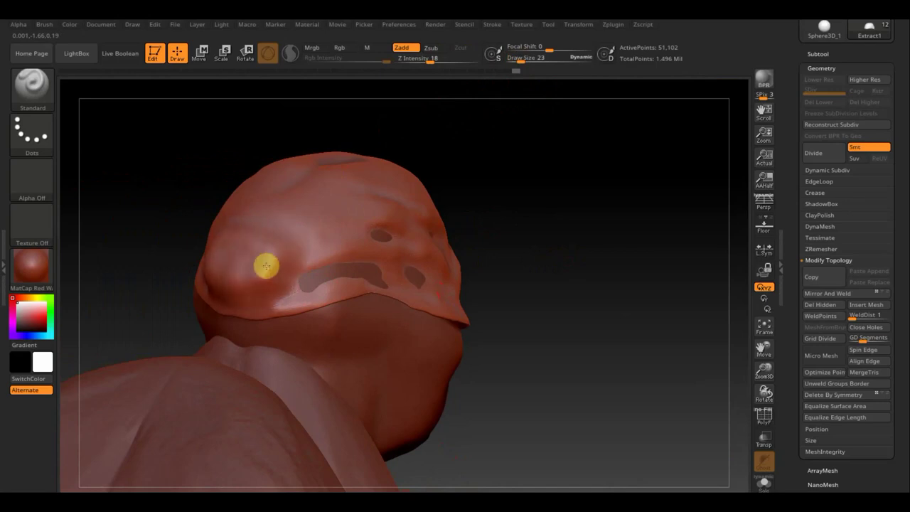
drag(538, 211, 484, 219)
mouse_move(241, 248)
mouse_down()
mouse_move(223, 223)
mouse_move(240, 265)
mouse_up()
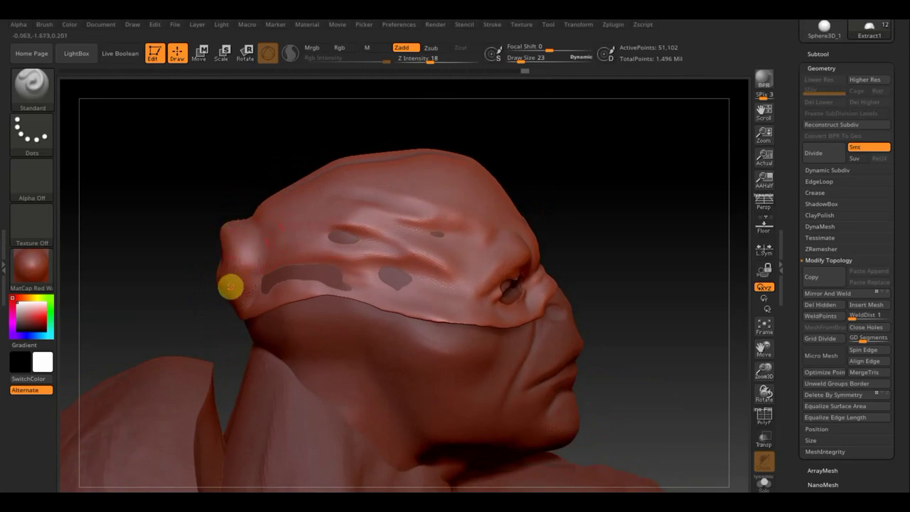
mouse_move(567, 221)
mouse_down()
mouse_move(687, 201)
mouse_move(543, 232)
mouse_up()
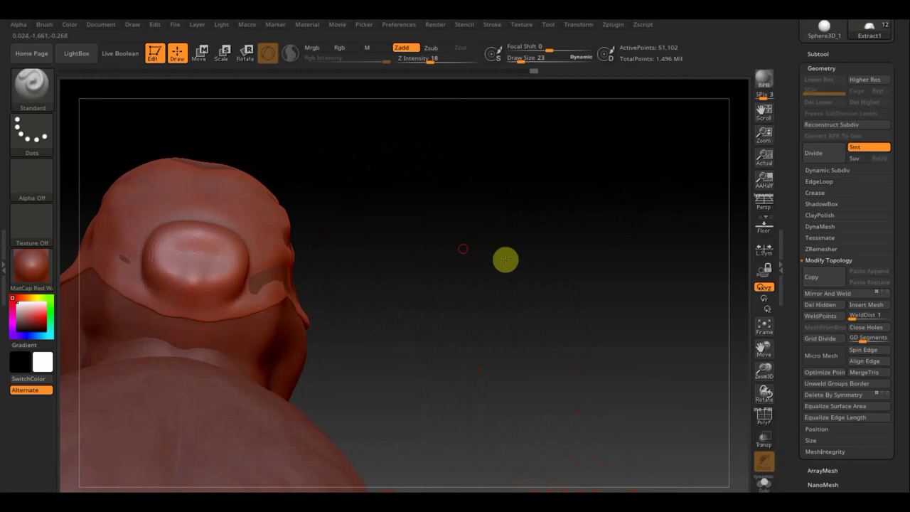
drag(505, 259, 532, 268)
mouse_move(436, 250)
mouse_down()
mouse_move(487, 270)
mouse_move(566, 266)
mouse_move(555, 270)
mouse_up()
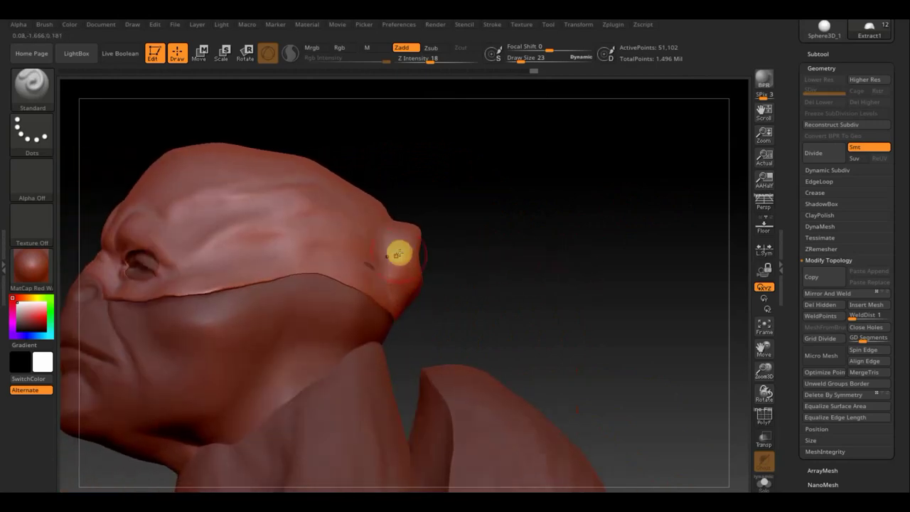
key(shift)
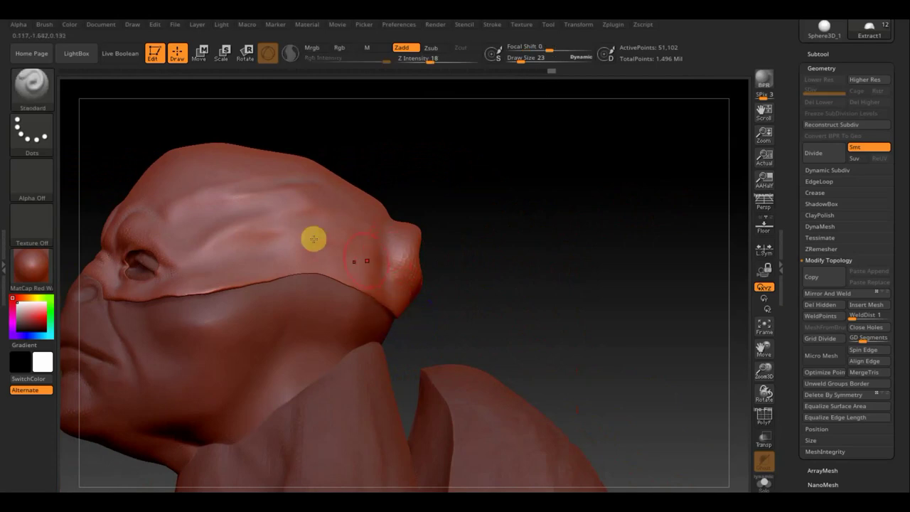
Step: With Move Elastic at size 62, reshape the head top and the rear bump
click(34, 98)
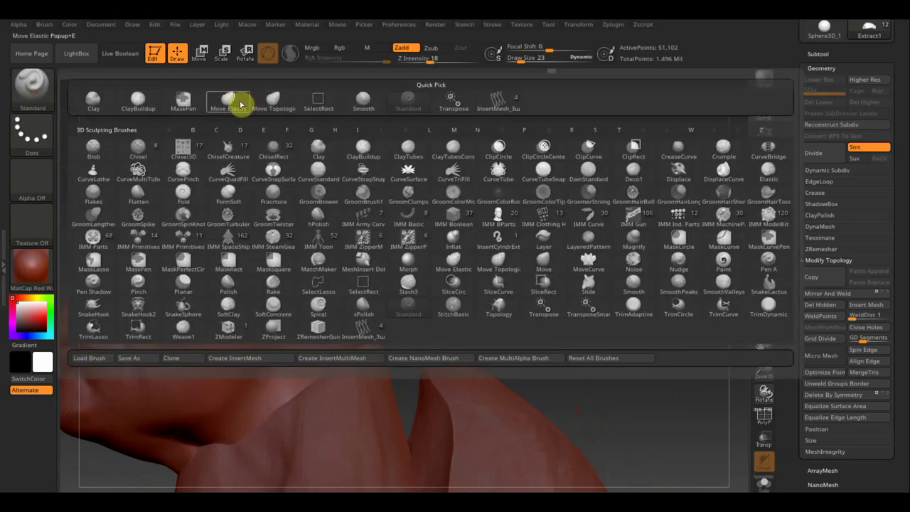
click(228, 96)
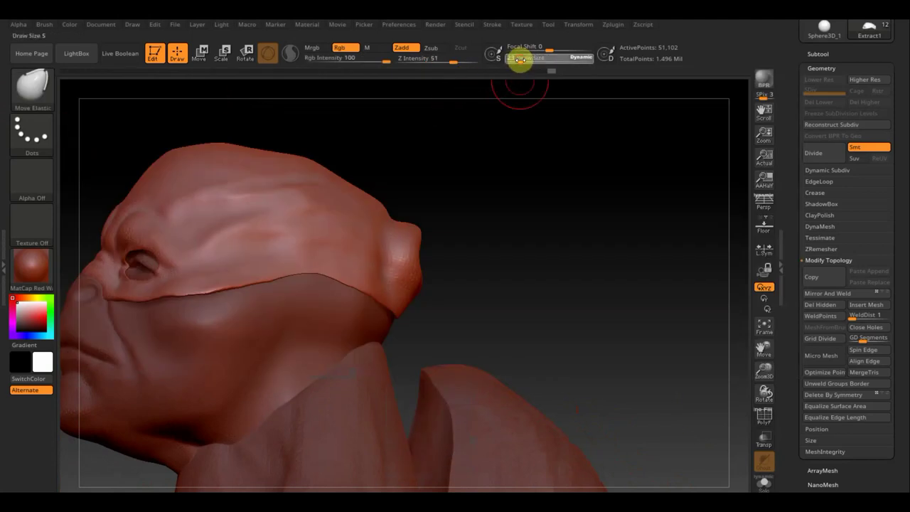
drag(520, 61, 528, 61)
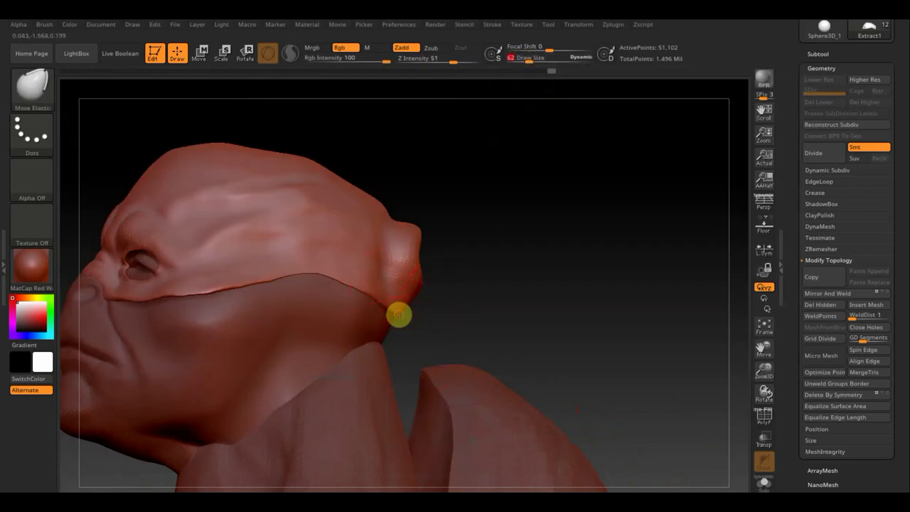
drag(398, 313, 400, 305)
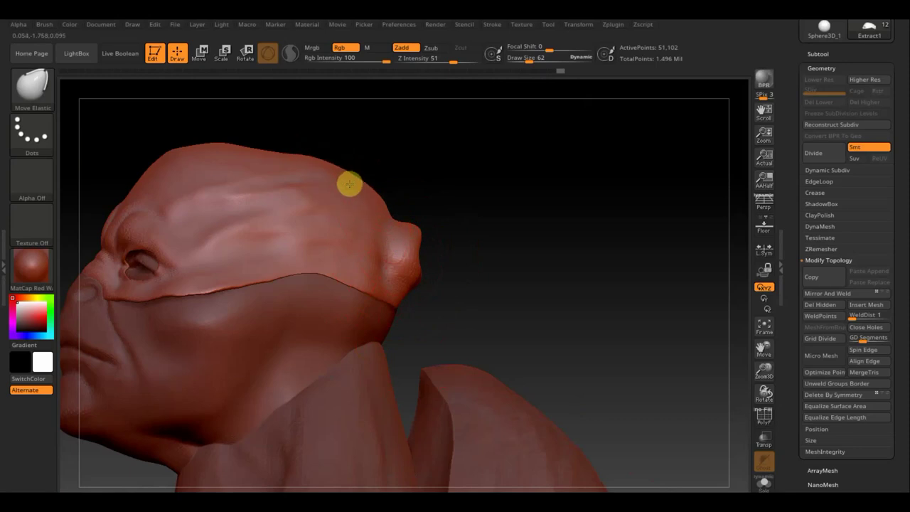
drag(348, 185, 346, 186)
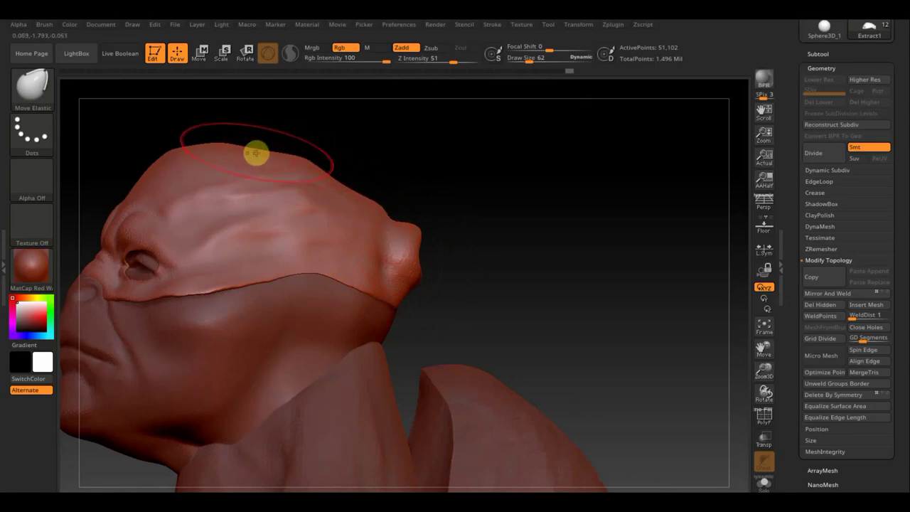
drag(253, 156, 183, 152)
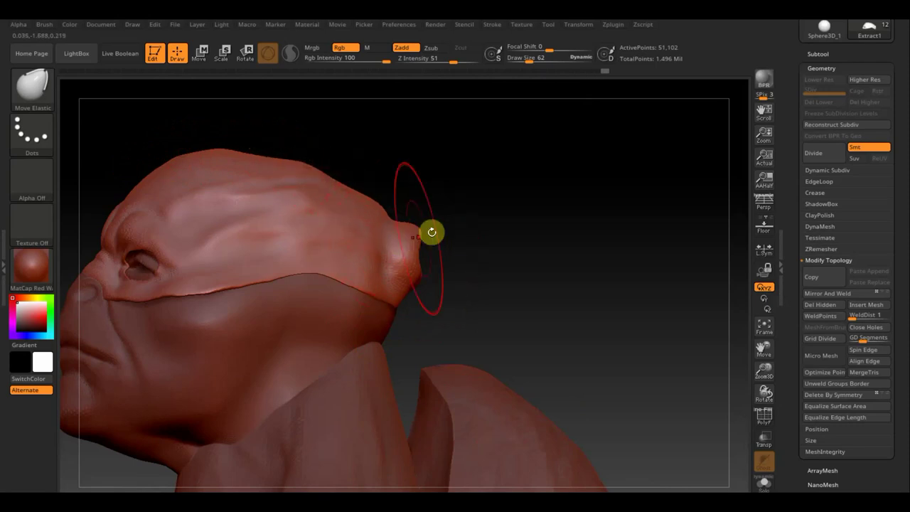
drag(535, 60, 523, 59)
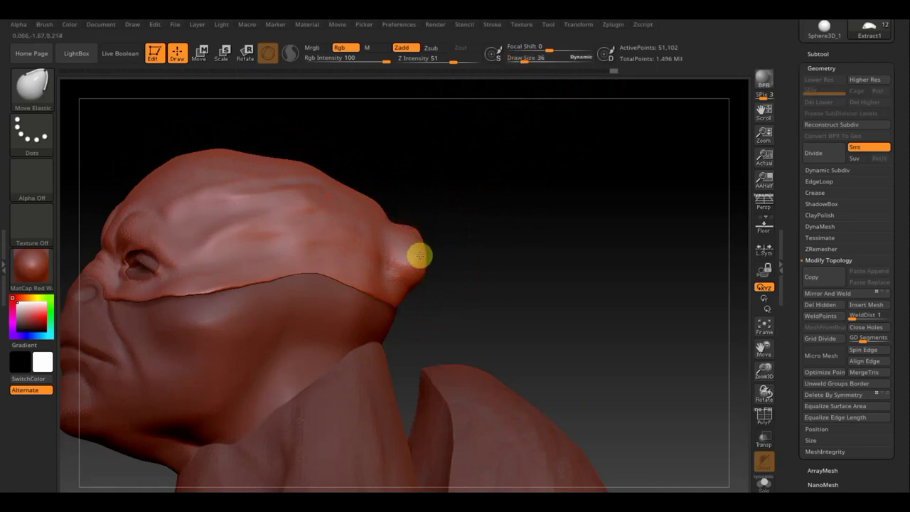
mouse_move(418, 256)
mouse_down()
mouse_move(427, 266)
mouse_move(404, 268)
mouse_move(424, 273)
mouse_up()
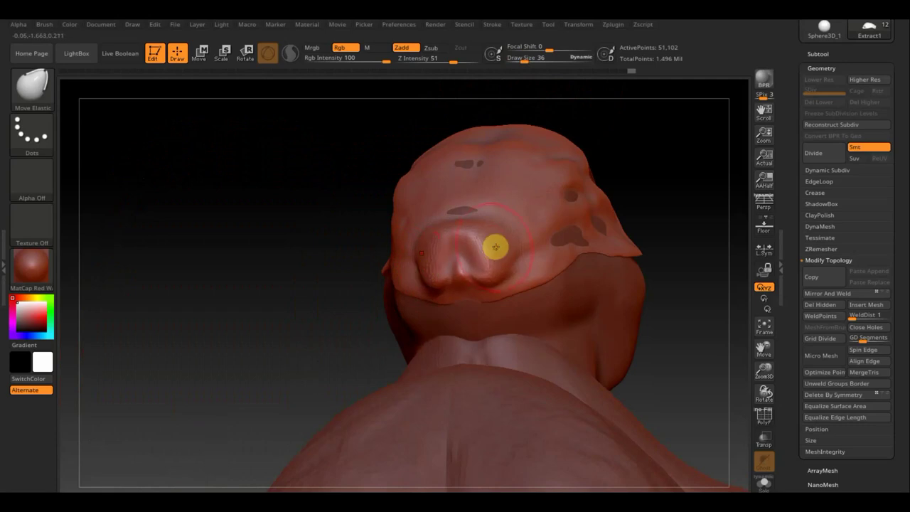
drag(493, 245, 507, 239)
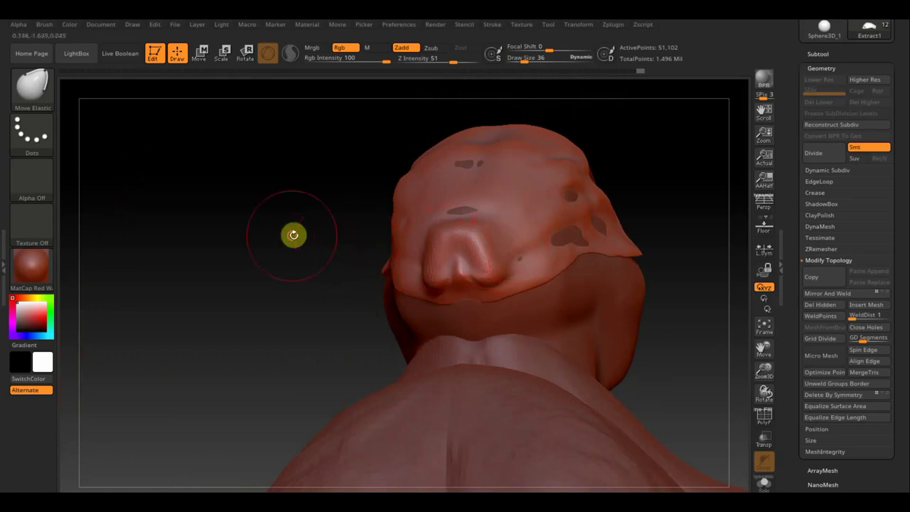
drag(294, 234, 379, 238)
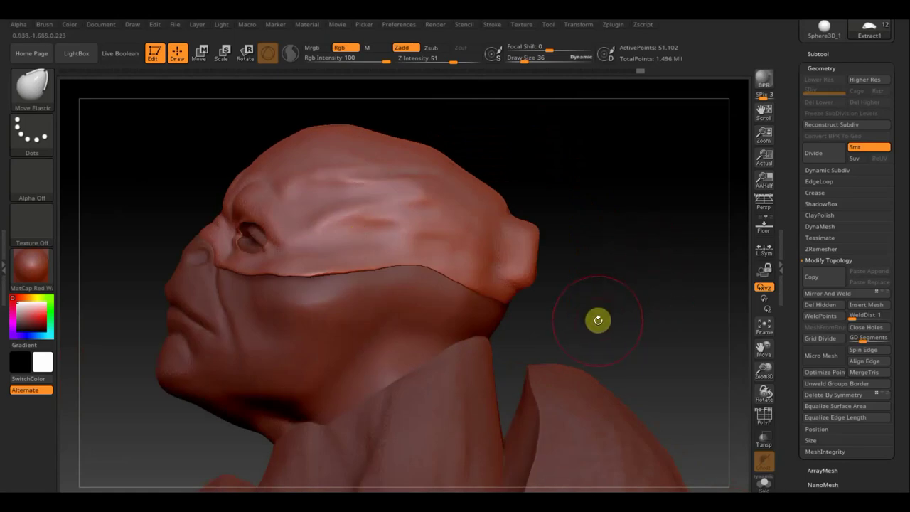
mouse_move(599, 319)
mouse_down()
mouse_move(556, 219)
mouse_move(599, 259)
mouse_move(569, 222)
mouse_move(555, 244)
mouse_move(503, 258)
mouse_move(567, 256)
mouse_move(579, 238)
mouse_move(591, 246)
mouse_move(615, 320)
mouse_move(593, 296)
mouse_up()
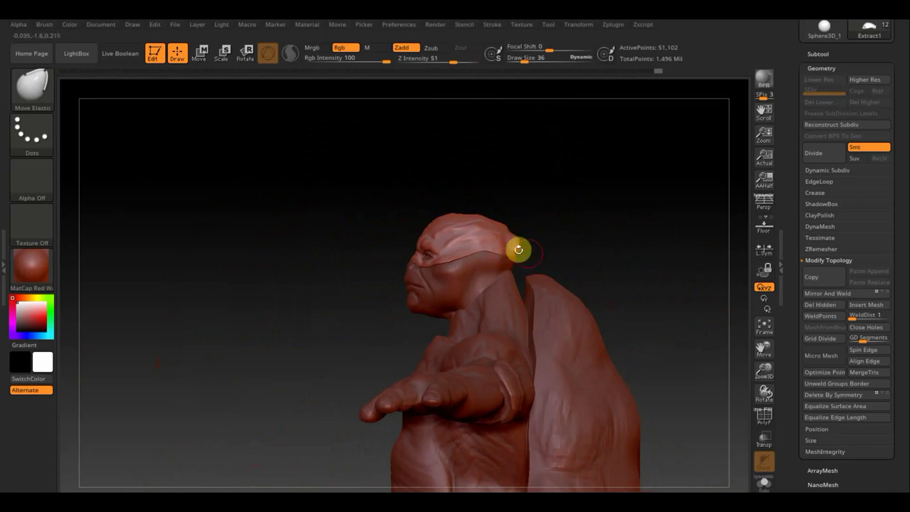
Step: Mask and invert the head, pull the back down, then undo that pull
mouse_move(516, 228)
mouse_down()
mouse_move(555, 248)
mouse_move(528, 253)
mouse_move(553, 262)
mouse_move(546, 256)
mouse_move(566, 258)
mouse_move(577, 247)
mouse_move(593, 294)
mouse_move(550, 213)
mouse_up()
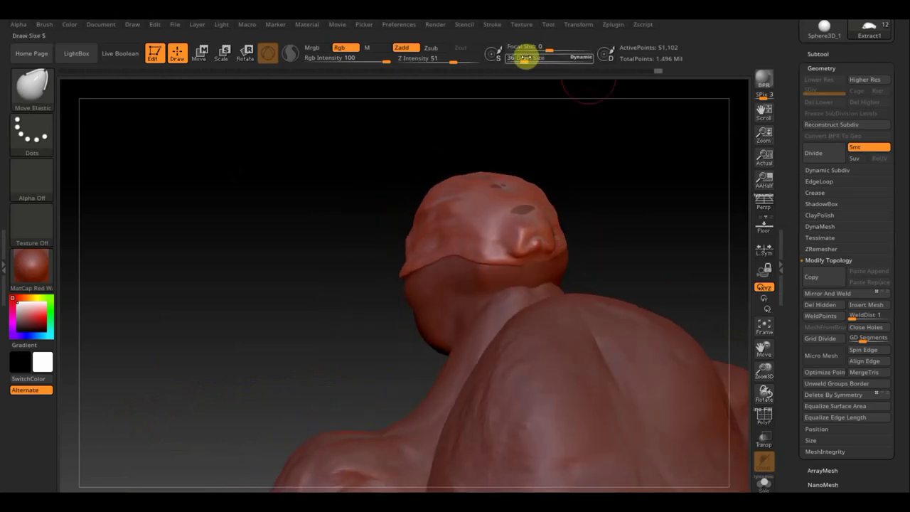
drag(526, 57, 523, 58)
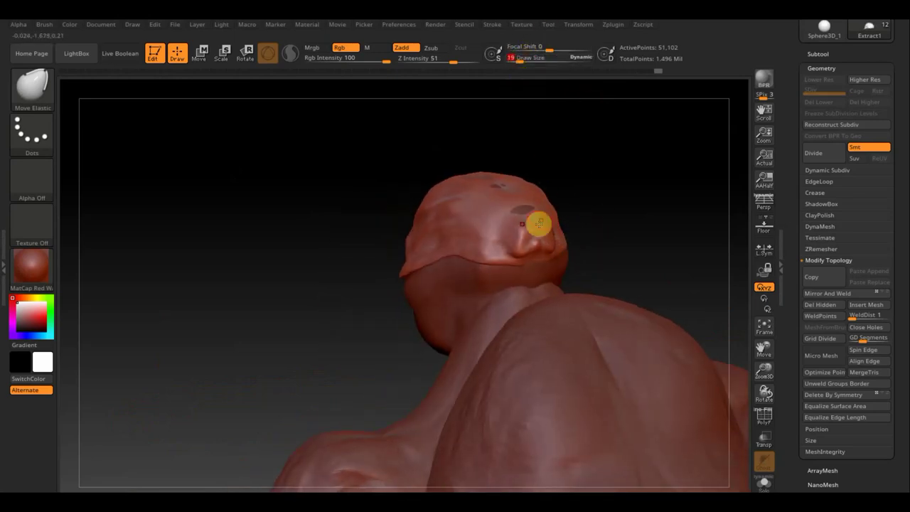
key(ctrl)
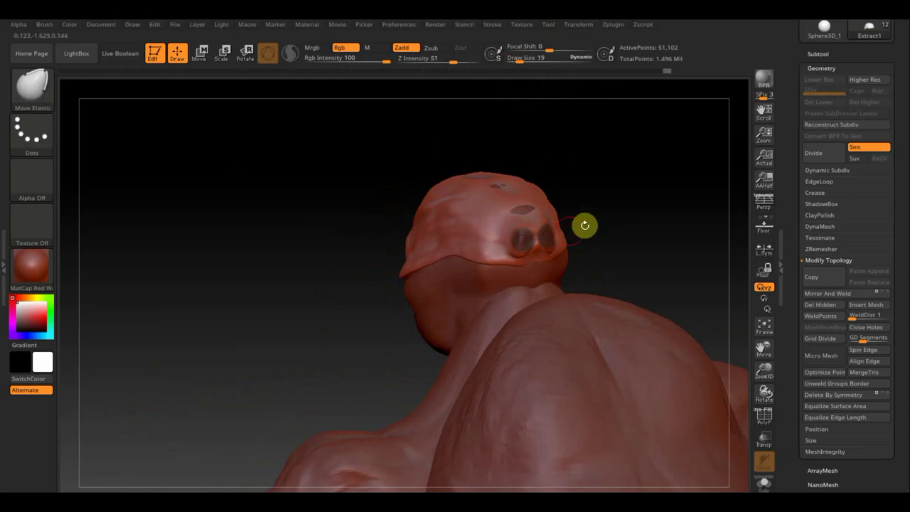
drag(623, 223, 629, 209)
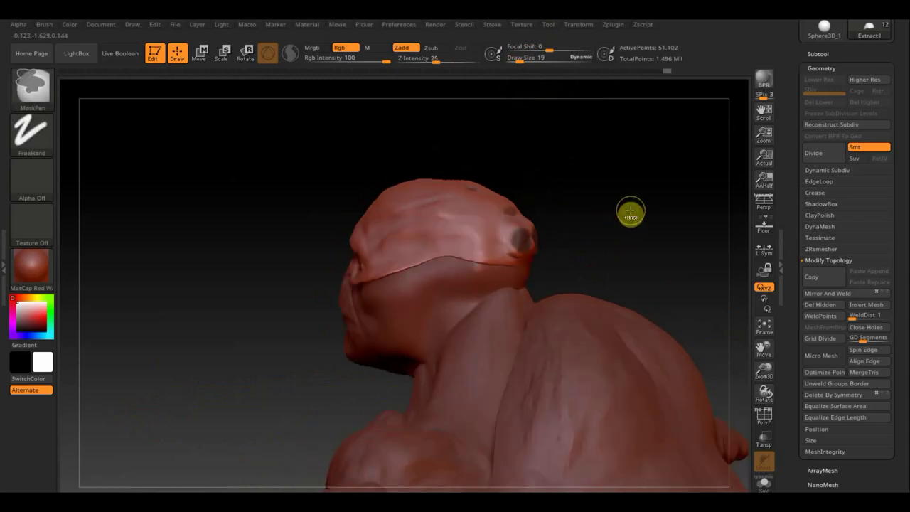
ctrl+click(629, 210)
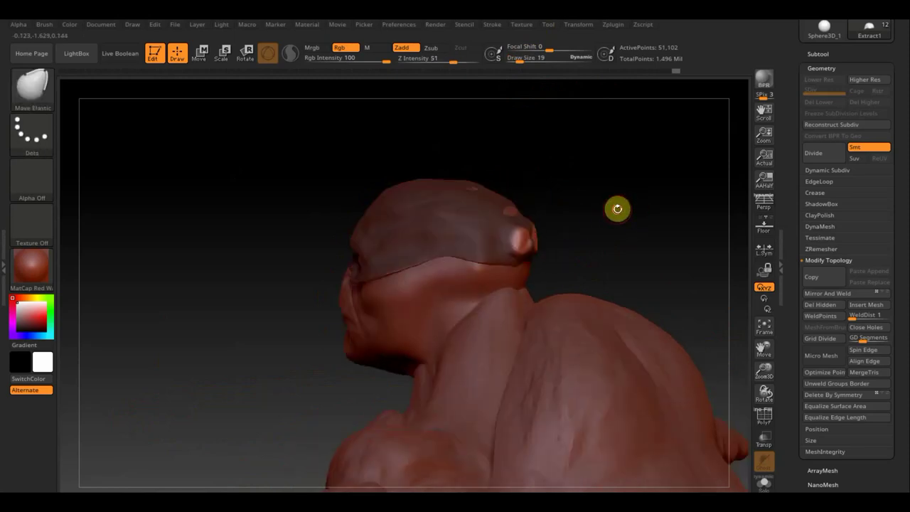
drag(617, 208, 635, 197)
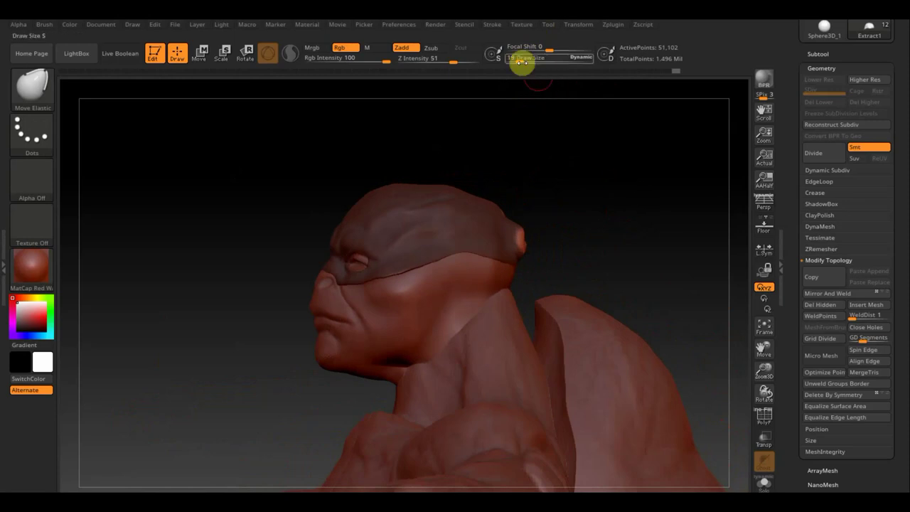
drag(521, 60, 535, 60)
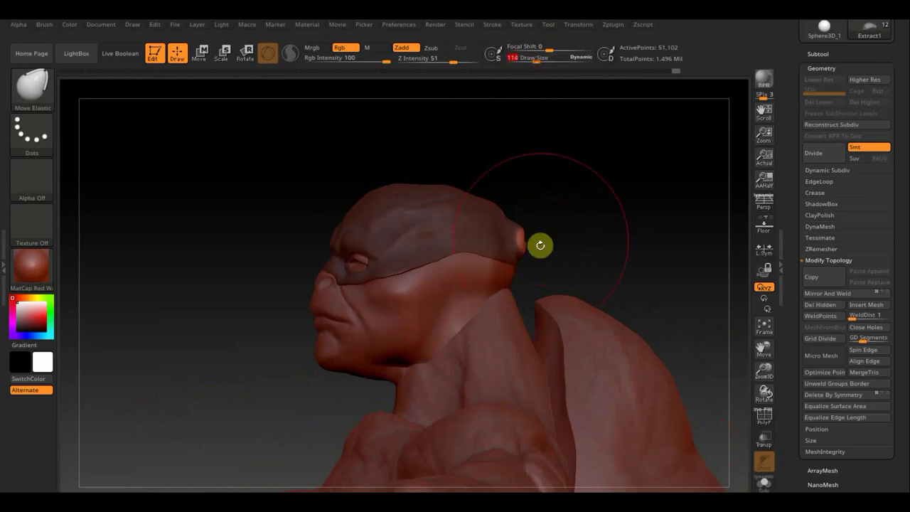
drag(519, 240, 528, 293)
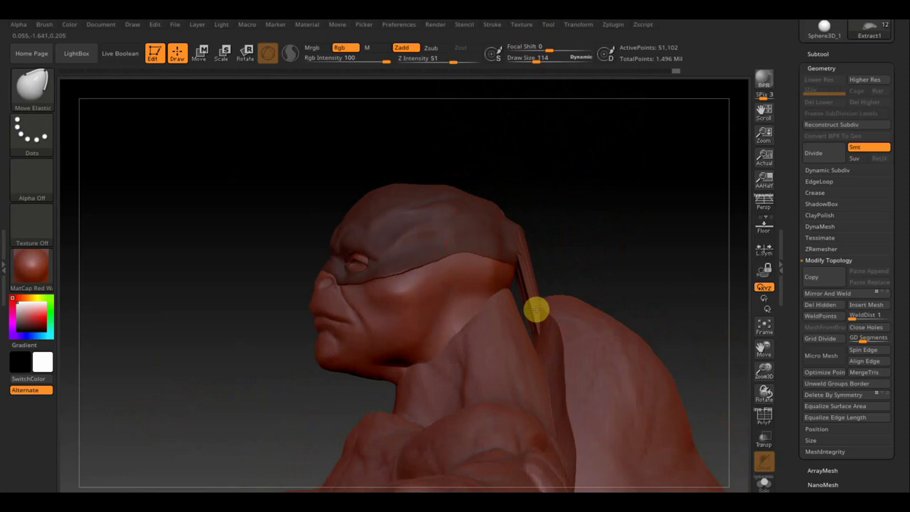
mouse_move(580, 270)
right_down()
mouse_move(524, 289)
mouse_move(542, 291)
right_up()
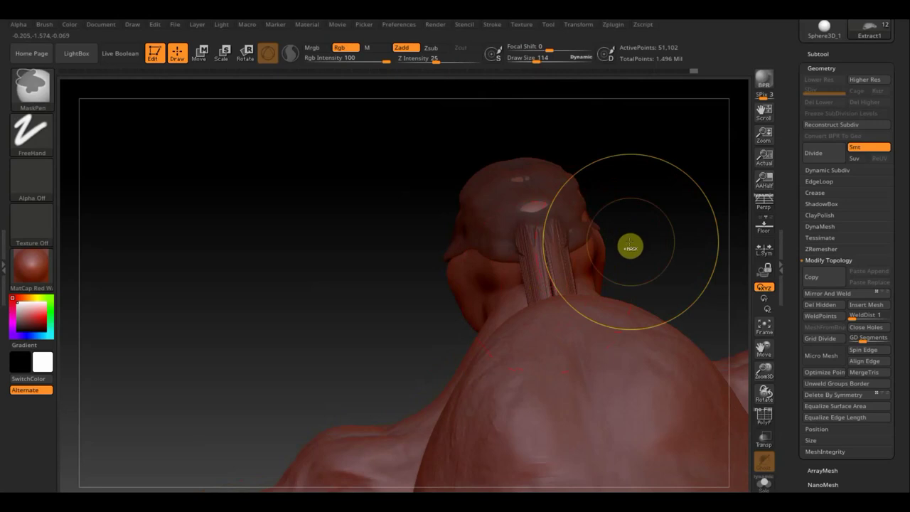
key(ctrl+z)
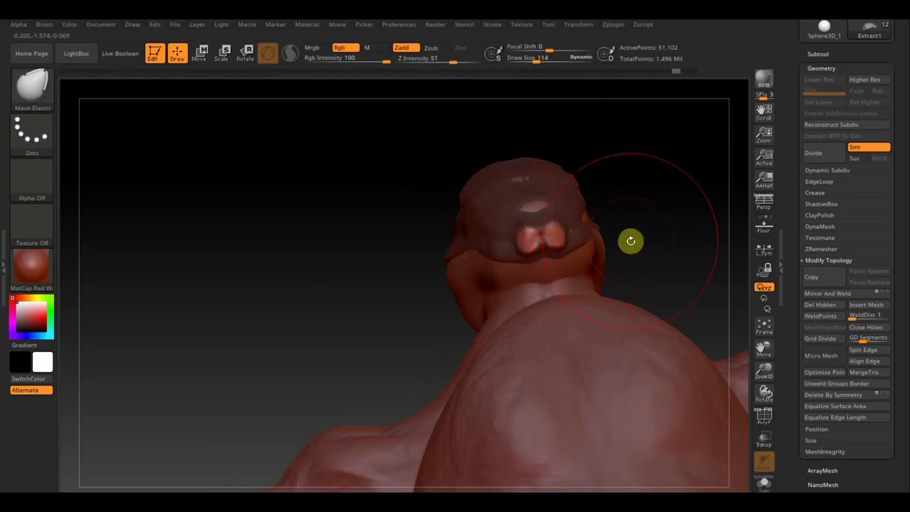
Step: At brush size 54, re-mask and pull a long strand from the head down the neck
drag(533, 58, 527, 60)
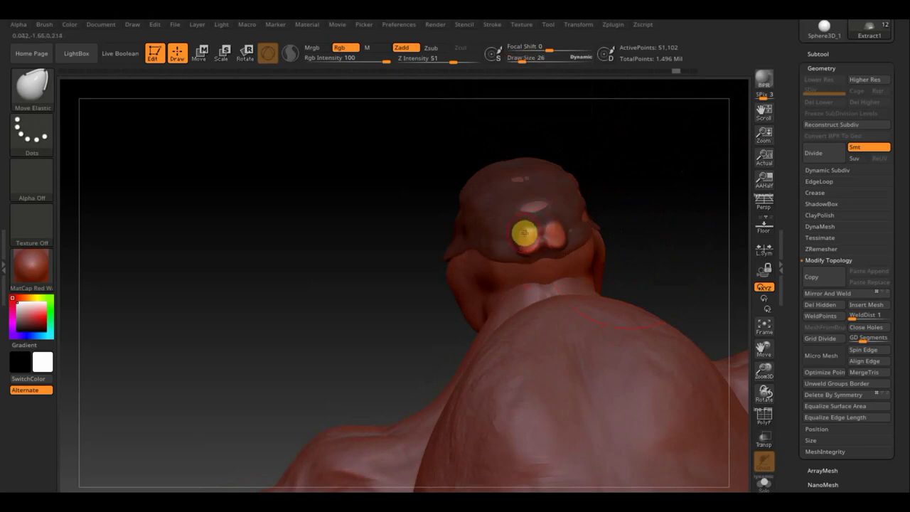
key(ctrl)
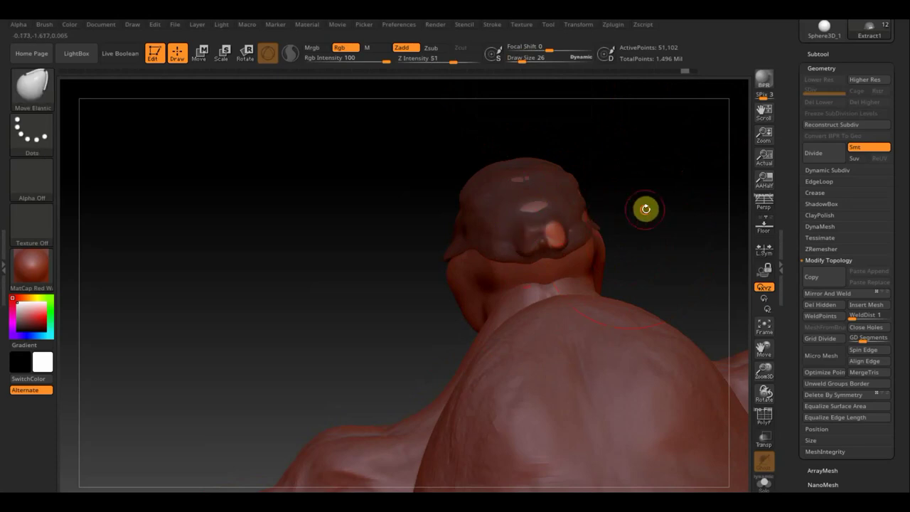
mouse_move(645, 207)
mouse_down()
mouse_move(585, 241)
mouse_move(623, 234)
mouse_move(648, 208)
mouse_move(539, 222)
mouse_up()
key(ctrl)
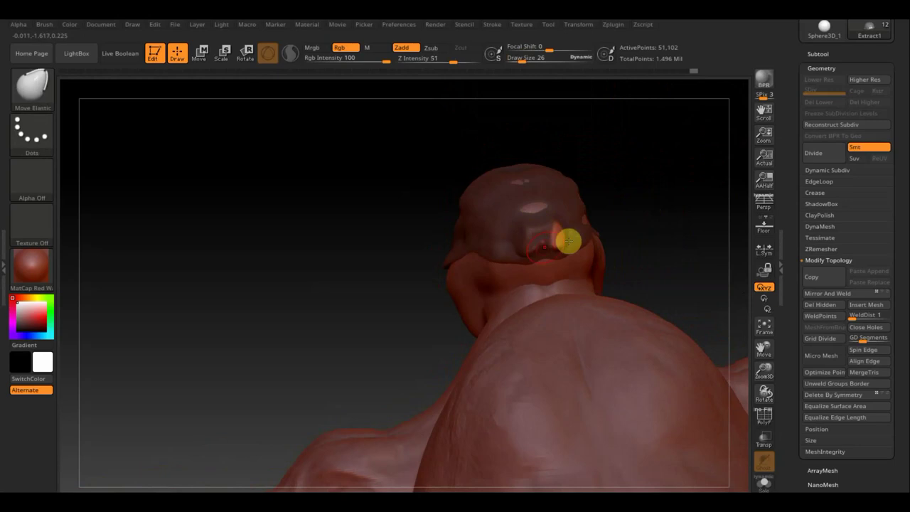
mouse_move(664, 201)
mouse_down()
mouse_move(615, 223)
mouse_move(512, 178)
mouse_up()
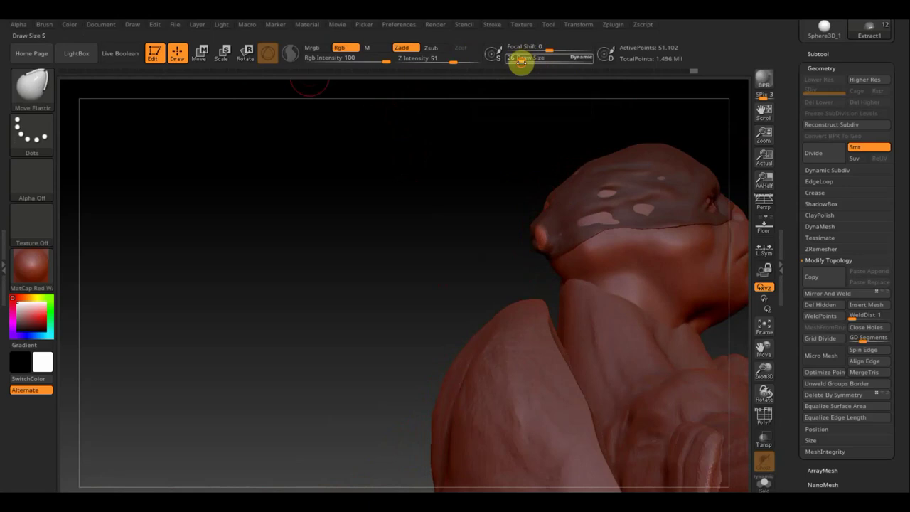
drag(521, 63, 526, 63)
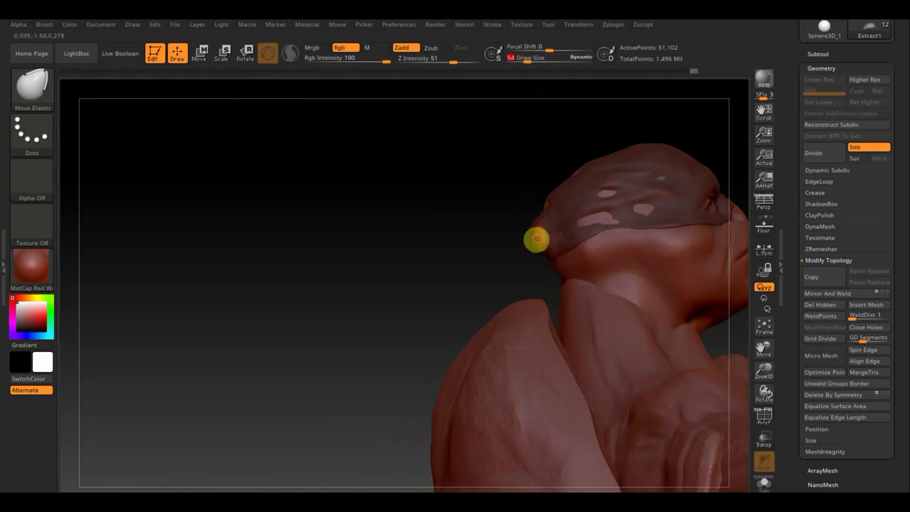
mouse_move(518, 255)
mouse_down()
mouse_move(503, 278)
mouse_move(508, 295)
mouse_move(524, 302)
mouse_up()
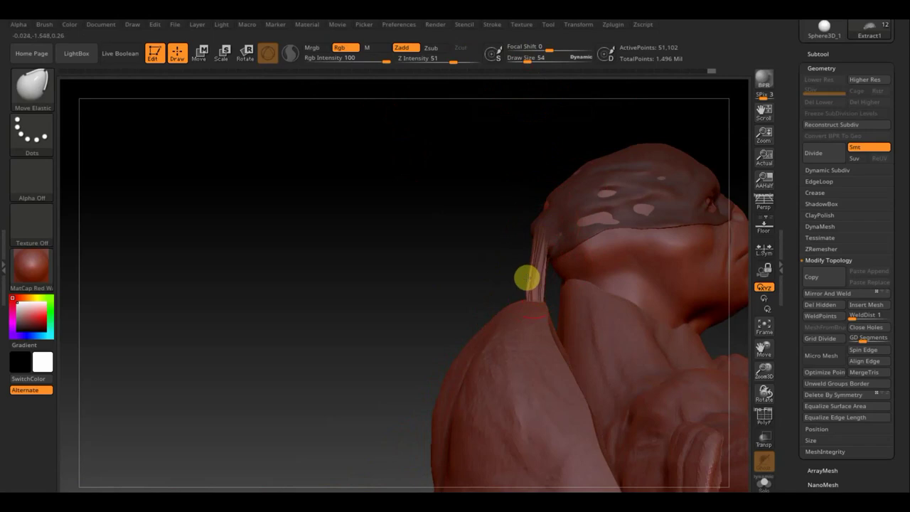
drag(508, 266, 518, 256)
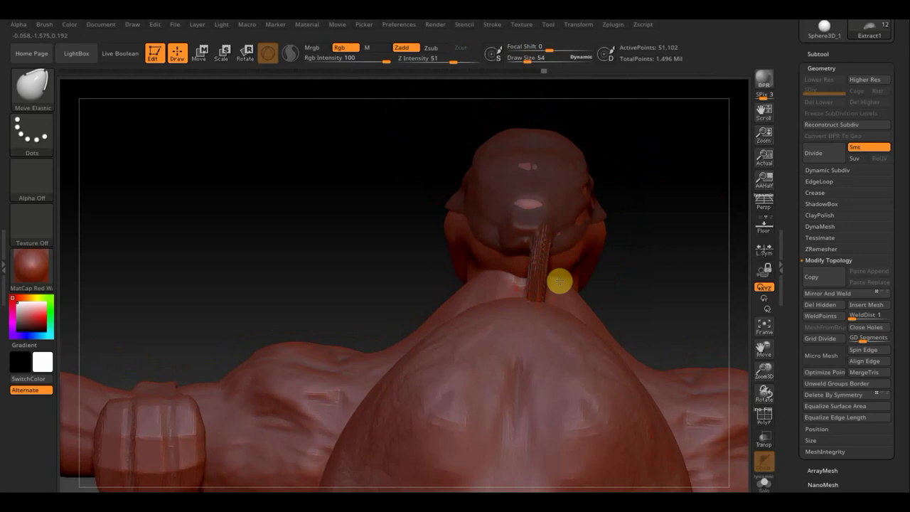
mouse_move(547, 283)
mouse_down()
mouse_move(576, 297)
mouse_move(521, 290)
mouse_up()
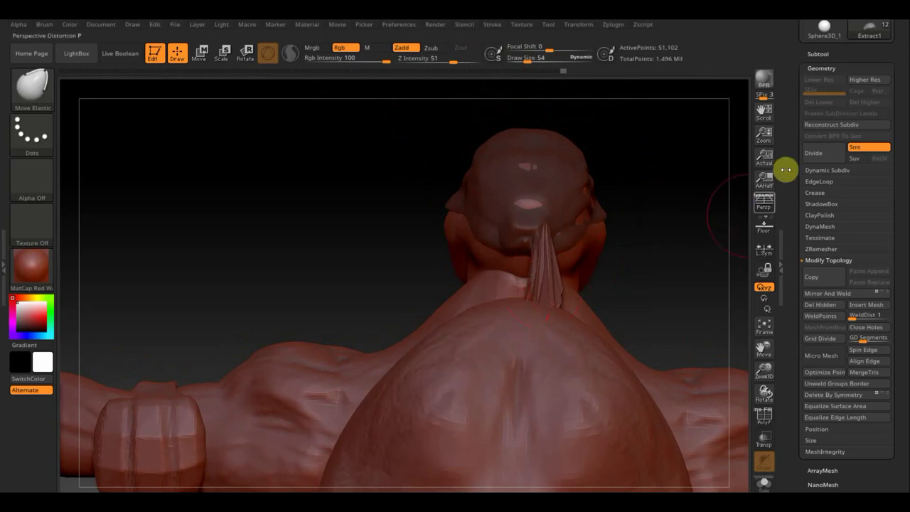
click(818, 54)
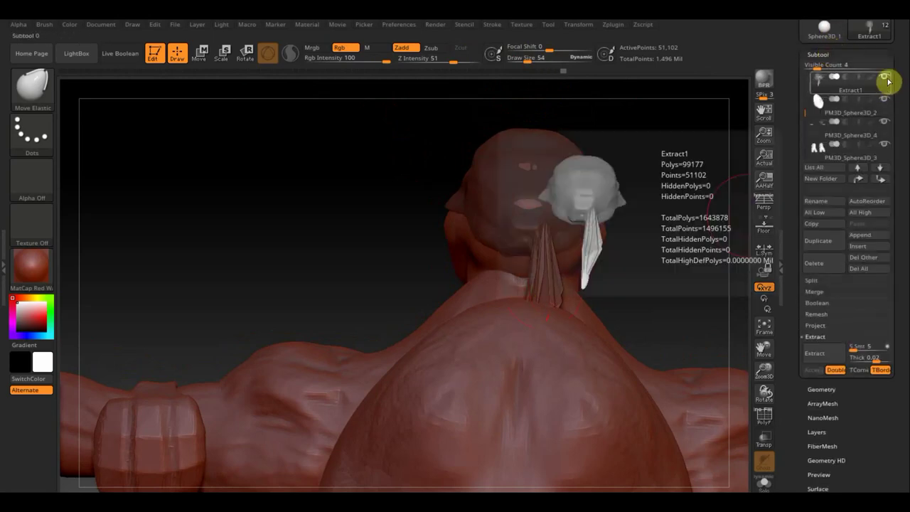
key(shift)
shift+click(886, 80)
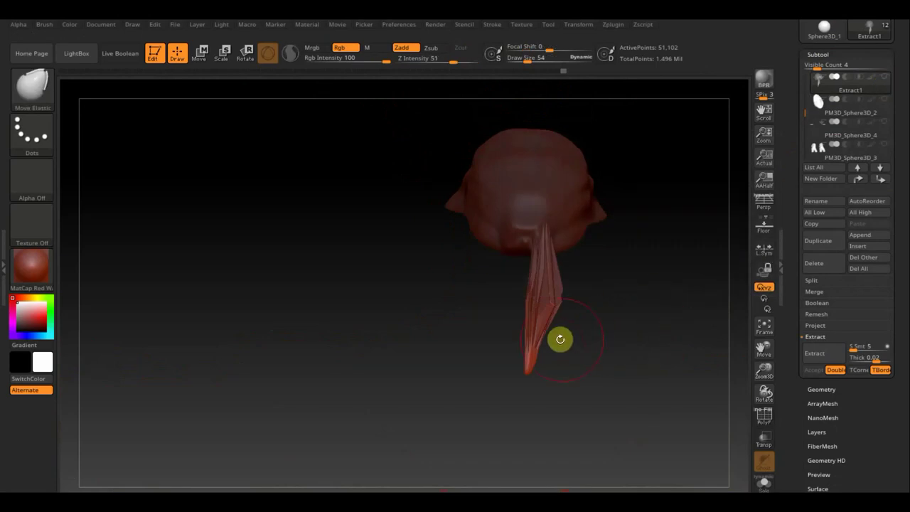
drag(543, 333, 550, 339)
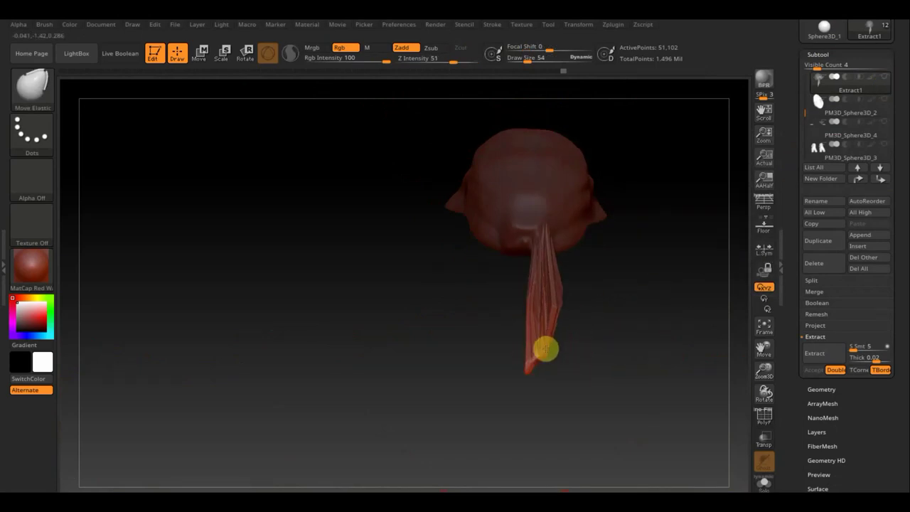
drag(525, 370, 540, 381)
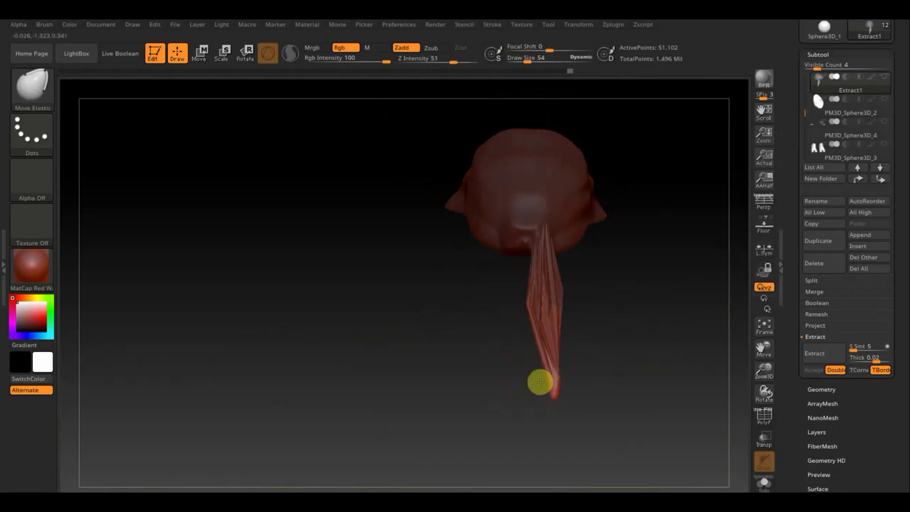
ctrl+drag(625, 313, 676, 361)
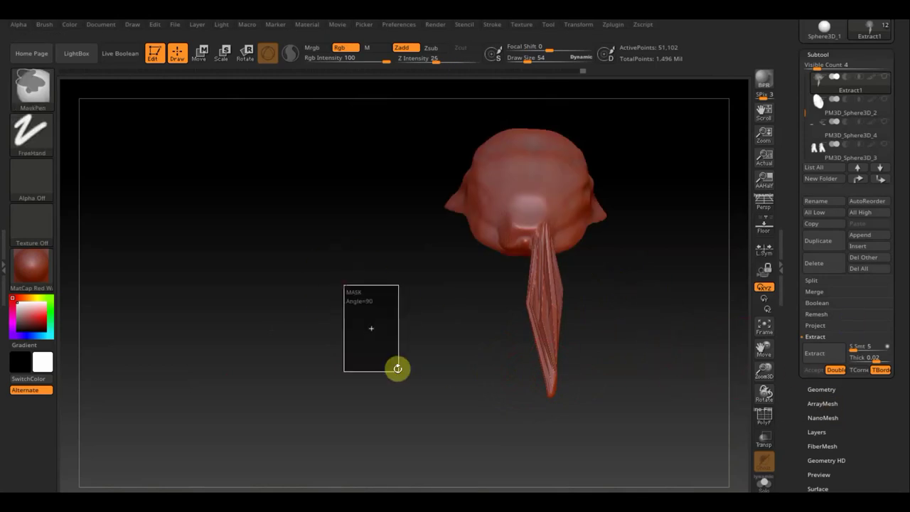
click(820, 388)
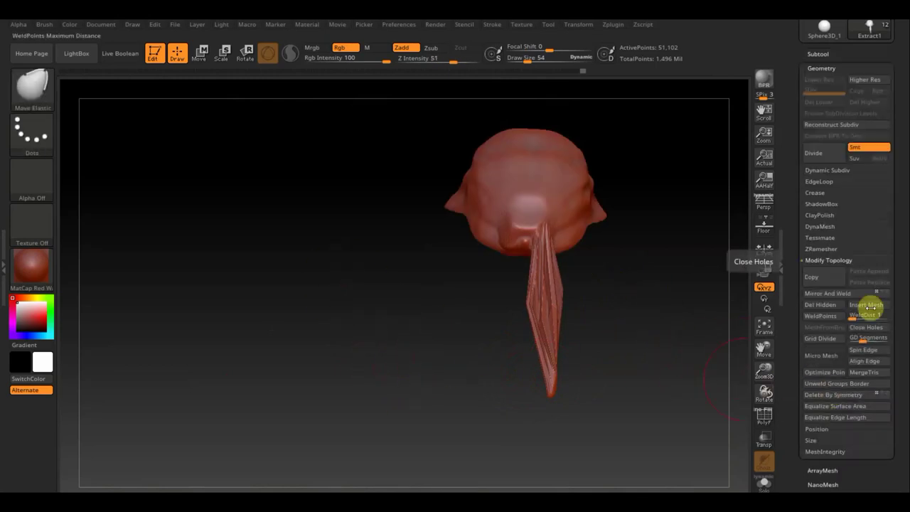
click(824, 227)
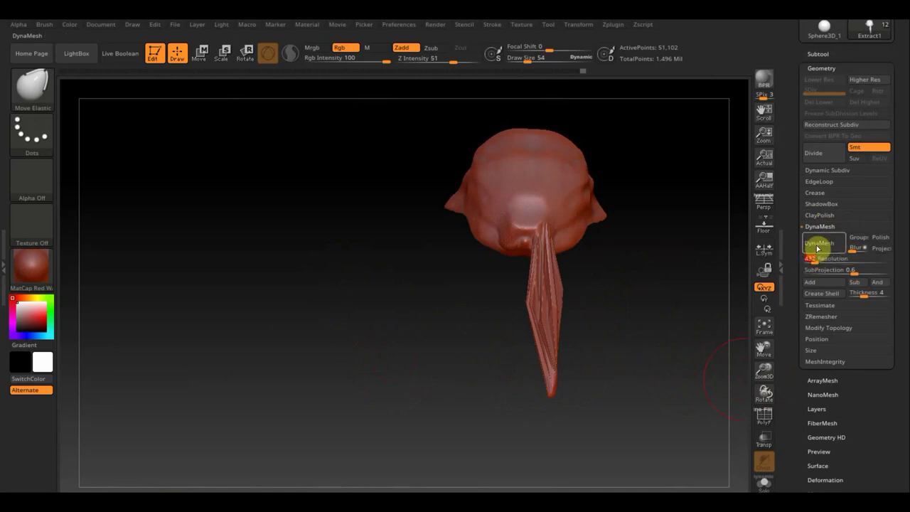
click(818, 242)
drag(669, 305, 622, 310)
key(ctrl+z)
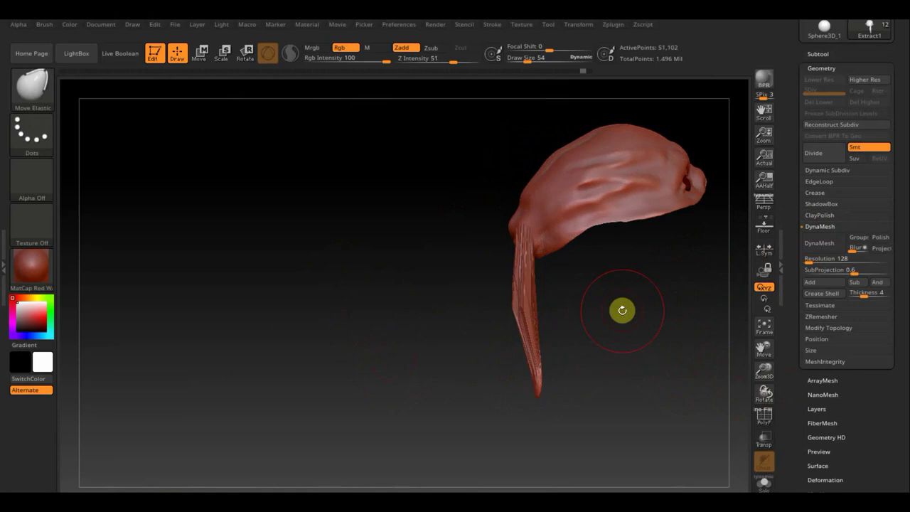
mouse_move(624, 337)
mouse_down()
mouse_move(589, 349)
mouse_move(670, 365)
mouse_up()
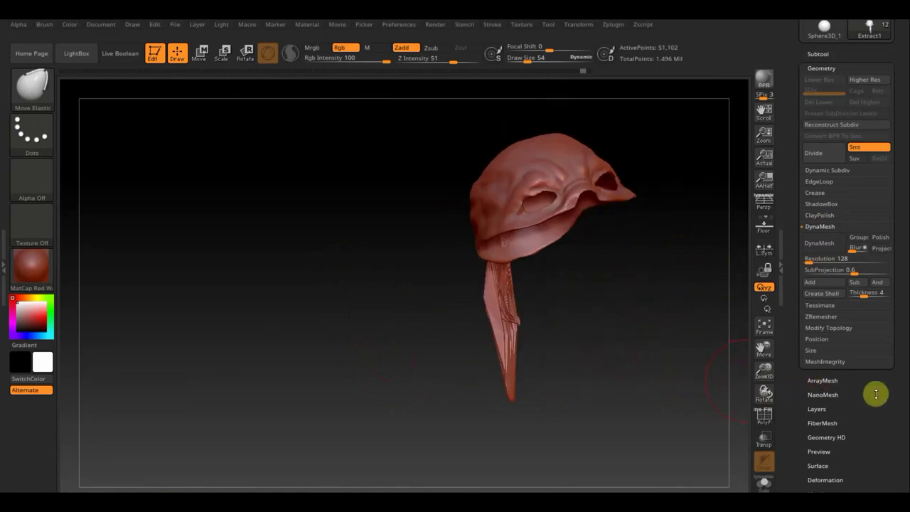
scroll(873, 377, down, 3)
scroll(870, 355, down, 3)
scroll(863, 346, down, 3)
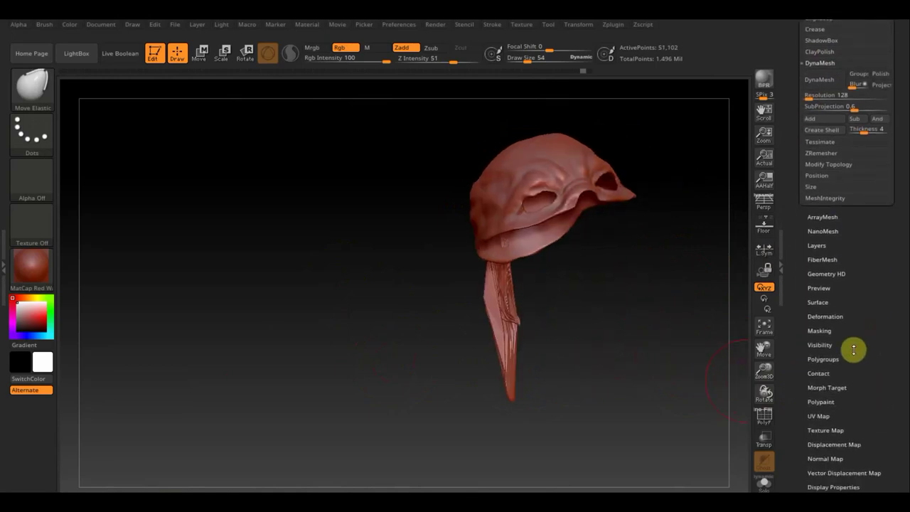
Step: Swell the head-and-strand piece slightly with the Deformation Inflate slider
click(830, 317)
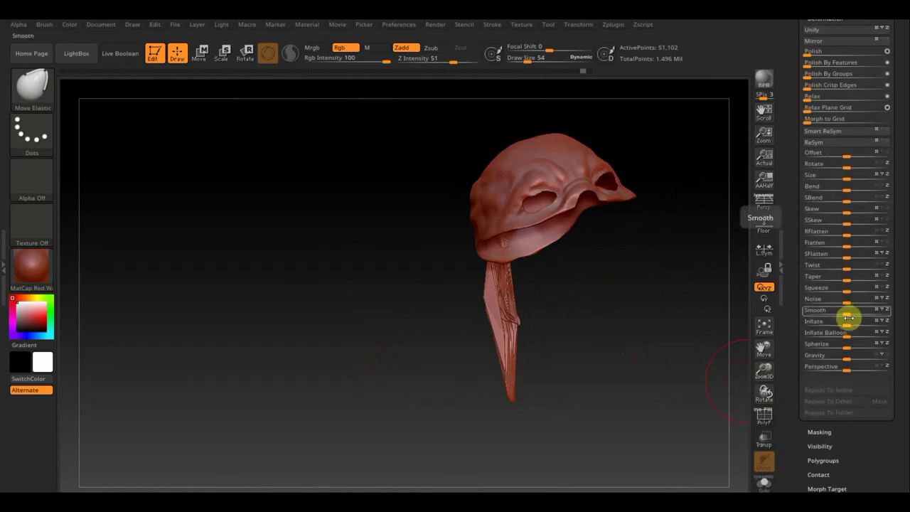
drag(846, 323, 848, 323)
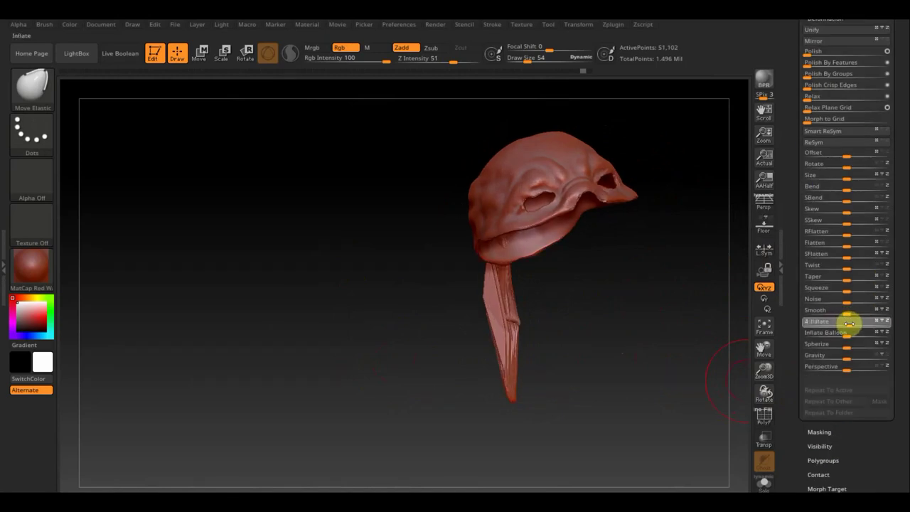
drag(849, 324, 847, 322)
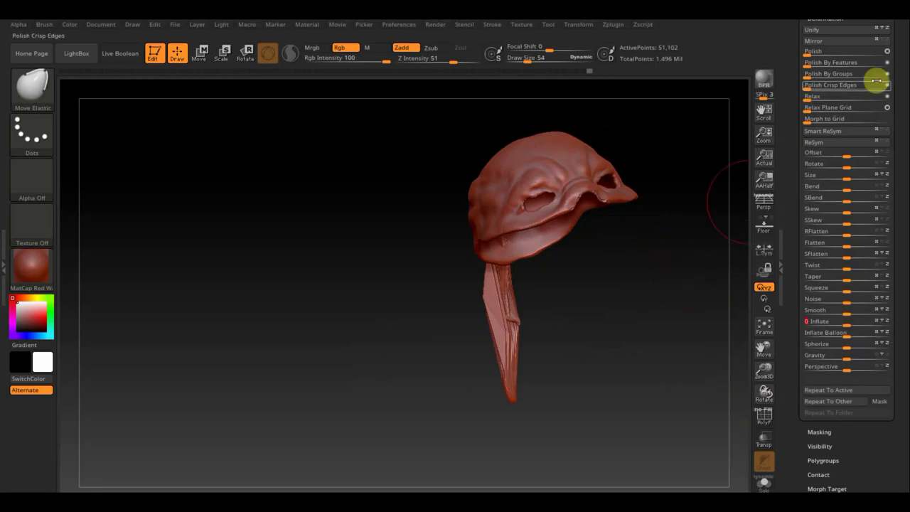
scroll(859, 127, up, 5)
click(821, 143)
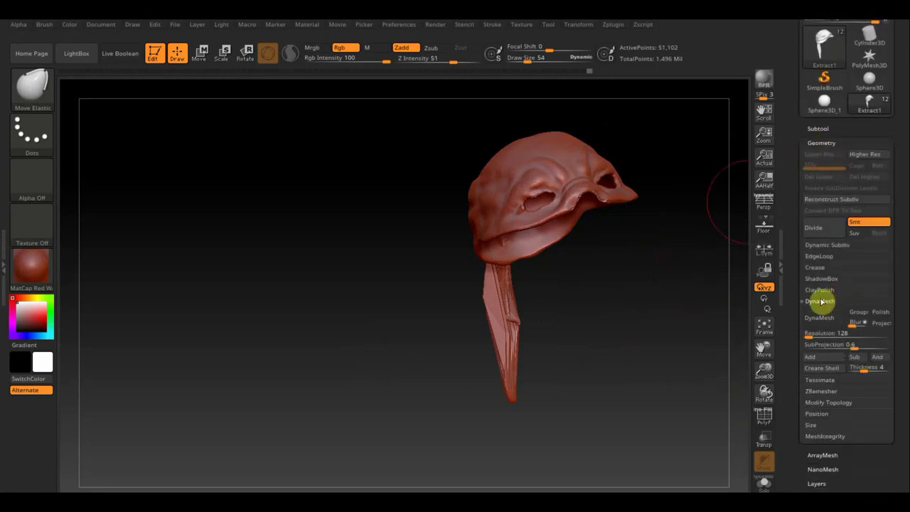
Step: DynaMesh the piece at resolution 432, then smooth and curve the strand with Move Elastic
drag(808, 335, 818, 334)
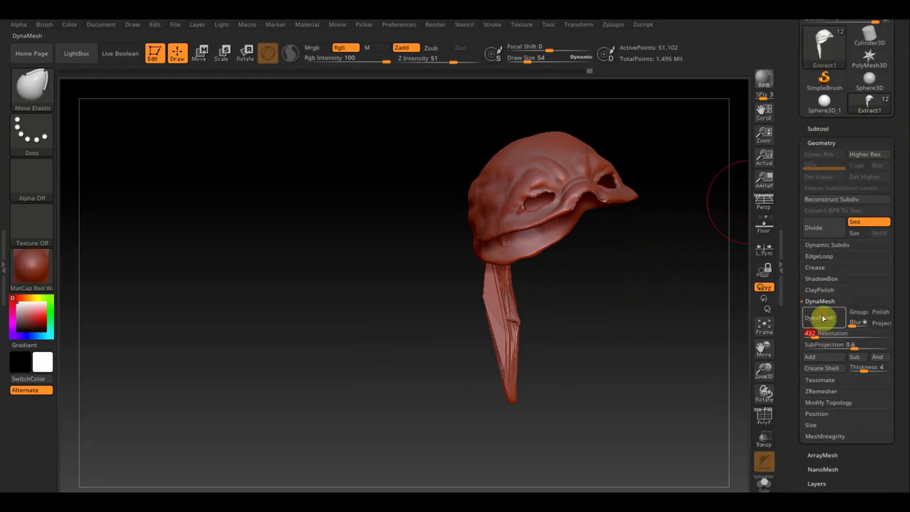
click(823, 318)
drag(583, 325, 661, 313)
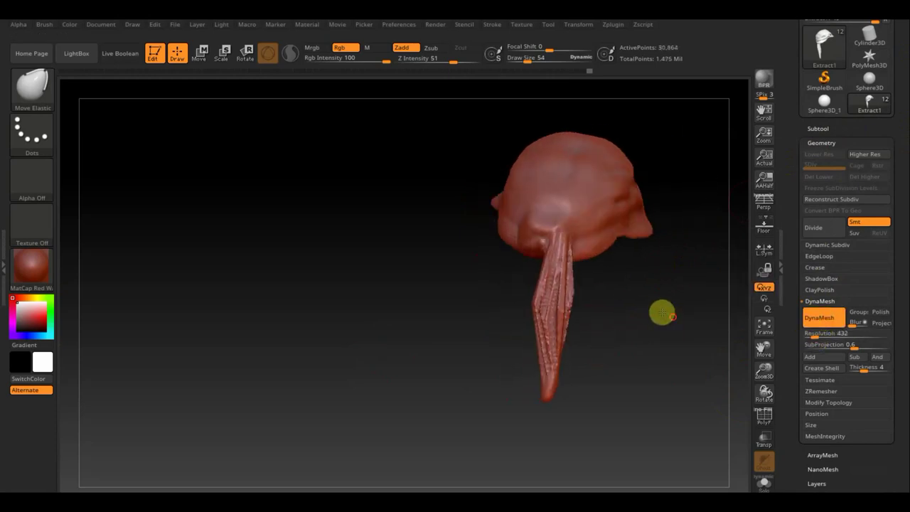
mouse_move(552, 265)
shift+mouse_down()
mouse_move(545, 344)
mouse_move(565, 311)
mouse_move(558, 268)
shift+mouse_up()
drag(560, 300, 560, 304)
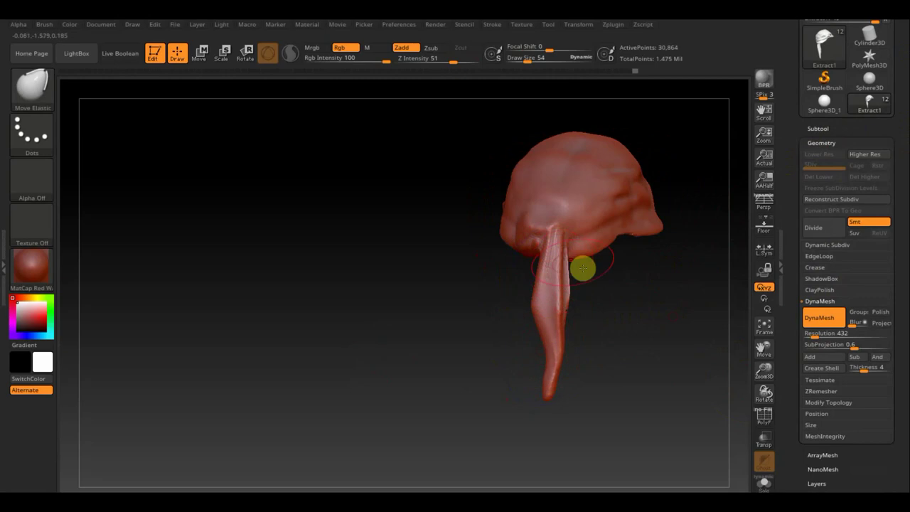
mouse_move(582, 265)
mouse_down()
mouse_move(597, 304)
mouse_move(551, 260)
mouse_up()
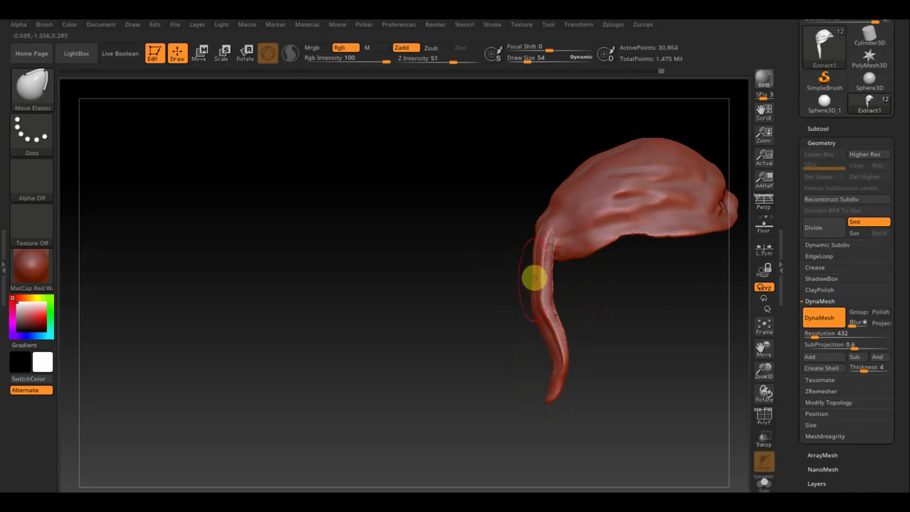
drag(559, 258, 560, 250)
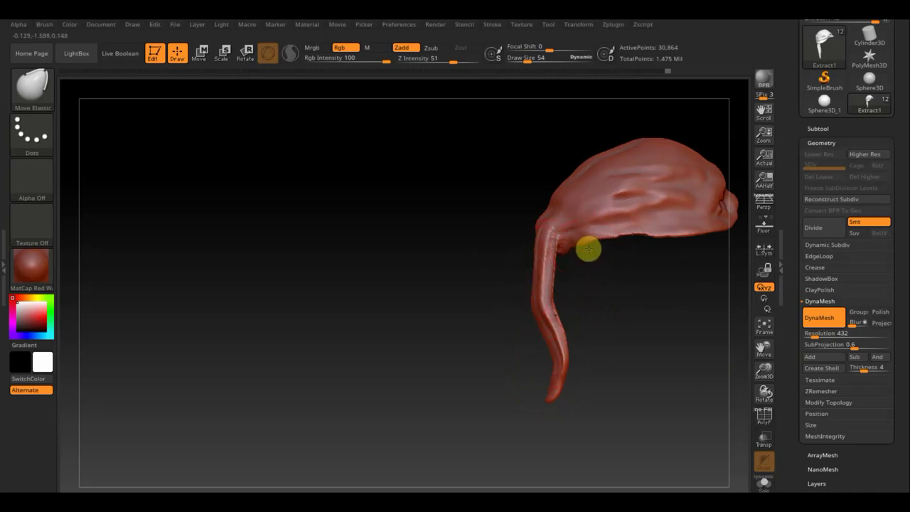
drag(609, 298, 672, 292)
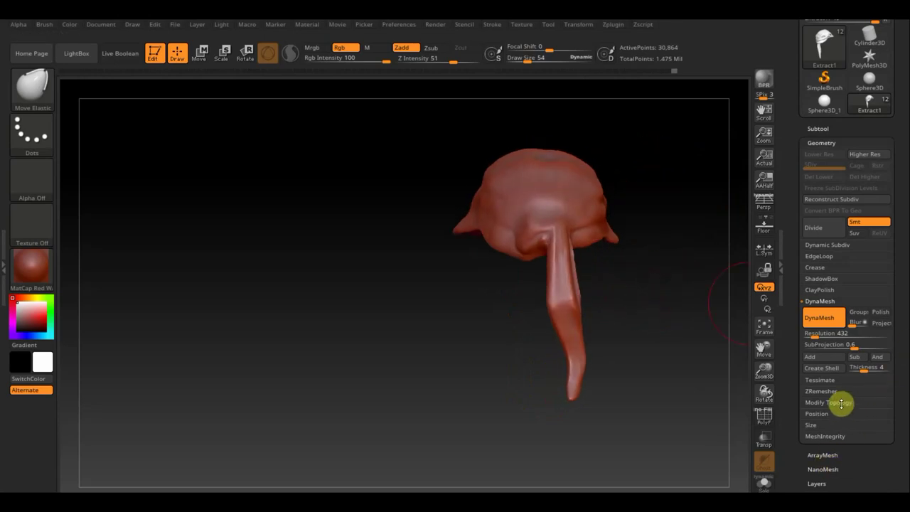
click(840, 403)
Step: Mirror And Weld the strand, pull both strand tops together, and show all subtools
click(837, 370)
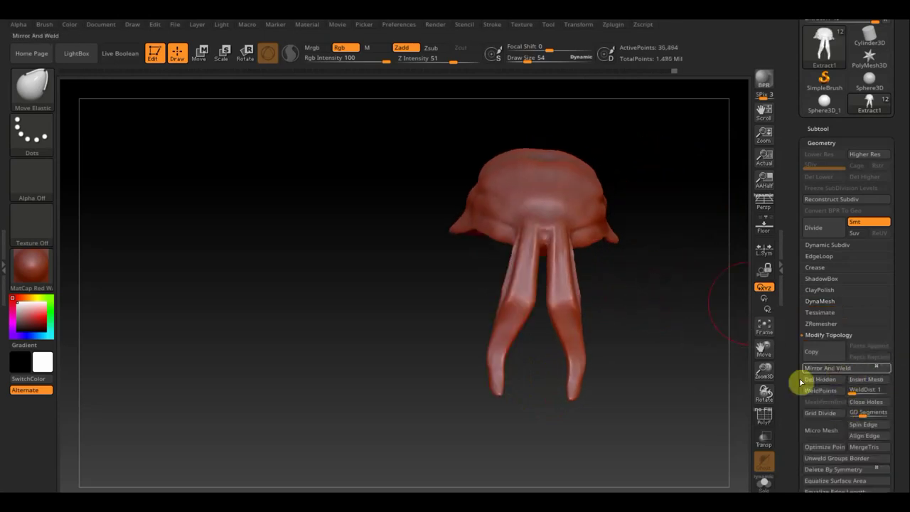
drag(686, 404, 682, 406)
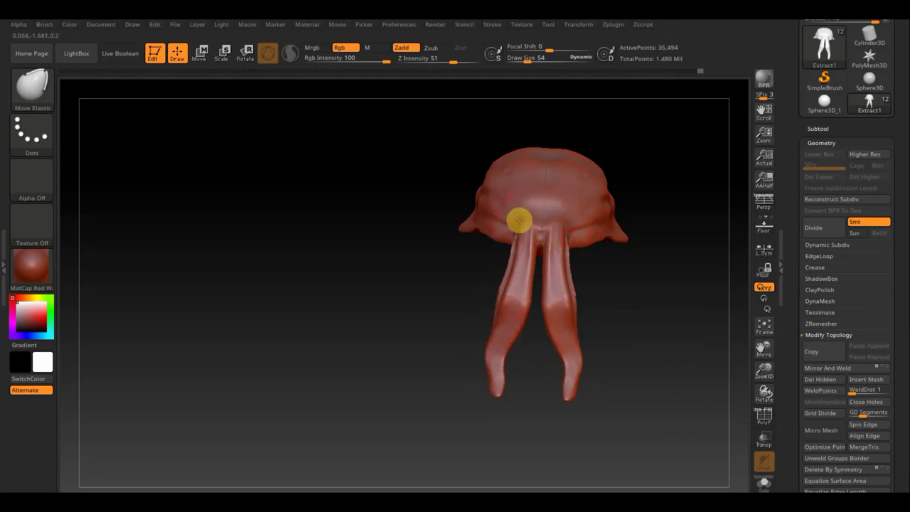
drag(519, 221, 523, 221)
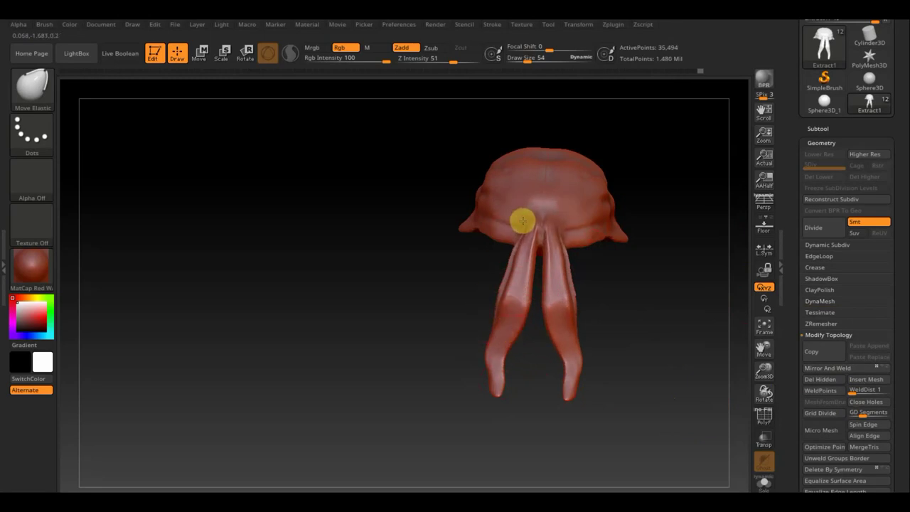
drag(390, 250, 422, 246)
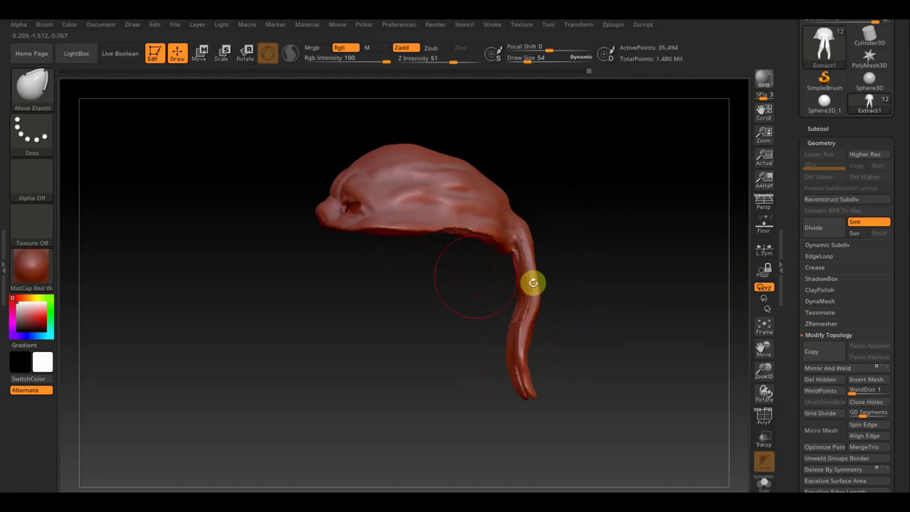
click(819, 129)
shift+click(888, 152)
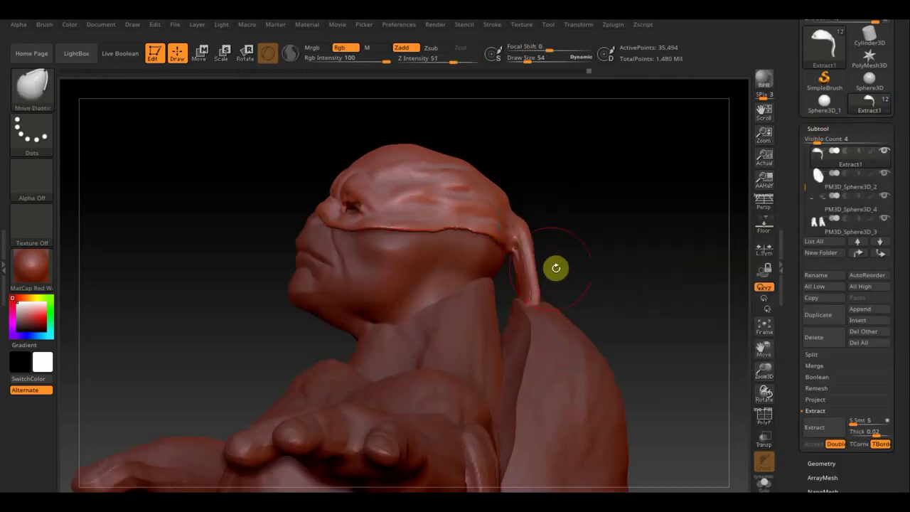
Step: Solo Extract1, invert then clear its mask, unhide all subtools, and switch to Move transpose
mouse_move(554, 266)
mouse_down()
mouse_move(582, 277)
mouse_move(475, 287)
mouse_up()
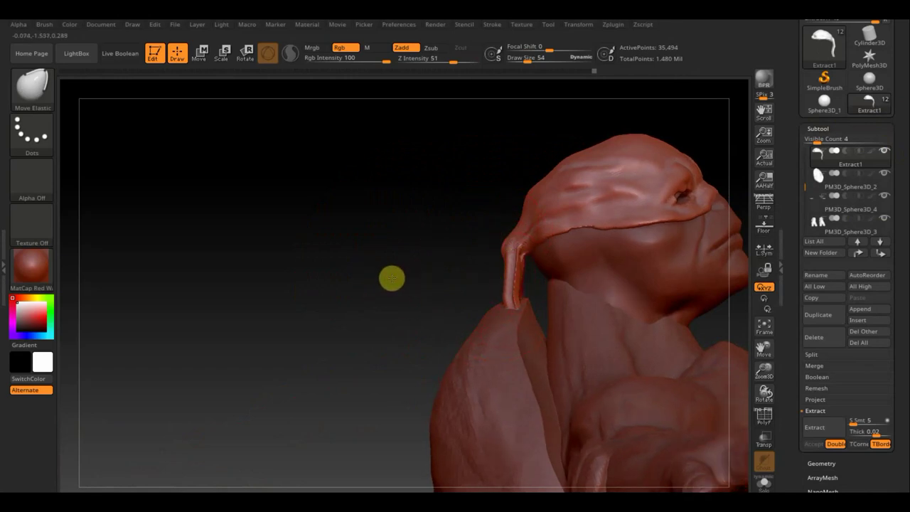
mouse_move(391, 278)
mouse_down()
mouse_move(343, 290)
mouse_move(400, 291)
mouse_move(451, 262)
mouse_up()
shift+drag(674, 256, 678, 266)
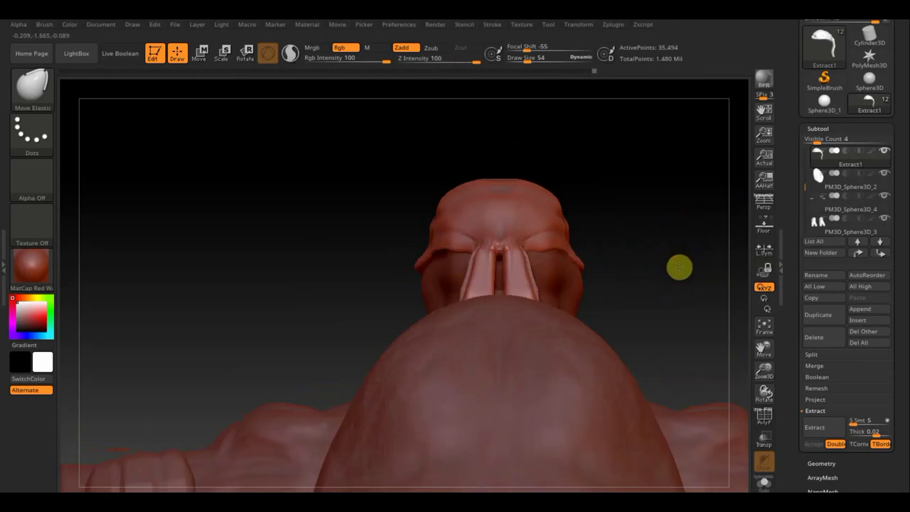
shift+click(885, 150)
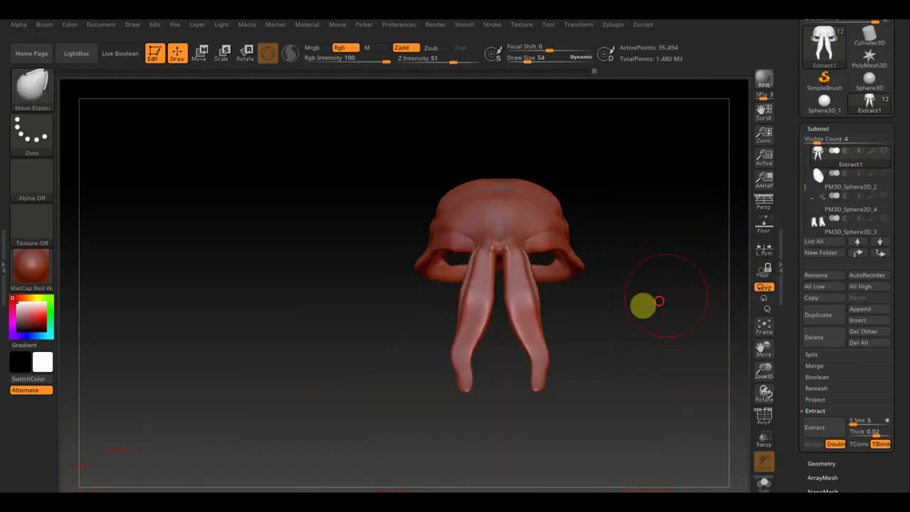
drag(642, 304, 591, 313)
mouse_move(569, 416)
mouse_down()
mouse_move(558, 442)
mouse_move(589, 448)
mouse_move(401, 273)
mouse_up()
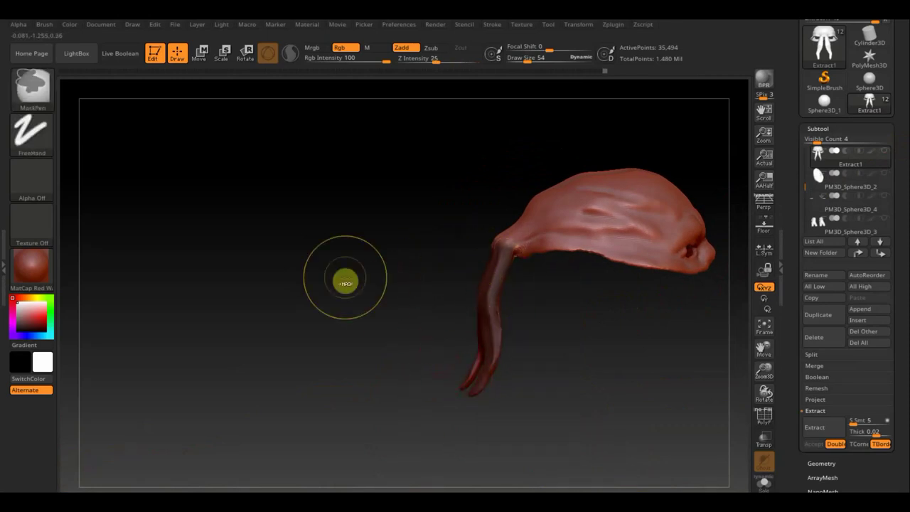
ctrl+click(345, 276)
ctrl+drag(351, 264, 349, 268)
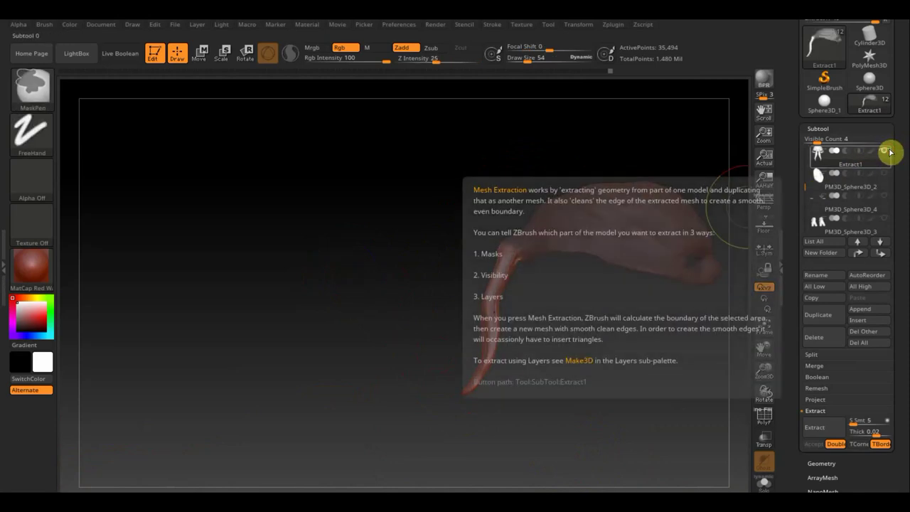
mouse_move(850, 156)
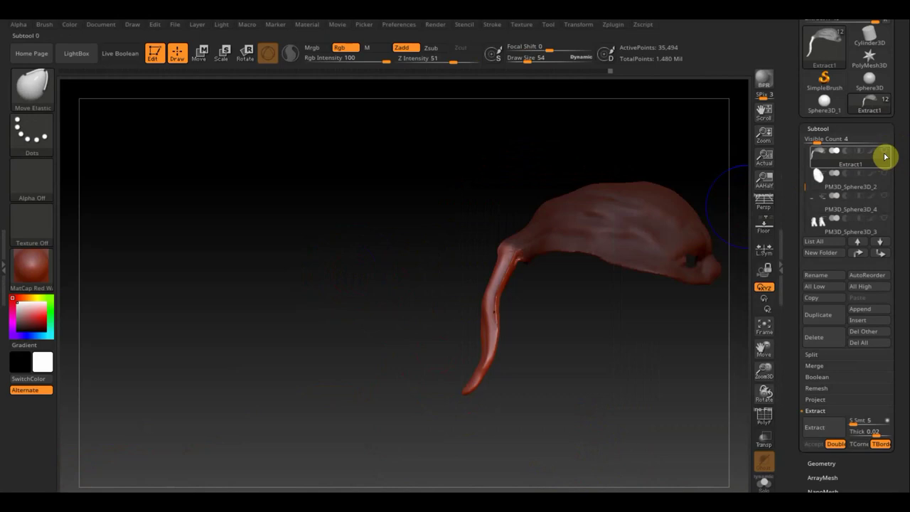
click(884, 151)
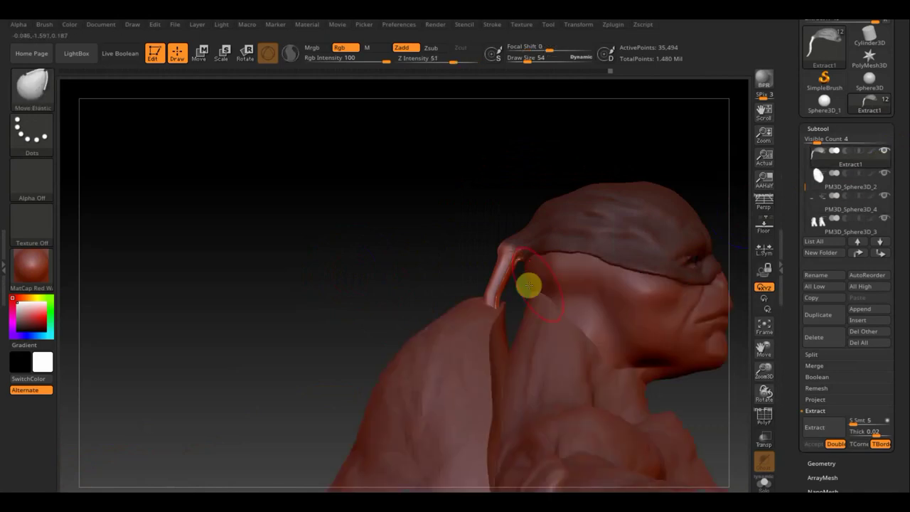
click(202, 55)
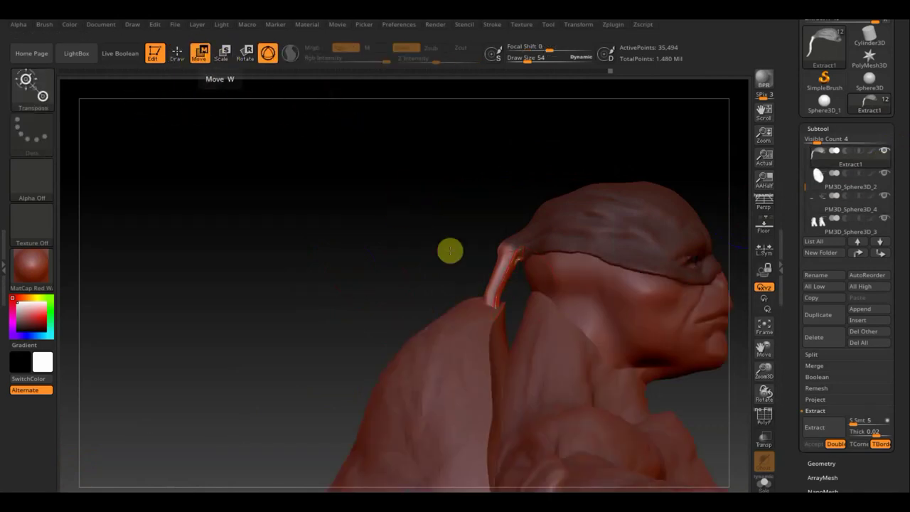
Step: Reframe the figure and nudge the Extract1 headband into place with the Transpose gizmo
drag(398, 310, 331, 146)
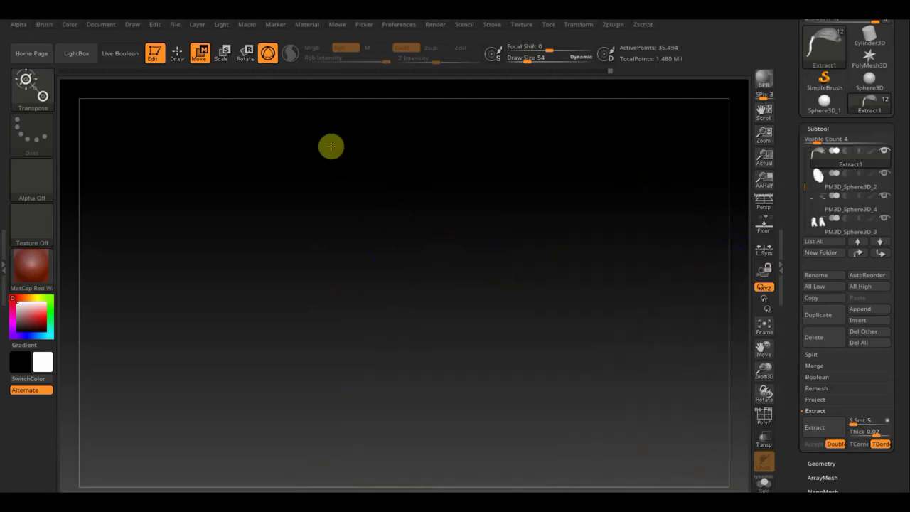
click(764, 327)
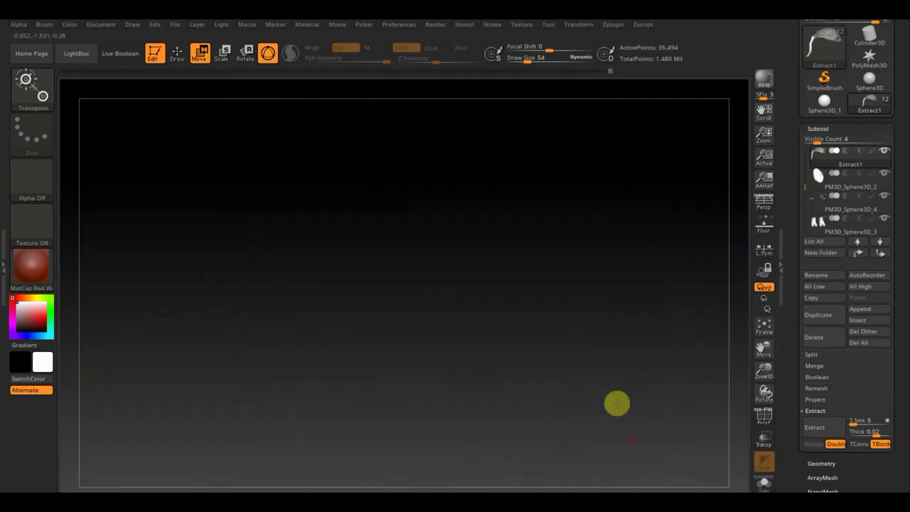
alt+drag(617, 403, 603, 237)
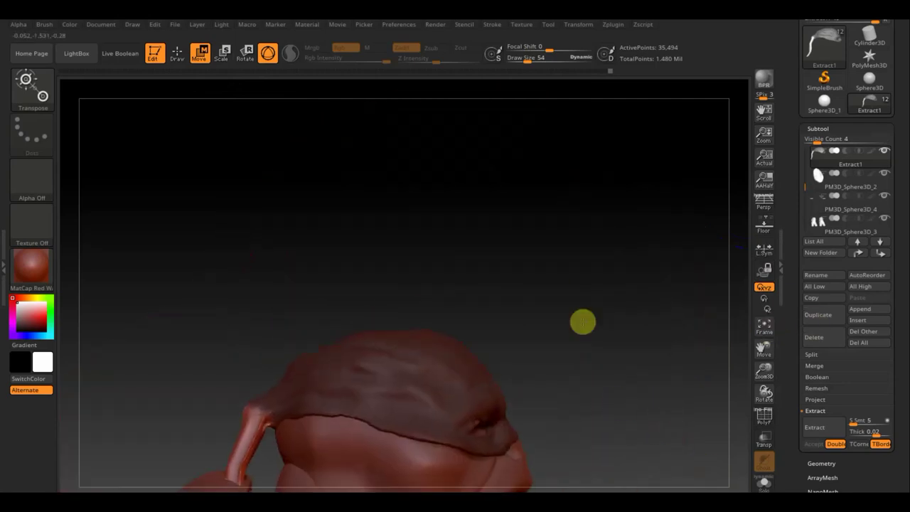
click(764, 340)
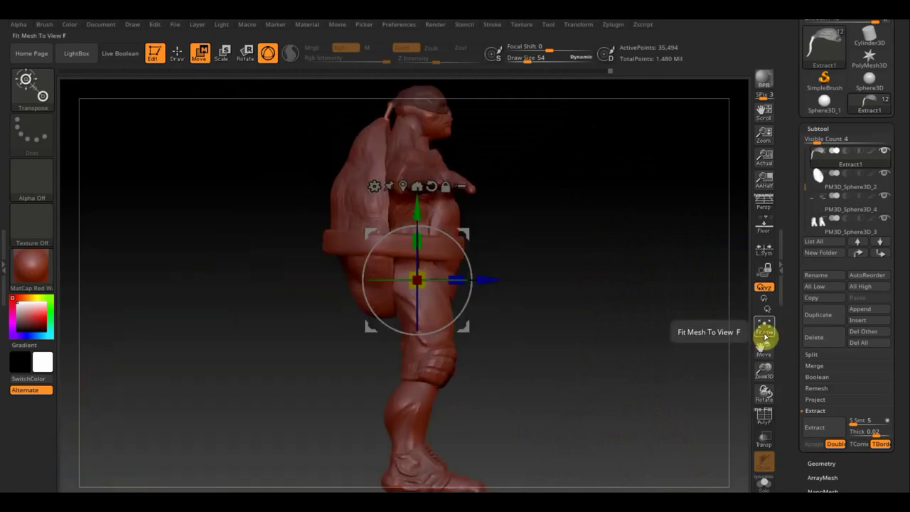
mouse_move(563, 268)
alt+mouse_down()
mouse_move(573, 334)
mouse_move(538, 355)
alt+mouse_up()
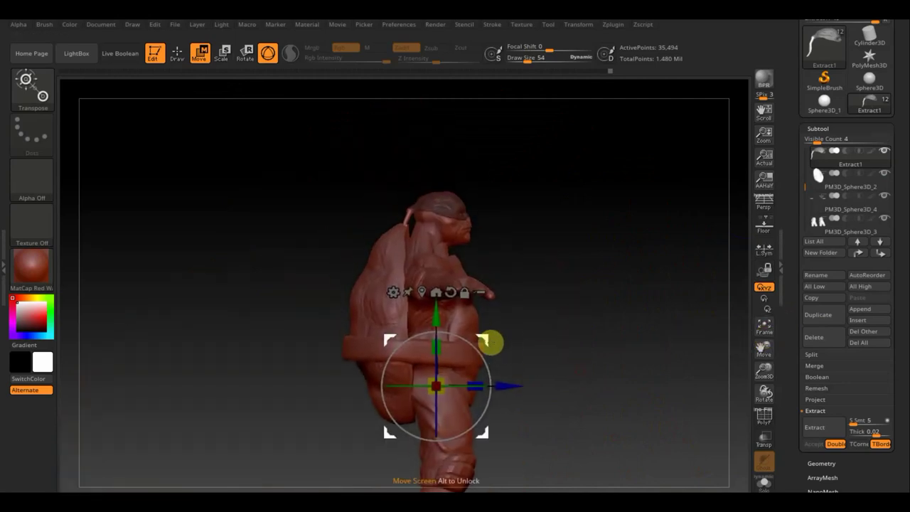
mouse_move(481, 340)
mouse_down()
mouse_move(450, 175)
mouse_move(412, 142)
mouse_up()
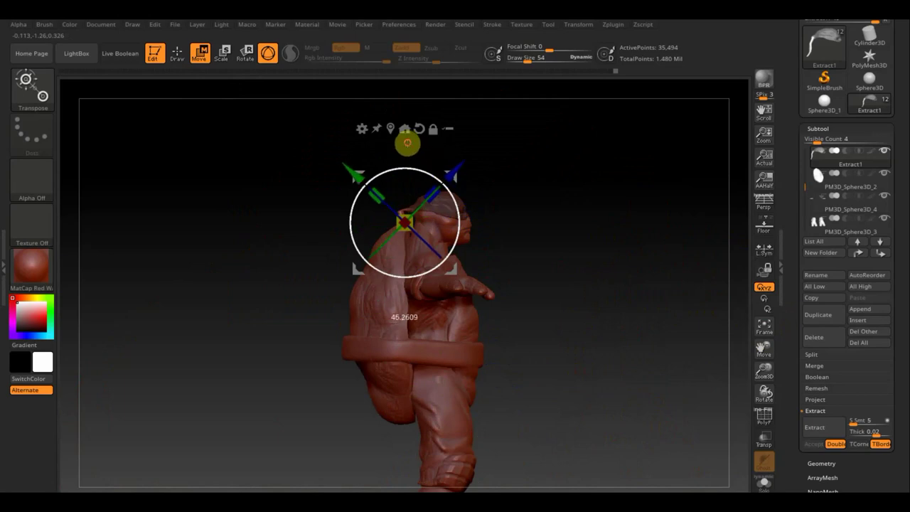
drag(355, 173, 367, 178)
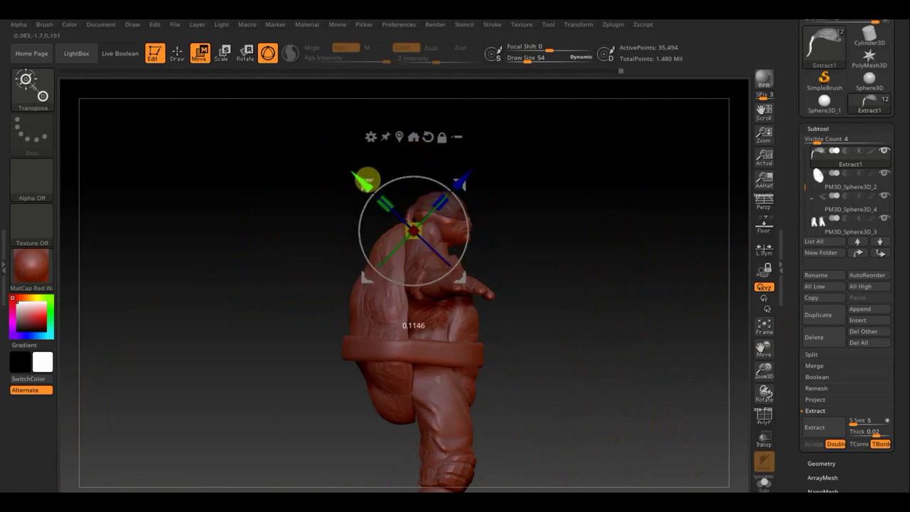
mouse_move(609, 244)
mouse_down()
mouse_move(634, 361)
mouse_move(640, 321)
mouse_move(604, 325)
mouse_move(595, 315)
mouse_up()
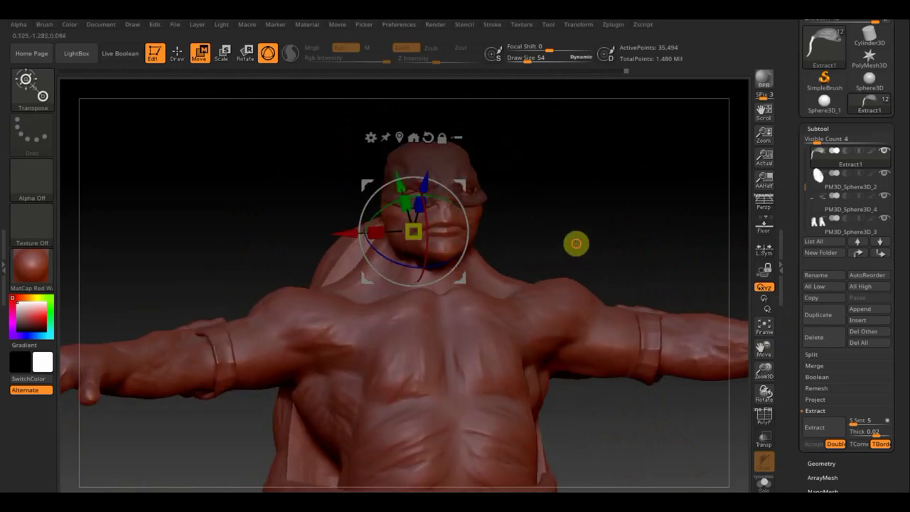
drag(575, 244, 566, 244)
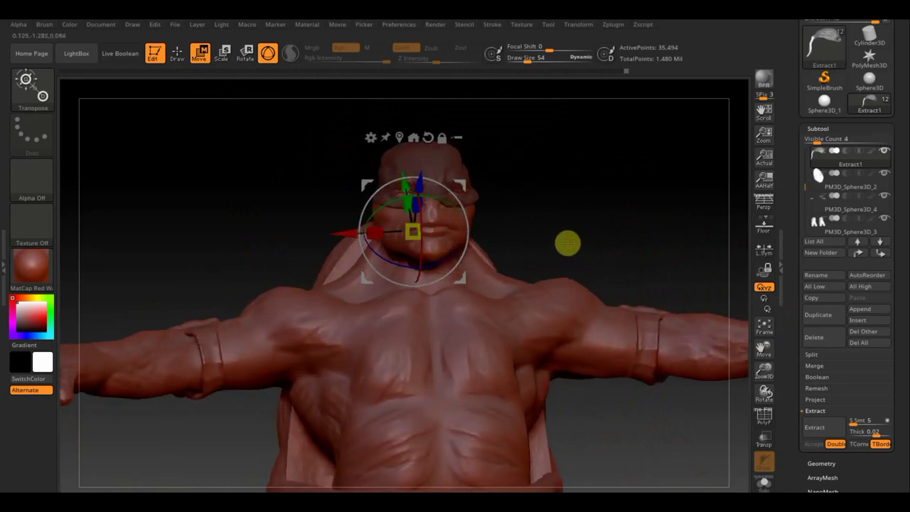
Step: Solo Extract1 and mask its head part with a MaskPen rectangle
mouse_move(850, 156)
click(884, 151)
drag(710, 213, 611, 239)
click(180, 52)
ctrl+drag(512, 327, 412, 133)
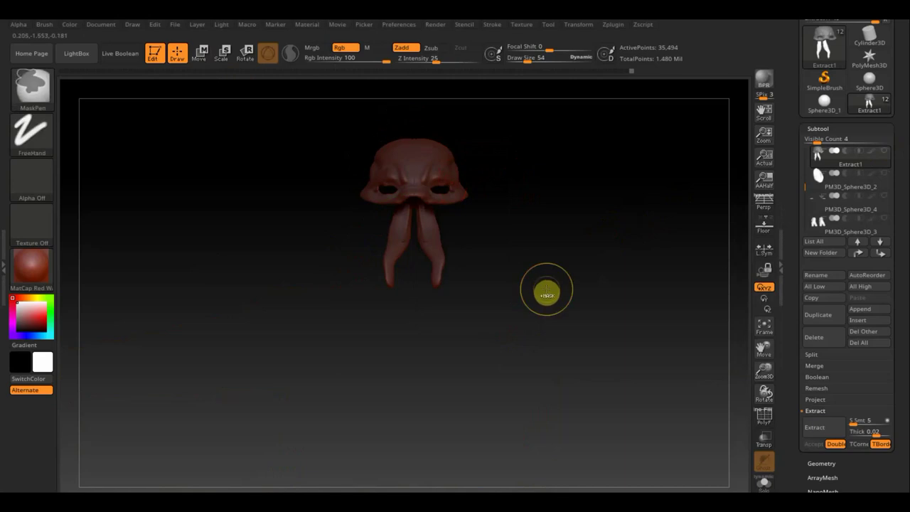
Step: Invert the mask, turn Solo off, and shift and rotate the strap tails with Move
ctrl+click(547, 287)
mouse_move(550, 368)
ctrl+mouse_down()
mouse_move(407, 129)
mouse_move(414, 132)
ctrl+mouse_up()
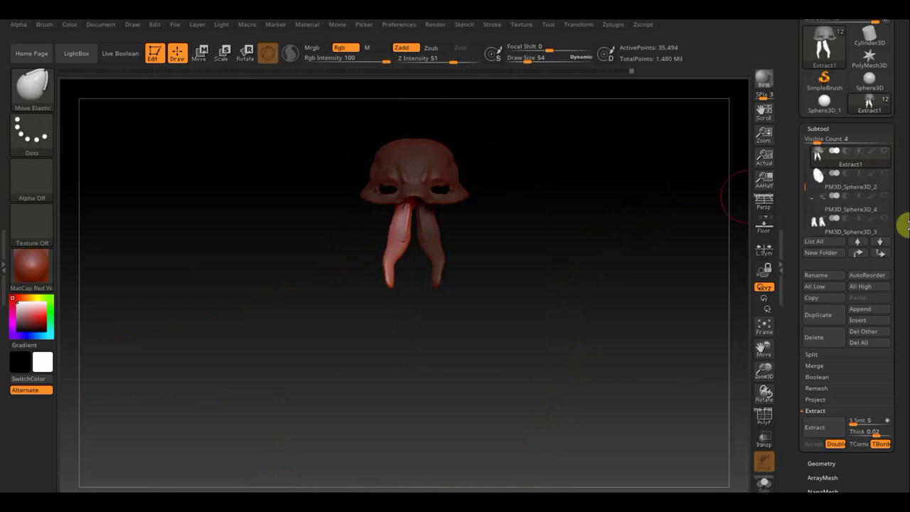
shift+click(886, 152)
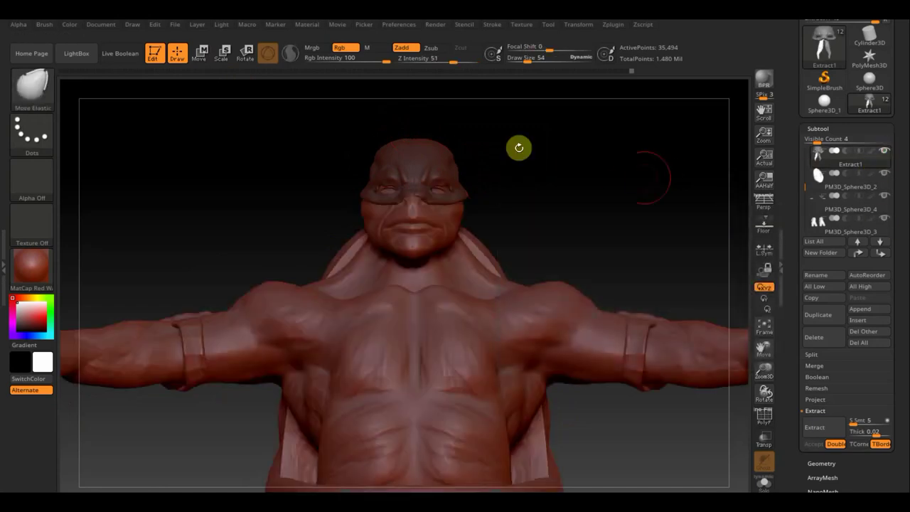
click(201, 52)
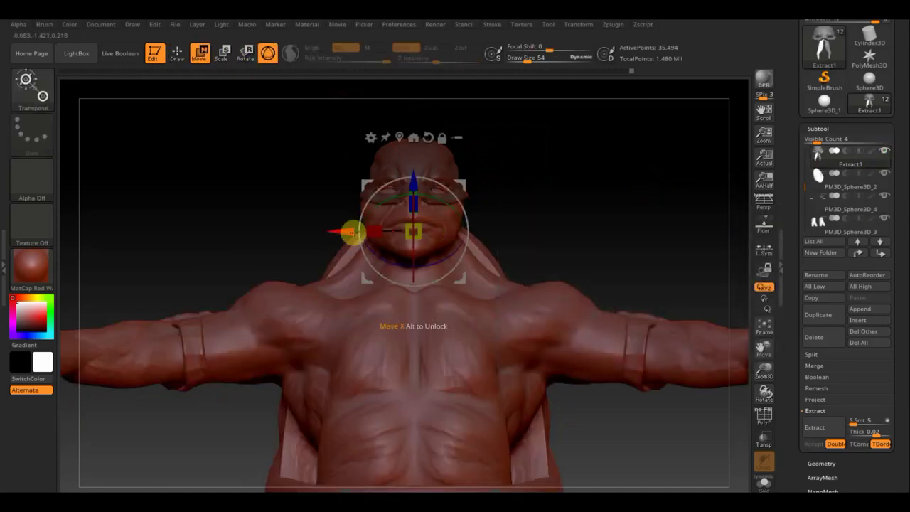
drag(347, 229, 331, 227)
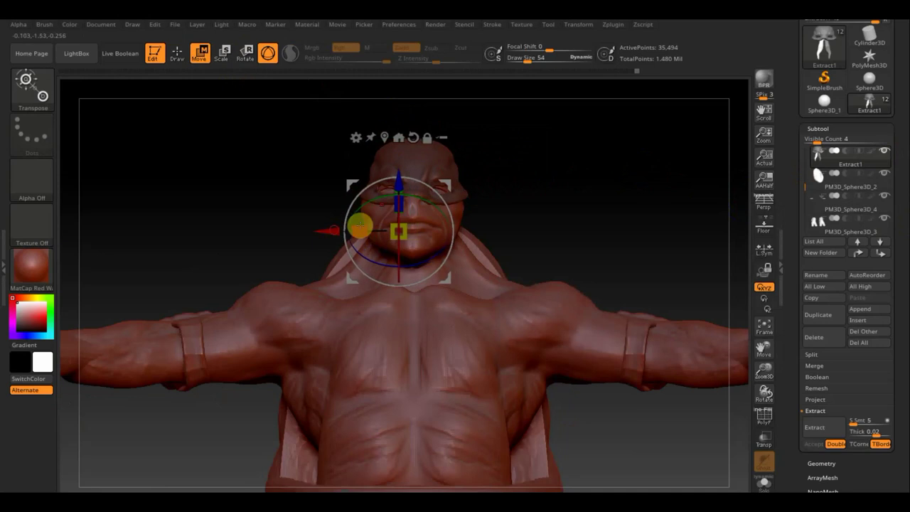
mouse_move(450, 209)
mouse_down()
mouse_move(443, 187)
mouse_move(417, 189)
mouse_up()
Step: Realign the strap tails to hang along the neck and solo Extract1 again
drag(241, 134, 384, 209)
drag(320, 193, 334, 199)
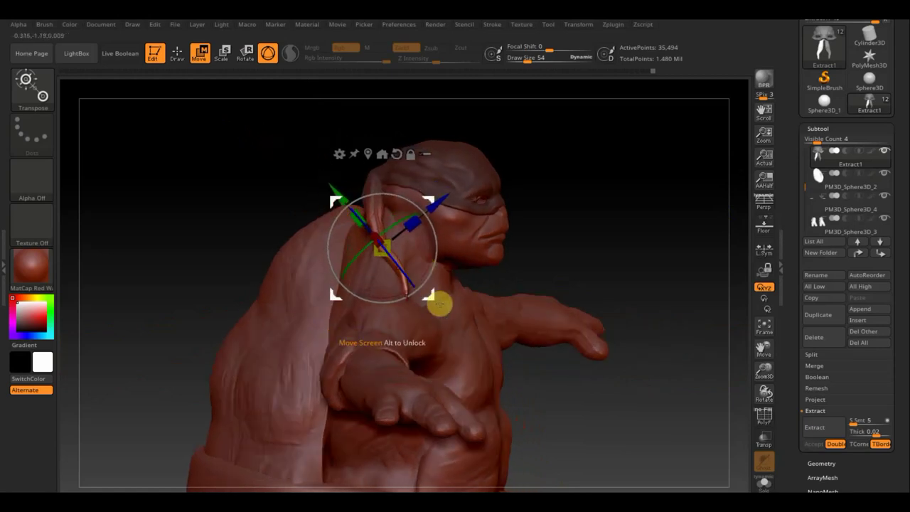
drag(436, 301, 448, 319)
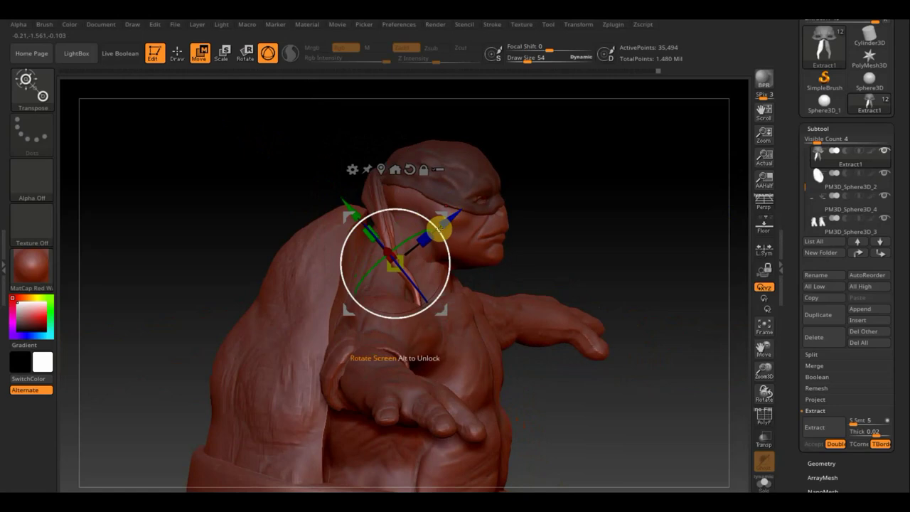
drag(439, 229, 419, 204)
mouse_move(572, 213)
mouse_down()
mouse_move(598, 218)
mouse_move(582, 211)
mouse_move(493, 240)
mouse_up()
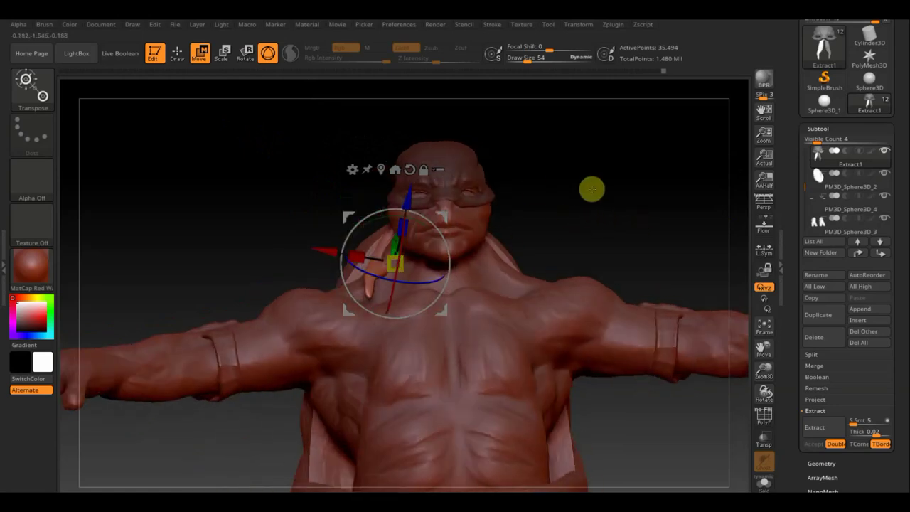
drag(591, 189, 662, 192)
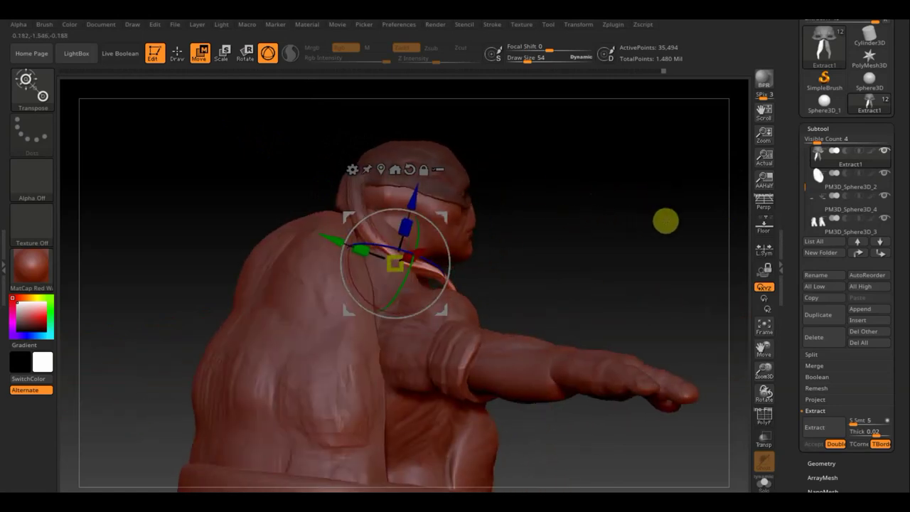
shift+click(883, 151)
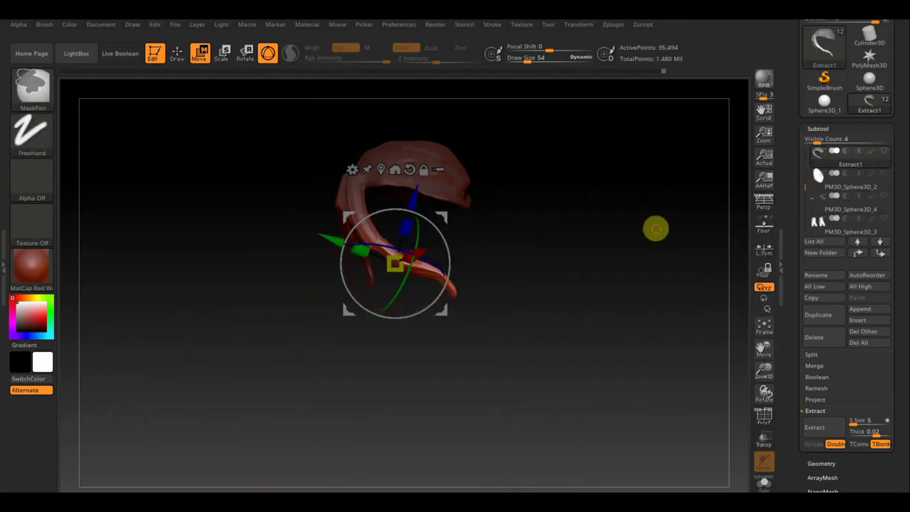
Step: Unhide the headband's hidden geometry and smooth the nose strap between the eyes
drag(575, 228, 615, 229)
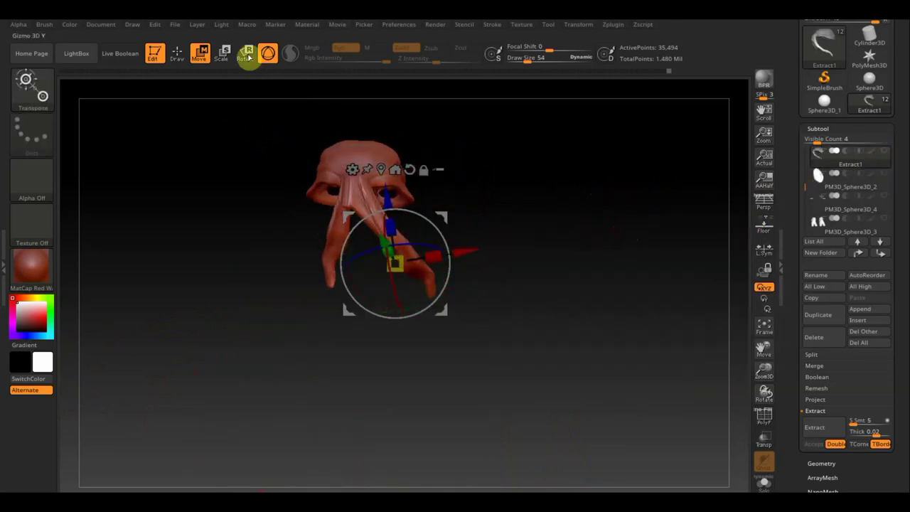
click(177, 53)
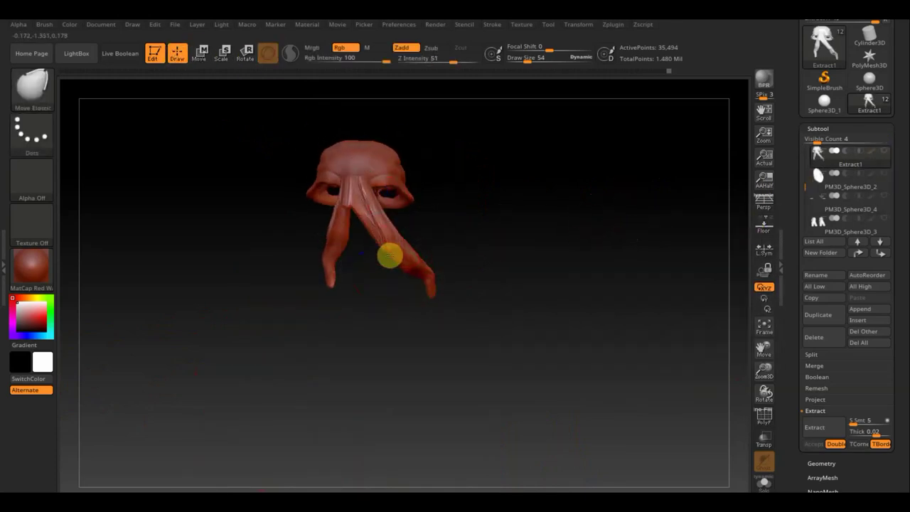
shift+drag(384, 224, 368, 204)
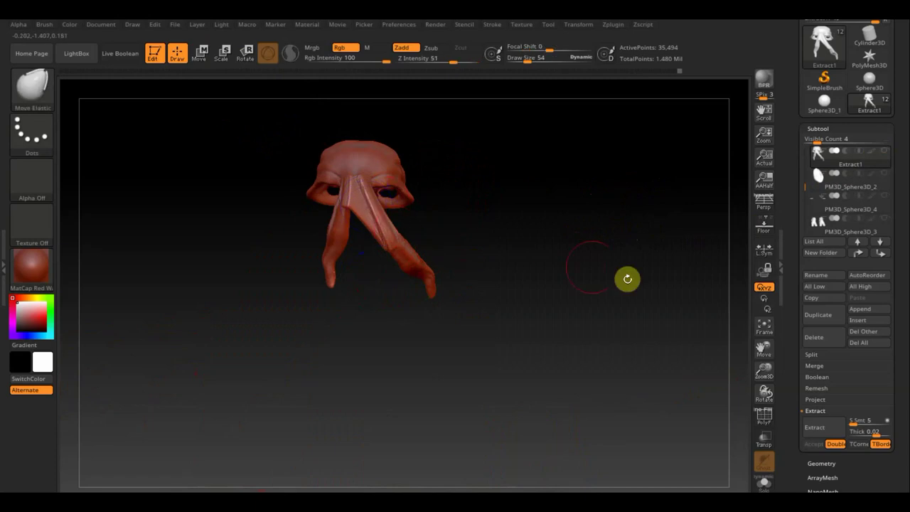
ctrl+shift+drag(552, 224, 629, 331)
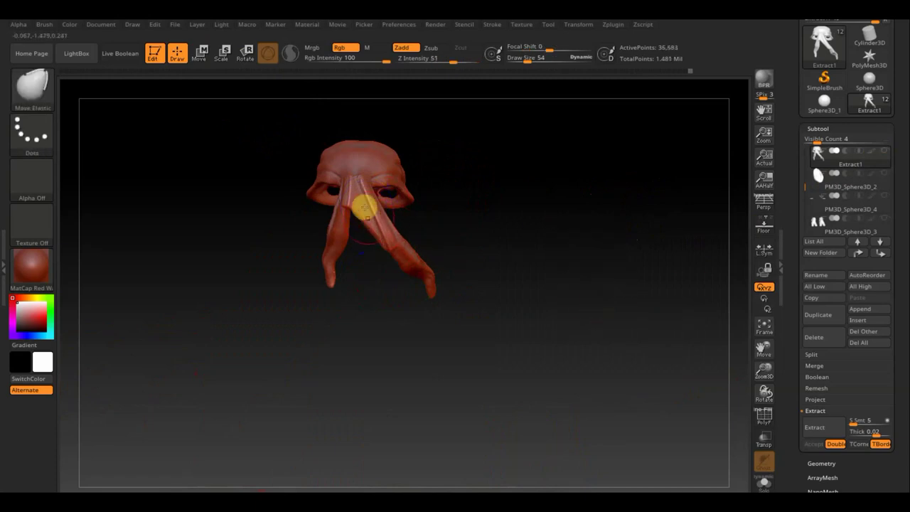
shift+drag(363, 207, 365, 221)
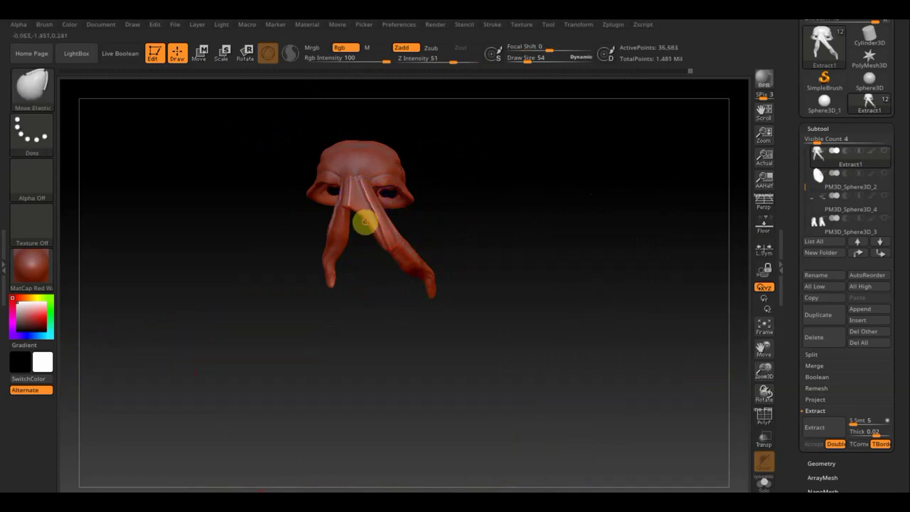
drag(580, 269, 430, 260)
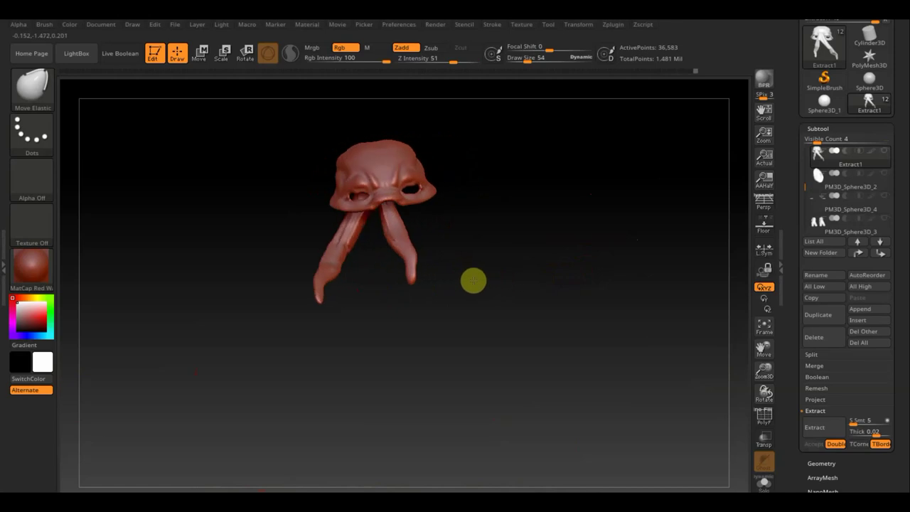
shift+drag(357, 211, 338, 250)
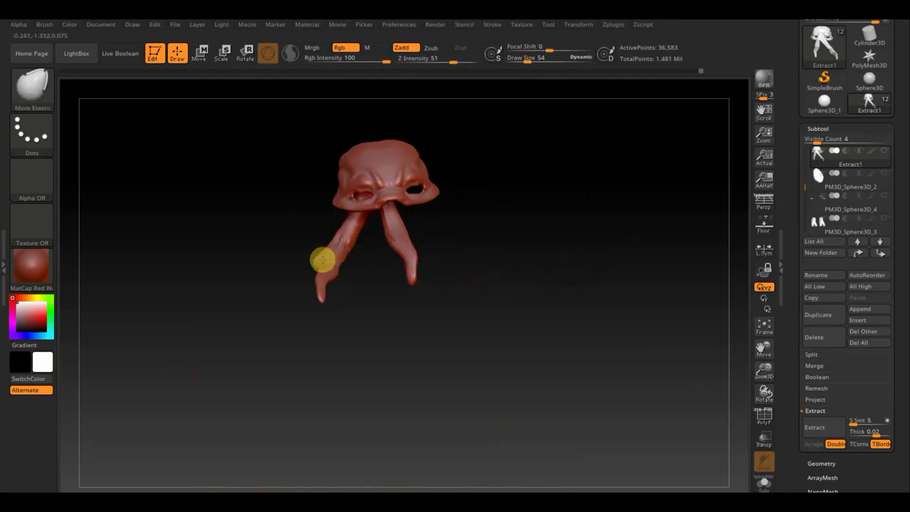
Step: Reshape both tails into thinner, downward-curving straps with Move Topological at size 86, then unsolo
click(35, 85)
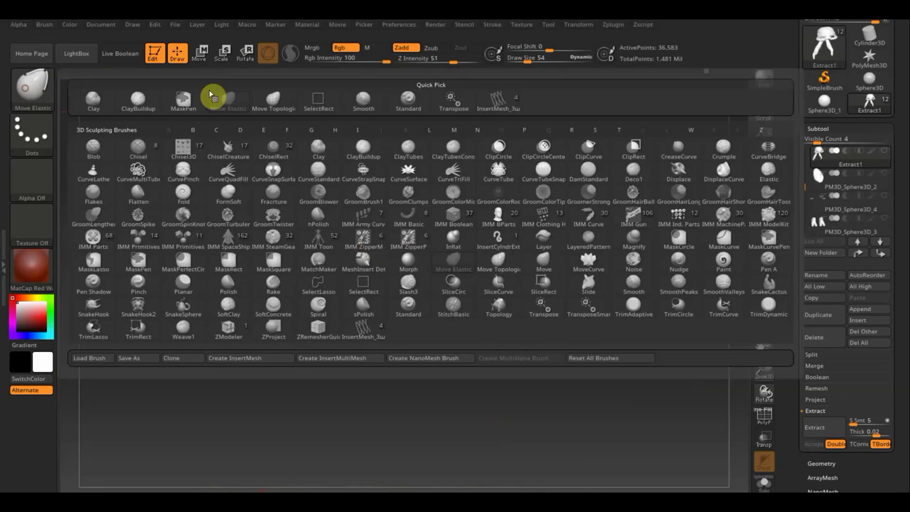
click(274, 101)
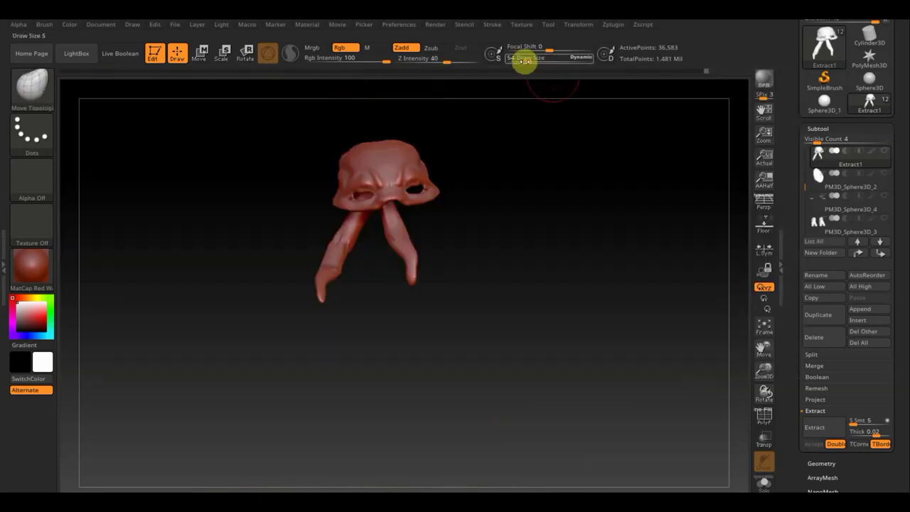
drag(523, 61, 536, 63)
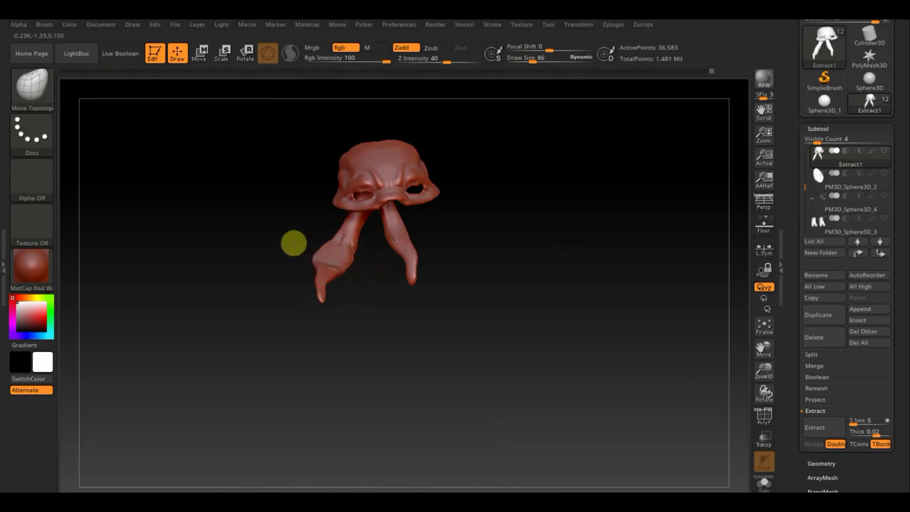
drag(301, 246, 317, 278)
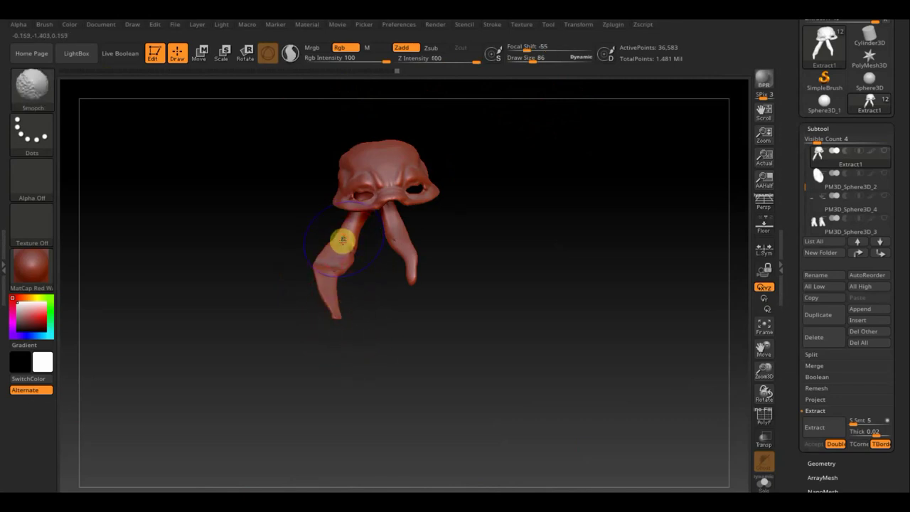
drag(342, 240, 331, 292)
drag(407, 244, 410, 264)
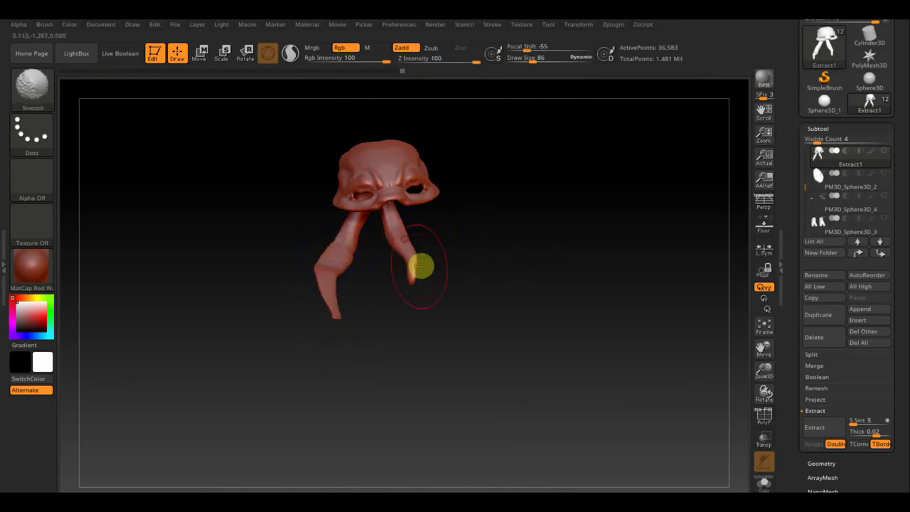
drag(562, 275, 618, 280)
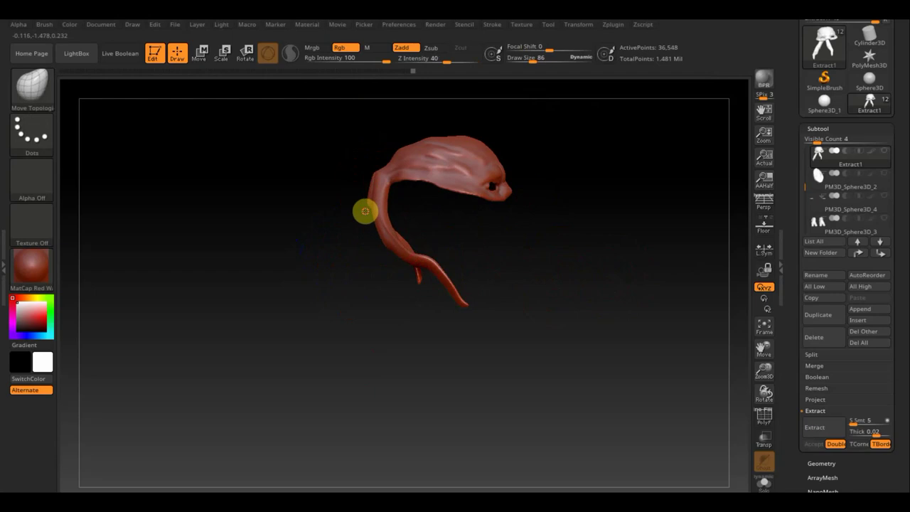
drag(364, 211, 377, 173)
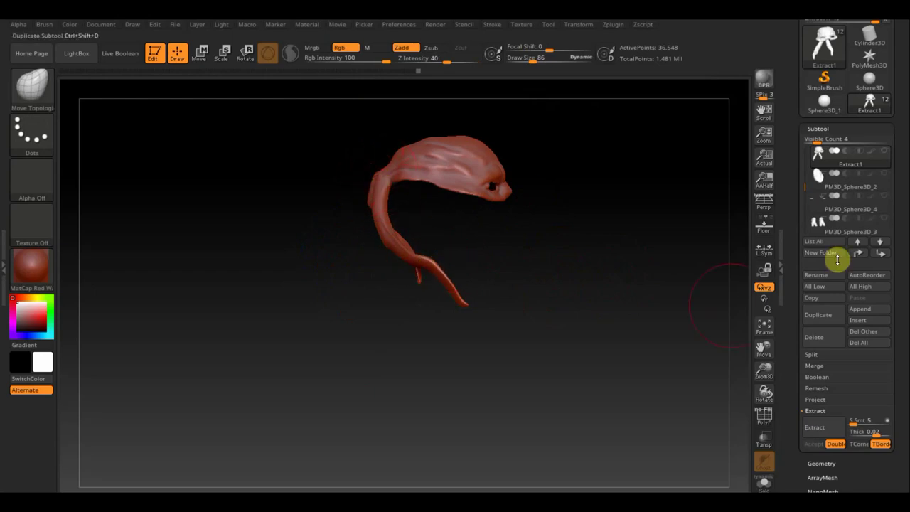
click(883, 150)
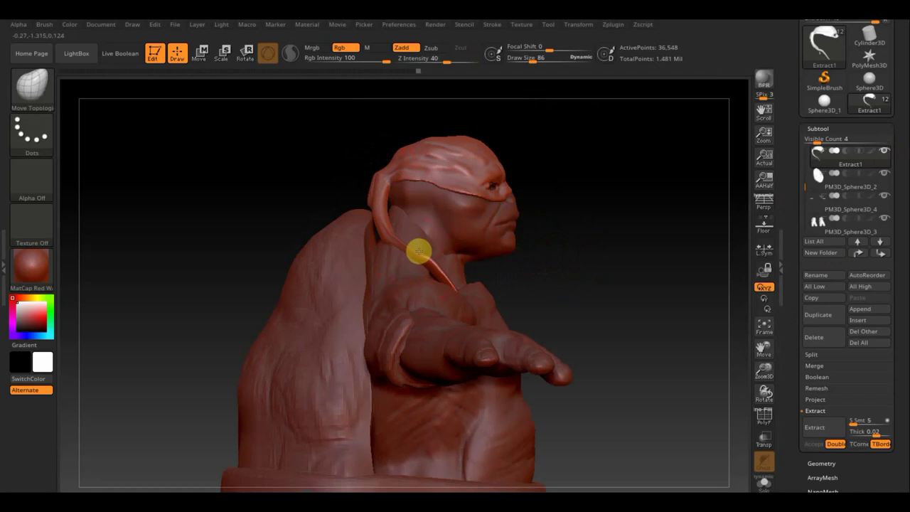
Step: Check the figure from the front and side profile, then bring up the brush picker
drag(603, 298, 415, 279)
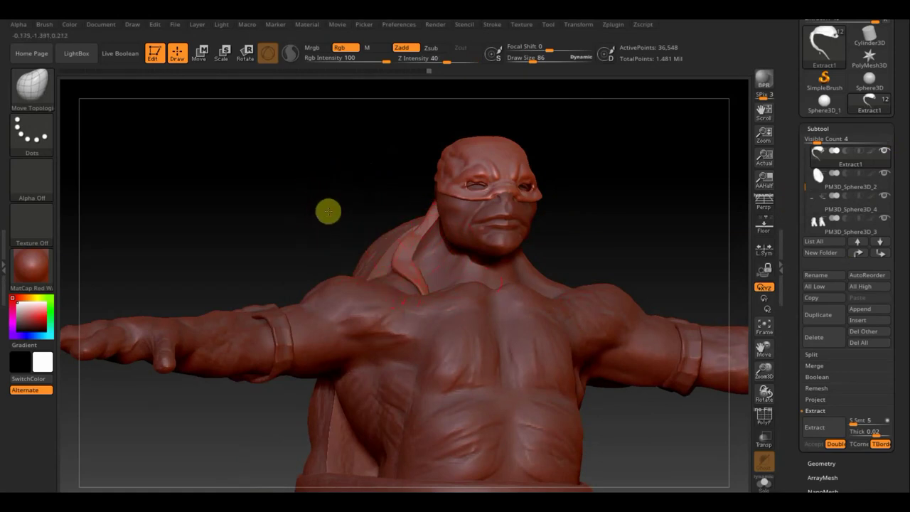
drag(327, 211, 370, 224)
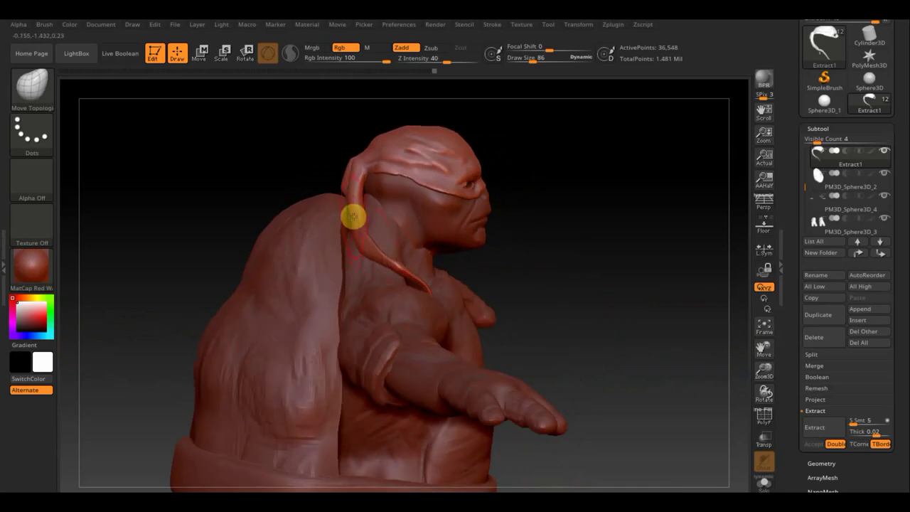
click(52, 89)
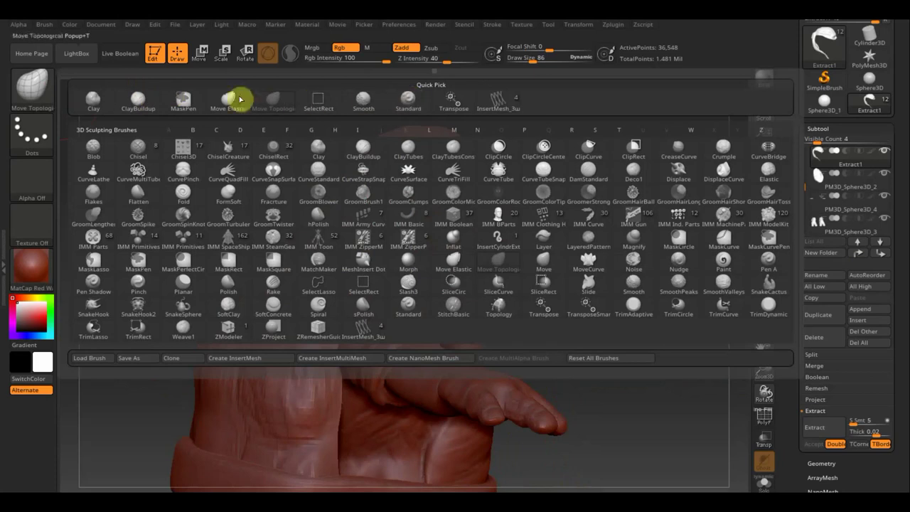
Step: Use ClayBuildup at draw size 23 with lowered Z Intensity to add folds at the strap junction
click(148, 103)
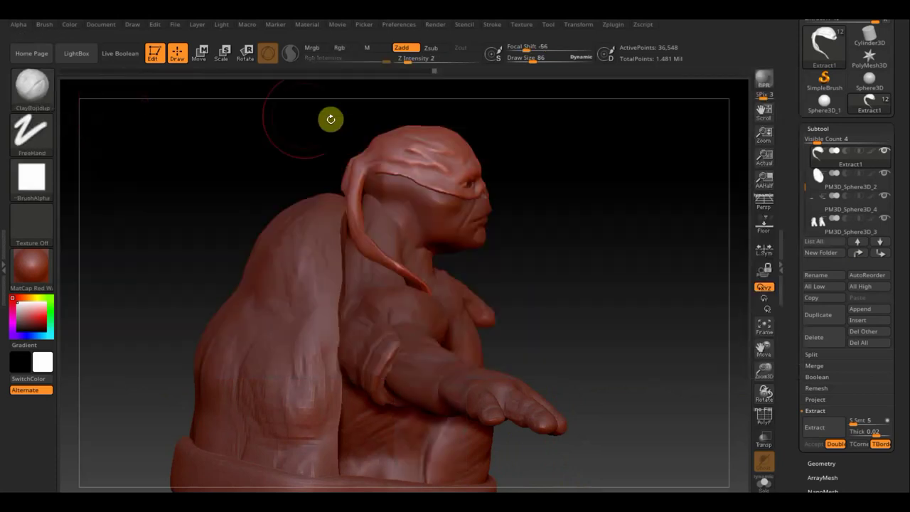
mouse_move(556, 223)
alt+right_down()
mouse_move(575, 318)
mouse_move(603, 238)
alt+right_up()
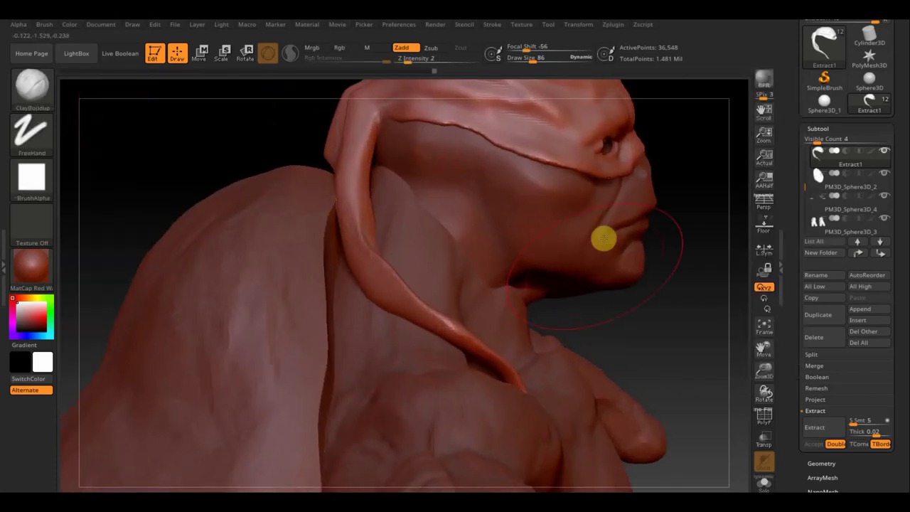
mouse_move(640, 266)
right_down()
mouse_move(680, 342)
mouse_move(660, 373)
mouse_move(613, 306)
mouse_move(617, 288)
mouse_move(604, 281)
right_up()
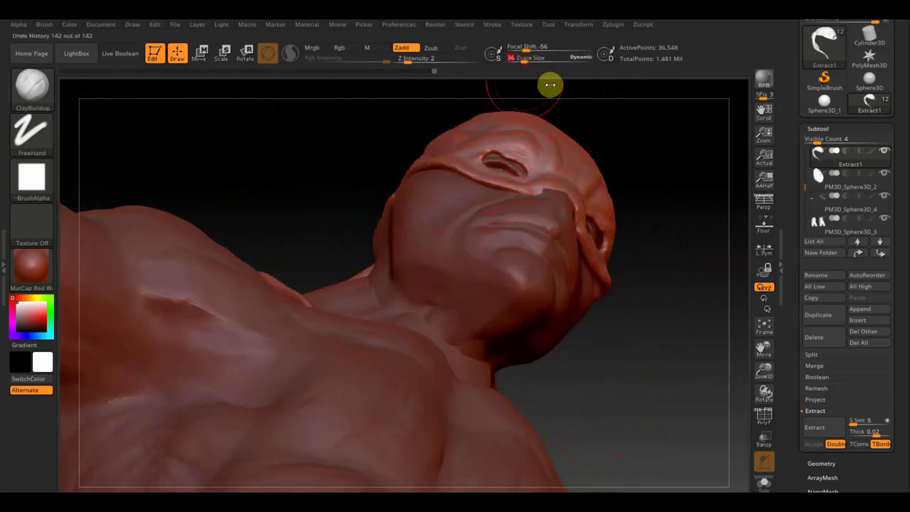
mouse_move(637, 195)
mouse_down()
mouse_move(707, 304)
mouse_move(391, 203)
mouse_up()
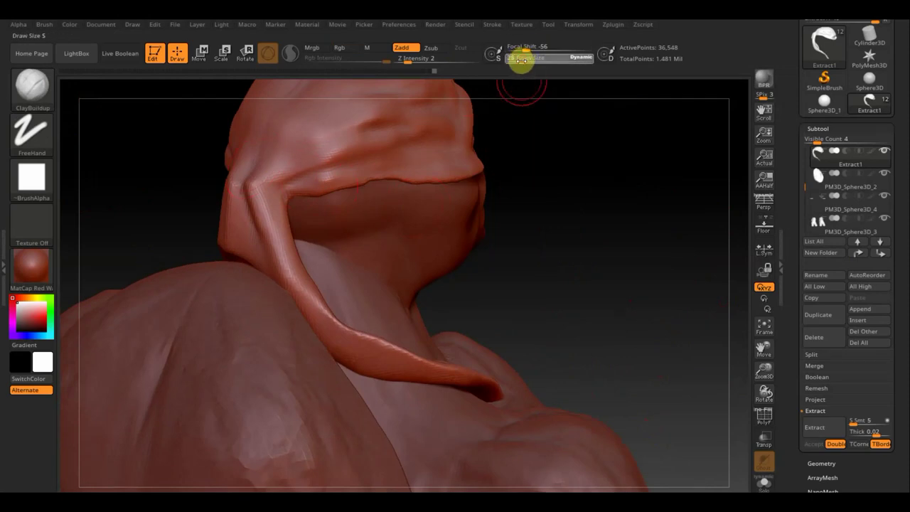
text(23)
key(Return)
click(409, 63)
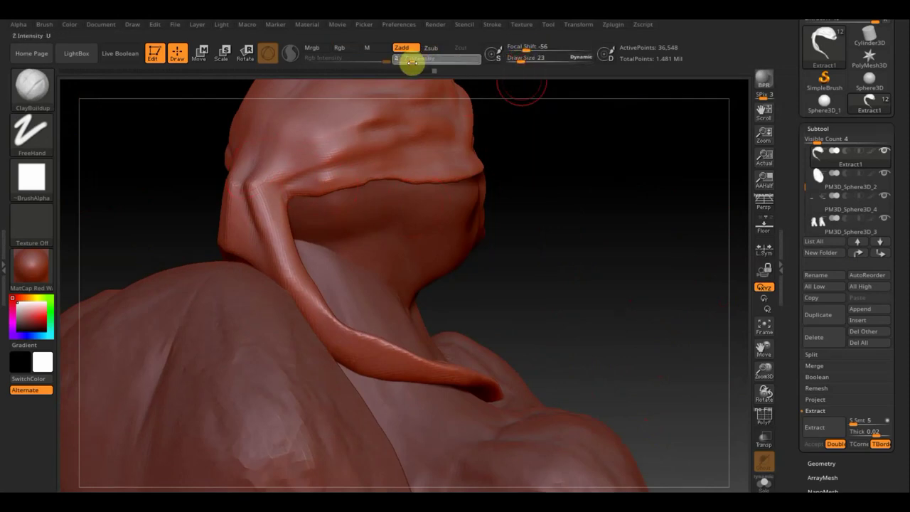
key(Return)
mouse_move(249, 182)
mouse_down()
mouse_move(284, 194)
mouse_move(268, 187)
mouse_move(270, 175)
mouse_move(290, 205)
mouse_move(232, 160)
mouse_move(262, 184)
mouse_move(252, 193)
mouse_up()
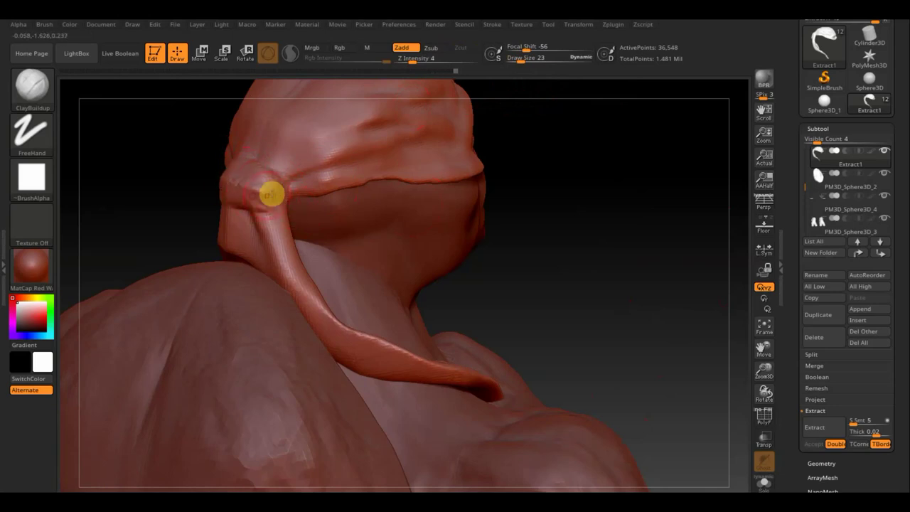
Step: With a smaller ClayBuildup brush, build ridges on the neck strap and lumps on the knot
drag(171, 154, 205, 172)
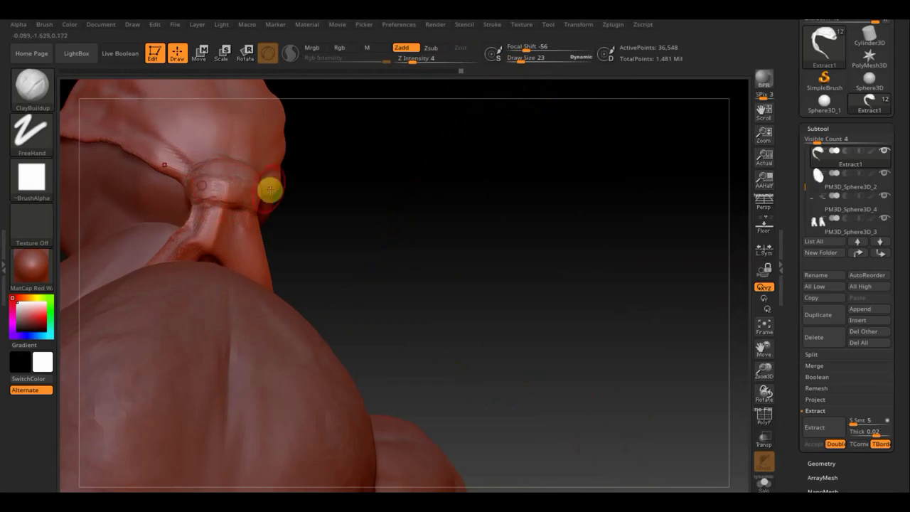
drag(270, 189, 276, 204)
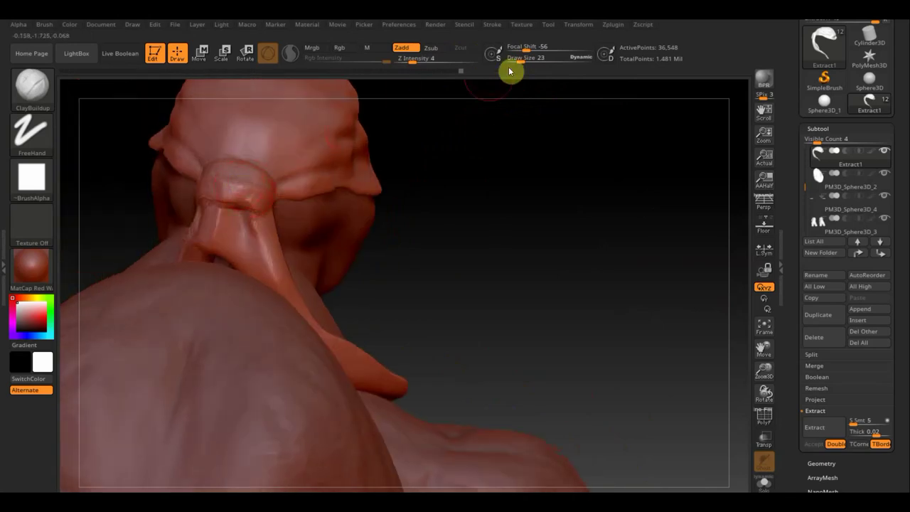
drag(521, 57, 512, 60)
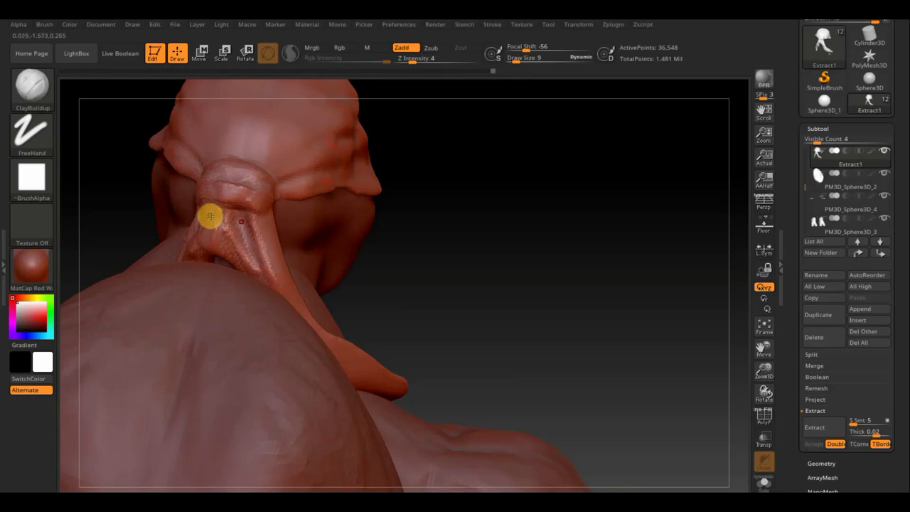
drag(208, 216, 182, 256)
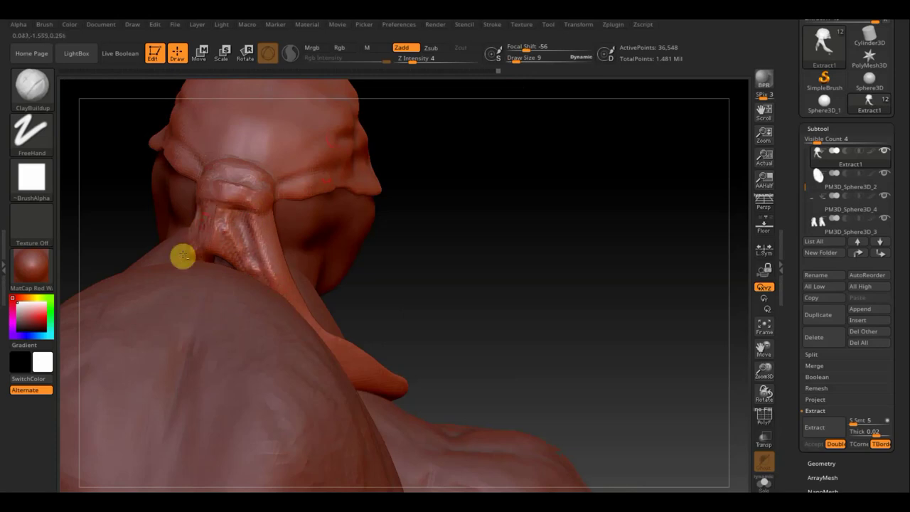
drag(363, 263, 314, 250)
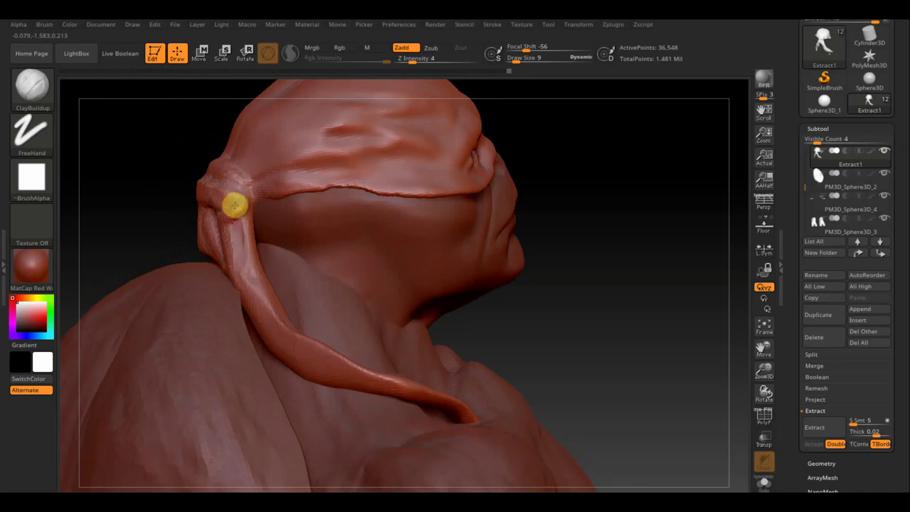
mouse_move(237, 199)
mouse_down()
mouse_move(227, 163)
mouse_move(261, 220)
mouse_move(245, 192)
mouse_move(255, 209)
mouse_move(380, 183)
mouse_up()
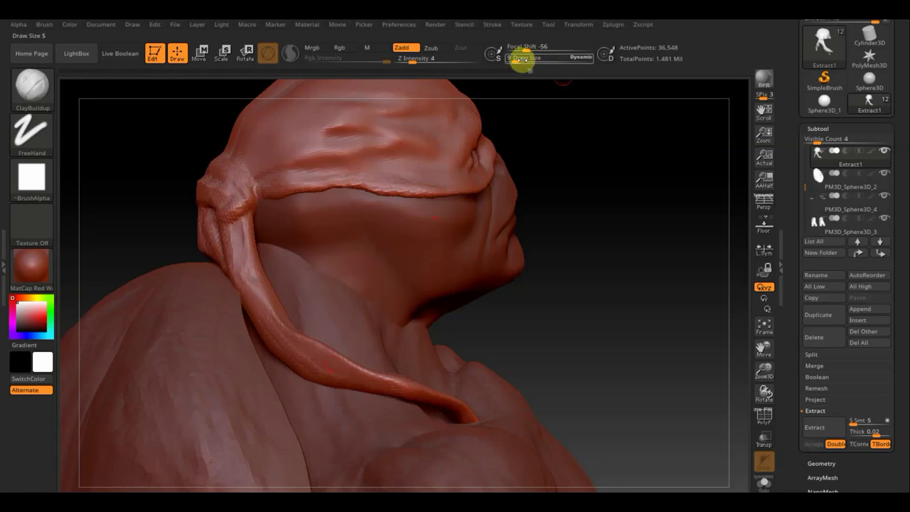
Step: At draw size 28, thicken the lower strap with clay and smooth its middle
drag(524, 57, 522, 60)
text(28)
key(Return)
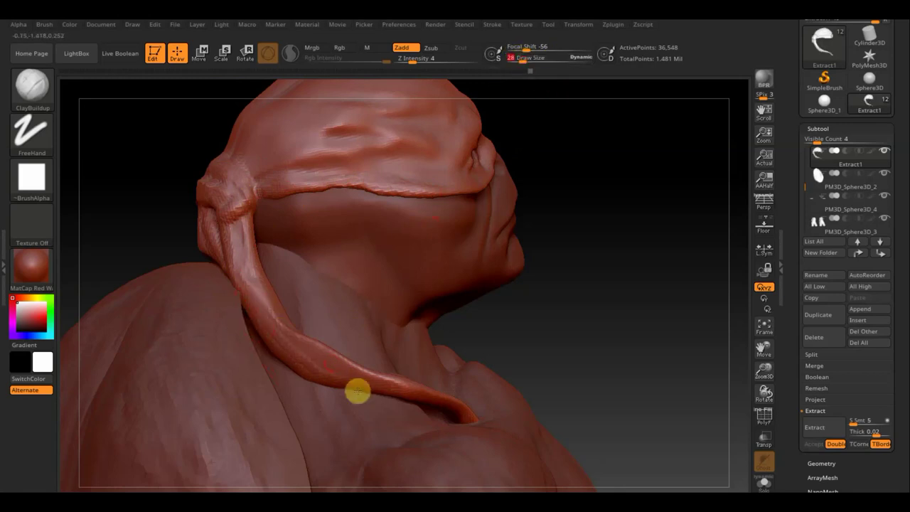
mouse_move(268, 325)
mouse_down()
mouse_move(248, 331)
mouse_move(389, 416)
mouse_up()
mouse_move(491, 437)
mouse_down()
mouse_move(305, 371)
mouse_move(381, 363)
mouse_up()
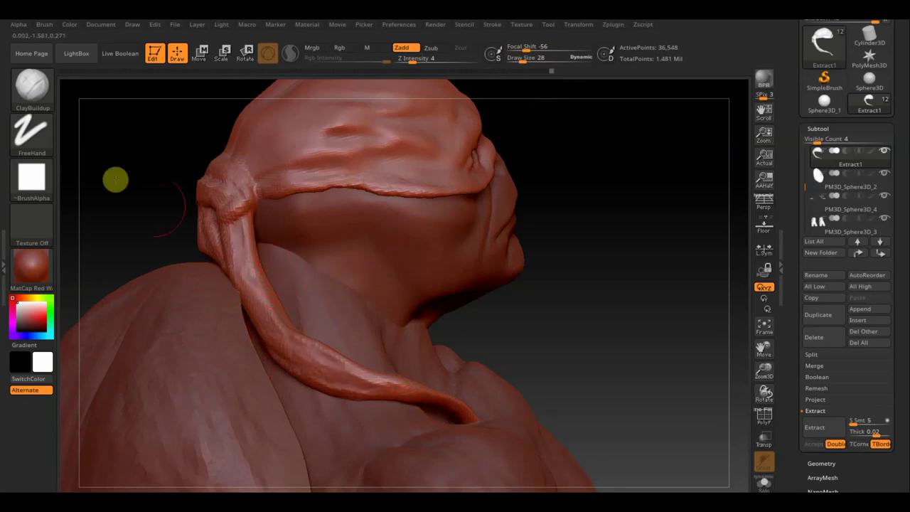
click(35, 89)
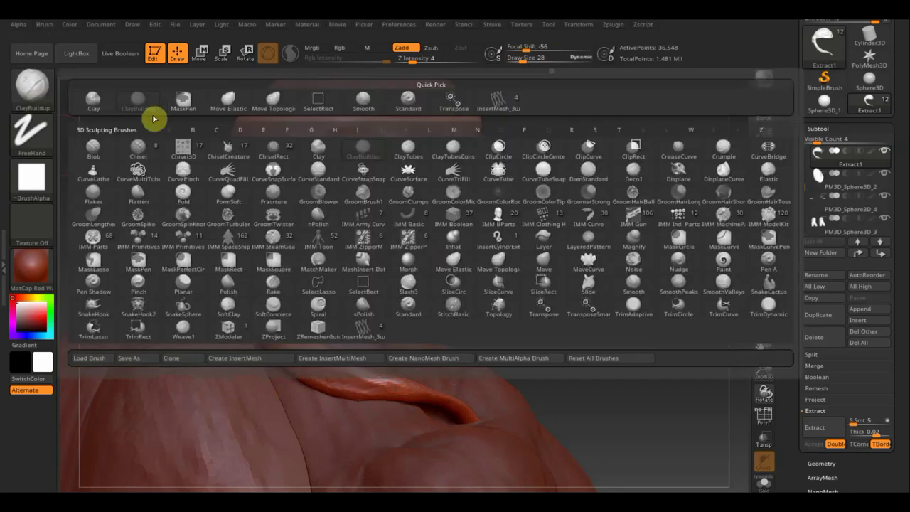
Step: With Move Topological, nudge the strap and pull the neck strap up off the shoulder
click(269, 102)
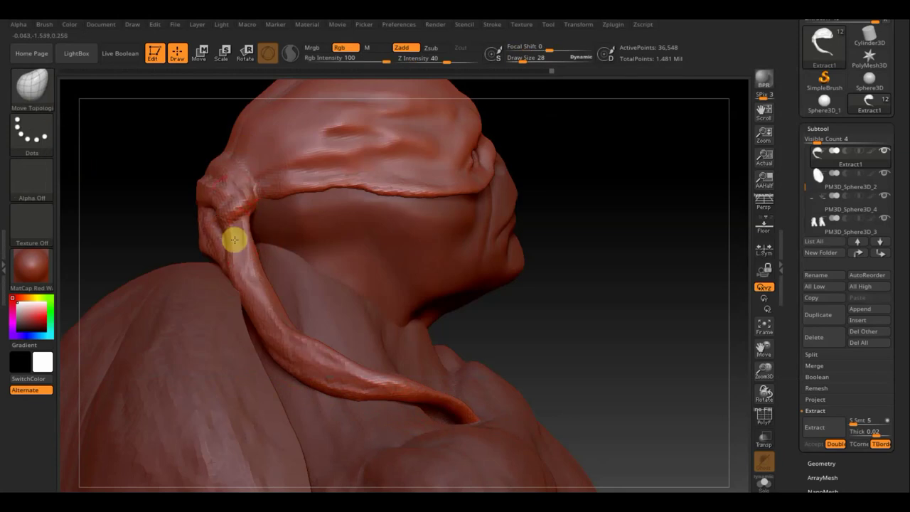
mouse_move(235, 239)
mouse_down()
mouse_move(221, 242)
mouse_move(229, 268)
mouse_up()
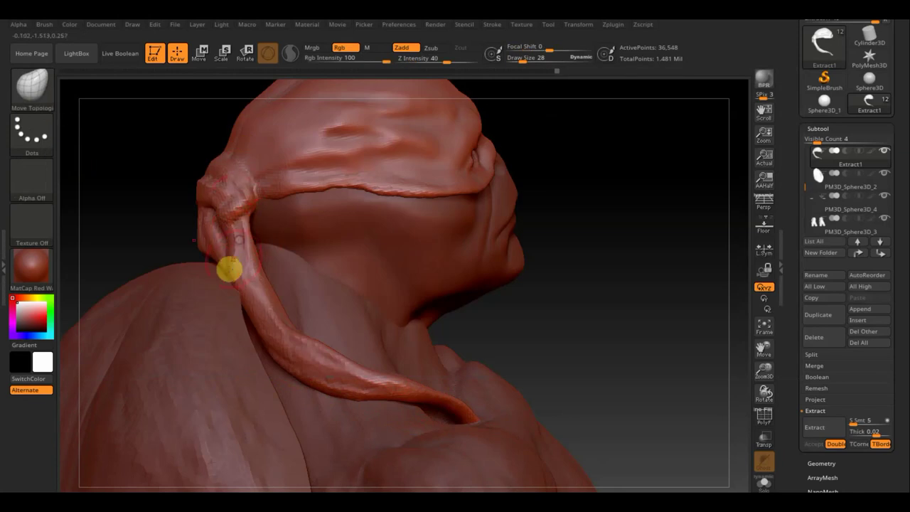
key(shift)
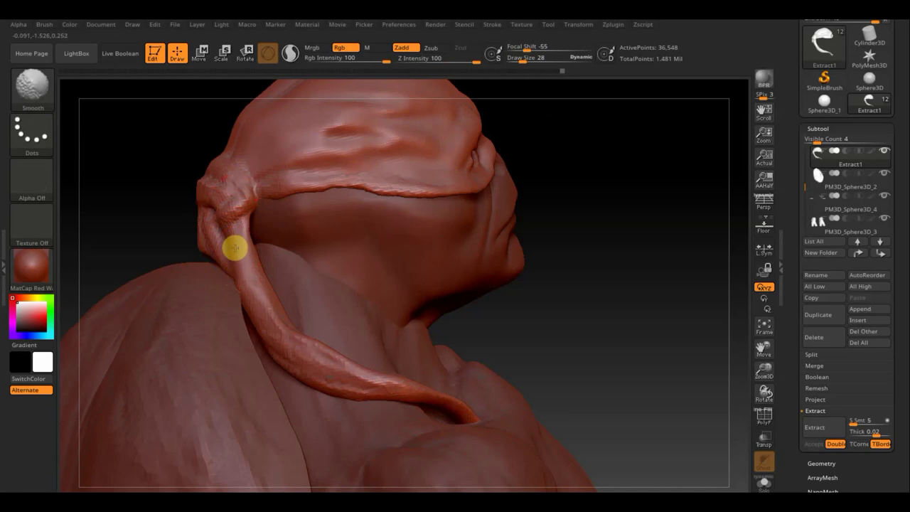
drag(237, 243, 227, 245)
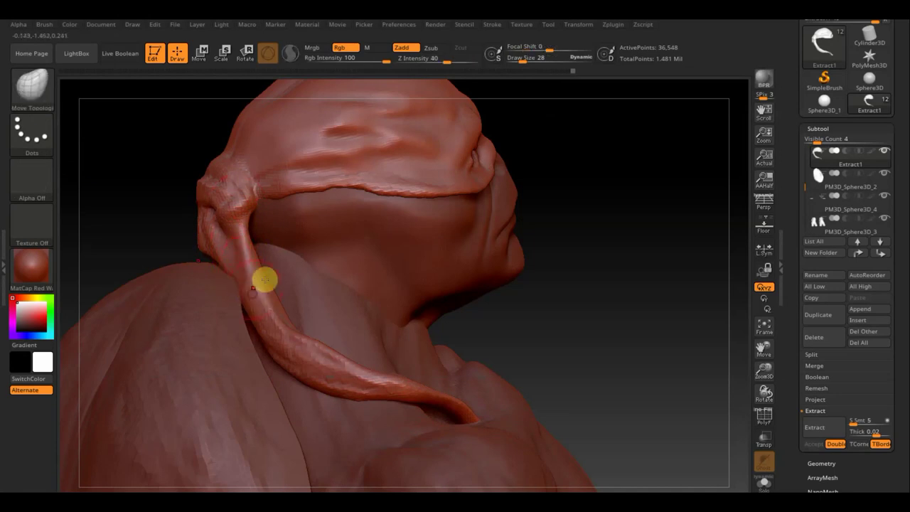
drag(528, 290, 280, 257)
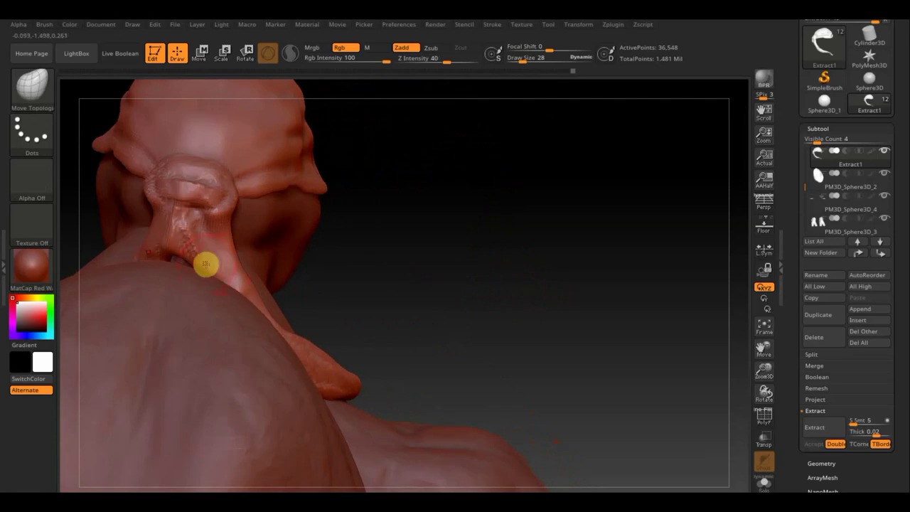
mouse_move(182, 256)
mouse_down()
mouse_move(191, 242)
mouse_move(187, 217)
mouse_move(181, 241)
mouse_up()
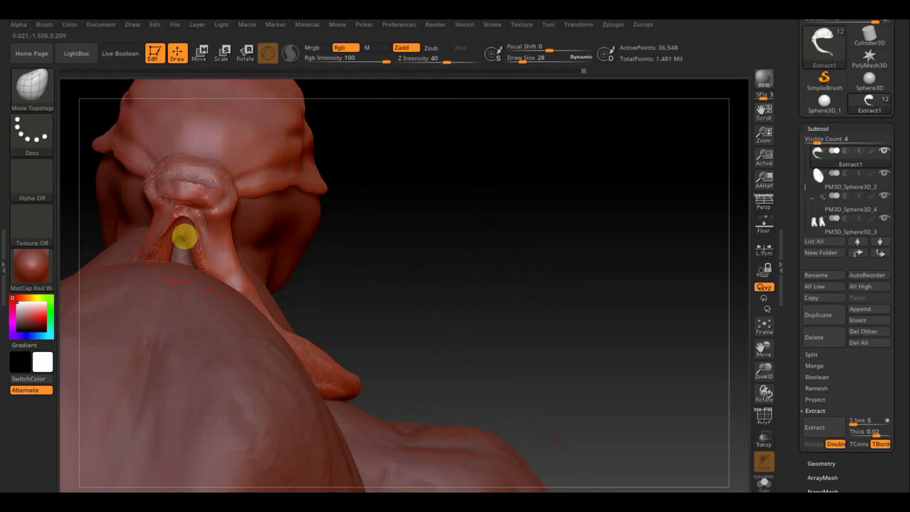
Step: Shift the strap knot down and left and reshape it behind the head
drag(428, 264, 303, 242)
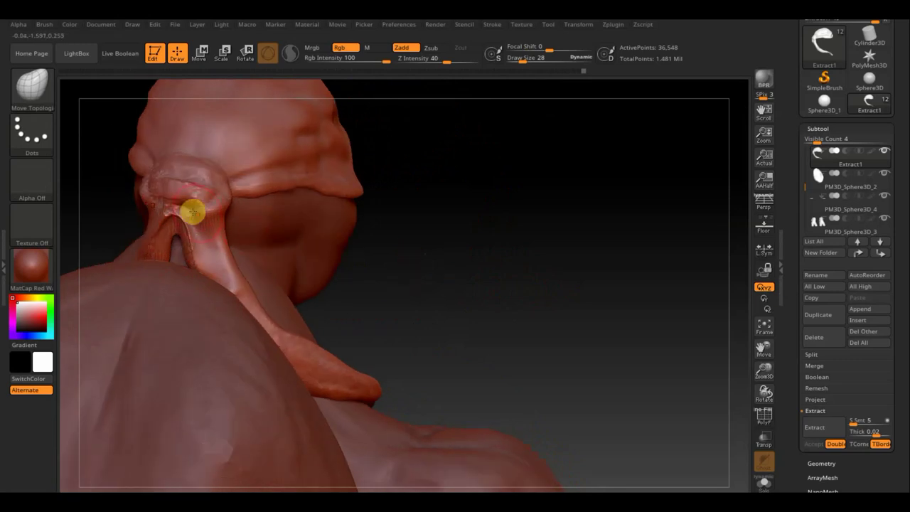
mouse_move(172, 201)
mouse_down()
mouse_move(154, 211)
mouse_move(204, 186)
mouse_move(189, 192)
mouse_move(212, 191)
mouse_move(221, 177)
mouse_move(207, 171)
mouse_up()
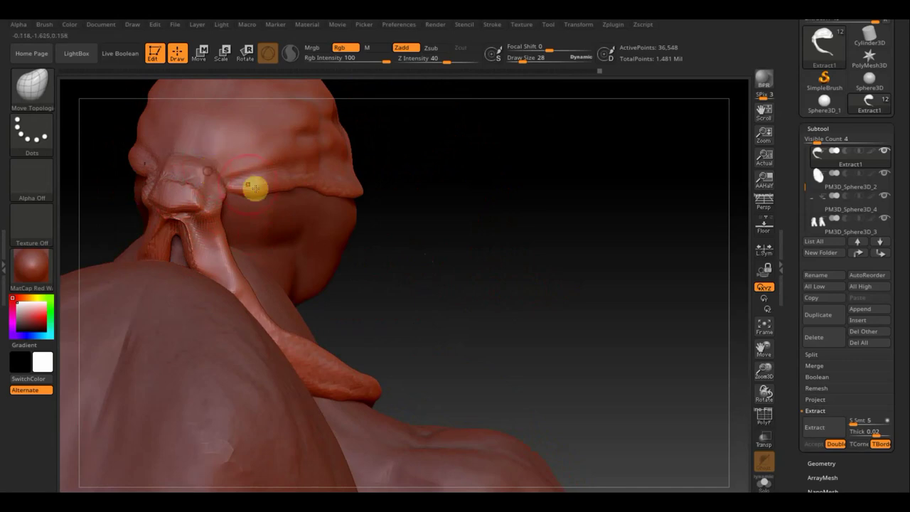
drag(495, 265, 486, 268)
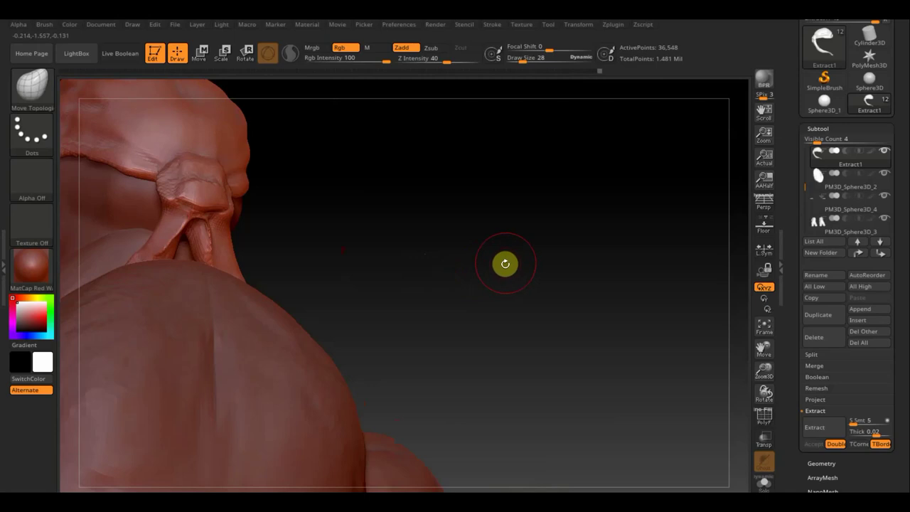
mouse_move(542, 311)
mouse_down()
mouse_move(465, 322)
mouse_move(509, 297)
mouse_move(274, 221)
mouse_up()
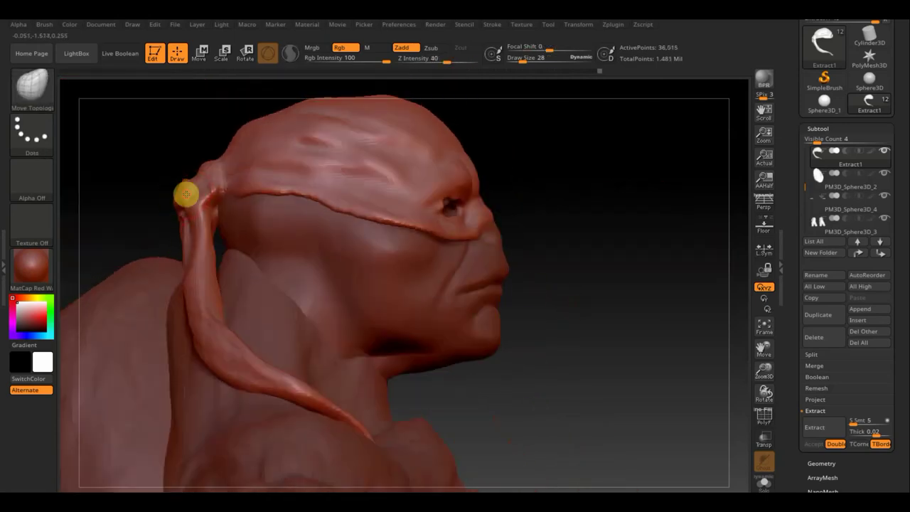
drag(180, 178, 215, 174)
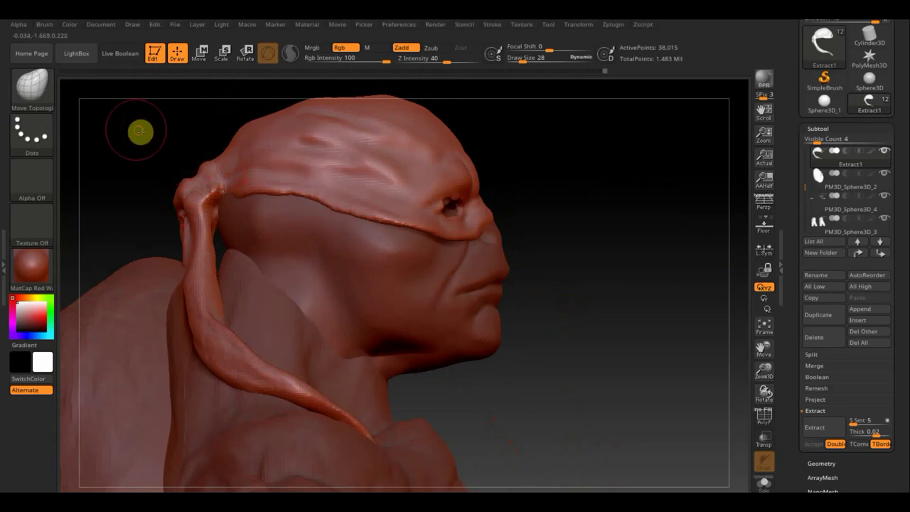
drag(138, 132, 189, 158)
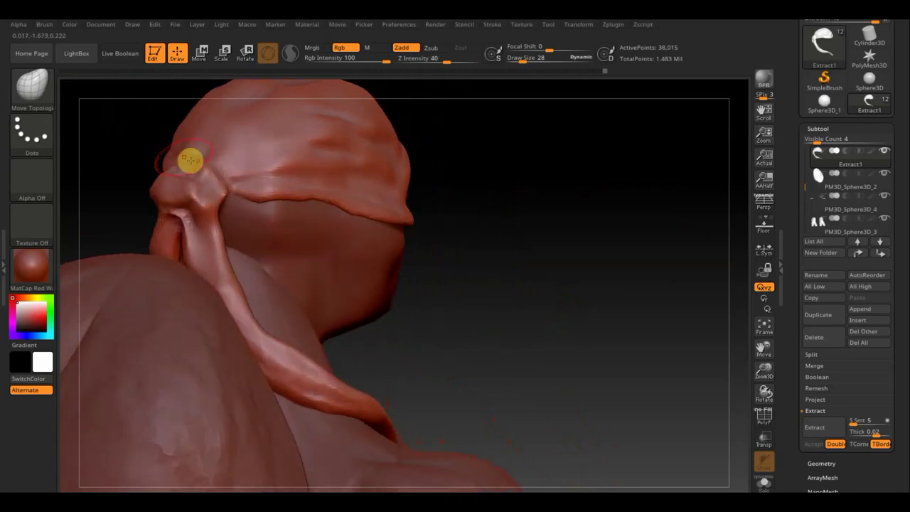
Step: Return to ClayBuildup and add stepped ridges along the forehead strap, smoothing the jagged edge
click(31, 88)
key(c)
key(b)
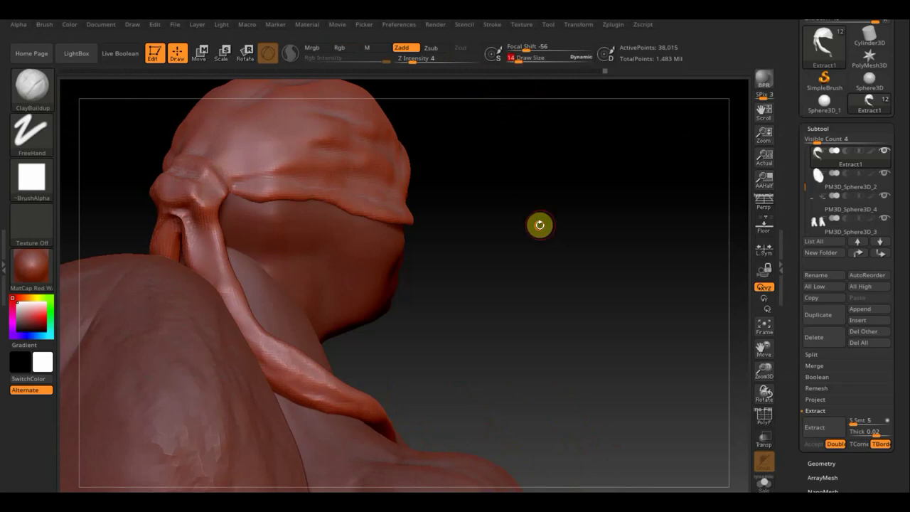
drag(538, 224, 351, 213)
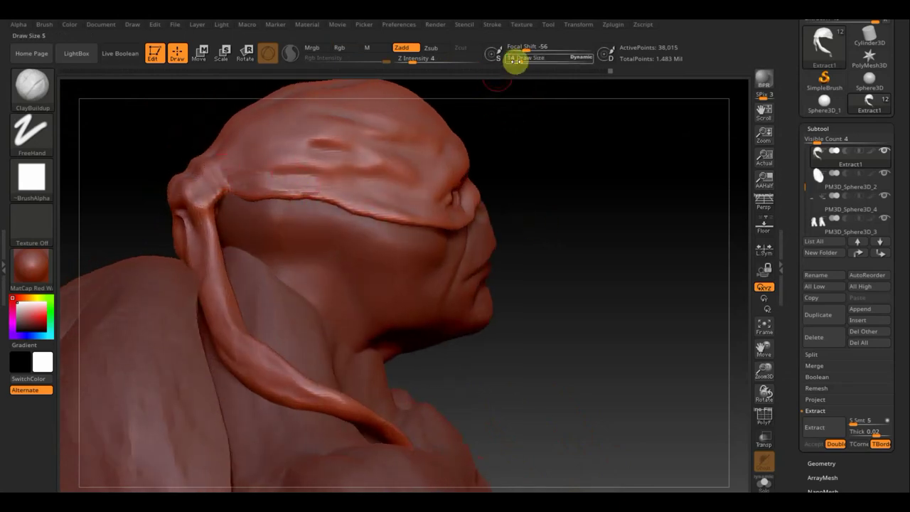
mouse_move(518, 61)
mouse_down()
mouse_move(529, 64)
mouse_move(519, 61)
mouse_up()
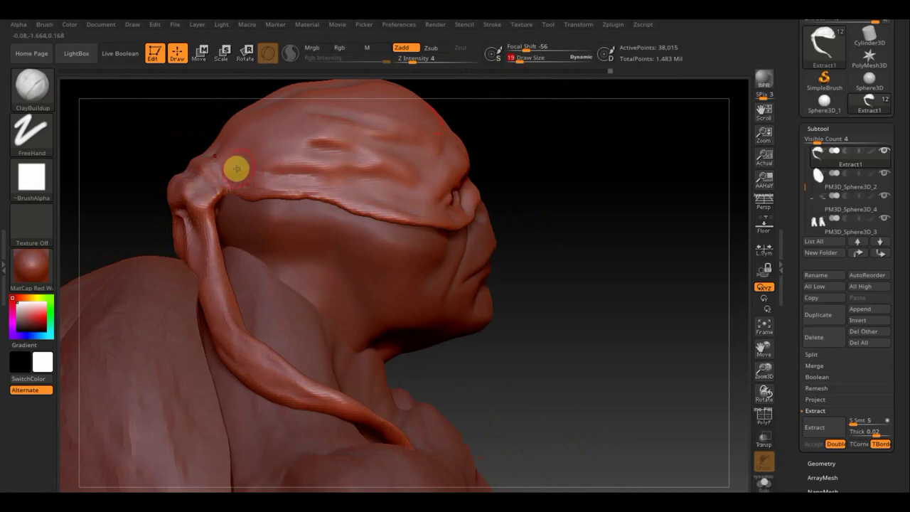
mouse_move(227, 169)
mouse_down()
mouse_move(341, 189)
mouse_move(226, 171)
mouse_up()
mouse_move(468, 207)
shift+mouse_down()
mouse_move(305, 187)
mouse_move(392, 201)
shift+mouse_up()
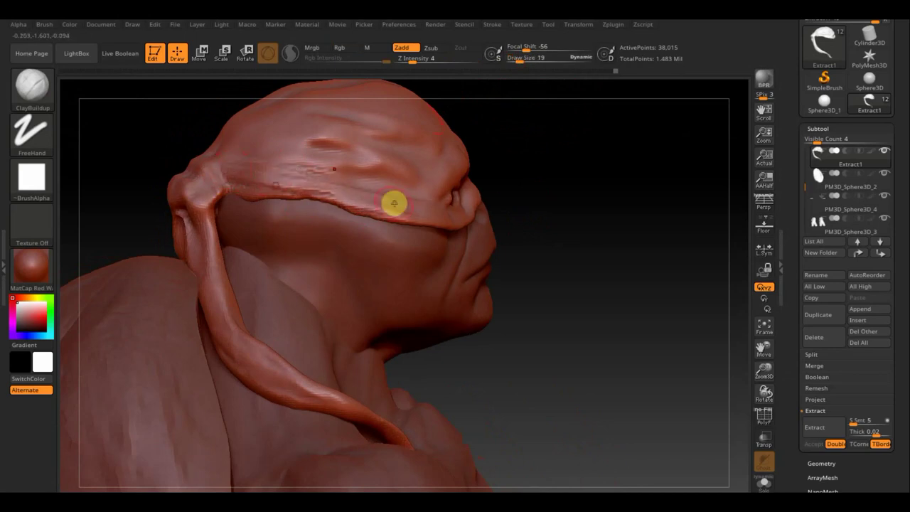
mouse_move(423, 163)
mouse_down()
mouse_move(206, 168)
mouse_move(218, 152)
mouse_move(329, 127)
mouse_move(211, 155)
mouse_move(247, 144)
mouse_up()
Step: Sculpt folds on the left side of the cap, then reduce draw size to 9
mouse_move(611, 144)
mouse_down()
mouse_move(609, 194)
mouse_move(647, 334)
mouse_move(510, 331)
mouse_up()
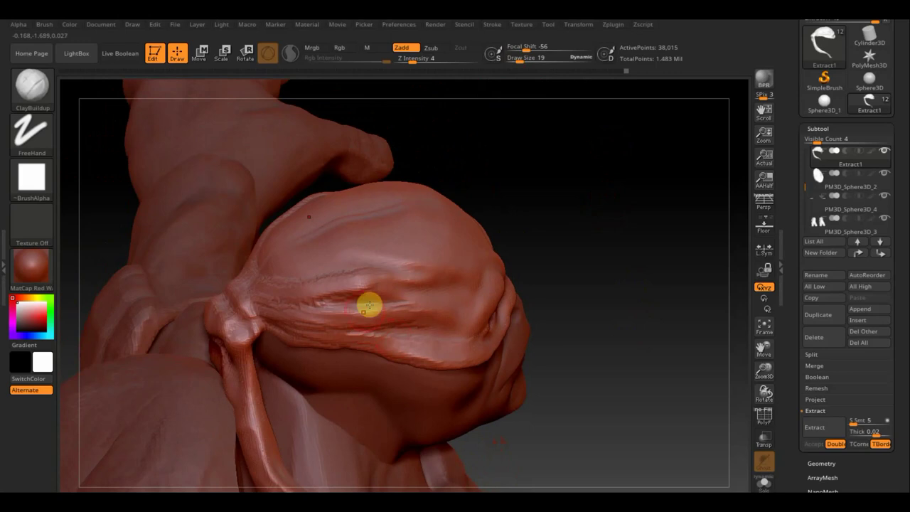
mouse_move(337, 252)
mouse_down()
mouse_move(249, 286)
mouse_move(371, 238)
mouse_move(303, 248)
mouse_move(379, 214)
mouse_move(272, 244)
mouse_move(258, 260)
mouse_move(509, 274)
mouse_up()
mouse_move(507, 233)
mouse_down()
mouse_move(564, 203)
mouse_move(550, 211)
mouse_move(576, 217)
mouse_up()
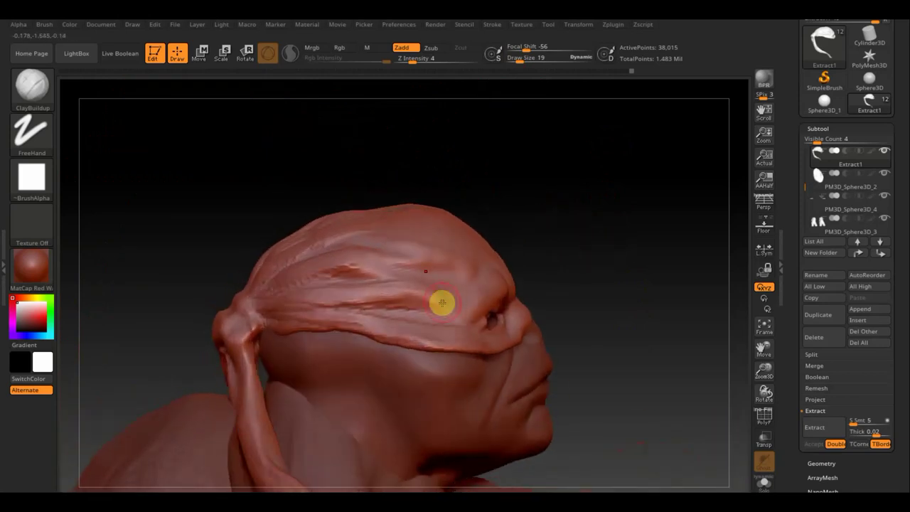
click(521, 59)
text(9)
key(Return)
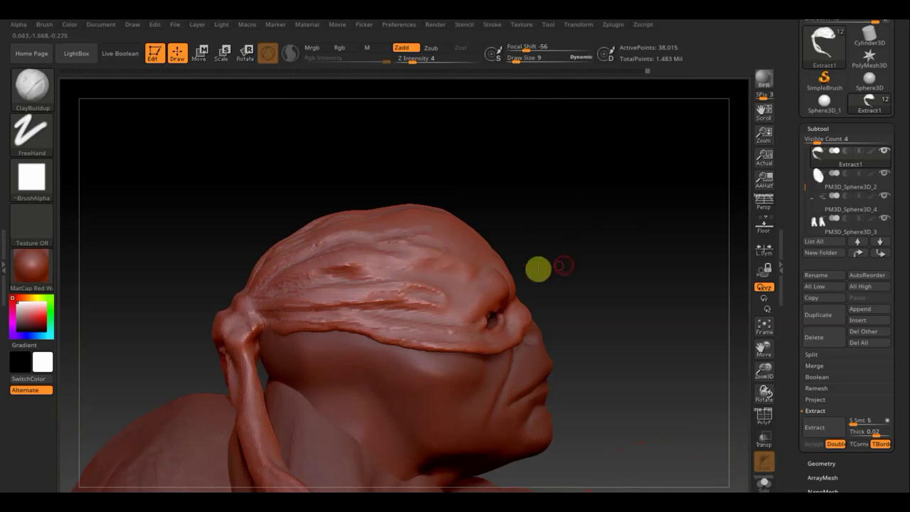
Step: Snap the head to front view, then zoom out and orbit to view the back shell
drag(538, 269, 507, 260)
key(shift)
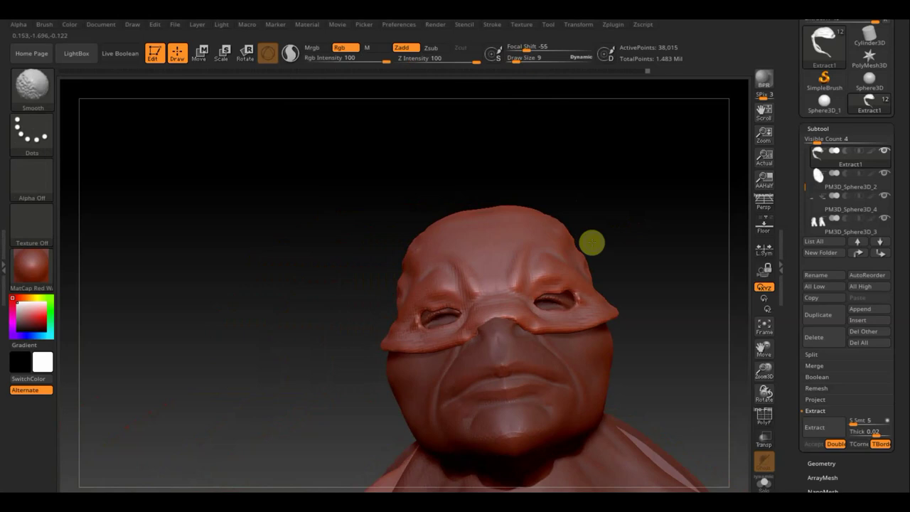
shift+drag(592, 242, 599, 268)
drag(621, 308, 524, 118)
alt+drag(535, 274, 479, 189)
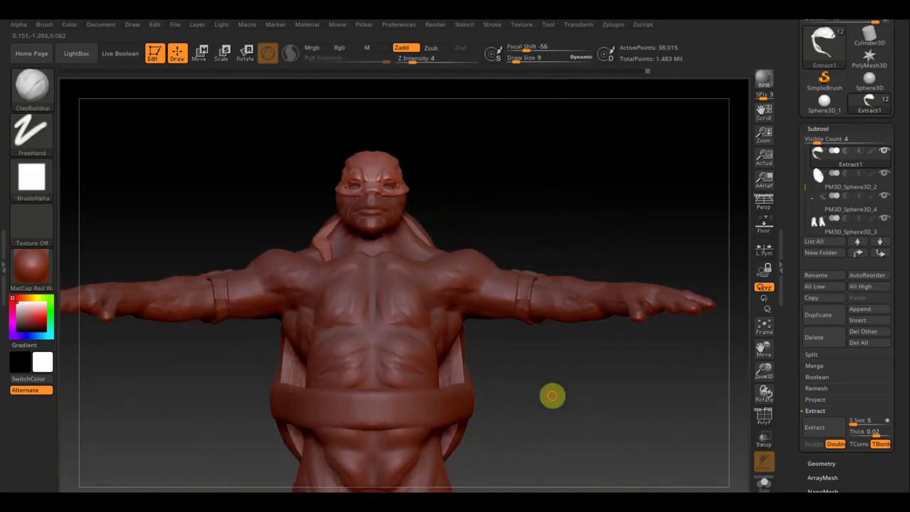
mouse_move(552, 396)
shift+mouse_down()
mouse_move(496, 412)
mouse_move(522, 366)
mouse_move(519, 332)
mouse_move(553, 344)
mouse_move(502, 319)
mouse_move(511, 314)
shift+mouse_up()
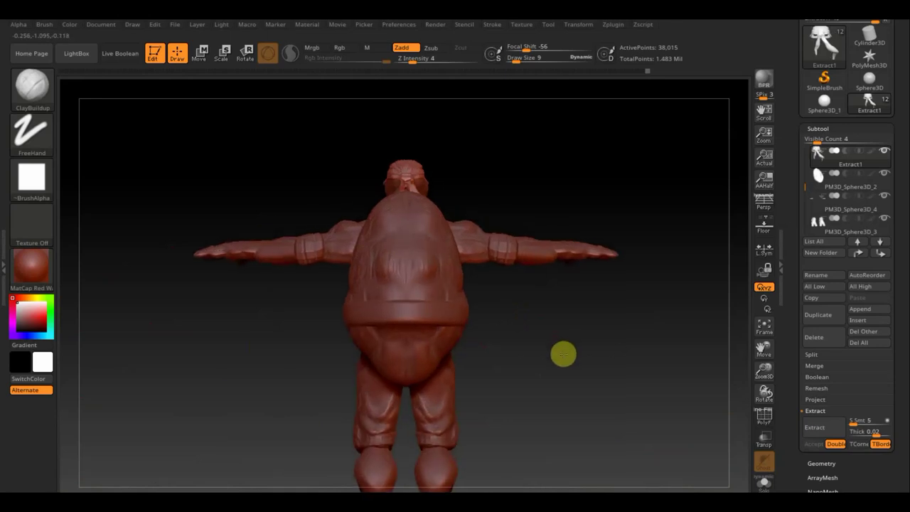
alt+drag(562, 353, 574, 355)
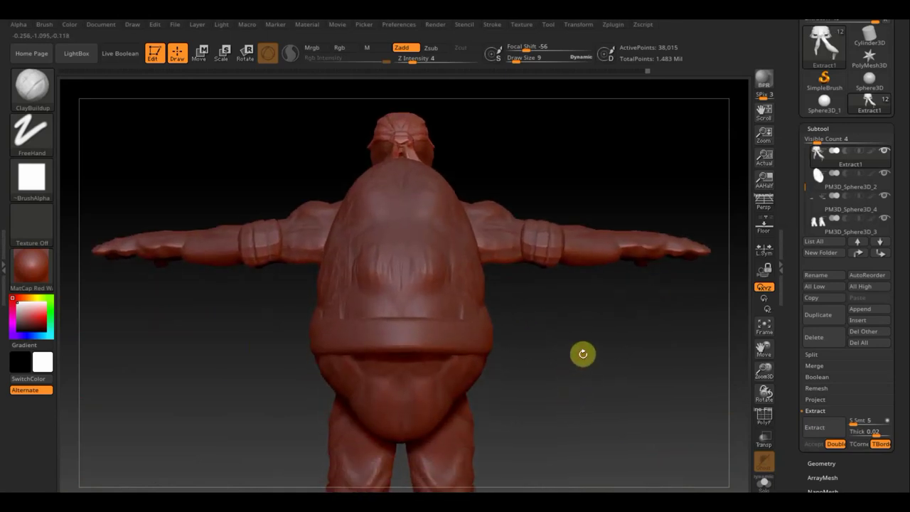
Step: Select the PM3D_Sphere3D_2 plastron piece, show it solo, and raise the draw size
key(n)
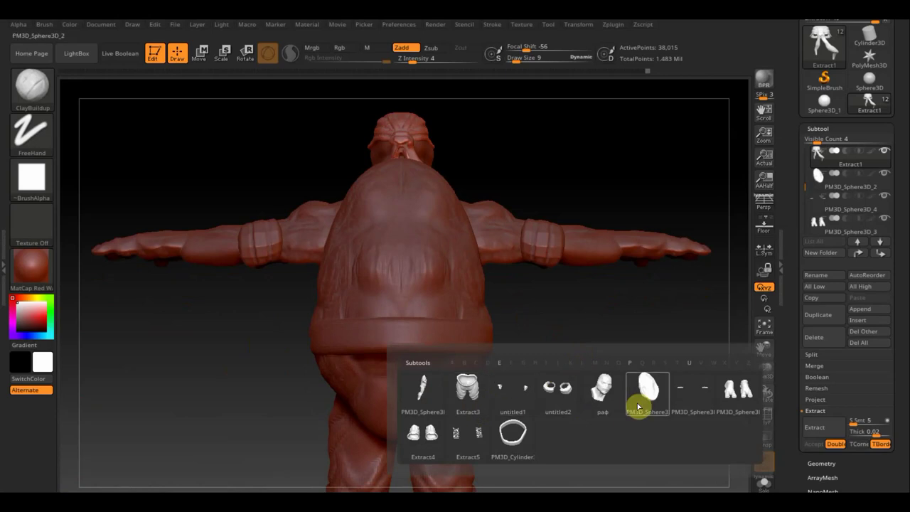
click(648, 398)
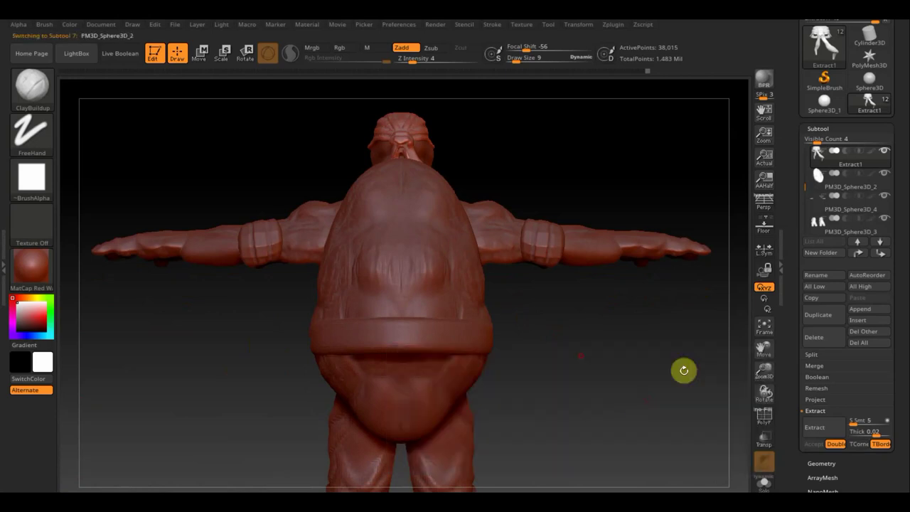
shift+click(885, 174)
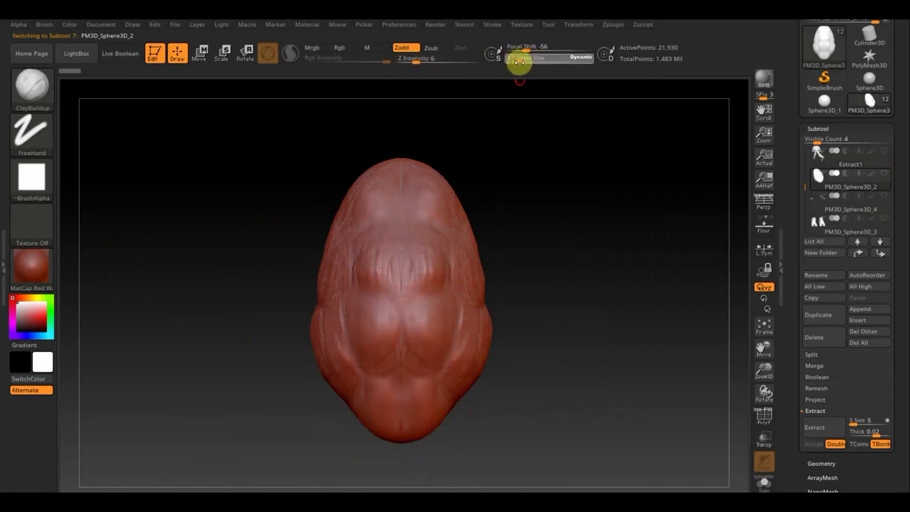
drag(522, 66, 534, 69)
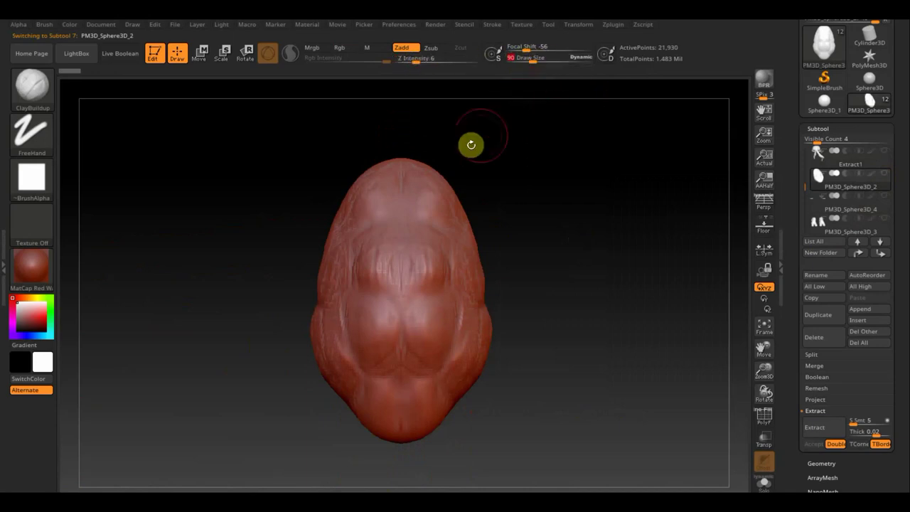
click(537, 61)
text(90)
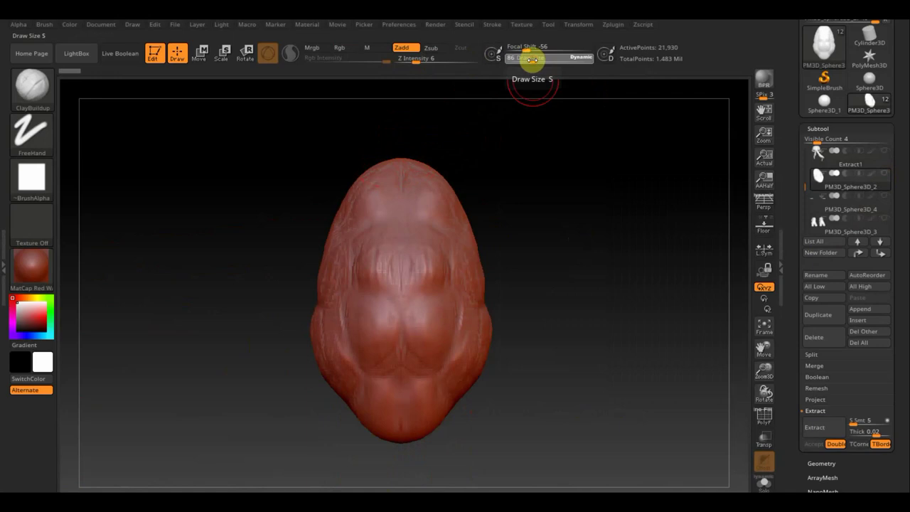
text(77)
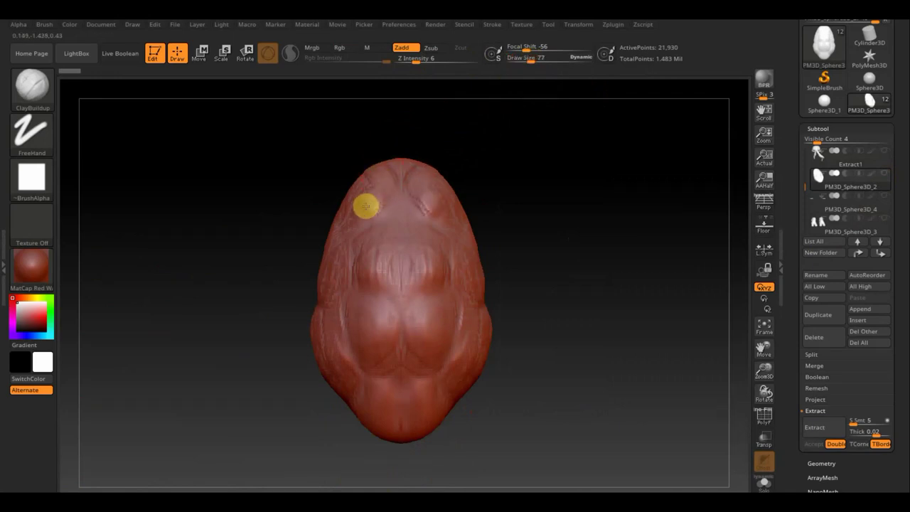
Step: Smooth the plastron's upper surface, lower Z Intensity to 4, shrink the brush, and snap to front view
mouse_move(347, 202)
mouse_down()
mouse_move(386, 187)
mouse_move(529, 226)
mouse_up()
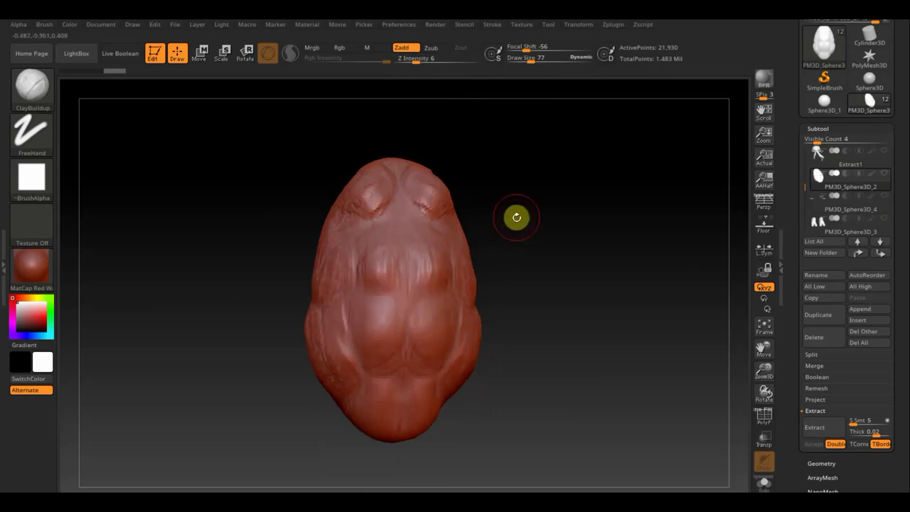
key(ctrl)
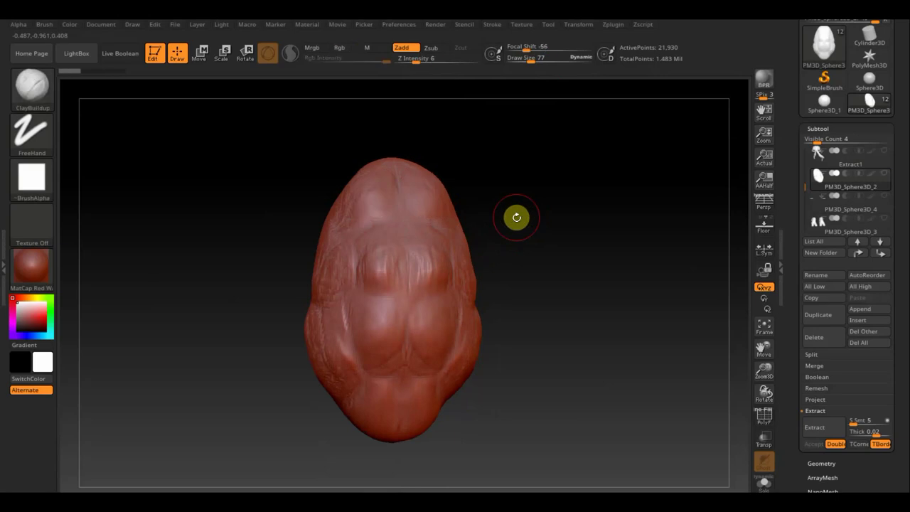
drag(419, 61, 411, 62)
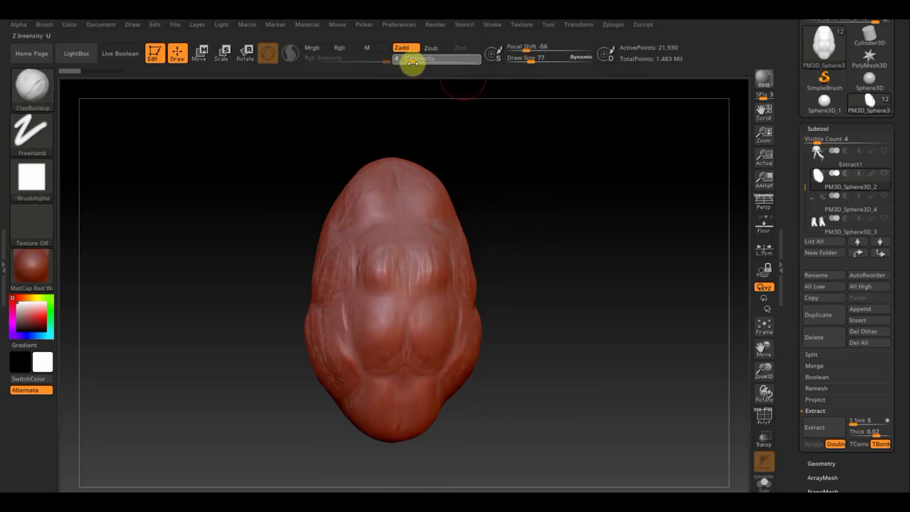
drag(536, 61, 529, 62)
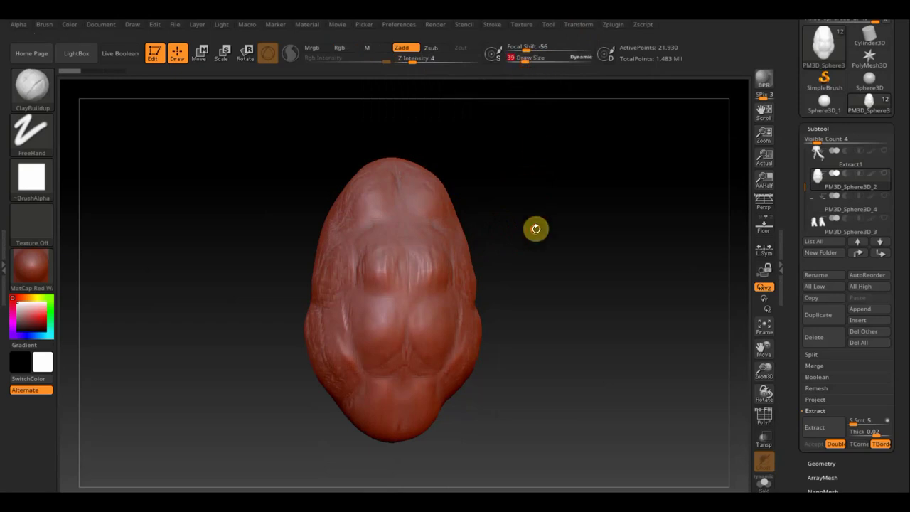
drag(536, 229, 550, 256)
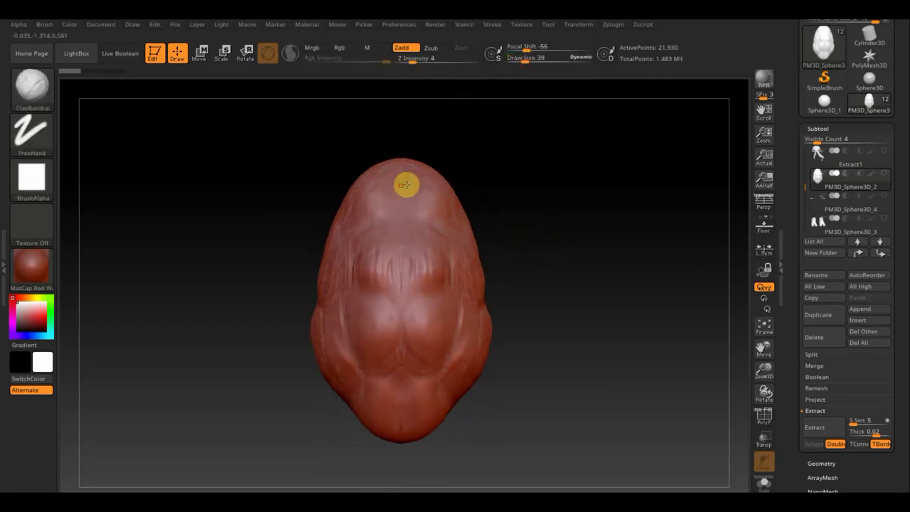
key(ctrl)
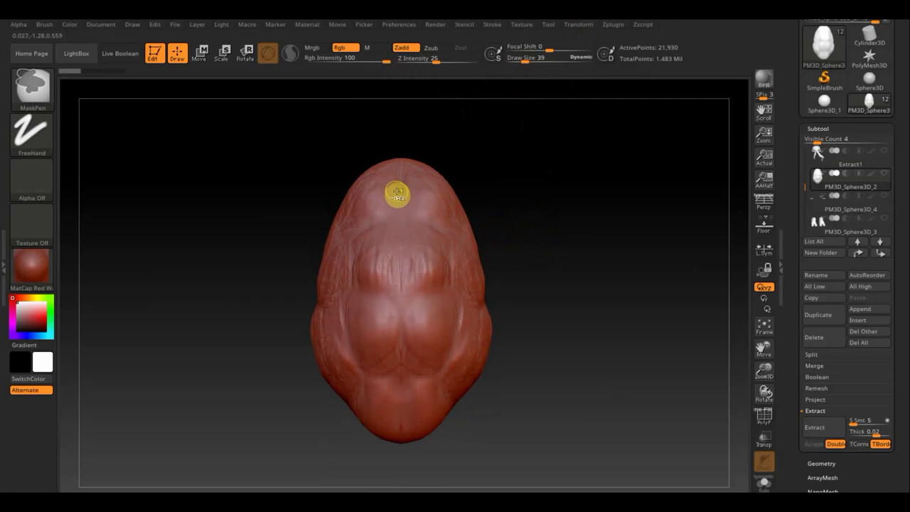
Step: Mask the top plate patch and the hooked side plates, saving the project
mouse_move(388, 187)
ctrl+mouse_down()
mouse_move(382, 178)
mouse_move(405, 166)
ctrl+mouse_up()
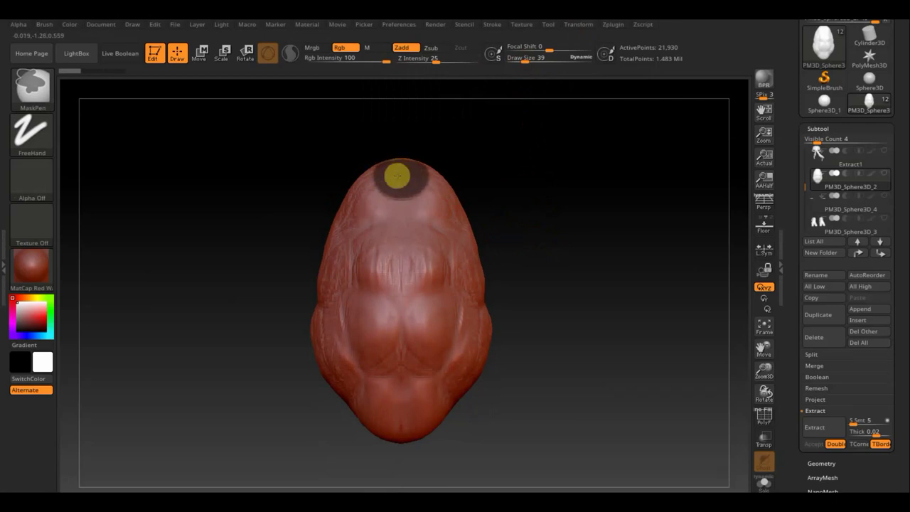
key(ctrl+s)
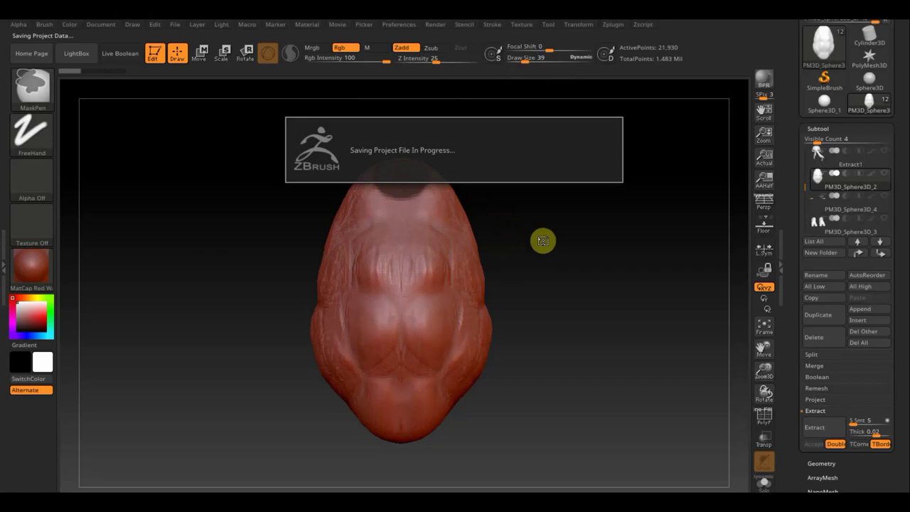
drag(542, 241, 467, 201)
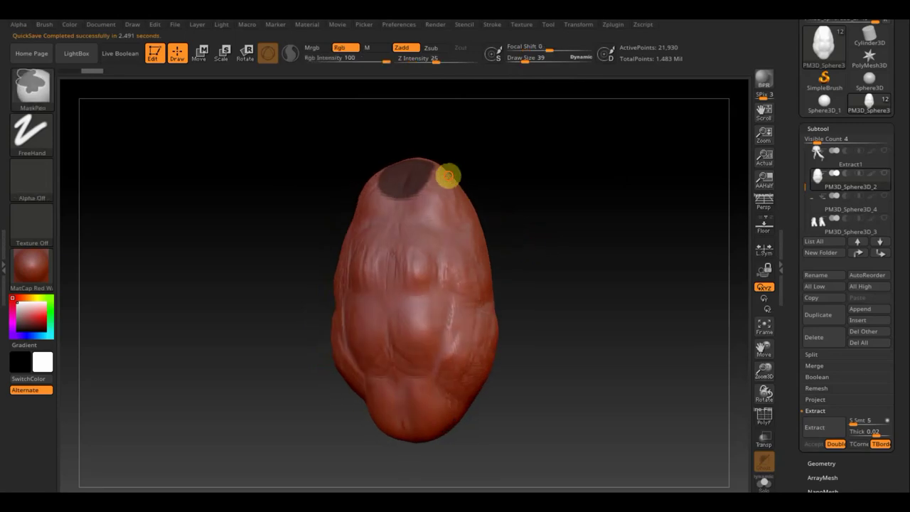
ctrl+drag(447, 176, 435, 192)
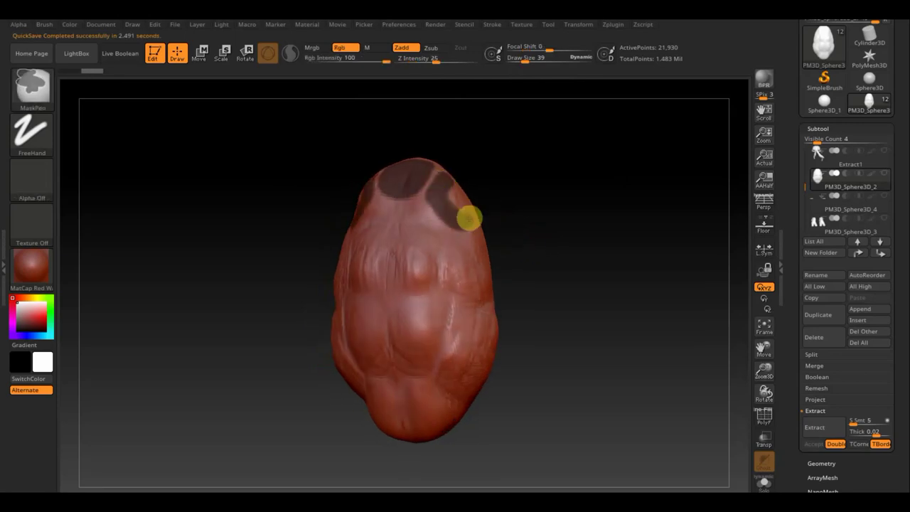
ctrl+drag(469, 219, 453, 182)
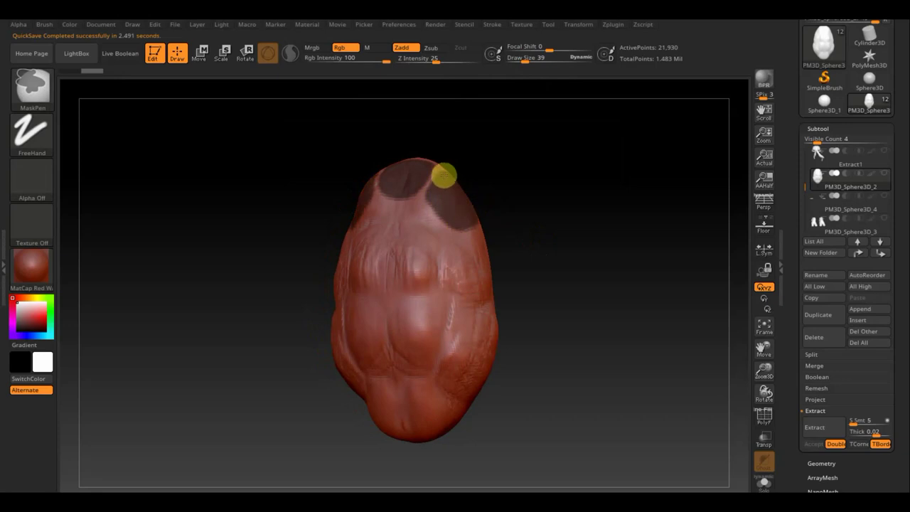
mouse_move(479, 244)
ctrl+mouse_down()
mouse_move(459, 243)
mouse_move(453, 260)
mouse_move(471, 288)
mouse_move(486, 289)
mouse_move(484, 248)
mouse_move(477, 274)
mouse_move(463, 260)
ctrl+mouse_up()
Step: Mask the lower-right and bottom plates, plus a small spot at the bottom centre
mouse_move(568, 321)
mouse_down()
mouse_move(579, 301)
mouse_move(504, 294)
mouse_move(455, 327)
mouse_move(464, 349)
mouse_move(490, 355)
mouse_move(497, 319)
mouse_move(463, 305)
mouse_up()
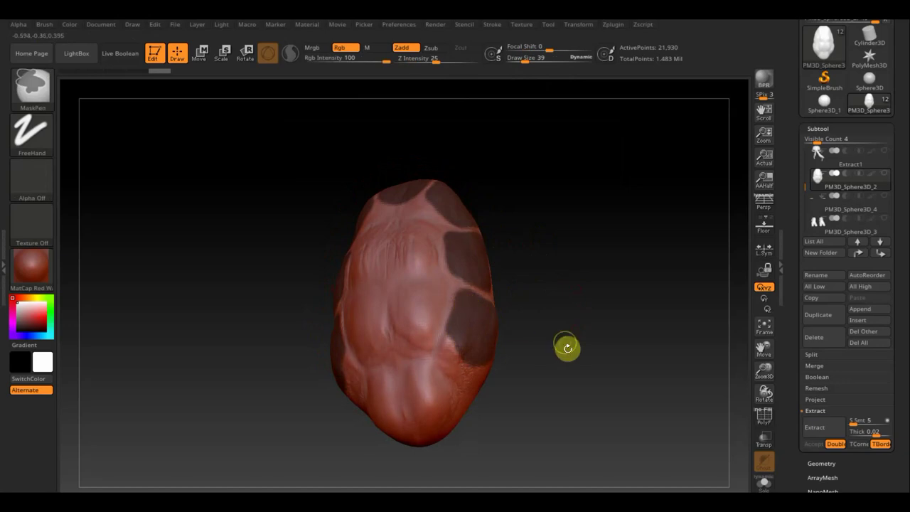
mouse_move(564, 346)
mouse_down()
mouse_move(584, 346)
mouse_move(589, 325)
mouse_up()
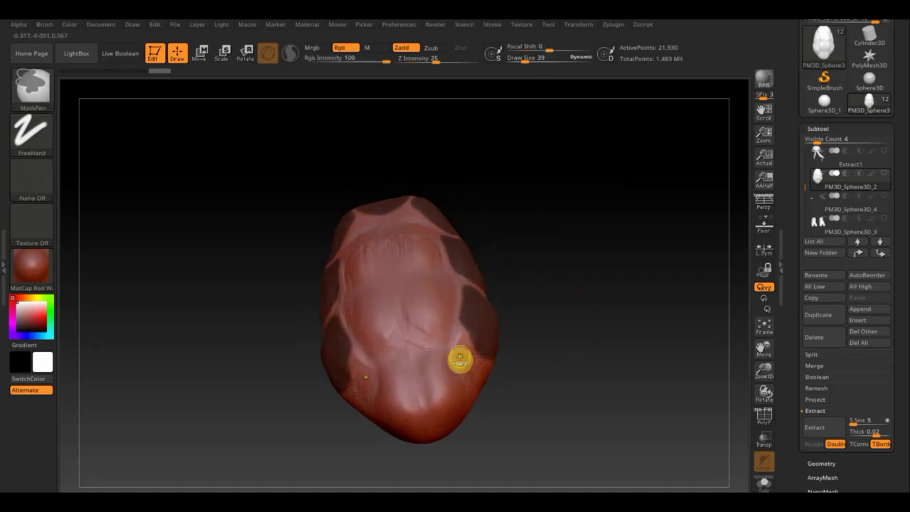
mouse_move(459, 361)
ctrl+mouse_down()
mouse_move(476, 380)
mouse_move(469, 401)
mouse_move(445, 372)
mouse_move(458, 388)
ctrl+mouse_up()
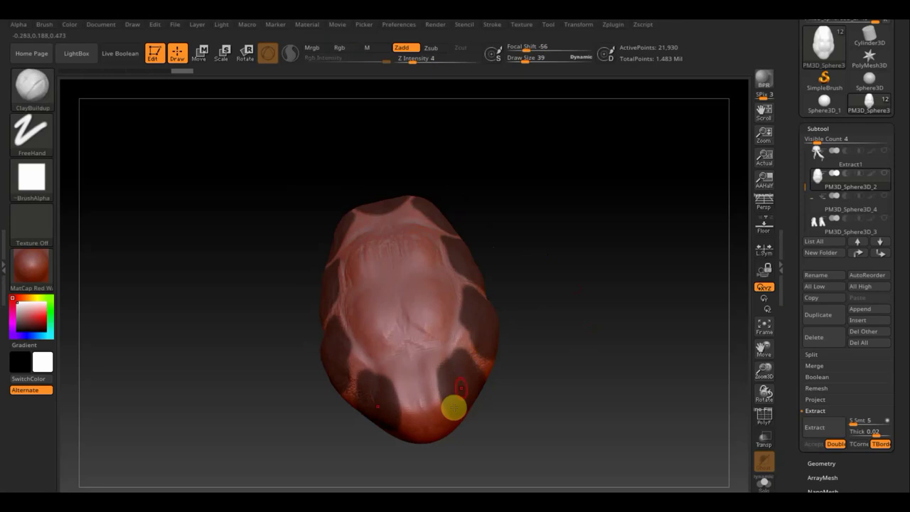
ctrl+drag(437, 432, 420, 405)
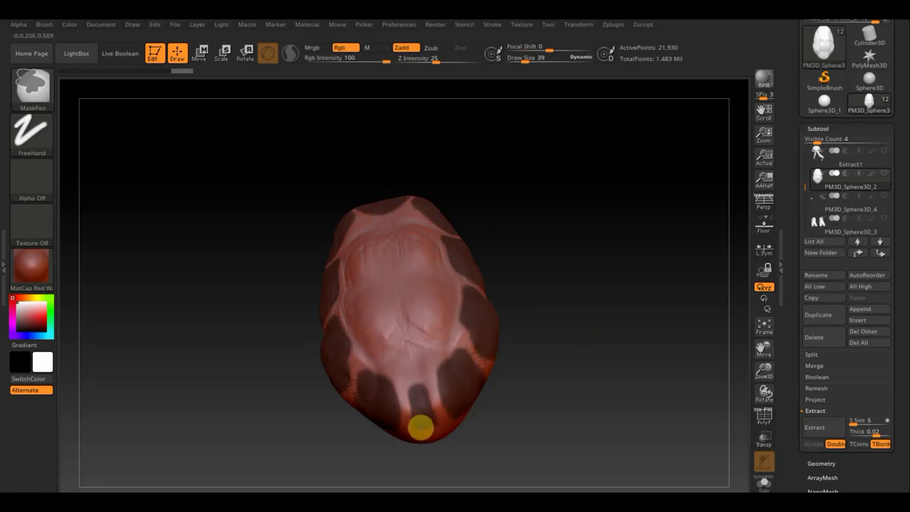
ctrl+drag(424, 435, 416, 392)
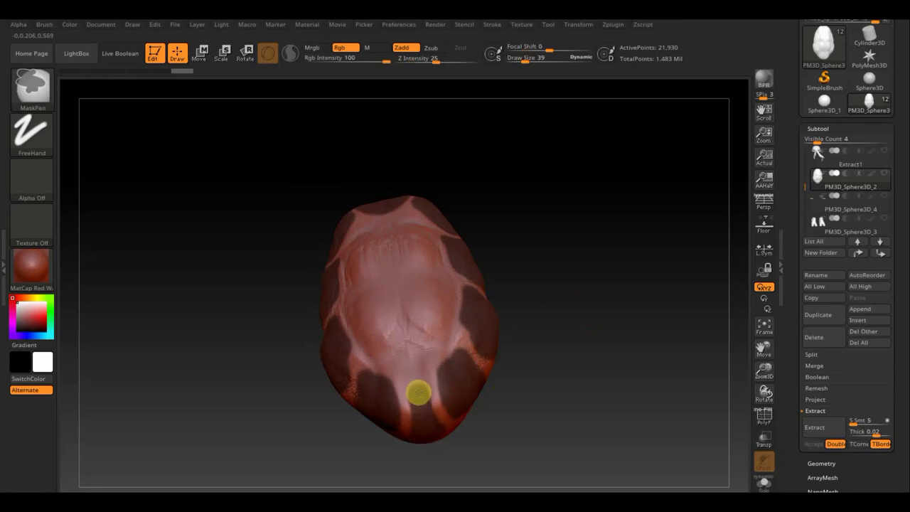
mouse_move(519, 362)
mouse_down()
mouse_move(620, 370)
mouse_move(544, 379)
mouse_up()
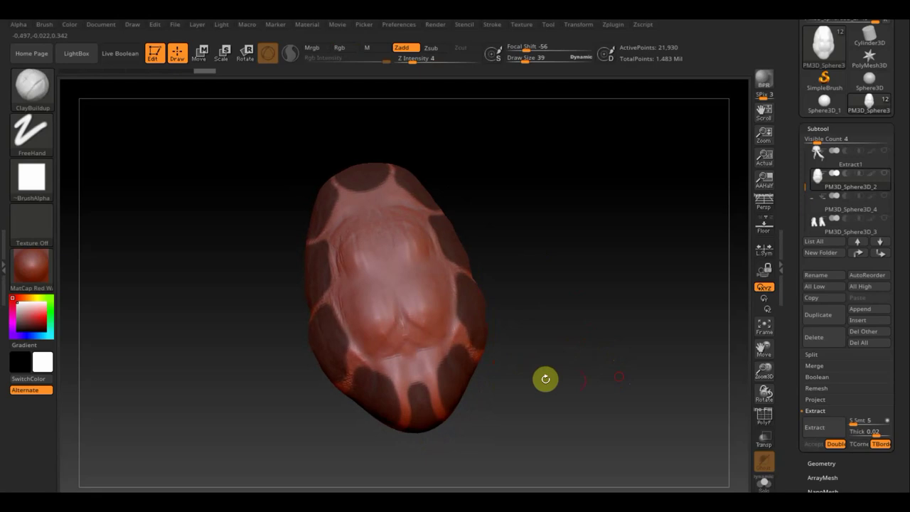
mouse_move(407, 358)
ctrl+mouse_down()
mouse_move(414, 364)
mouse_move(390, 365)
mouse_move(370, 349)
mouse_move(370, 321)
mouse_move(408, 305)
mouse_move(381, 320)
mouse_move(405, 349)
mouse_move(365, 298)
mouse_move(391, 287)
mouse_move(358, 292)
mouse_move(345, 270)
mouse_move(390, 232)
mouse_move(367, 260)
mouse_move(367, 277)
mouse_move(412, 265)
ctrl+mouse_up()
Step: Refine the mask by clearing seams across the upper and middle plates, then check coverage
mouse_move(411, 265)
right_down()
mouse_move(453, 244)
mouse_move(554, 239)
mouse_move(386, 213)
right_up()
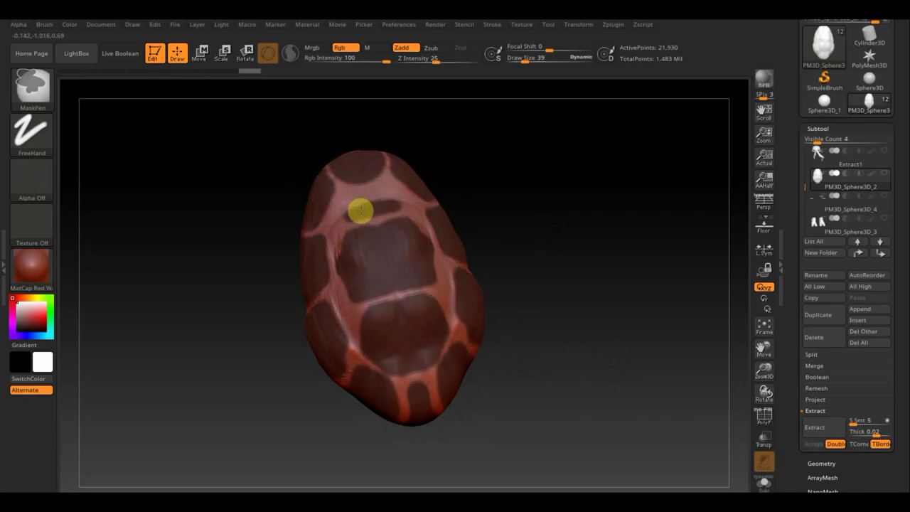
mouse_move(346, 218)
ctrl+mouse_down()
mouse_move(349, 199)
mouse_move(380, 194)
mouse_move(338, 217)
mouse_move(356, 228)
mouse_move(393, 220)
mouse_move(346, 240)
ctrl+mouse_up()
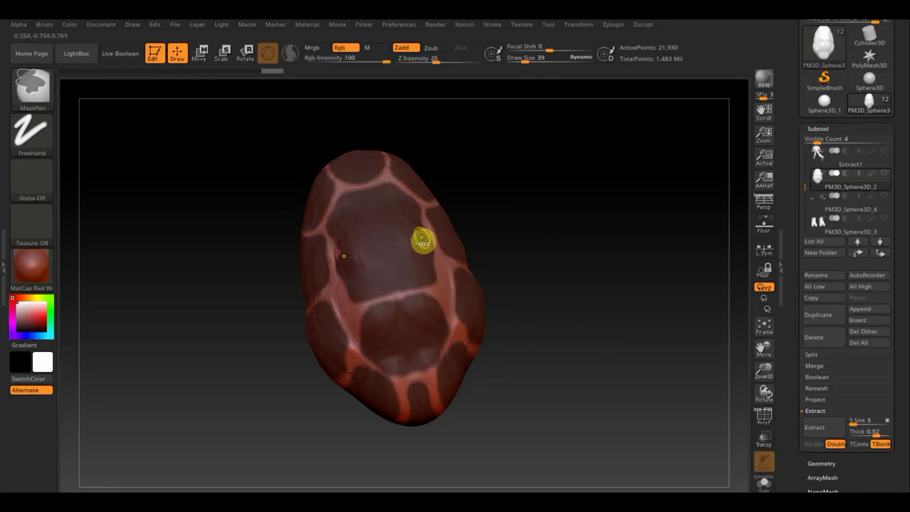
mouse_move(422, 242)
ctrl+alt+mouse_down()
mouse_move(377, 246)
mouse_move(345, 266)
ctrl+alt+mouse_up()
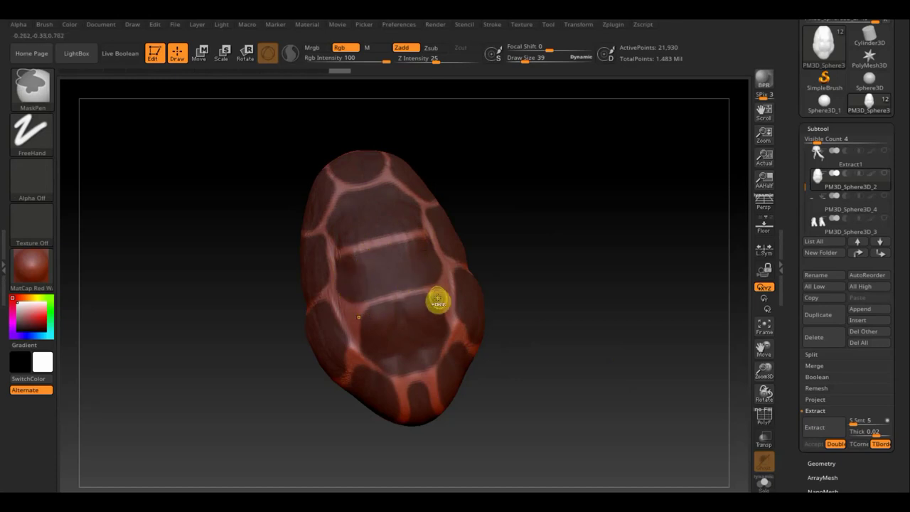
mouse_move(446, 298)
ctrl+alt+mouse_down()
mouse_move(375, 304)
mouse_move(439, 310)
ctrl+alt+mouse_up()
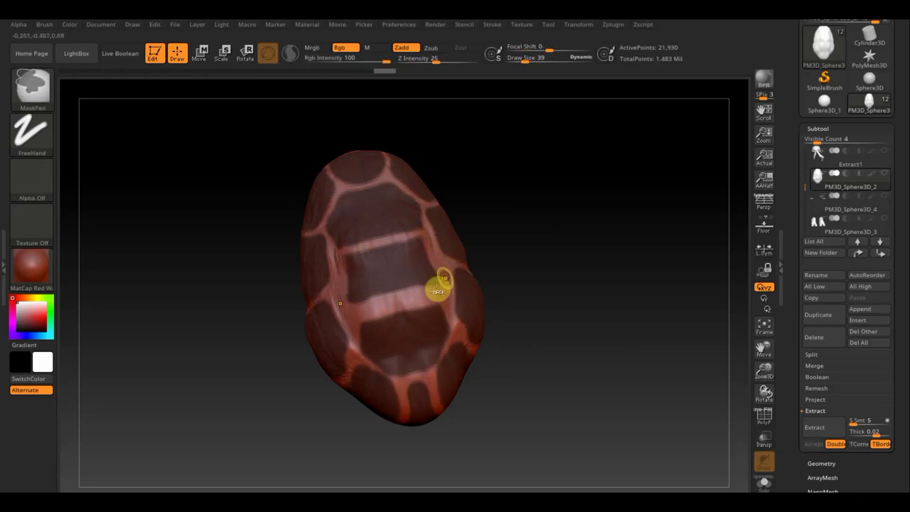
mouse_move(428, 282)
ctrl+mouse_down()
mouse_move(388, 290)
mouse_move(400, 308)
mouse_move(393, 323)
mouse_move(367, 326)
ctrl+mouse_up()
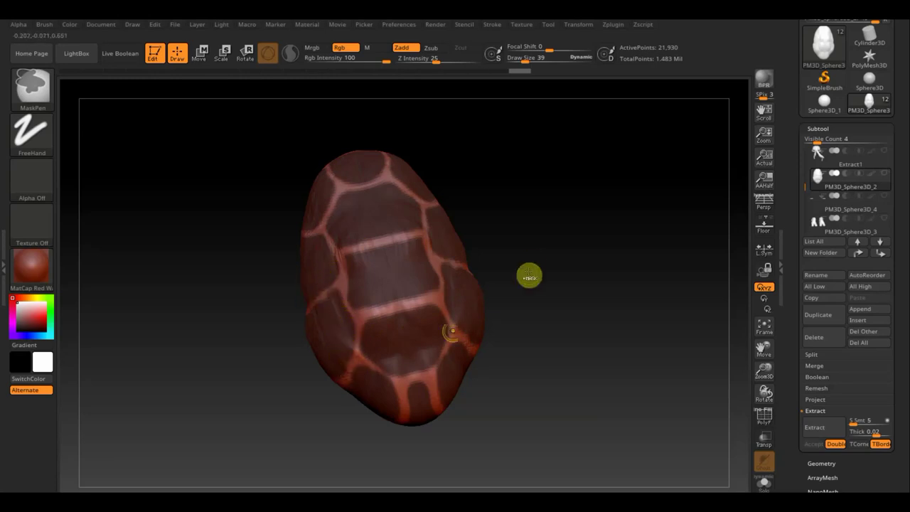
mouse_move(536, 258)
mouse_down()
mouse_move(593, 234)
mouse_move(590, 221)
mouse_move(552, 256)
mouse_move(435, 315)
mouse_up()
key(ctrl)
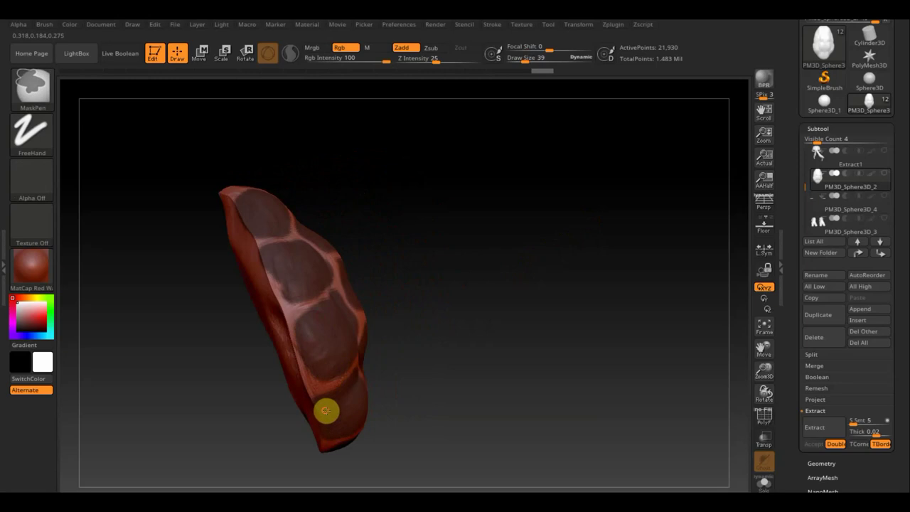
mouse_move(451, 320)
mouse_down()
mouse_move(417, 270)
mouse_move(433, 258)
mouse_move(408, 287)
mouse_move(419, 339)
mouse_move(527, 342)
mouse_move(562, 329)
mouse_up()
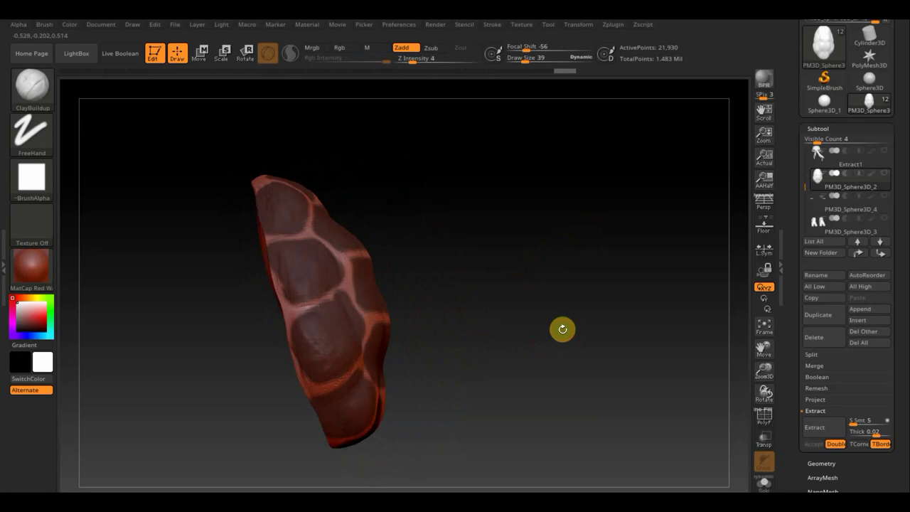
Step: Invert the mask, inflate the shell plates to 27 via Deformation, and raise draw size to 119
ctrl+click(562, 329)
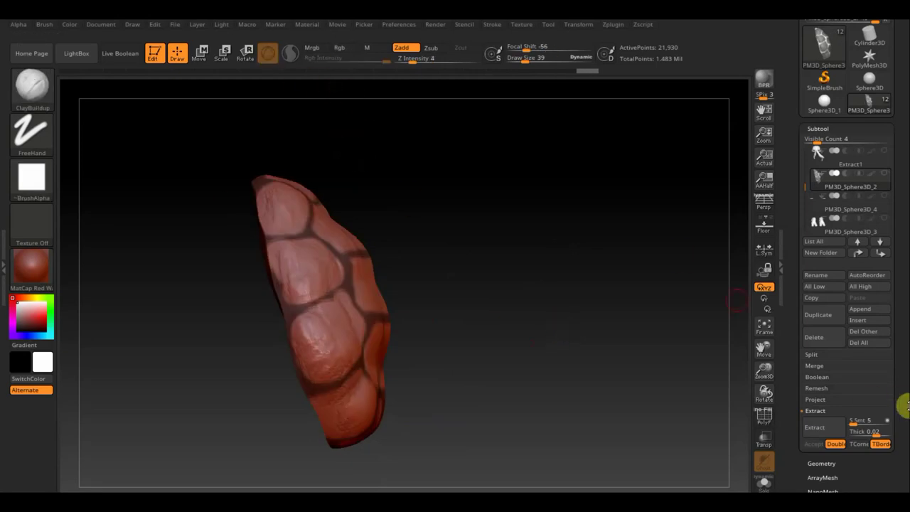
drag(902, 386, 901, 331)
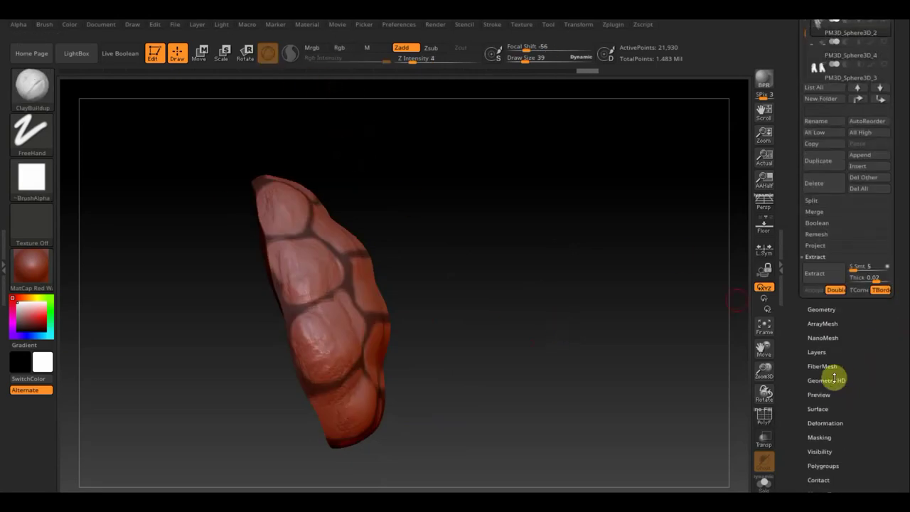
click(847, 422)
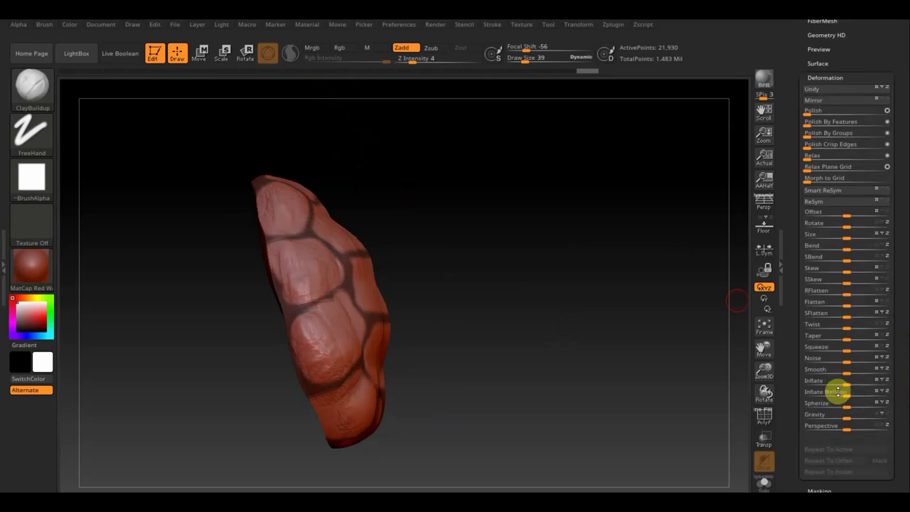
drag(845, 380, 853, 383)
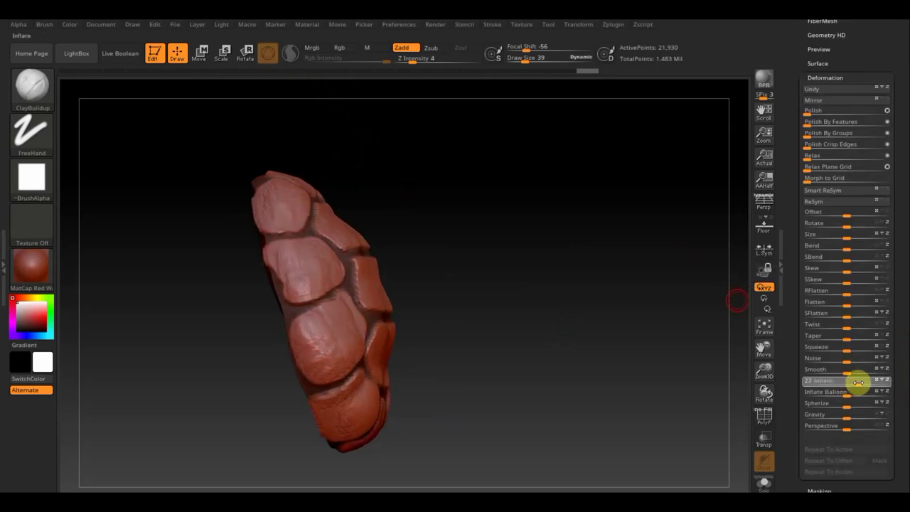
drag(858, 382, 843, 382)
drag(568, 358, 539, 355)
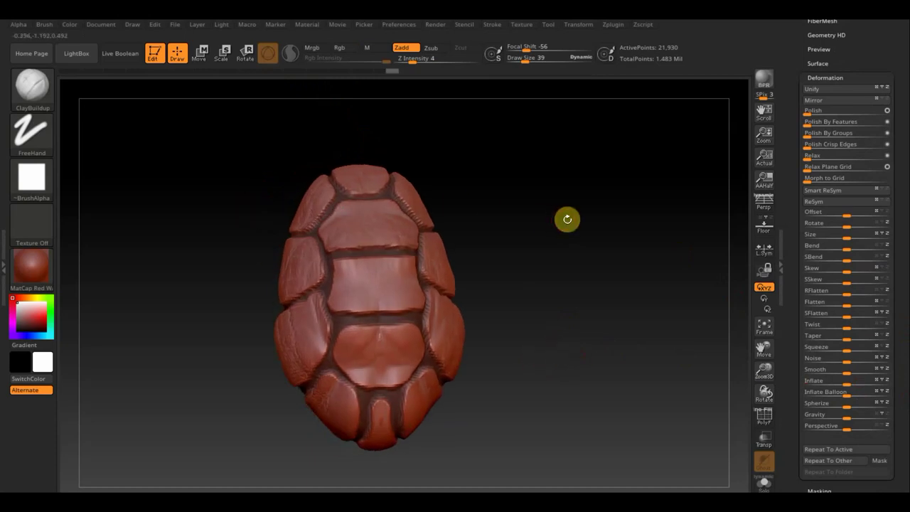
drag(524, 60, 537, 65)
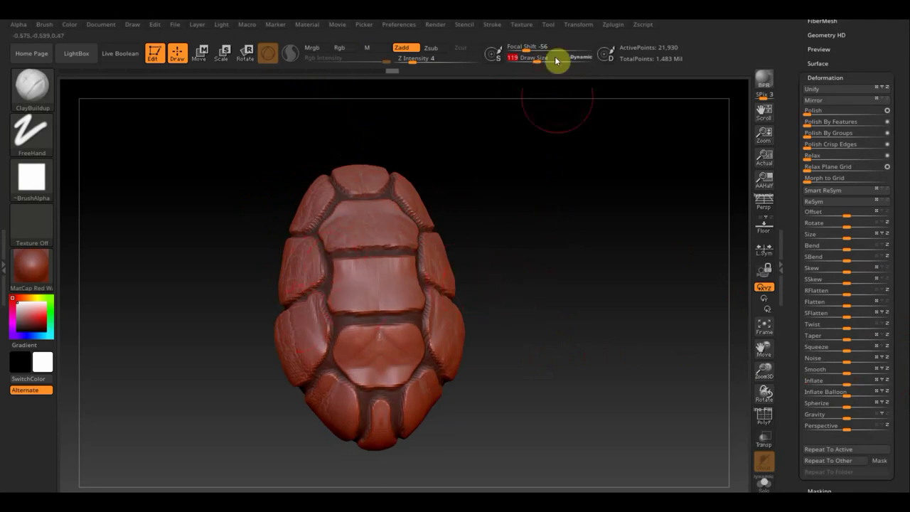
Step: Set Z Intensity 2 and Draw Size 77, then smooth the seams across the middle shell plates
drag(537, 56, 528, 58)
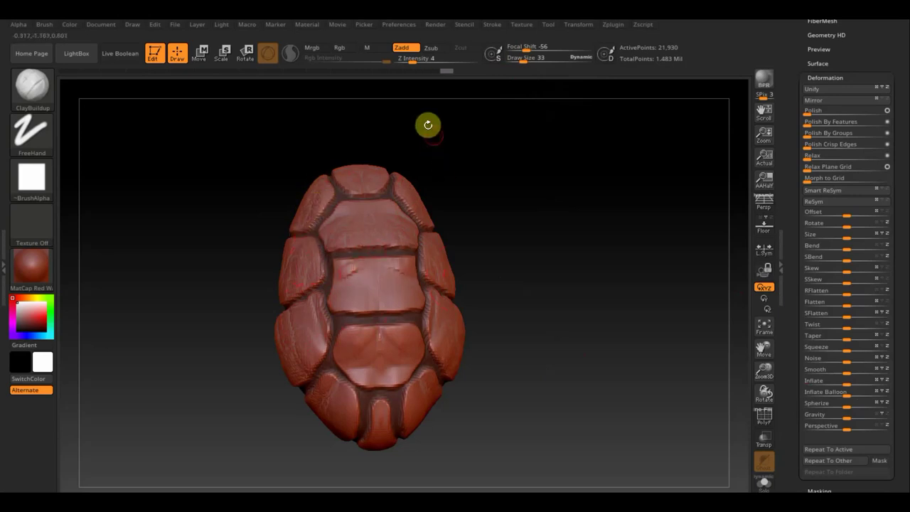
click(408, 60)
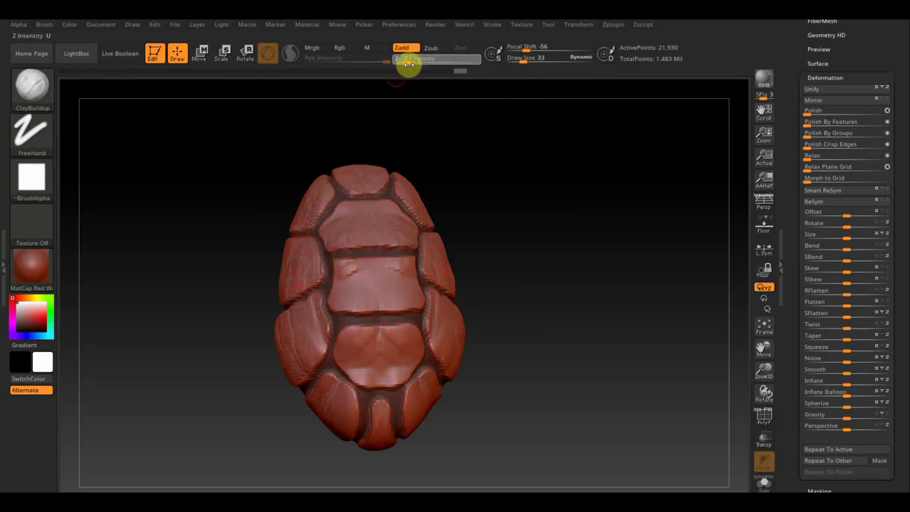
click(522, 60)
text(5)
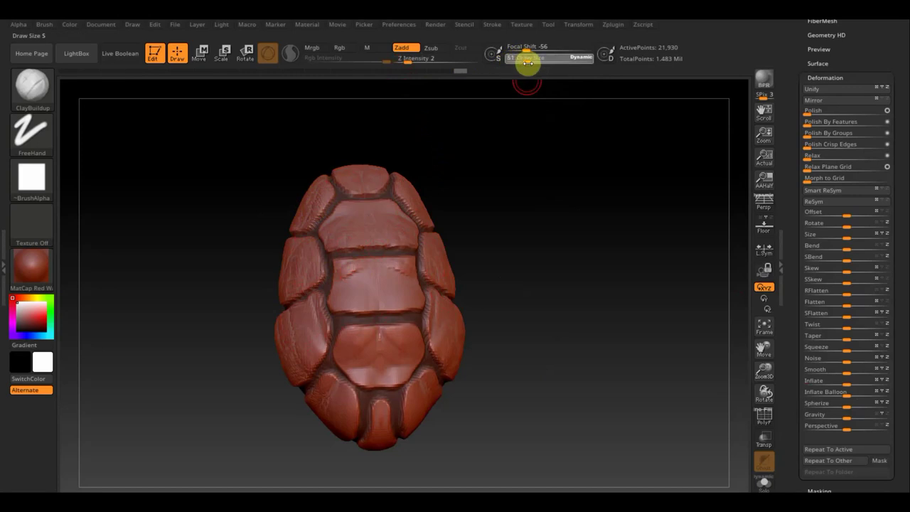
text(77)
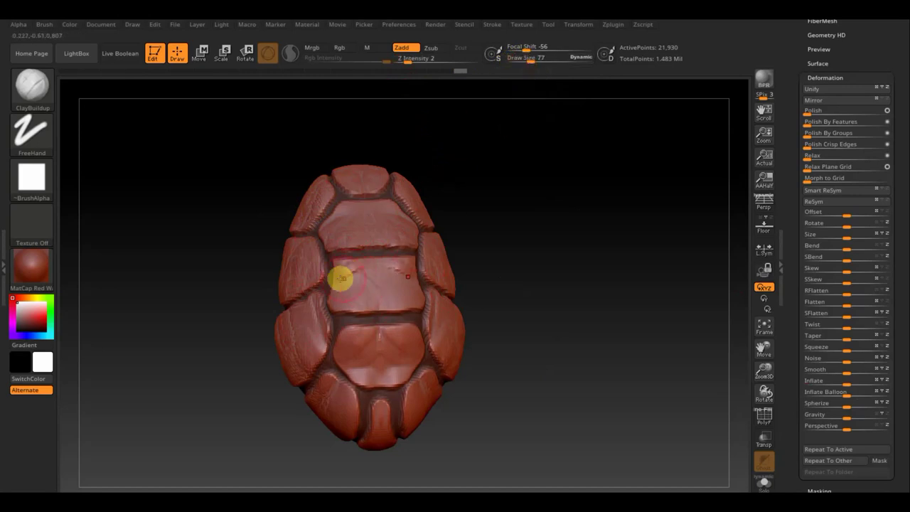
key(Return)
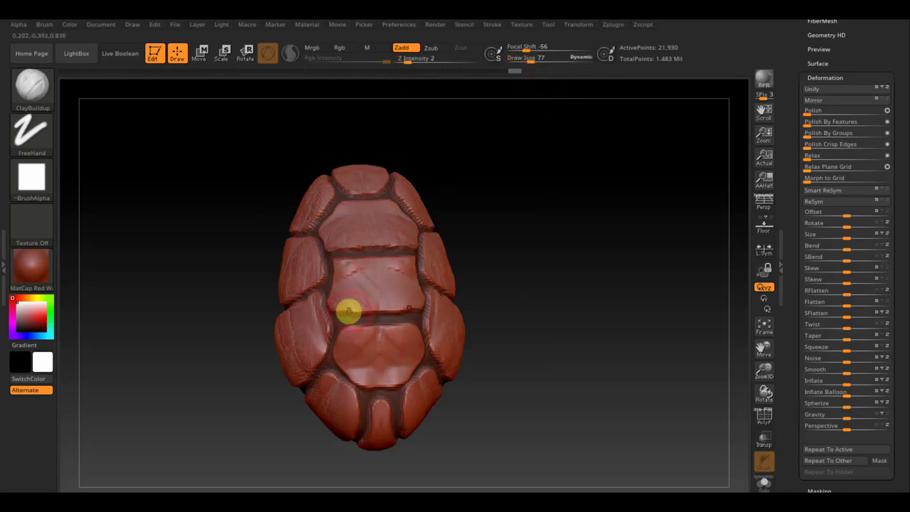
mouse_move(344, 308)
shift+mouse_down()
mouse_move(327, 234)
mouse_move(337, 175)
mouse_move(304, 231)
mouse_move(301, 254)
mouse_move(316, 272)
mouse_move(289, 301)
mouse_move(310, 339)
mouse_move(306, 388)
mouse_move(351, 400)
mouse_move(362, 434)
shift+mouse_up()
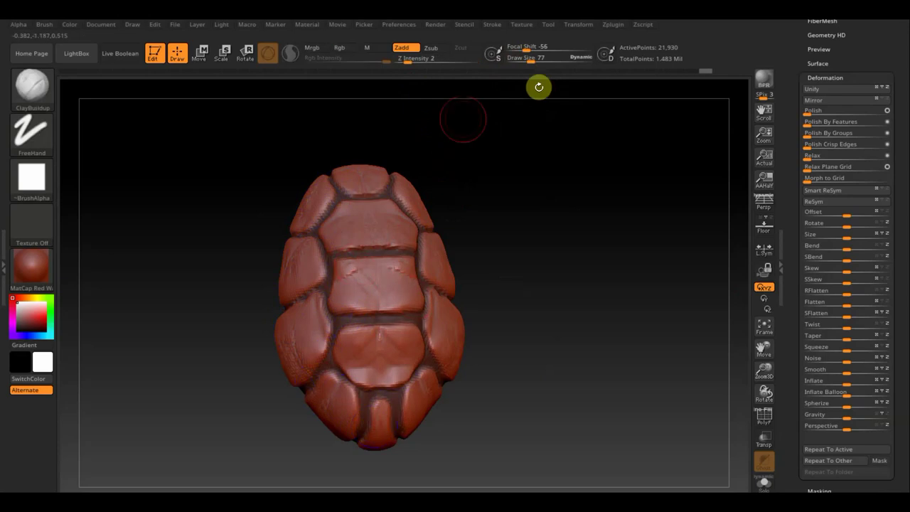
Step: At Draw Size 45, build up the central, left and top plate surfaces with ClayBuildup
drag(530, 55, 526, 57)
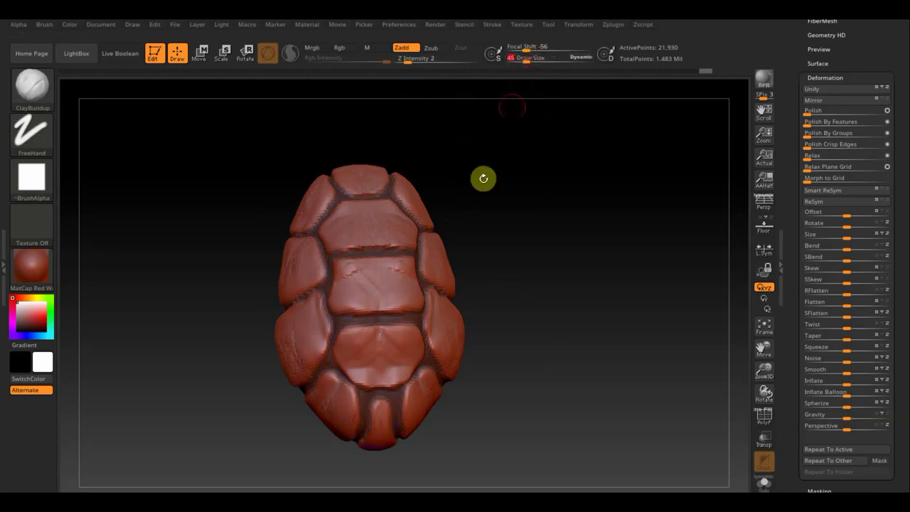
mouse_move(335, 306)
mouse_down()
mouse_move(356, 294)
mouse_move(344, 260)
mouse_move(360, 307)
mouse_move(379, 299)
mouse_move(372, 280)
mouse_move(382, 357)
mouse_move(361, 361)
mouse_move(377, 363)
mouse_move(364, 330)
mouse_move(329, 326)
mouse_move(319, 329)
mouse_move(325, 347)
mouse_move(306, 376)
mouse_up()
mouse_move(315, 342)
mouse_down()
mouse_move(305, 349)
mouse_move(315, 329)
mouse_move(294, 356)
mouse_move(340, 414)
mouse_move(353, 415)
mouse_move(309, 259)
mouse_move(300, 265)
mouse_move(307, 250)
mouse_move(289, 285)
mouse_move(339, 220)
mouse_move(331, 209)
mouse_move(362, 209)
mouse_move(341, 211)
mouse_move(332, 239)
mouse_move(475, 246)
mouse_move(524, 260)
mouse_move(502, 263)
mouse_move(383, 334)
mouse_move(365, 302)
mouse_move(381, 320)
mouse_move(405, 308)
mouse_move(426, 270)
mouse_move(362, 253)
mouse_move(372, 275)
mouse_move(376, 241)
mouse_move(390, 232)
mouse_move(428, 242)
mouse_move(390, 172)
mouse_move(395, 207)
mouse_move(416, 239)
mouse_move(396, 207)
mouse_move(386, 213)
mouse_move(388, 191)
mouse_move(420, 190)
mouse_up()
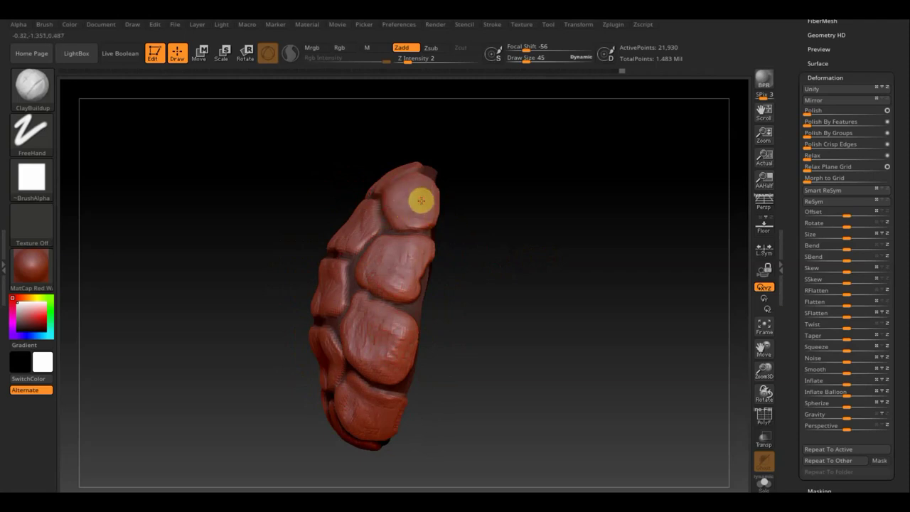
mouse_move(491, 211)
mouse_down()
mouse_move(499, 301)
mouse_move(510, 289)
mouse_up()
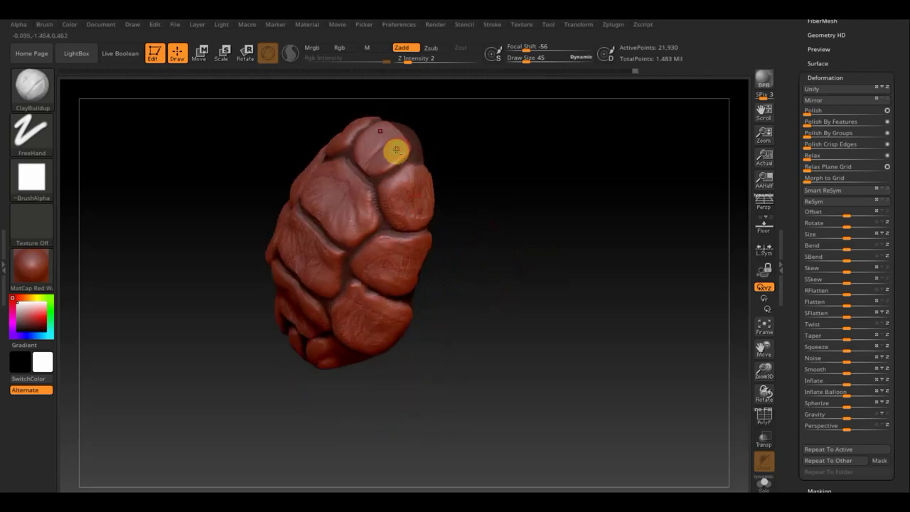
mouse_move(406, 141)
mouse_down()
mouse_move(370, 158)
mouse_move(392, 181)
mouse_up()
drag(463, 205, 442, 171)
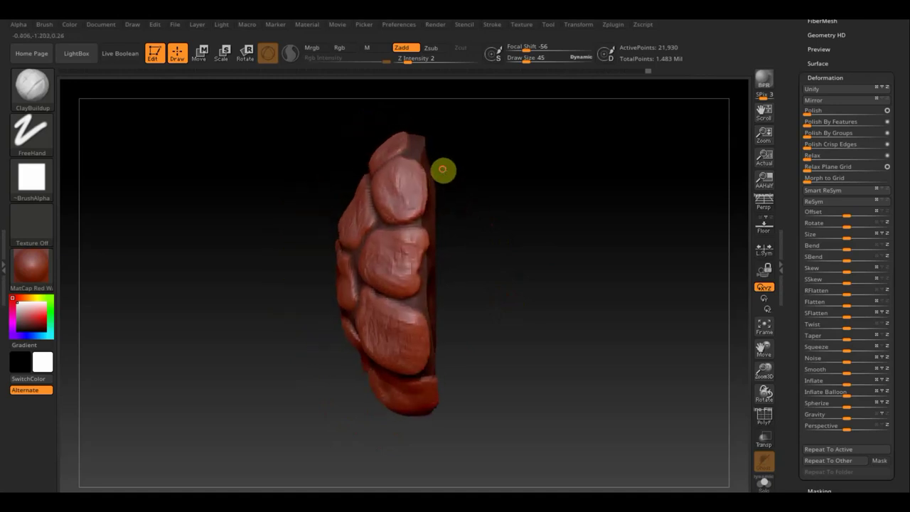
mouse_move(507, 206)
mouse_down()
mouse_move(544, 263)
mouse_move(570, 173)
mouse_move(514, 268)
mouse_move(536, 336)
mouse_up()
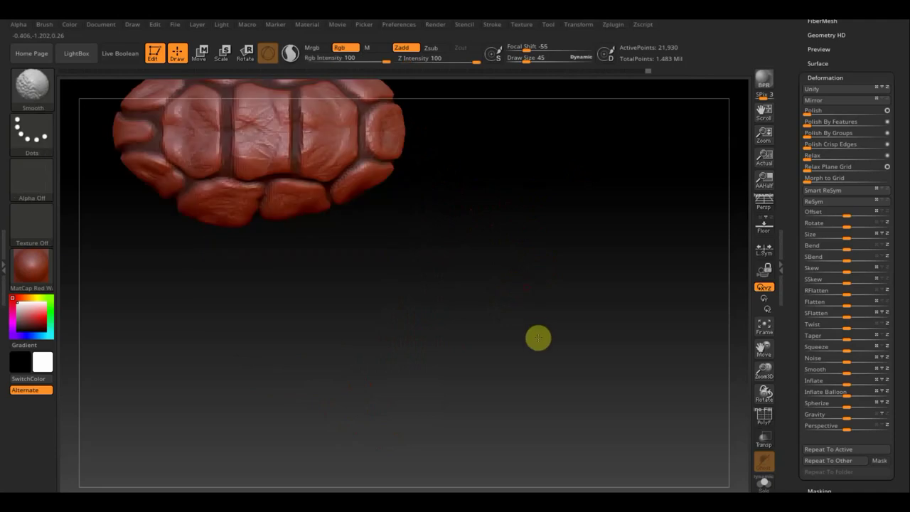
Step: Show the whole turtle from the back via the Subtool list, and open the brush library
mouse_move(520, 307)
mouse_down()
mouse_move(568, 385)
mouse_move(548, 305)
mouse_up()
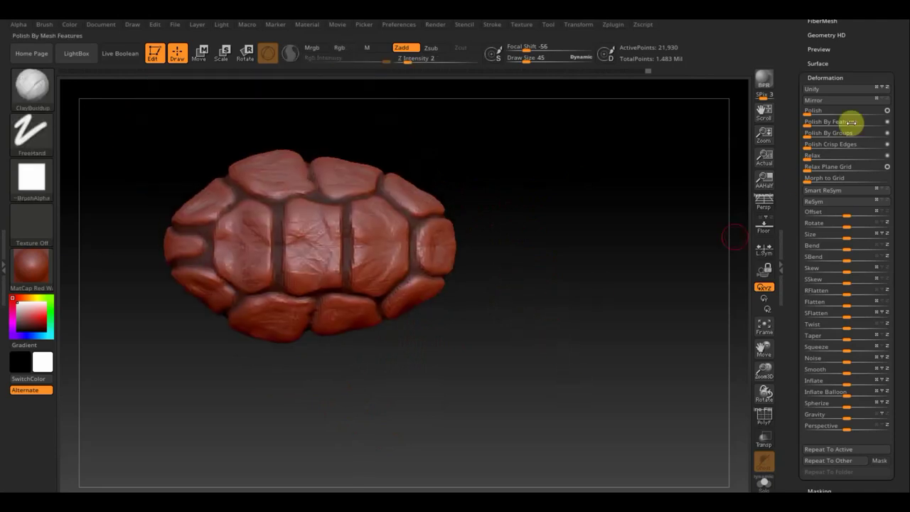
drag(897, 43, 904, 134)
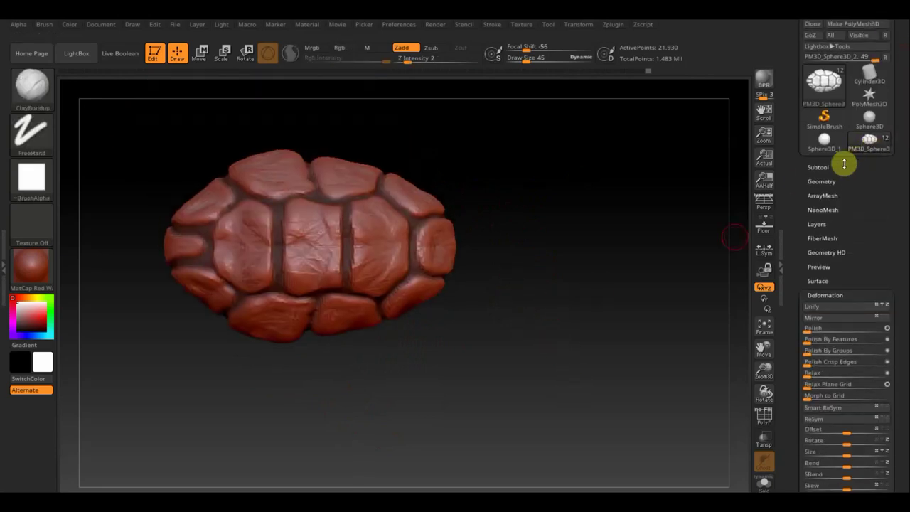
click(818, 167)
mouse_move(850, 199)
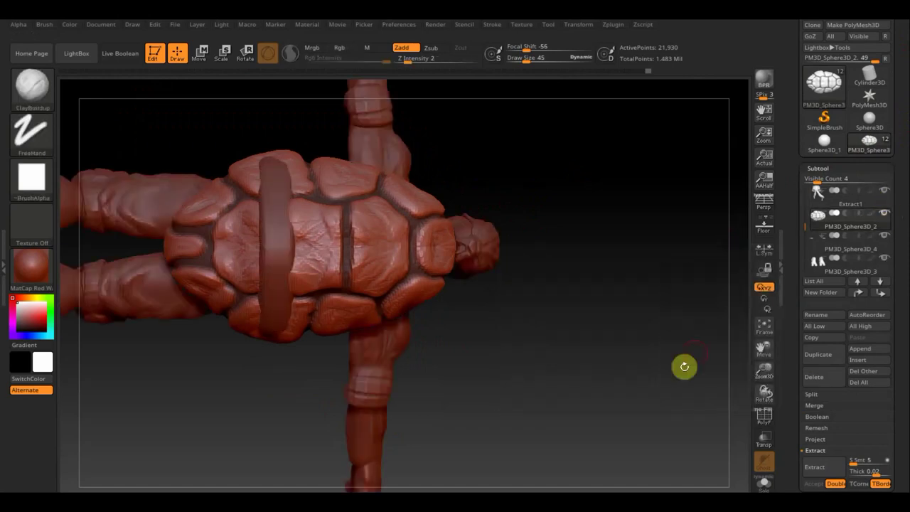
mouse_move(682, 365)
mouse_down()
mouse_move(601, 345)
mouse_move(595, 282)
mouse_move(604, 357)
mouse_move(604, 320)
mouse_move(687, 353)
mouse_move(641, 325)
mouse_move(632, 430)
mouse_move(544, 310)
mouse_up()
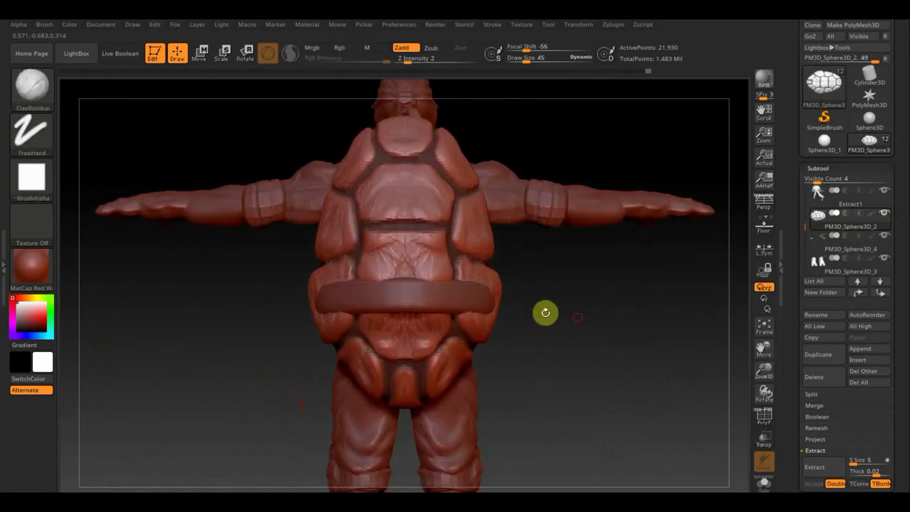
click(31, 86)
Step: Select Move Topological at Draw Size 281 and nudge the belt slightly right
click(277, 96)
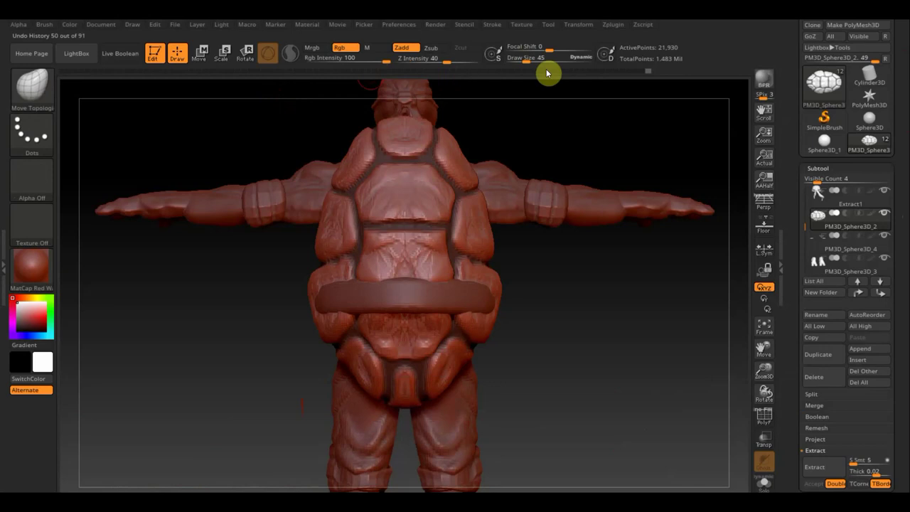
drag(530, 60, 549, 60)
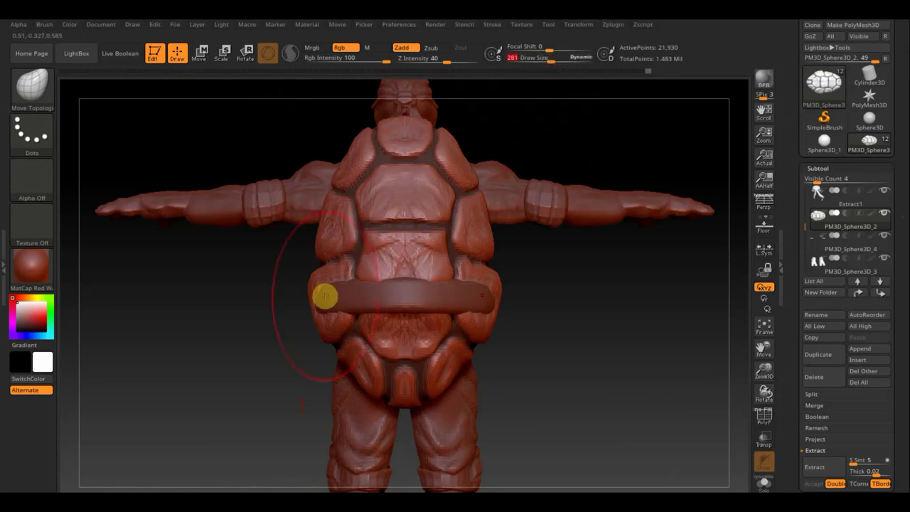
drag(311, 297, 318, 299)
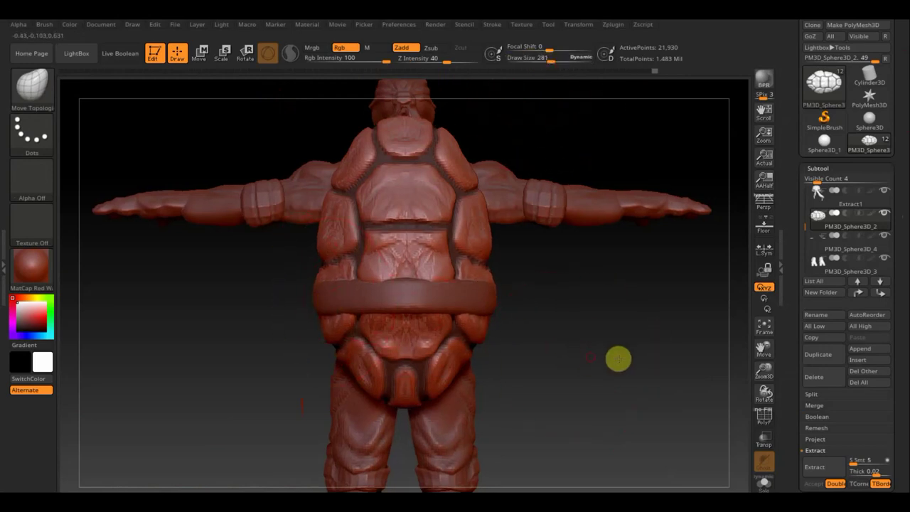
drag(618, 359, 639, 357)
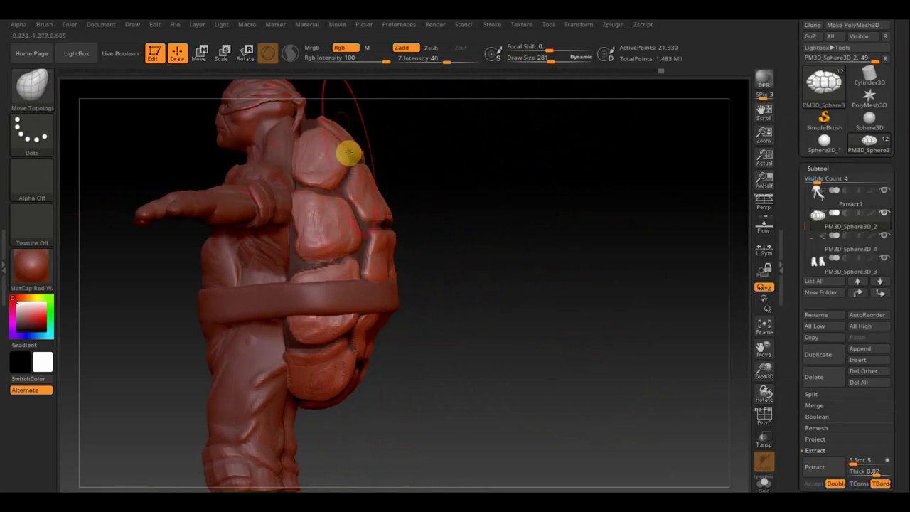
Step: Invert and then clear the mask on the shell plates, viewing the model from the left
ctrl+click(464, 215)
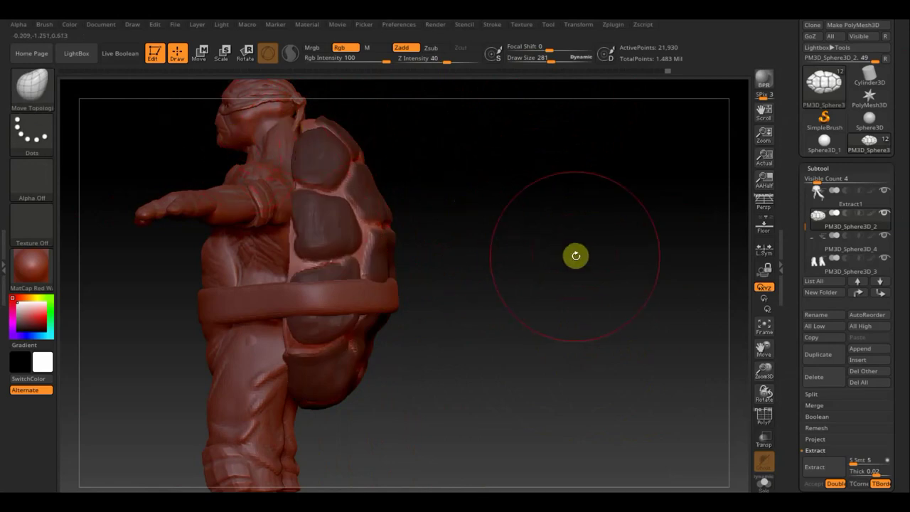
mouse_move(562, 276)
alt+mouse_down()
mouse_move(630, 312)
mouse_move(431, 270)
mouse_move(383, 173)
alt+mouse_up()
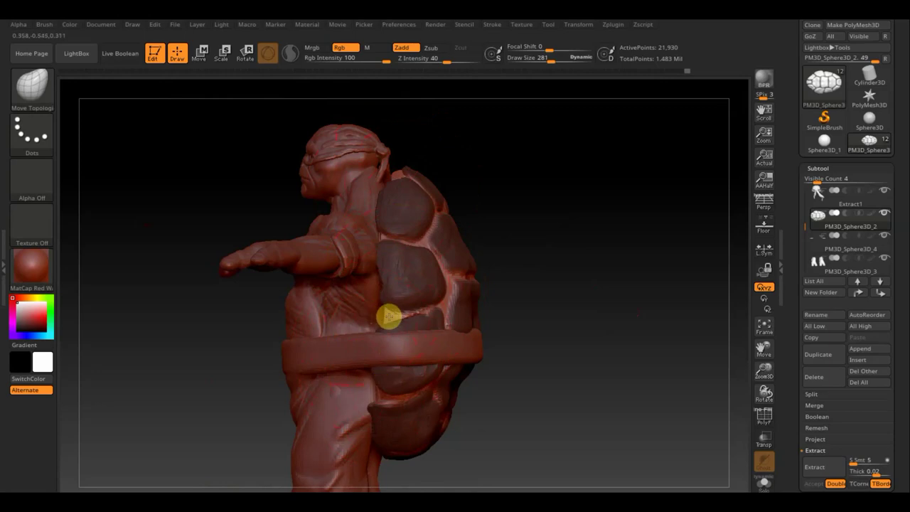
mouse_move(523, 244)
mouse_down()
mouse_move(547, 249)
mouse_move(538, 244)
mouse_move(519, 296)
mouse_move(374, 282)
mouse_up()
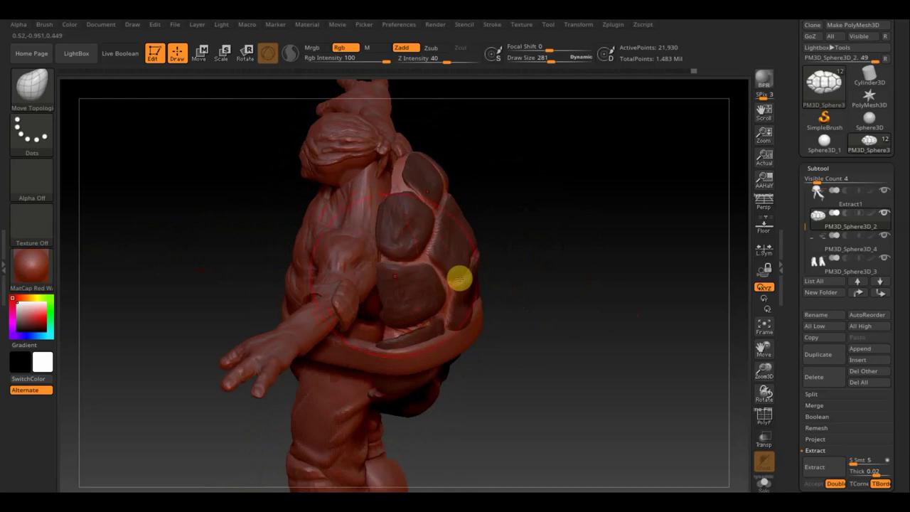
ctrl+click(579, 257)
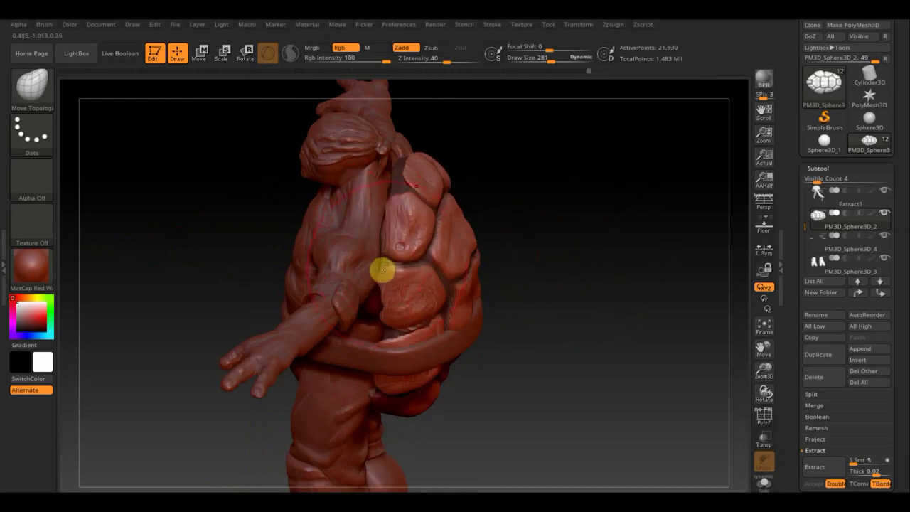
ctrl+drag(382, 277, 394, 278)
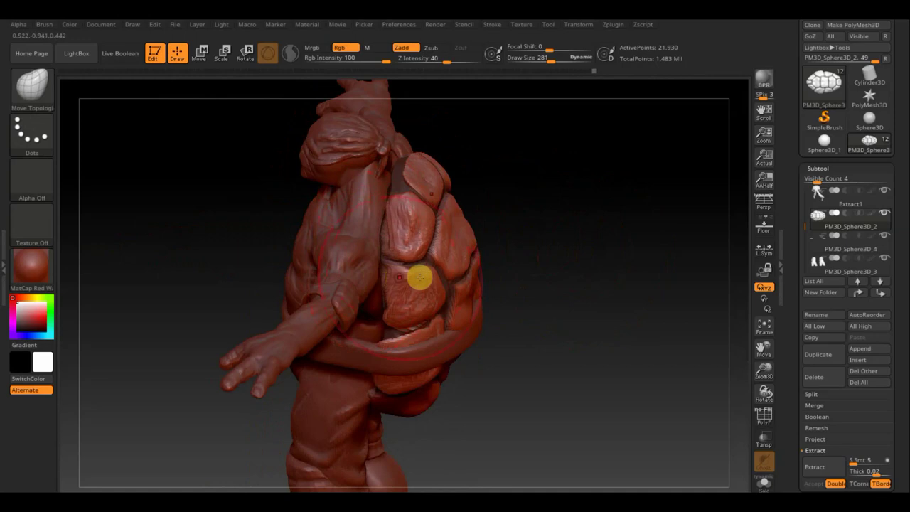
mouse_move(550, 262)
mouse_down()
mouse_move(550, 225)
mouse_move(504, 230)
mouse_move(448, 266)
mouse_move(440, 291)
mouse_up()
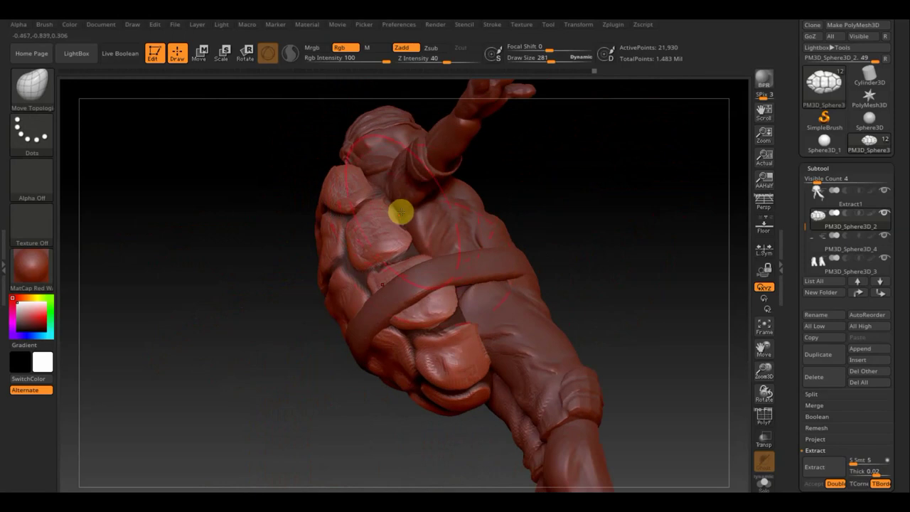
mouse_move(491, 201)
mouse_down()
mouse_move(476, 246)
mouse_move(486, 253)
mouse_move(456, 270)
mouse_up()
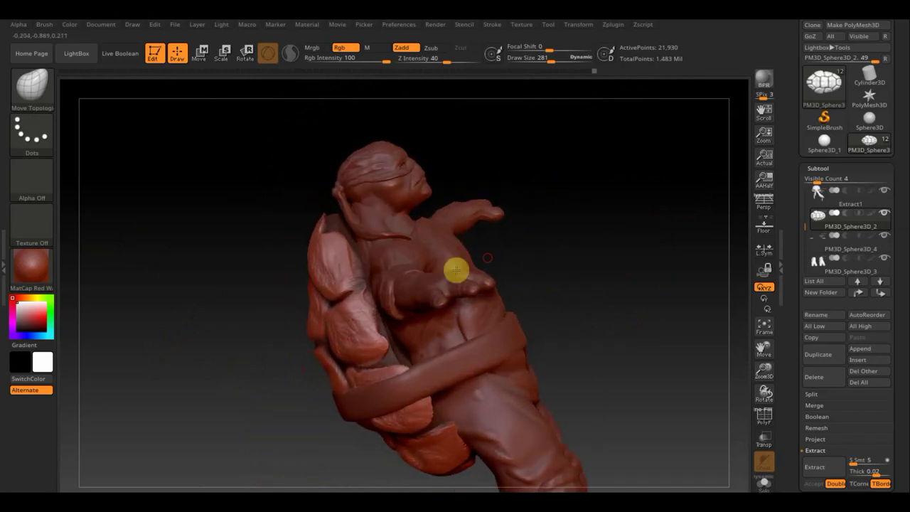
Step: Mask the shell plates and lasso-select areas over the back and left side
key(ctrl)
ctrl+click(504, 260)
mouse_move(387, 179)
ctrl+mouse_down()
mouse_move(369, 257)
mouse_move(345, 231)
ctrl+mouse_up()
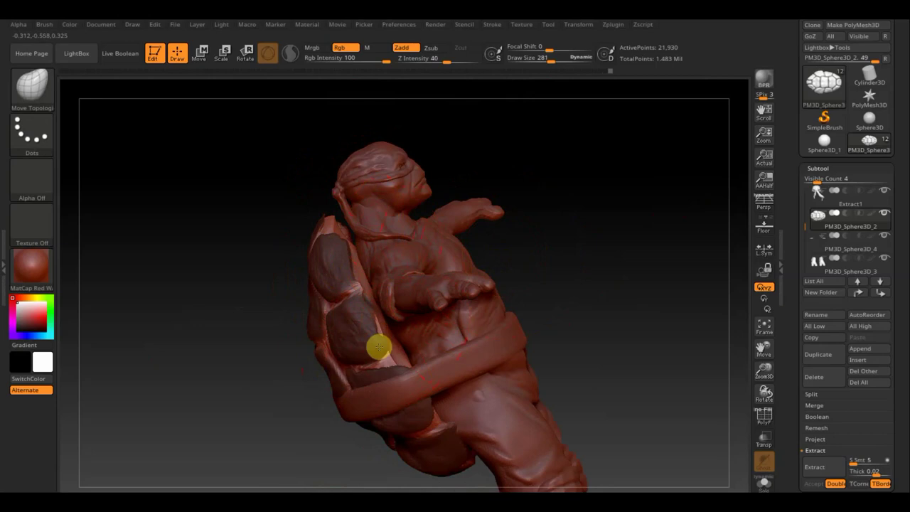
mouse_move(378, 347)
ctrl+mouse_down()
mouse_move(390, 331)
mouse_move(375, 304)
ctrl+mouse_up()
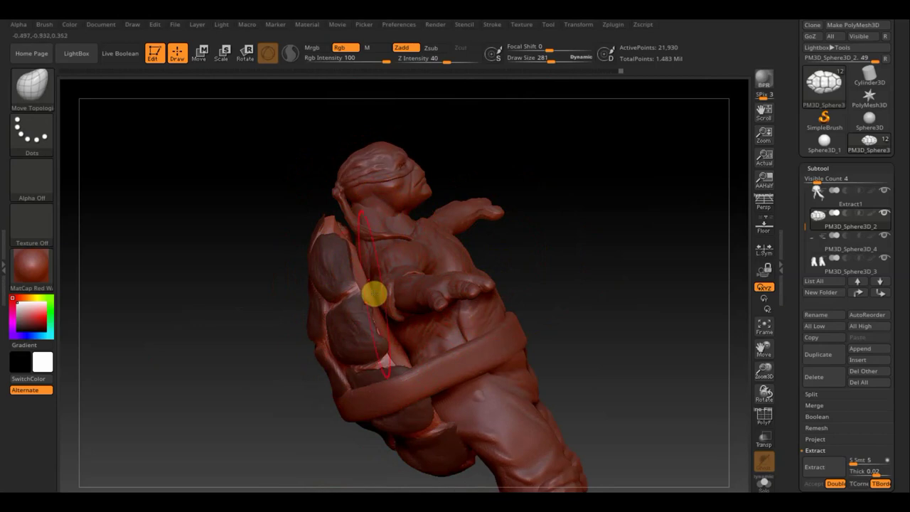
mouse_move(611, 268)
mouse_down()
mouse_move(591, 303)
mouse_move(623, 339)
mouse_move(594, 344)
mouse_move(586, 334)
mouse_up()
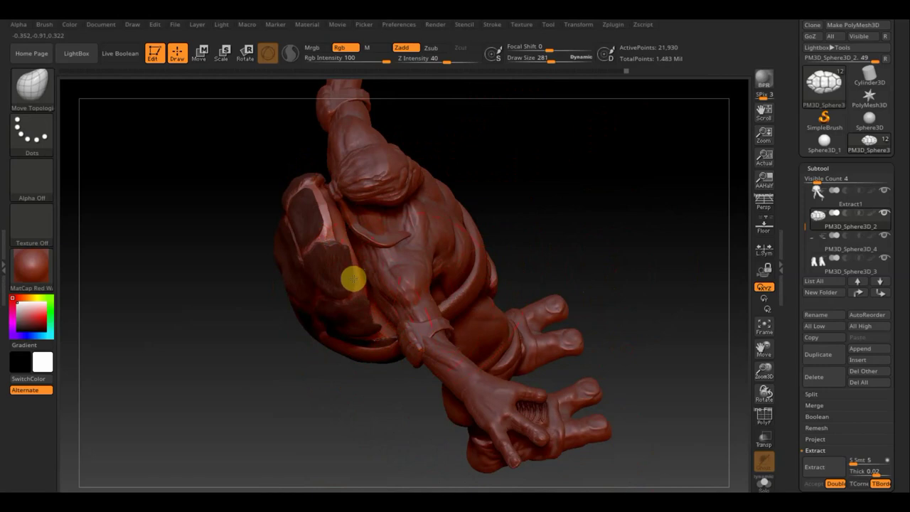
ctrl+drag(350, 277, 360, 264)
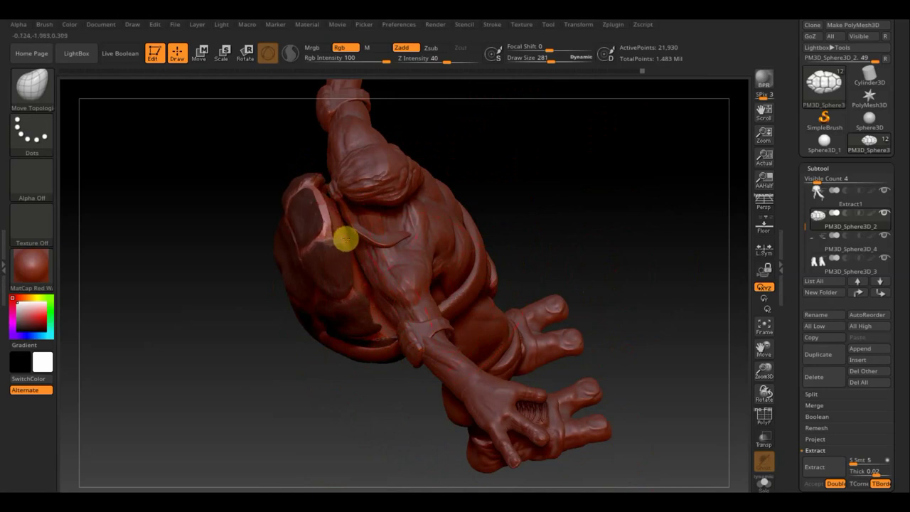
mouse_move(500, 260)
mouse_down()
mouse_move(552, 217)
mouse_move(582, 162)
mouse_up()
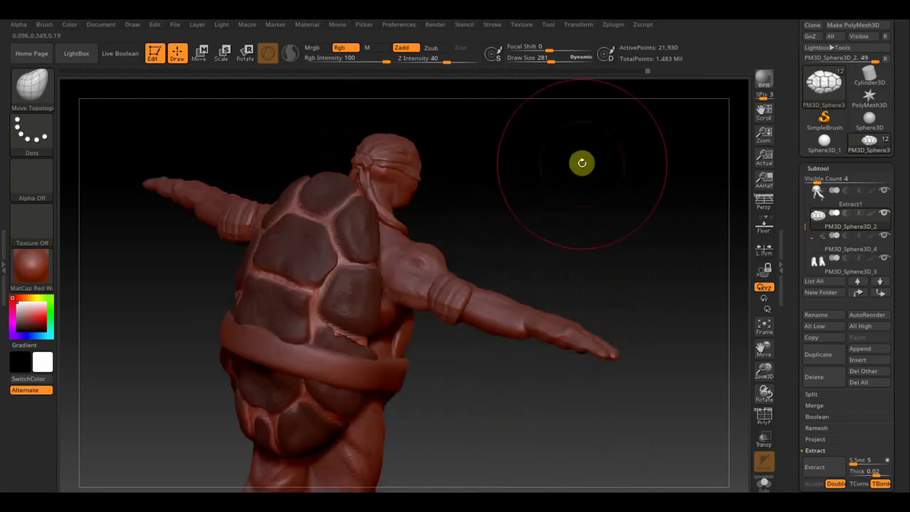
shift+drag(585, 203, 603, 309)
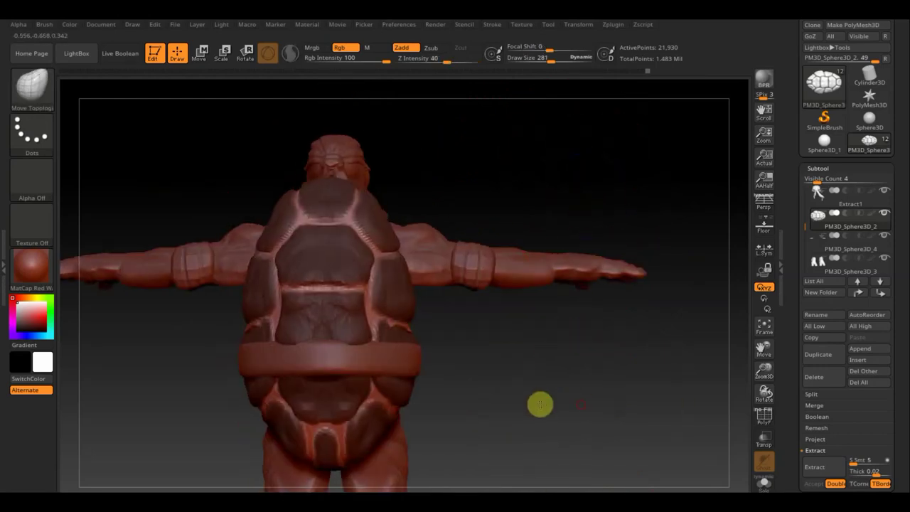
mouse_move(540, 404)
mouse_down()
mouse_move(504, 406)
mouse_move(521, 420)
mouse_up()
mouse_move(581, 333)
mouse_down()
mouse_move(585, 340)
mouse_move(545, 335)
mouse_up()
drag(321, 299, 458, 317)
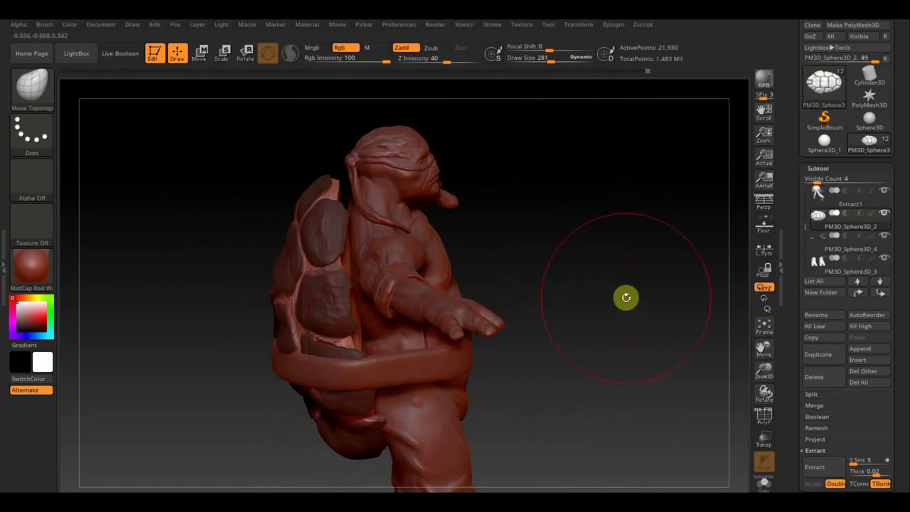
drag(625, 297, 615, 266)
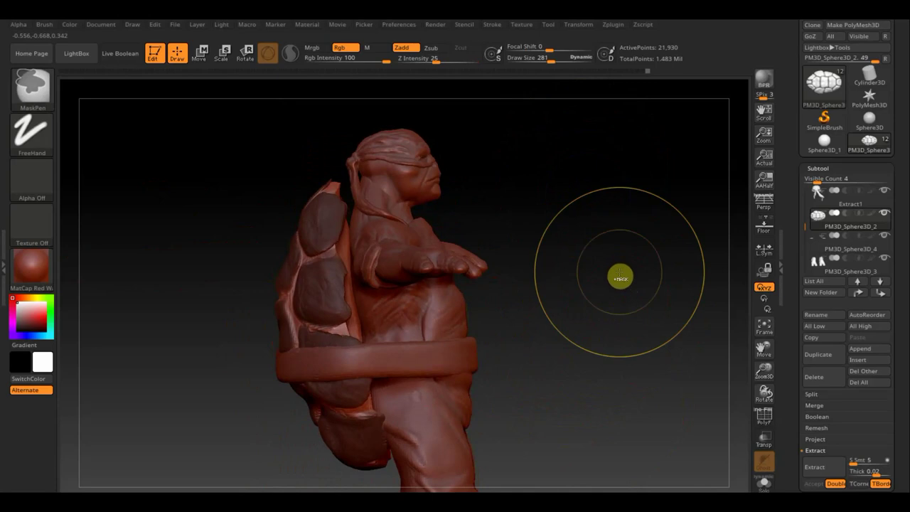
Step: Redo through the history to restore the detailed plates and reshaped upper shell plate
key(ctrl+shift+z)
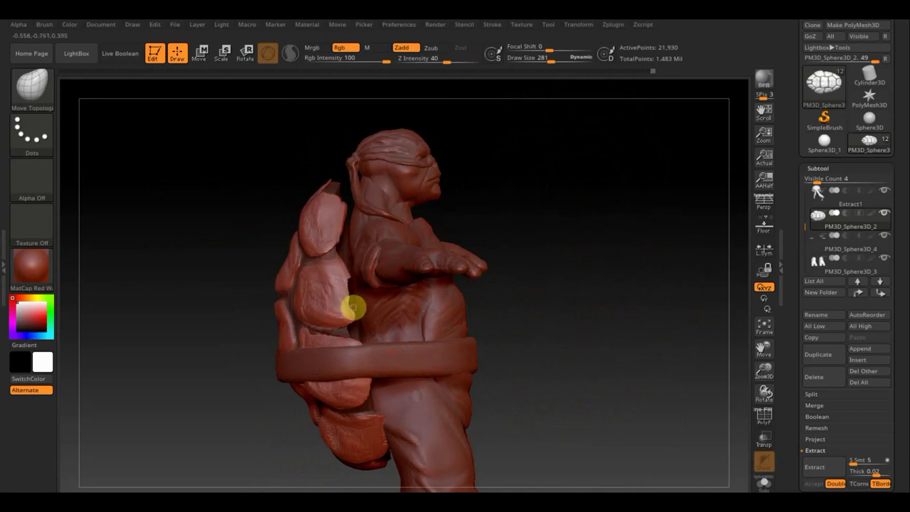
key(ctrl+shift+z)
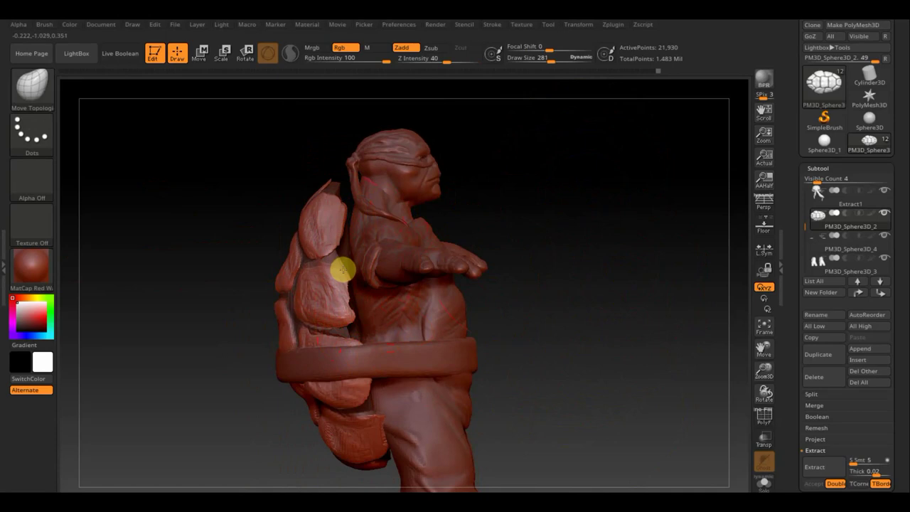
key(ctrl+shift+z)
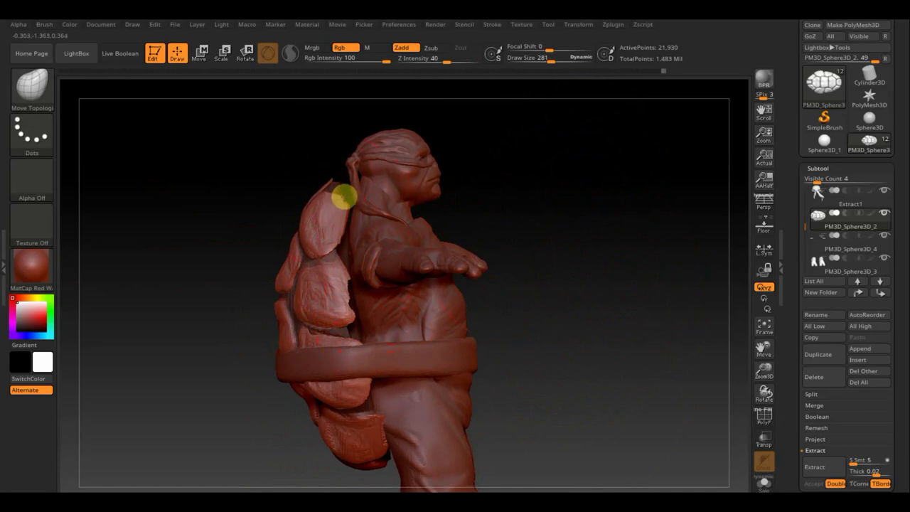
key(ctrl+shift+z)
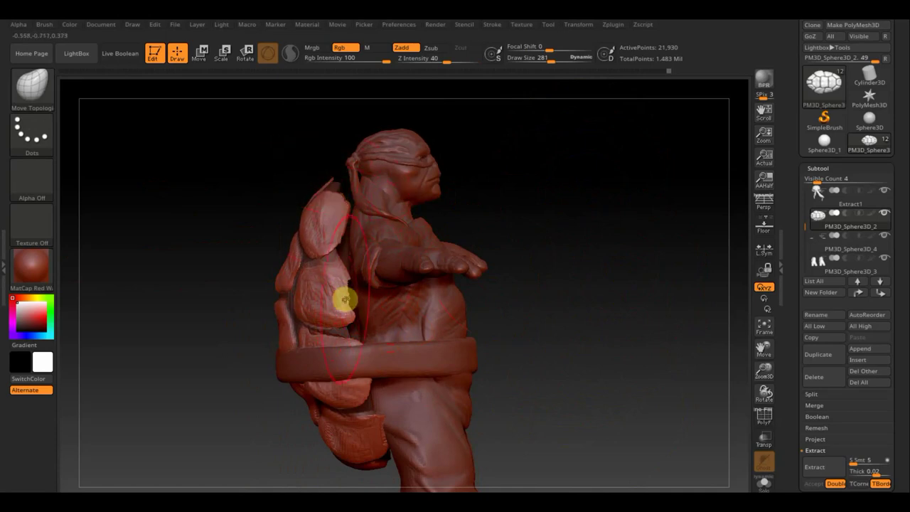
key(ctrl+shift+z)
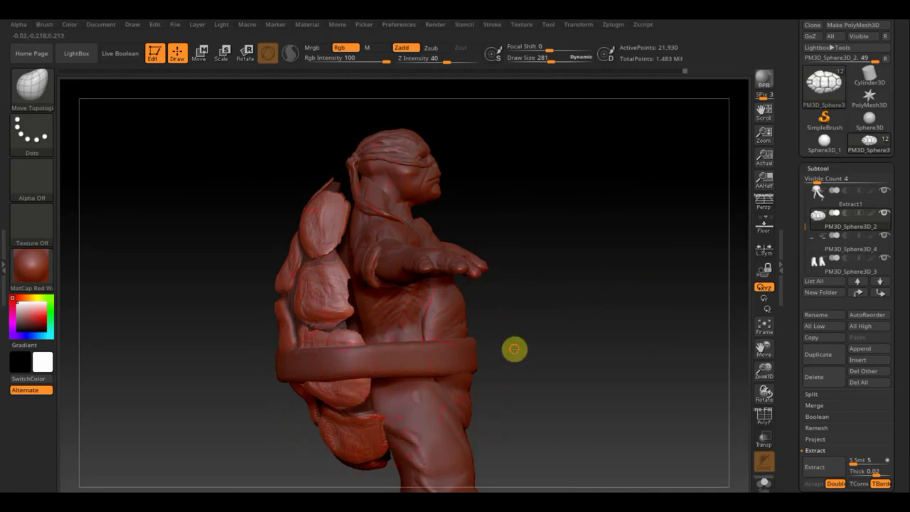
Step: Orbit the turtle around to a front view and bring up the subtool picker with N
mouse_move(514, 349)
mouse_down()
mouse_move(502, 355)
mouse_move(471, 336)
mouse_up()
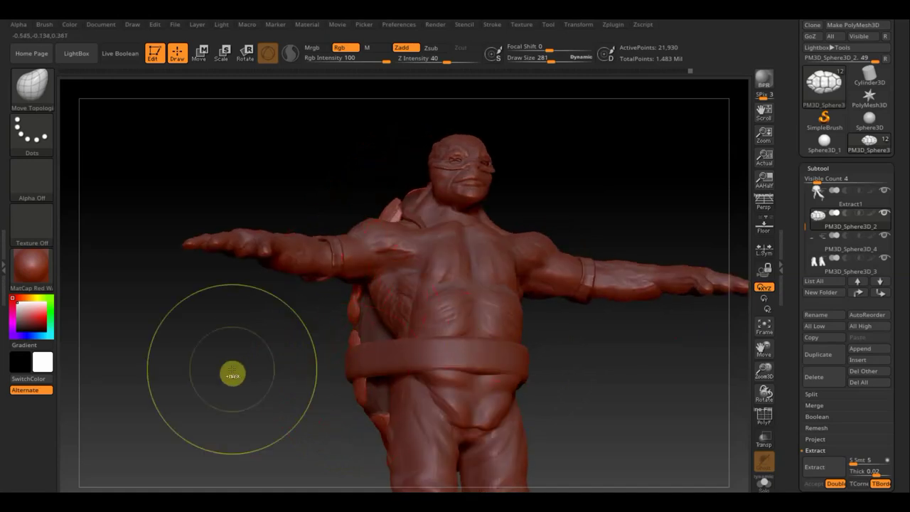
mouse_move(246, 388)
mouse_down()
mouse_move(254, 414)
mouse_move(339, 402)
mouse_move(349, 386)
mouse_move(497, 347)
mouse_move(491, 355)
mouse_up()
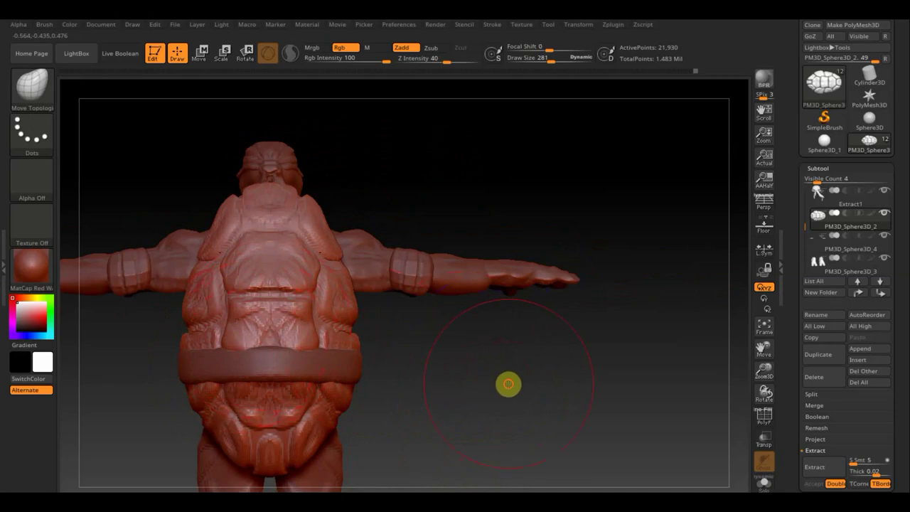
mouse_move(508, 382)
mouse_down()
mouse_move(436, 382)
mouse_move(609, 362)
mouse_move(583, 371)
mouse_move(603, 372)
mouse_move(589, 384)
mouse_move(554, 370)
mouse_move(554, 354)
mouse_up()
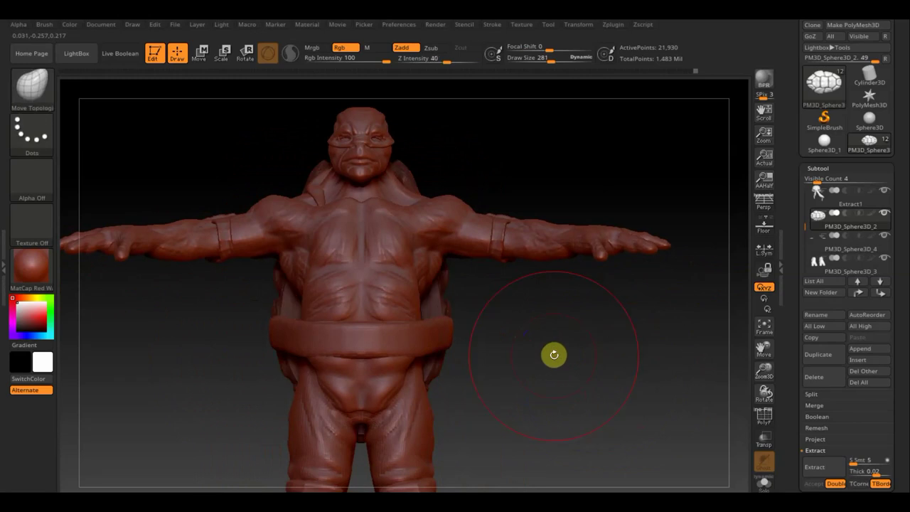
mouse_move(576, 390)
mouse_down()
mouse_move(676, 380)
mouse_move(567, 376)
mouse_up()
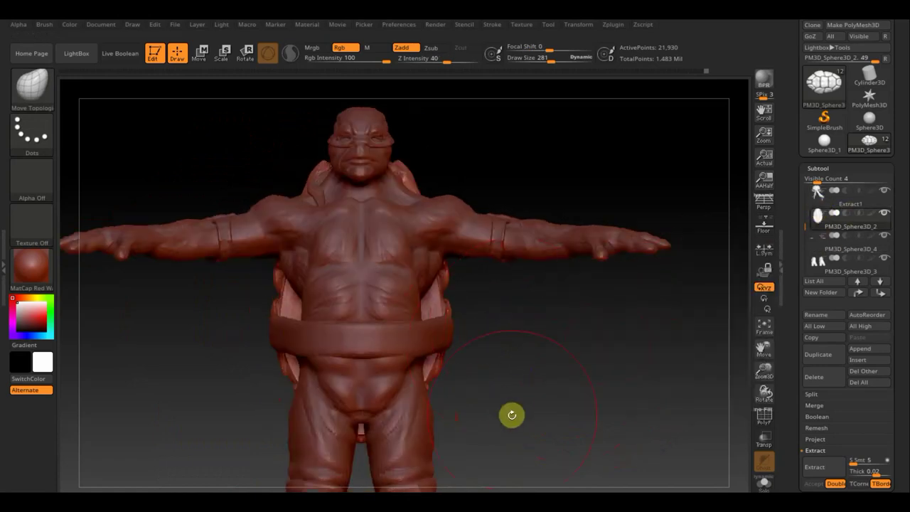
key(n)
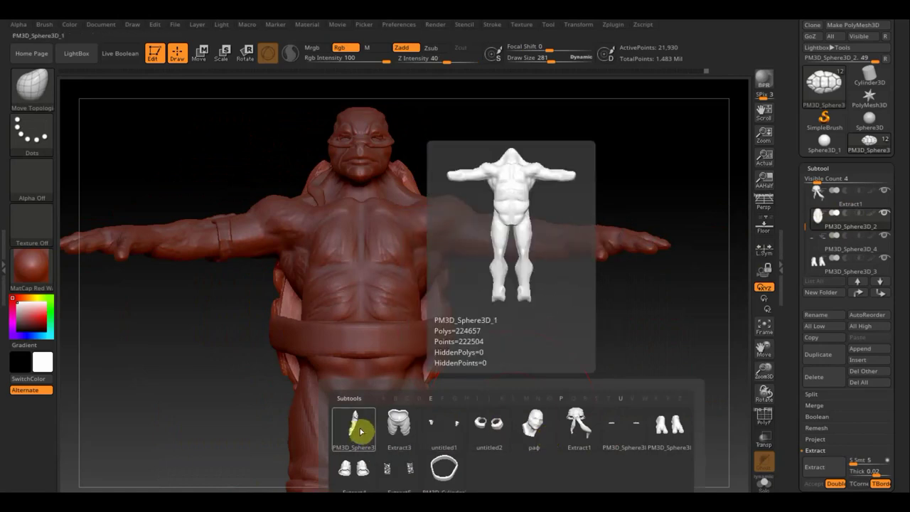
Step: Activate PM3D_Sphere3D_1 and, at Draw Size 45, mask both pectorals and the sternum
click(361, 431)
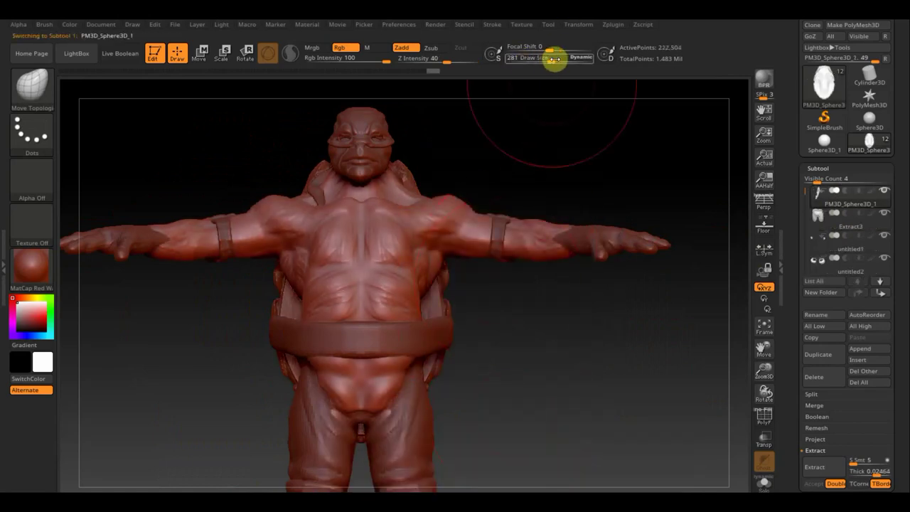
drag(553, 59, 528, 62)
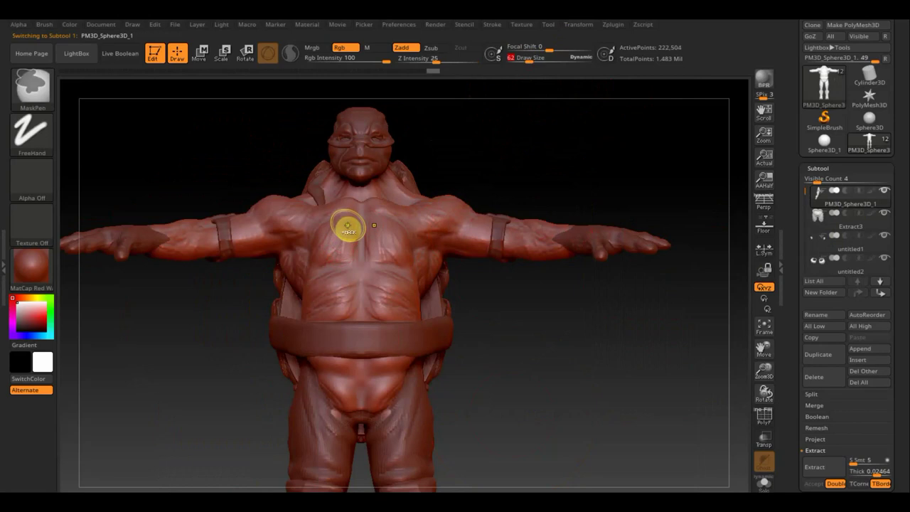
mouse_move(354, 217)
ctrl+mouse_down()
mouse_move(326, 244)
mouse_move(339, 250)
mouse_move(339, 240)
ctrl+mouse_up()
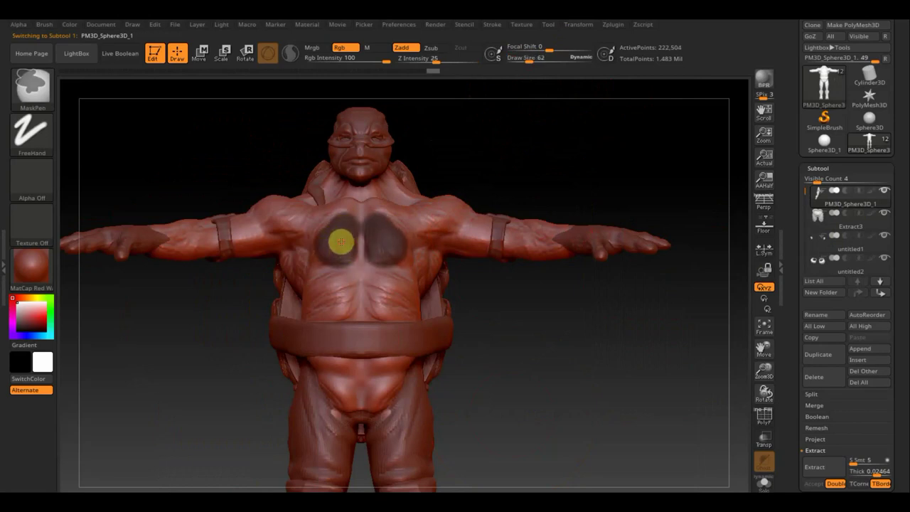
drag(528, 62, 524, 61)
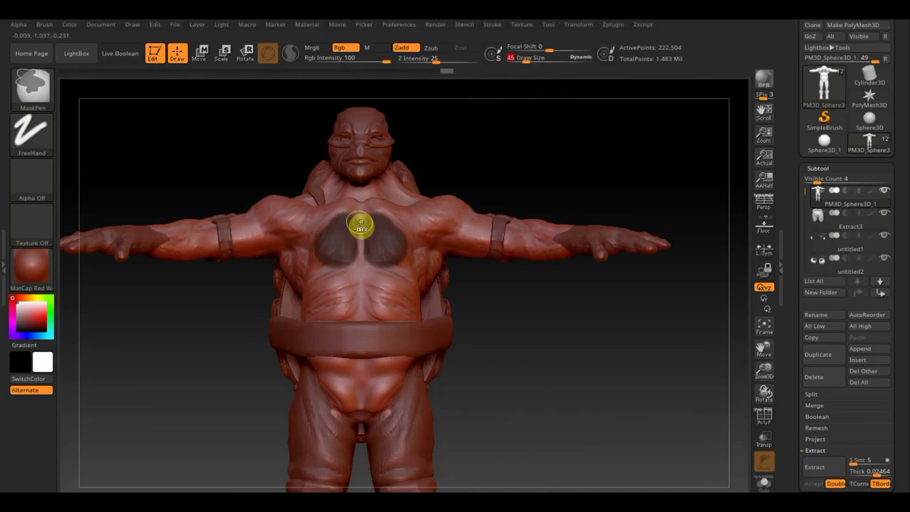
mouse_move(354, 233)
ctrl+mouse_down()
mouse_move(349, 220)
mouse_move(349, 264)
mouse_move(369, 266)
ctrl+mouse_up()
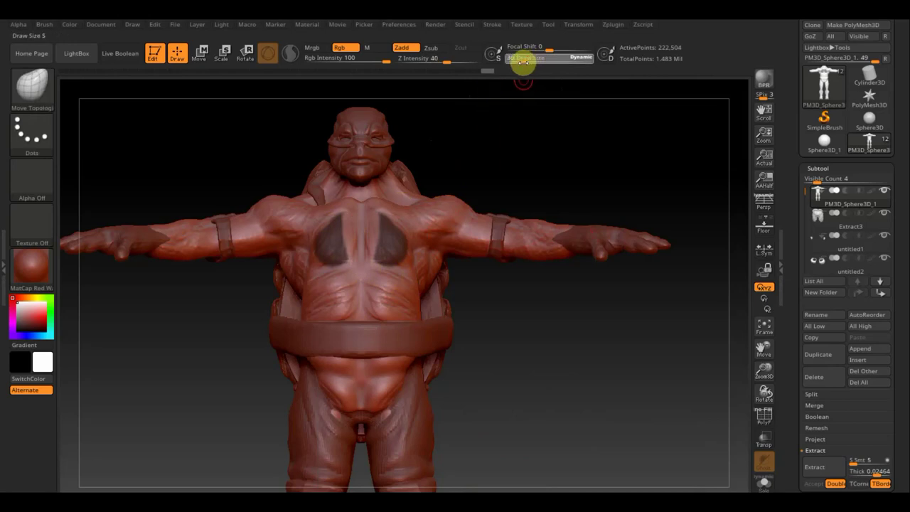
text(21)
key(ctrl)
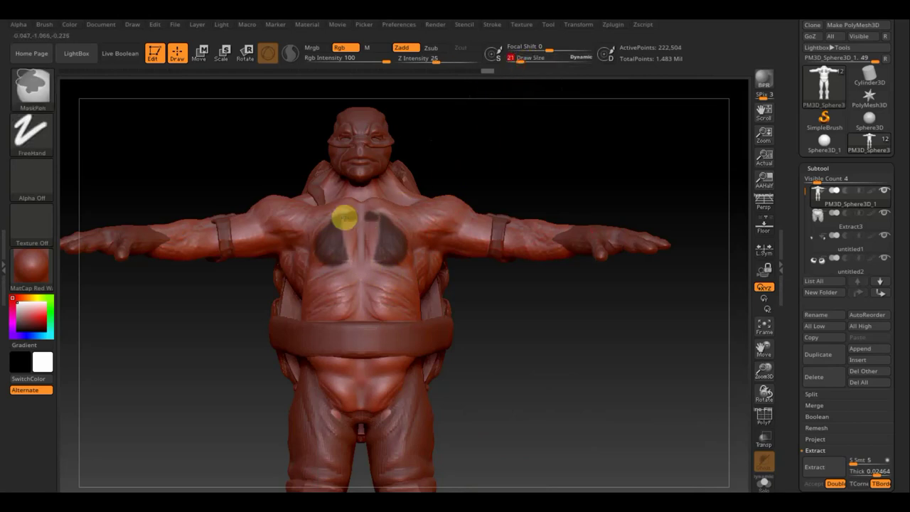
mouse_move(353, 258)
ctrl+mouse_down()
mouse_move(338, 263)
mouse_move(343, 250)
ctrl+mouse_up()
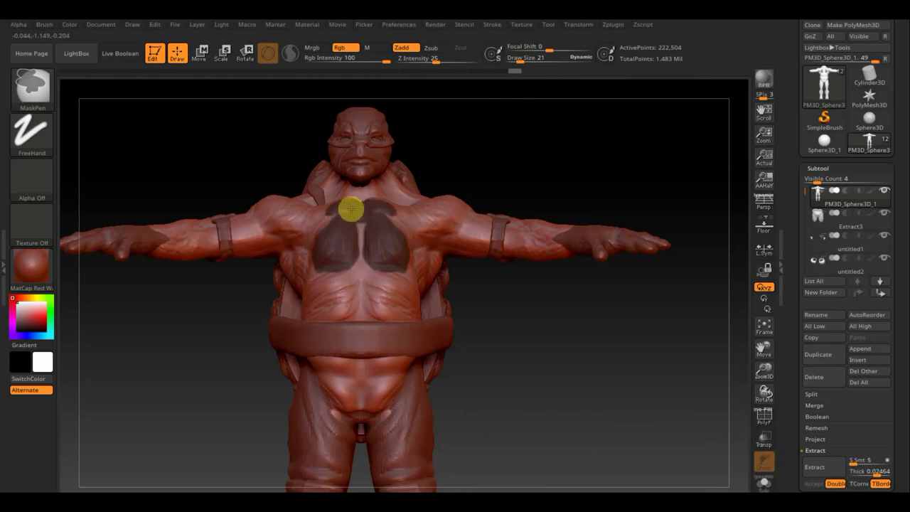
drag(353, 214, 356, 227)
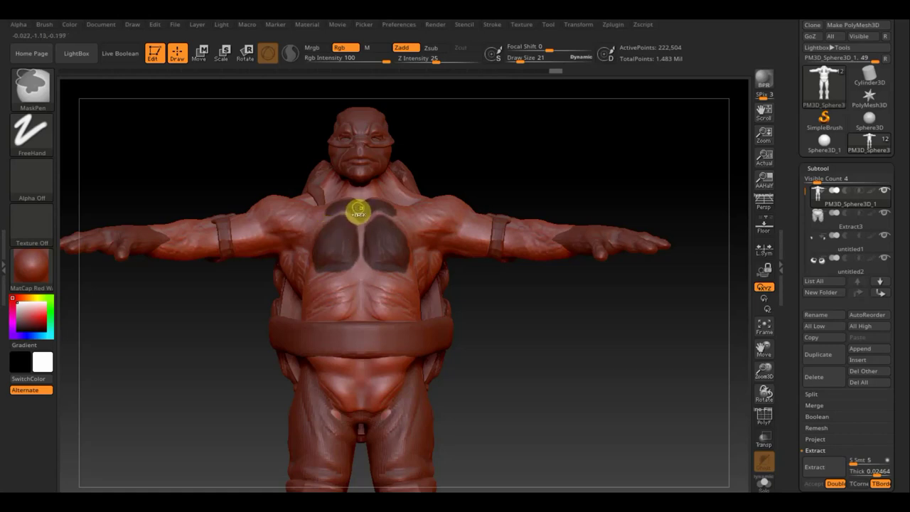
drag(357, 213, 353, 238)
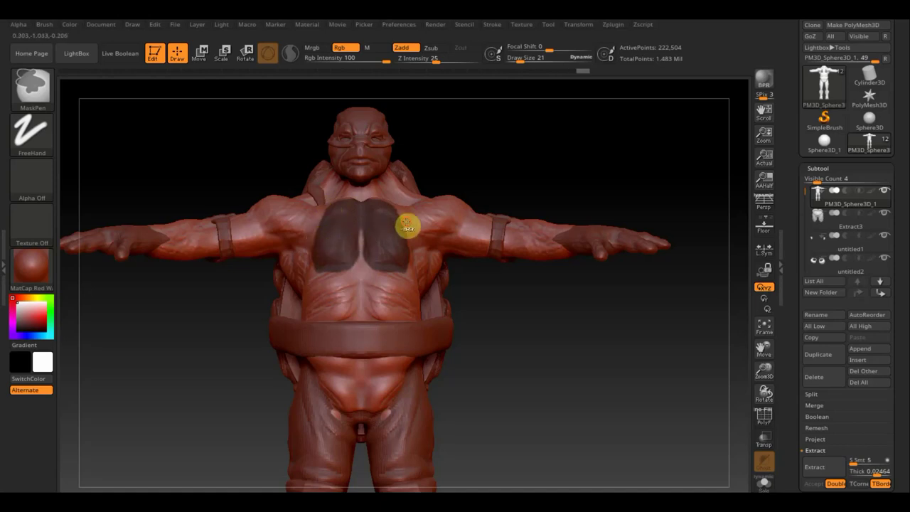
Step: Mask the upper and lower abdomen plates and the belly area below the belt
key(ctrl)
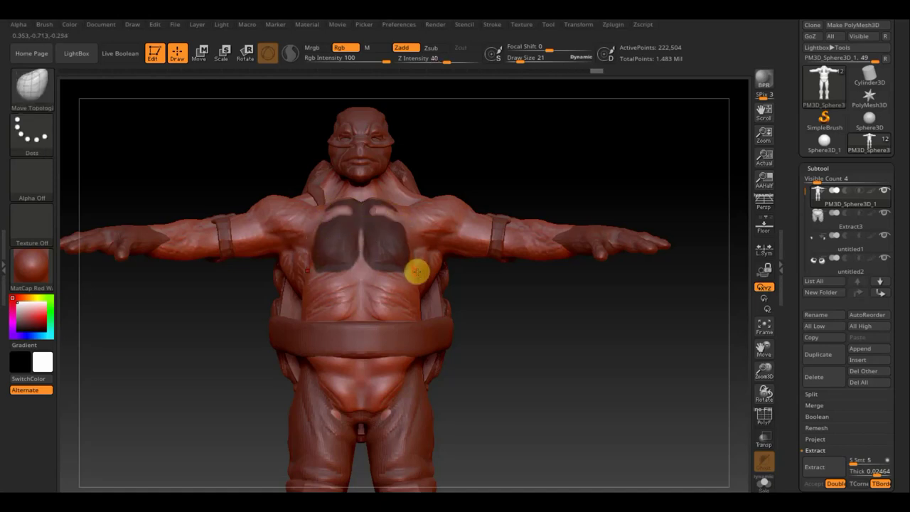
key(ctrl)
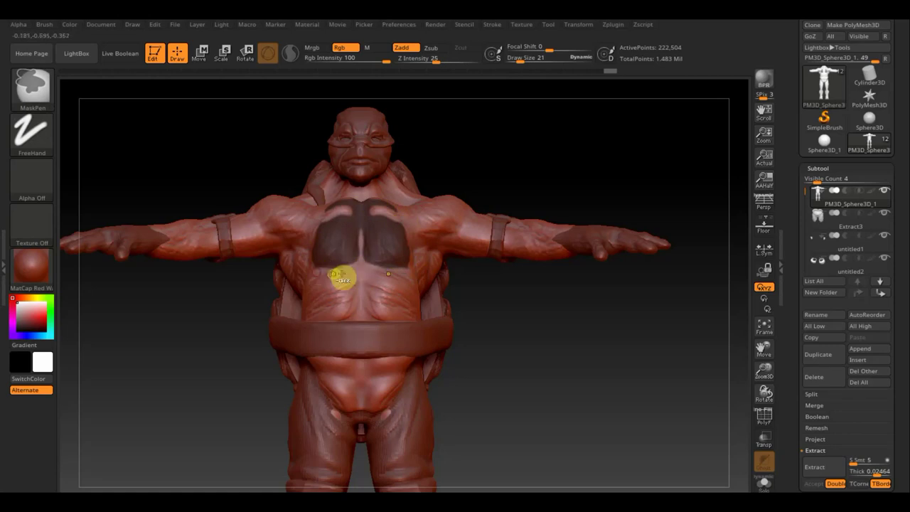
mouse_move(353, 273)
ctrl+mouse_down()
mouse_move(323, 279)
mouse_move(309, 306)
mouse_move(331, 315)
mouse_move(346, 285)
ctrl+mouse_up()
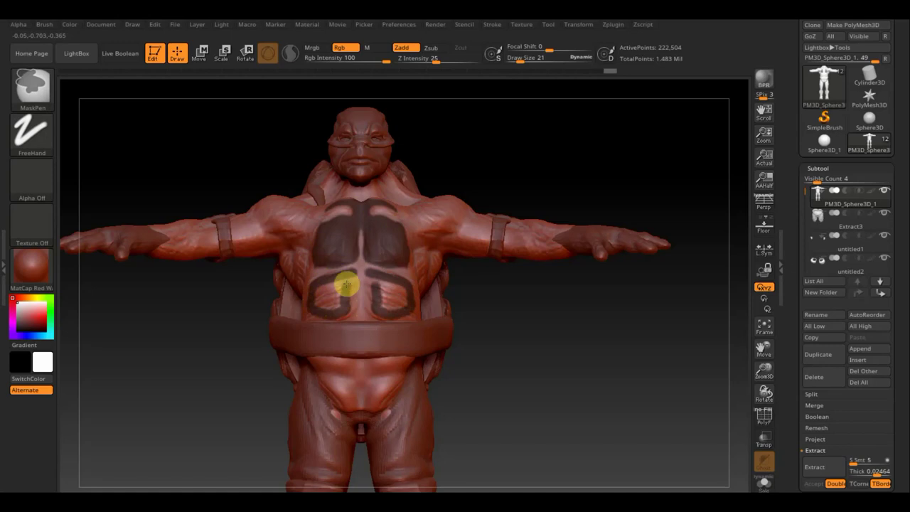
drag(518, 55, 523, 59)
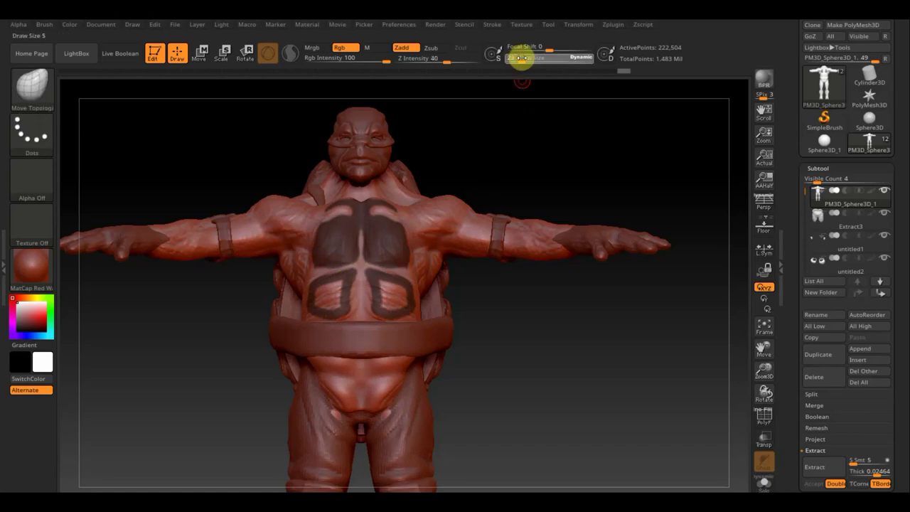
key(ctrl)
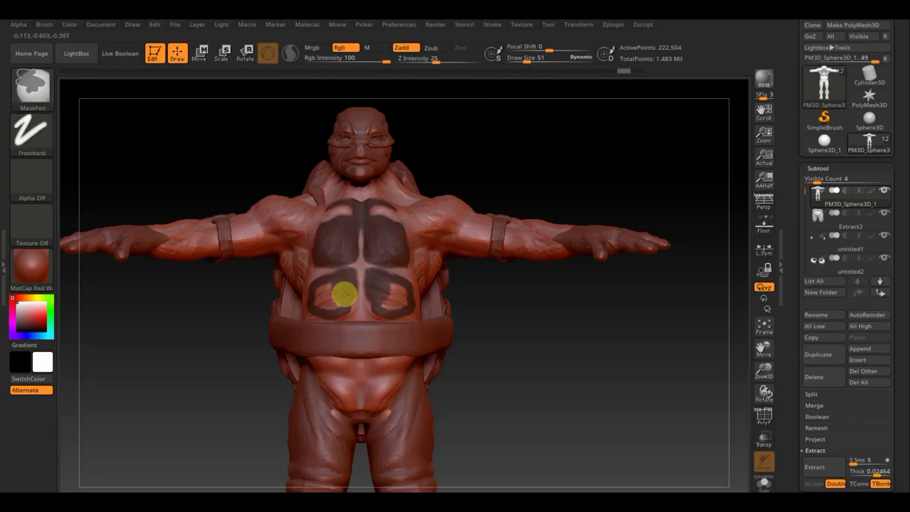
mouse_move(338, 301)
ctrl+mouse_down()
mouse_move(319, 301)
mouse_move(340, 287)
ctrl+mouse_up()
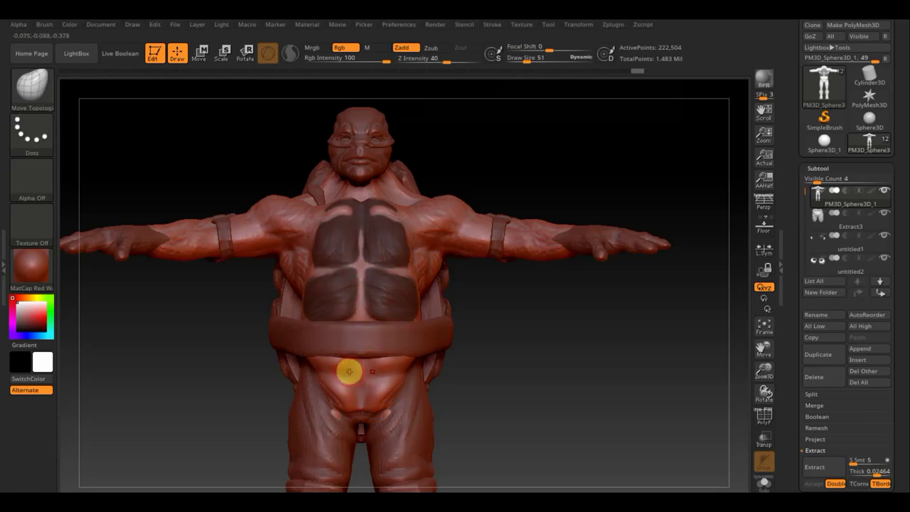
key(ctrl)
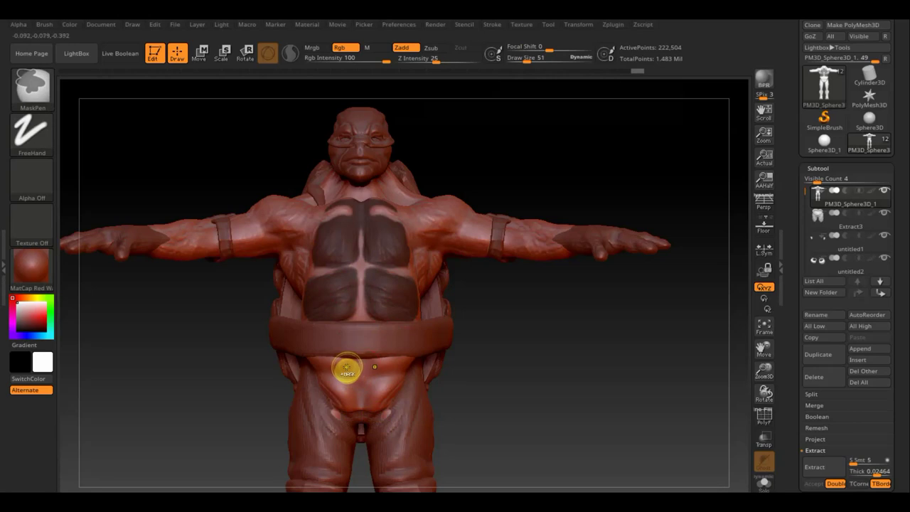
ctrl+drag(346, 371, 324, 363)
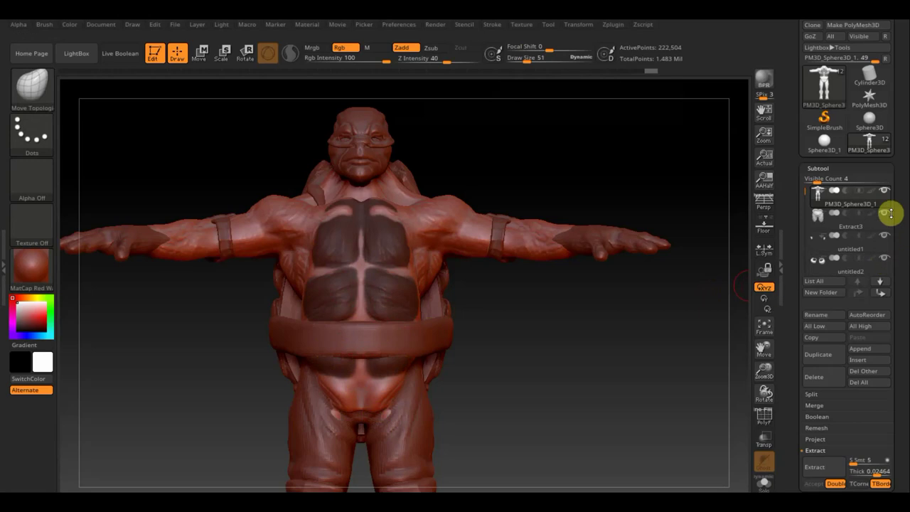
Step: Hide the shell, mask the two lower-belly plates, and invert the mask to free the plates
click(884, 192)
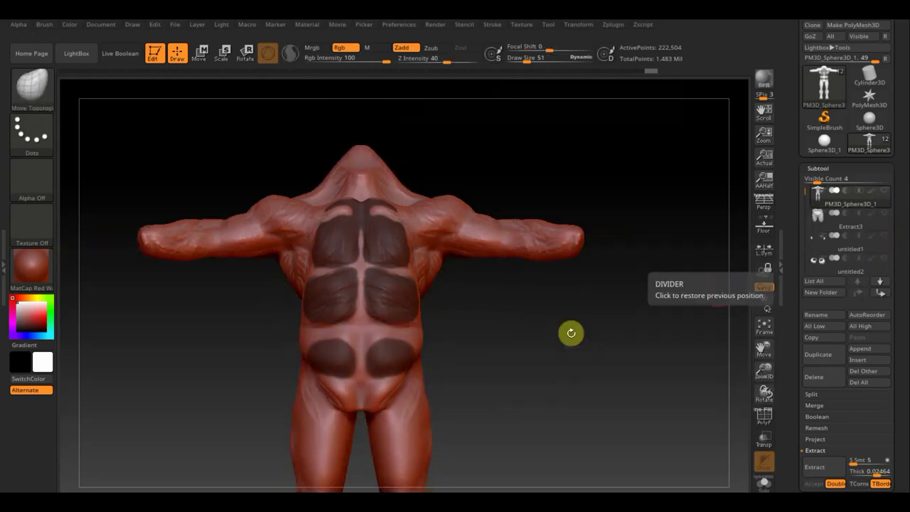
key(ctrl)
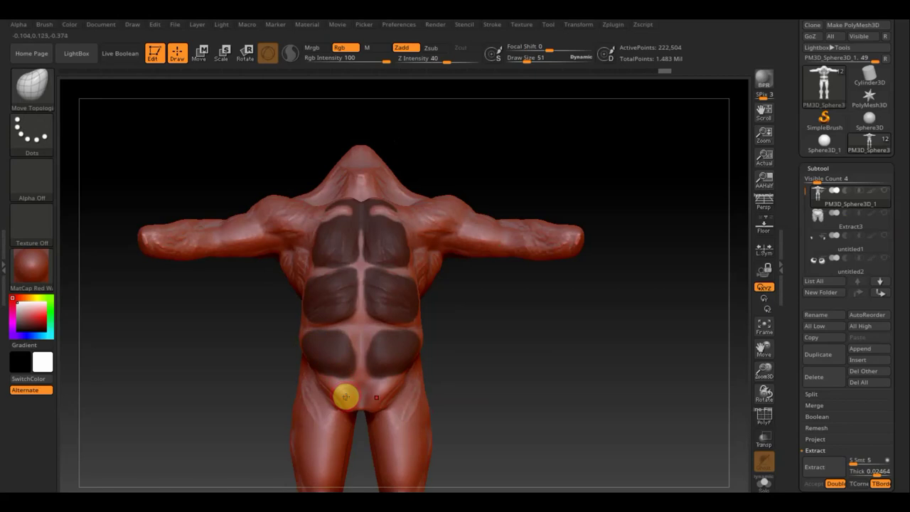
ctrl+drag(347, 403, 337, 394)
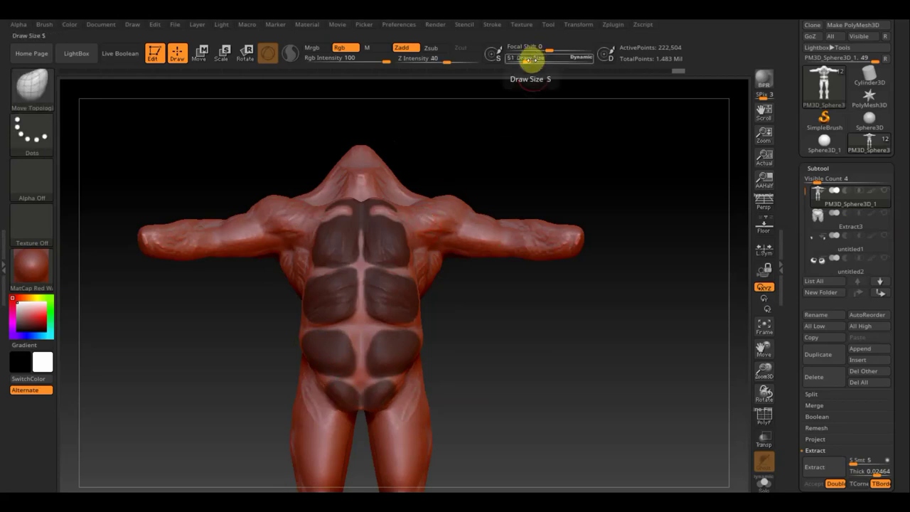
drag(533, 60, 528, 61)
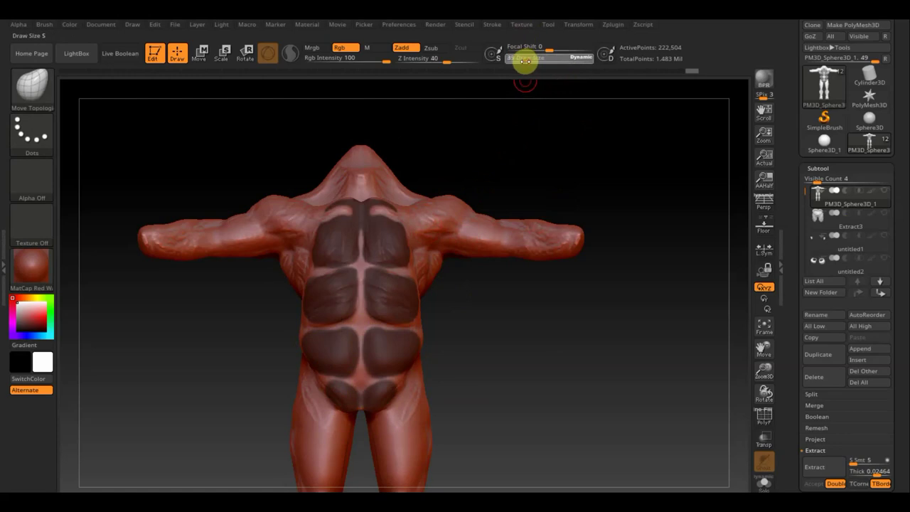
key(ctrl)
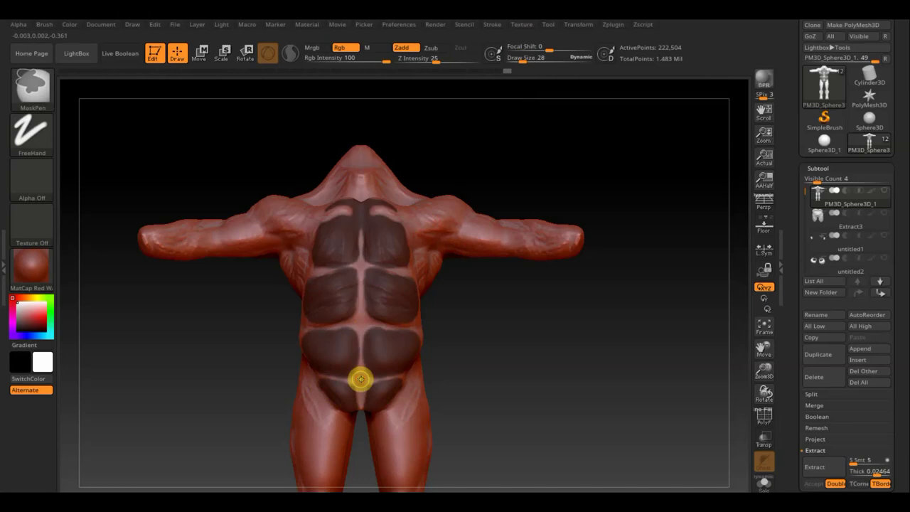
key(ctrl)
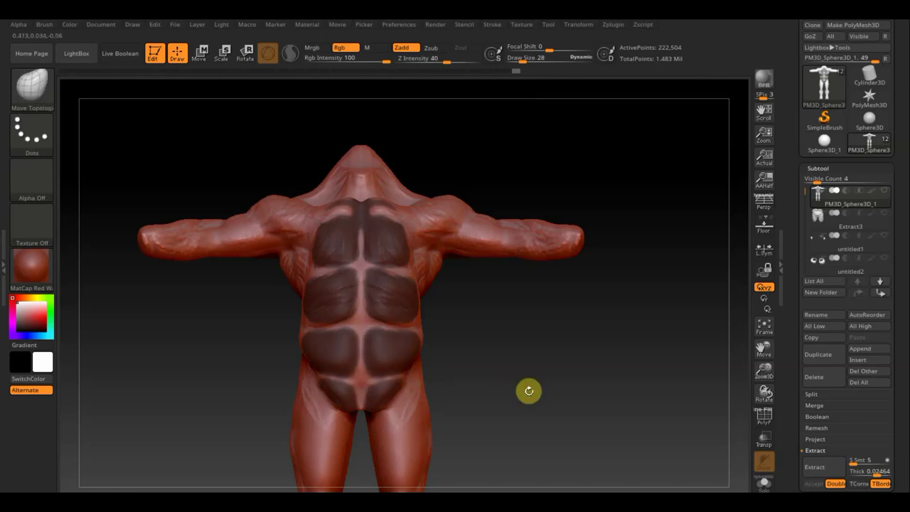
ctrl+click(528, 390)
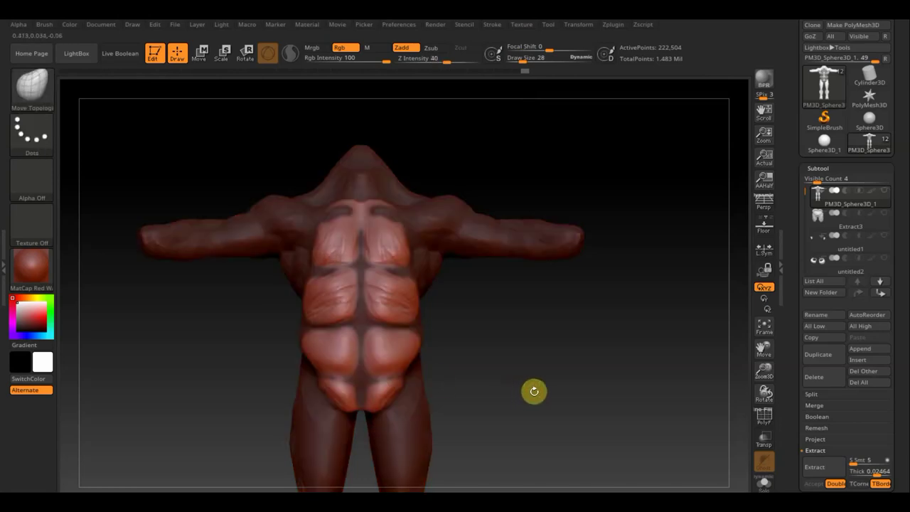
Step: Check the mask from several angles, re-mask the plates, and size the Smooth brush to 140
mouse_move(619, 382)
mouse_down()
mouse_move(663, 384)
mouse_move(550, 384)
mouse_up()
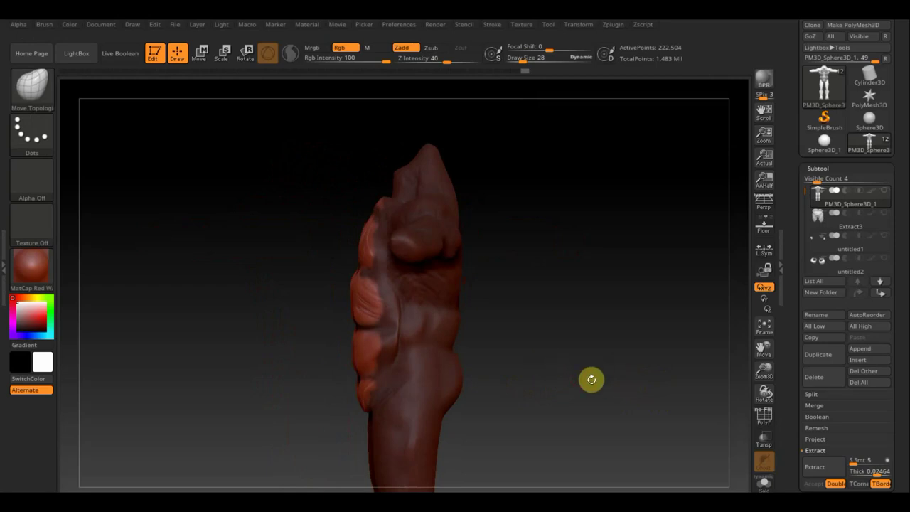
mouse_move(591, 378)
mouse_down()
mouse_move(630, 384)
mouse_move(599, 395)
mouse_move(689, 393)
mouse_move(644, 390)
mouse_up()
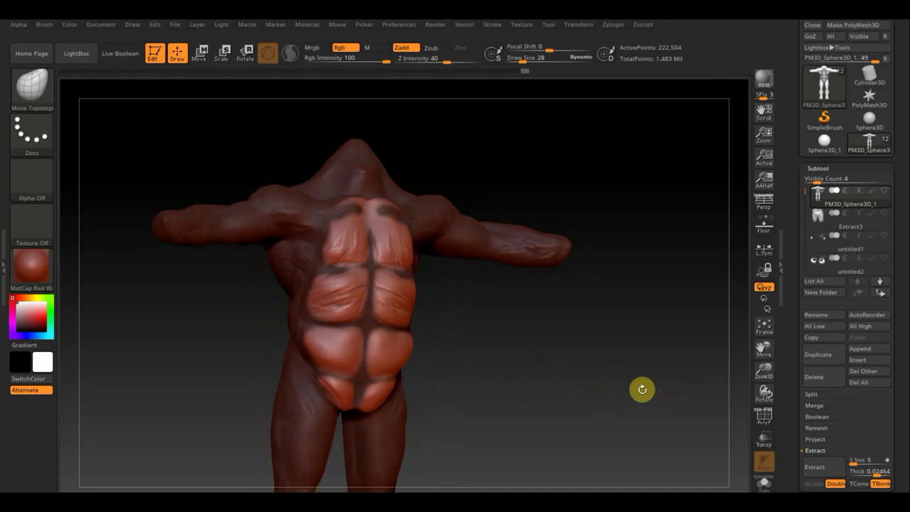
key(ctrl+z)
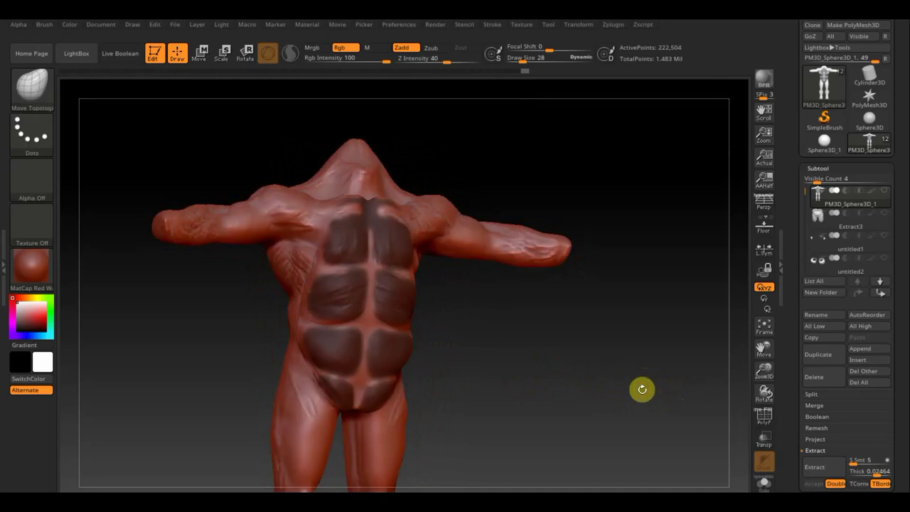
shift+drag(643, 388, 639, 394)
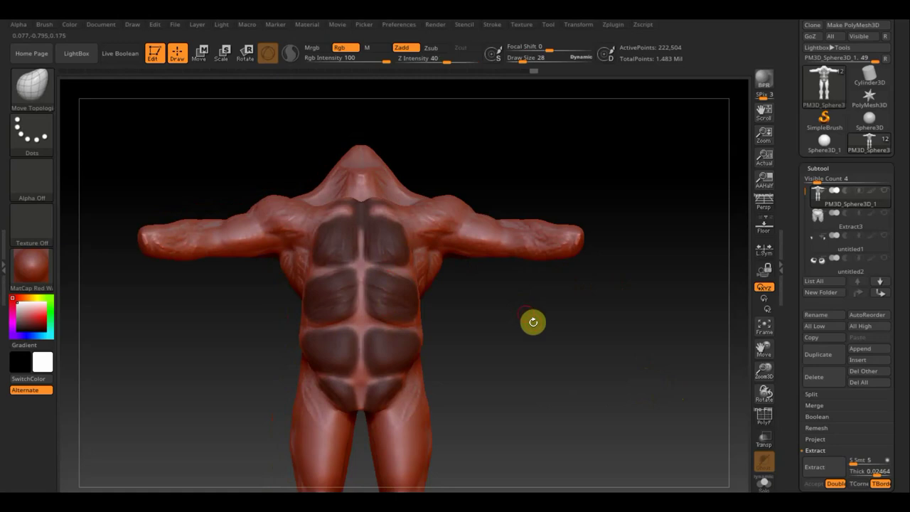
mouse_move(533, 321)
mouse_down()
mouse_move(518, 333)
mouse_move(519, 311)
mouse_up()
drag(524, 58, 533, 62)
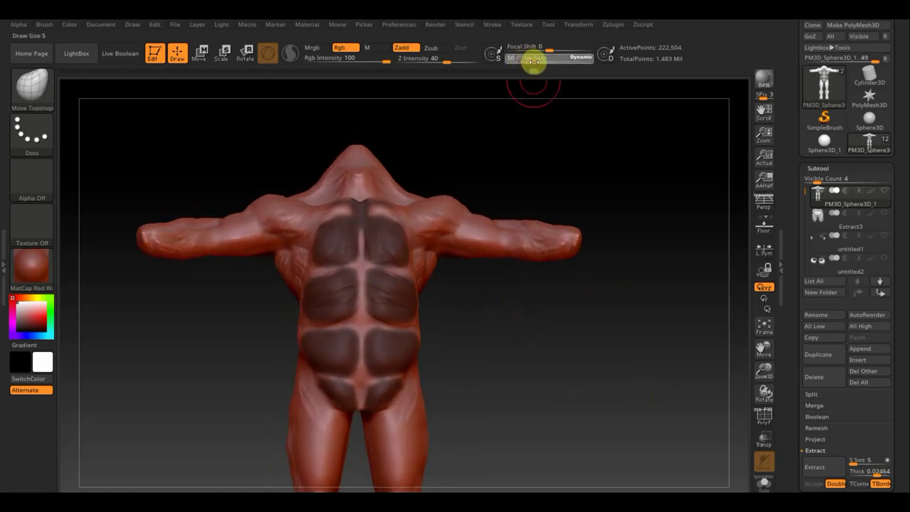
key(shift)
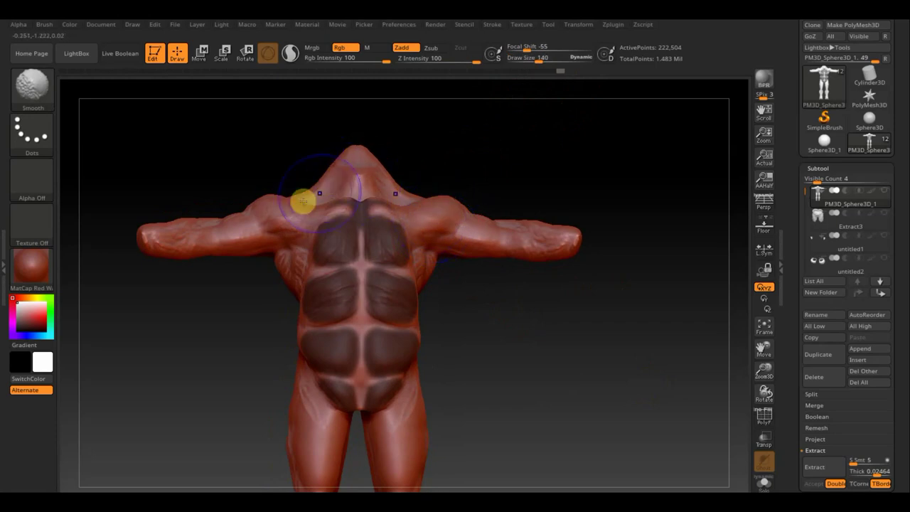
Step: Smooth the shoulders, arm and lower-back notch around the masked plates, and open the brush palette
mouse_move(303, 202)
shift+mouse_down()
mouse_move(186, 223)
mouse_move(158, 239)
mouse_move(275, 250)
mouse_move(287, 262)
mouse_move(311, 375)
mouse_move(296, 483)
shift+mouse_up()
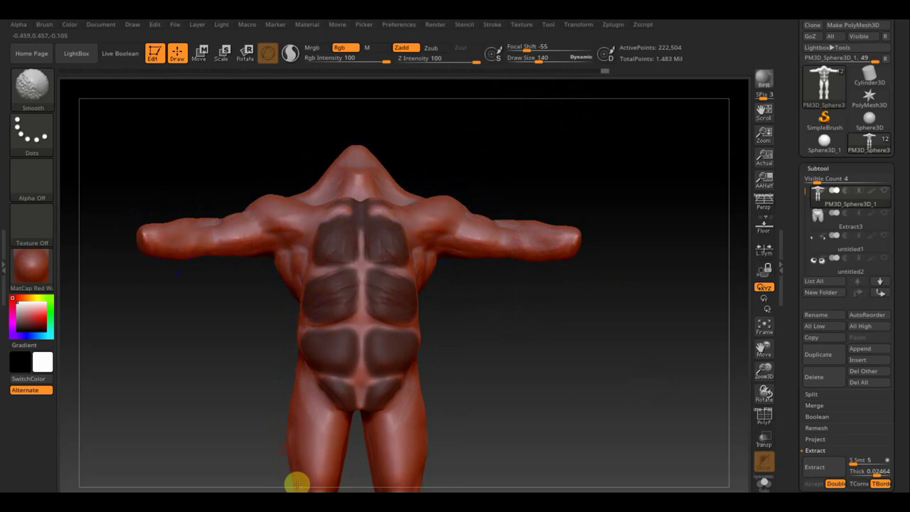
drag(522, 320, 473, 314)
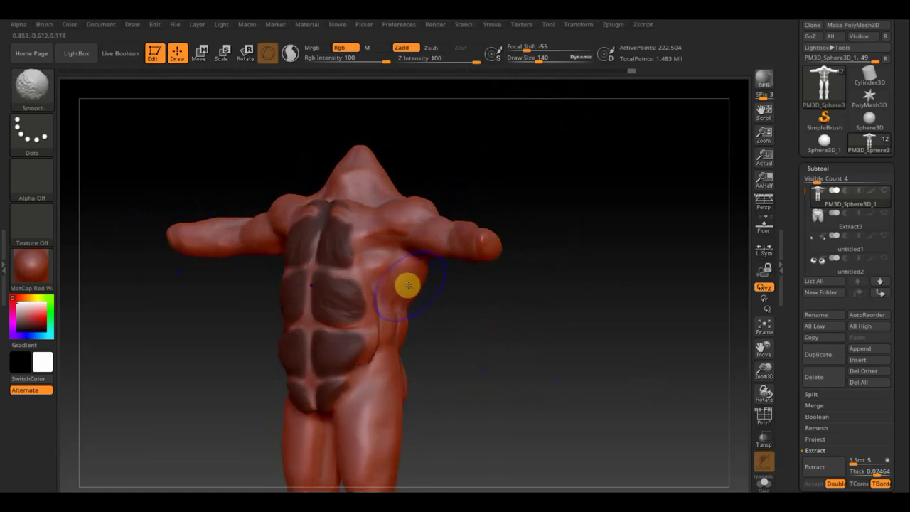
mouse_move(505, 363)
mouse_down()
mouse_move(454, 348)
mouse_move(443, 320)
mouse_move(457, 239)
mouse_move(391, 226)
mouse_move(371, 207)
mouse_move(401, 207)
mouse_move(282, 229)
mouse_move(479, 183)
mouse_move(471, 259)
mouse_up()
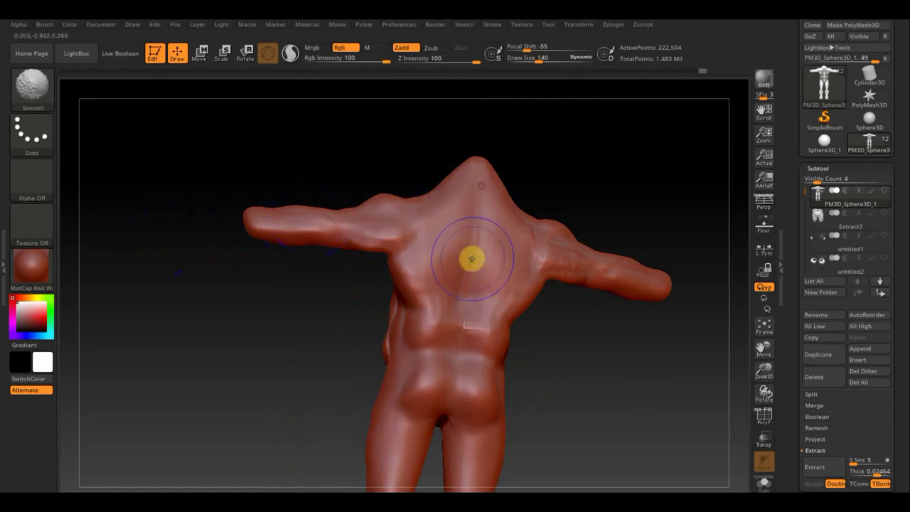
shift+drag(448, 337, 488, 324)
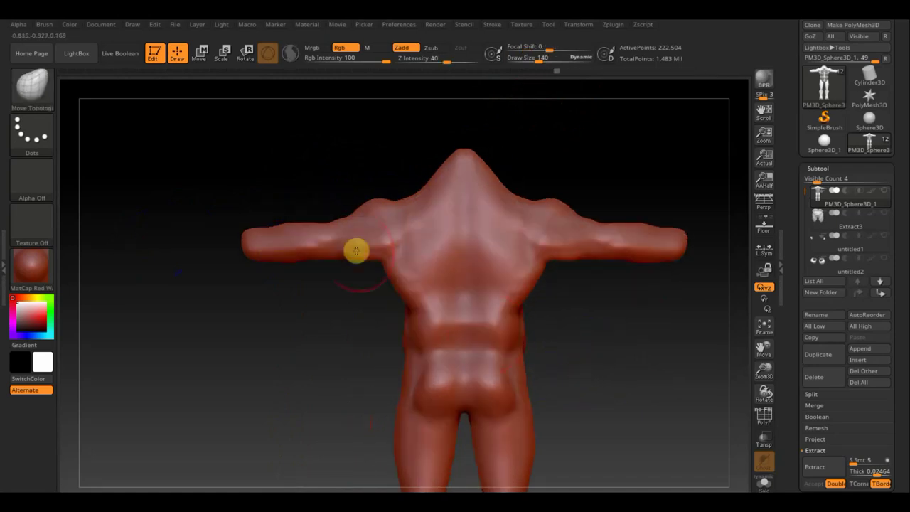
click(49, 81)
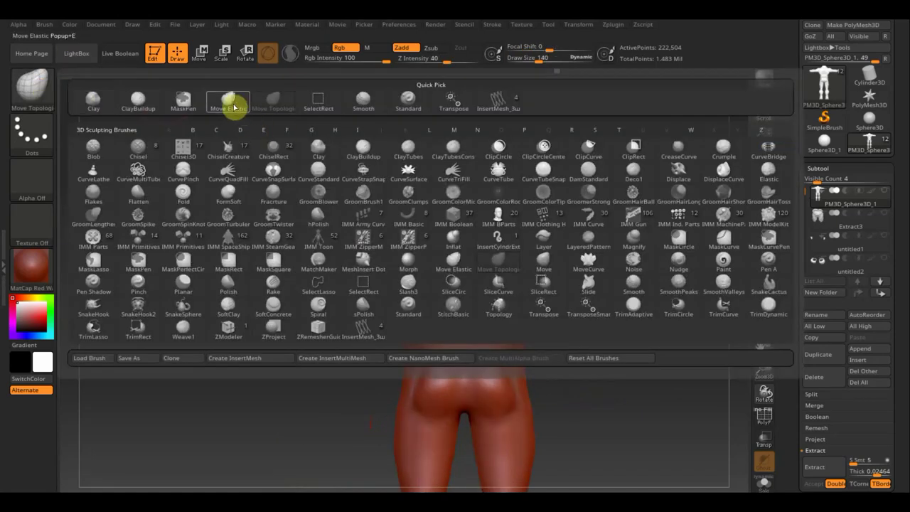
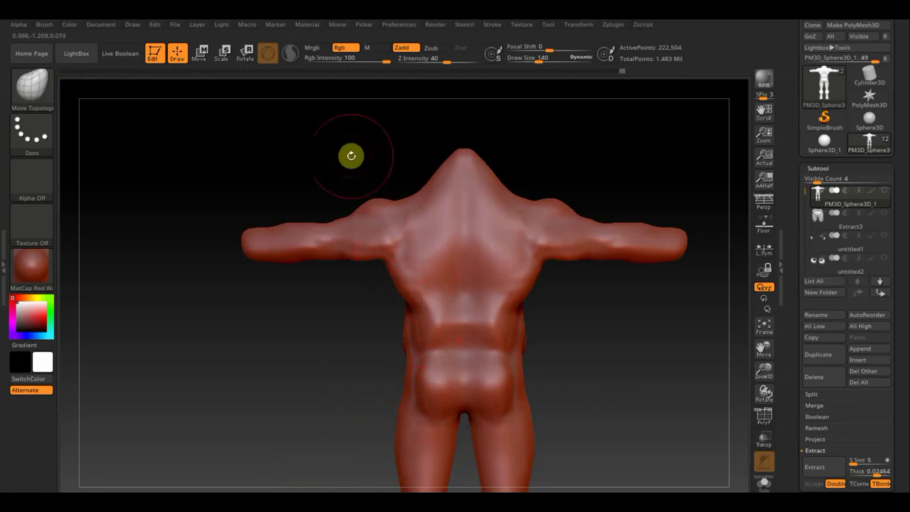
Step: Invert the mask to expose the chest plates, set brush size 77, and smooth the upper chest
mouse_move(349, 155)
mouse_down()
mouse_move(452, 163)
mouse_move(497, 178)
mouse_move(625, 376)
mouse_move(605, 374)
mouse_move(613, 386)
mouse_up()
ctrl+click(625, 375)
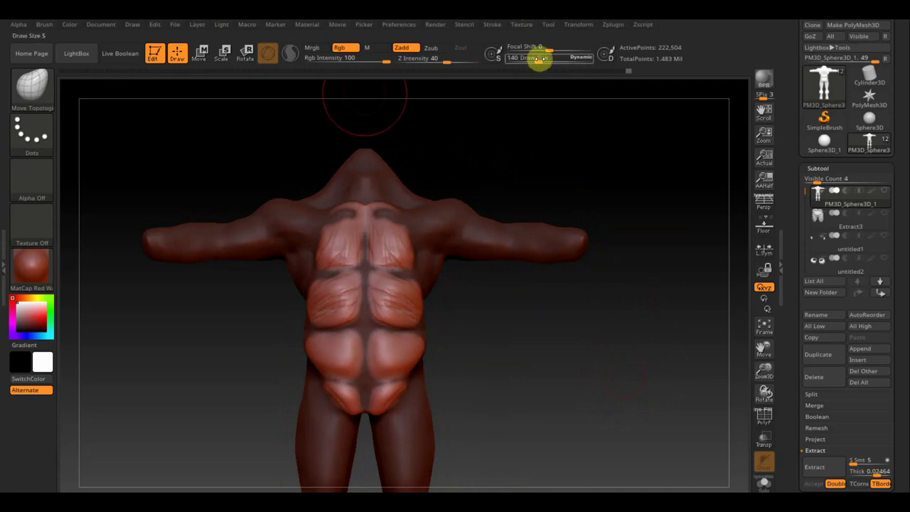
drag(538, 58, 530, 58)
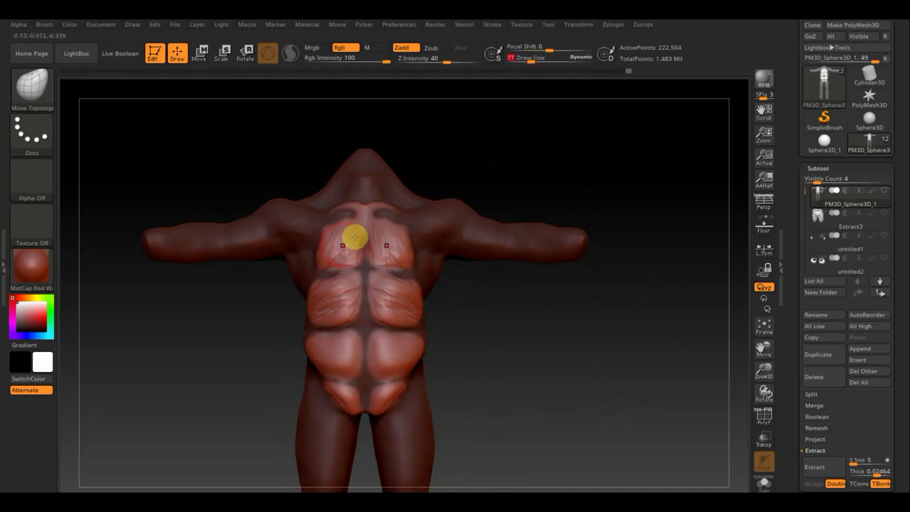
mouse_move(337, 246)
shift+mouse_down()
mouse_move(383, 232)
mouse_move(329, 315)
mouse_move(349, 292)
mouse_move(380, 361)
mouse_move(362, 389)
shift+mouse_up()
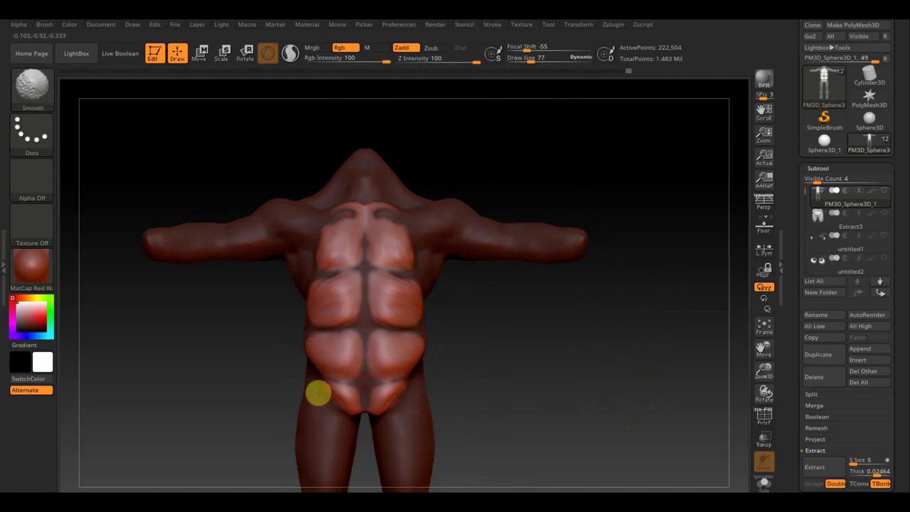
Step: Switch to the ClayBuildup brush at draw size 77
click(37, 91)
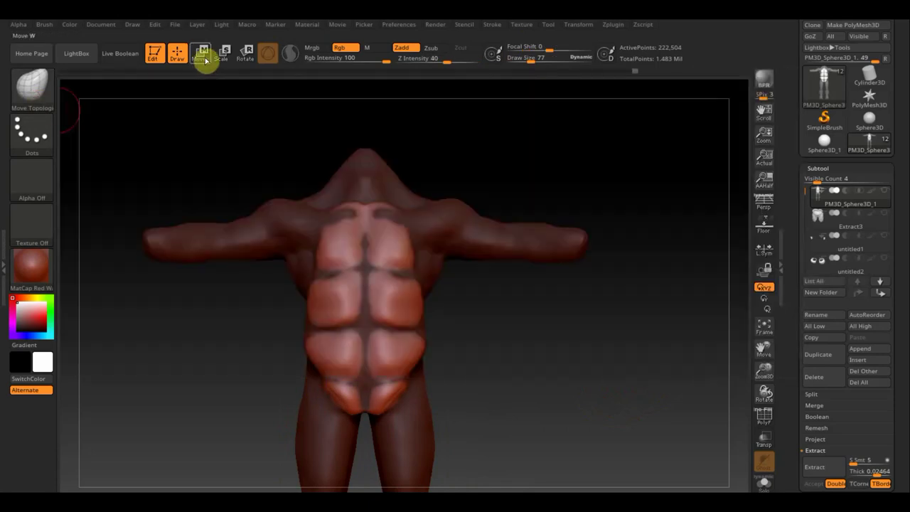
click(59, 85)
click(137, 103)
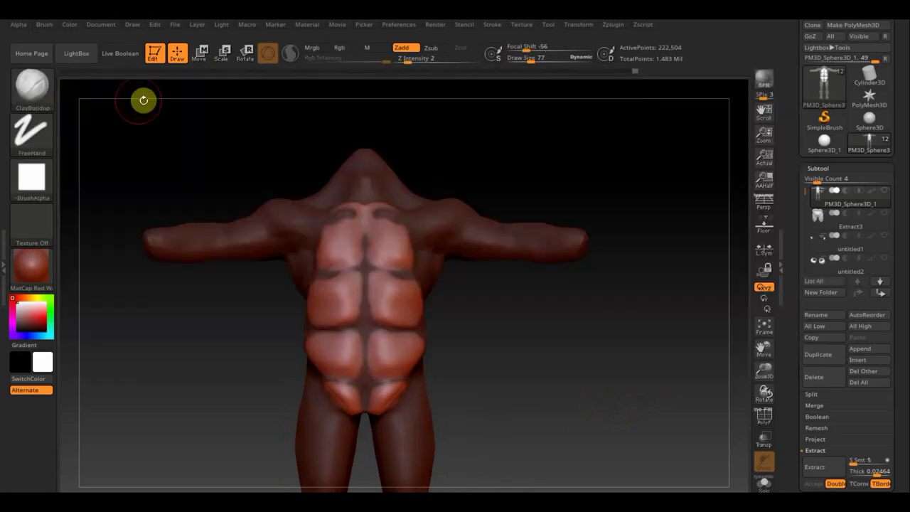
drag(531, 61, 517, 68)
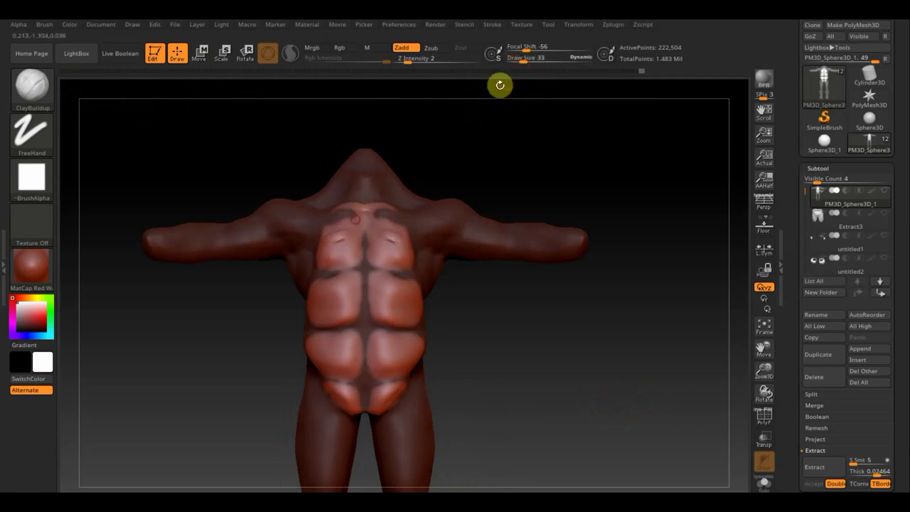
click(526, 61)
drag(531, 62, 530, 62)
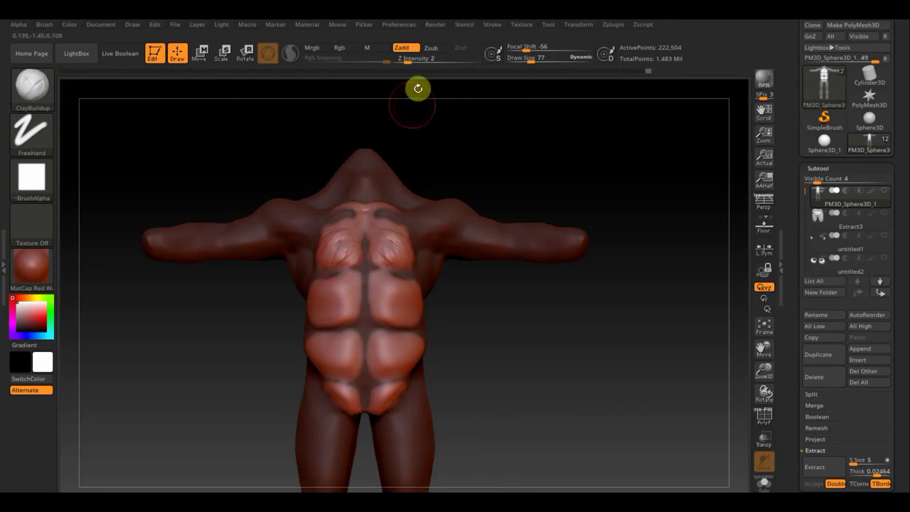
Step: Build up clay on both pectoral plates and smooth the pectoral and abdomen detail
mouse_move(352, 281)
mouse_down()
mouse_move(320, 321)
mouse_move(331, 303)
mouse_move(323, 308)
mouse_move(340, 306)
mouse_up()
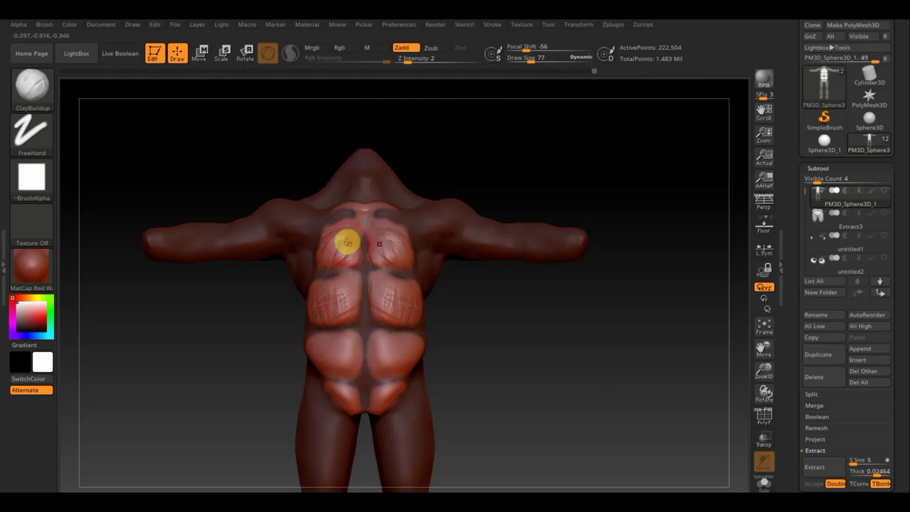
mouse_move(343, 246)
shift+mouse_down()
mouse_move(348, 277)
mouse_move(319, 324)
mouse_move(303, 324)
mouse_move(355, 364)
mouse_move(343, 349)
mouse_move(344, 367)
mouse_move(348, 341)
mouse_move(302, 337)
mouse_move(336, 350)
shift+mouse_up()
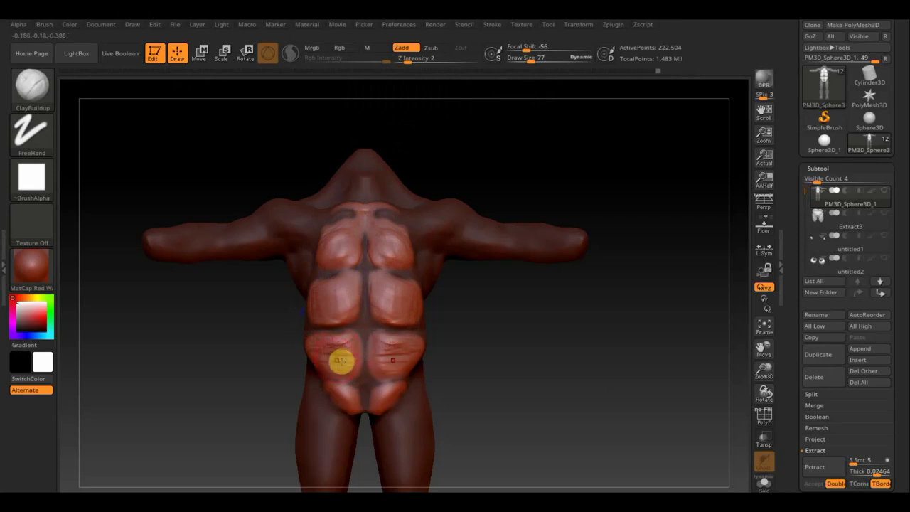
shift+drag(340, 361, 352, 398)
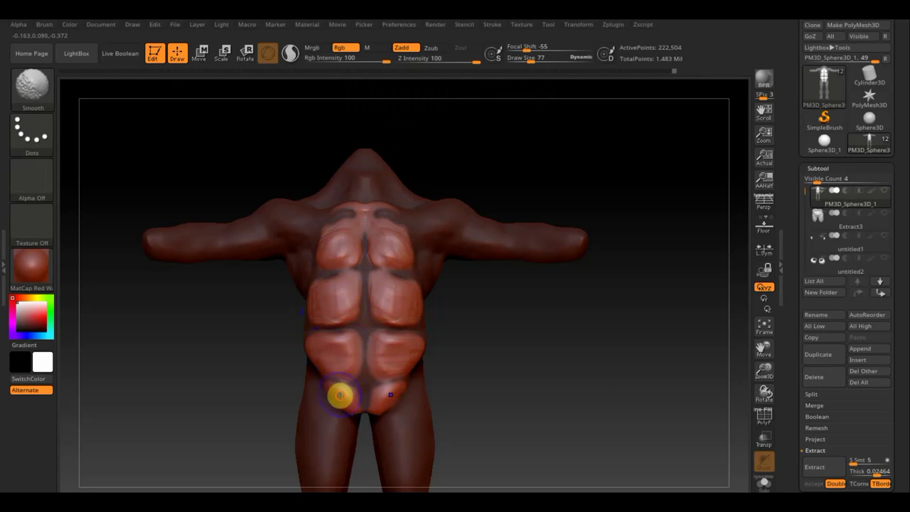
mouse_move(514, 349)
mouse_down()
mouse_move(453, 359)
mouse_move(477, 352)
mouse_up()
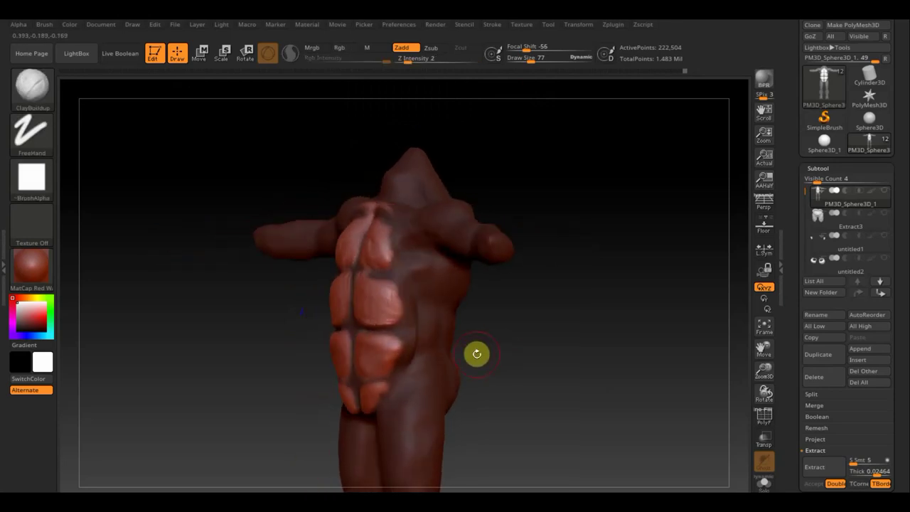
Step: Invert the mask and build up smoothed clay muscle along the torso's side
key(ctrl)
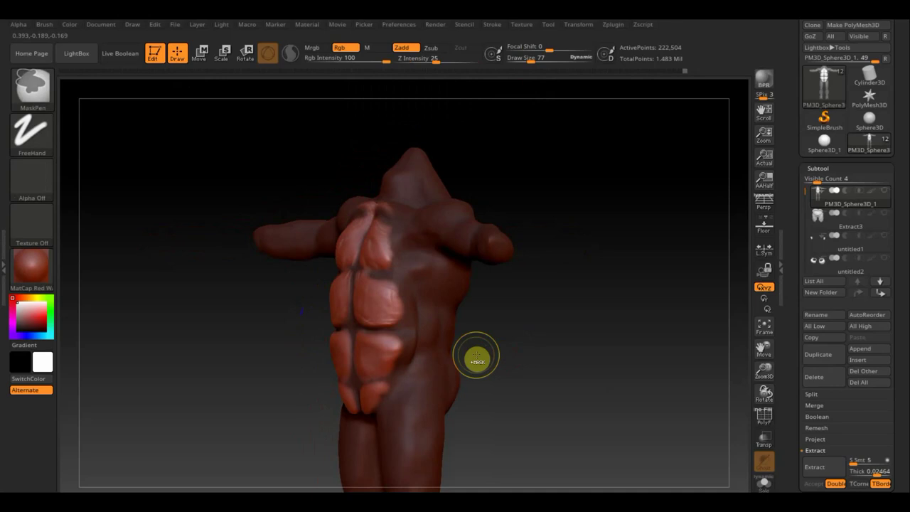
ctrl+click(477, 357)
drag(494, 346, 477, 346)
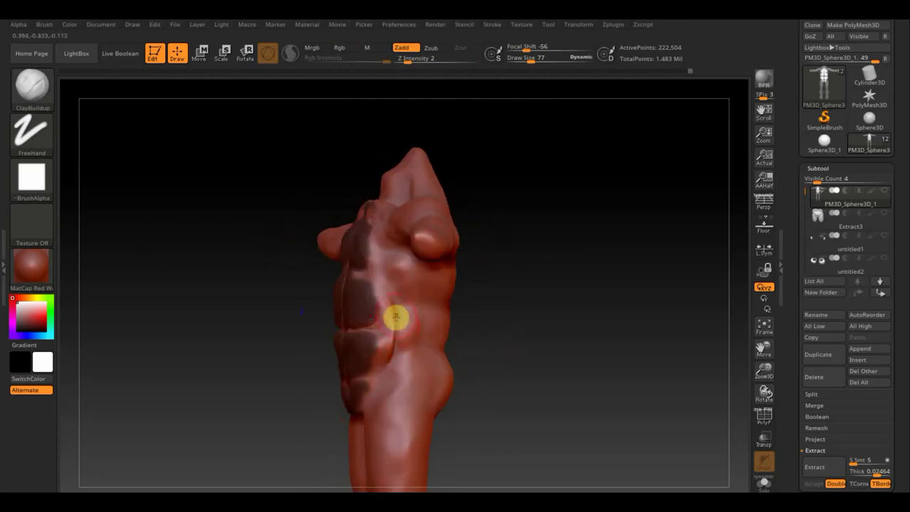
mouse_move(391, 315)
mouse_down()
mouse_move(391, 345)
mouse_move(396, 310)
mouse_move(386, 298)
mouse_up()
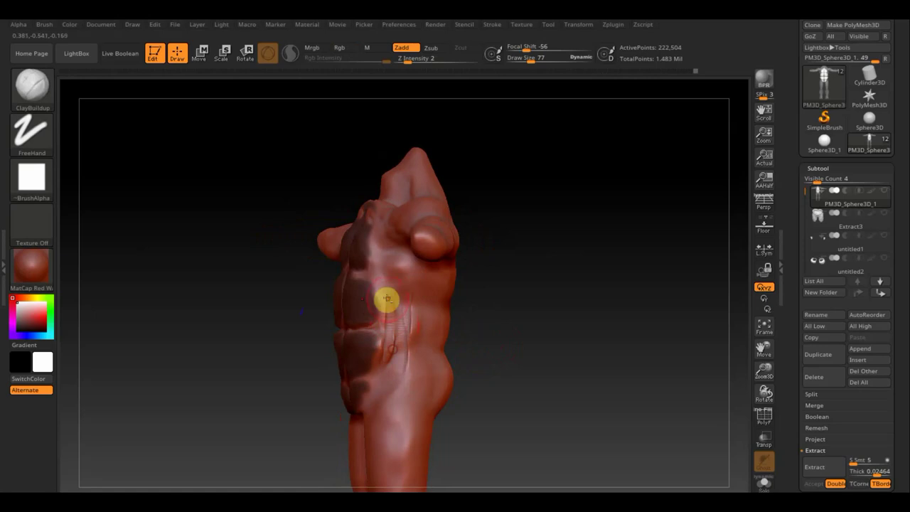
drag(376, 260, 384, 377)
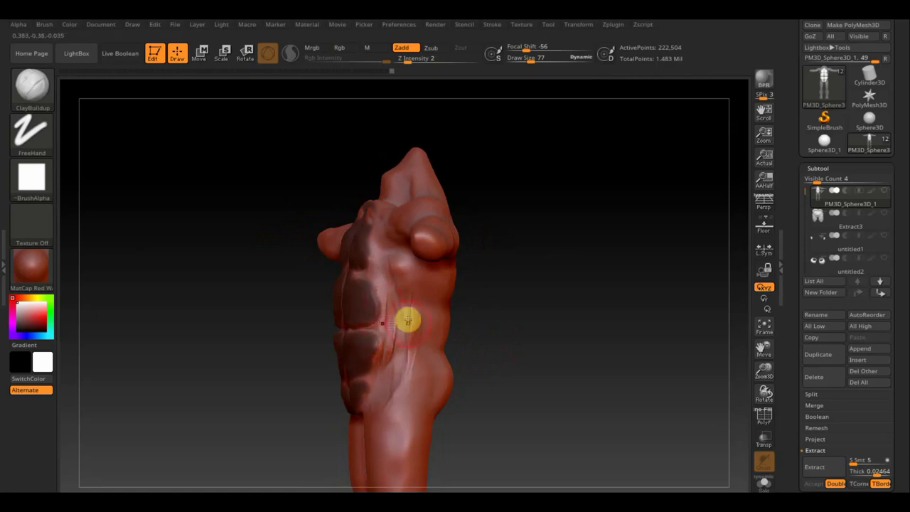
key(shift)
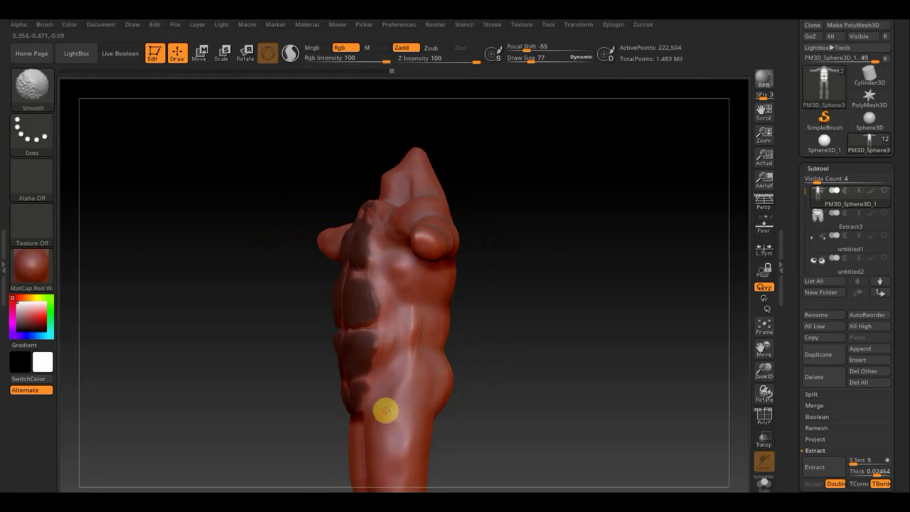
drag(380, 418, 436, 335)
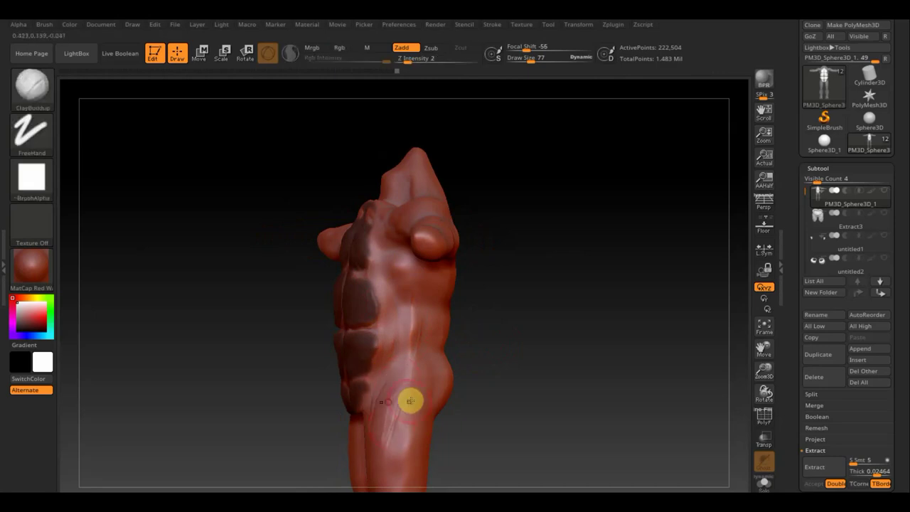
Step: Add and smooth further clay strokes on the flank from the opposite side view
drag(566, 319, 552, 318)
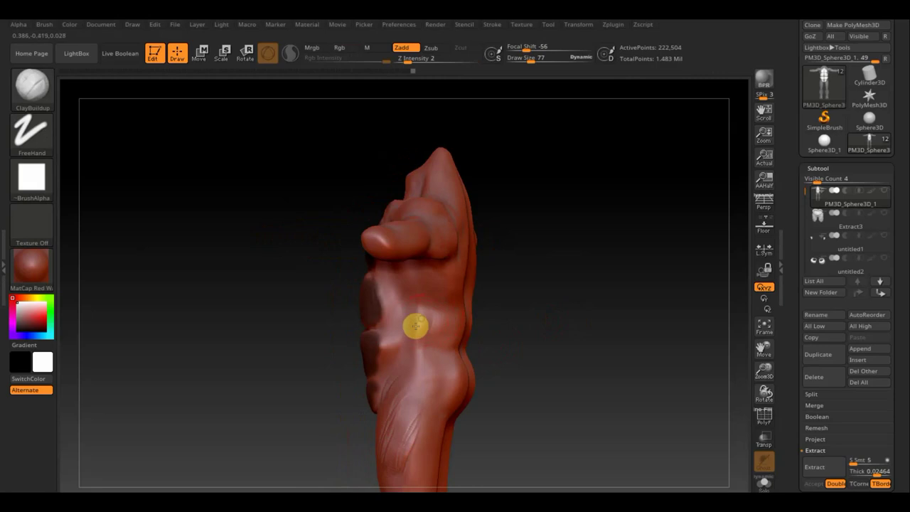
drag(422, 320, 426, 327)
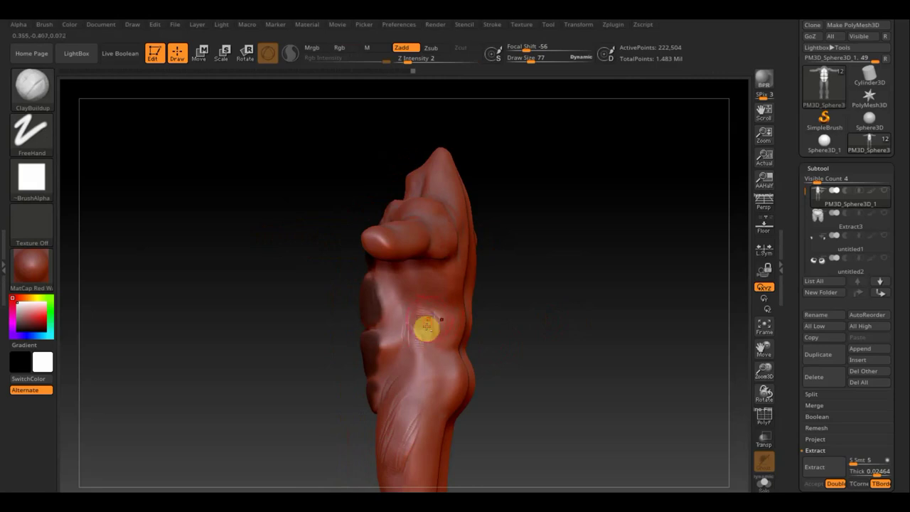
drag(555, 340, 564, 348)
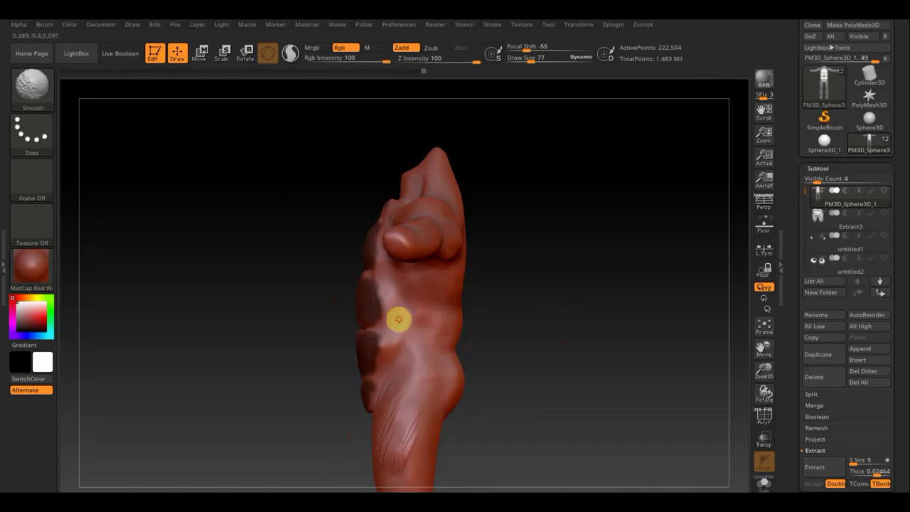
mouse_move(424, 322)
mouse_down()
mouse_move(412, 347)
mouse_move(430, 339)
mouse_move(464, 364)
mouse_up()
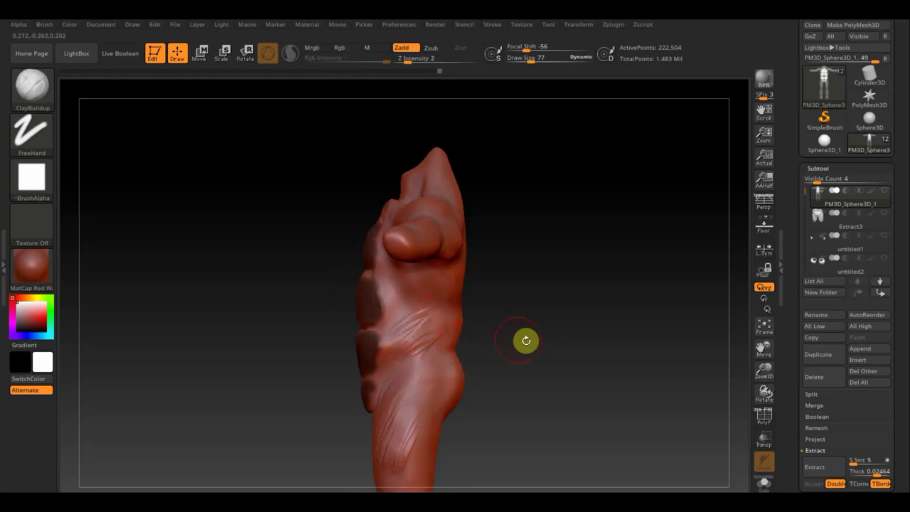
Step: Select the Move Topological brush at size 229 and orbit around the model to inspect it
click(50, 94)
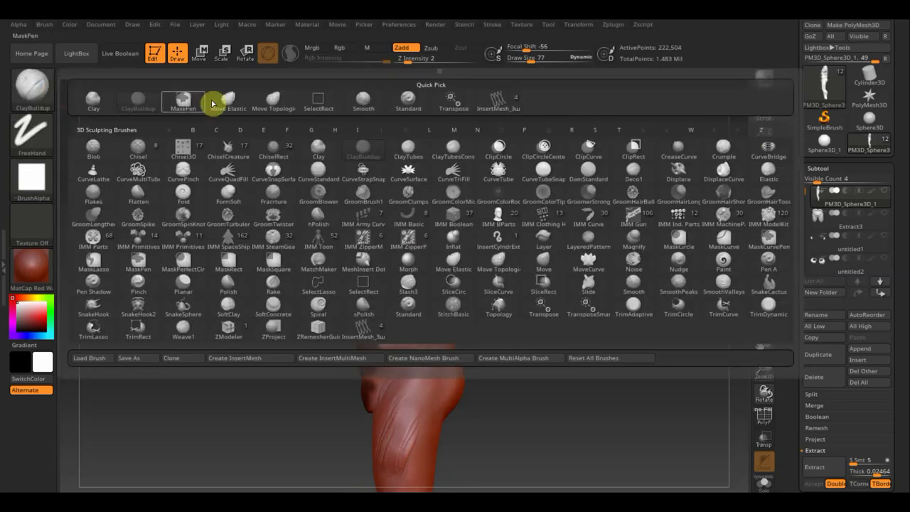
click(274, 99)
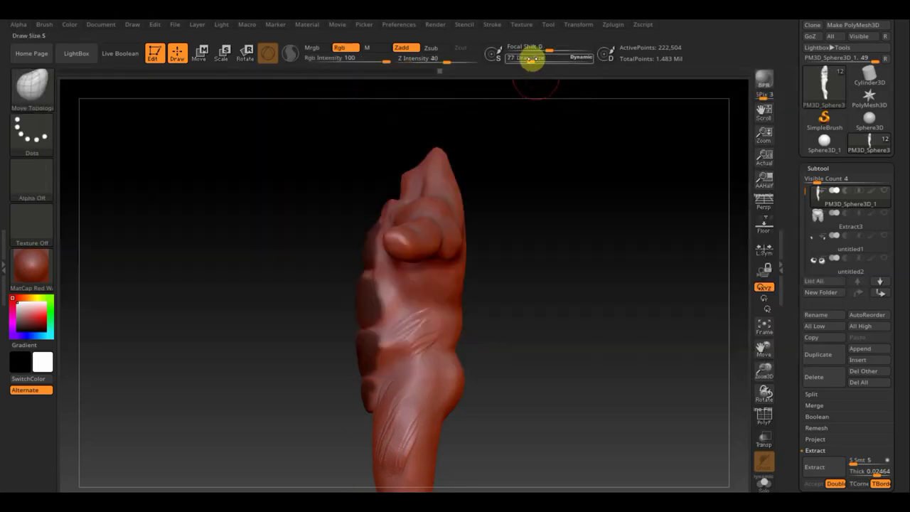
drag(532, 60, 548, 64)
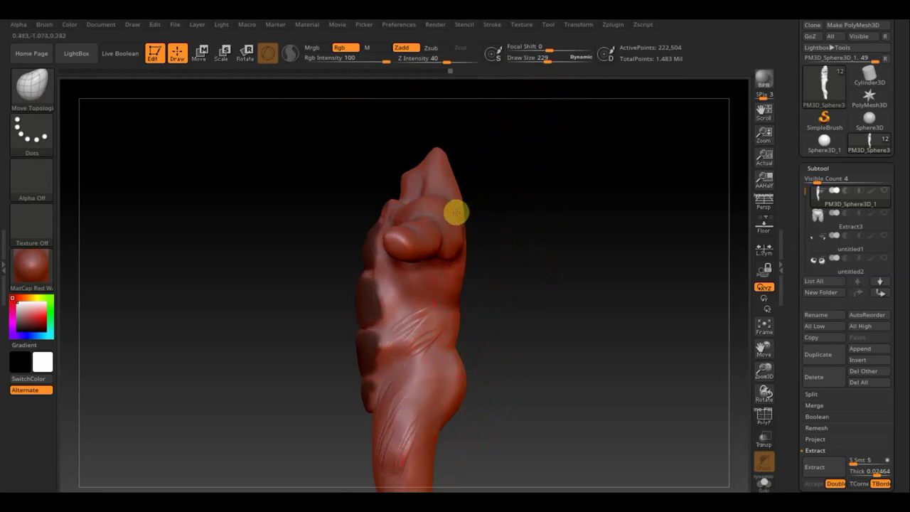
mouse_move(504, 218)
mouse_down()
mouse_move(516, 260)
mouse_move(479, 234)
mouse_up()
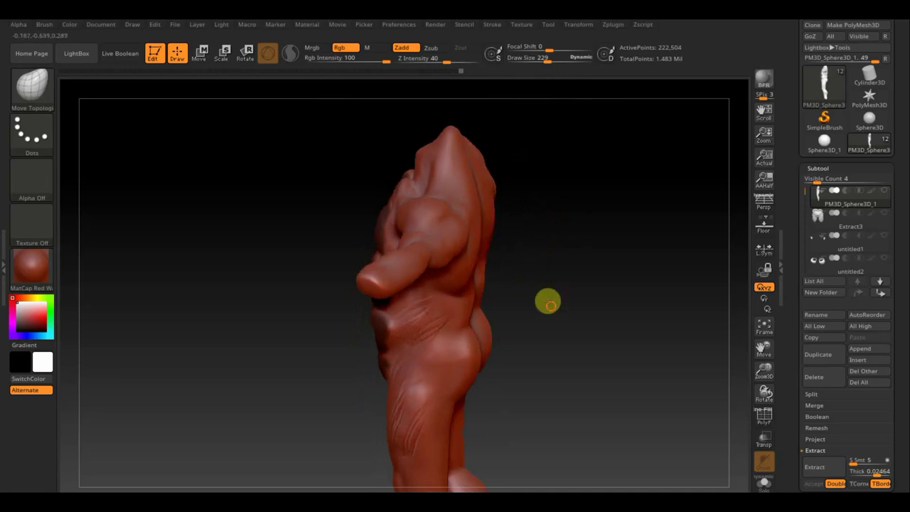
drag(547, 301, 514, 276)
mouse_move(583, 307)
mouse_down()
mouse_move(678, 301)
mouse_move(789, 268)
mouse_up()
Step: Show the head, shell and strap subtools and orbit the turtle to a front view
click(882, 199)
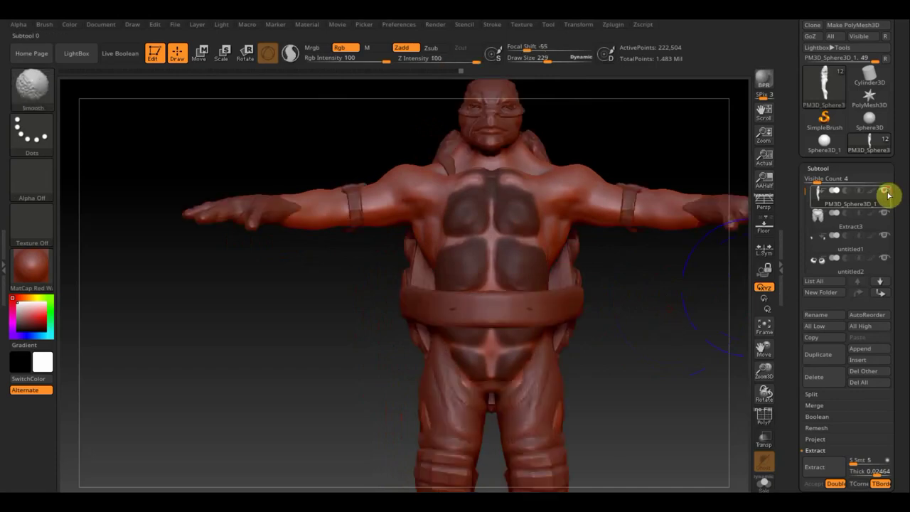
mouse_move(682, 369)
alt+mouse_down()
mouse_move(530, 369)
mouse_move(576, 353)
mouse_move(595, 359)
mouse_move(604, 323)
mouse_move(599, 335)
mouse_move(412, 282)
alt+mouse_up()
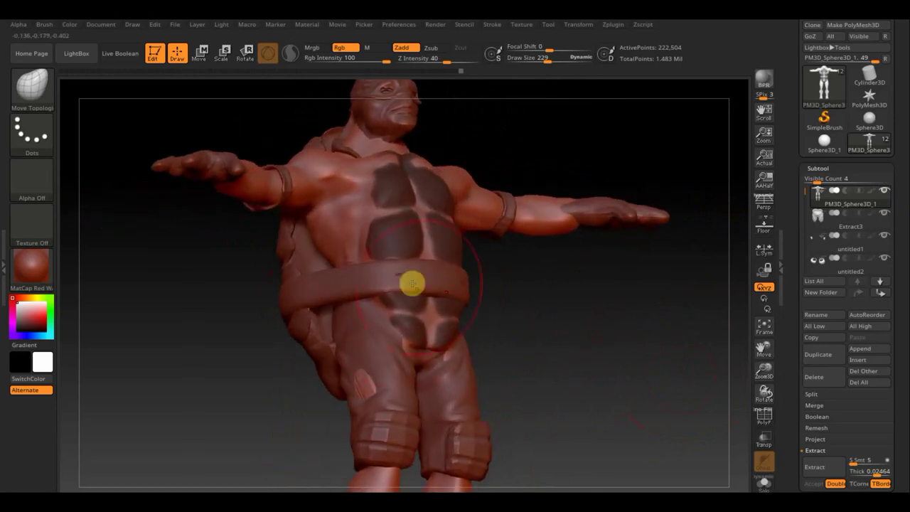
mouse_move(552, 339)
mouse_down()
mouse_move(538, 349)
mouse_move(544, 361)
mouse_up()
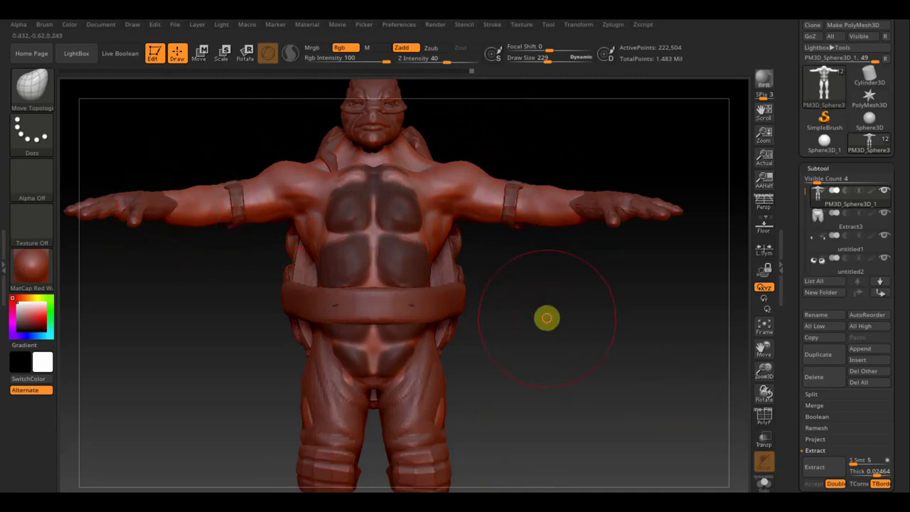
mouse_move(554, 320)
mouse_down()
mouse_move(589, 324)
mouse_move(571, 319)
mouse_up()
key(ctrl)
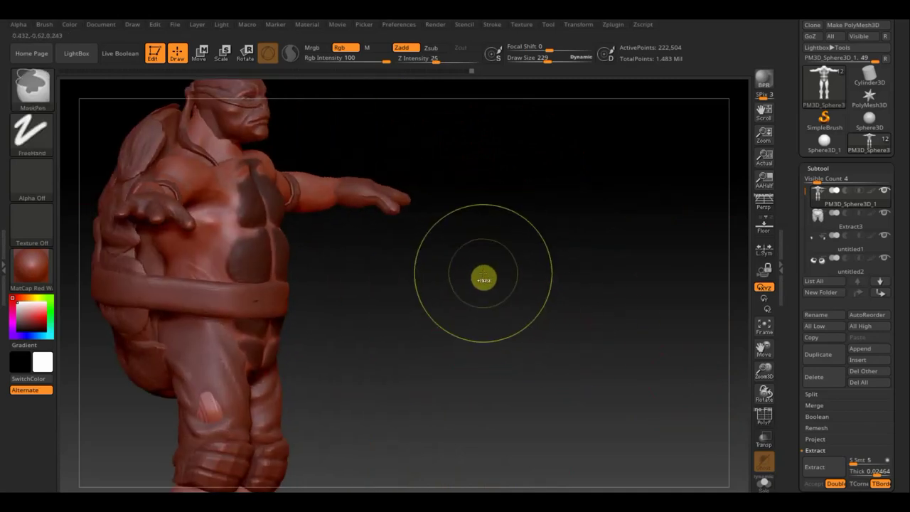
drag(492, 280, 457, 287)
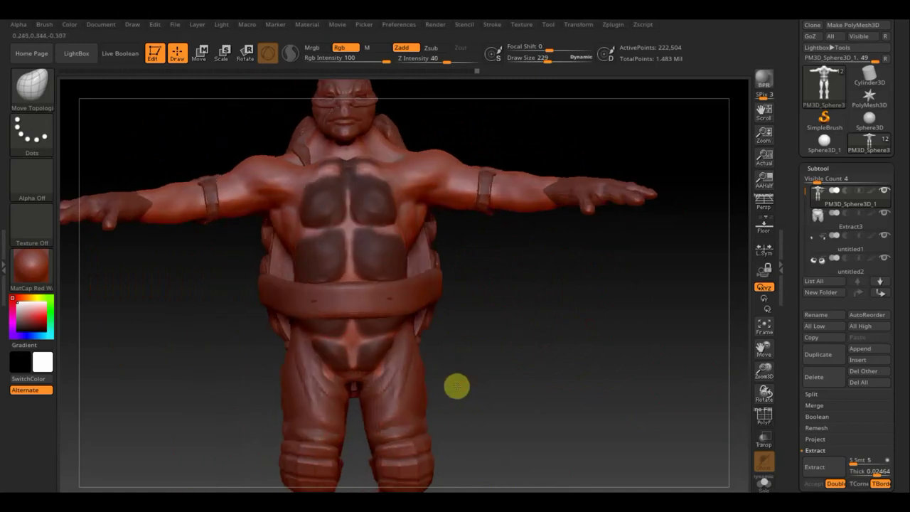
mouse_move(467, 386)
mouse_down()
mouse_move(466, 373)
mouse_move(450, 371)
mouse_move(497, 386)
mouse_move(559, 385)
mouse_move(444, 326)
mouse_move(410, 288)
mouse_move(417, 278)
mouse_up()
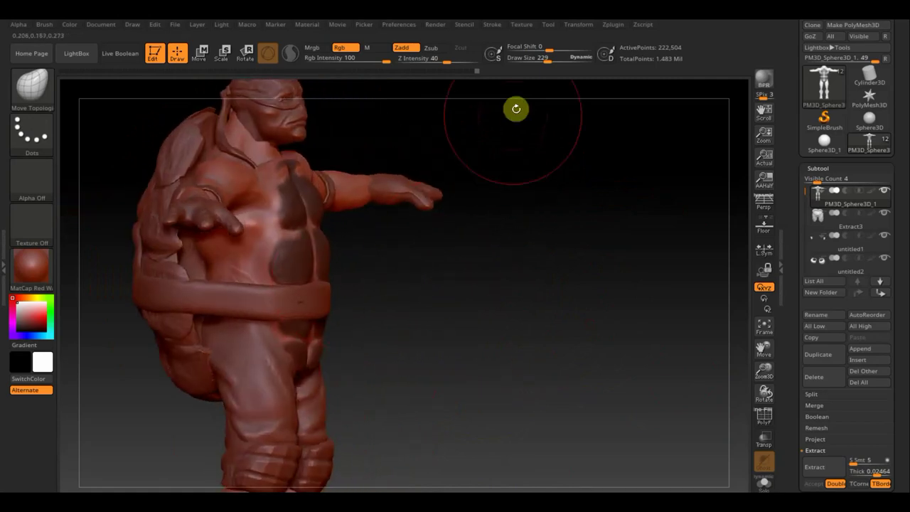
Step: Reduce the draw size from 229 to 95 and bring up the sculpting brush list
drag(548, 61, 531, 61)
mouse_move(508, 238)
mouse_down()
mouse_move(562, 252)
mouse_move(584, 278)
mouse_up()
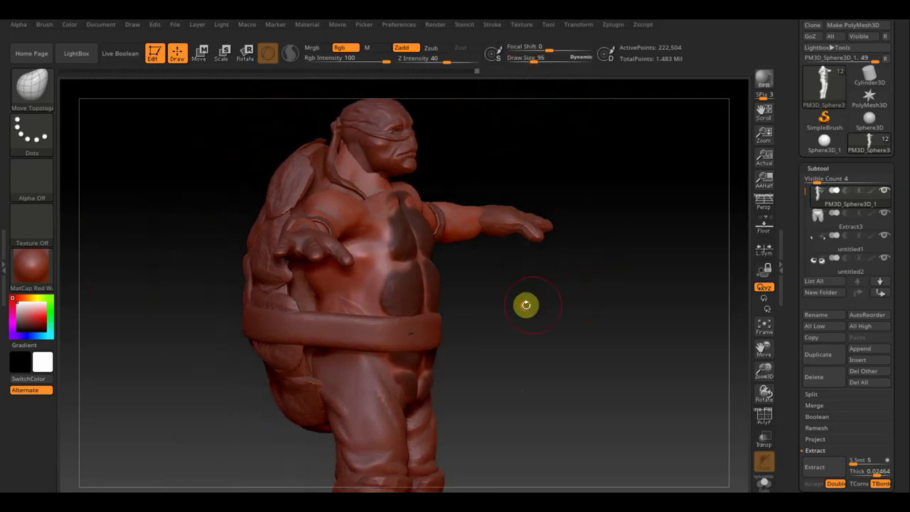
mouse_move(526, 305)
mouse_down()
mouse_move(514, 301)
mouse_move(530, 305)
mouse_move(518, 276)
mouse_move(511, 286)
mouse_move(197, 166)
mouse_up()
click(46, 89)
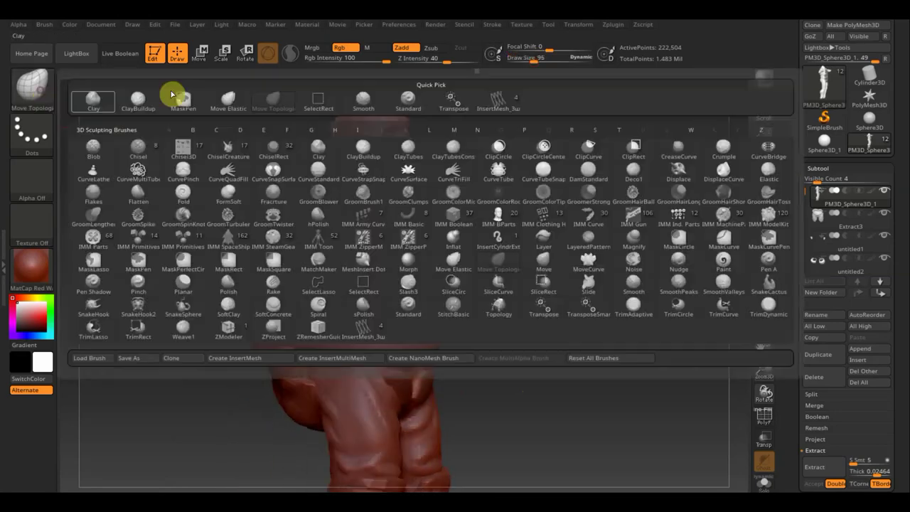
Step: Set the Standard brush to Z Intensity 12 and draw size 51
click(419, 107)
drag(430, 61, 422, 62)
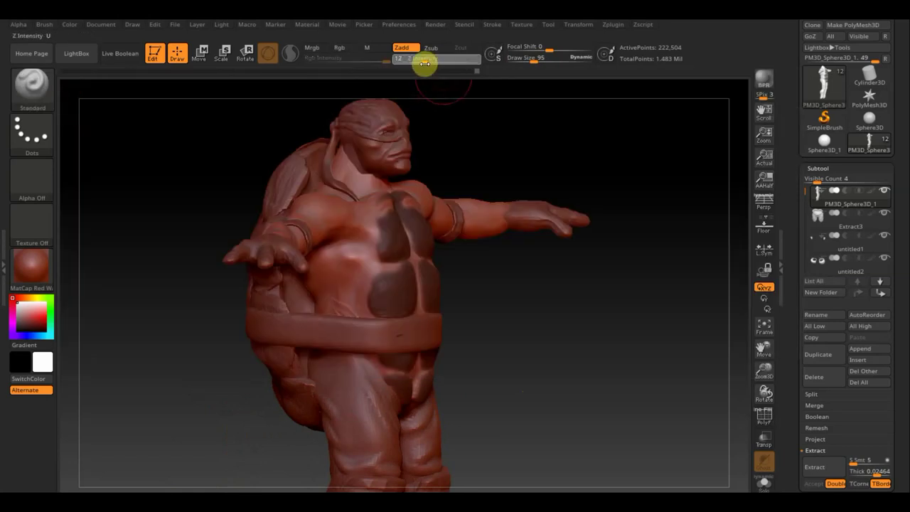
drag(539, 61, 526, 61)
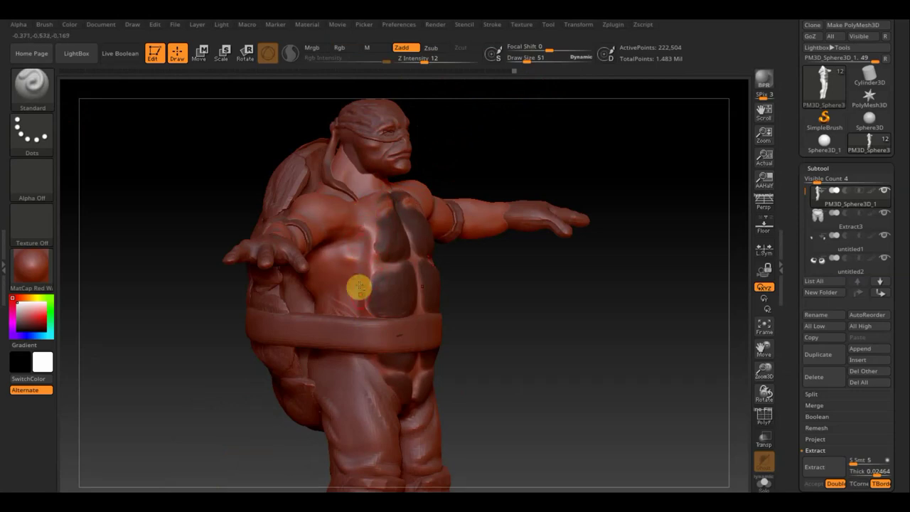
mouse_move(508, 314)
mouse_down()
mouse_move(495, 286)
mouse_move(483, 292)
mouse_up()
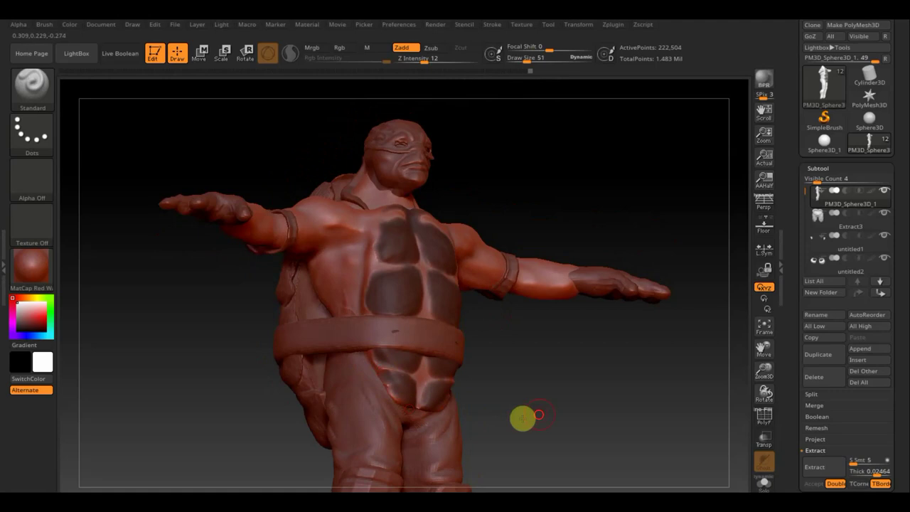
drag(522, 419, 570, 424)
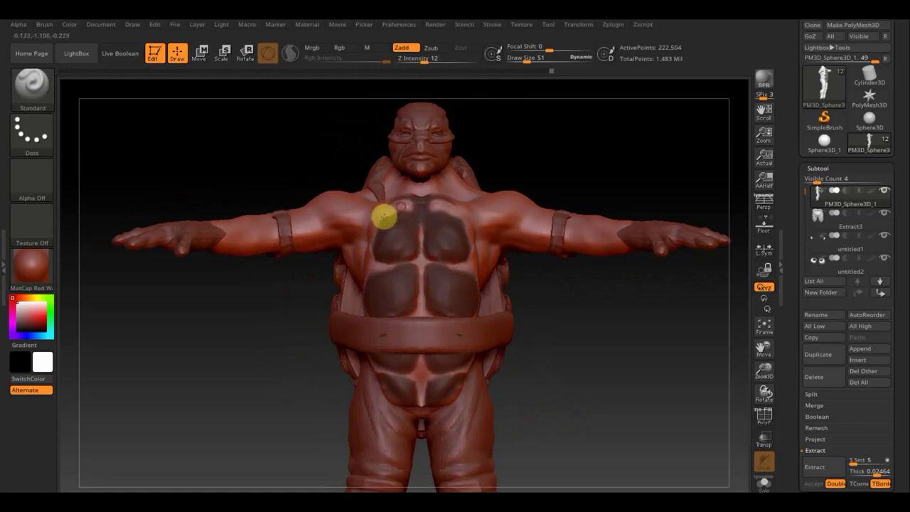
Step: Clear the mask on the chest and belly plates
drag(562, 169, 471, 226)
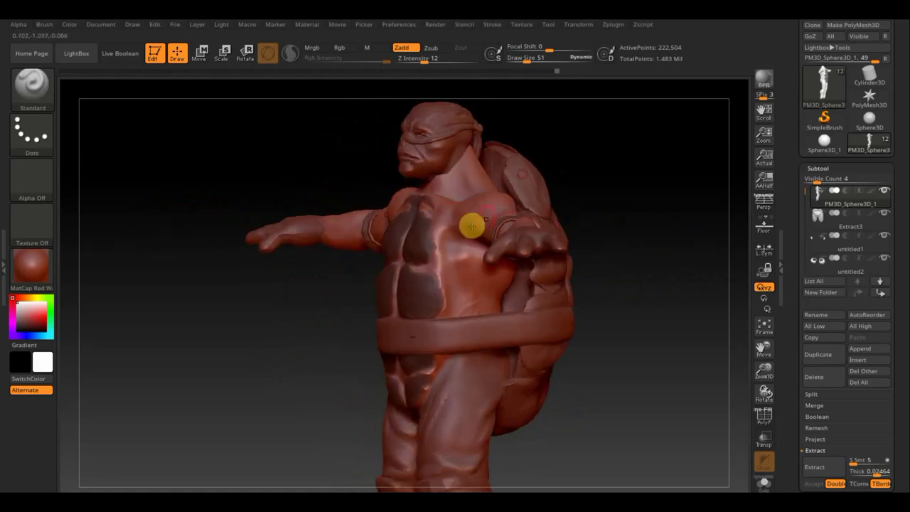
mouse_move(623, 171)
shift+mouse_down()
mouse_move(656, 157)
mouse_move(462, 365)
shift+mouse_up()
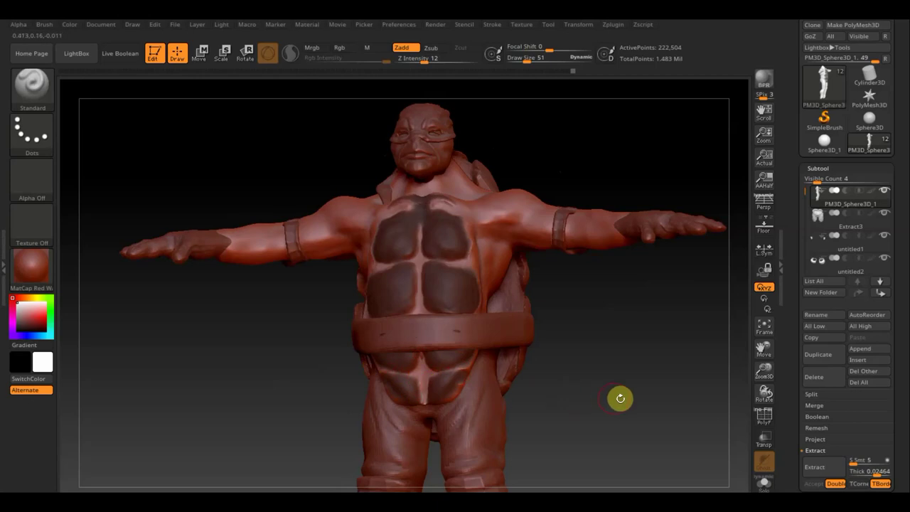
drag(620, 398, 624, 416)
key(ctrl)
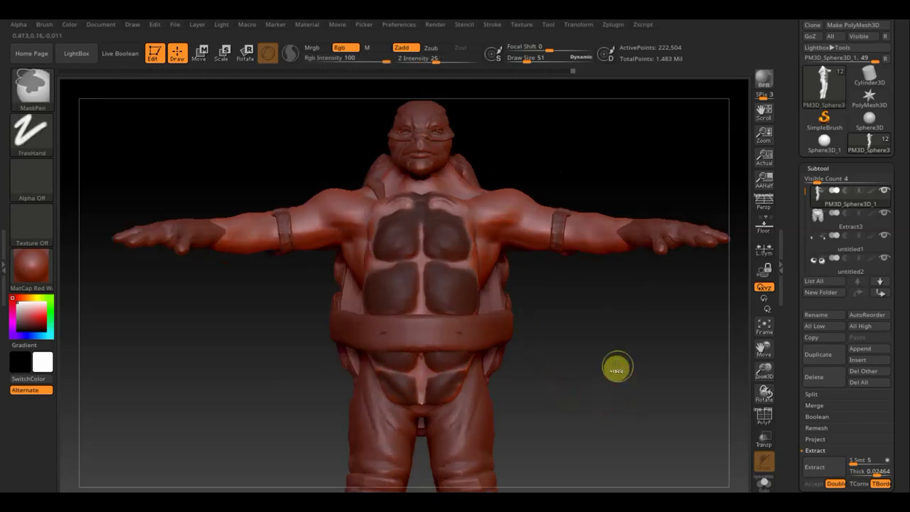
mouse_move(617, 368)
ctrl+mouse_down()
mouse_move(636, 402)
mouse_move(597, 414)
mouse_move(559, 333)
ctrl+mouse_up()
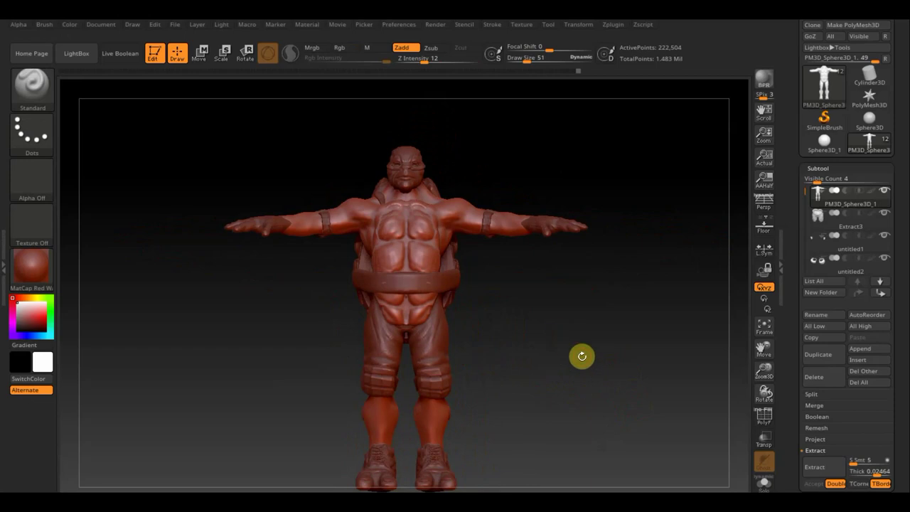
Step: Rotate to the back and sculpt a light Standard stroke up the right calf
mouse_move(581, 356)
mouse_down()
mouse_move(457, 369)
mouse_move(469, 367)
mouse_up()
mouse_move(542, 361)
mouse_down()
mouse_move(546, 378)
mouse_move(525, 290)
mouse_move(538, 365)
mouse_move(534, 234)
mouse_up()
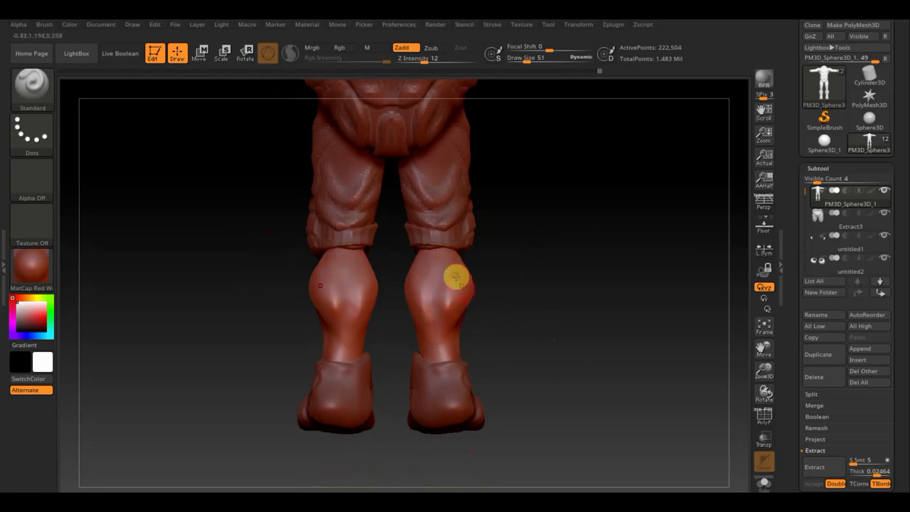
mouse_move(446, 297)
mouse_down()
mouse_move(466, 280)
mouse_move(462, 287)
mouse_up()
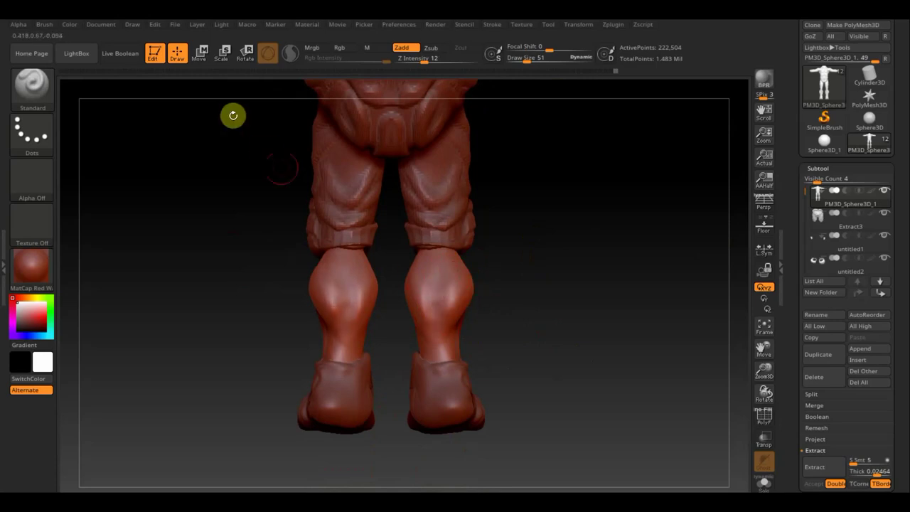
Step: Switch to ClayBuildup at Z Intensity 2, resize it, and build muscle streaks on the right calf
click(42, 89)
click(146, 102)
drag(531, 62, 527, 62)
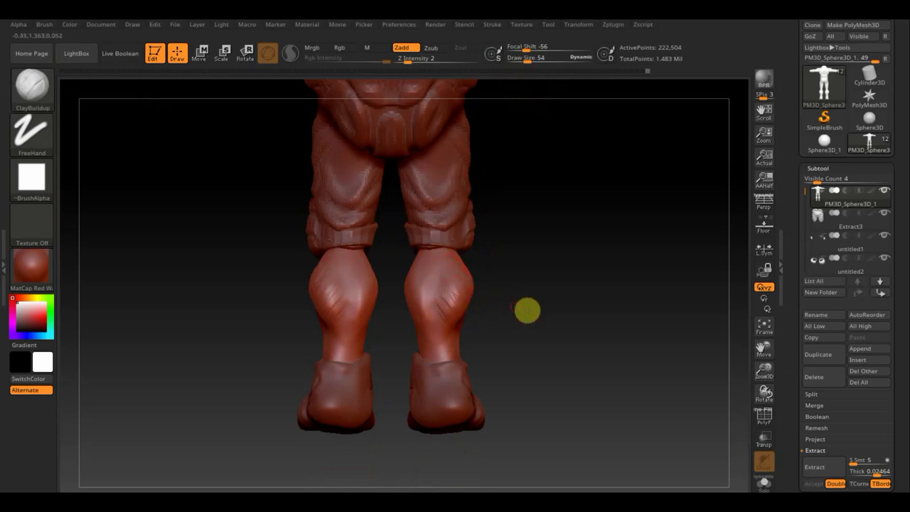
mouse_move(526, 308)
mouse_down()
mouse_move(424, 275)
mouse_move(410, 305)
mouse_up()
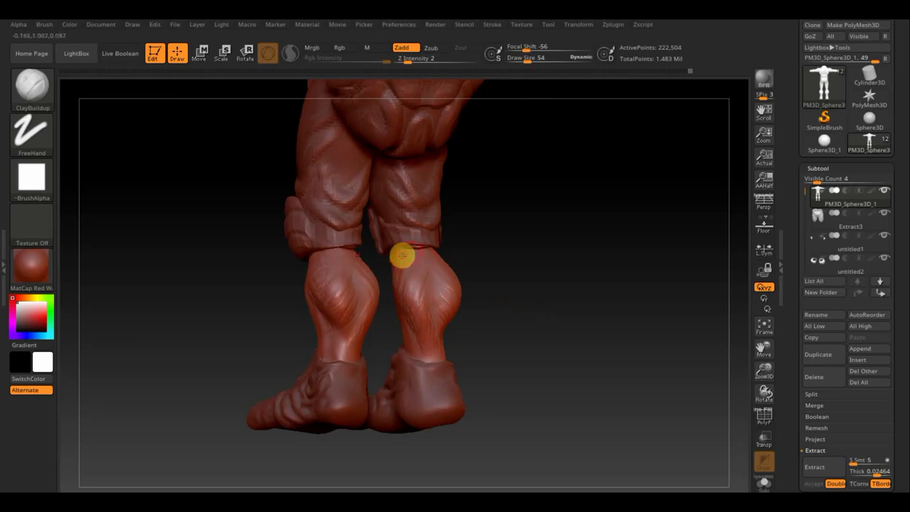
drag(537, 274, 504, 274)
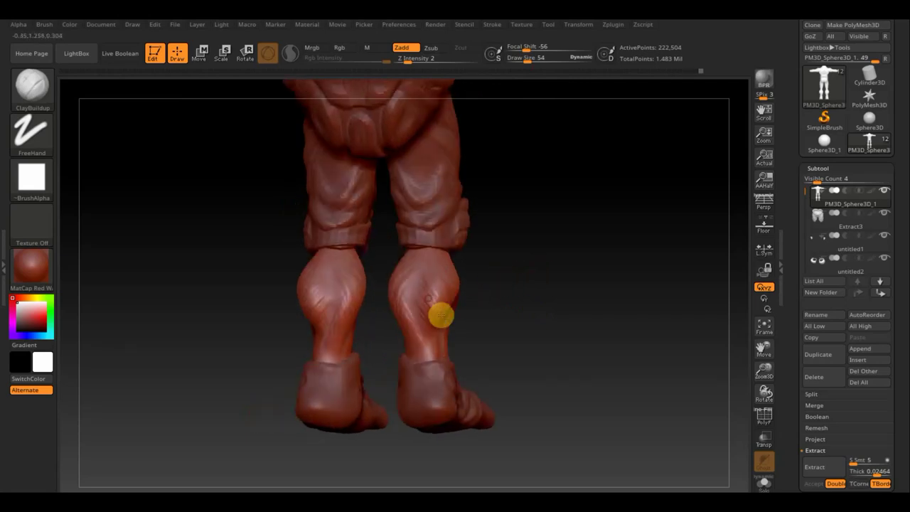
drag(428, 329, 442, 278)
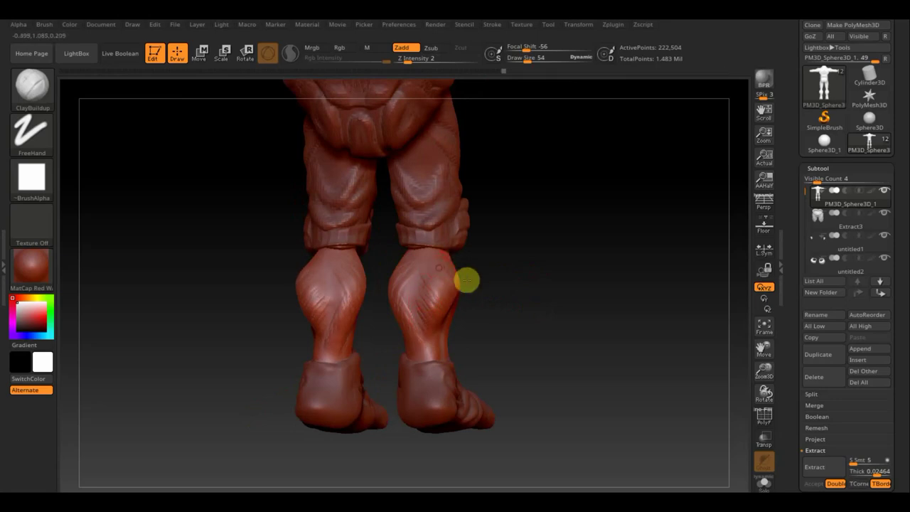
mouse_move(474, 282)
mouse_down()
mouse_move(493, 294)
mouse_move(436, 299)
mouse_move(479, 299)
mouse_move(483, 286)
mouse_move(462, 350)
mouse_move(462, 340)
mouse_up()
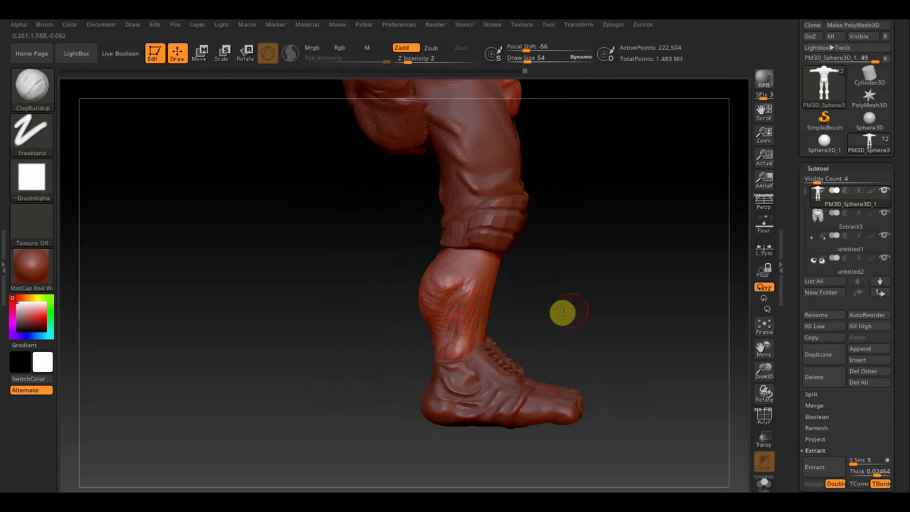
drag(561, 310, 518, 317)
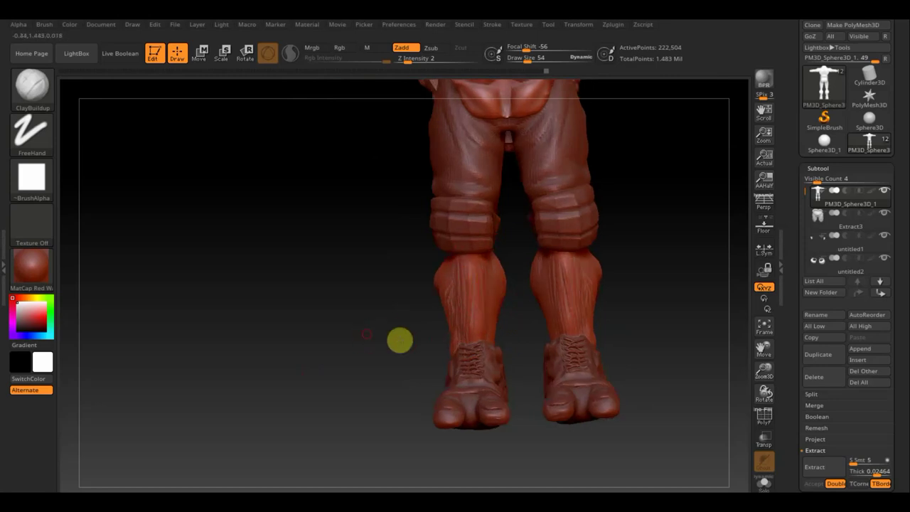
mouse_move(396, 339)
mouse_down()
mouse_move(412, 339)
mouse_move(372, 338)
mouse_up()
mouse_move(478, 287)
shift+mouse_down()
mouse_move(478, 316)
mouse_move(447, 306)
shift+mouse_up()
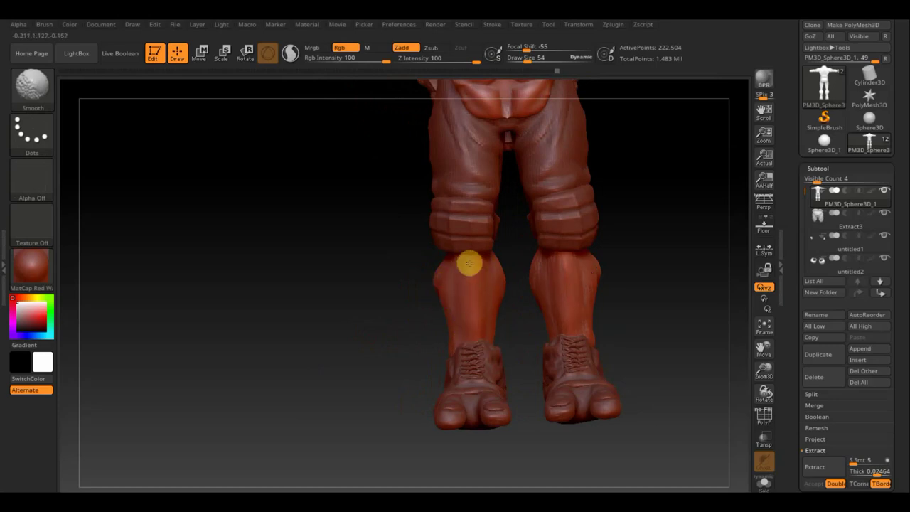
mouse_move(473, 294)
shift+mouse_down()
mouse_move(480, 278)
mouse_move(470, 331)
shift+mouse_up()
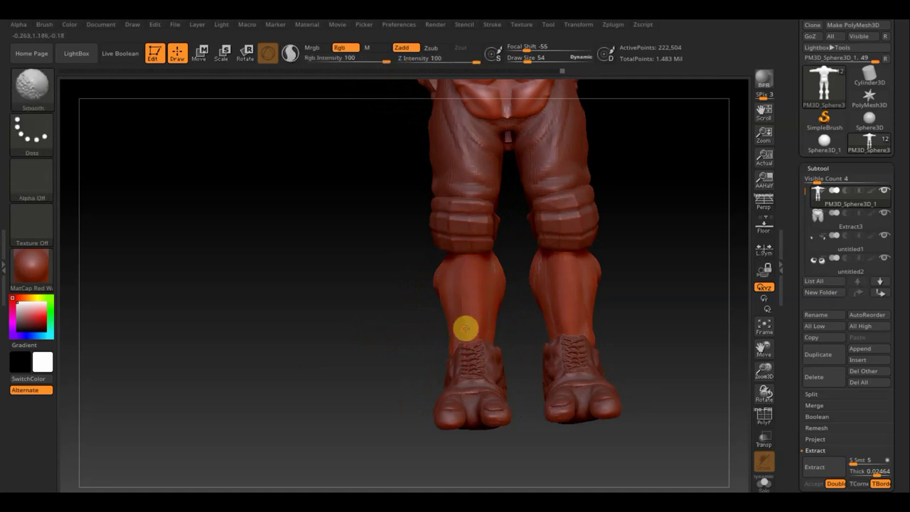
mouse_move(666, 341)
mouse_down()
mouse_move(548, 359)
mouse_move(434, 310)
mouse_up()
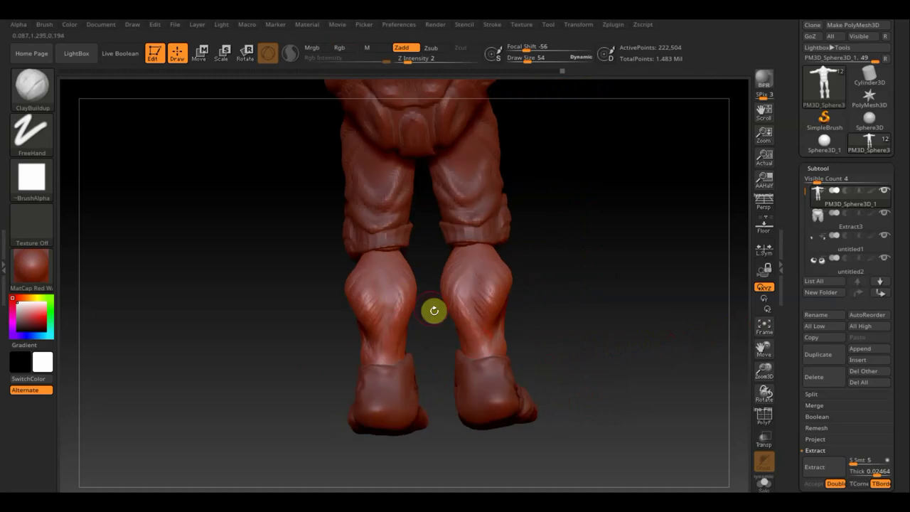
drag(561, 313, 596, 317)
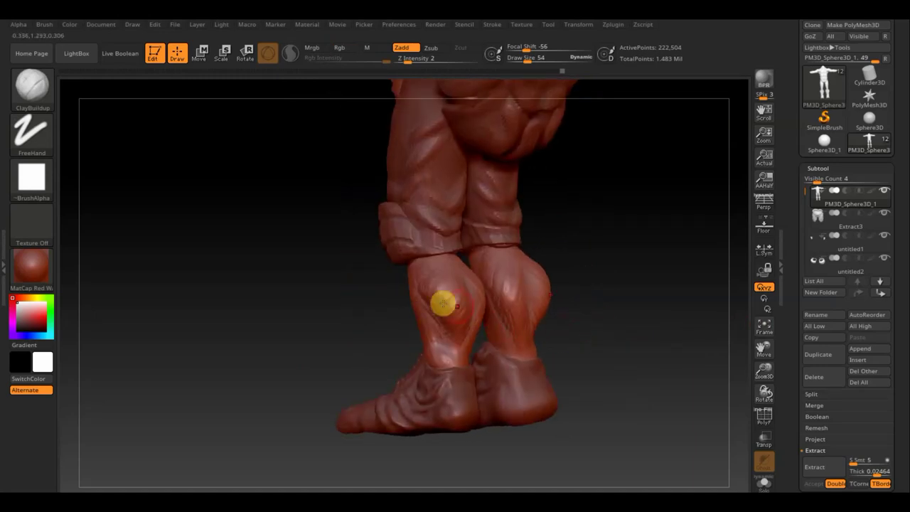
mouse_move(621, 354)
mouse_down()
mouse_move(637, 410)
mouse_move(496, 366)
mouse_up()
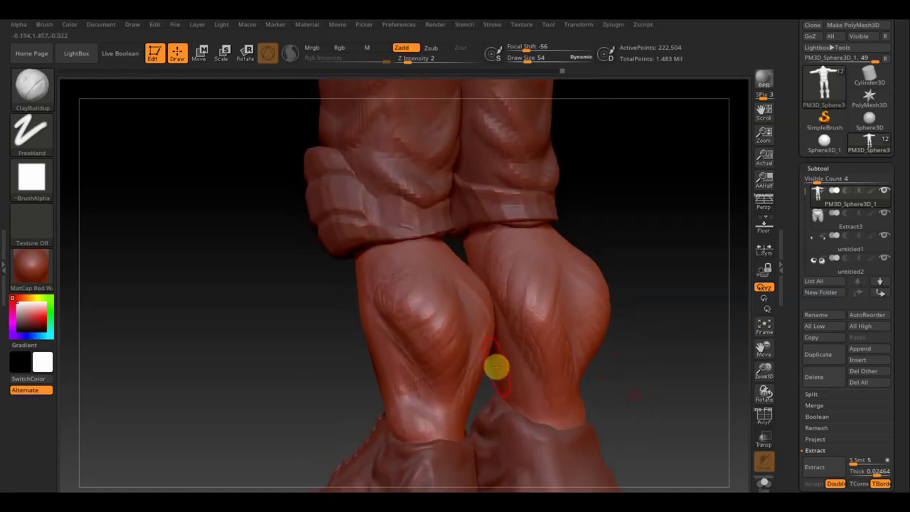
shift+drag(420, 268, 412, 272)
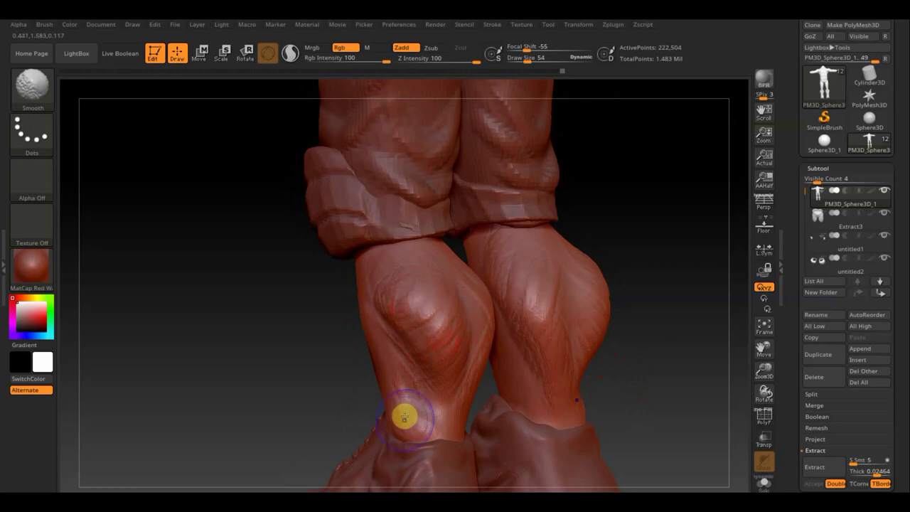
mouse_move(403, 417)
shift+mouse_down()
mouse_move(414, 400)
mouse_move(429, 428)
mouse_move(379, 339)
mouse_move(400, 265)
mouse_move(462, 360)
shift+mouse_up()
mouse_move(666, 361)
mouse_down()
mouse_move(589, 329)
mouse_move(619, 331)
mouse_move(593, 240)
mouse_move(604, 290)
mouse_up()
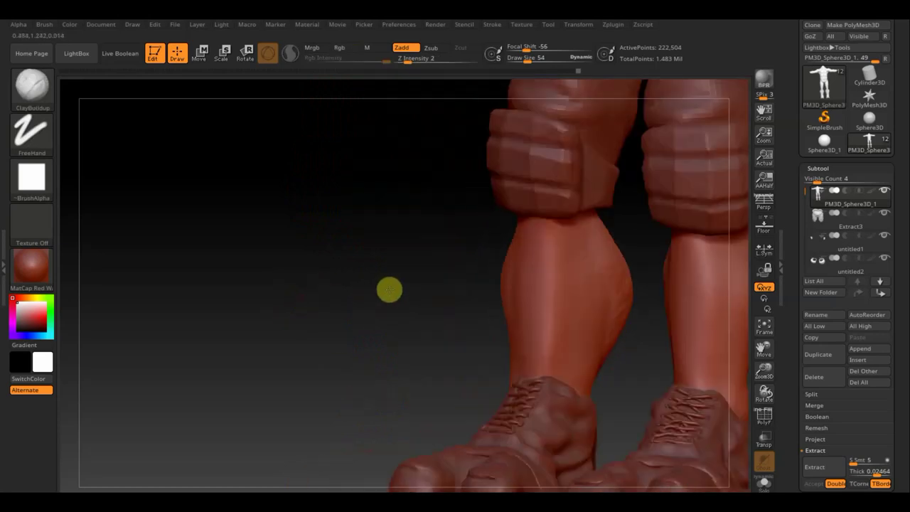
shift+drag(632, 266, 606, 245)
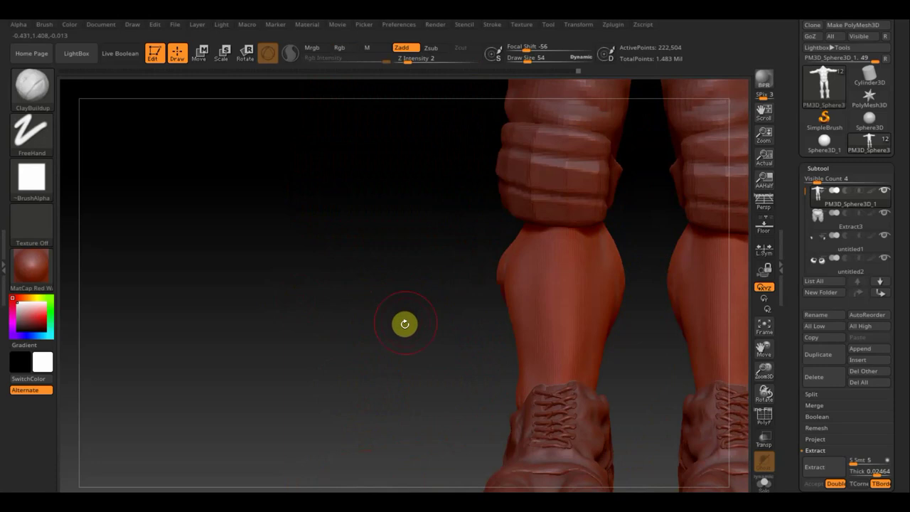
mouse_move(367, 341)
mouse_down()
mouse_move(182, 310)
mouse_move(544, 329)
mouse_up()
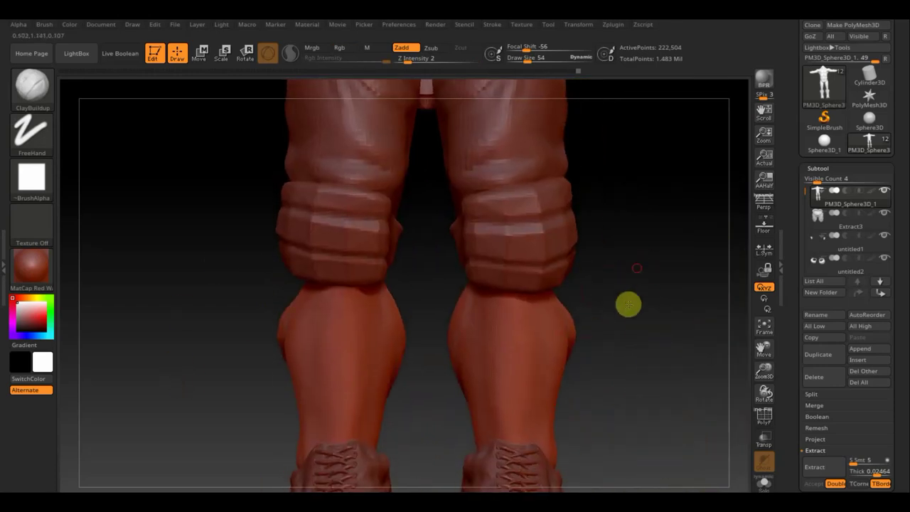
mouse_move(628, 304)
alt+mouse_down()
mouse_move(609, 225)
mouse_move(567, 181)
mouse_move(581, 366)
mouse_move(575, 359)
mouse_move(521, 388)
mouse_move(579, 449)
mouse_move(573, 353)
mouse_move(606, 459)
mouse_move(630, 459)
mouse_move(634, 473)
alt+mouse_up()
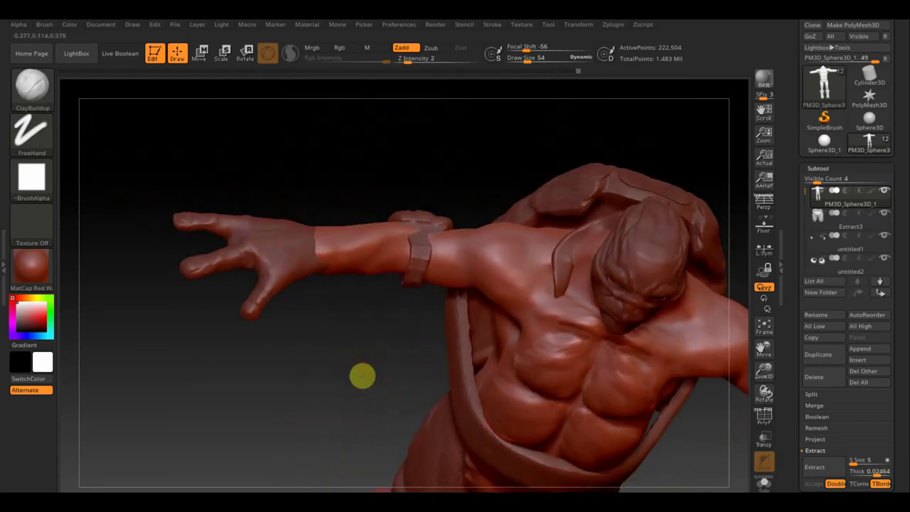
drag(362, 375, 364, 385)
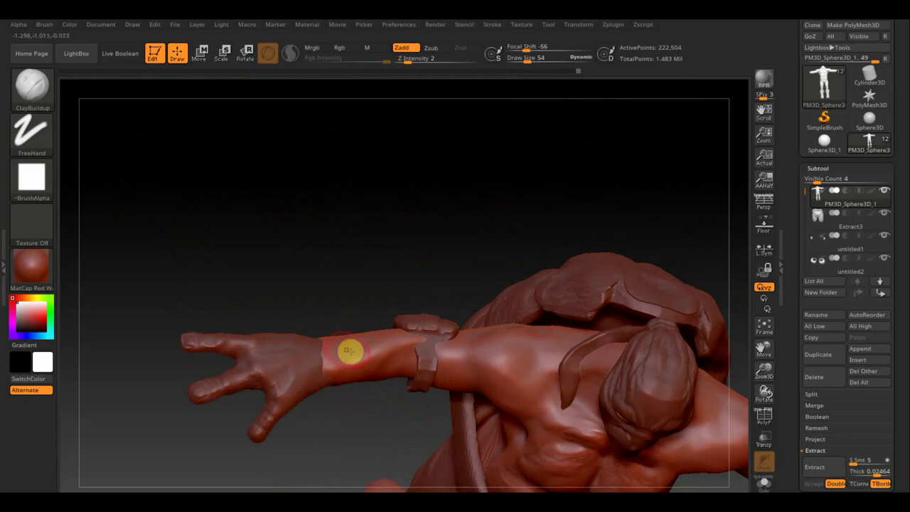
Step: Select the Move Topological brush and set its draw size to 124
click(40, 96)
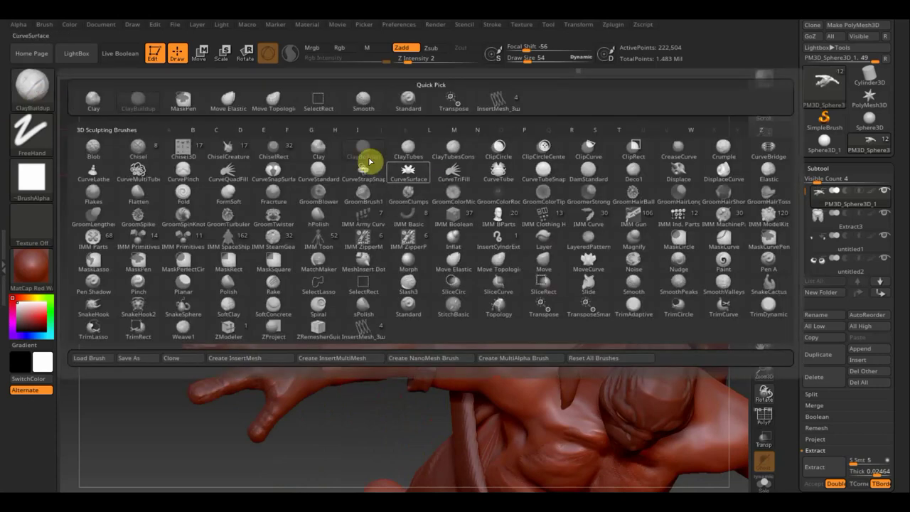
click(276, 101)
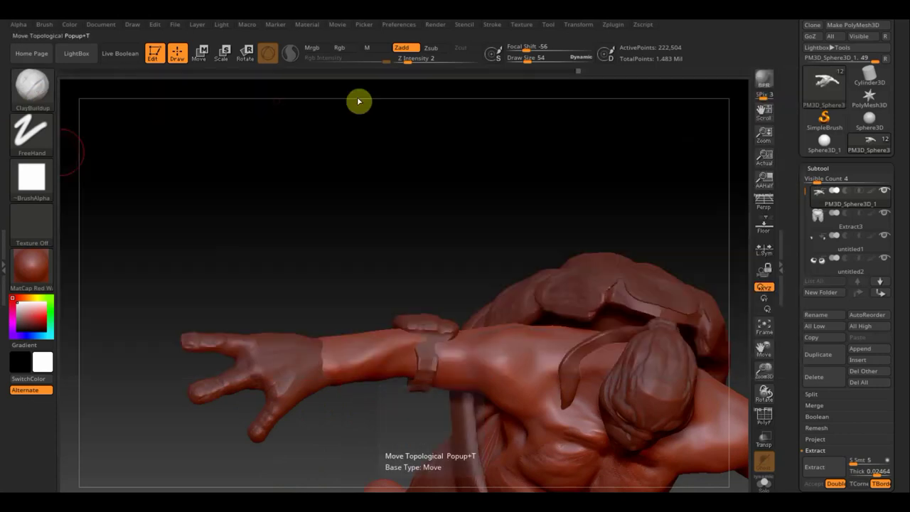
drag(528, 58, 544, 60)
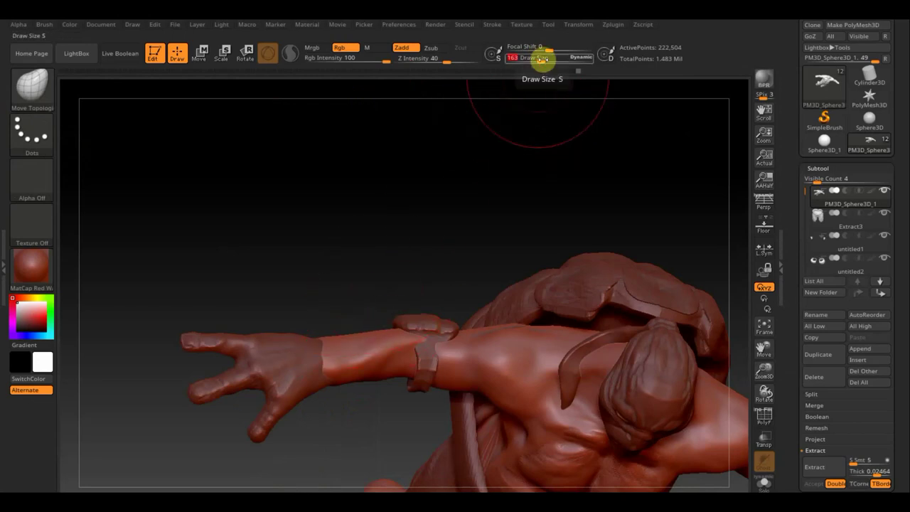
drag(542, 59, 535, 58)
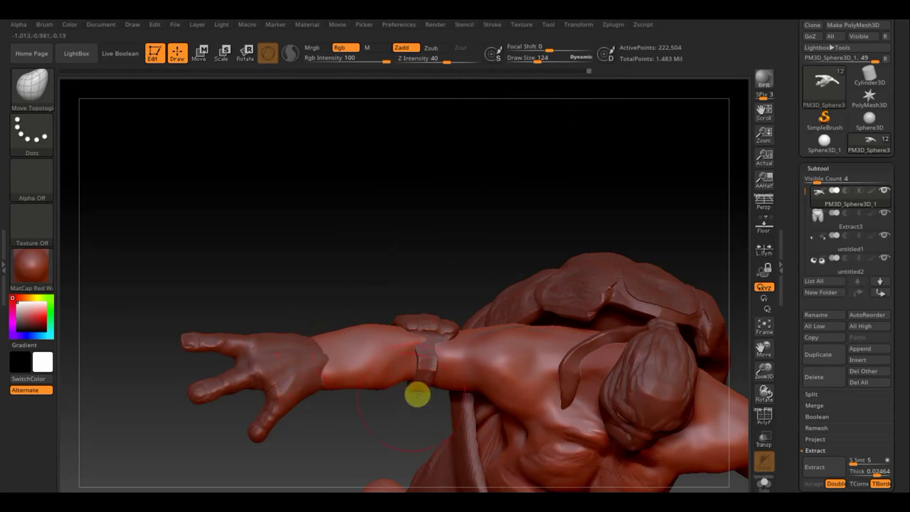
Step: Orbit around the character to inspect the arm and chest from front and three-quarter views
mouse_move(342, 276)
mouse_down()
mouse_move(333, 230)
mouse_move(341, 206)
mouse_move(349, 345)
mouse_move(361, 305)
mouse_move(444, 290)
mouse_up()
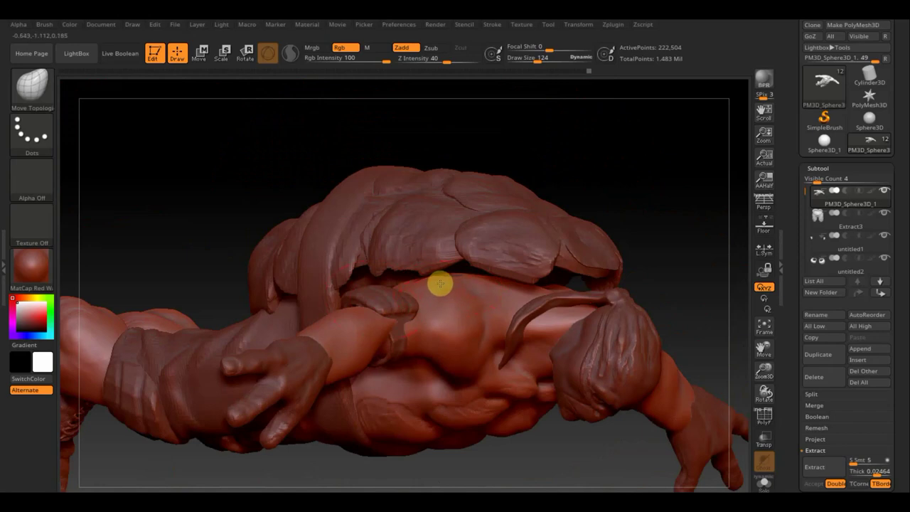
drag(670, 258, 655, 155)
shift+drag(443, 203, 469, 196)
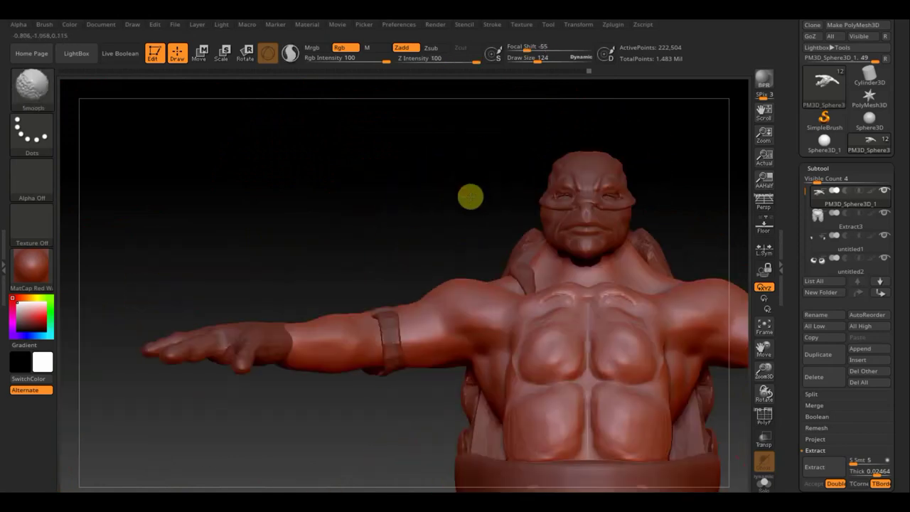
drag(357, 218, 392, 243)
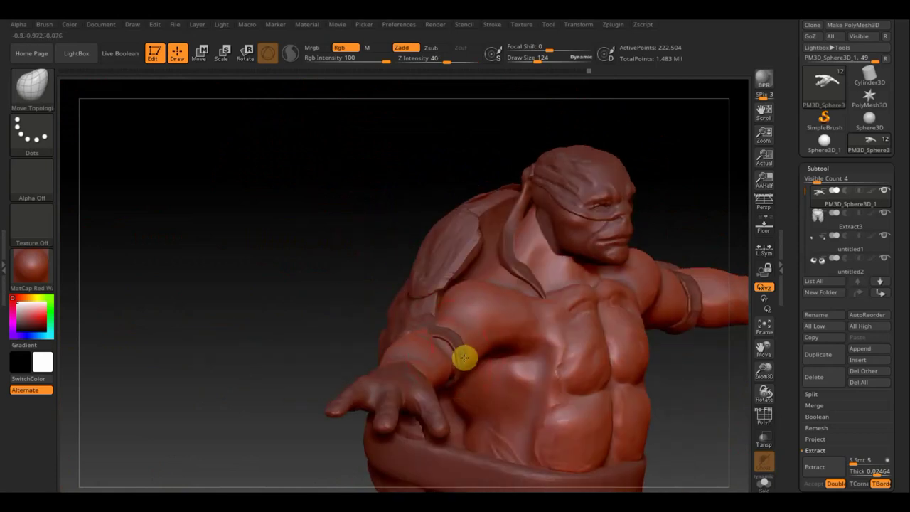
mouse_move(386, 300)
shift+mouse_down()
mouse_move(330, 270)
mouse_move(329, 224)
shift+mouse_up()
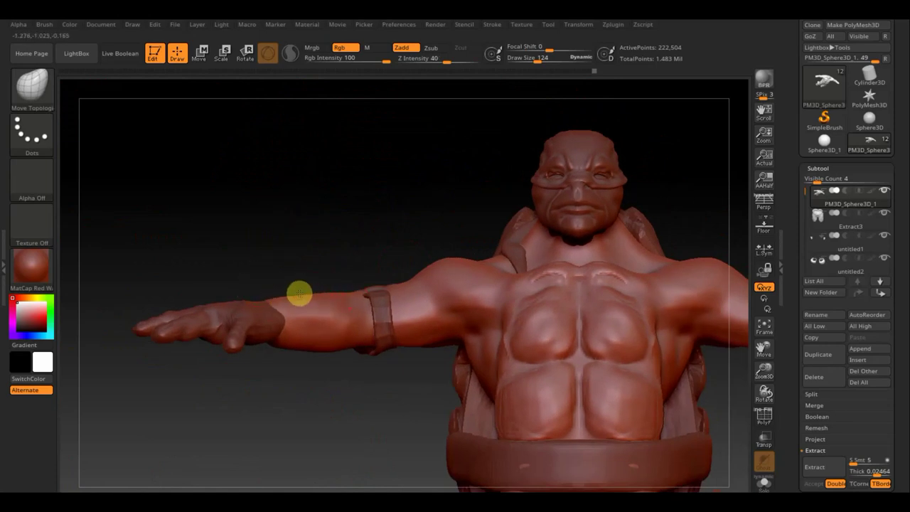
ctrl+drag(299, 293, 338, 348)
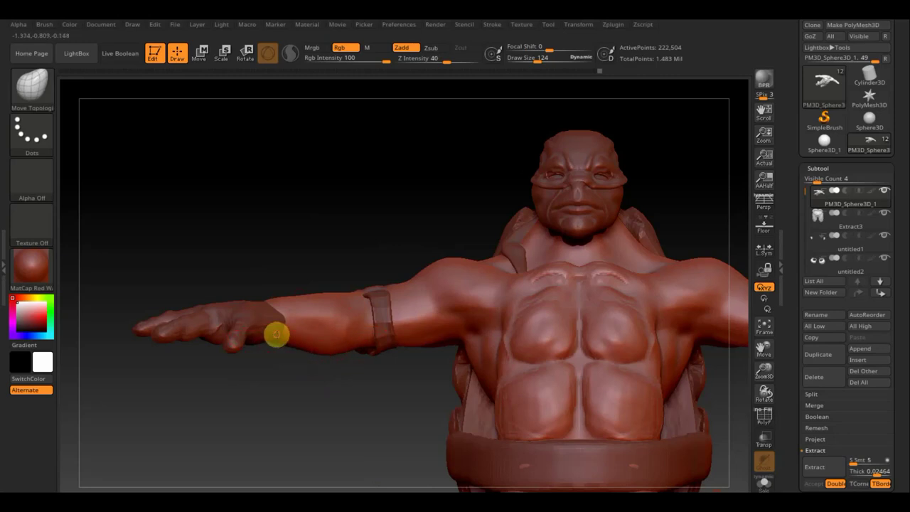
mouse_move(301, 240)
mouse_down()
mouse_move(282, 240)
mouse_move(291, 240)
mouse_move(323, 312)
mouse_move(321, 342)
mouse_up()
Step: Switch to ClayBuildup at size 48 and build clay on the forearm below the armband
click(49, 83)
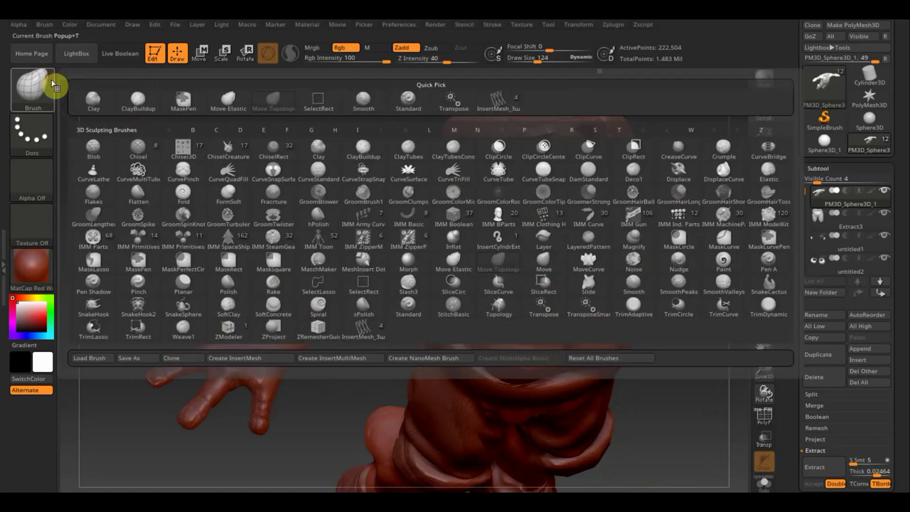
click(138, 100)
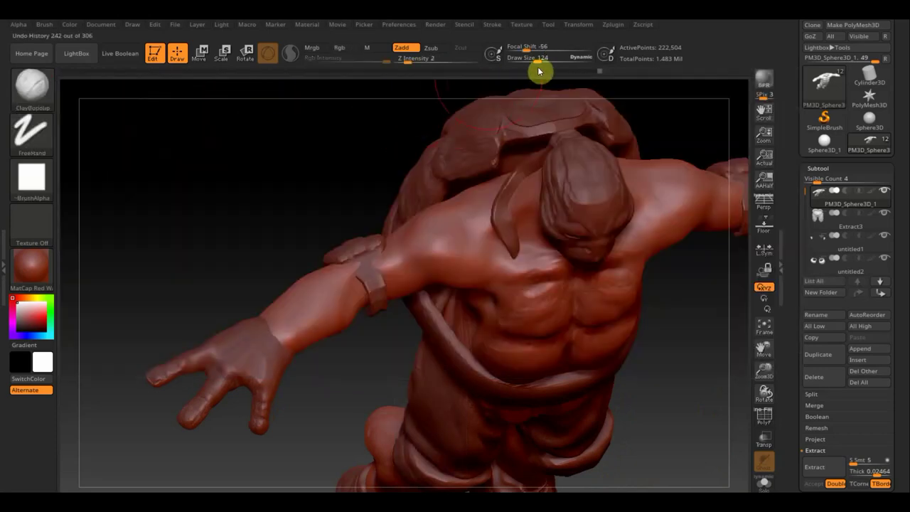
drag(536, 60, 524, 61)
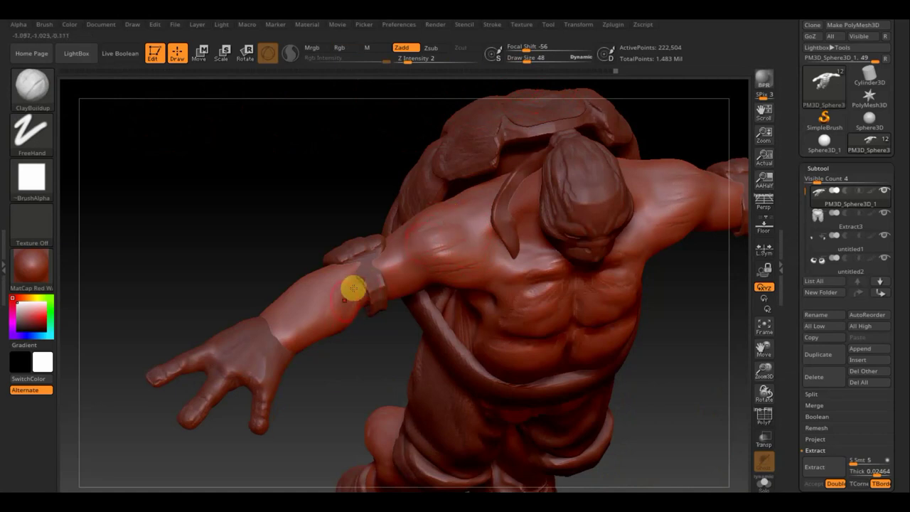
drag(332, 321, 343, 299)
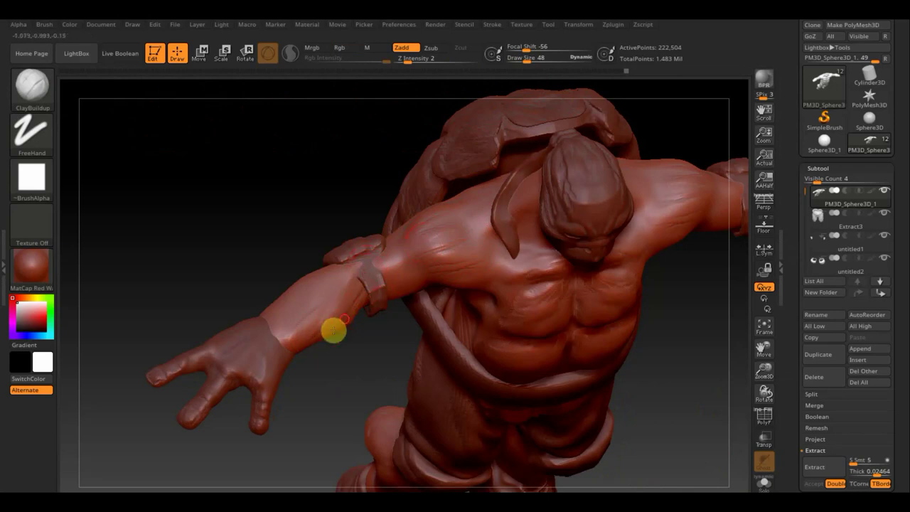
drag(331, 327, 308, 325)
Step: Rotate the arm and add a clay stroke on the forearm near the wrist
mouse_move(240, 260)
mouse_down()
mouse_move(268, 291)
mouse_move(272, 325)
mouse_move(304, 346)
mouse_up()
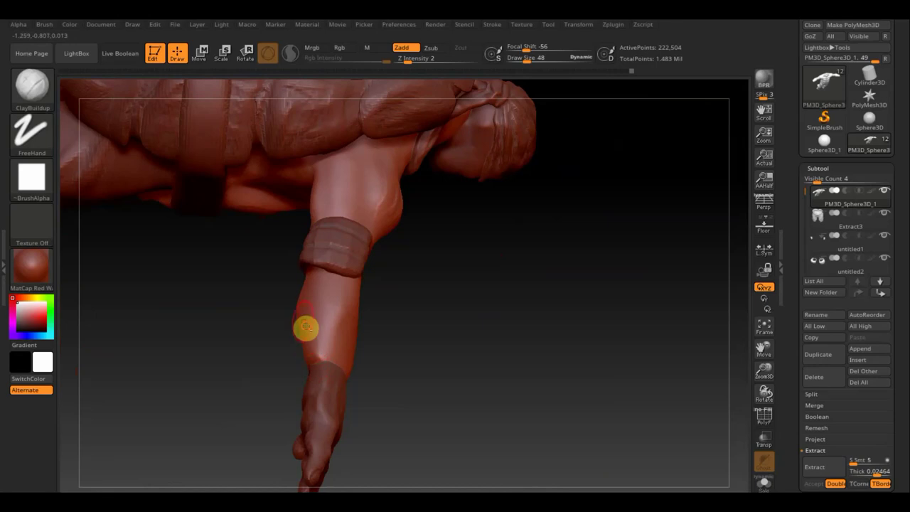
drag(386, 347, 406, 347)
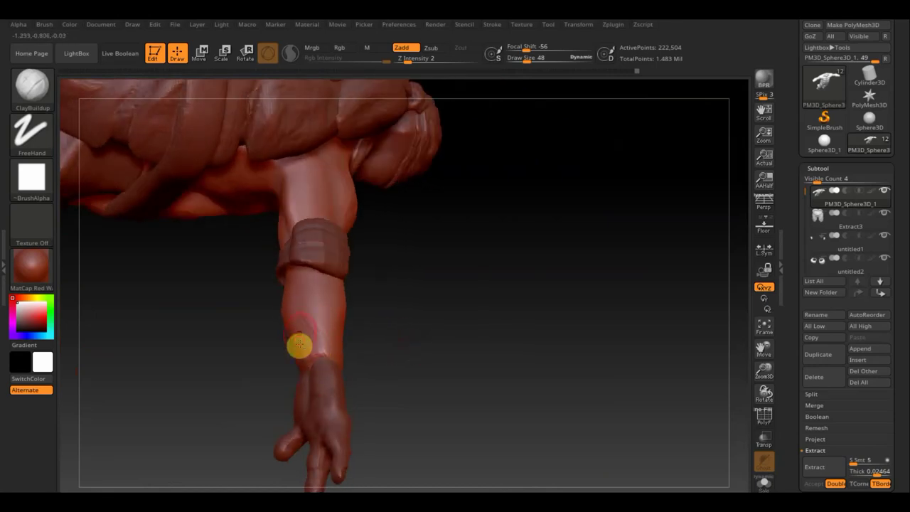
drag(298, 346, 312, 301)
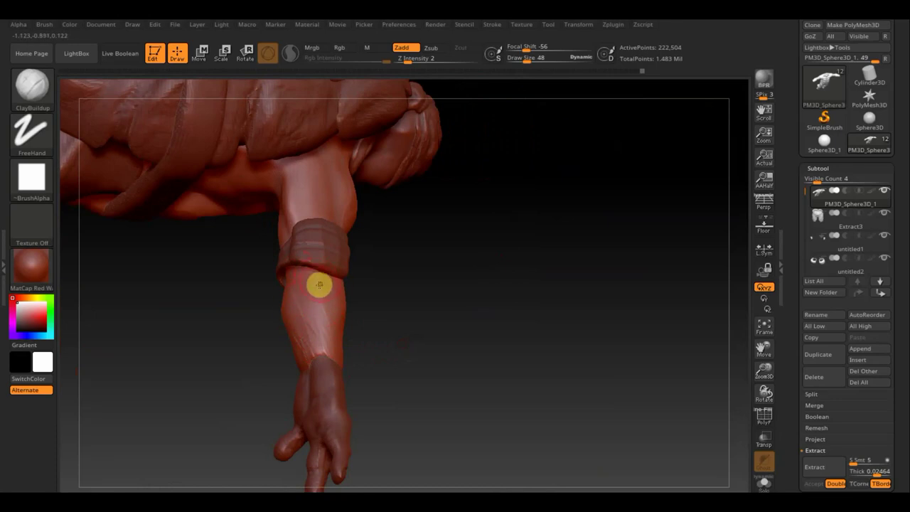
mouse_move(485, 317)
mouse_down()
mouse_move(408, 256)
mouse_move(405, 92)
mouse_up()
right_drag(303, 299, 308, 315)
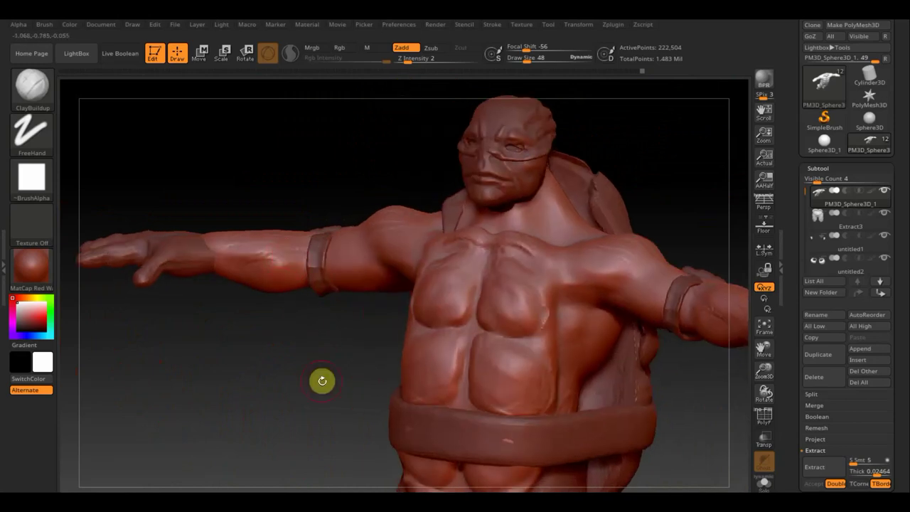
Step: Sculpt clay ridges along the forearm beside the left armband
mouse_move(318, 377)
alt+right_down()
mouse_move(335, 406)
mouse_move(298, 288)
alt+right_up()
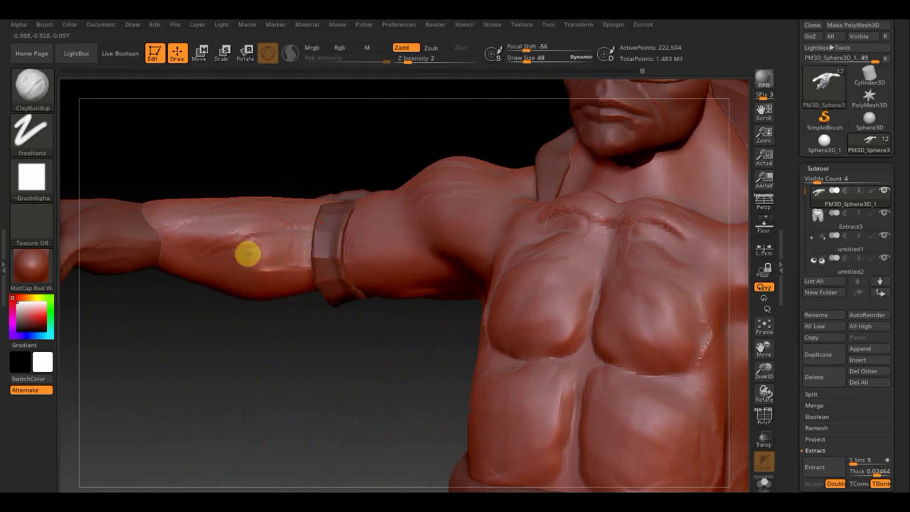
mouse_move(242, 248)
mouse_down()
mouse_move(305, 223)
mouse_move(253, 218)
mouse_move(227, 248)
mouse_move(262, 294)
mouse_move(203, 274)
mouse_move(242, 286)
mouse_up()
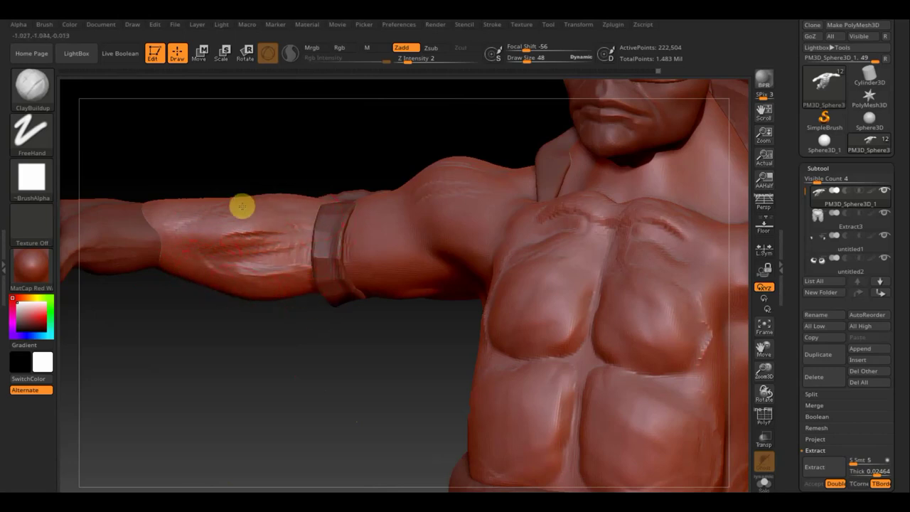
mouse_move(320, 182)
right_down()
mouse_move(335, 260)
mouse_move(354, 191)
right_up()
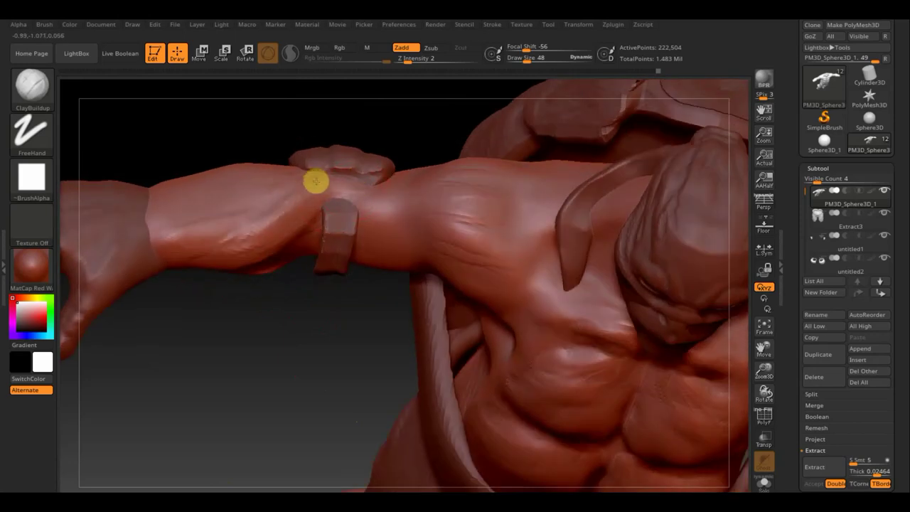
click(431, 218)
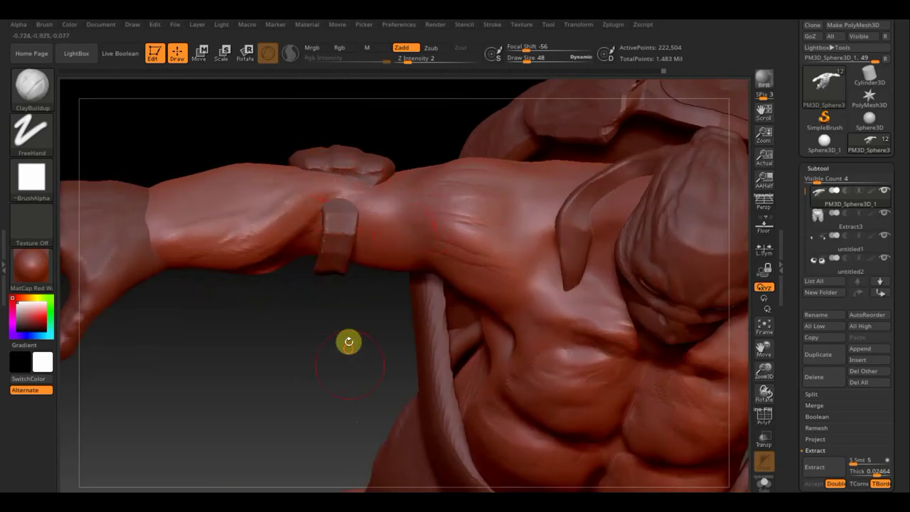
right_drag(349, 341, 361, 212)
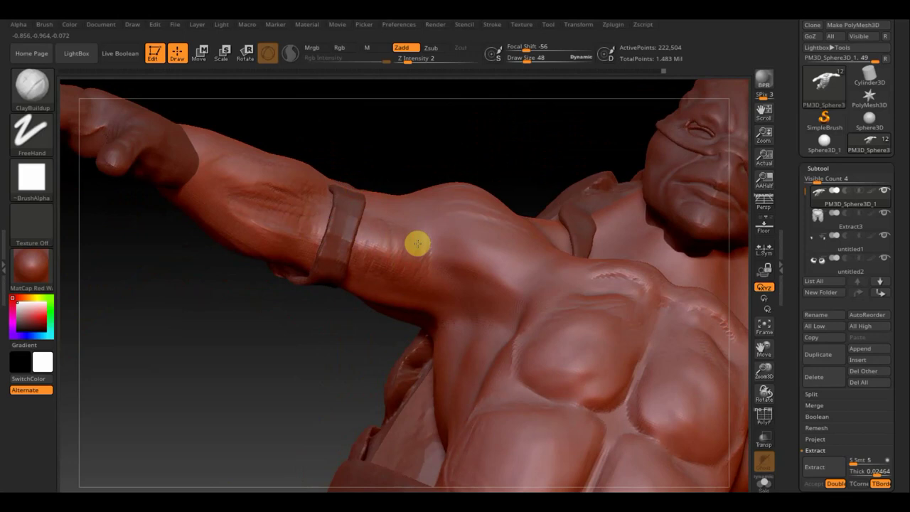
Step: Build up clay into the armpit and smooth the armpit crease
mouse_move(424, 244)
mouse_down()
mouse_move(485, 309)
mouse_move(524, 271)
mouse_up()
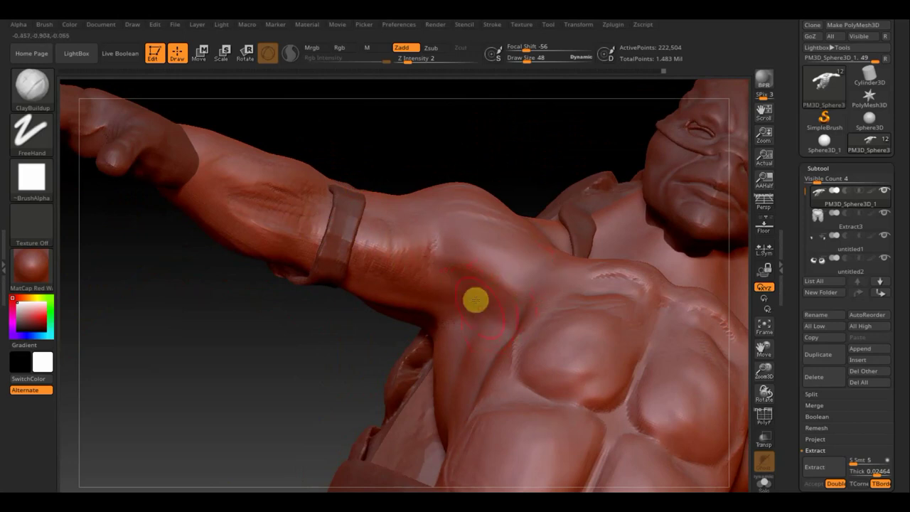
mouse_move(476, 300)
mouse_down()
mouse_move(498, 320)
mouse_move(504, 363)
mouse_move(432, 361)
mouse_move(491, 292)
mouse_up()
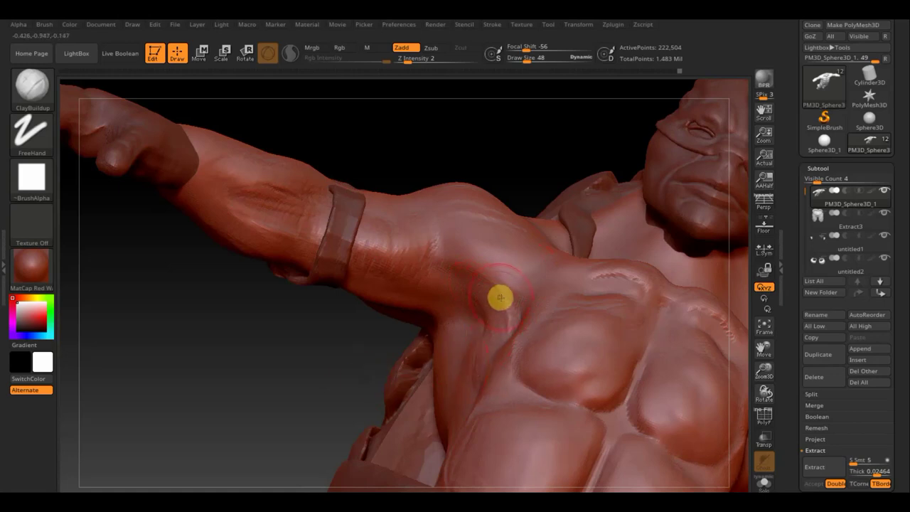
mouse_move(445, 157)
mouse_down()
mouse_move(575, 284)
mouse_move(530, 272)
mouse_move(544, 263)
mouse_move(504, 301)
mouse_move(498, 291)
mouse_move(484, 298)
mouse_move(538, 271)
mouse_up()
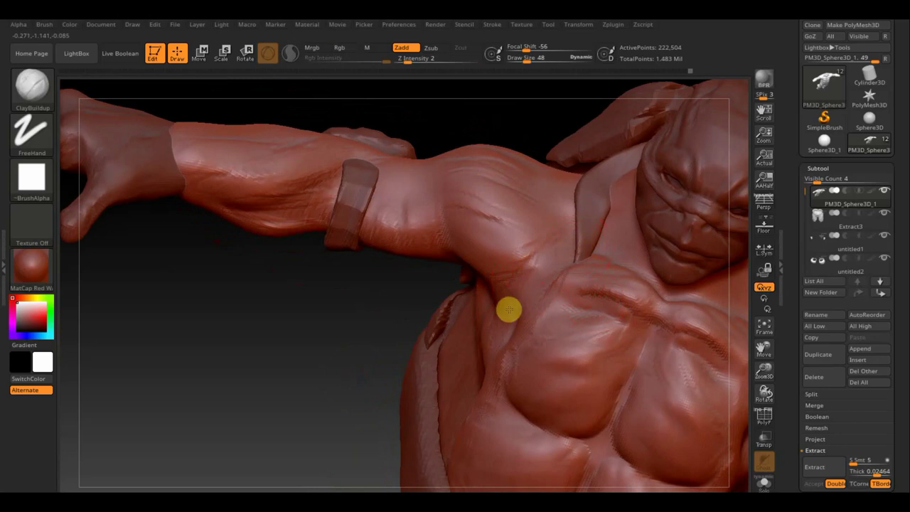
key(shift)
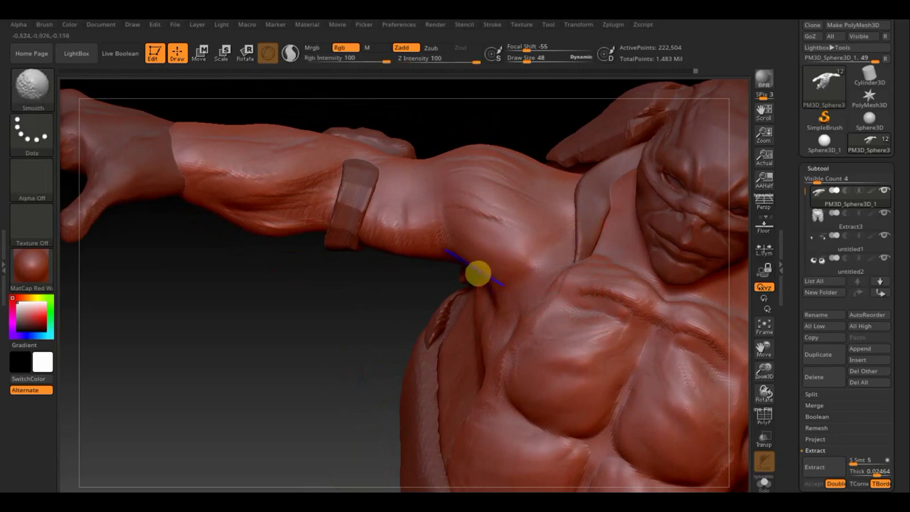
shift+drag(478, 273, 540, 244)
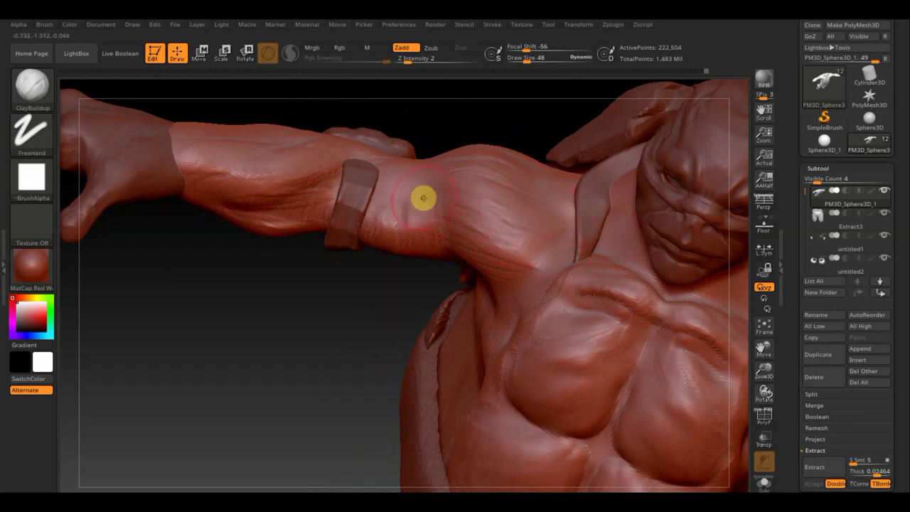
drag(337, 363, 313, 410)
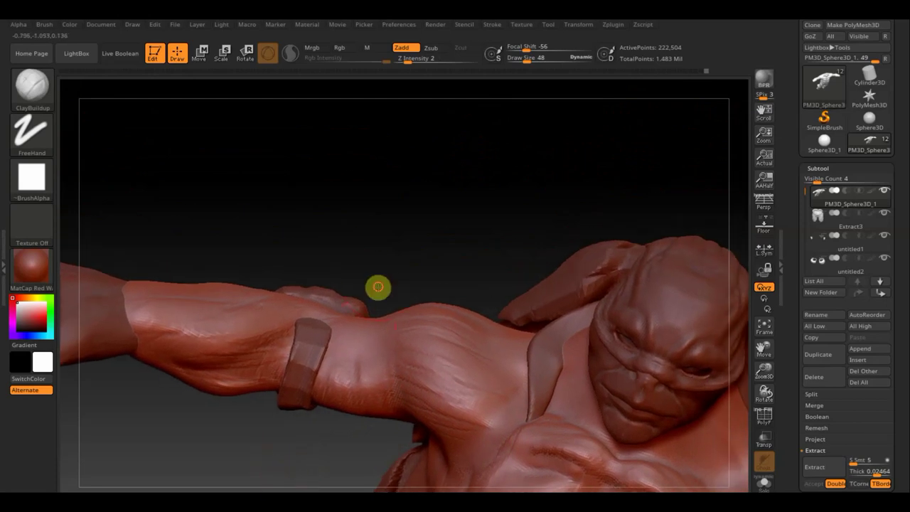
Step: Reduce the brush to draw size 26 and stroke the upper arm beside the armband
mouse_move(376, 286)
mouse_down()
mouse_move(373, 347)
mouse_move(380, 315)
mouse_up()
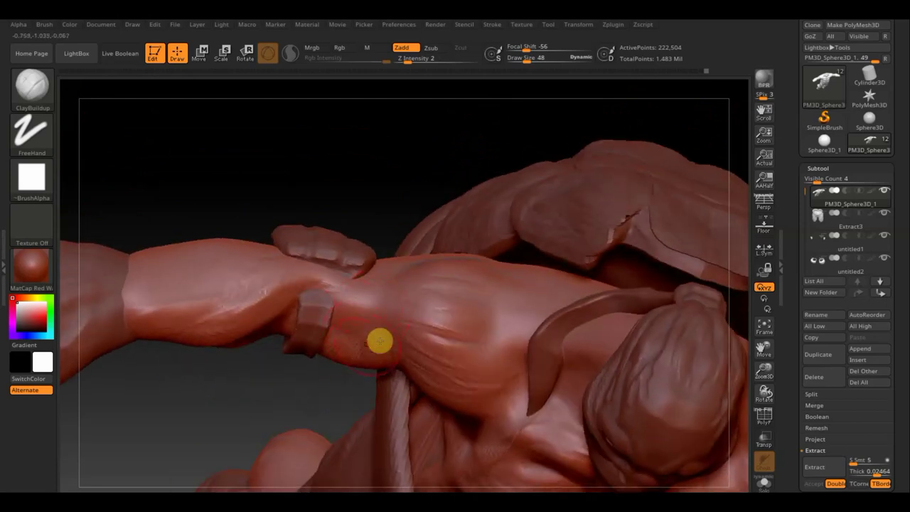
drag(390, 167, 396, 178)
mouse_move(317, 125)
mouse_down()
mouse_move(278, 128)
mouse_move(288, 118)
mouse_up()
drag(524, 61, 522, 61)
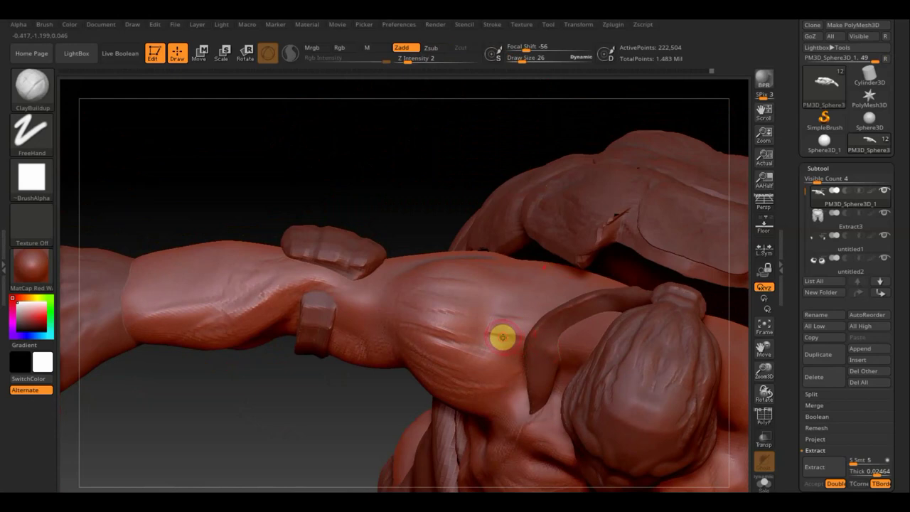
click(502, 332)
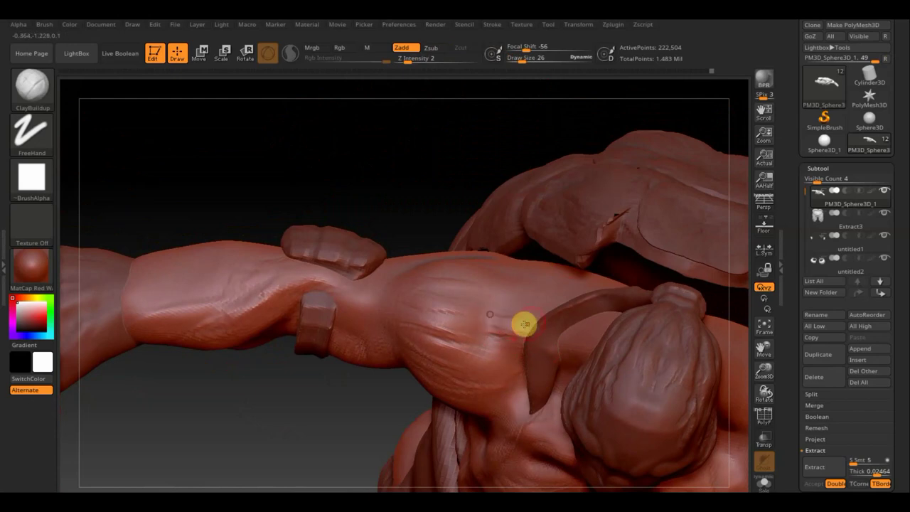
drag(537, 303, 536, 310)
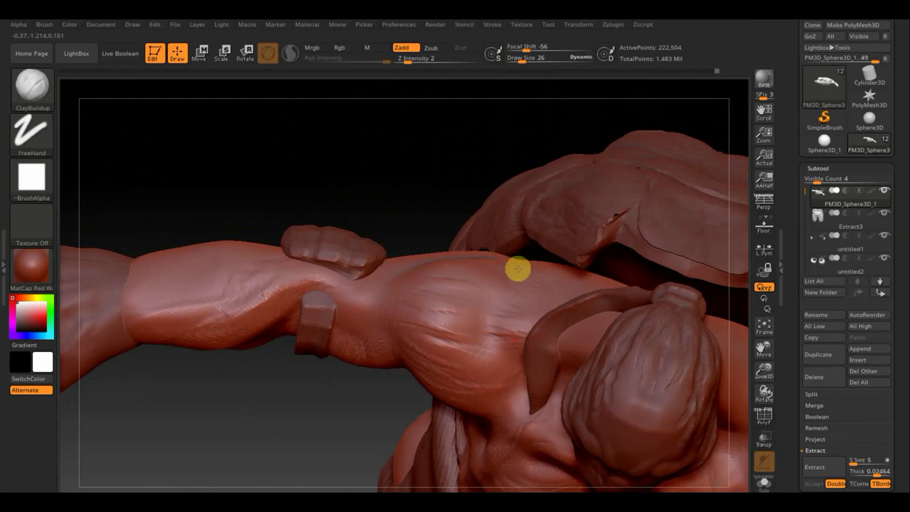
Step: Orbit around the shoulder to a near-front view of the head and chest
mouse_move(447, 211)
right_down()
mouse_move(475, 228)
mouse_move(495, 258)
mouse_move(561, 298)
right_up()
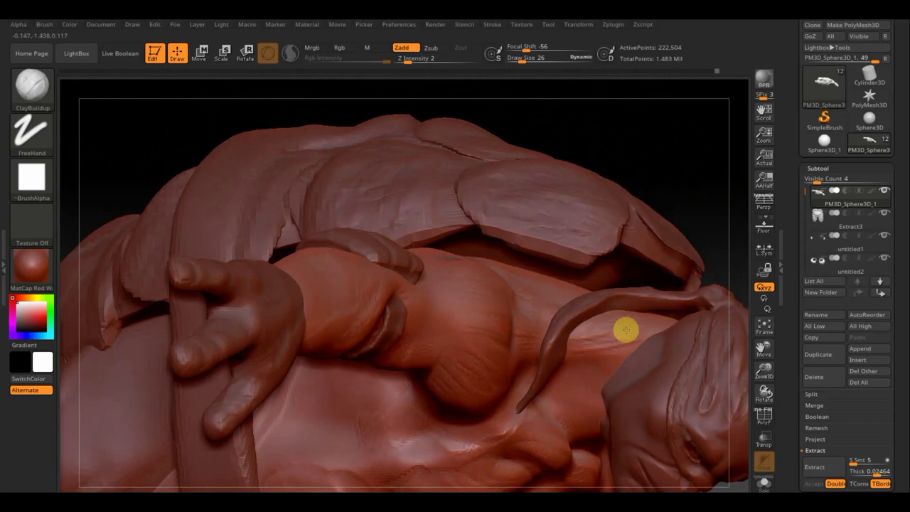
mouse_move(711, 231)
right_down()
mouse_move(690, 207)
mouse_move(679, 152)
right_up()
mouse_move(530, 182)
mouse_down()
mouse_move(502, 169)
mouse_move(501, 214)
mouse_up()
drag(386, 386, 447, 406)
drag(526, 339, 365, 267)
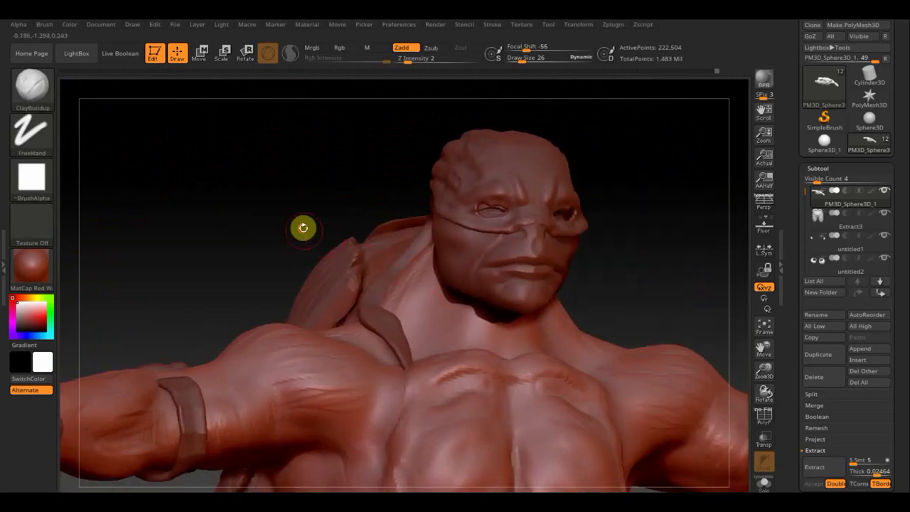
Step: Build up a raised clay ridge down the side of the neck below the ear
drag(303, 228, 320, 233)
drag(397, 262, 433, 239)
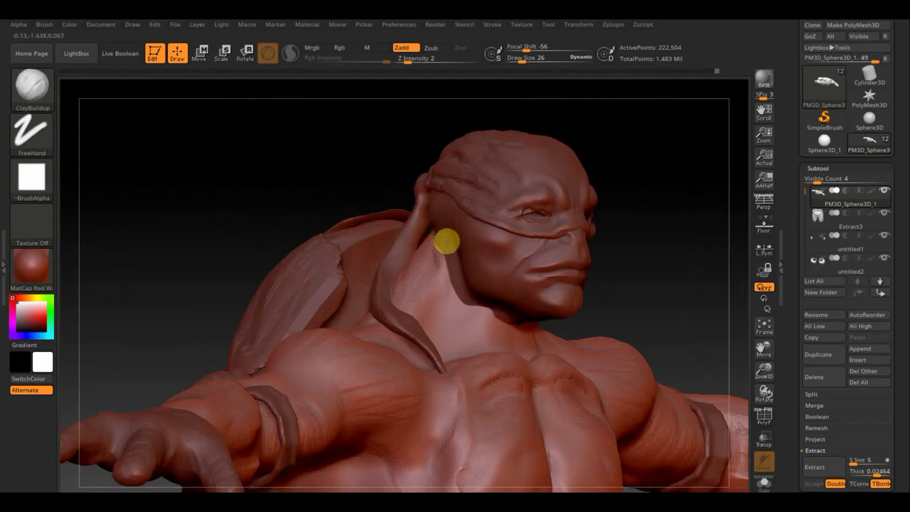
drag(436, 246, 470, 345)
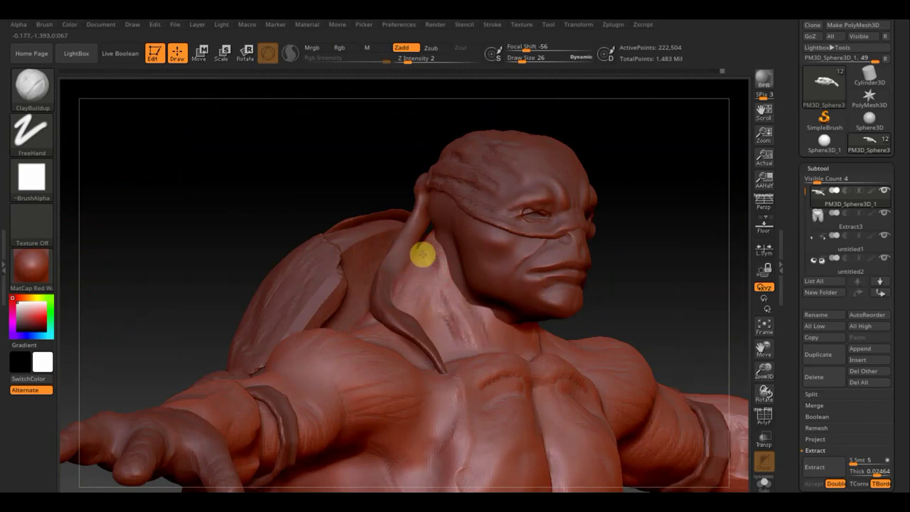
mouse_move(229, 210)
mouse_down()
mouse_move(212, 220)
mouse_move(215, 237)
mouse_up()
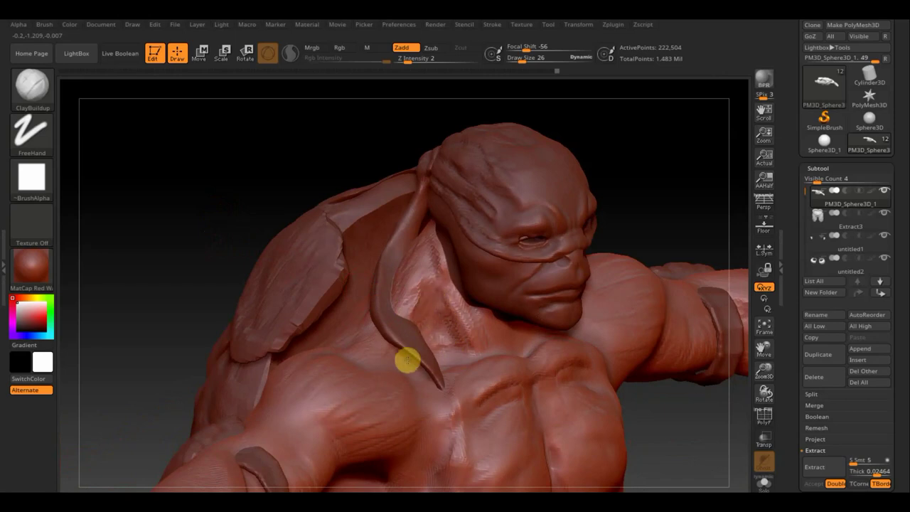
drag(608, 160, 611, 159)
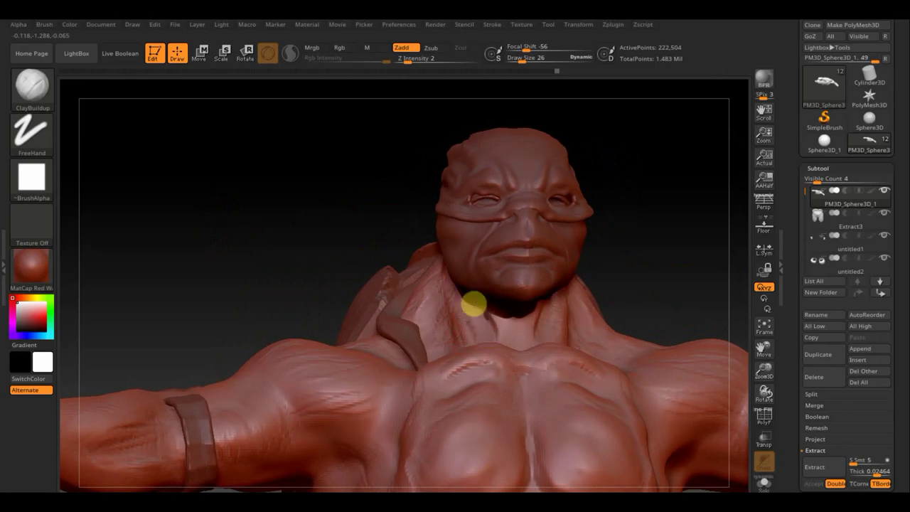
drag(473, 305, 500, 330)
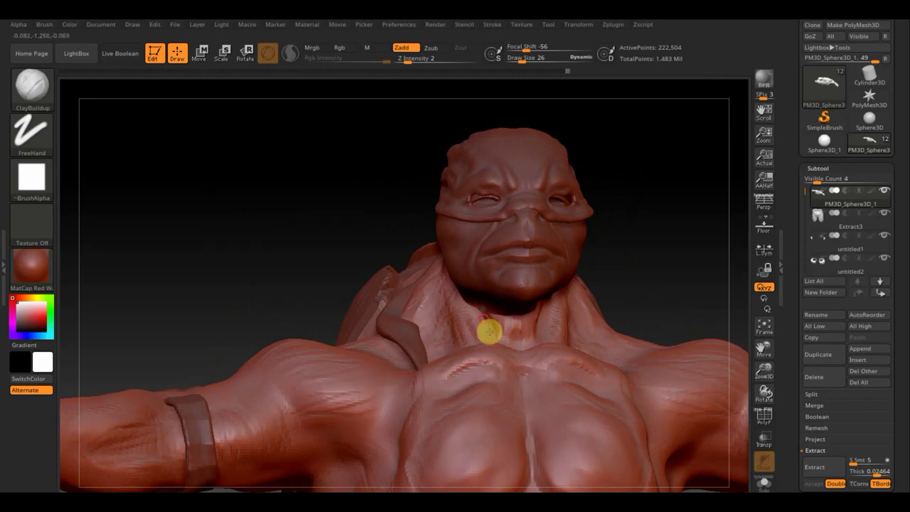
Step: Raise the ridge behind the jaw further and smooth it into the surrounding skin
drag(306, 182, 411, 268)
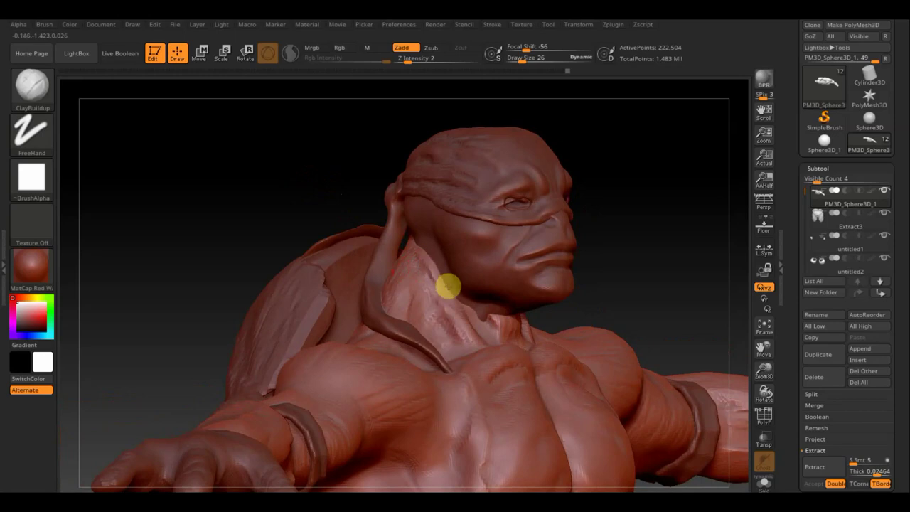
mouse_move(431, 258)
mouse_down()
mouse_move(422, 228)
mouse_move(433, 296)
mouse_move(406, 246)
mouse_up()
drag(632, 296, 605, 299)
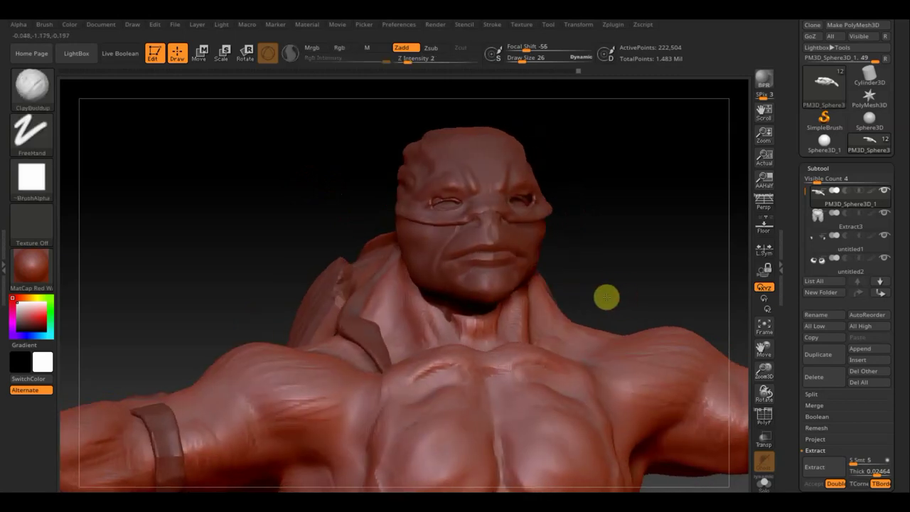
shift+drag(469, 324, 424, 340)
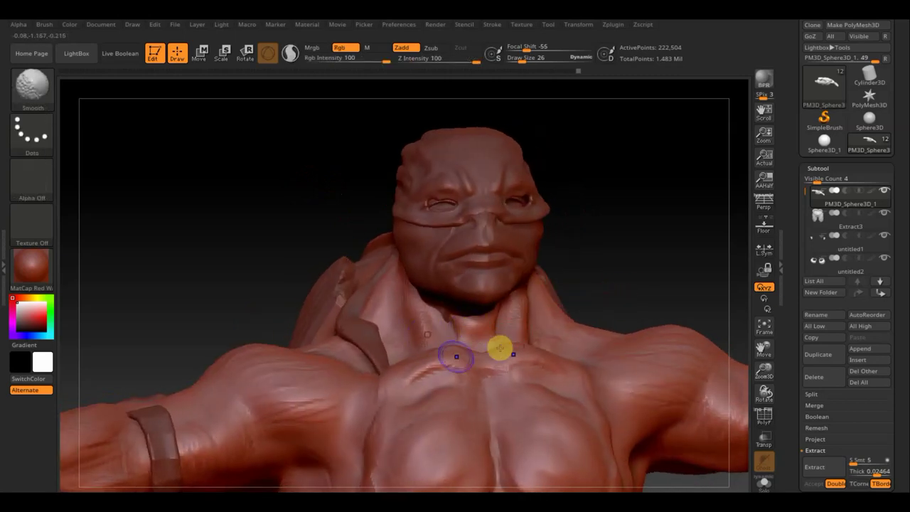
mouse_move(601, 272)
shift+mouse_down()
mouse_move(599, 287)
mouse_move(535, 156)
shift+mouse_up()
Step: Frame the full turtle warrior, orbit around front and back, and bring up the subtool quick list
alt+drag(541, 405, 520, 349)
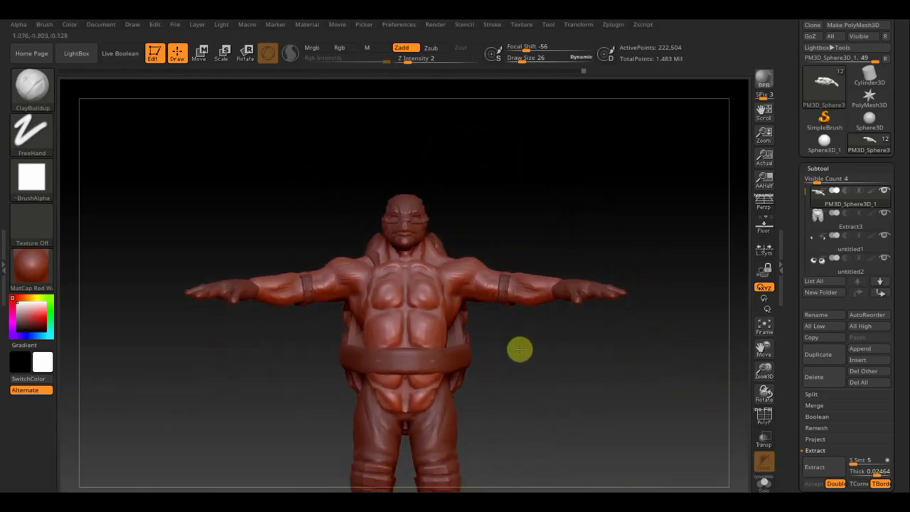
alt+drag(514, 382, 514, 296)
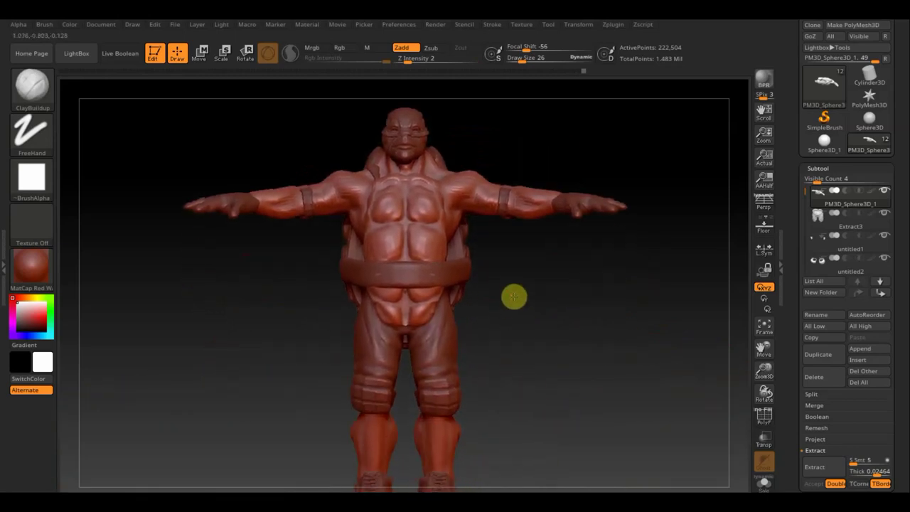
mouse_move(526, 367)
alt+mouse_down()
mouse_move(521, 353)
mouse_move(516, 370)
alt+mouse_up()
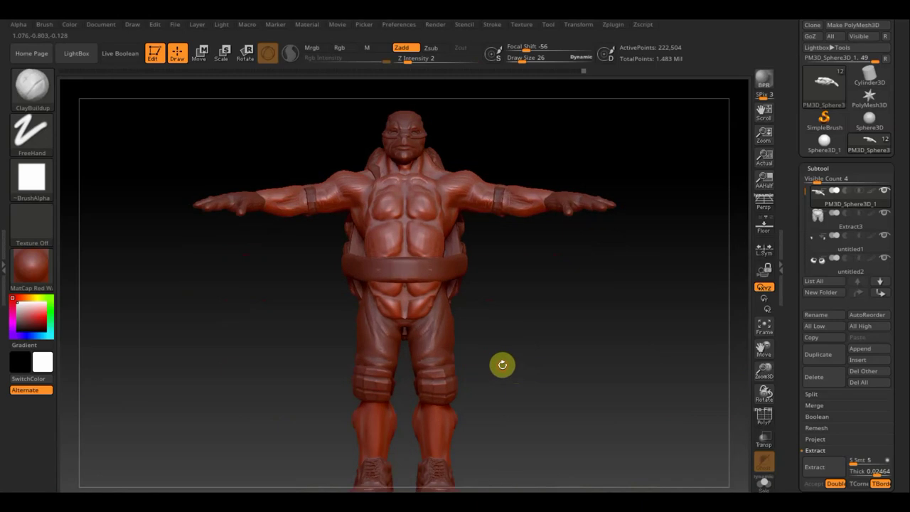
mouse_move(515, 363)
mouse_down()
mouse_move(392, 376)
mouse_move(518, 359)
mouse_move(524, 380)
mouse_move(575, 406)
mouse_move(558, 382)
mouse_up()
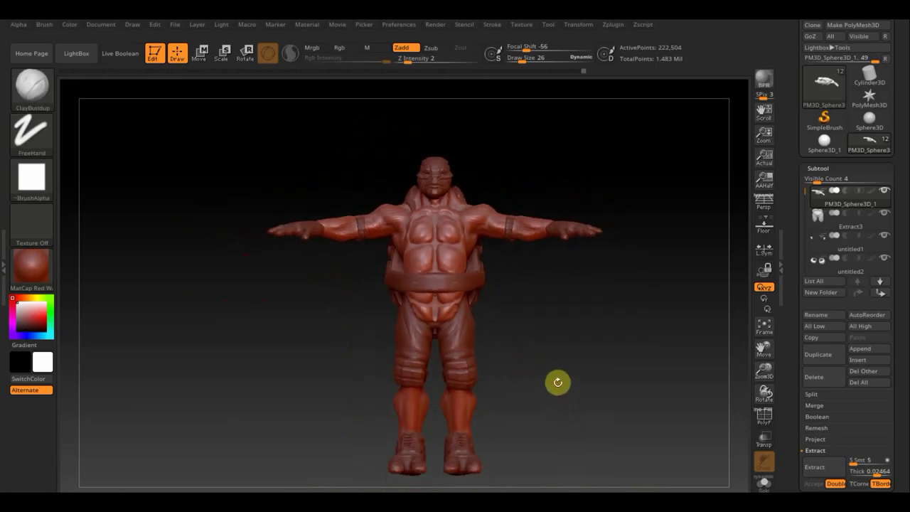
mouse_move(576, 325)
mouse_down()
mouse_move(522, 353)
mouse_move(446, 361)
mouse_up()
mouse_move(502, 349)
mouse_down()
mouse_move(590, 341)
mouse_move(597, 332)
mouse_move(547, 374)
mouse_move(556, 381)
mouse_move(419, 290)
mouse_up()
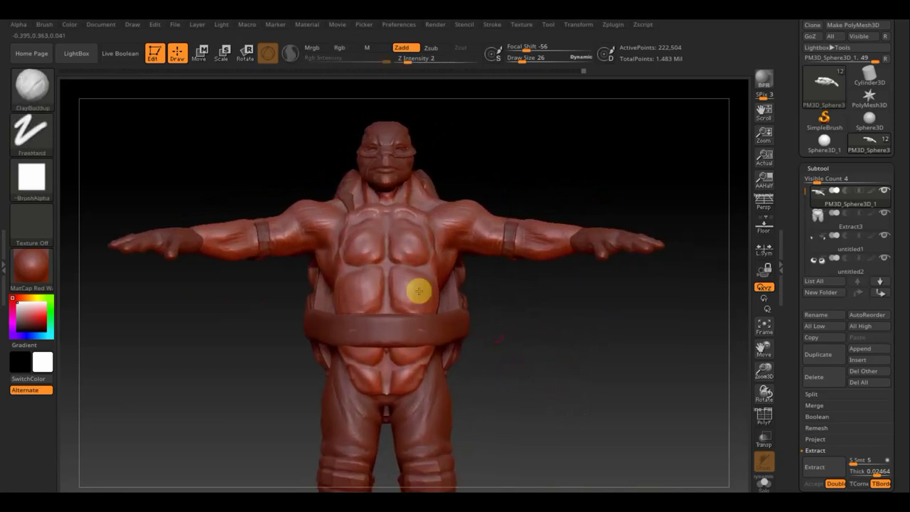
mouse_move(498, 168)
mouse_down()
mouse_move(518, 173)
mouse_move(536, 200)
mouse_move(502, 161)
mouse_move(531, 182)
mouse_move(532, 235)
mouse_up()
key(n)
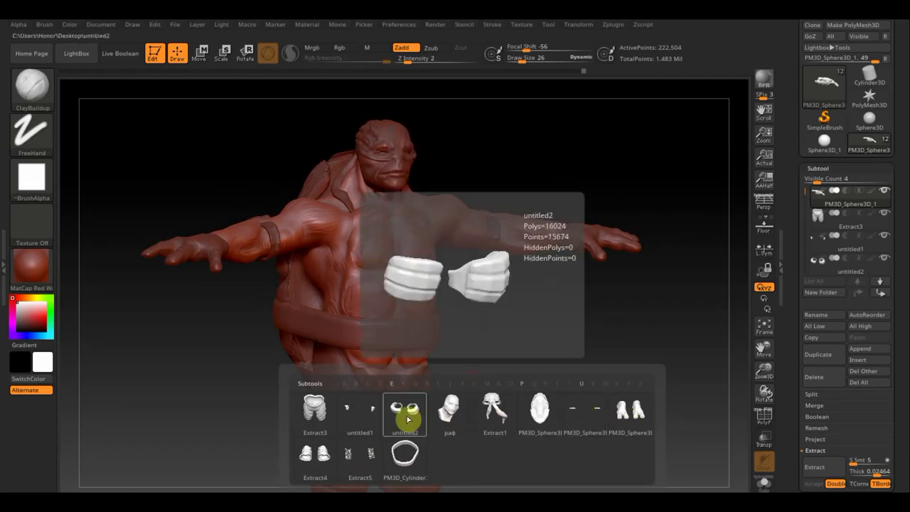
Step: Make the untitled1 body subtool active, orbit it, and bring up the brush library
click(359, 416)
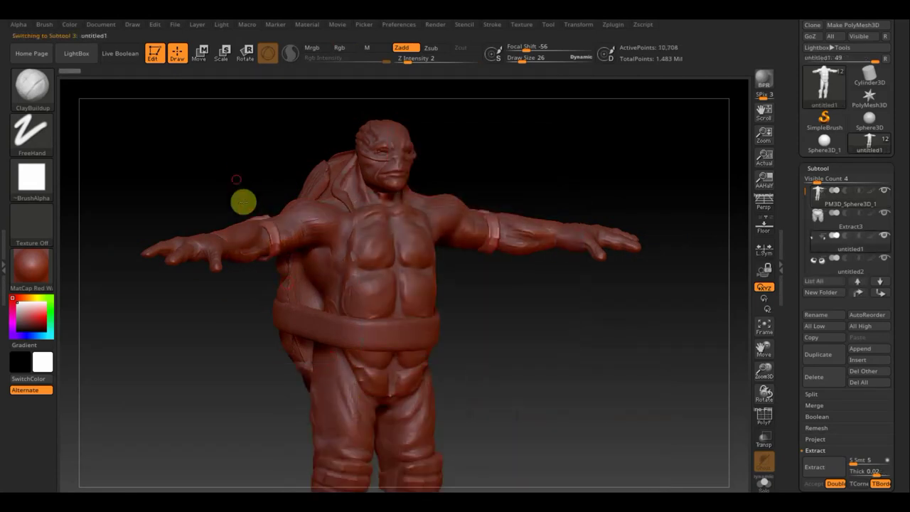
mouse_move(243, 202)
mouse_down()
mouse_move(252, 252)
mouse_move(280, 257)
mouse_up()
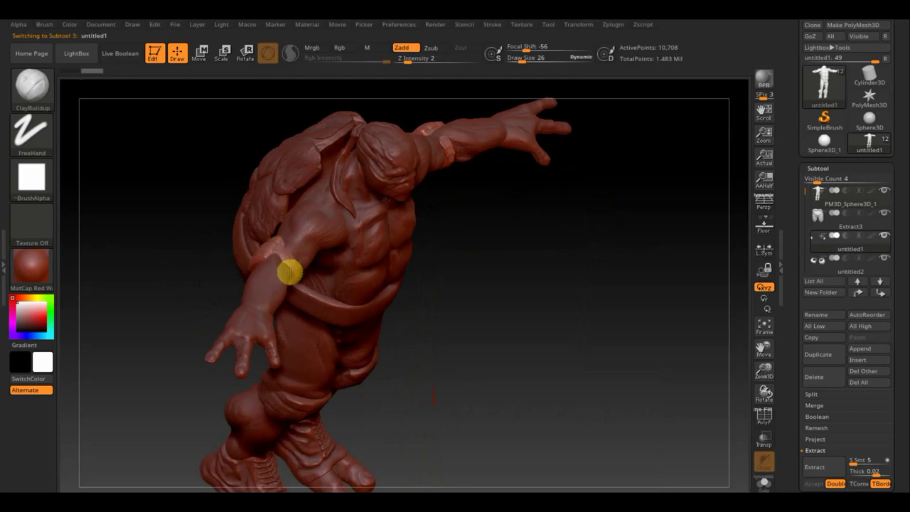
mouse_move(288, 267)
mouse_down()
mouse_move(166, 225)
mouse_move(118, 183)
mouse_move(124, 121)
mouse_move(140, 234)
mouse_move(141, 210)
mouse_up()
click(30, 86)
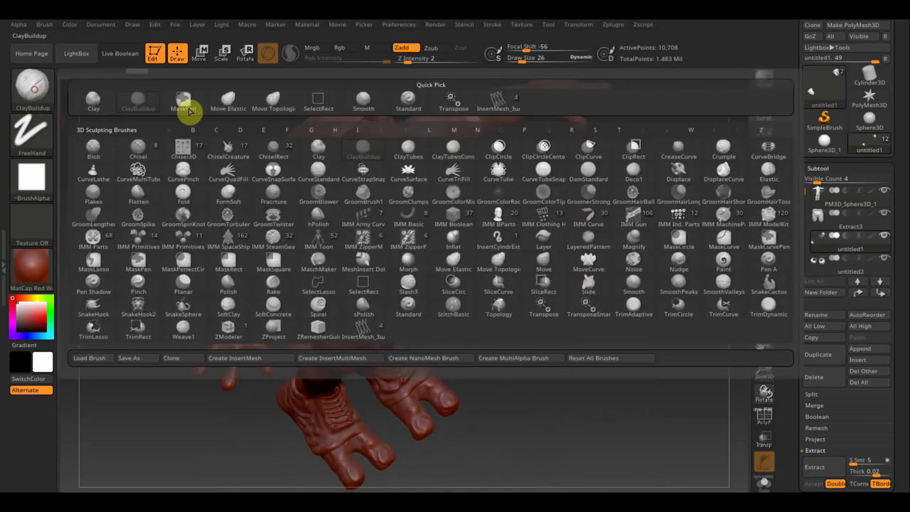
Step: Select the Move Topological brush with brush size 146
click(279, 107)
text(40)
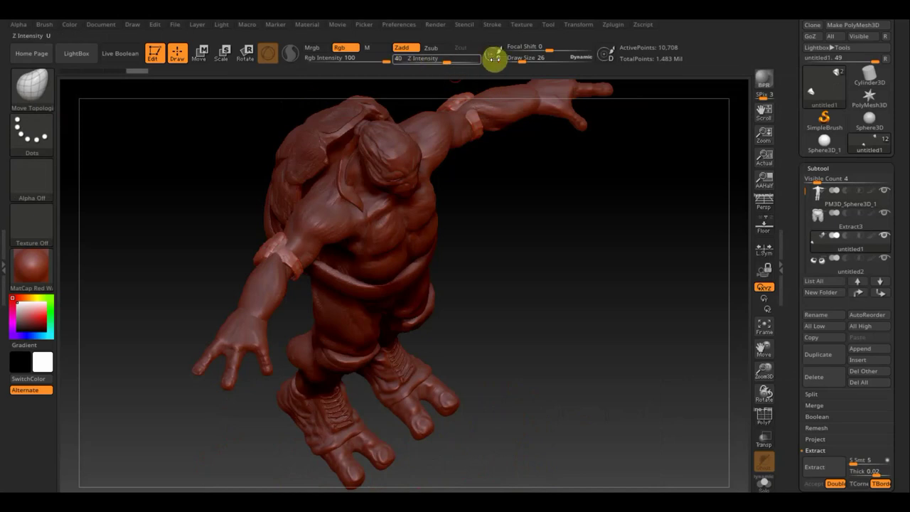
click(523, 59)
text(130)
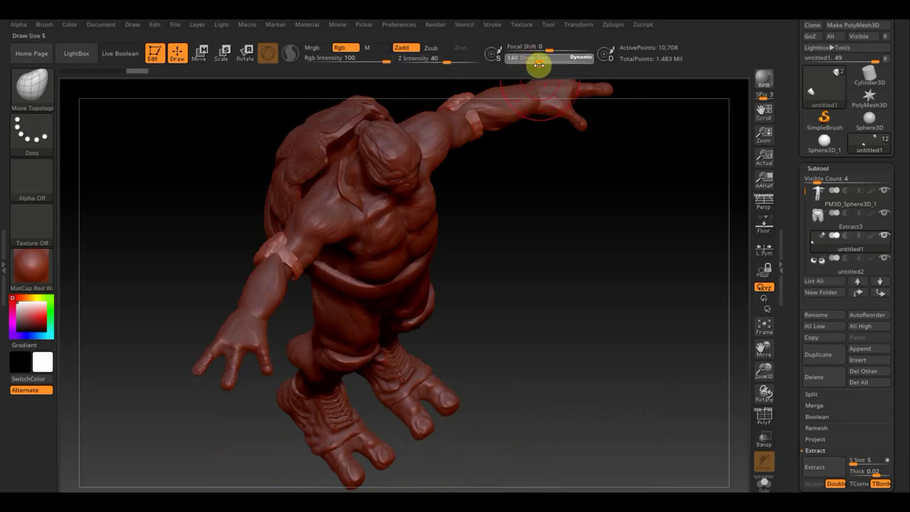
key(Return)
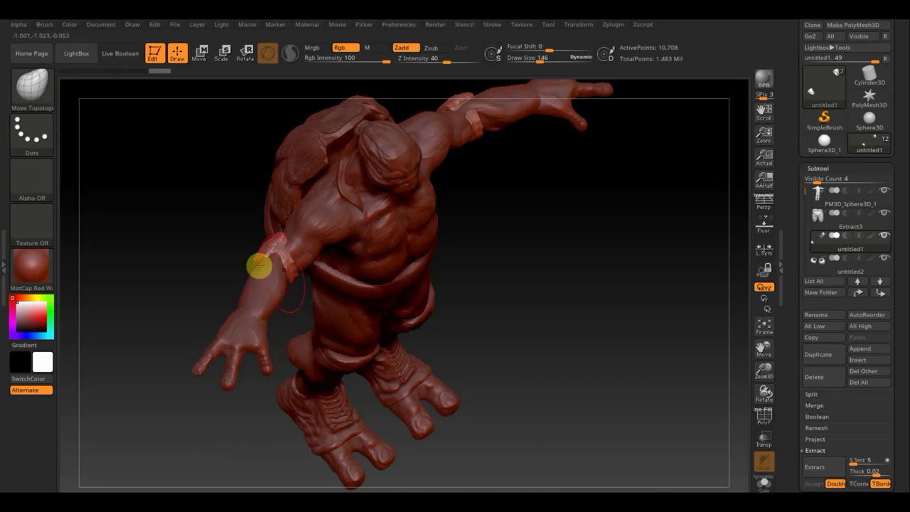
Step: Orbit the model to inspect the raised arm from several angles, including behind
drag(184, 211, 189, 203)
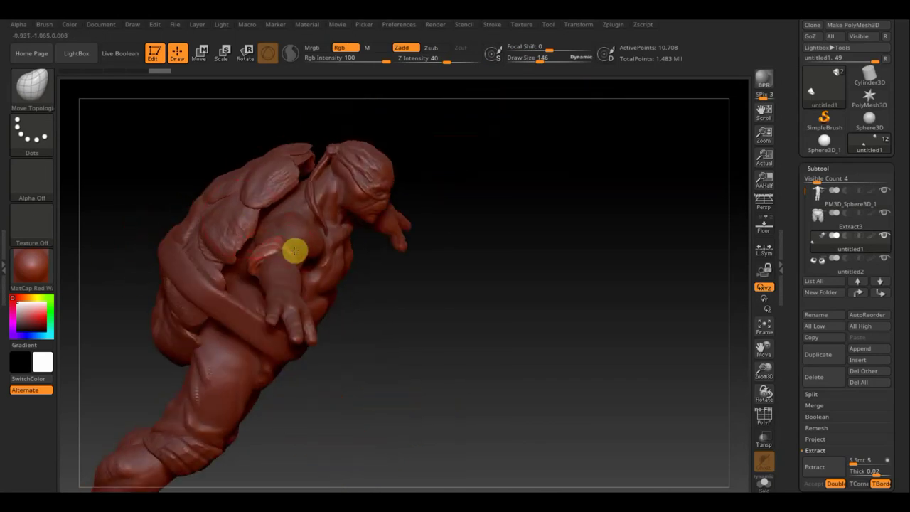
mouse_move(416, 301)
mouse_down()
mouse_move(423, 253)
mouse_move(412, 257)
mouse_up()
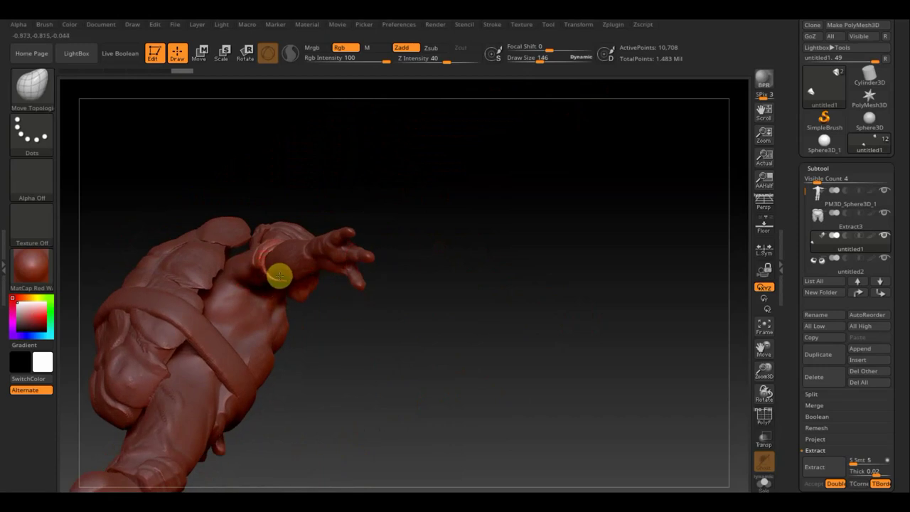
mouse_move(451, 327)
mouse_down()
mouse_move(402, 272)
mouse_move(414, 254)
mouse_up()
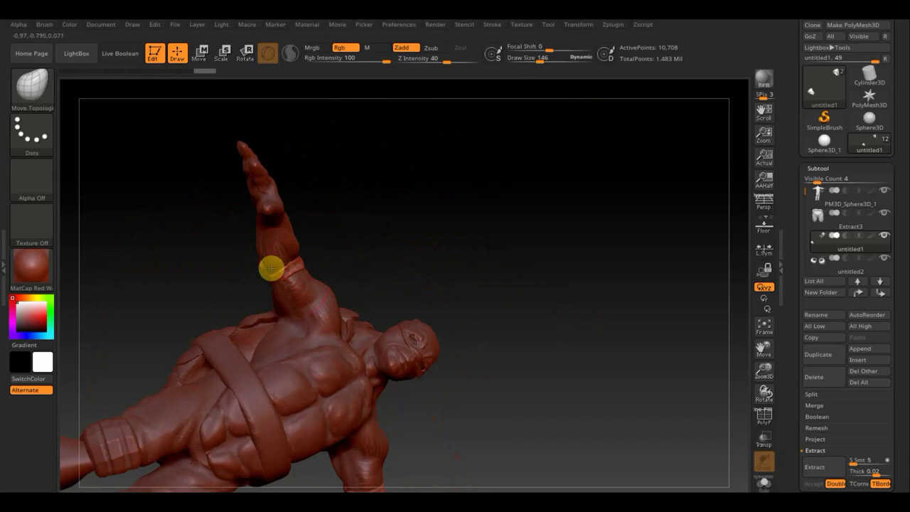
mouse_move(361, 248)
mouse_down()
mouse_move(403, 235)
mouse_move(422, 243)
mouse_move(367, 273)
mouse_move(339, 266)
mouse_move(327, 224)
mouse_up()
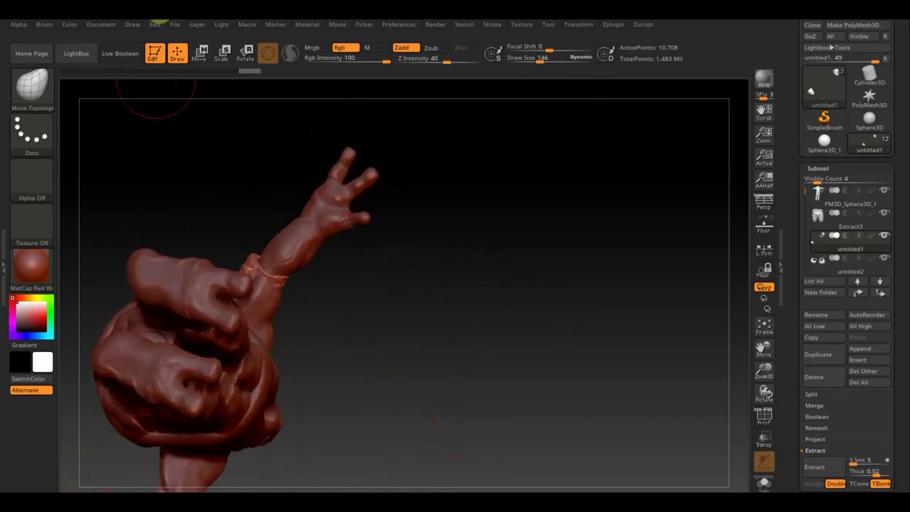
Step: Select the ClayBuildup brush at a smaller size and zoom in on the forearm cuff
click(44, 99)
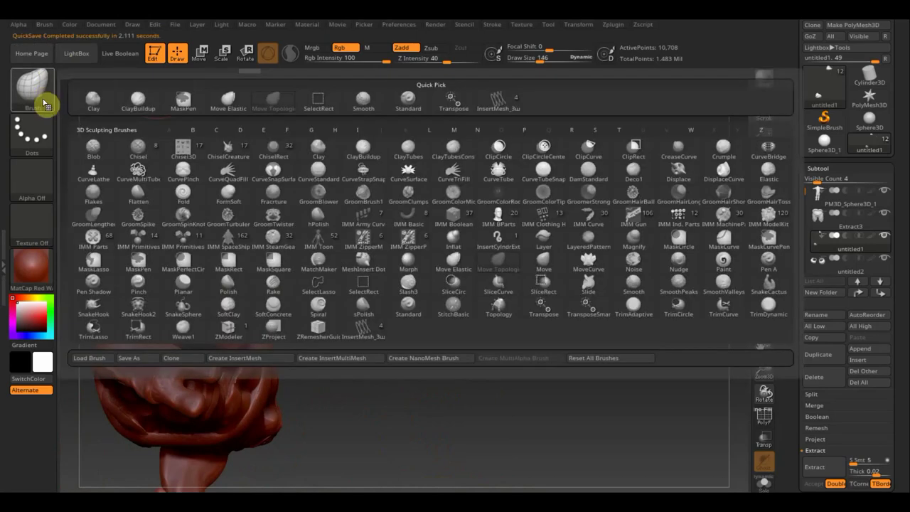
click(189, 97)
drag(510, 59, 535, 63)
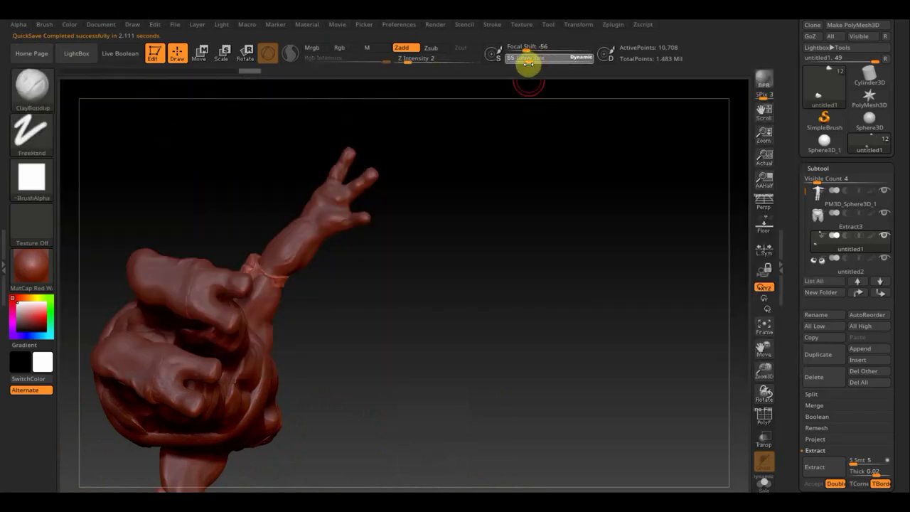
mouse_move(455, 339)
alt+mouse_down()
mouse_move(477, 349)
mouse_move(510, 405)
alt+mouse_up()
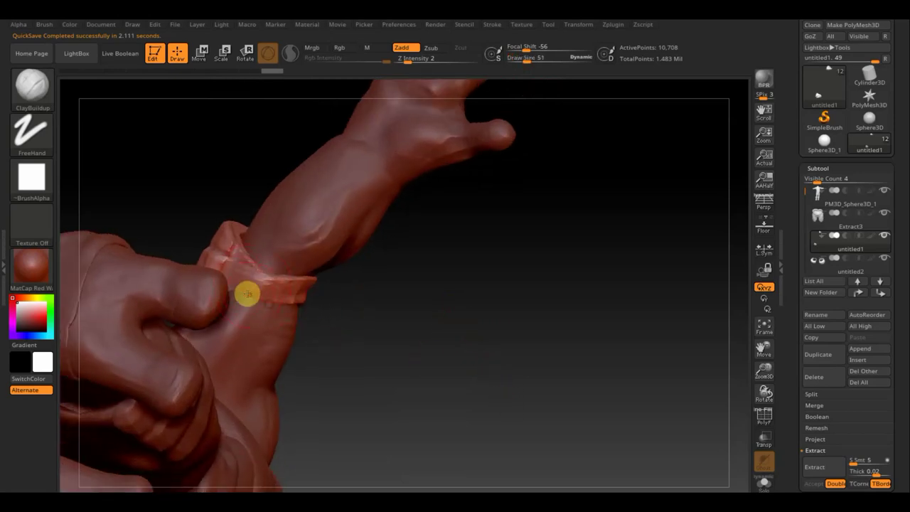
mouse_move(264, 305)
right_down()
mouse_move(277, 289)
mouse_move(217, 305)
mouse_move(233, 280)
right_up()
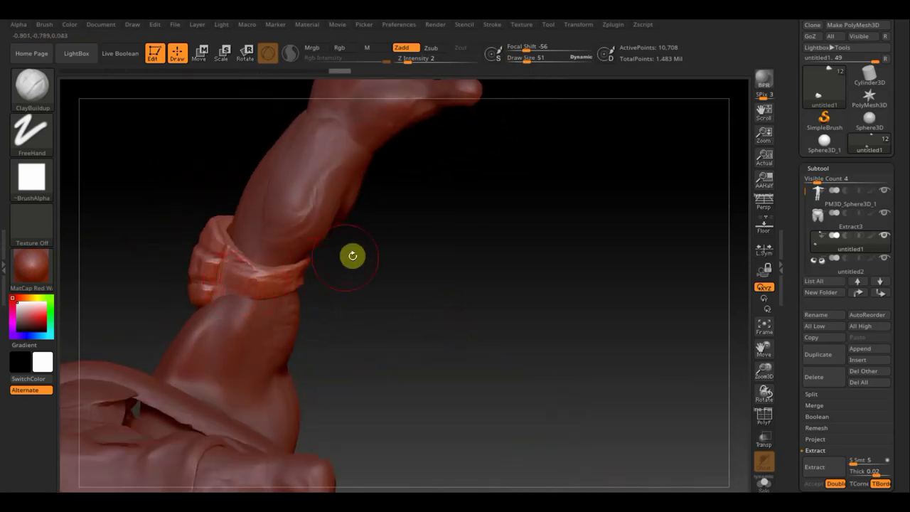
right_drag(415, 264, 319, 266)
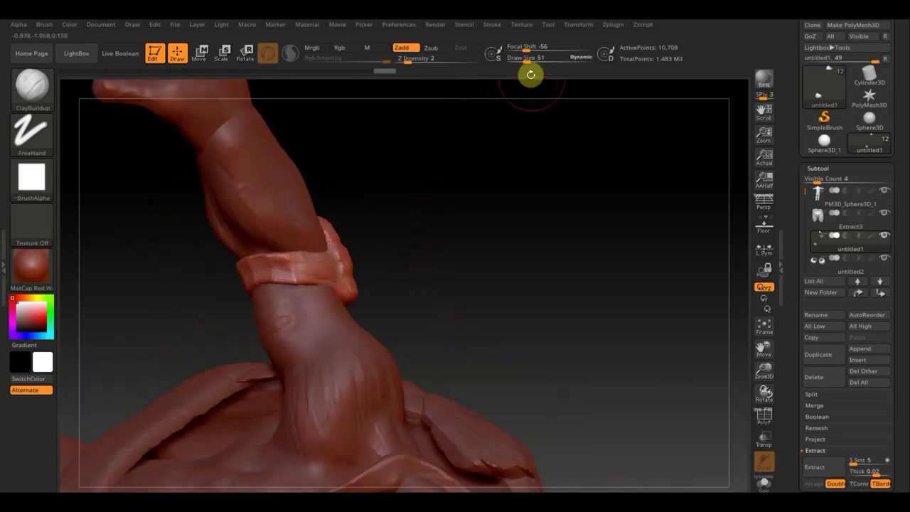
Step: Shrink the brush to about 19 and build up clay dabs and strokes on the cuff
drag(527, 60, 521, 62)
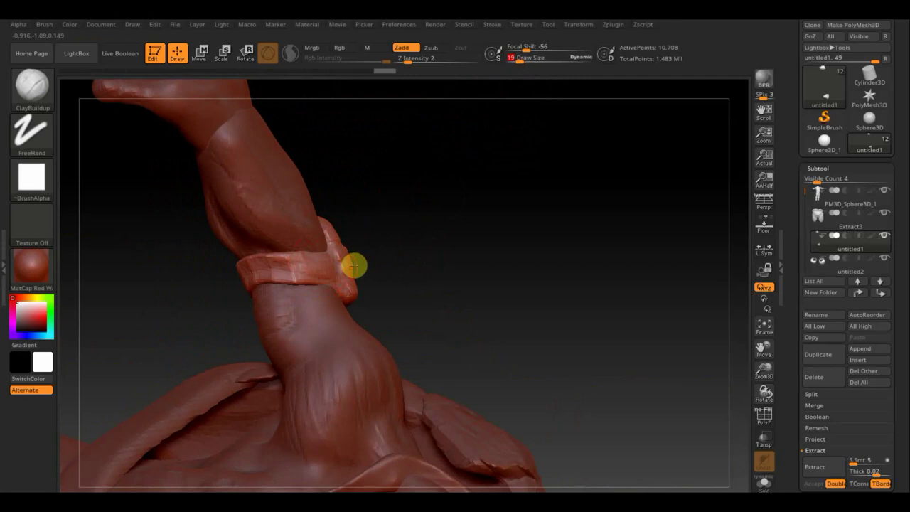
click(292, 270)
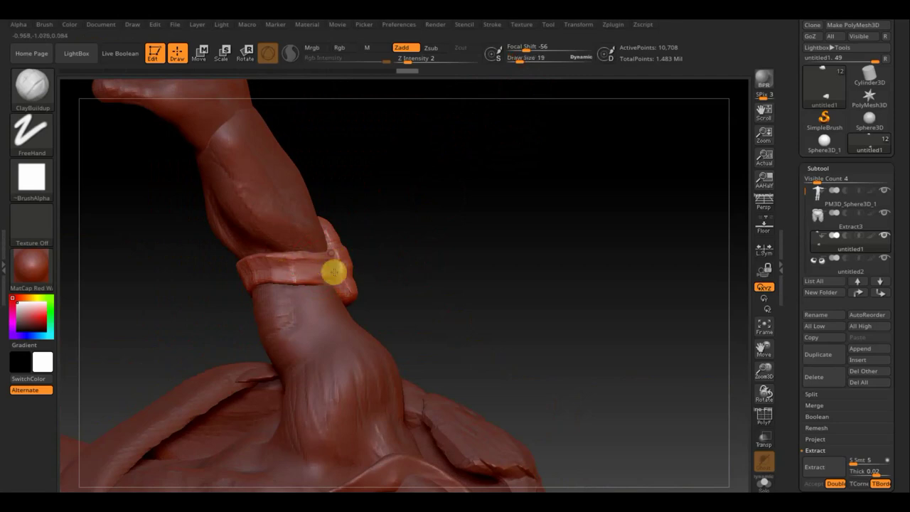
mouse_move(360, 278)
mouse_down()
mouse_move(494, 238)
mouse_move(283, 271)
mouse_up()
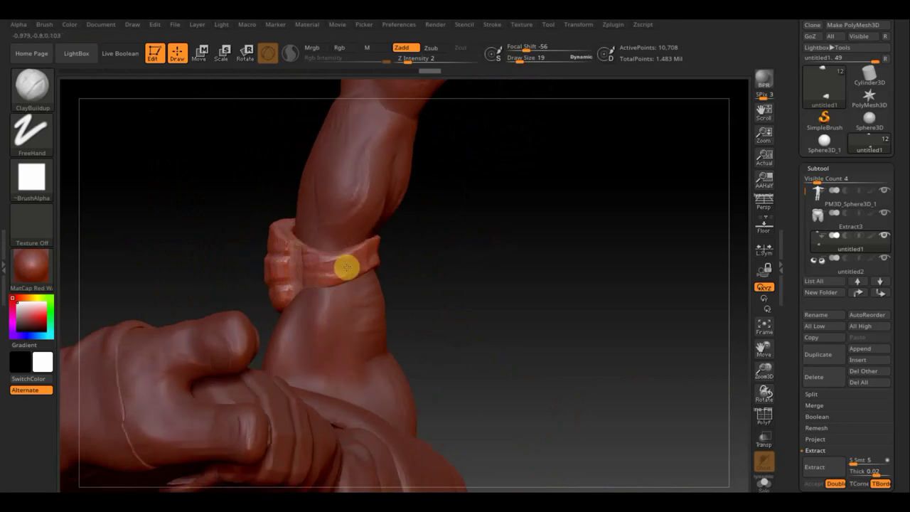
drag(349, 265, 354, 250)
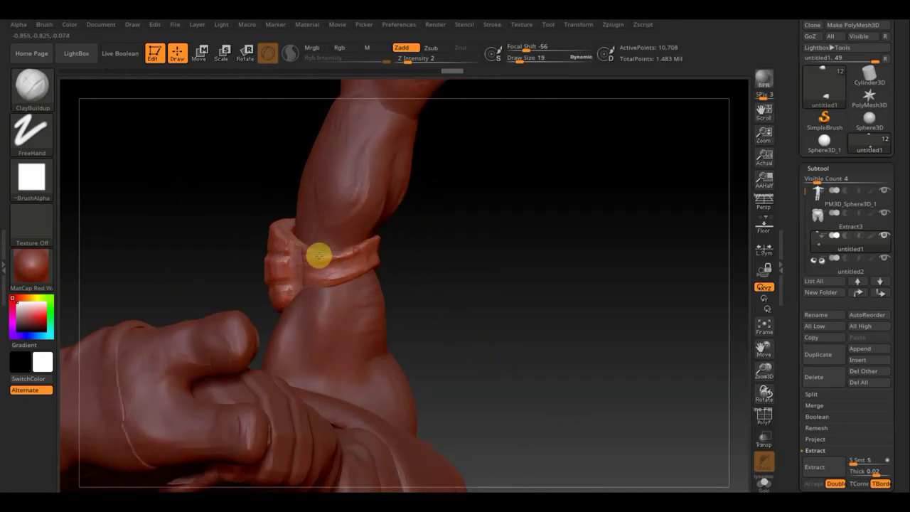
mouse_move(414, 260)
mouse_down()
mouse_move(498, 266)
mouse_move(289, 257)
mouse_up()
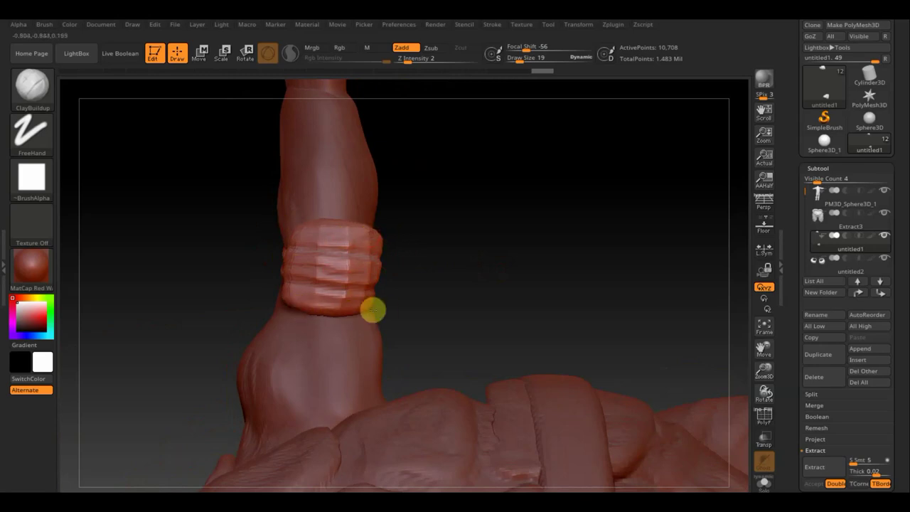
mouse_move(404, 296)
mouse_down()
mouse_move(443, 260)
mouse_move(424, 161)
mouse_move(435, 132)
mouse_up()
Step: Expand Tool > Geometry > Modify Topology in the tool panel
scroll(901, 355, down, 5)
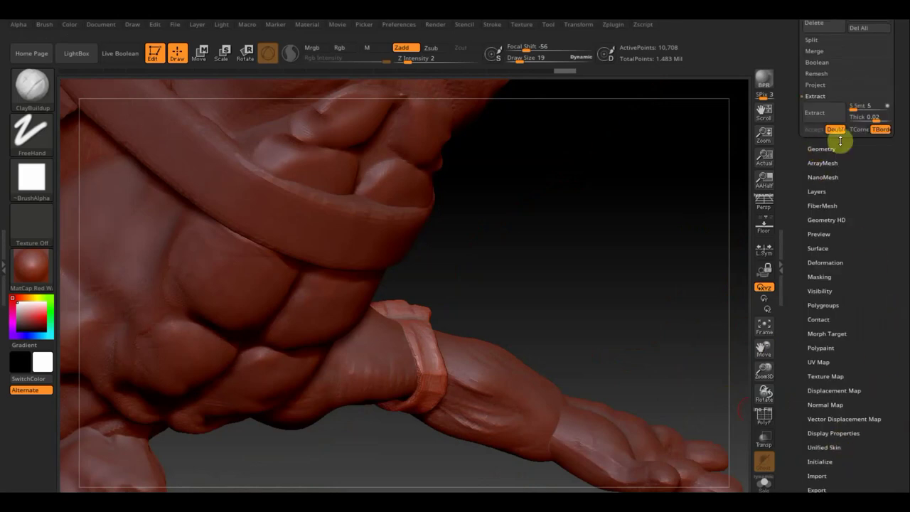
click(823, 147)
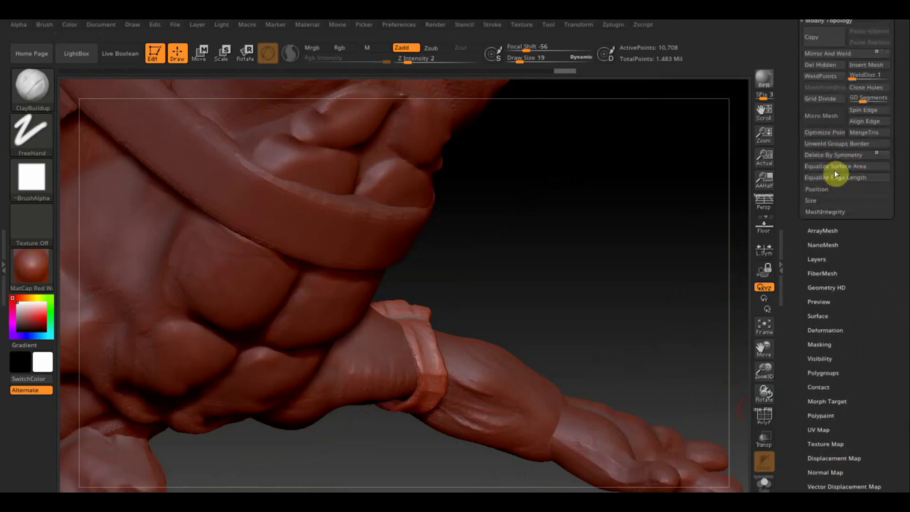
click(828, 162)
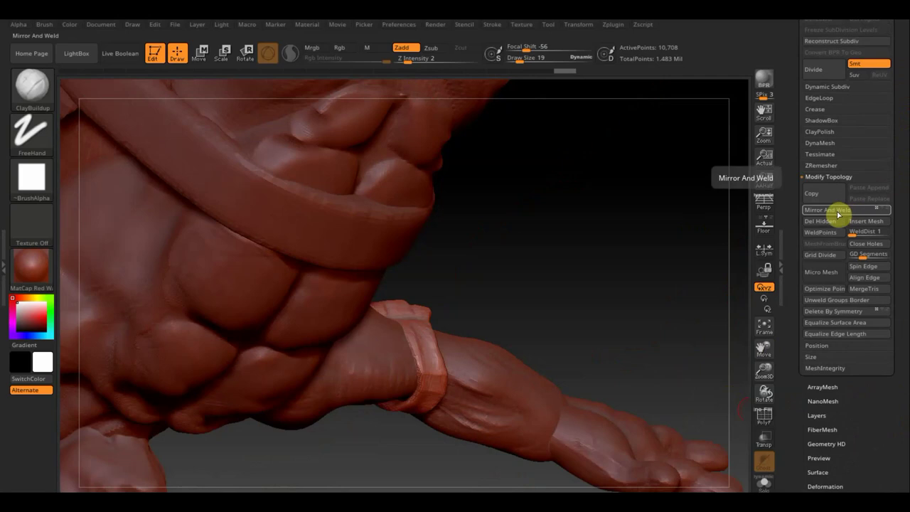
Step: Frame the whole turtle warrior and rotate it between side and front views
mouse_move(562, 334)
mouse_down()
mouse_move(507, 466)
mouse_move(442, 432)
mouse_move(286, 428)
mouse_move(299, 391)
mouse_up()
key(f)
mouse_move(252, 299)
alt+mouse_down()
mouse_move(528, 386)
mouse_move(520, 356)
alt+mouse_up()
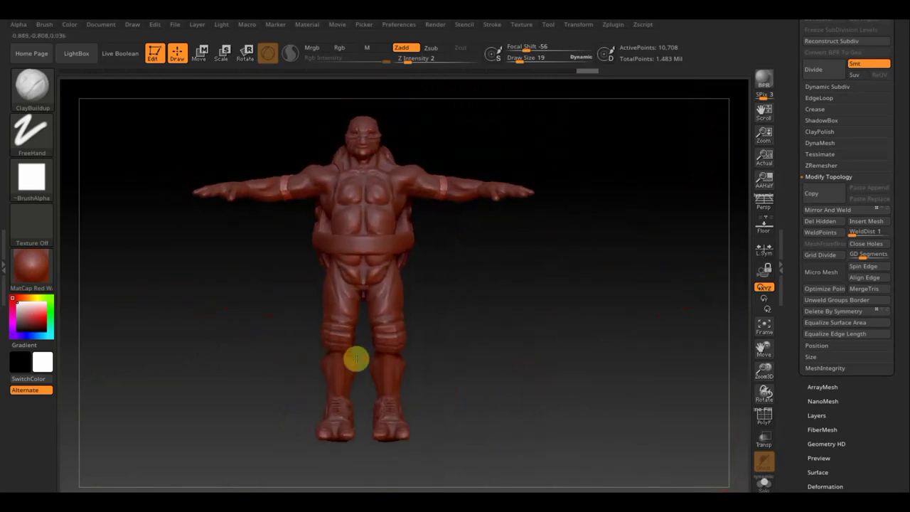
mouse_move(462, 410)
mouse_down()
mouse_move(457, 462)
mouse_move(416, 434)
mouse_move(413, 416)
mouse_move(371, 423)
mouse_move(469, 420)
mouse_move(520, 396)
mouse_move(514, 410)
mouse_move(488, 418)
mouse_up()
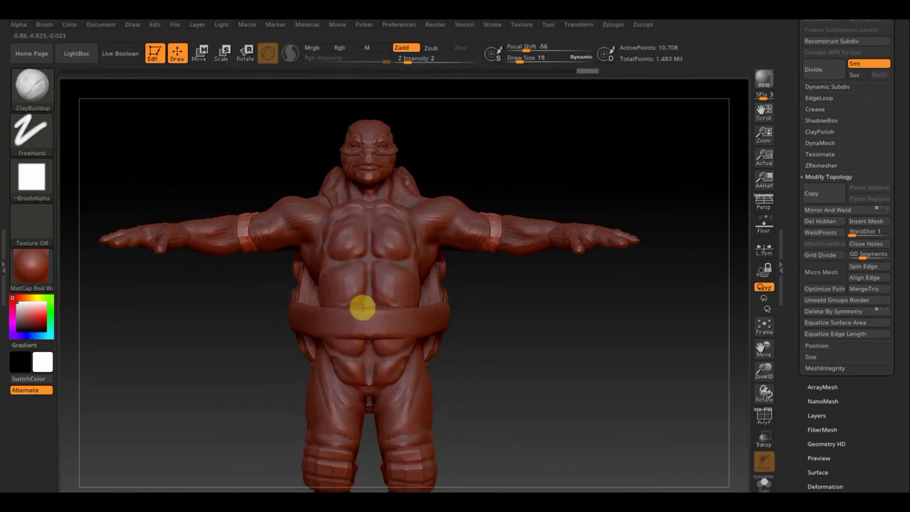
mouse_move(519, 347)
mouse_down()
mouse_move(578, 362)
mouse_move(523, 354)
mouse_move(538, 365)
mouse_up()
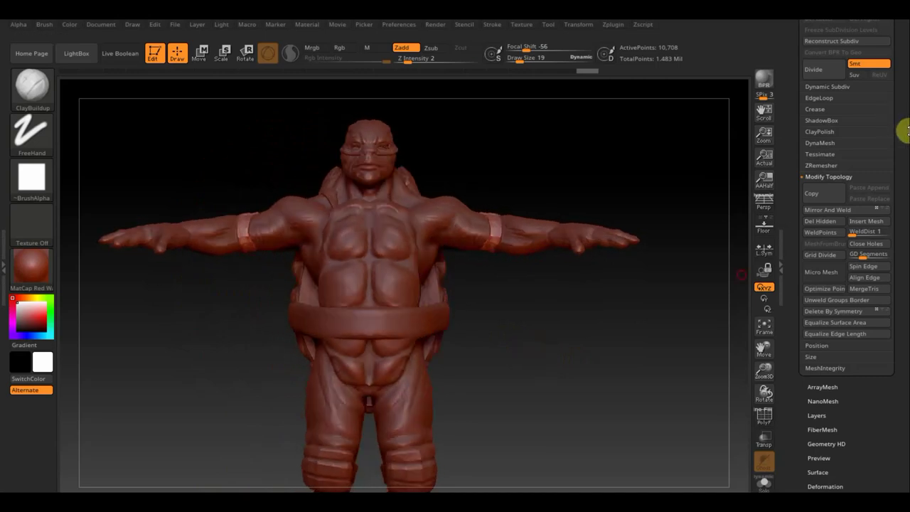
Step: Make PM3D_Cylinder3D1 the active subtool and expand the Tool > Subtool list
key(n)
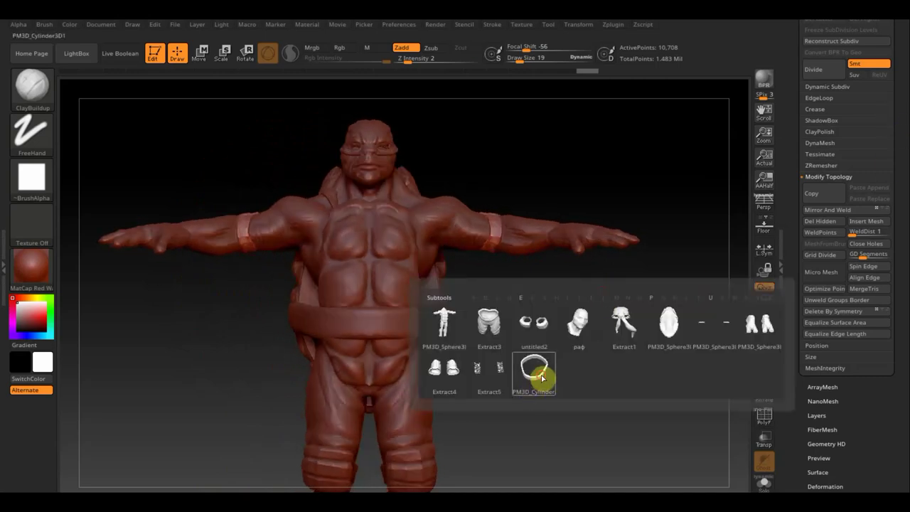
click(541, 378)
scroll(881, 163, up, 5)
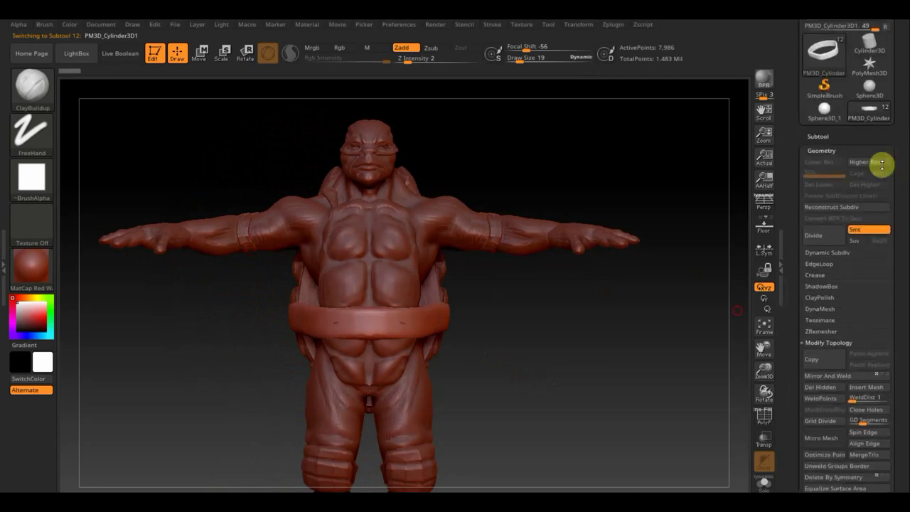
click(821, 137)
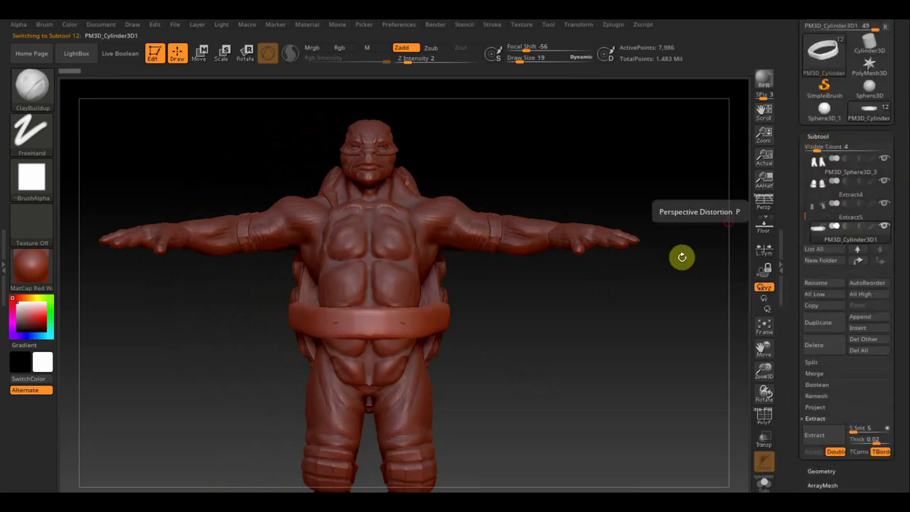
Step: Switch to the PM3D_Sphere3D_1 subtool and rotate to a three-quarter view
key(n)
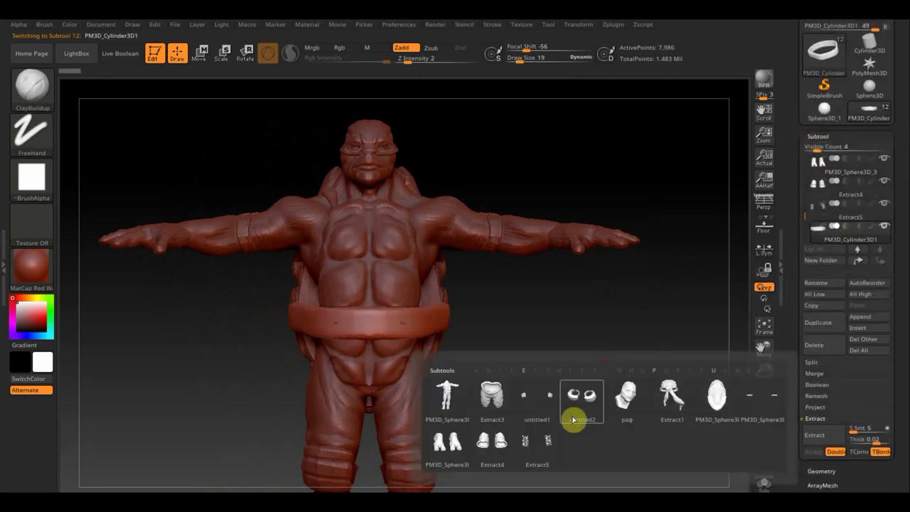
click(458, 406)
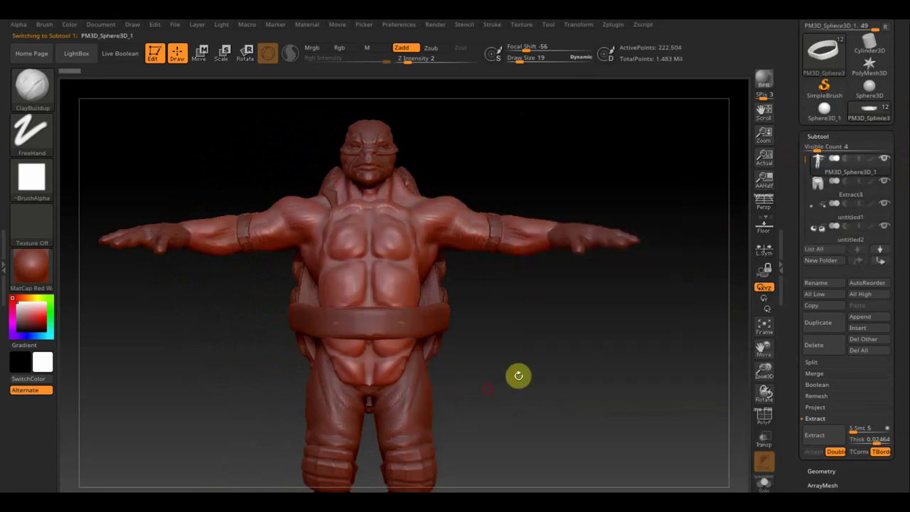
drag(584, 331, 626, 343)
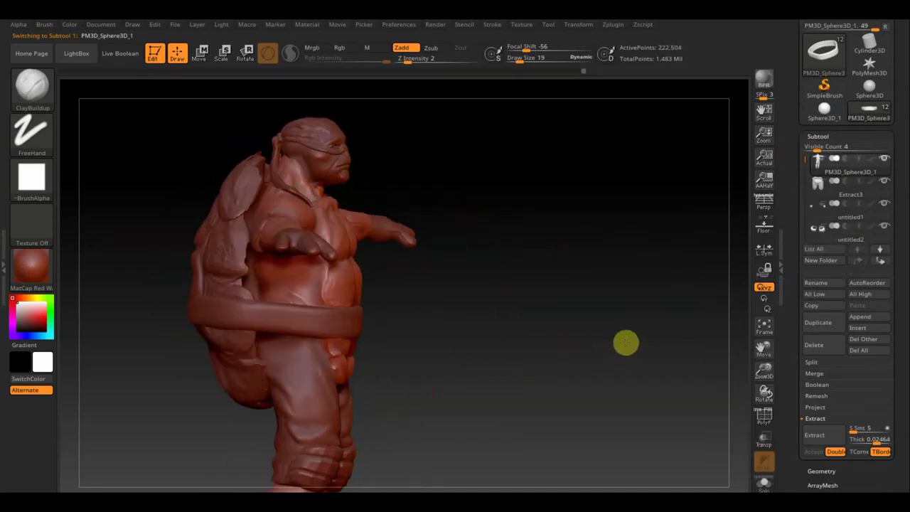
mouse_move(625, 342)
mouse_down()
mouse_move(634, 339)
mouse_move(625, 343)
mouse_up()
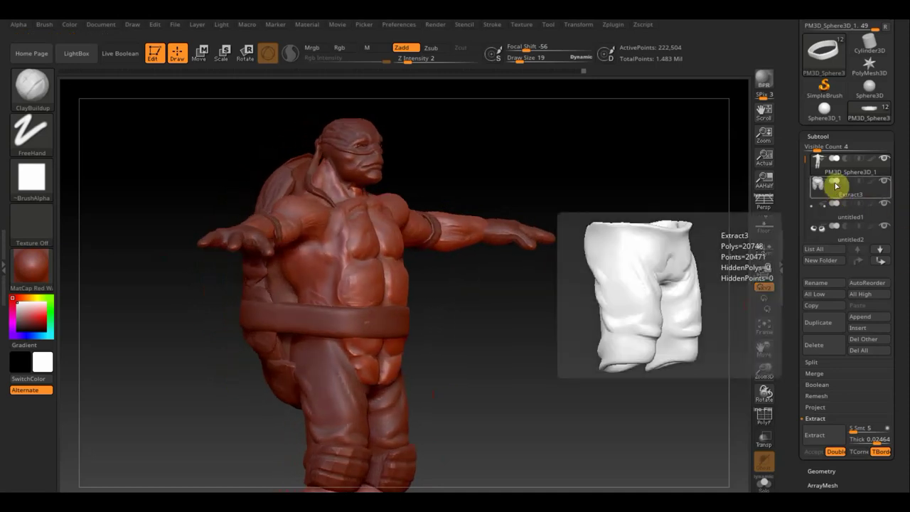
Step: Duplicate the body subtool, solo it, and make PM3D_Sphere3D_2 active
click(828, 325)
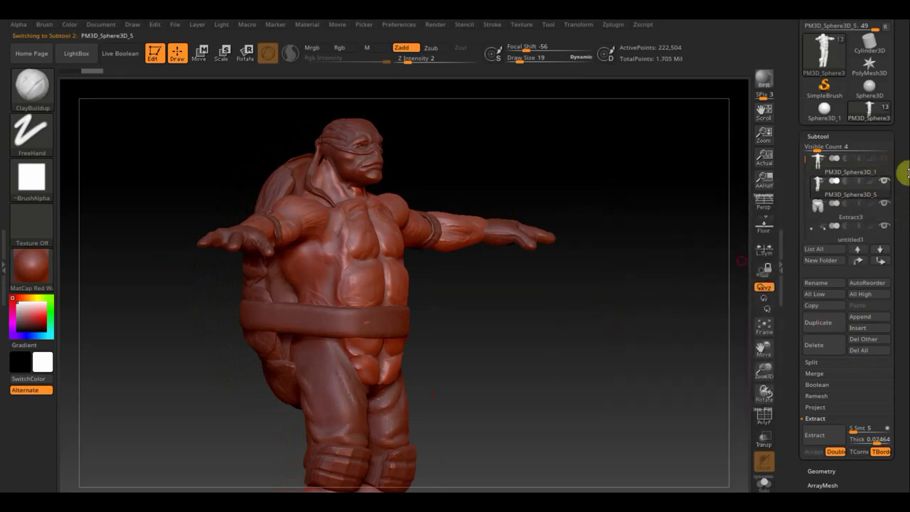
shift+click(885, 181)
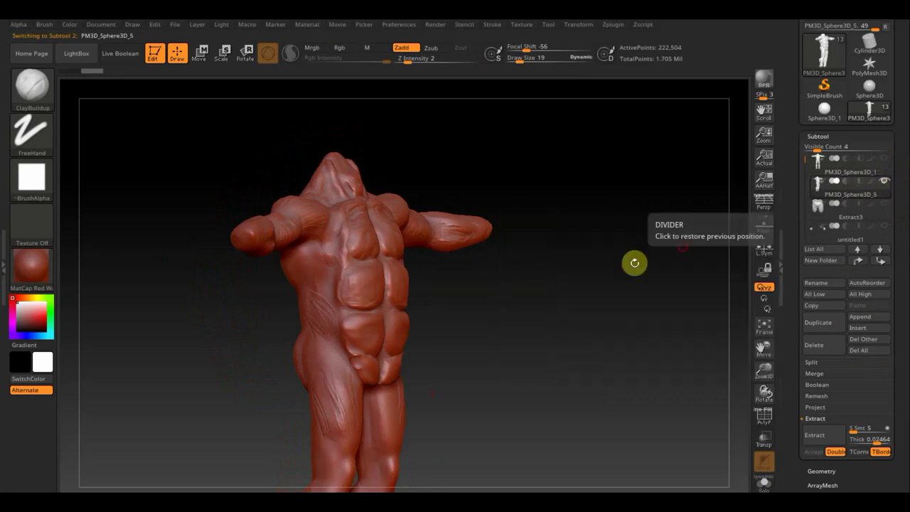
key(n)
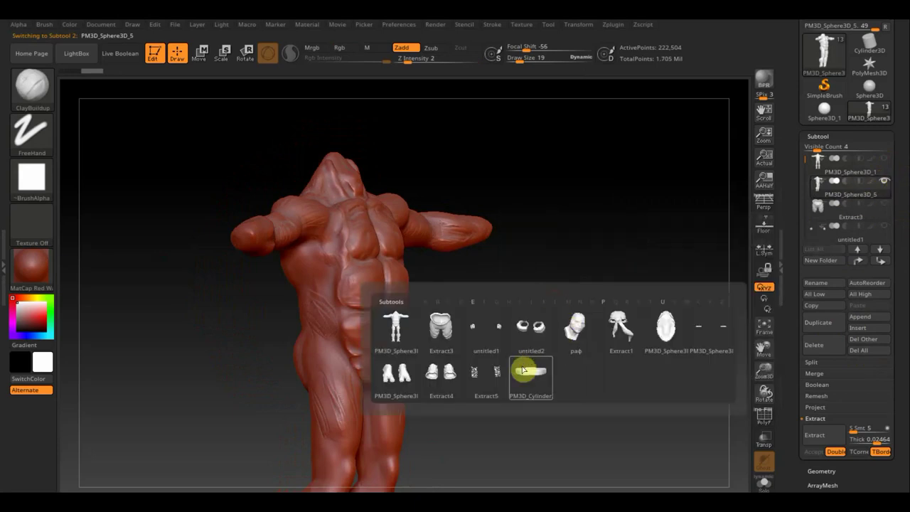
click(669, 337)
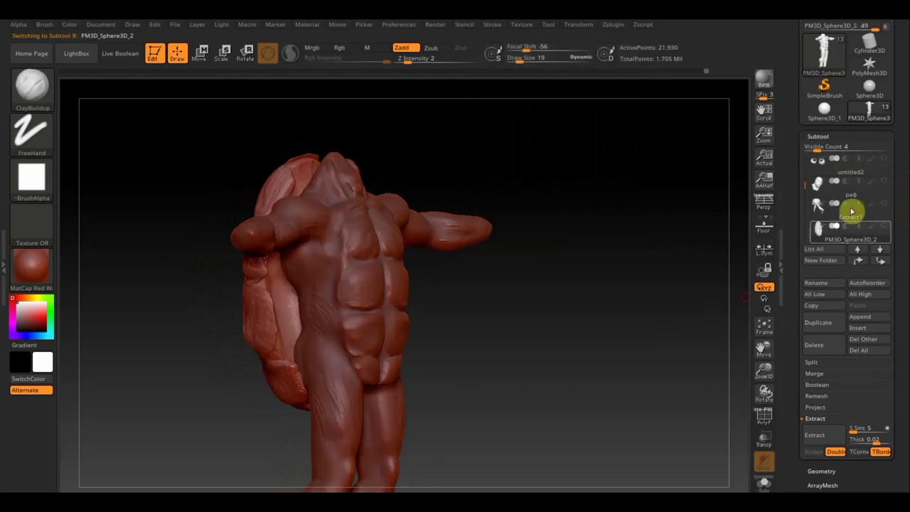
Step: Add PM3D_Sphere3D_6 and move it to the bottom of the subtool list
click(829, 321)
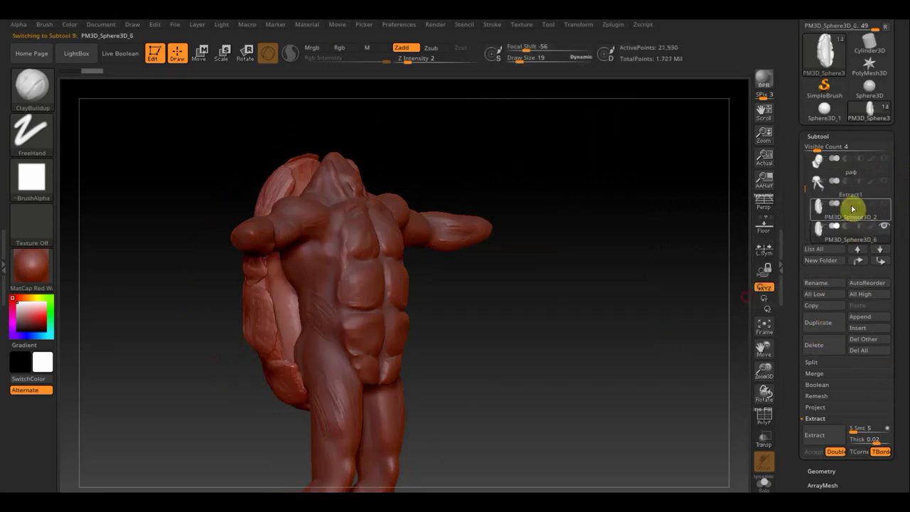
click(880, 261)
click(881, 262)
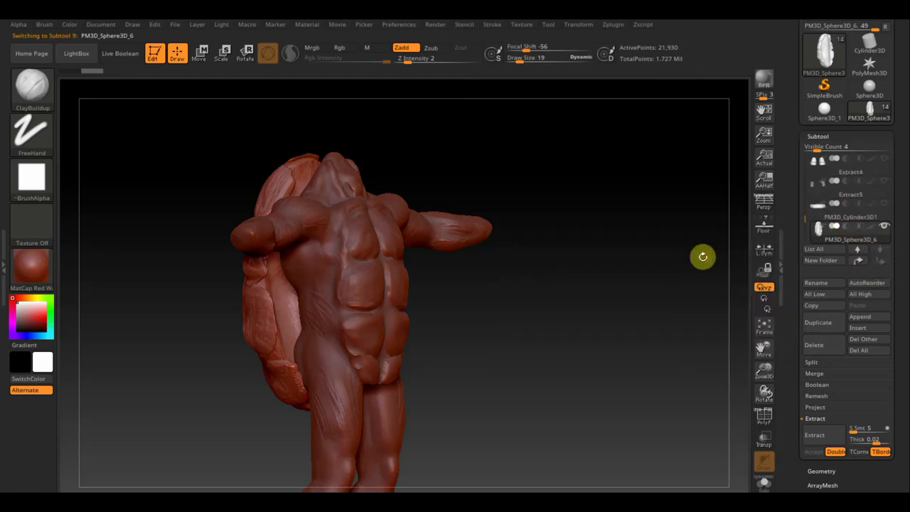
Step: Move PM3D_Sphere3D_5 down the subtool list to sit just below PM3D_Sphere3D_6
key(n)
click(595, 302)
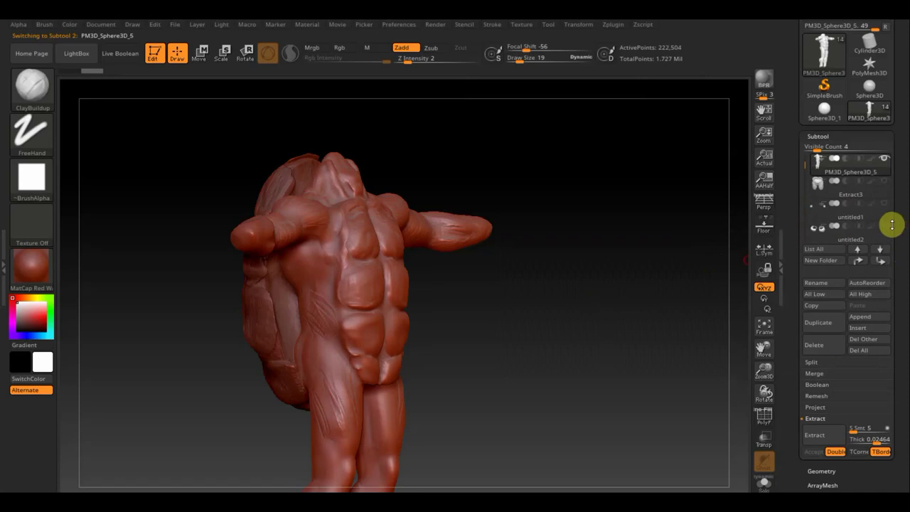
click(880, 260)
click(881, 262)
click(881, 263)
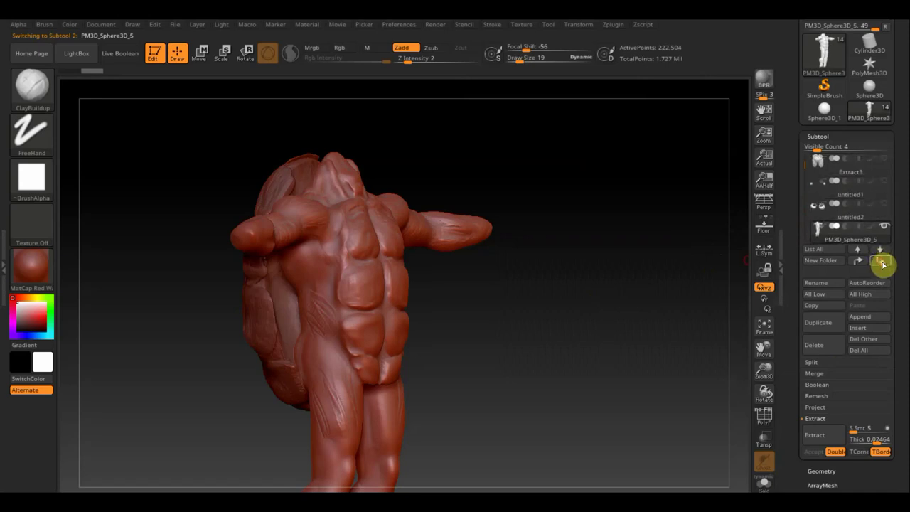
click(882, 264)
click(881, 263)
click(883, 263)
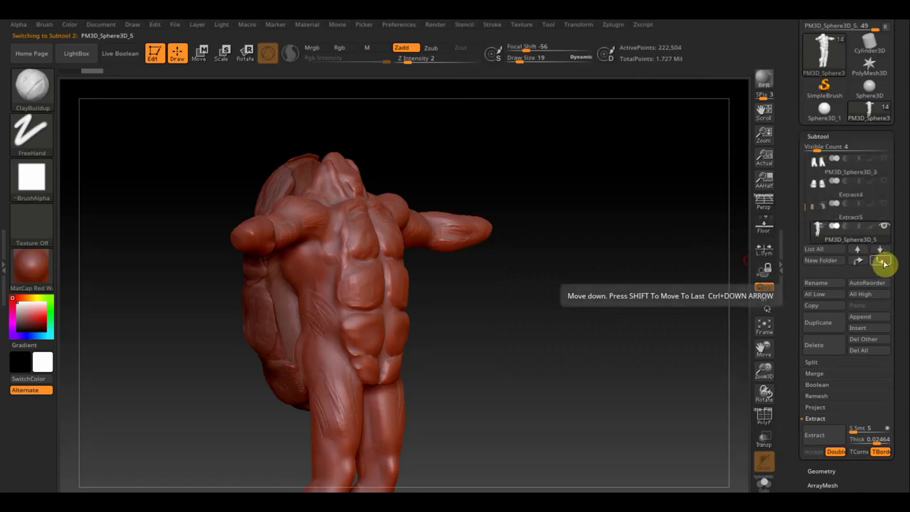
click(883, 262)
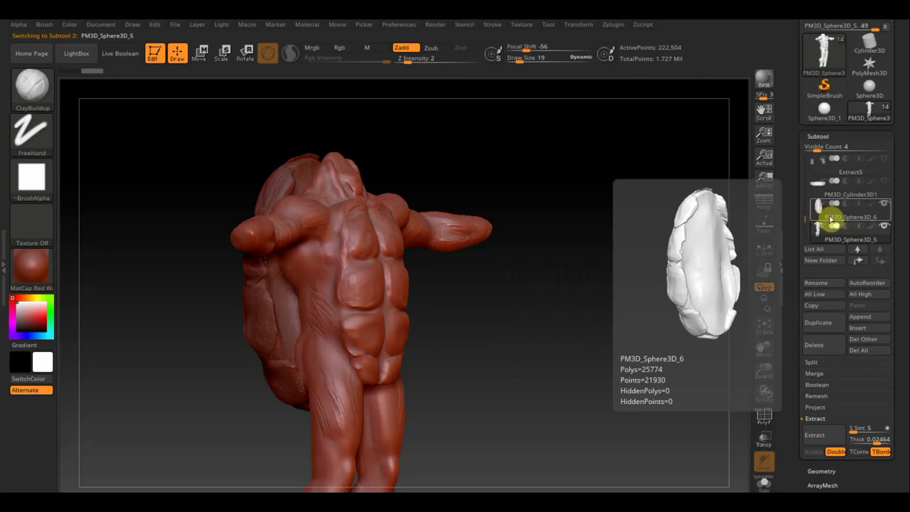
Step: Merge PM3D_Sphere3D_5 down into PM3D_Sphere3D_6 with MergeDown, confirming the merge
click(826, 213)
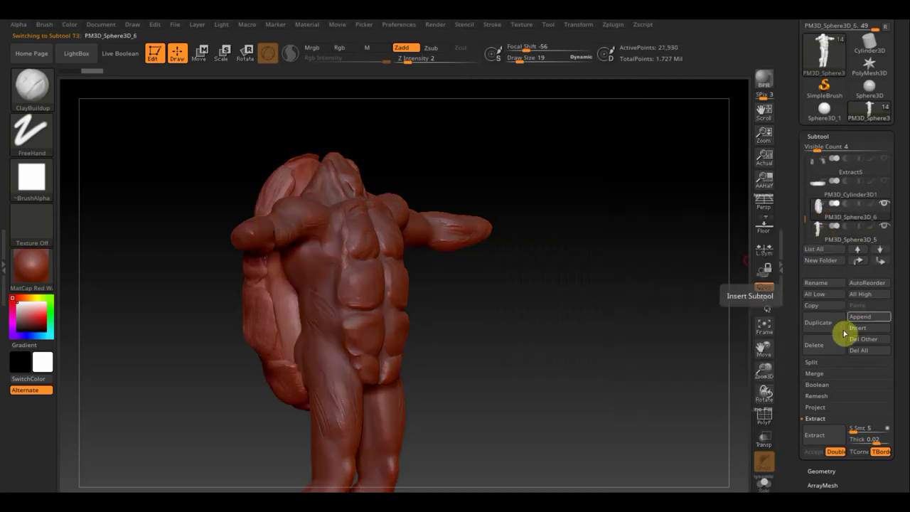
click(823, 376)
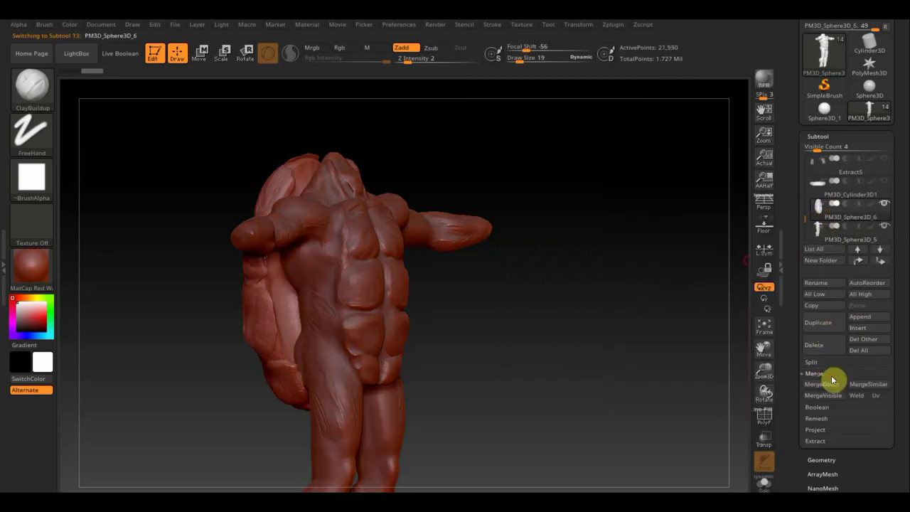
click(832, 381)
click(714, 411)
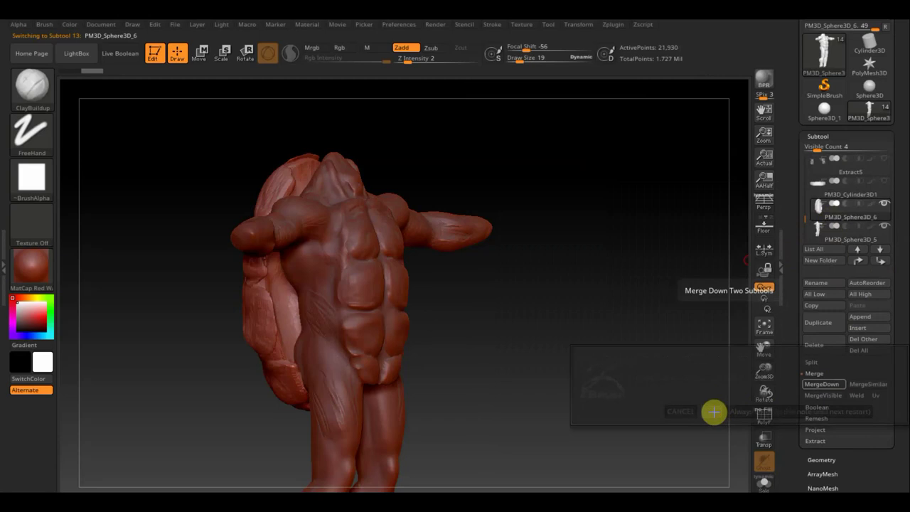
Step: Orbit the merged model to its front torso and bring up the brush library
mouse_move(619, 361)
mouse_down()
mouse_move(637, 368)
mouse_move(635, 358)
mouse_up()
mouse_move(595, 311)
mouse_down()
mouse_move(589, 331)
mouse_move(81, 126)
mouse_up()
click(37, 97)
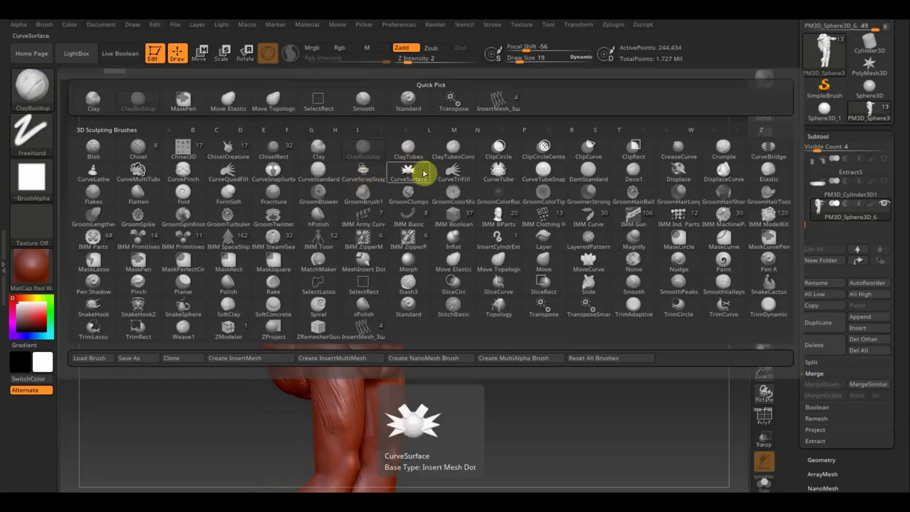
Step: Select the CurveStrapSnap brush and orbit to a side view of the shell
click(364, 174)
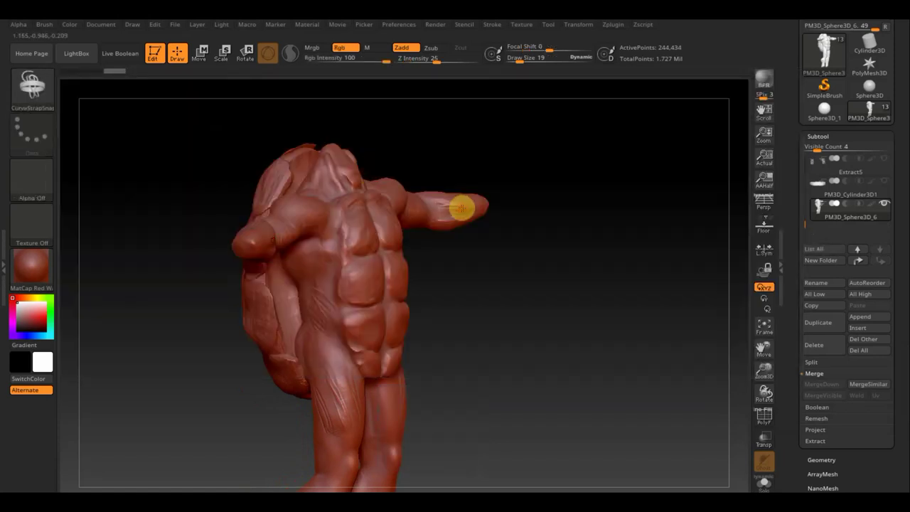
mouse_move(482, 300)
mouse_down()
mouse_move(452, 317)
mouse_move(462, 320)
mouse_move(488, 310)
mouse_move(431, 292)
mouse_up()
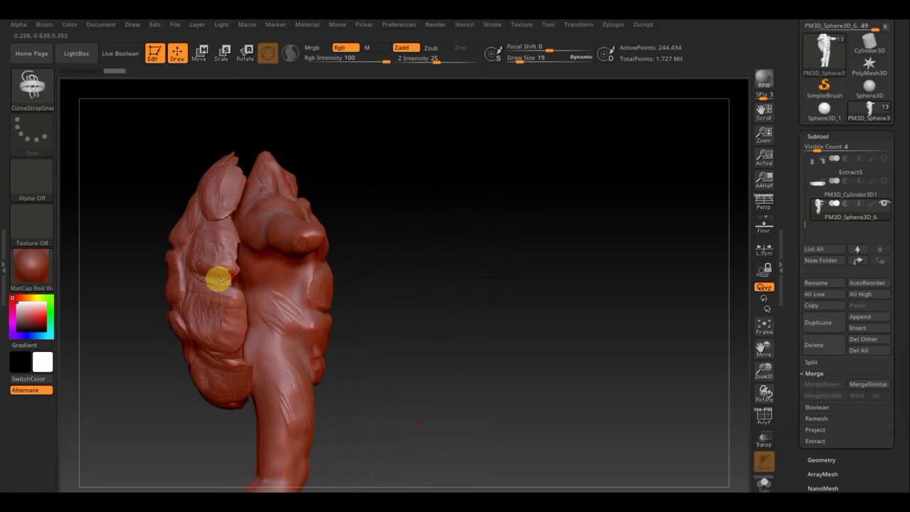
mouse_move(368, 270)
mouse_down()
mouse_move(449, 275)
mouse_move(318, 268)
mouse_up()
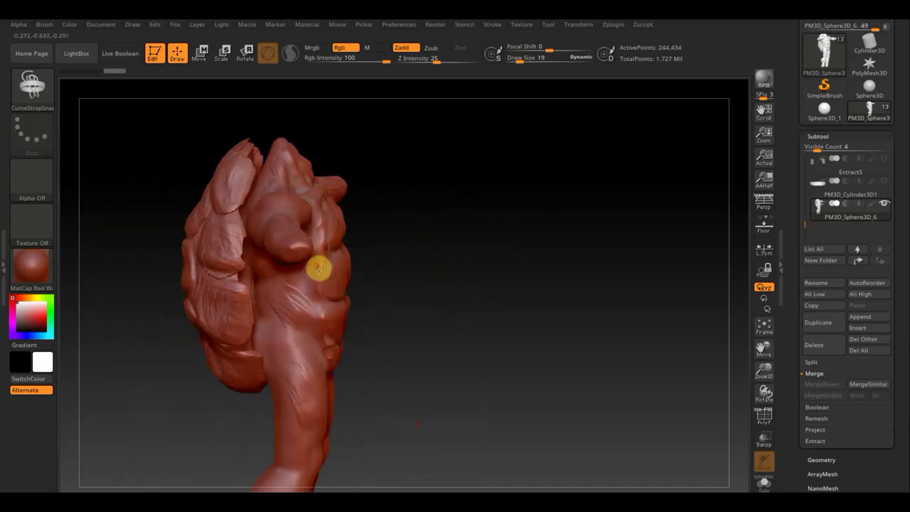
drag(412, 262, 439, 271)
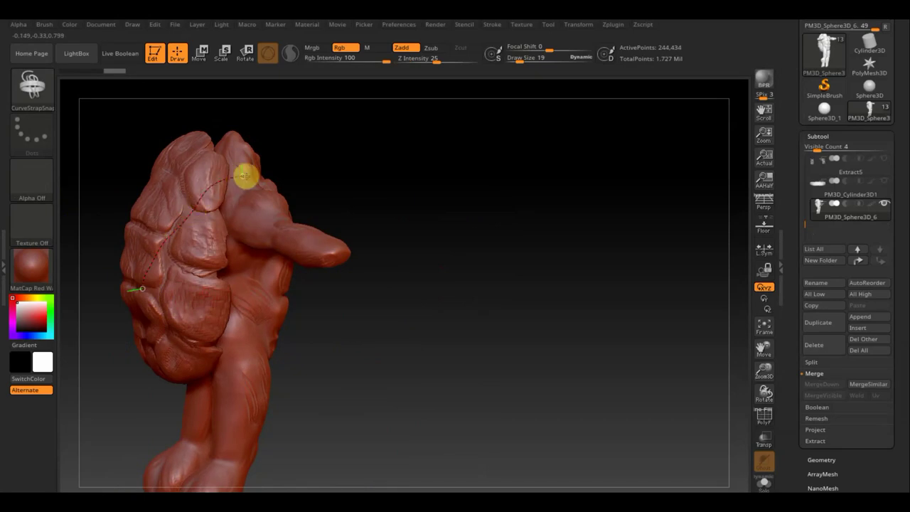
Step: Draw a trial strap across the top of the shell, inspect it, then undo it
drag(280, 185, 284, 182)
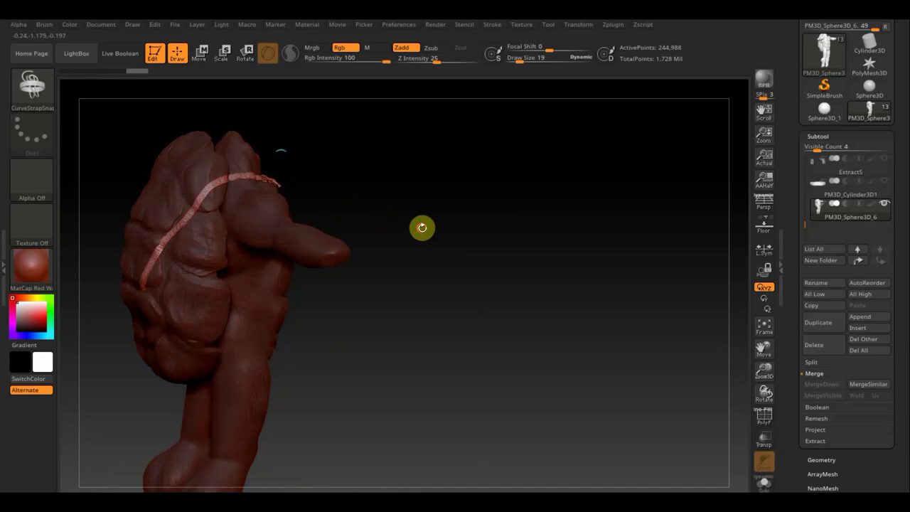
drag(420, 227, 372, 218)
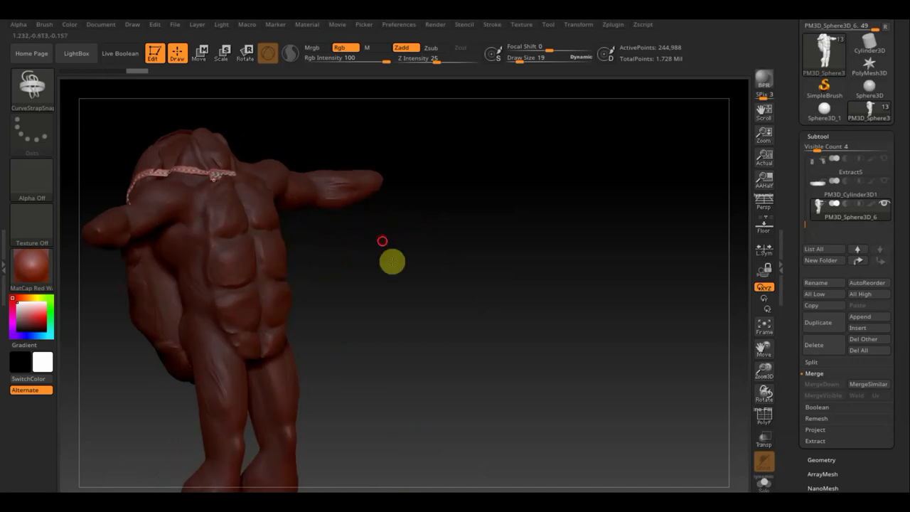
drag(392, 260, 398, 279)
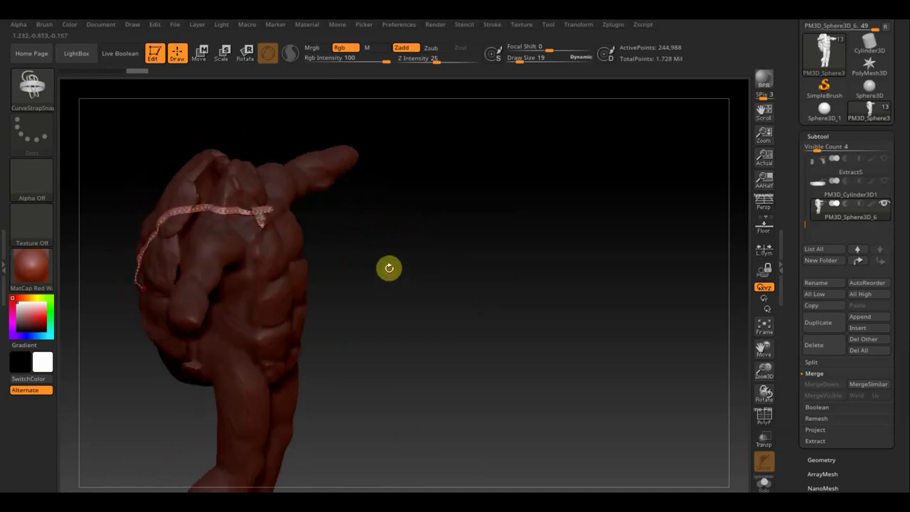
key(ctrl+z)
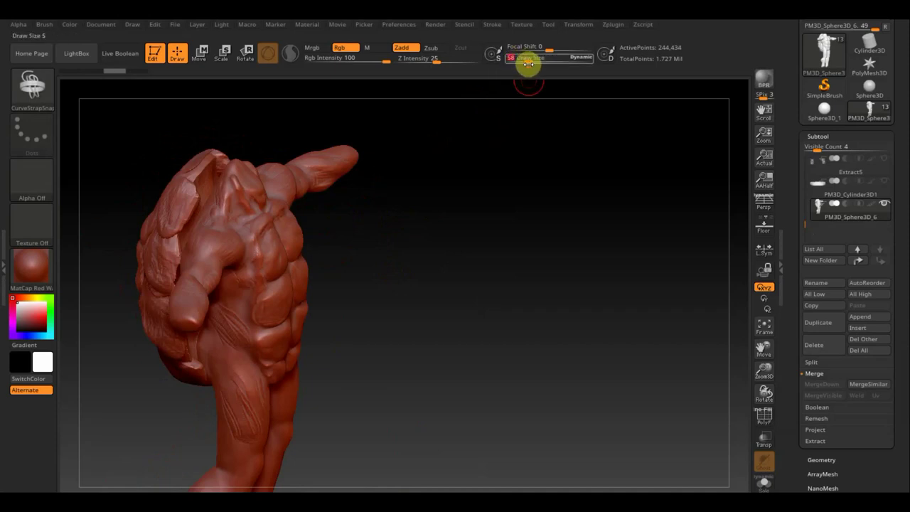
mouse_move(524, 211)
mouse_down()
mouse_move(495, 201)
mouse_move(382, 256)
mouse_up()
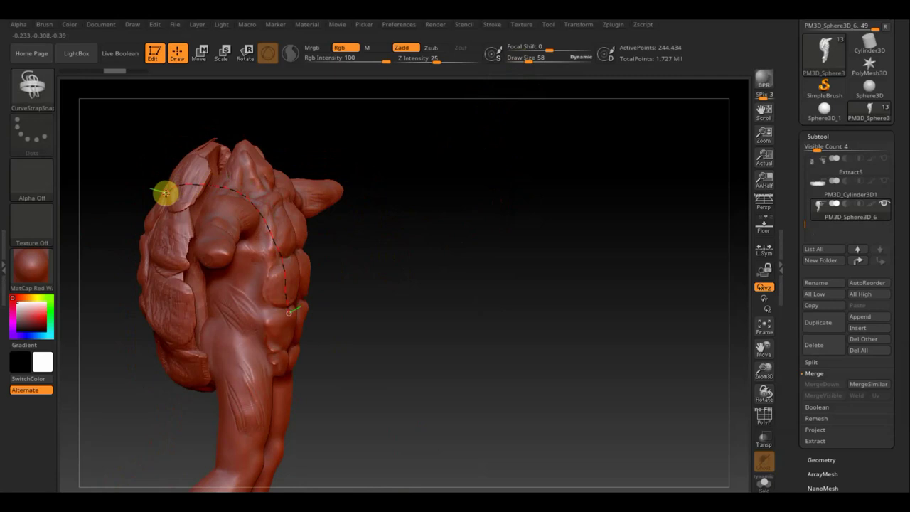
drag(164, 191, 171, 194)
mouse_move(404, 218)
mouse_down()
mouse_move(385, 218)
mouse_move(406, 267)
mouse_move(406, 248)
mouse_move(378, 227)
mouse_move(419, 219)
mouse_move(390, 218)
mouse_move(386, 235)
mouse_move(378, 229)
mouse_up()
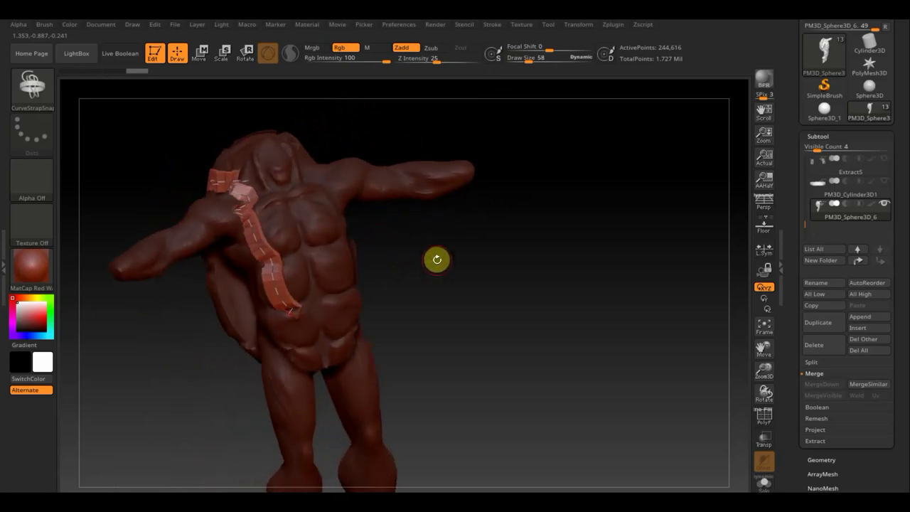
drag(434, 258, 434, 253)
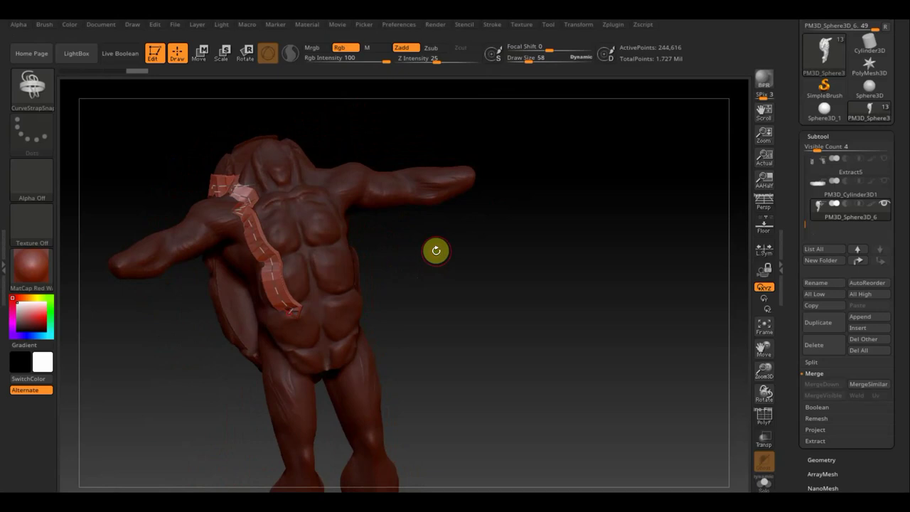
key(ctrl+z)
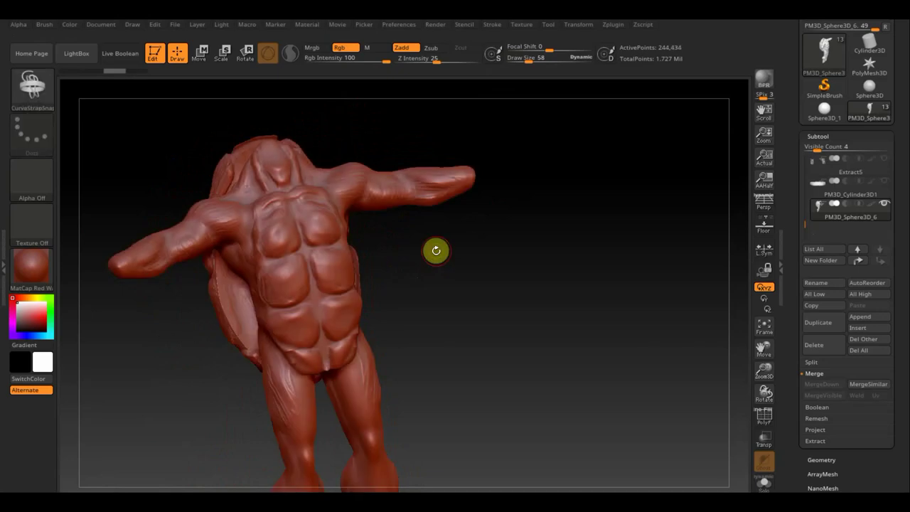
shift+drag(538, 203, 540, 205)
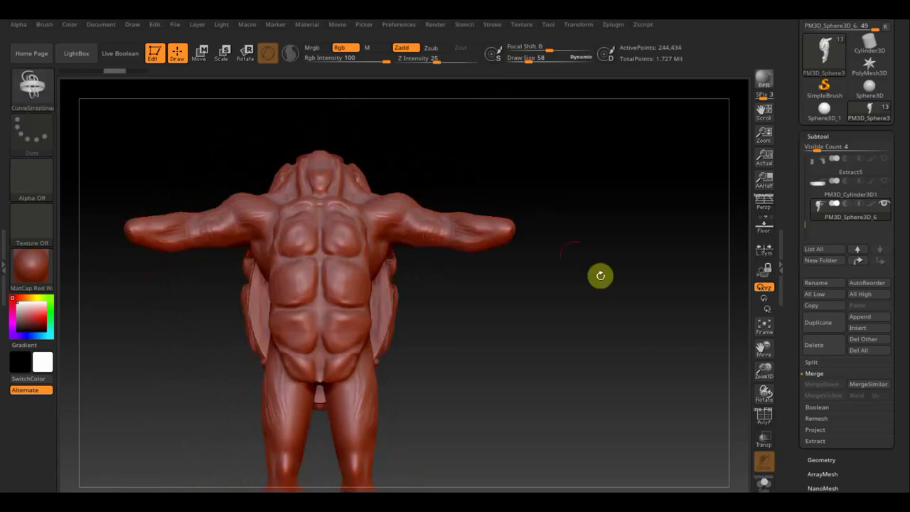
click(39, 86)
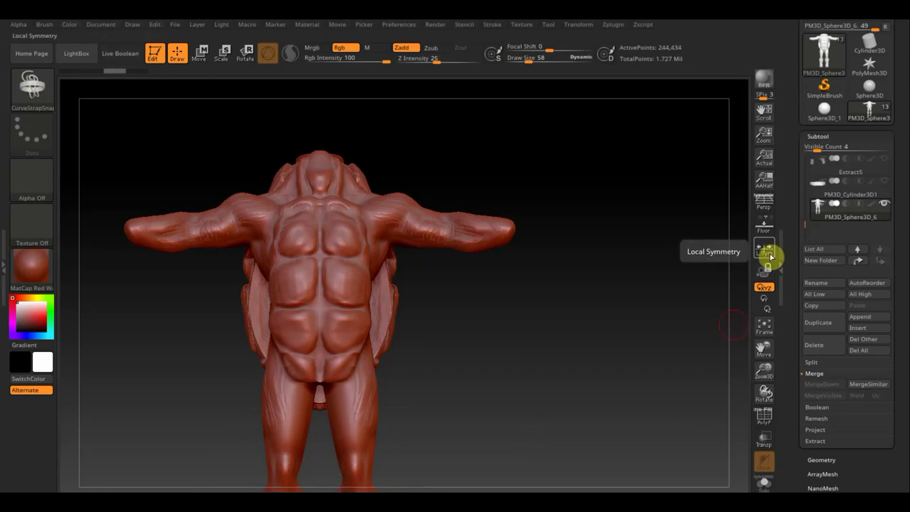
Step: Append the Sphereinder3D cylinder as a subtool and make PM3D_Sphereinder3D1 active
click(863, 319)
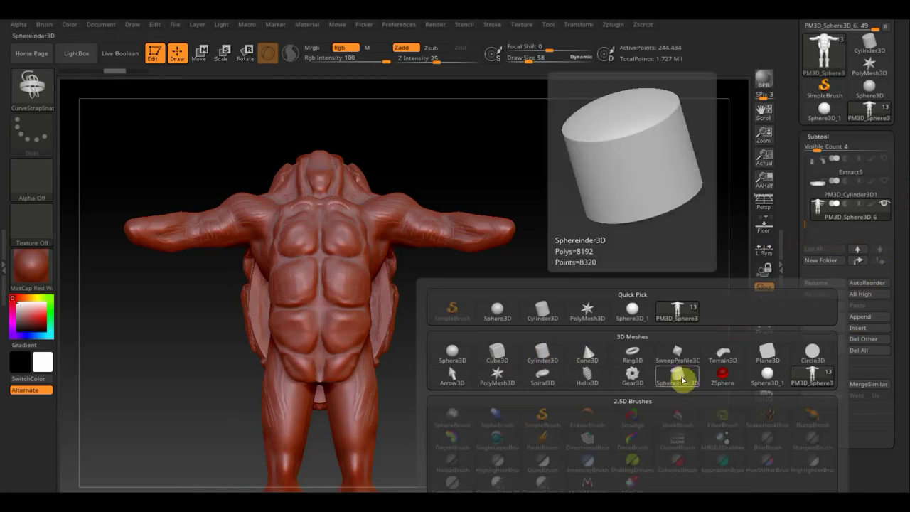
click(681, 380)
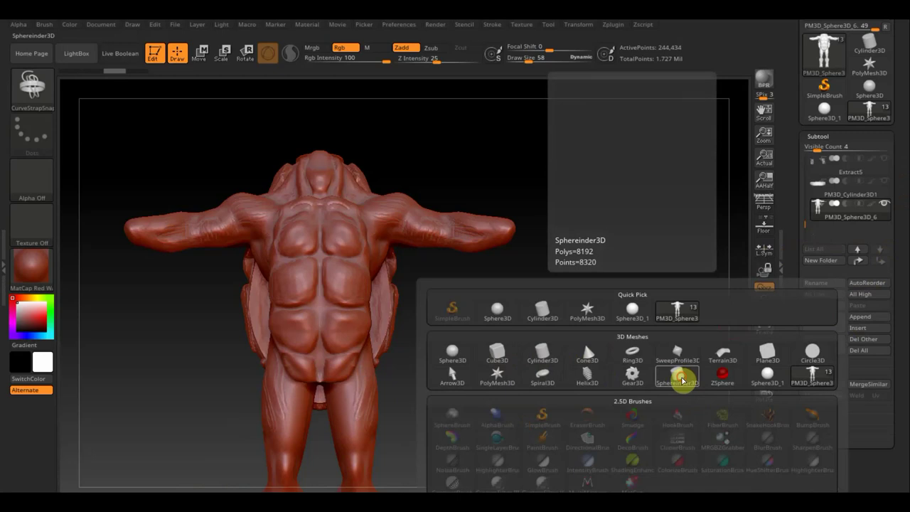
key(n)
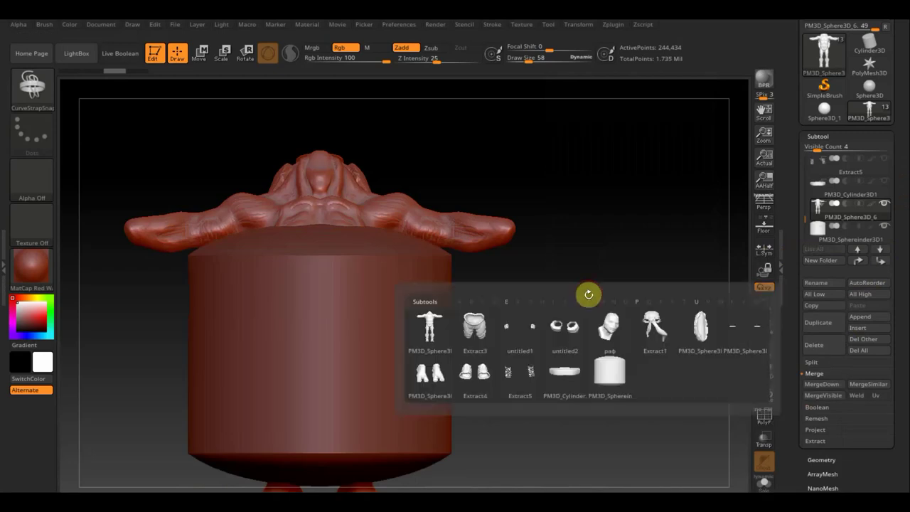
click(600, 364)
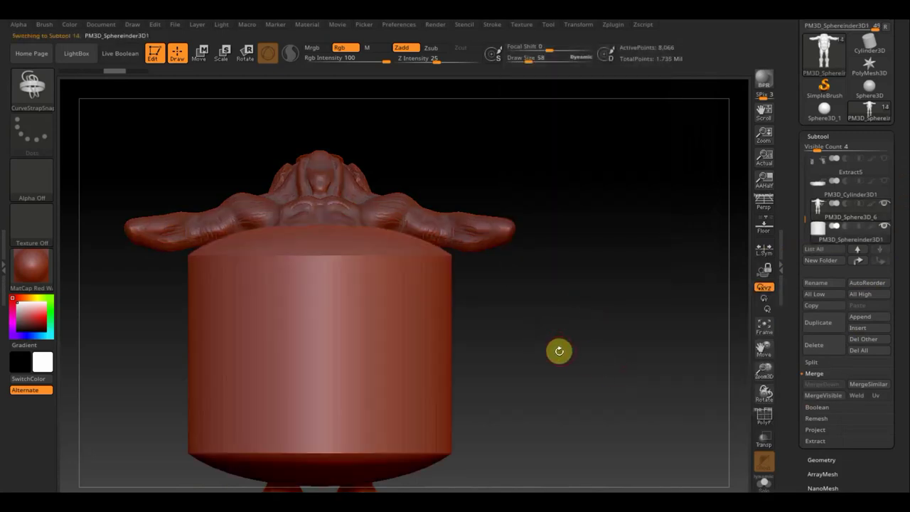
Step: With the Move gizmo, squash the cylinder flat on Y and tilt it diagonally across the body
click(201, 53)
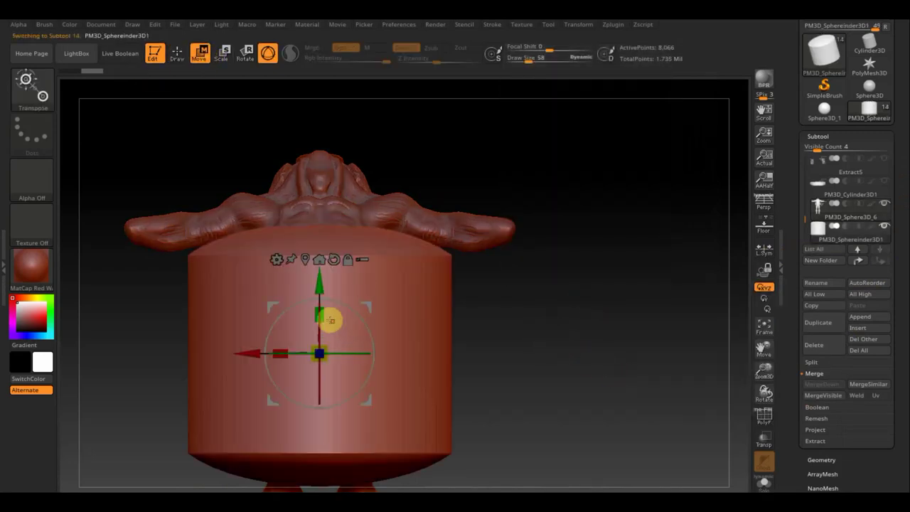
drag(321, 311, 327, 444)
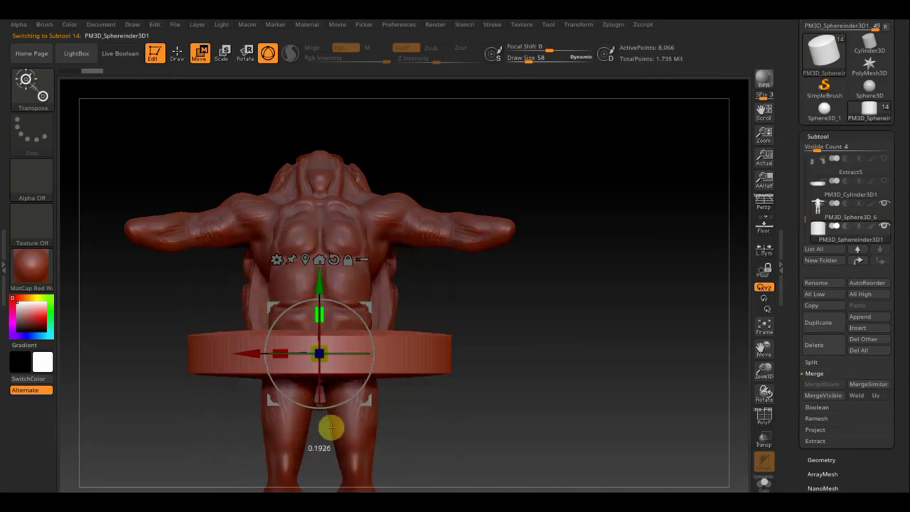
mouse_move(469, 445)
mouse_down()
mouse_move(544, 461)
mouse_move(538, 400)
mouse_move(503, 386)
mouse_up()
drag(599, 380, 423, 319)
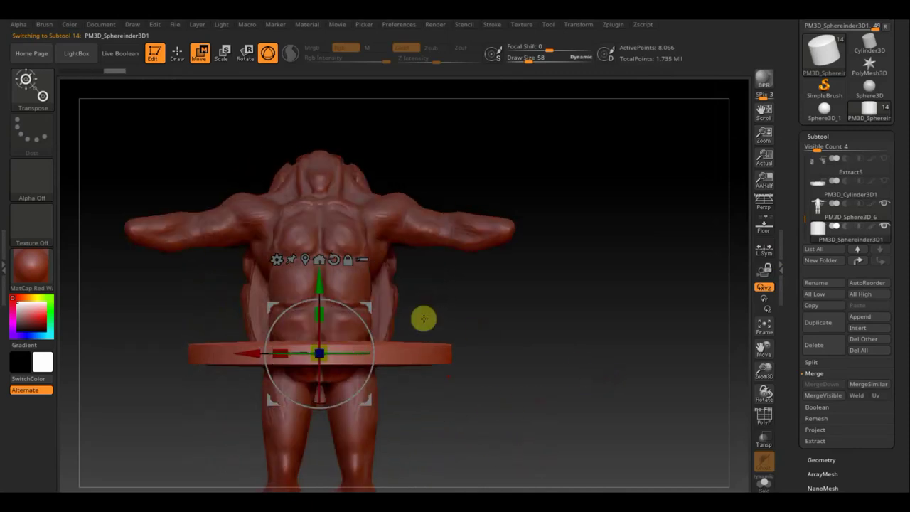
mouse_move(366, 319)
mouse_down()
mouse_move(284, 258)
mouse_move(225, 248)
mouse_up()
Step: Narrow the disc into an ellipse and position it diagonally across the chest
mouse_move(604, 368)
mouse_down()
mouse_move(653, 367)
mouse_move(660, 380)
mouse_up()
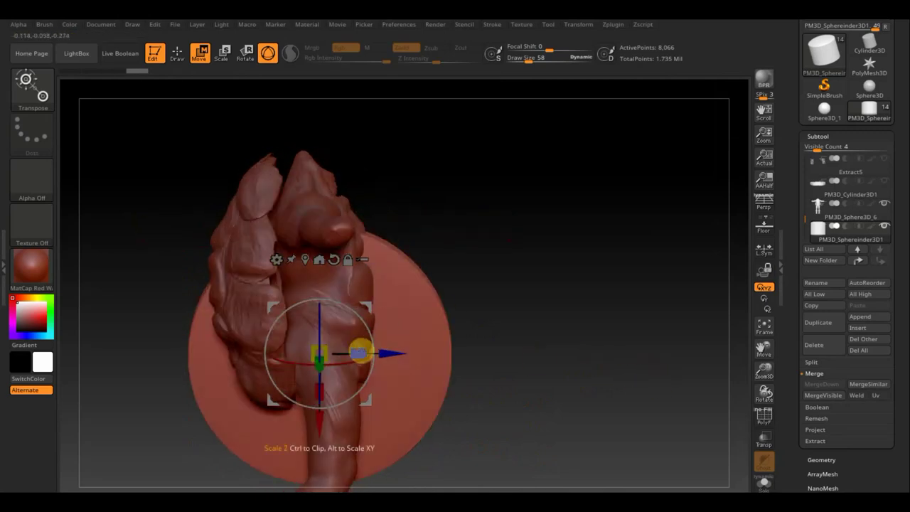
drag(358, 352, 319, 350)
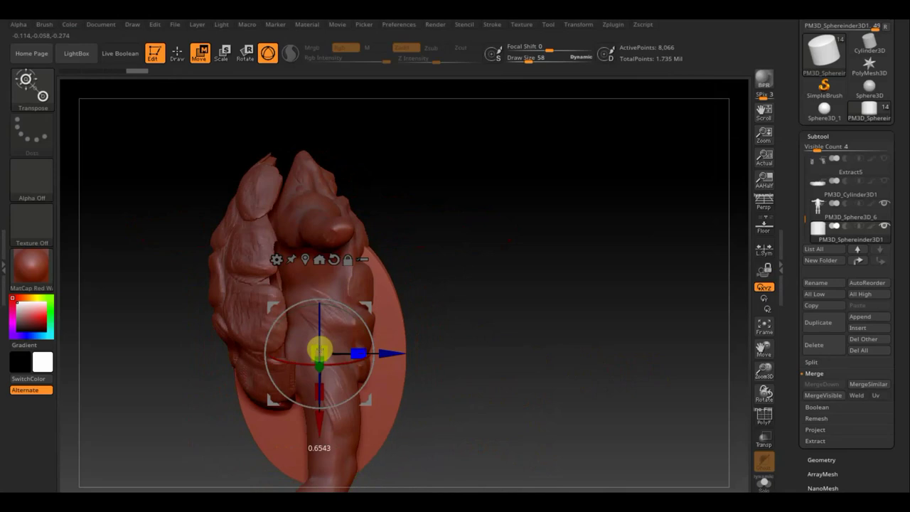
mouse_move(358, 298)
mouse_down()
mouse_move(341, 246)
mouse_move(341, 254)
mouse_move(481, 250)
mouse_move(457, 251)
mouse_move(495, 301)
mouse_up()
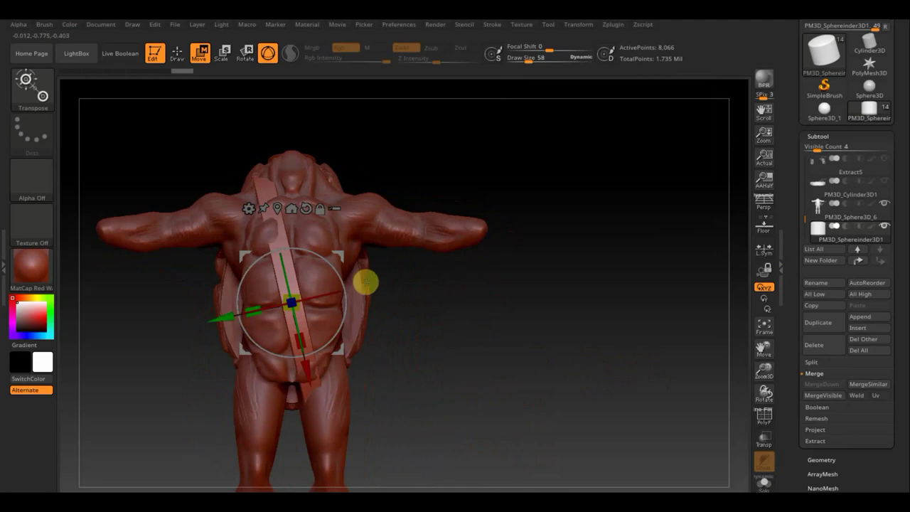
drag(244, 251, 230, 246)
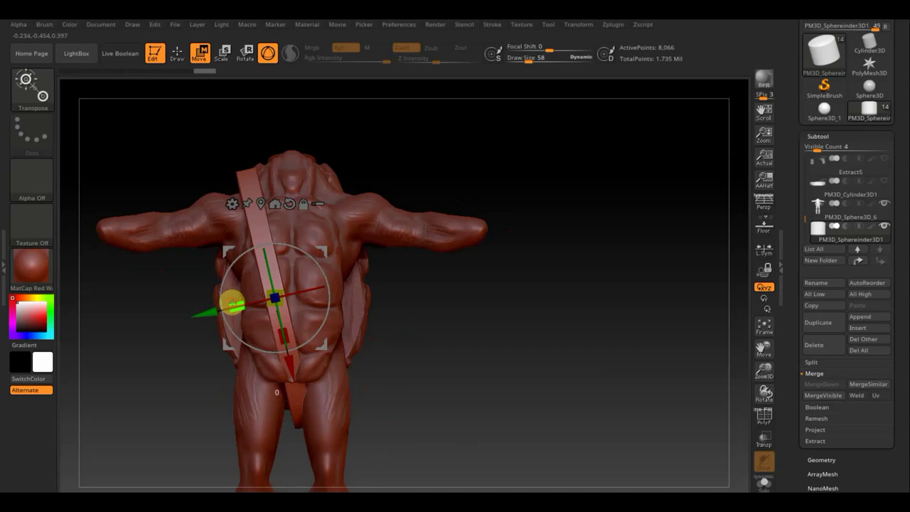
drag(233, 304, 275, 290)
drag(446, 300, 504, 306)
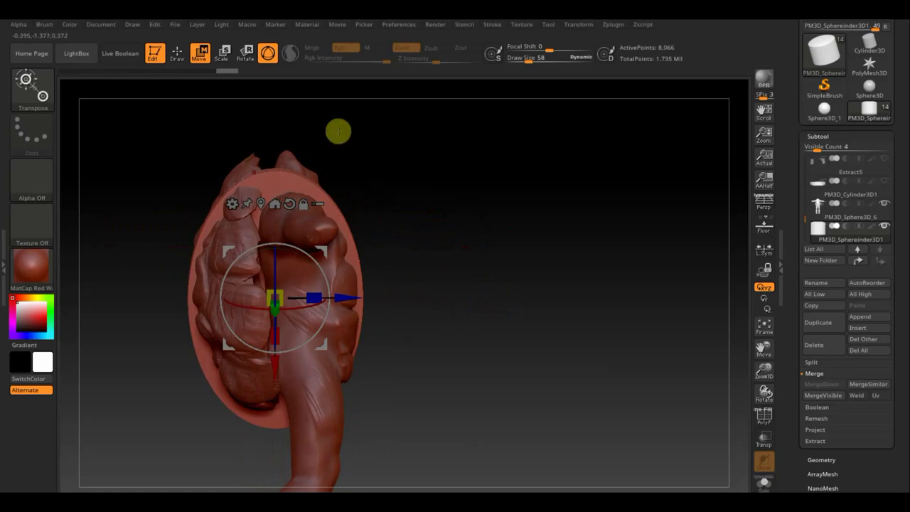
Step: Return to Draw mode and DynaMesh the disc at resolution 432
click(177, 55)
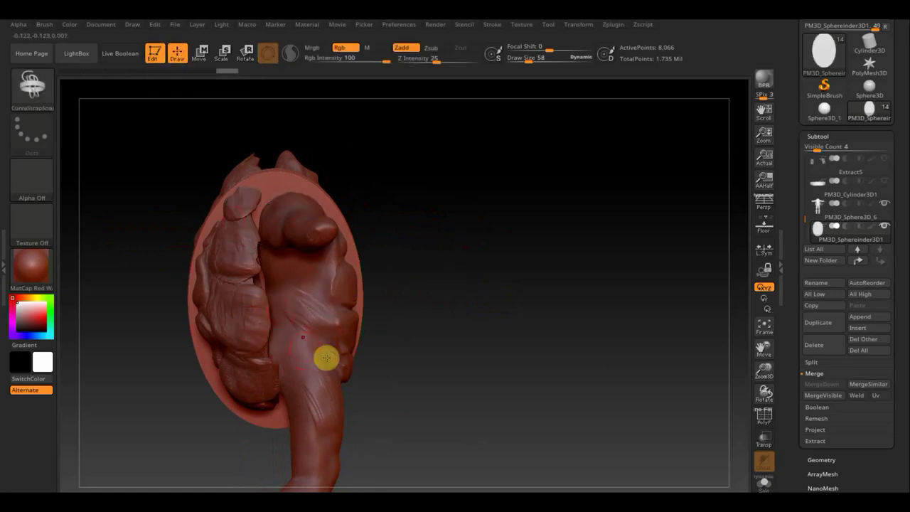
mouse_move(437, 360)
mouse_down()
mouse_move(477, 304)
mouse_move(433, 368)
mouse_move(469, 289)
mouse_move(481, 301)
mouse_move(475, 319)
mouse_up()
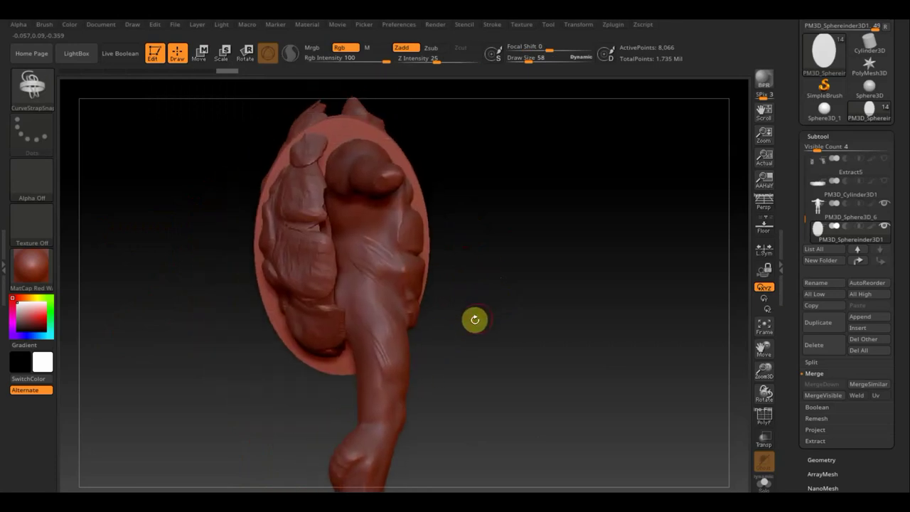
click(821, 460)
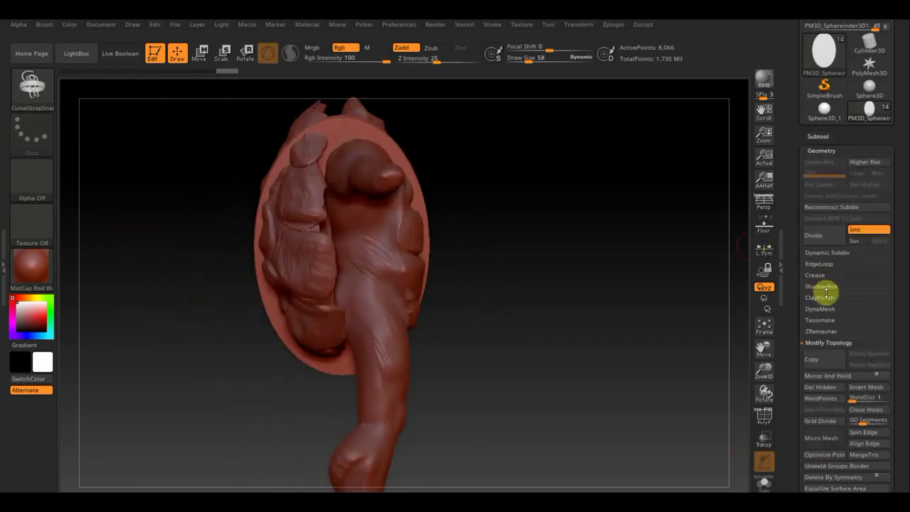
click(820, 308)
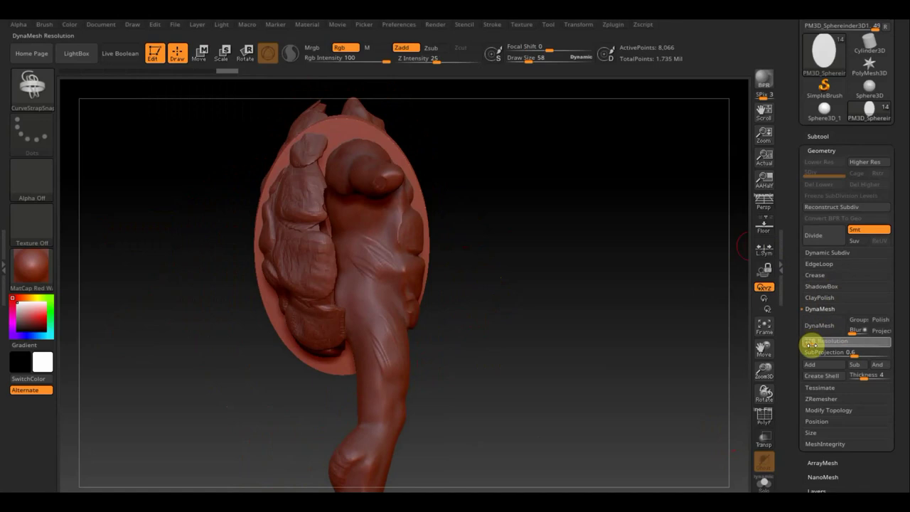
click(819, 324)
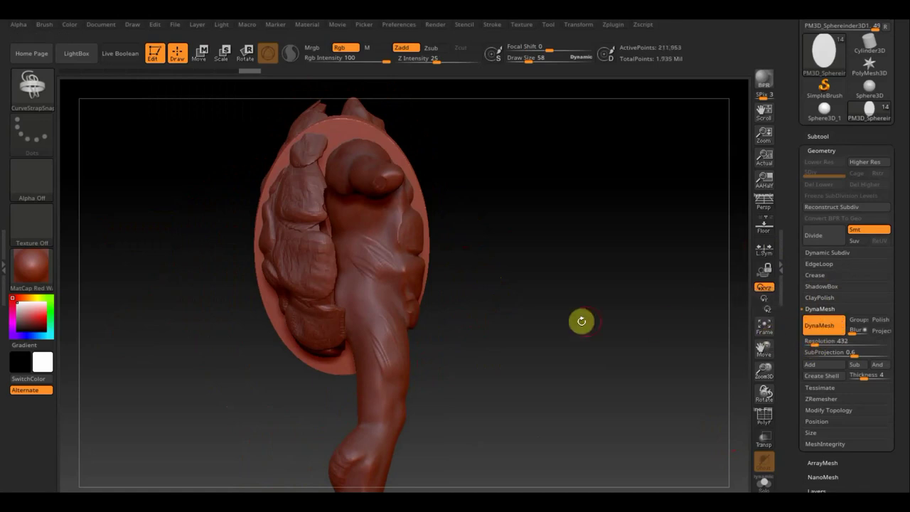
Step: Select the TrimCurve brush and slice off the disc's lower portion along a straight line
ctrl+shift+click(43, 90)
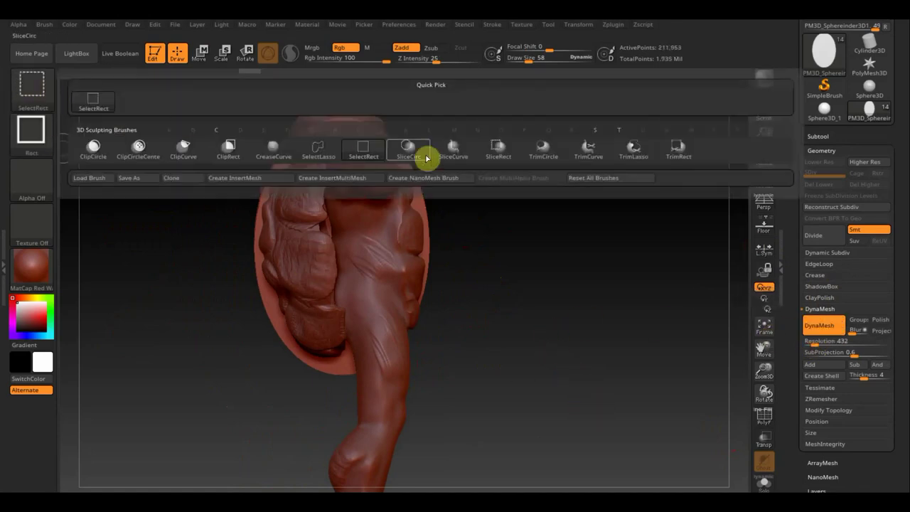
click(634, 149)
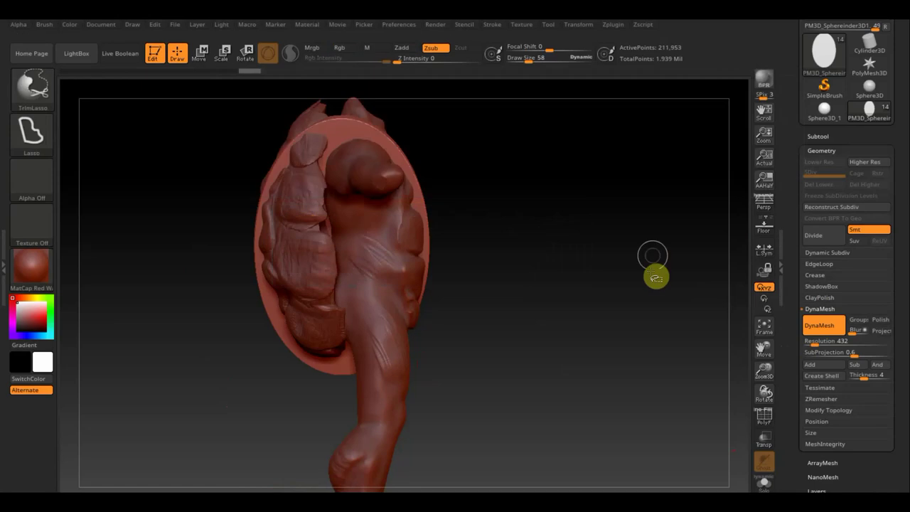
ctrl+shift+click(39, 93)
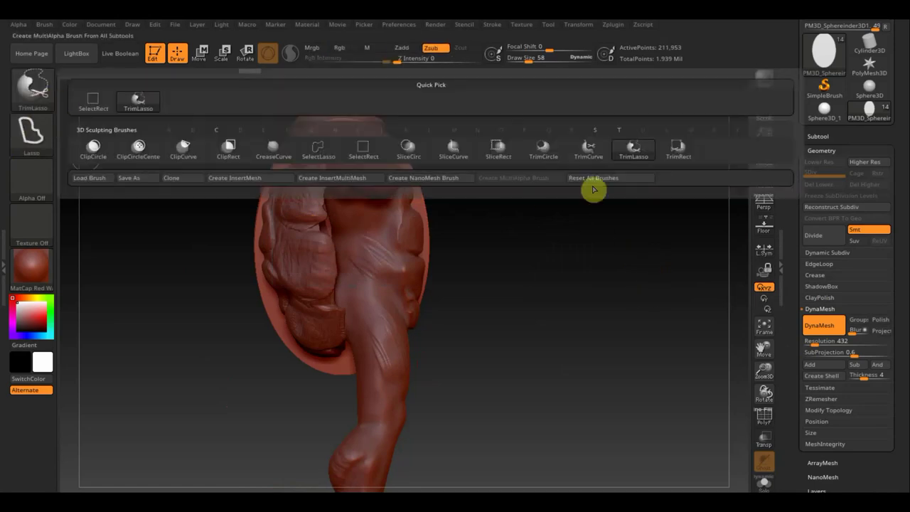
click(589, 148)
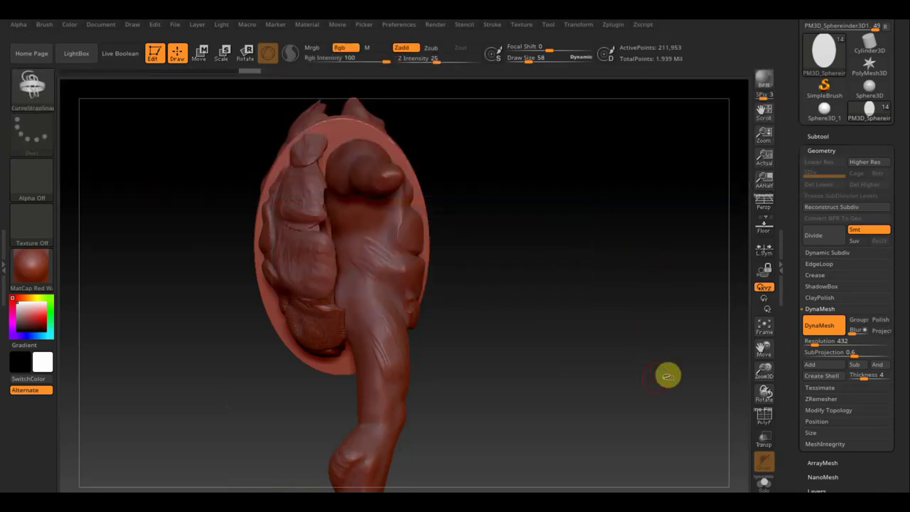
drag(646, 353, 166, 307)
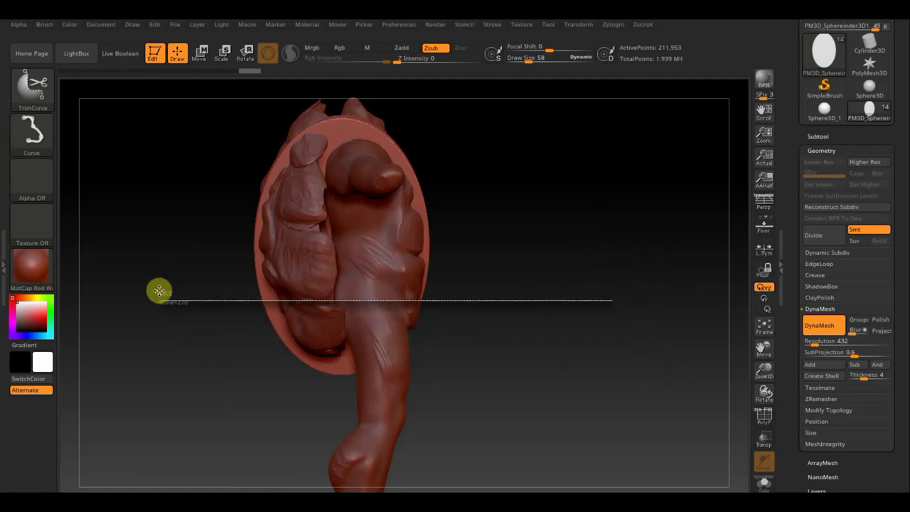
ctrl+shift+drag(166, 307, 157, 291)
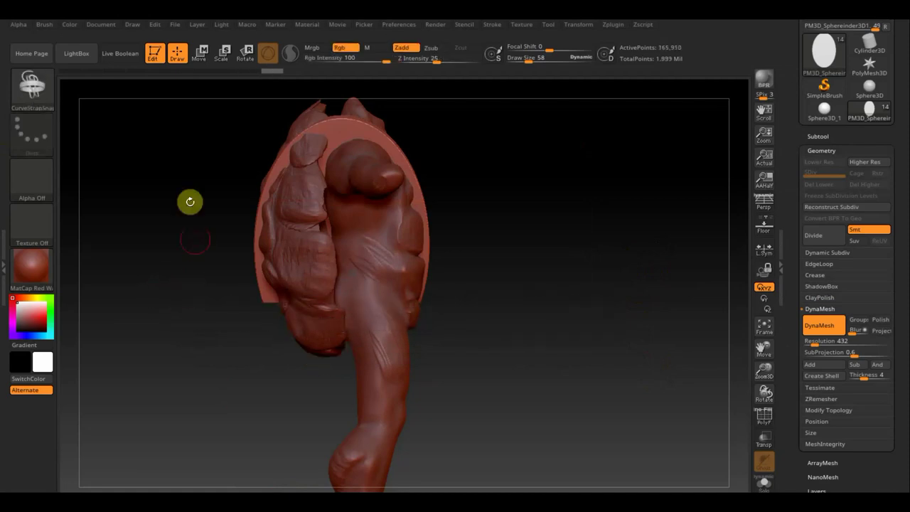
Step: Switch to the Move Elastic brush at size 339 and reshape the disc's top and right edges
click(43, 95)
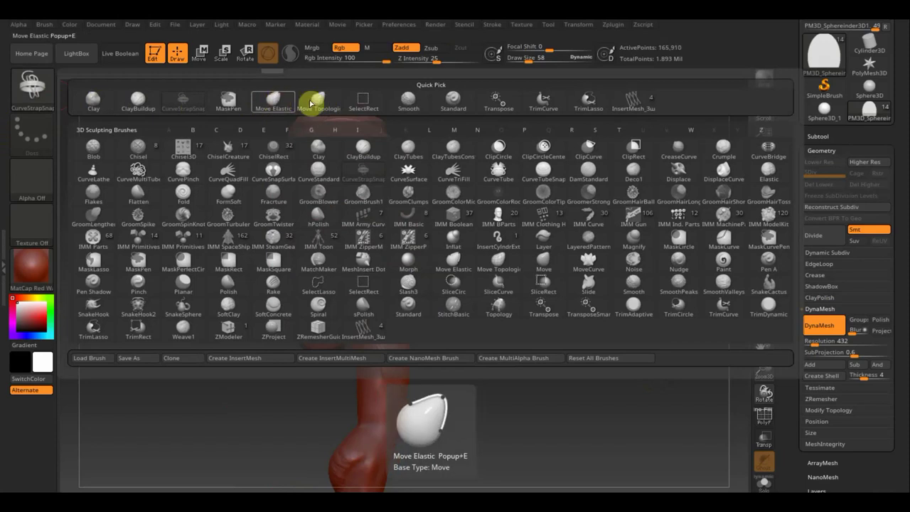
click(274, 101)
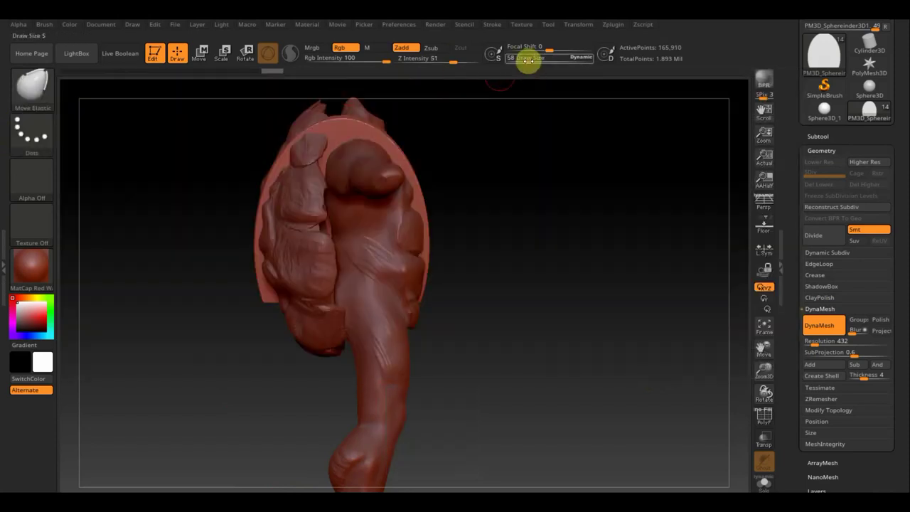
drag(527, 61, 555, 61)
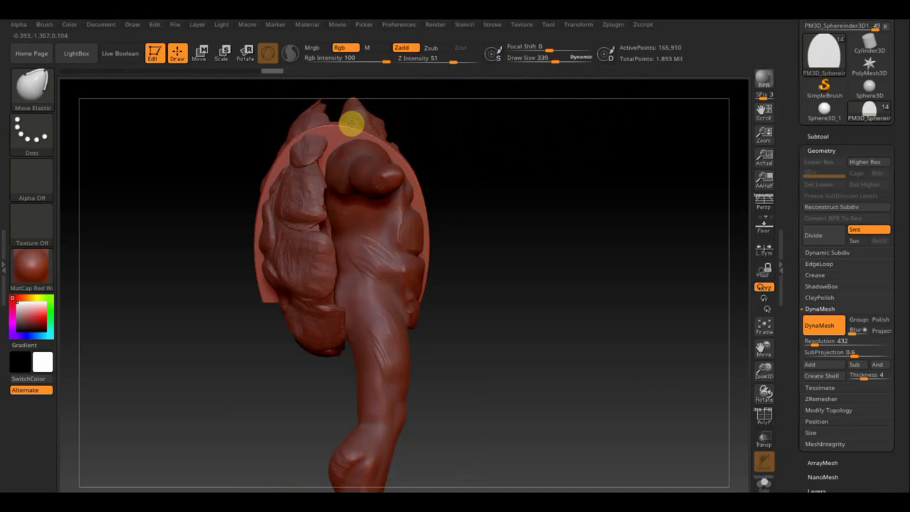
drag(350, 124, 412, 171)
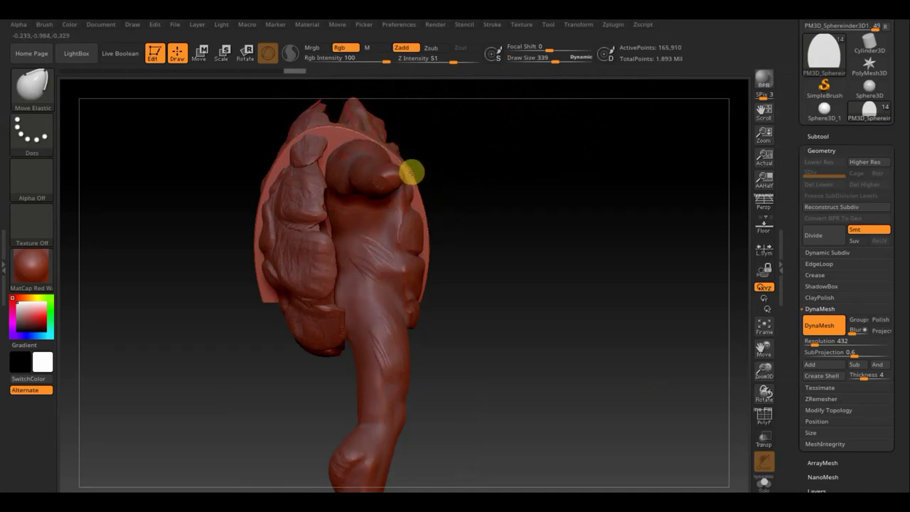
drag(412, 172, 425, 208)
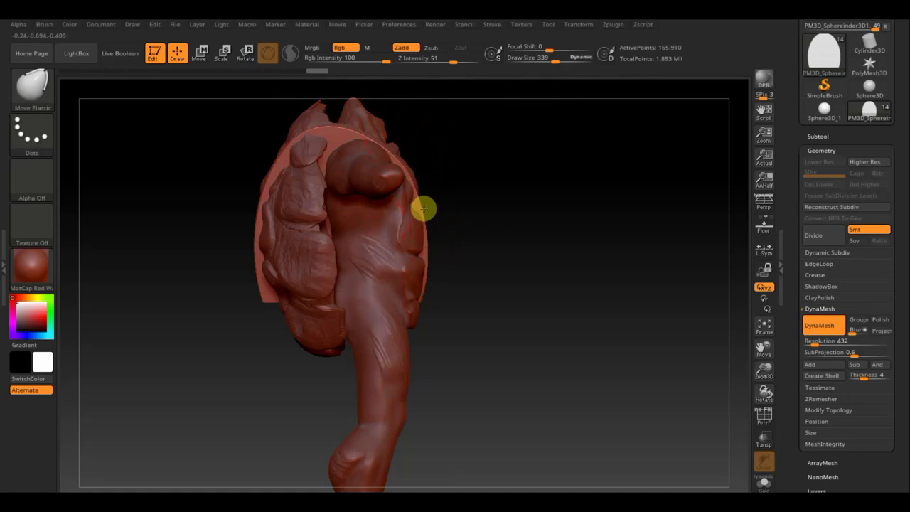
mouse_move(423, 206)
mouse_down()
mouse_move(481, 219)
mouse_move(450, 217)
mouse_move(469, 217)
mouse_move(441, 194)
mouse_up()
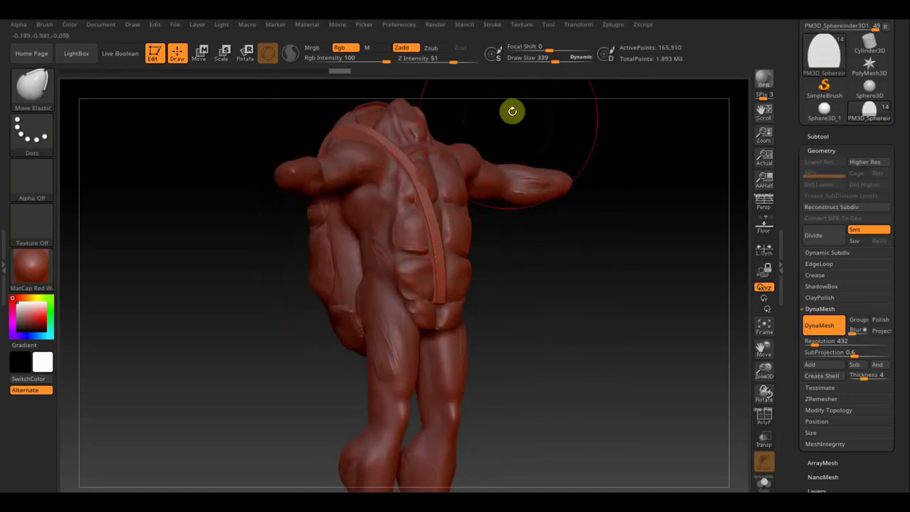
drag(552, 61, 540, 64)
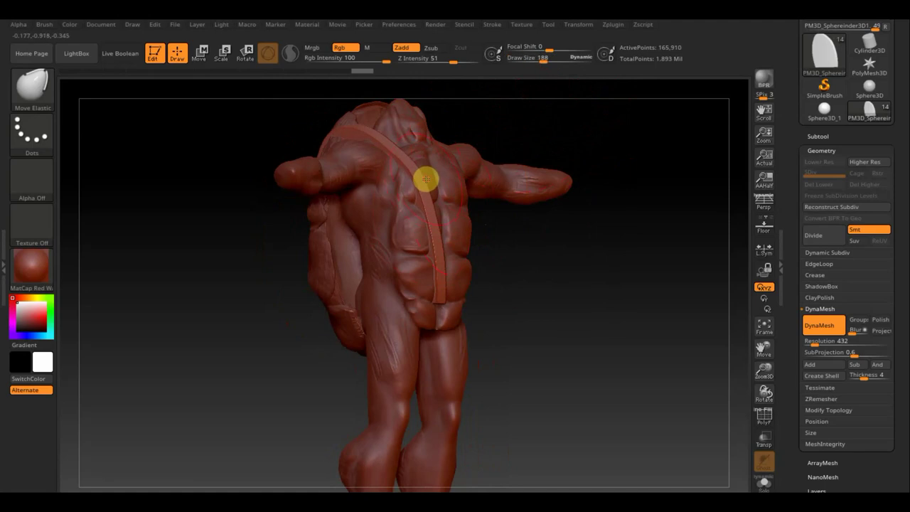
Step: Bend the strap to follow the shell's curve and round off the shell's flat edge
drag(502, 226, 540, 231)
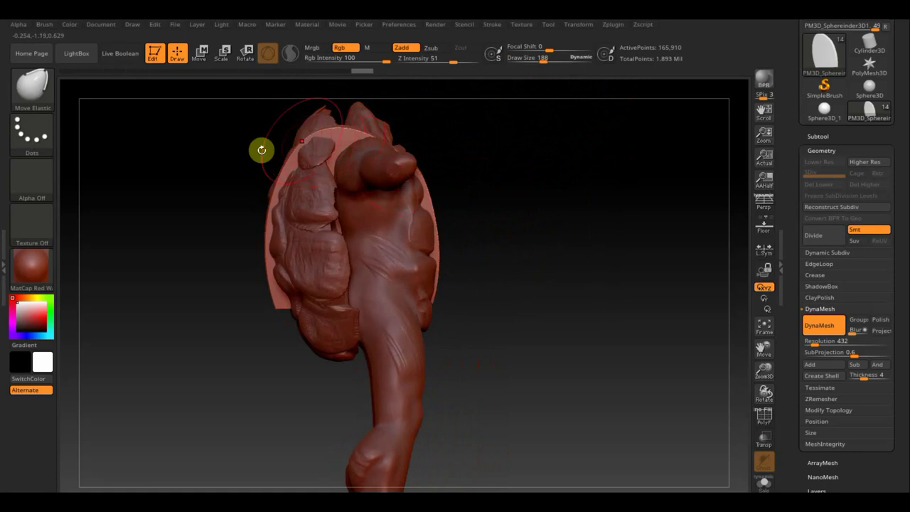
mouse_move(260, 149)
mouse_down()
mouse_move(260, 173)
mouse_move(287, 181)
mouse_move(395, 168)
mouse_up()
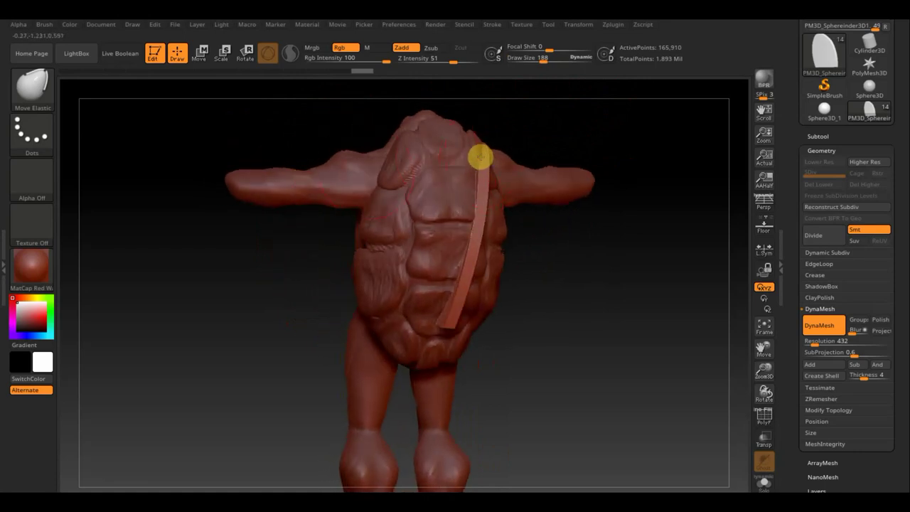
drag(583, 277, 555, 248)
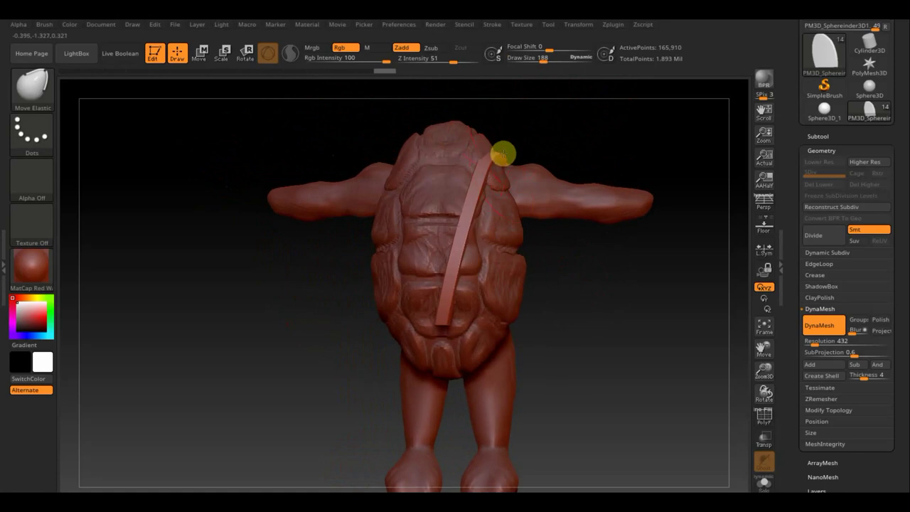
mouse_move(548, 138)
mouse_down()
mouse_move(550, 156)
mouse_move(523, 179)
mouse_move(492, 165)
mouse_move(467, 181)
mouse_move(505, 189)
mouse_move(533, 166)
mouse_move(533, 153)
mouse_move(491, 184)
mouse_up()
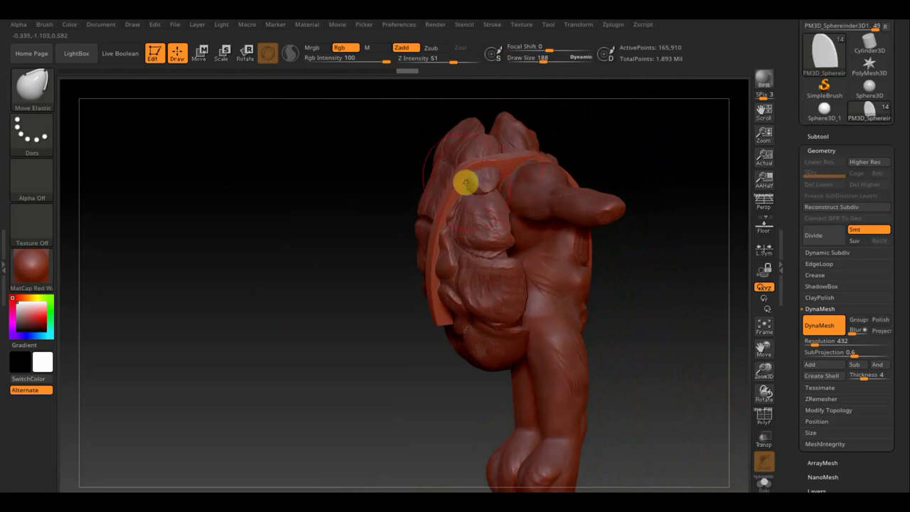
drag(618, 317, 675, 315)
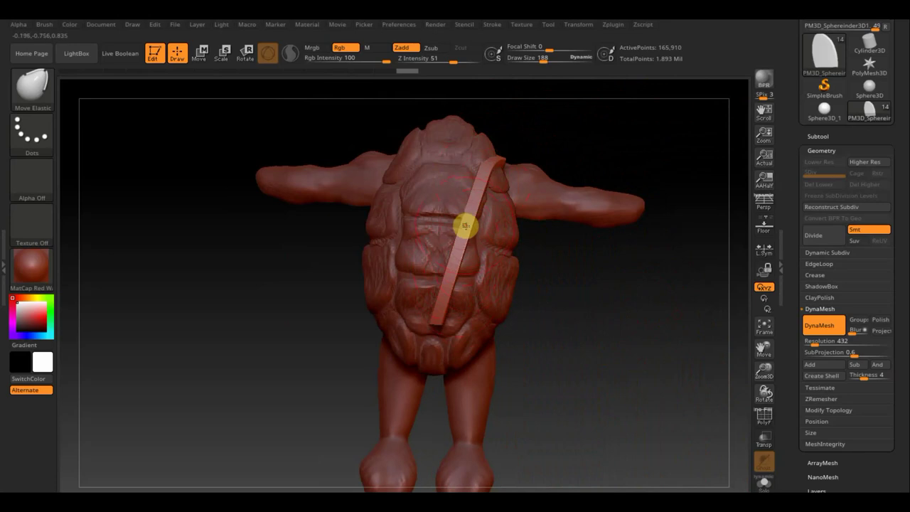
drag(463, 226, 480, 200)
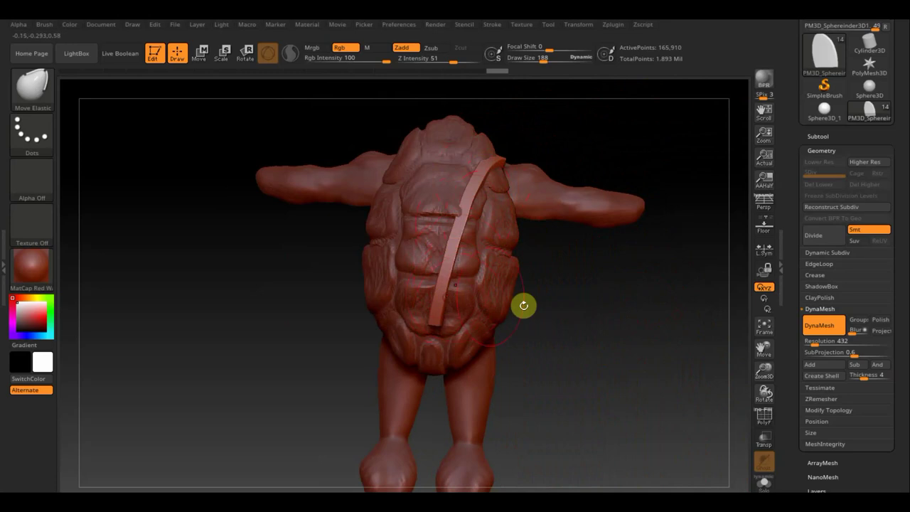
drag(585, 320, 456, 306)
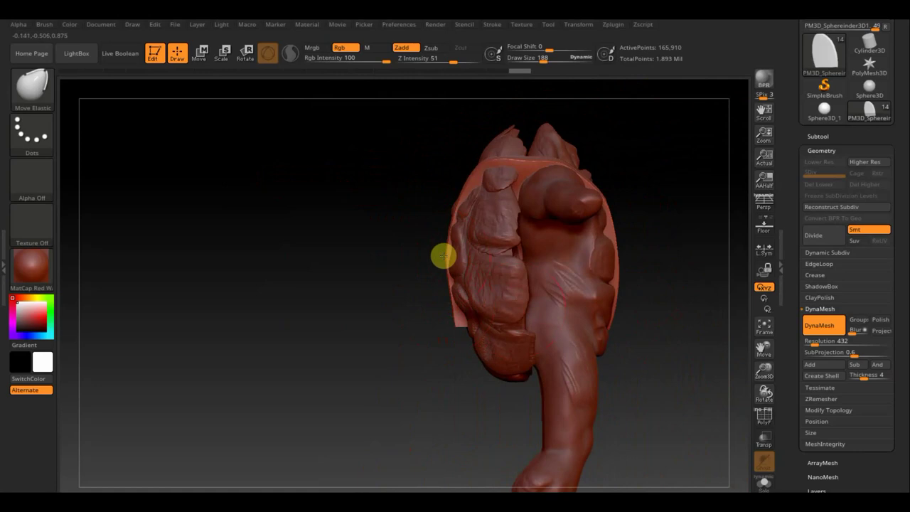
mouse_move(442, 256)
mouse_down()
mouse_move(460, 316)
mouse_move(385, 304)
mouse_move(357, 324)
mouse_up()
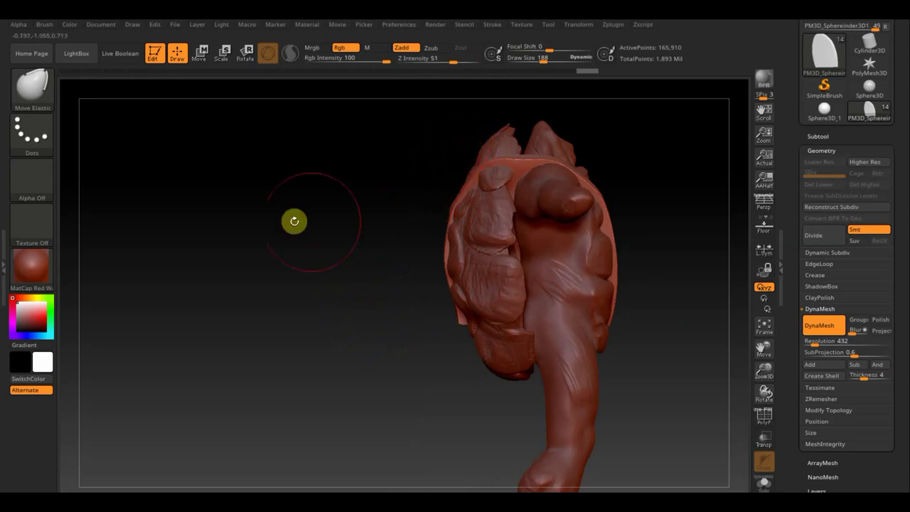
Step: DynaMesh the model to even out the surface, then duplicate the strap subtool
drag(294, 220, 341, 235)
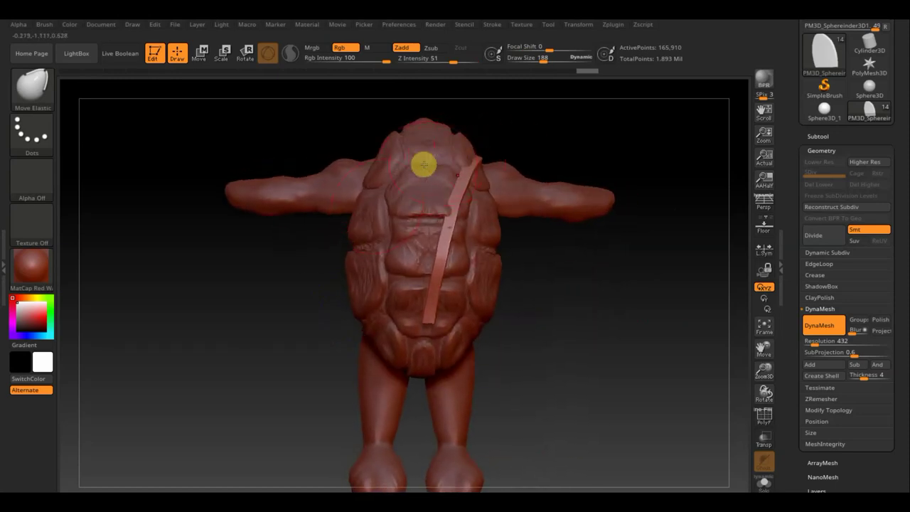
shift+drag(641, 351, 630, 353)
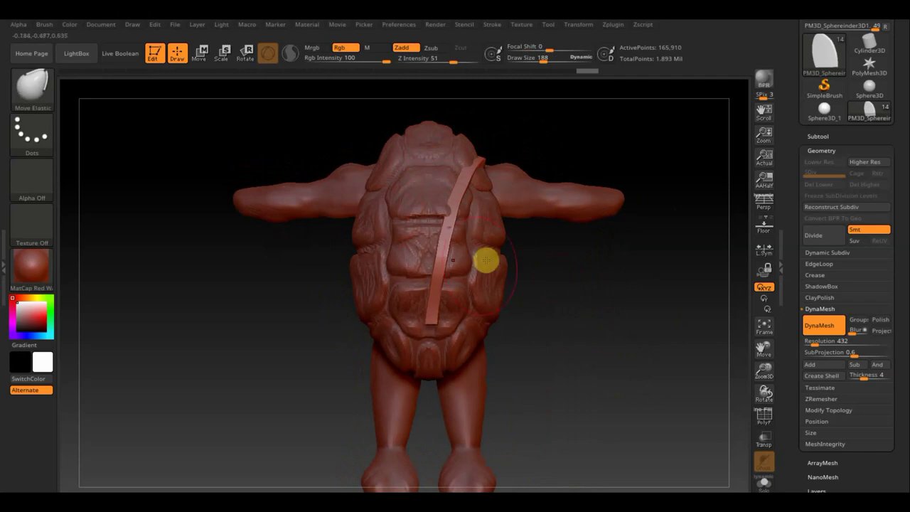
mouse_move(545, 286)
mouse_down()
mouse_move(553, 331)
mouse_move(562, 333)
mouse_up()
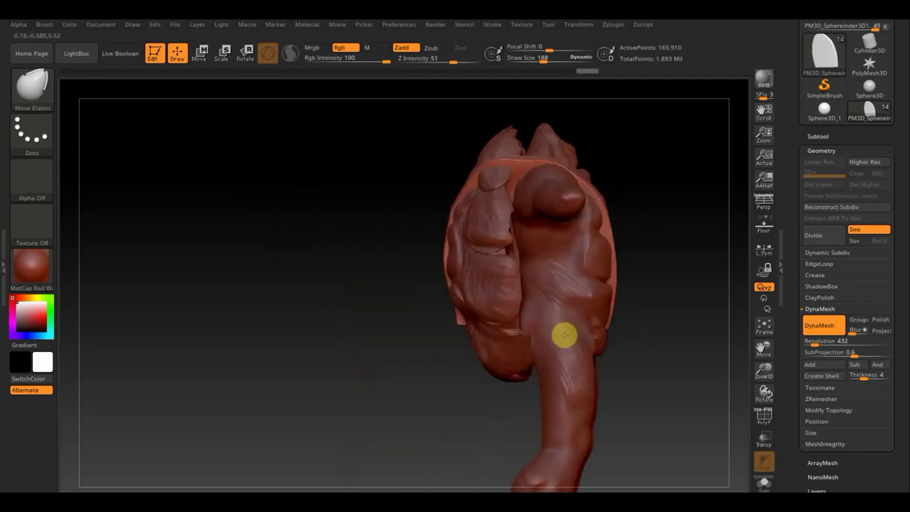
mouse_move(331, 365)
mouse_down()
mouse_move(361, 350)
mouse_move(251, 319)
mouse_up()
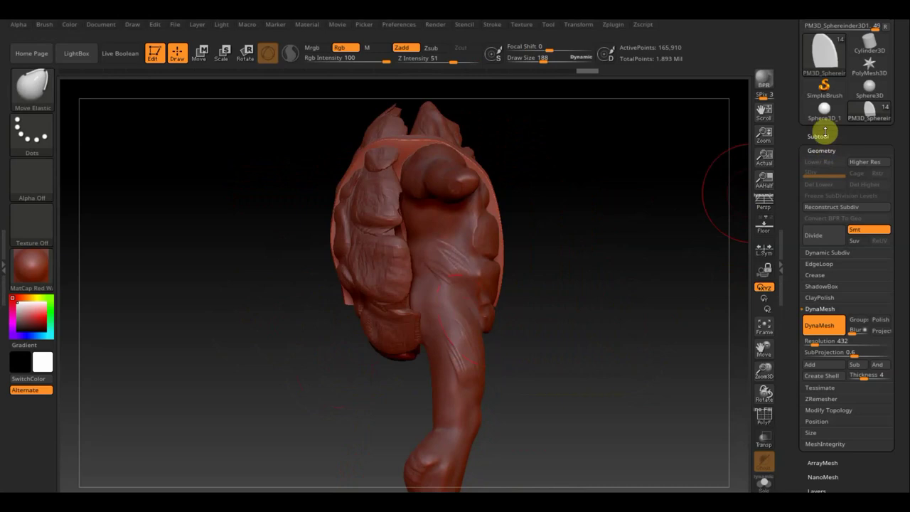
ctrl+drag(630, 211, 660, 272)
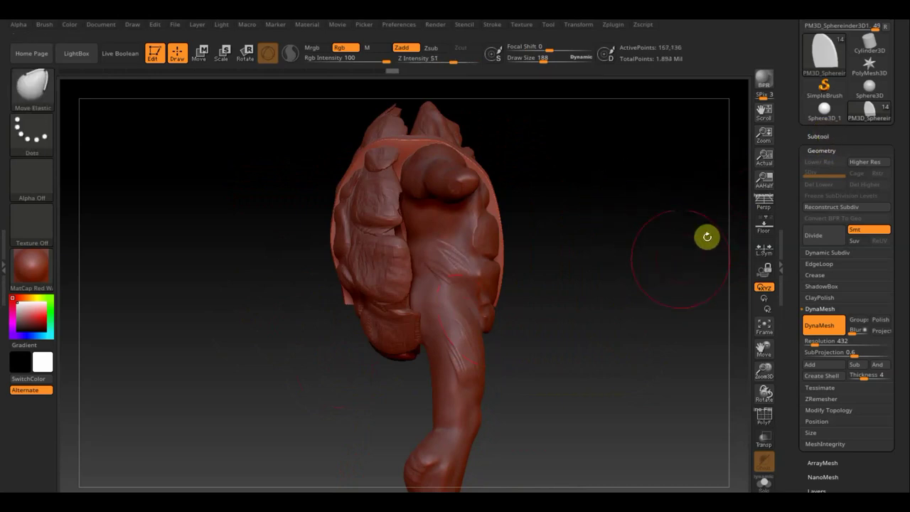
drag(661, 226, 596, 237)
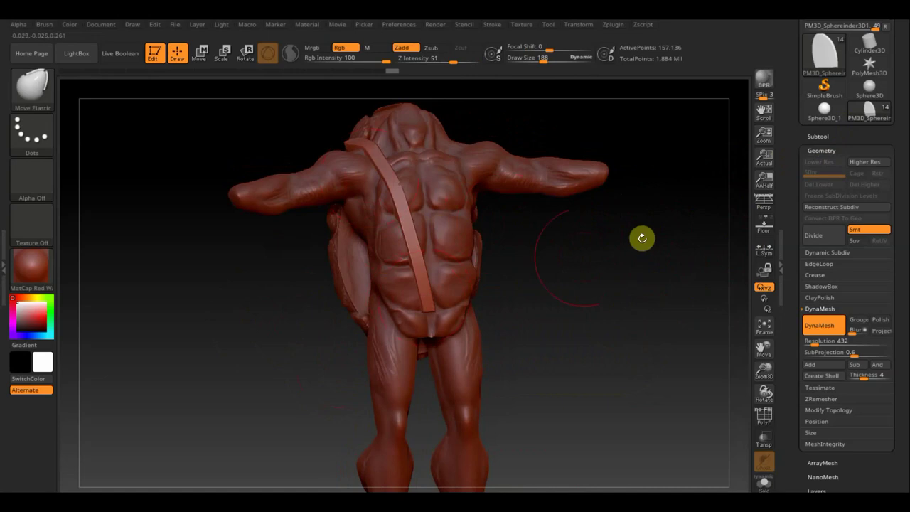
click(819, 136)
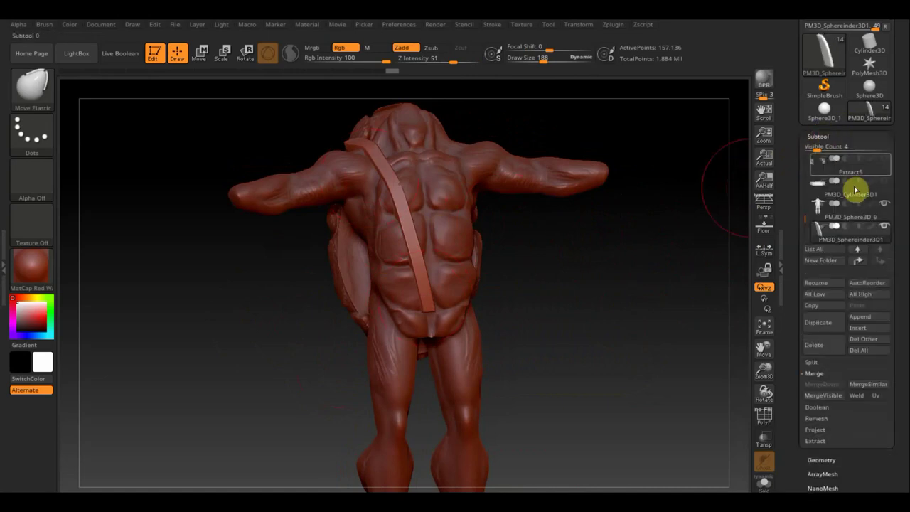
click(818, 324)
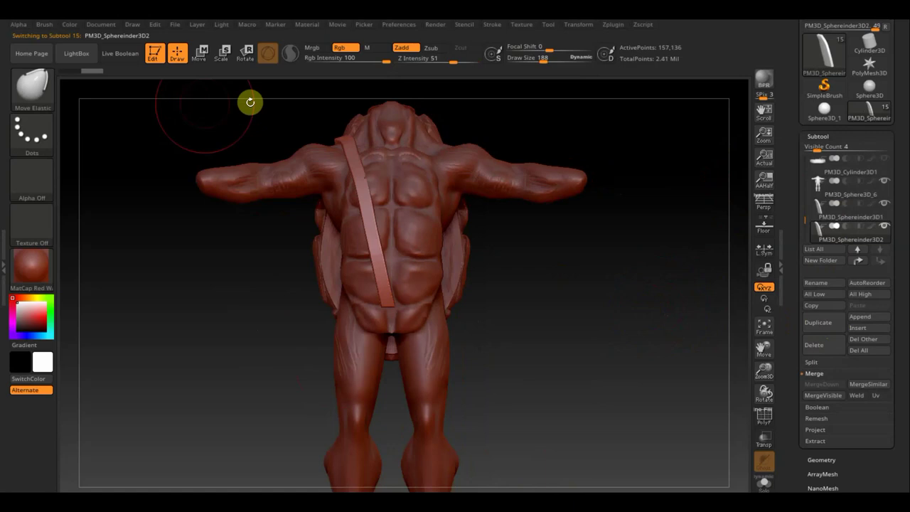
Step: Scale the strap copy about 3.5 times wider and slightly thinner, then select PM3D_Sphereinder3D1
click(200, 54)
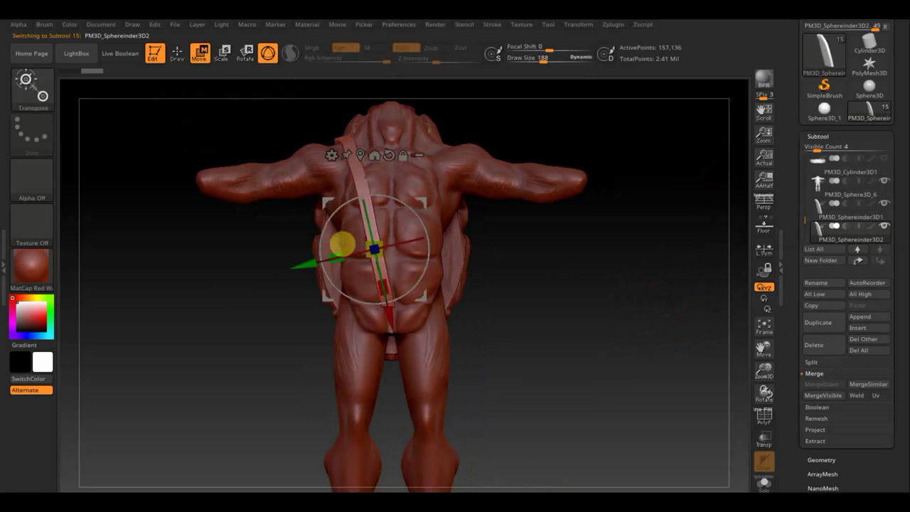
drag(335, 254, 172, 290)
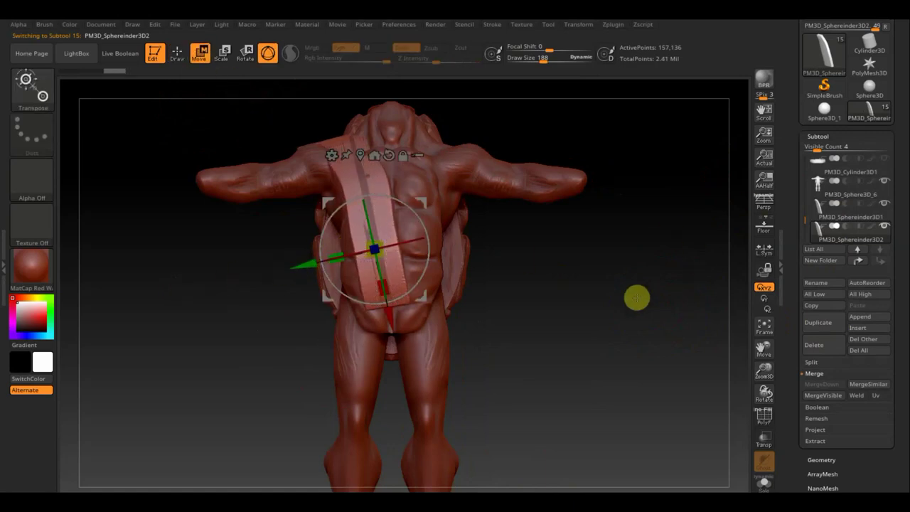
mouse_move(635, 296)
mouse_down()
mouse_move(690, 299)
mouse_move(654, 292)
mouse_up()
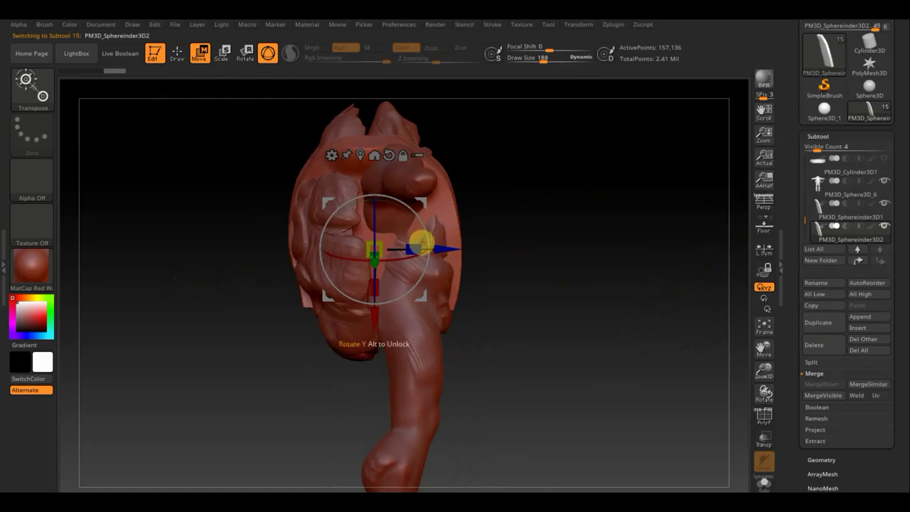
drag(416, 247, 411, 248)
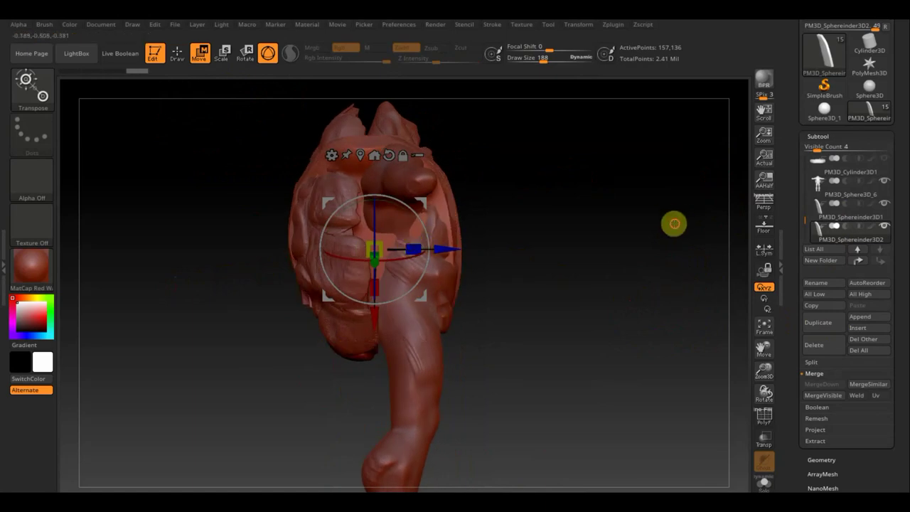
mouse_move(672, 223)
mouse_down()
mouse_move(660, 225)
mouse_move(694, 220)
mouse_move(670, 213)
mouse_move(665, 312)
mouse_up()
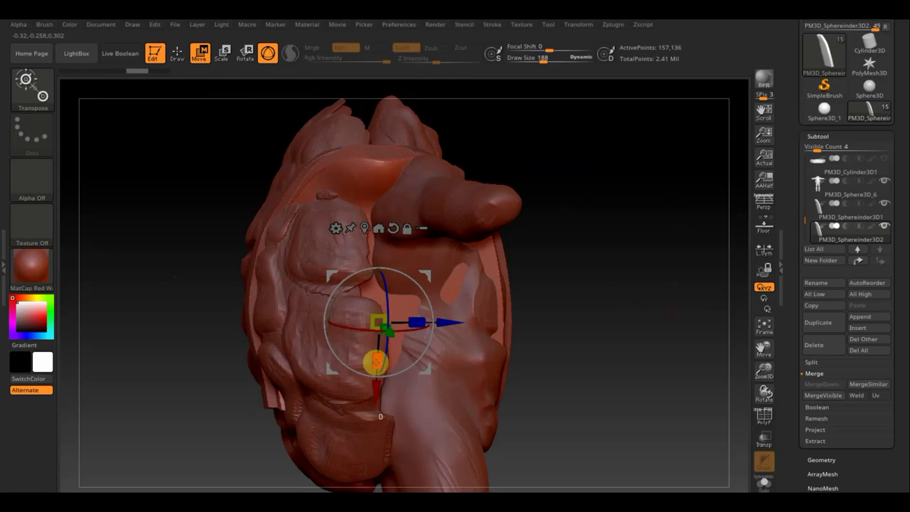
drag(377, 356, 377, 358)
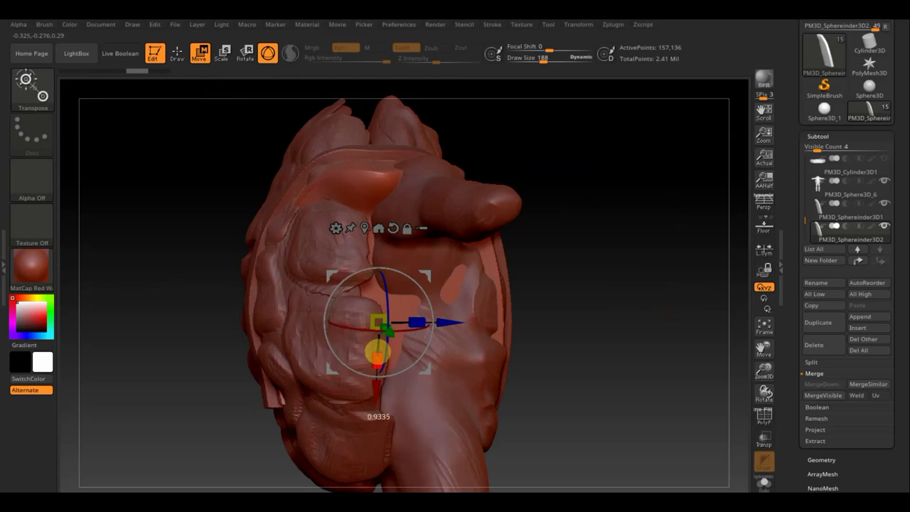
click(861, 217)
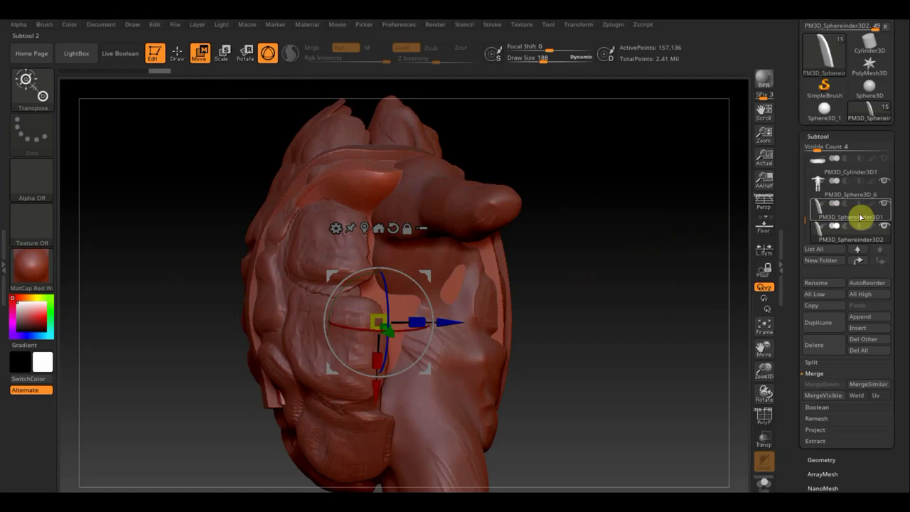
Step: Solo the strap pieces and nudge the band slightly sideways along the green axis
shift+click(886, 206)
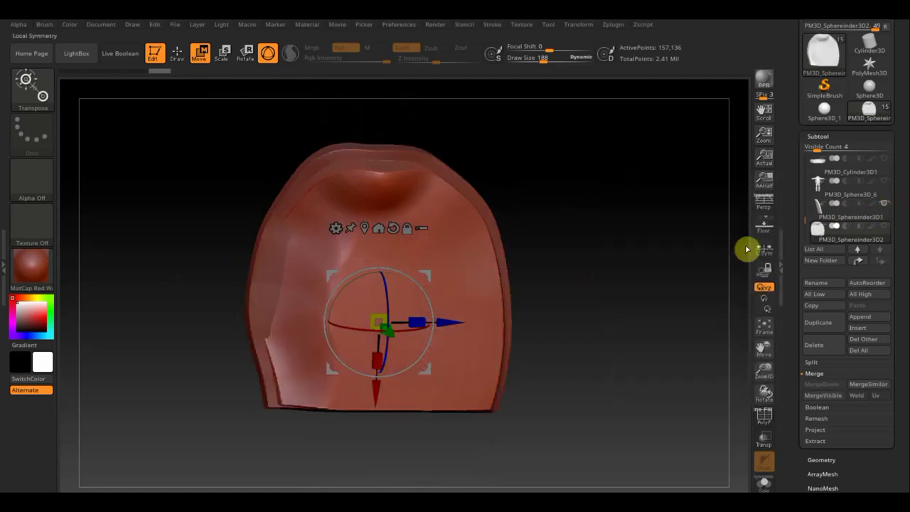
mouse_move(622, 287)
mouse_down()
mouse_move(591, 282)
mouse_move(668, 286)
mouse_move(599, 284)
mouse_move(603, 292)
mouse_up()
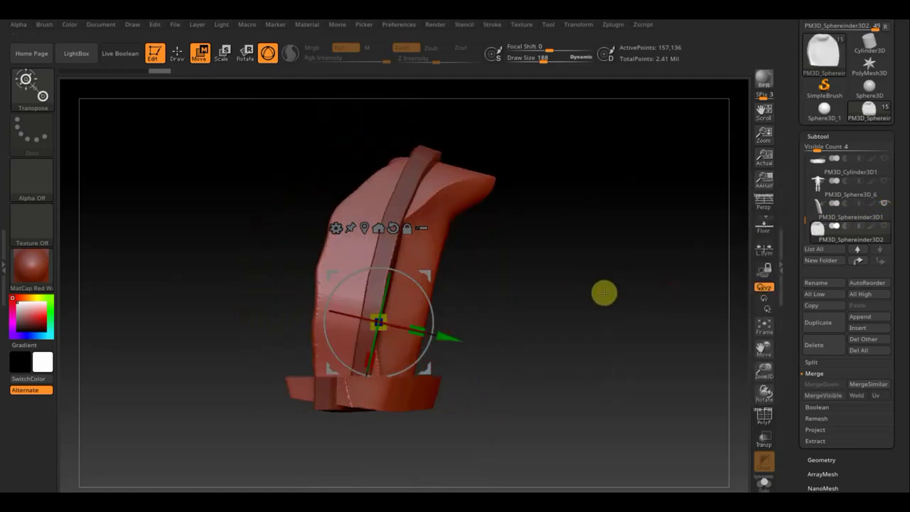
mouse_move(457, 339)
mouse_down()
mouse_move(473, 348)
mouse_move(455, 339)
mouse_move(469, 347)
mouse_move(463, 344)
mouse_up()
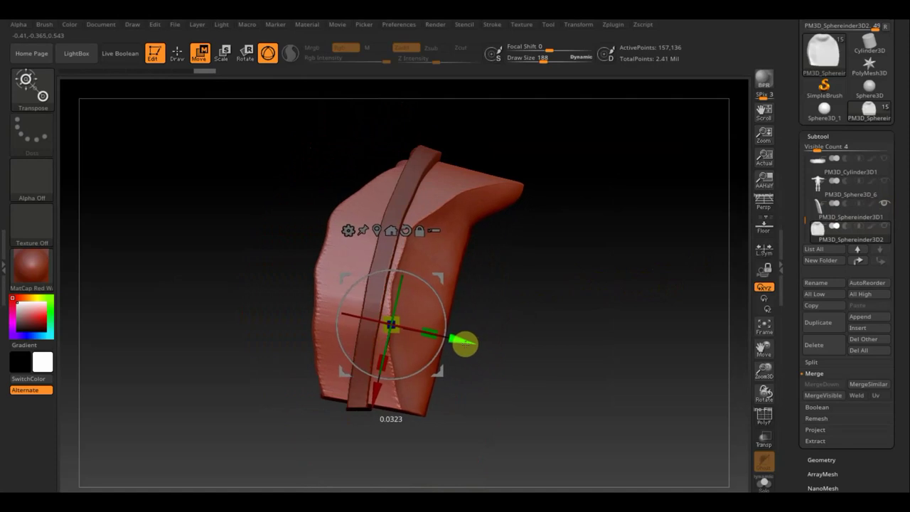
drag(561, 287, 599, 300)
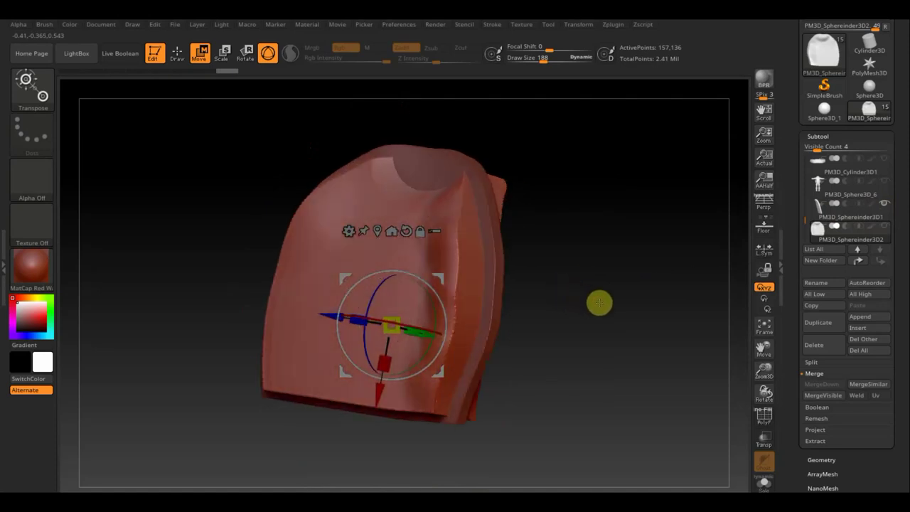
mouse_move(572, 222)
mouse_down()
mouse_move(544, 225)
mouse_move(547, 234)
mouse_move(531, 240)
mouse_up()
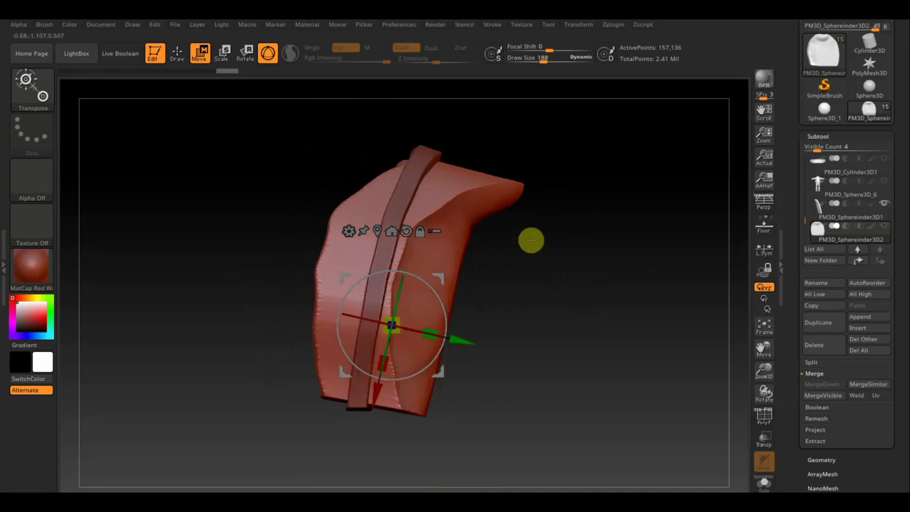
Step: With Move Elastic, bulge the strap's top and reshape the band's upper-left surface
click(178, 53)
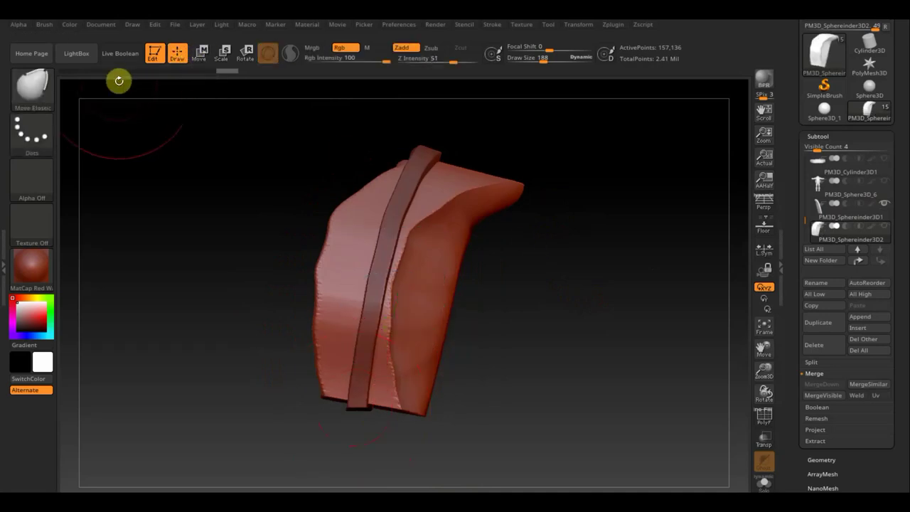
drag(536, 162, 552, 209)
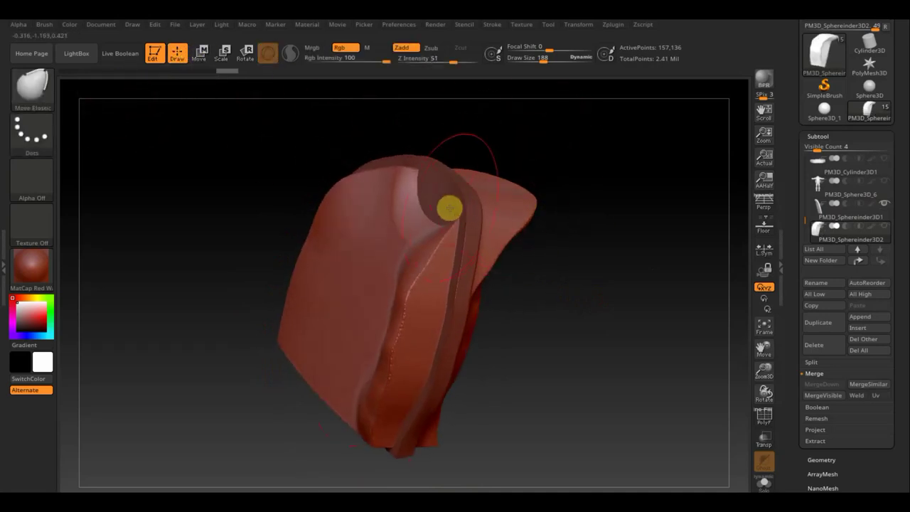
drag(430, 201, 422, 202)
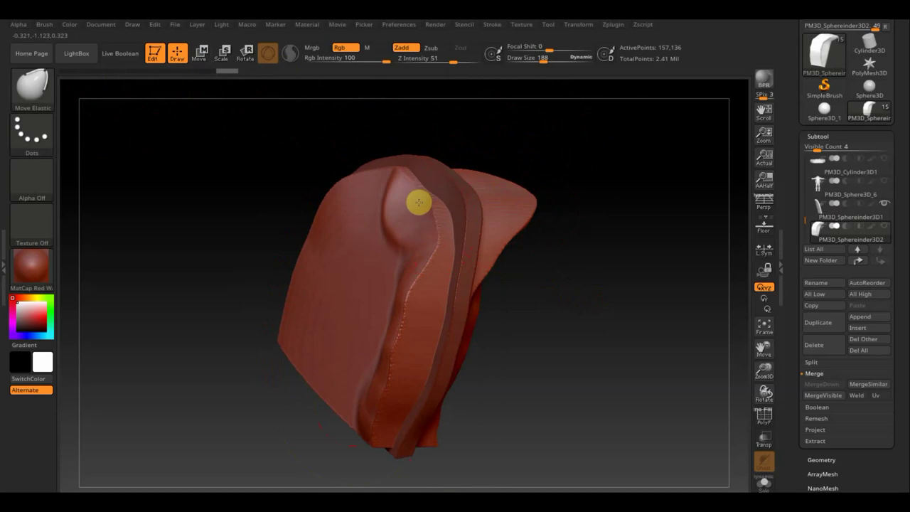
drag(526, 251, 518, 296)
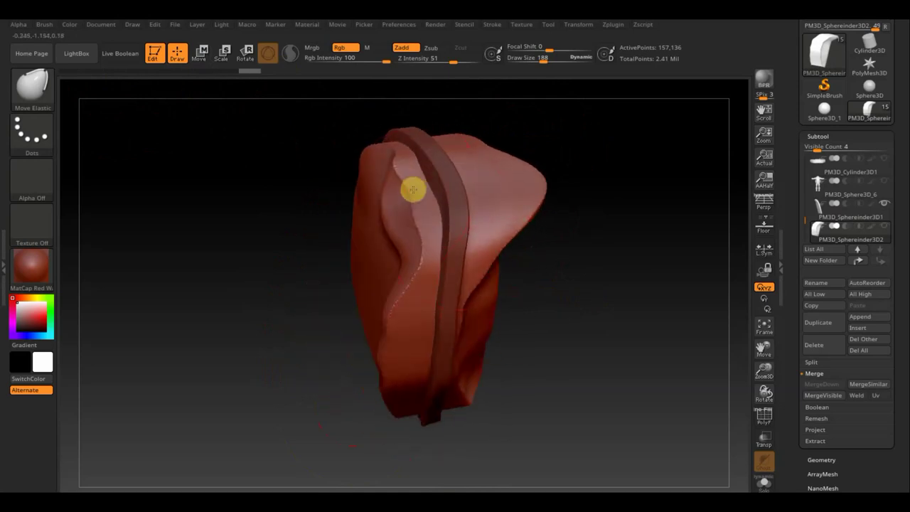
drag(415, 182, 431, 163)
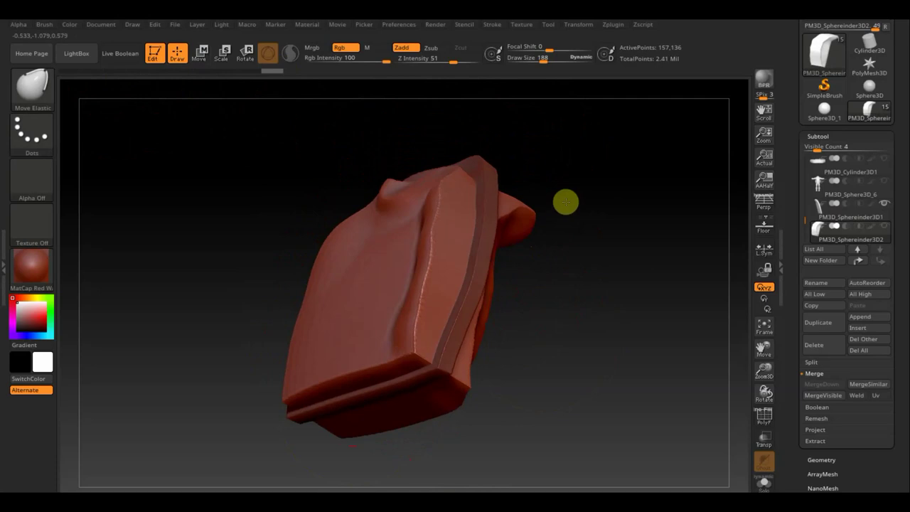
drag(547, 336, 581, 173)
mouse_move(557, 272)
mouse_down()
mouse_move(357, 244)
mouse_move(401, 222)
mouse_up()
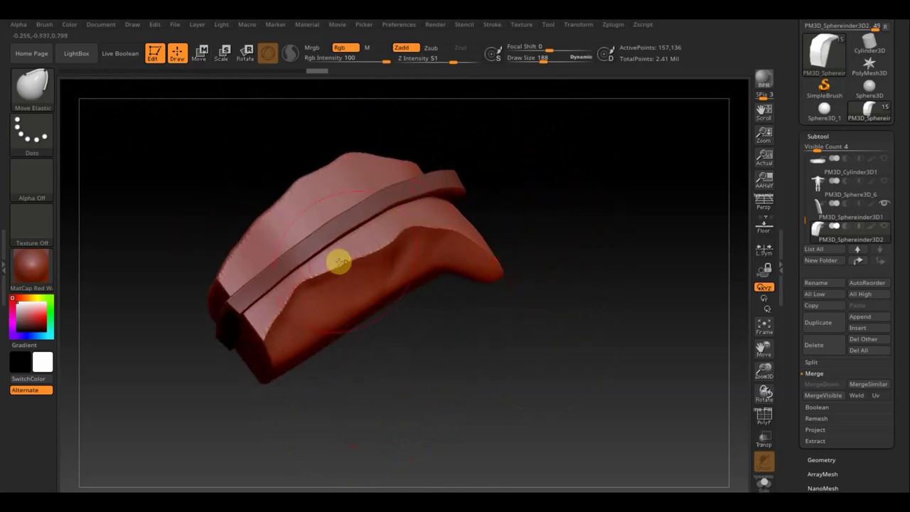
Step: Pull the band's bottom edge into a smooth curve and remove the lower-left notch
mouse_move(405, 332)
mouse_down()
mouse_move(432, 336)
mouse_move(406, 277)
mouse_move(382, 252)
mouse_move(363, 263)
mouse_move(367, 317)
mouse_move(419, 380)
mouse_move(467, 346)
mouse_move(484, 319)
mouse_move(507, 402)
mouse_move(477, 326)
mouse_move(485, 339)
mouse_up()
drag(453, 304, 531, 284)
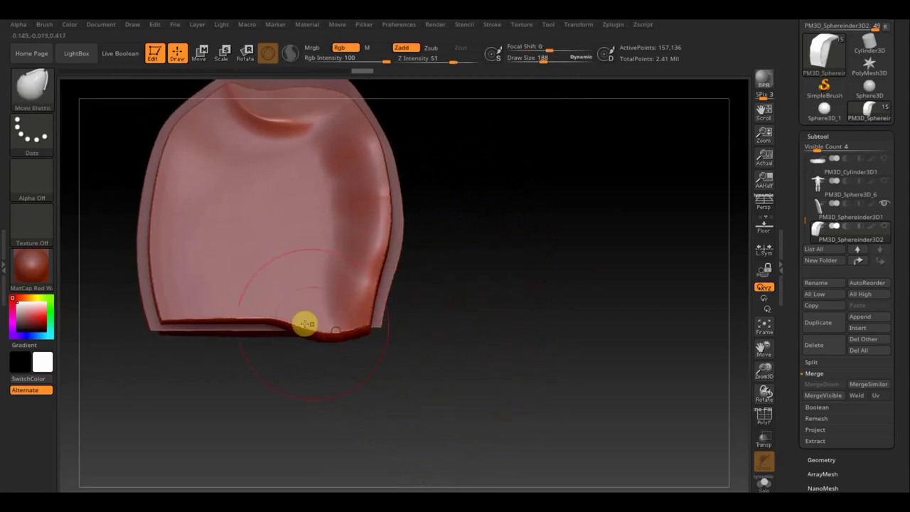
drag(268, 319, 265, 334)
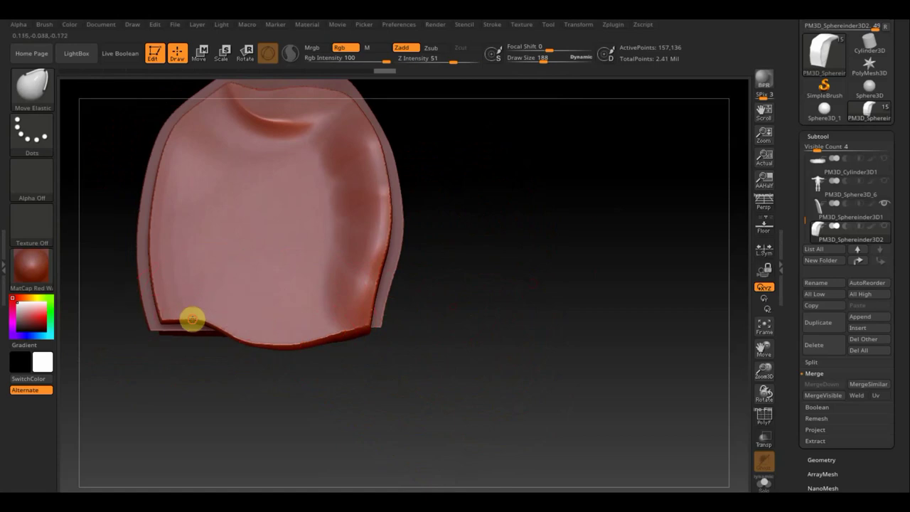
drag(192, 319, 191, 332)
mouse_move(427, 371)
mouse_down()
mouse_move(382, 384)
mouse_move(258, 346)
mouse_up()
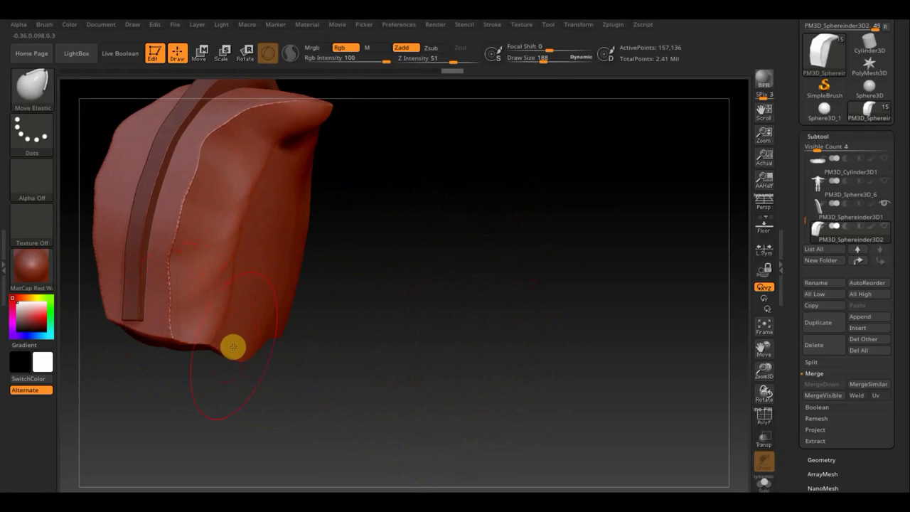
mouse_move(413, 370)
mouse_down()
mouse_move(369, 363)
mouse_move(353, 339)
mouse_up()
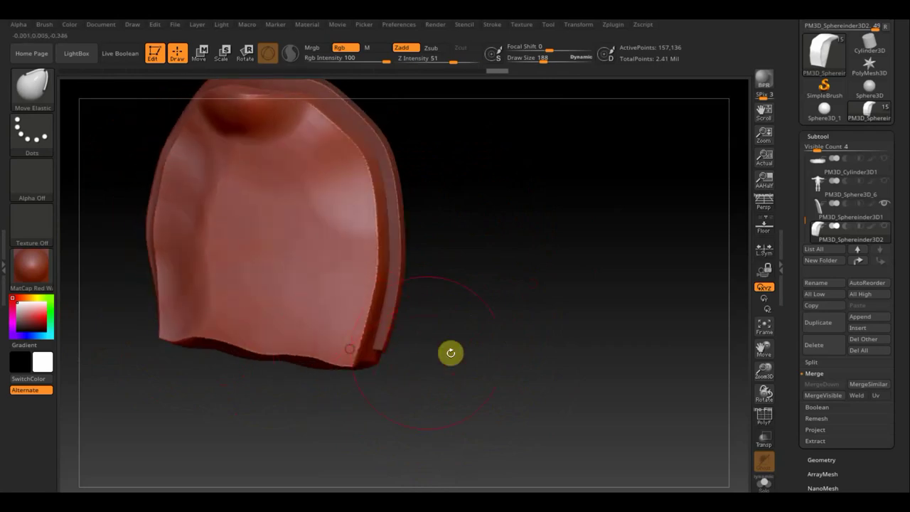
mouse_move(448, 351)
mouse_down()
mouse_move(445, 357)
mouse_move(548, 349)
mouse_move(575, 360)
mouse_move(619, 339)
mouse_up()
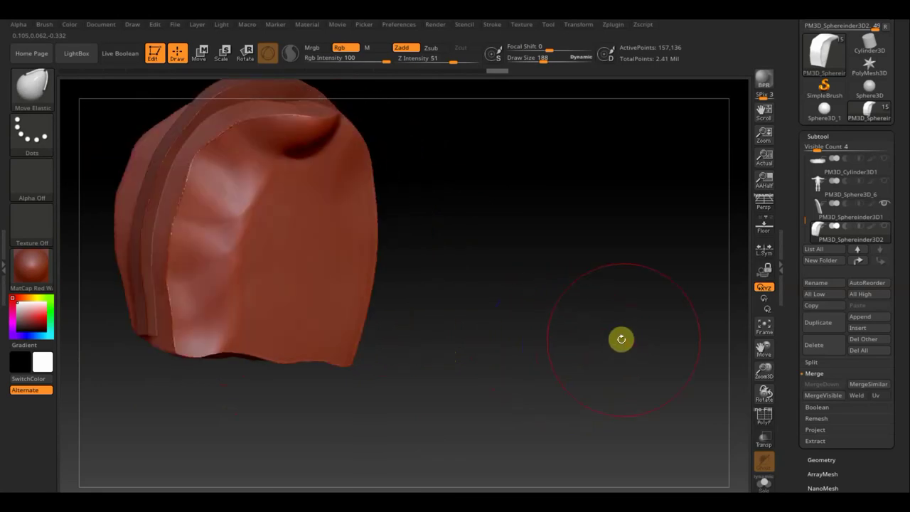
Step: Make PM3D_Sphereinder3D2 visible and MergeDown it into PM3D_Sphereinder3D1
click(859, 220)
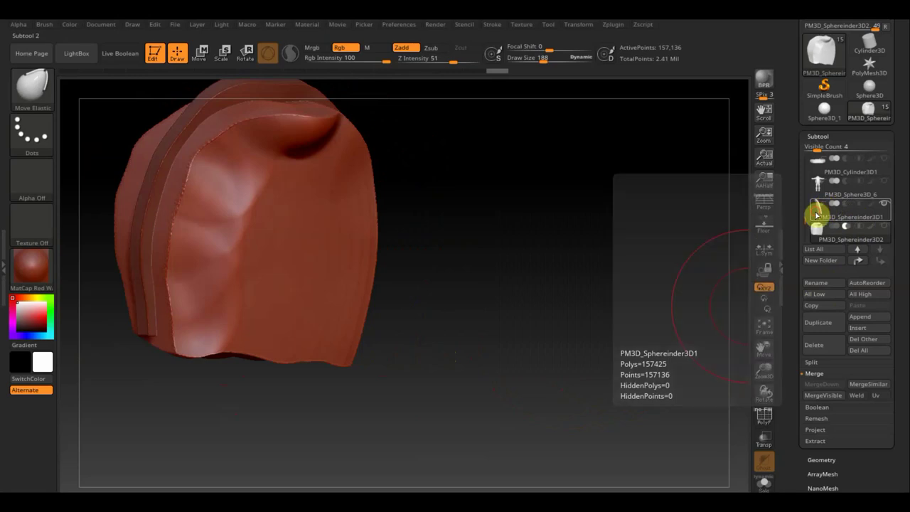
click(817, 215)
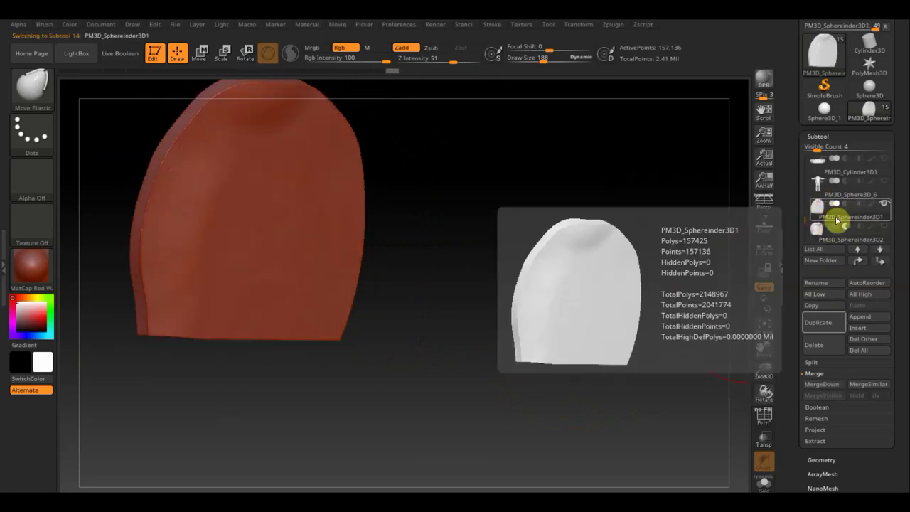
click(881, 227)
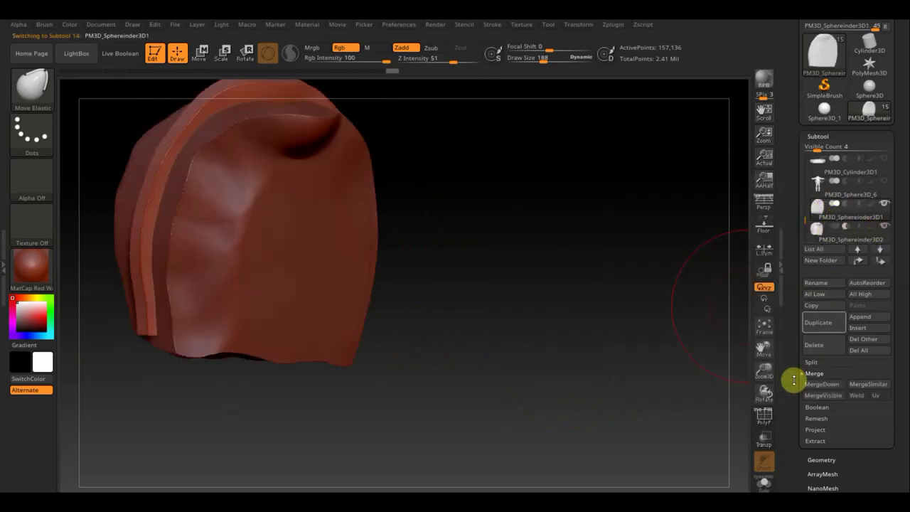
click(816, 387)
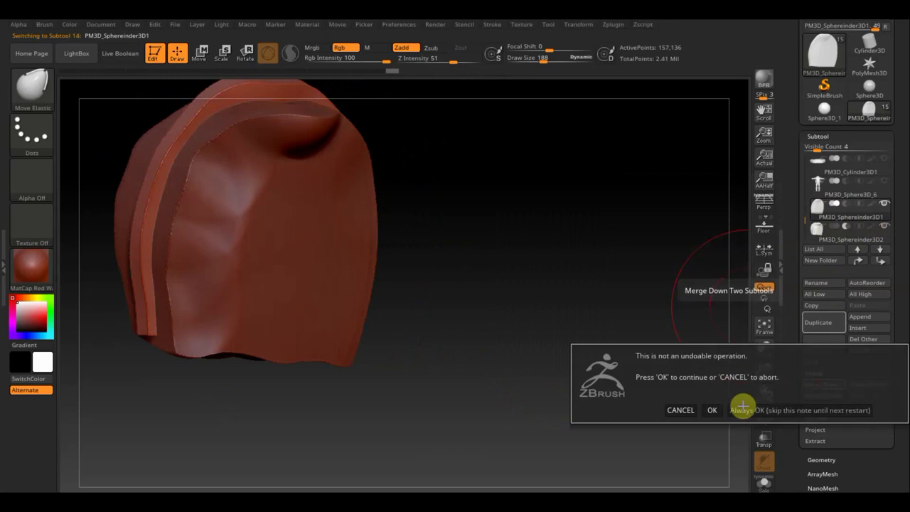
click(713, 408)
key(ctrl)
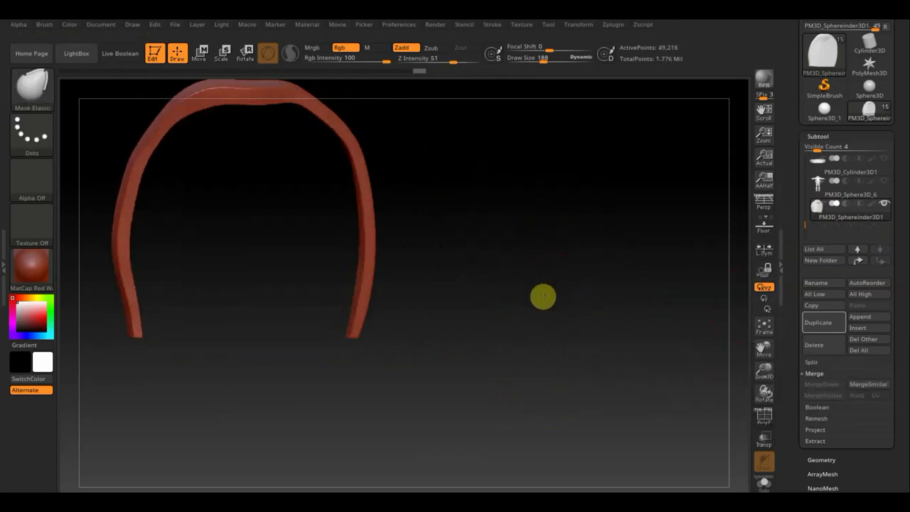
Step: Rotate the merged arch, reselect Move Elastic (B-M-E), and unhide all the body subtools
drag(546, 284, 597, 304)
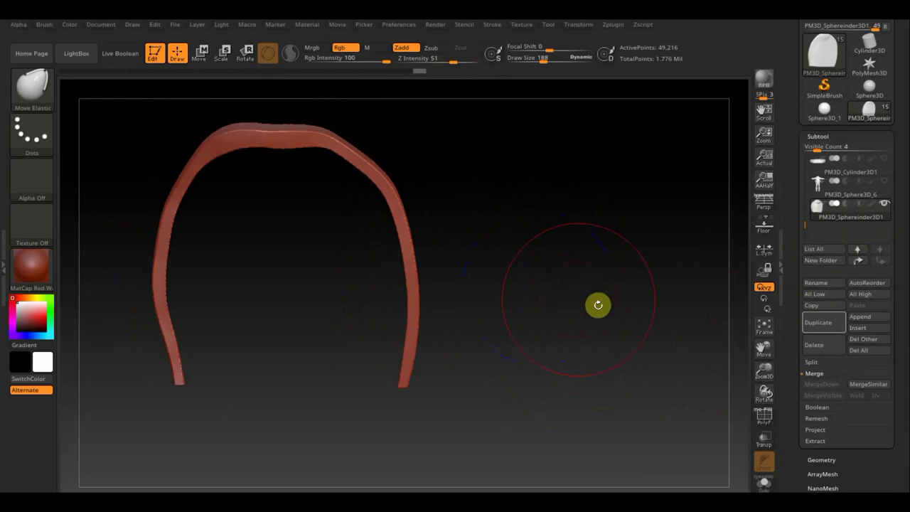
key(ctrl)
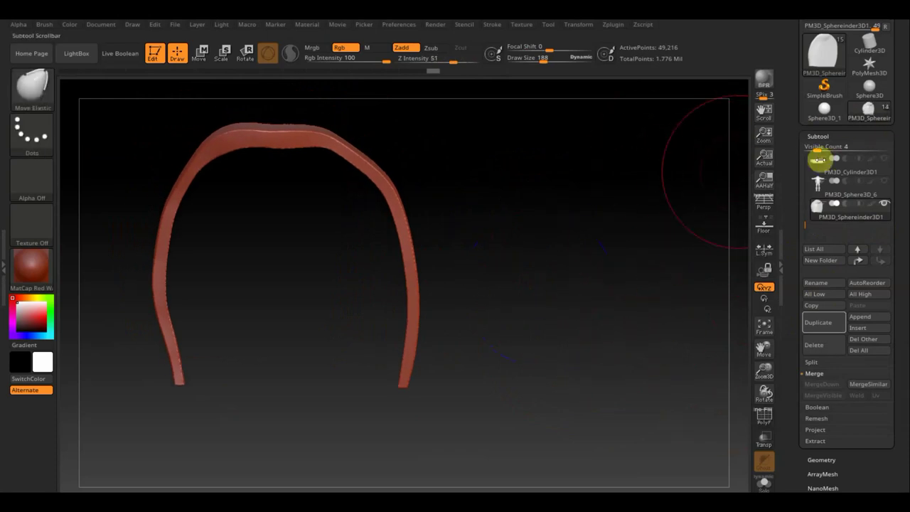
key(b)
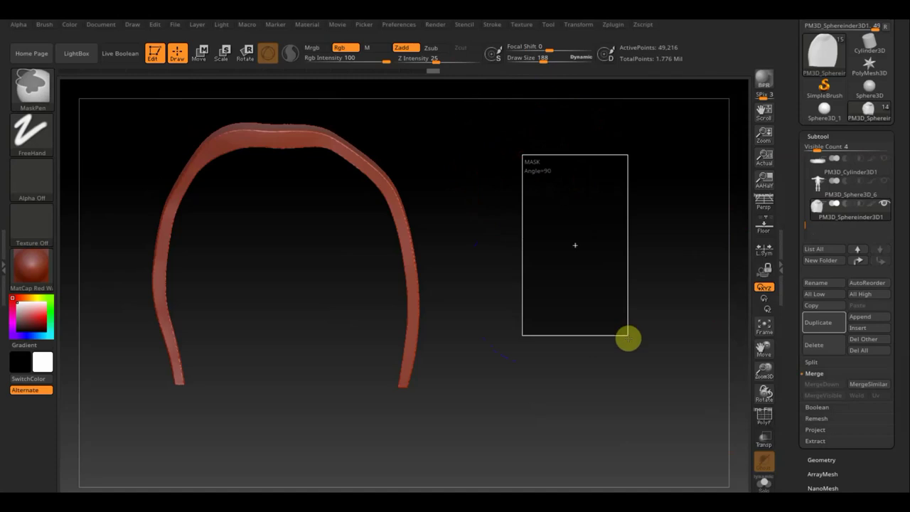
key(m)
key(e)
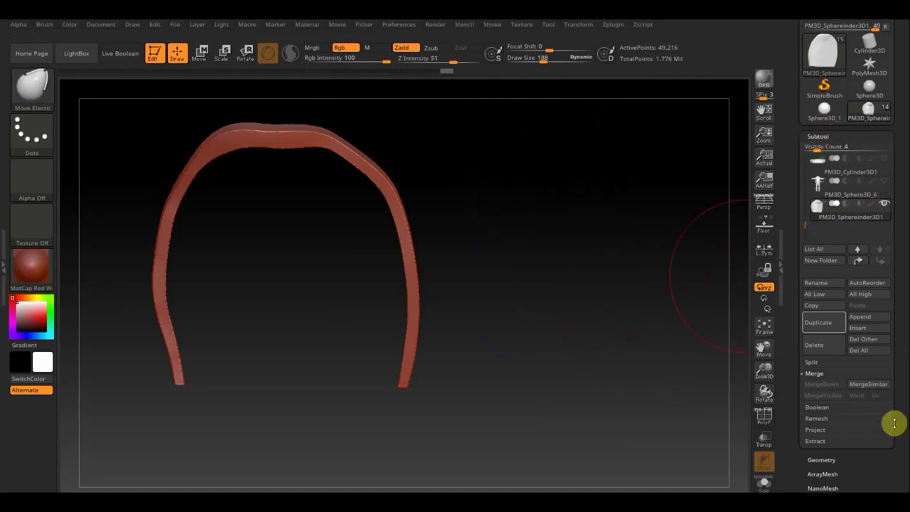
click(822, 460)
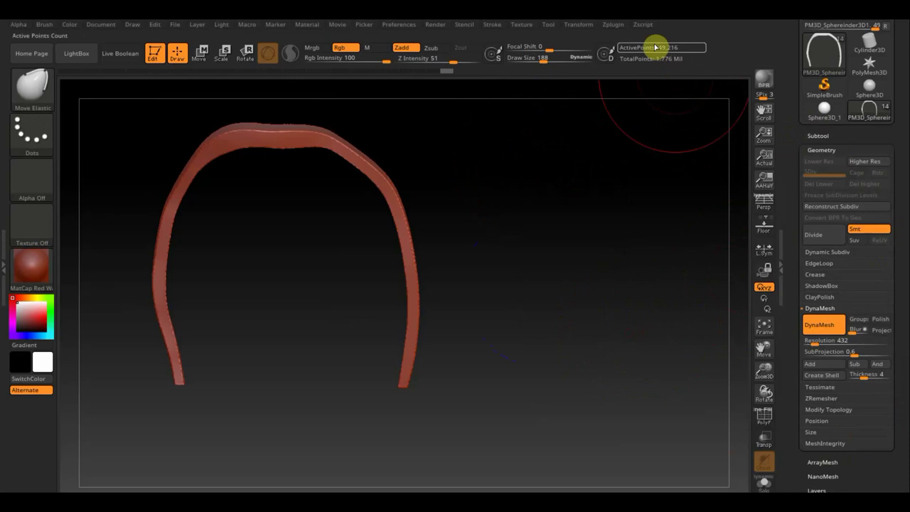
click(820, 136)
mouse_move(845, 147)
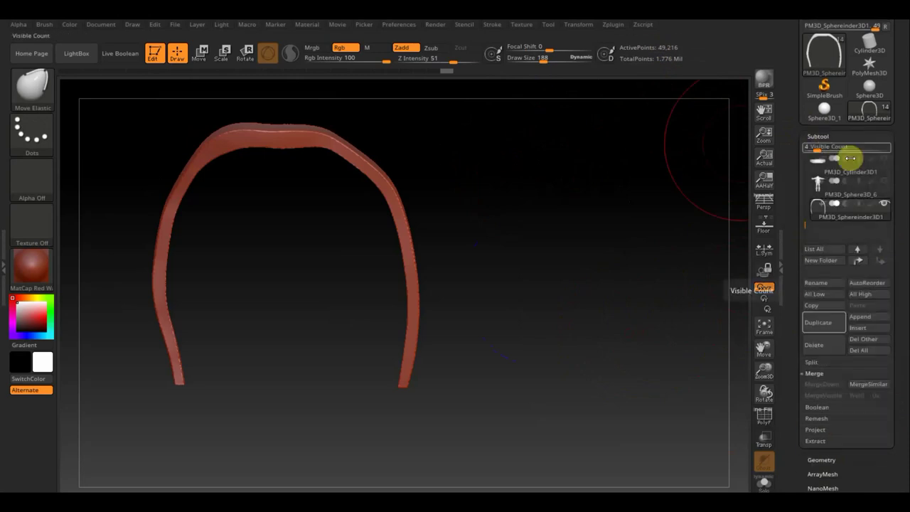
shift+click(885, 206)
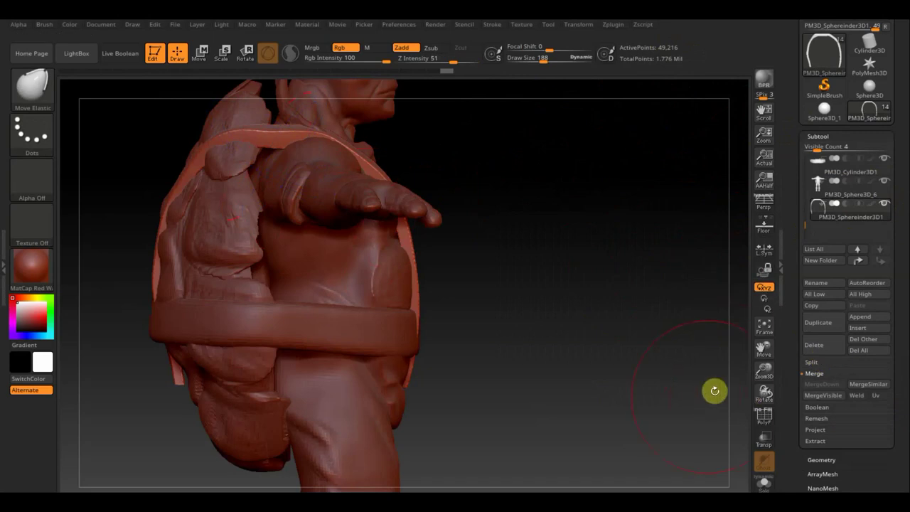
Step: At brush size 90, drag the strap's upper end down and right diagonally across the chest
mouse_move(586, 317)
mouse_down()
mouse_move(652, 367)
mouse_move(619, 317)
mouse_move(636, 359)
mouse_move(609, 284)
mouse_move(633, 390)
mouse_move(554, 296)
mouse_up()
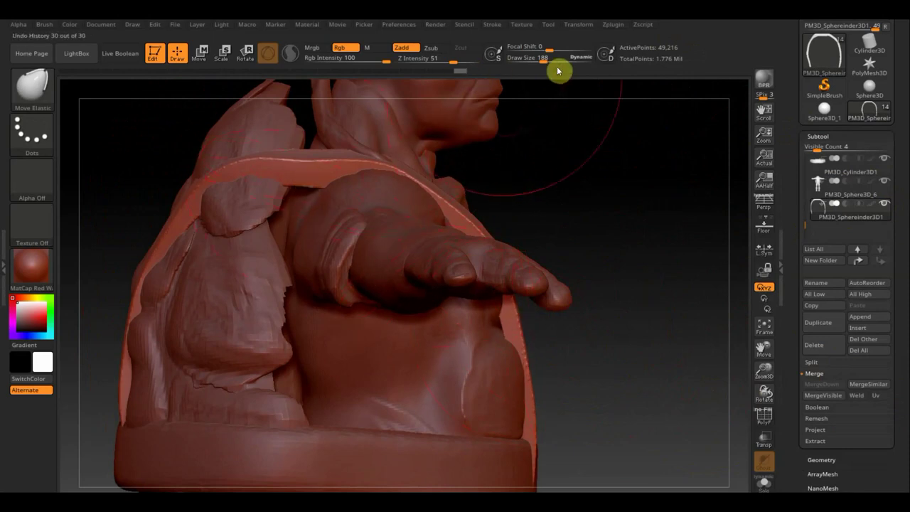
drag(541, 62, 531, 62)
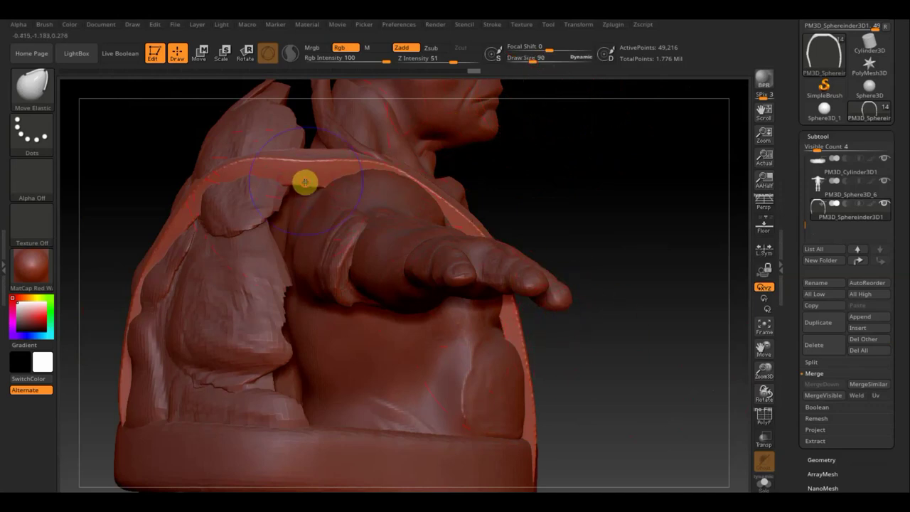
mouse_move(543, 169)
mouse_down()
mouse_move(533, 257)
mouse_move(407, 198)
mouse_up()
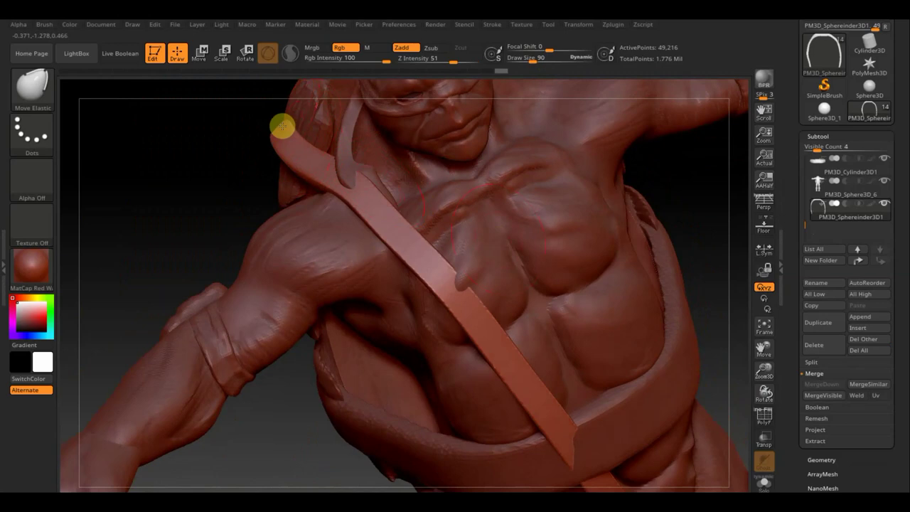
drag(281, 127, 318, 187)
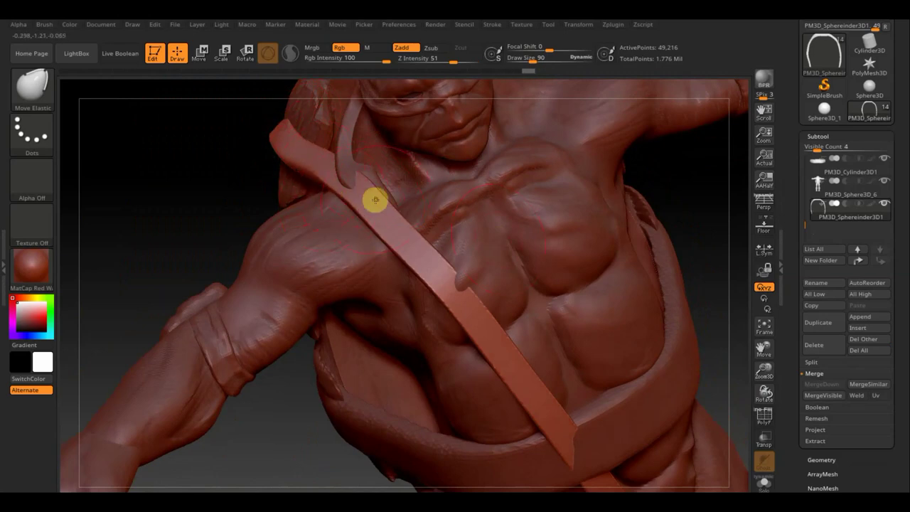
drag(377, 200, 395, 245)
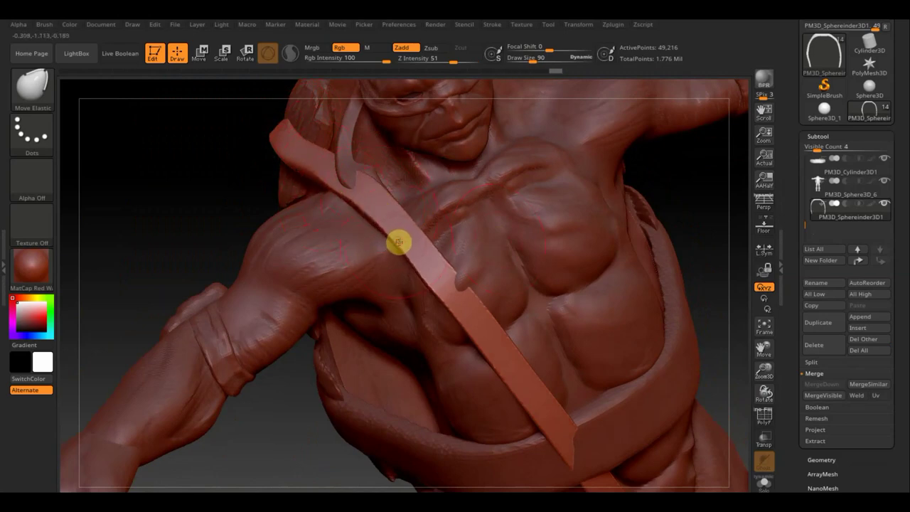
mouse_move(660, 197)
mouse_down()
mouse_move(695, 167)
mouse_move(507, 275)
mouse_up()
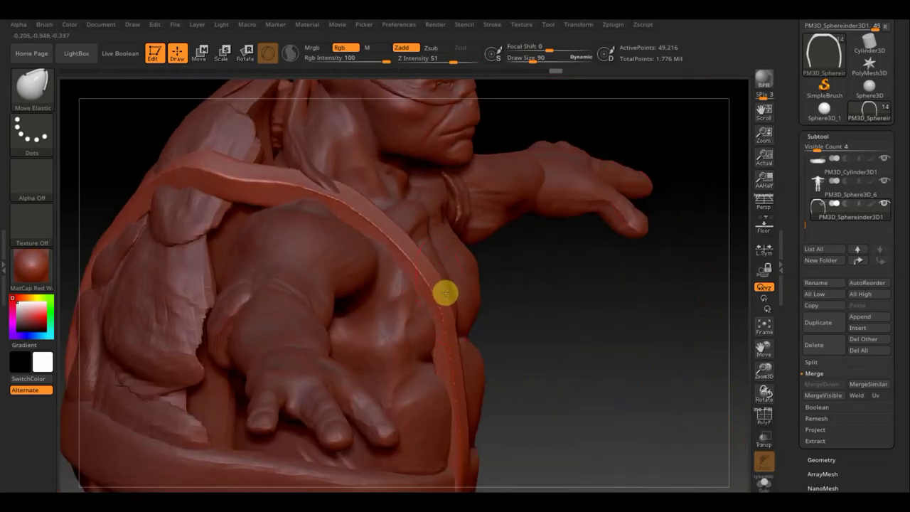
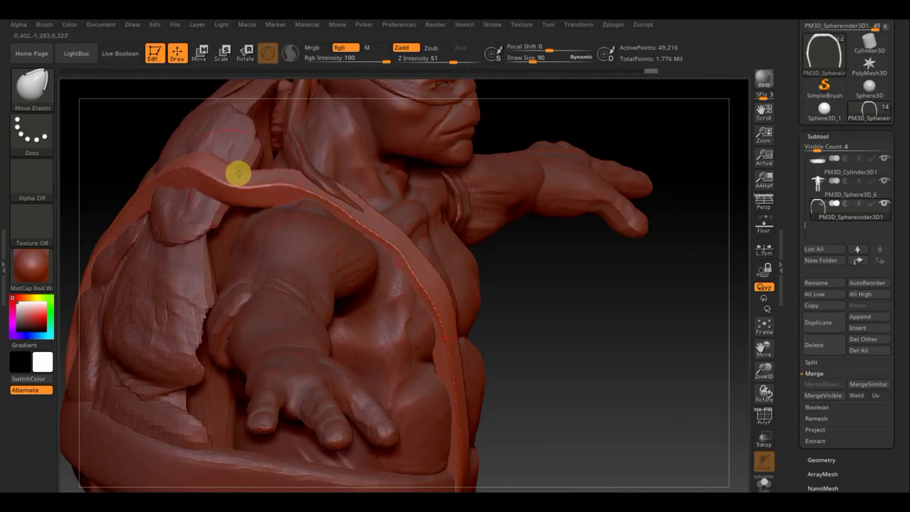
Step: Bend the strap down over the turtle's shoulder with the Move Elastic brush
mouse_move(238, 173)
mouse_down()
mouse_move(238, 207)
mouse_move(259, 204)
mouse_up()
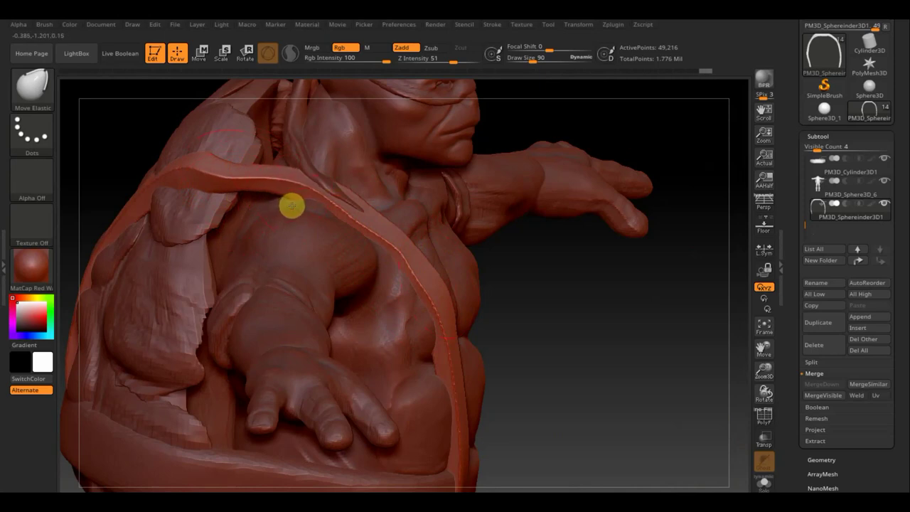
click(291, 206)
drag(209, 197, 208, 189)
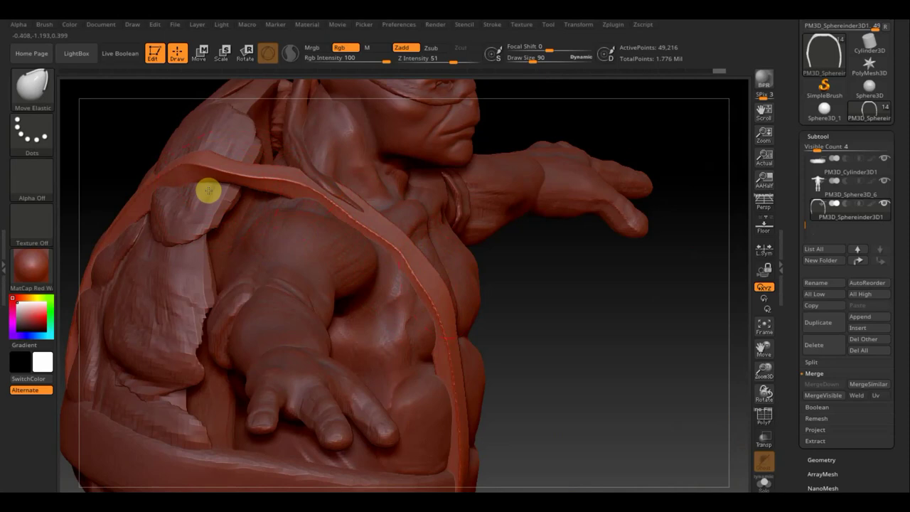
drag(136, 136, 151, 141)
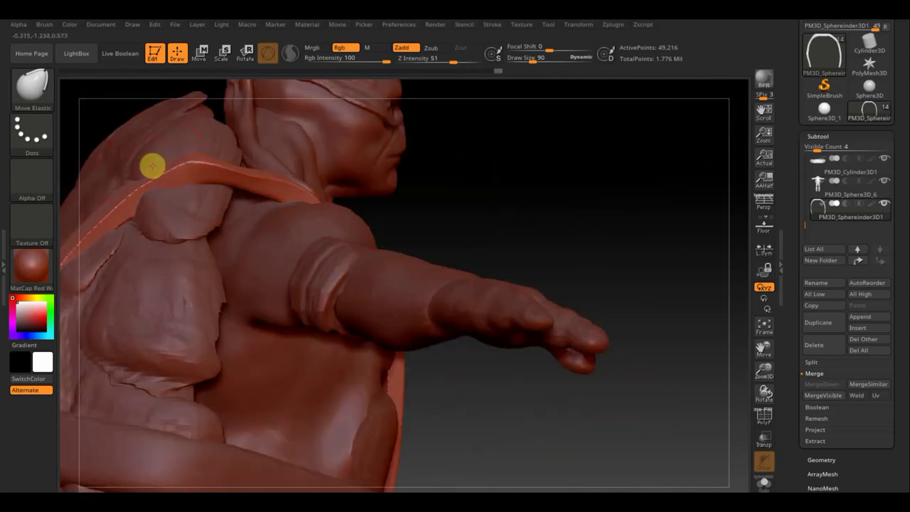
drag(253, 187, 203, 160)
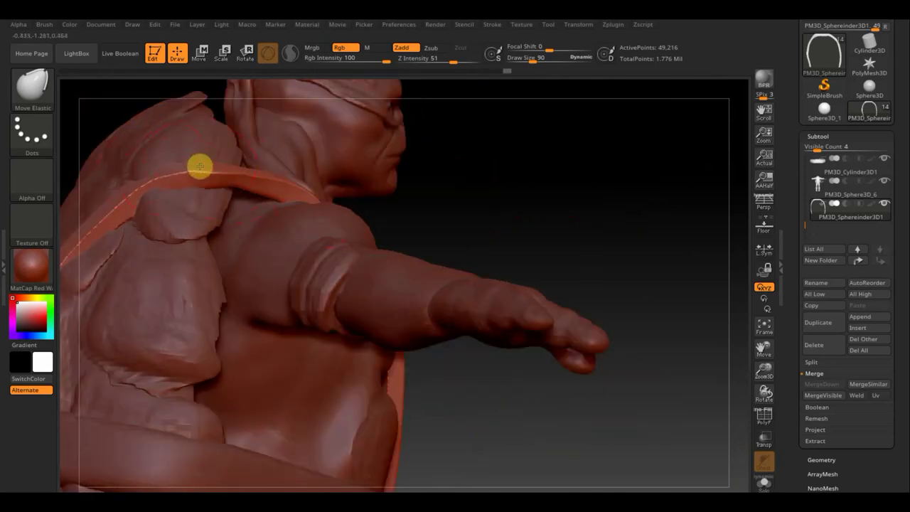
drag(499, 199, 306, 186)
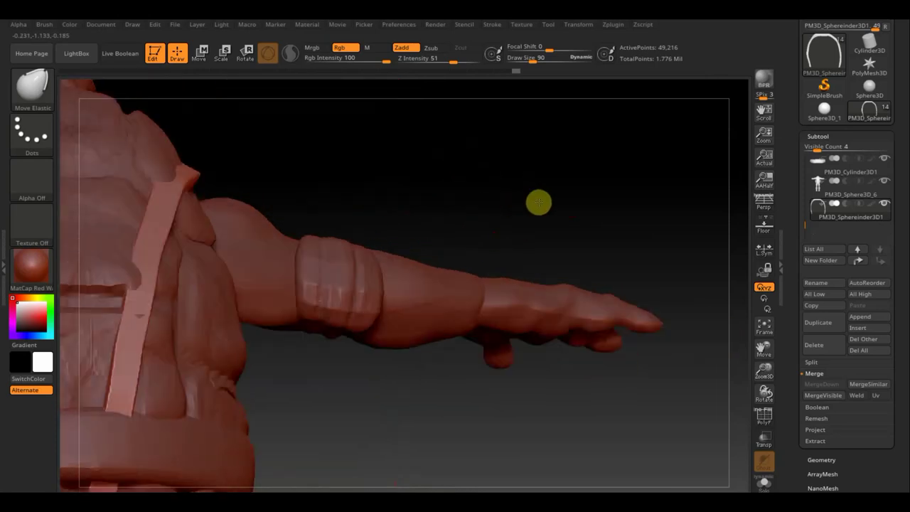
drag(452, 166, 450, 189)
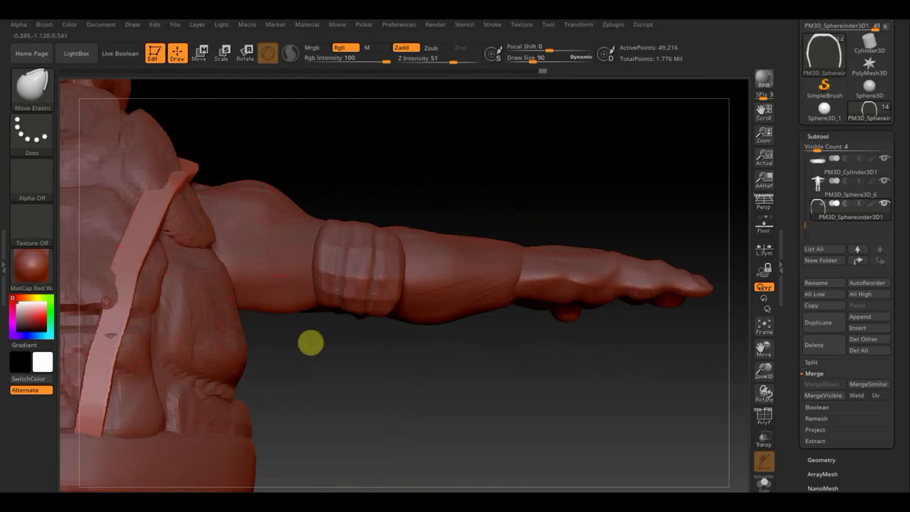
drag(320, 373, 213, 336)
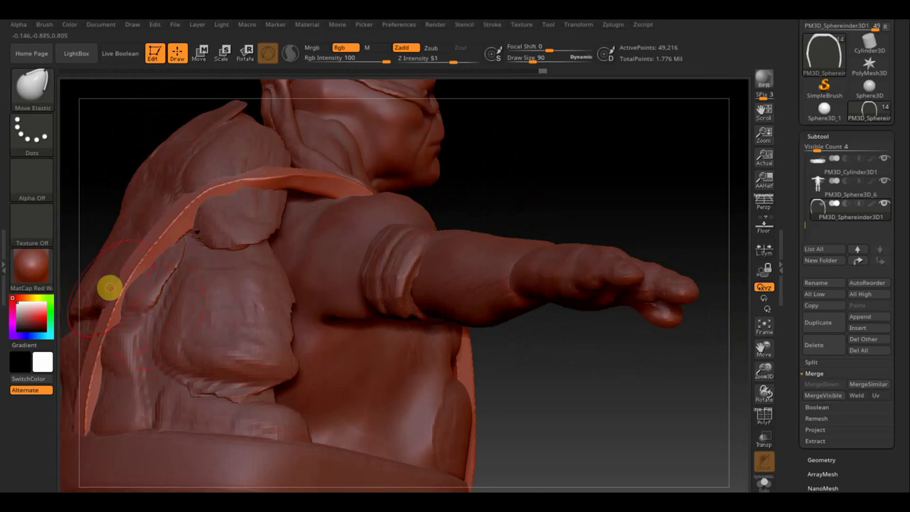
Step: Shift-smooth the strap along its length over the shoulder, back and chest
mouse_move(107, 286)
mouse_down()
mouse_move(140, 239)
mouse_move(181, 239)
mouse_move(187, 230)
mouse_move(126, 311)
mouse_move(209, 234)
mouse_move(302, 185)
mouse_move(249, 185)
mouse_move(354, 194)
mouse_move(233, 184)
mouse_up()
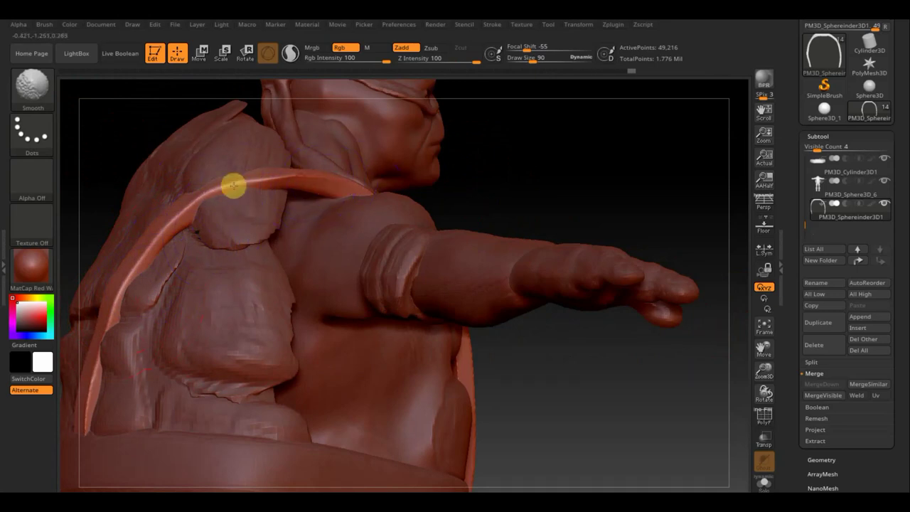
drag(504, 377, 541, 382)
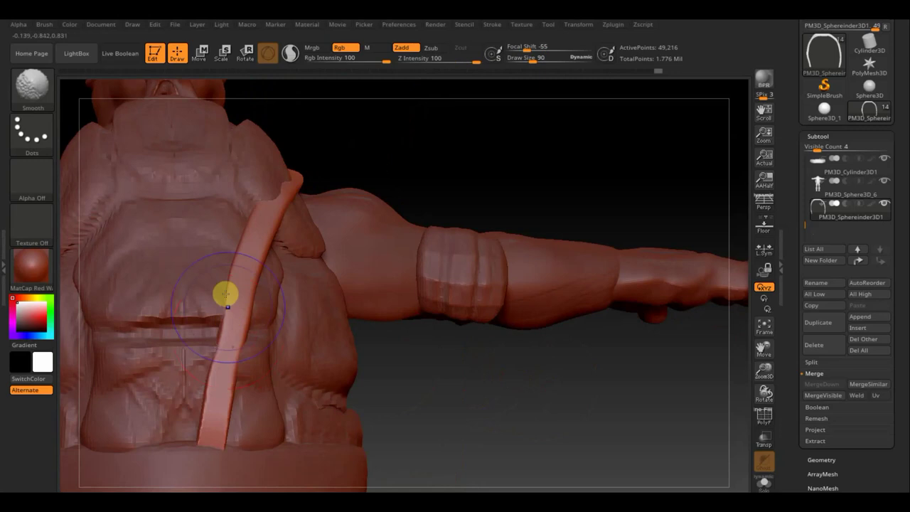
mouse_move(223, 294)
shift+mouse_down()
mouse_move(217, 379)
mouse_move(204, 412)
shift+mouse_up()
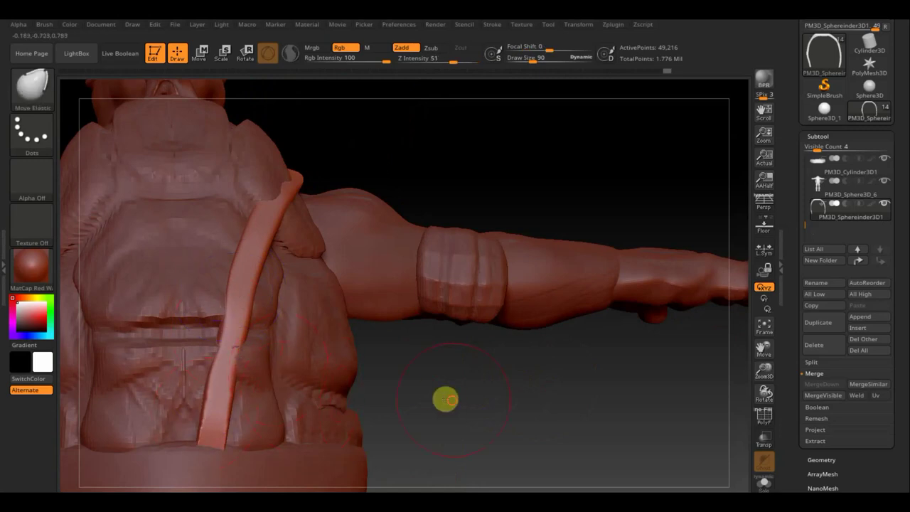
drag(445, 396, 284, 369)
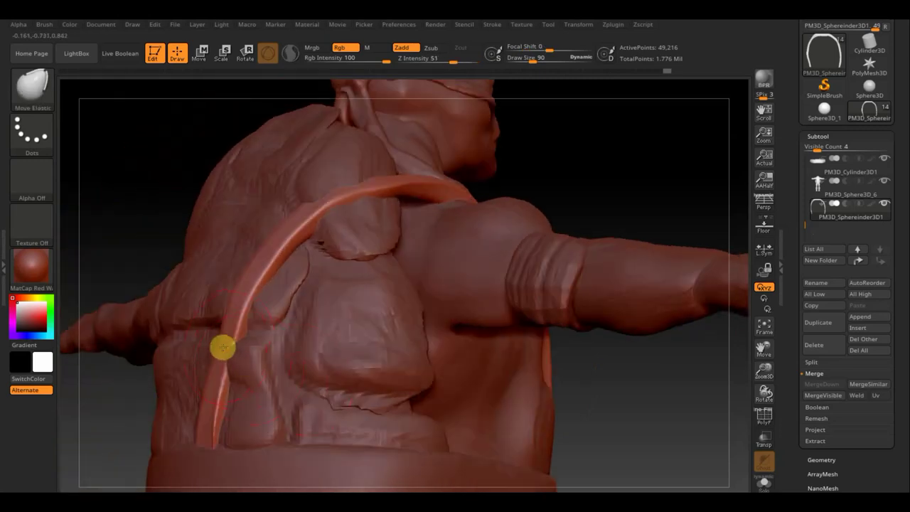
drag(222, 347, 222, 347)
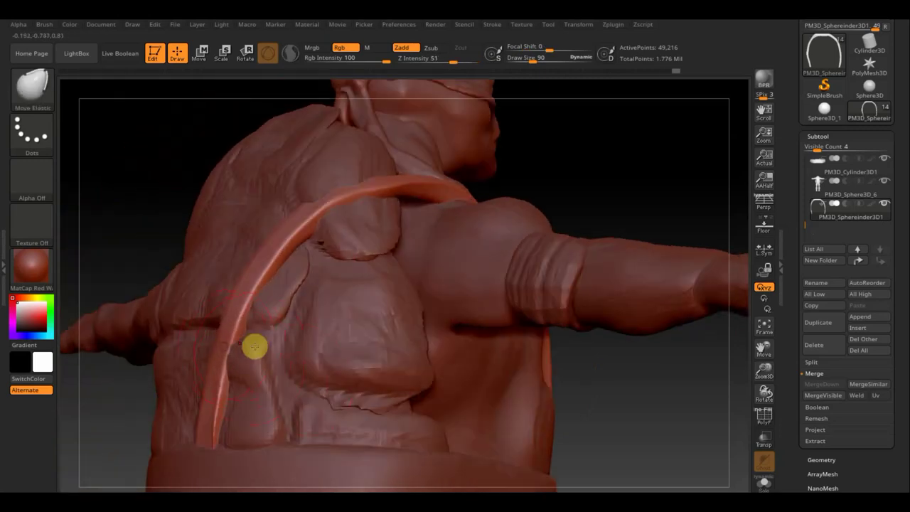
mouse_move(611, 377)
mouse_down()
mouse_move(594, 389)
mouse_move(547, 386)
mouse_up()
key(shift)
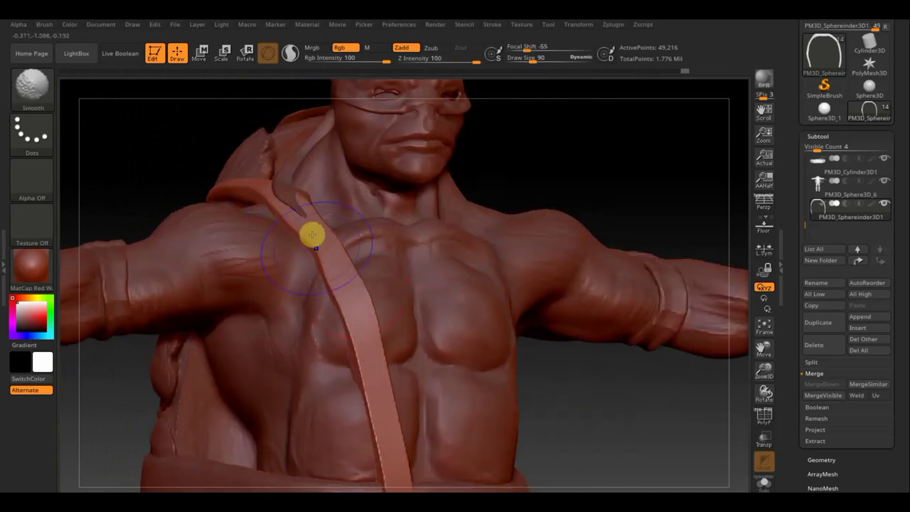
shift+drag(287, 206, 365, 406)
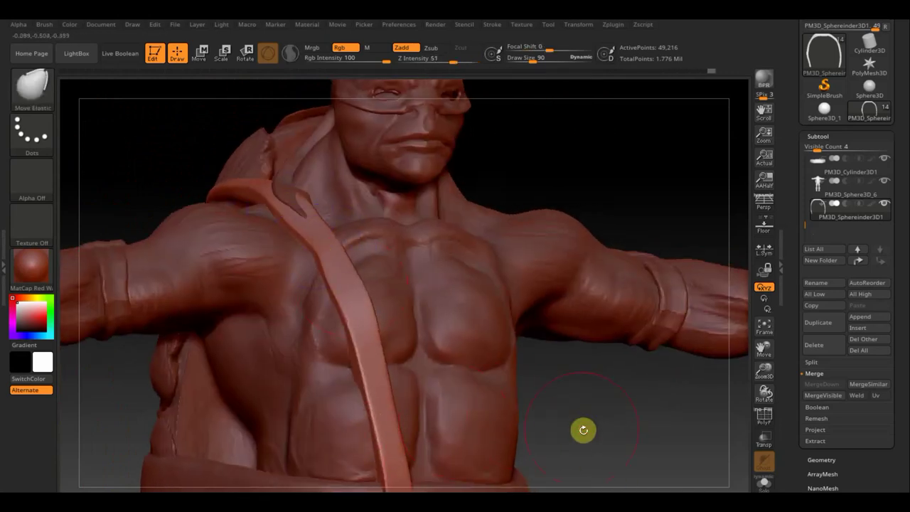
Step: Zoom out and pan to frame the whole turtle figure
scroll(557, 335, down, 1)
scroll(556, 335, down, 5)
scroll(526, 361, down, 3)
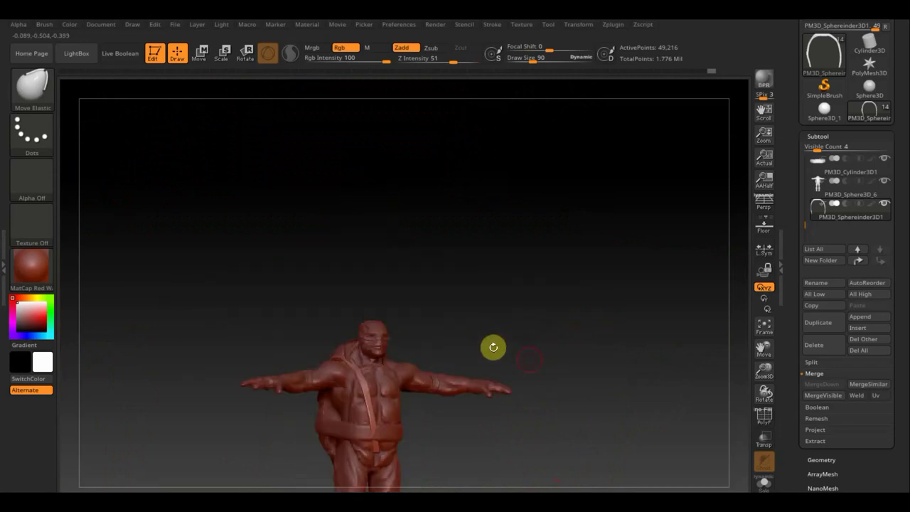
drag(493, 341, 487, 385)
alt+drag(478, 457, 470, 333)
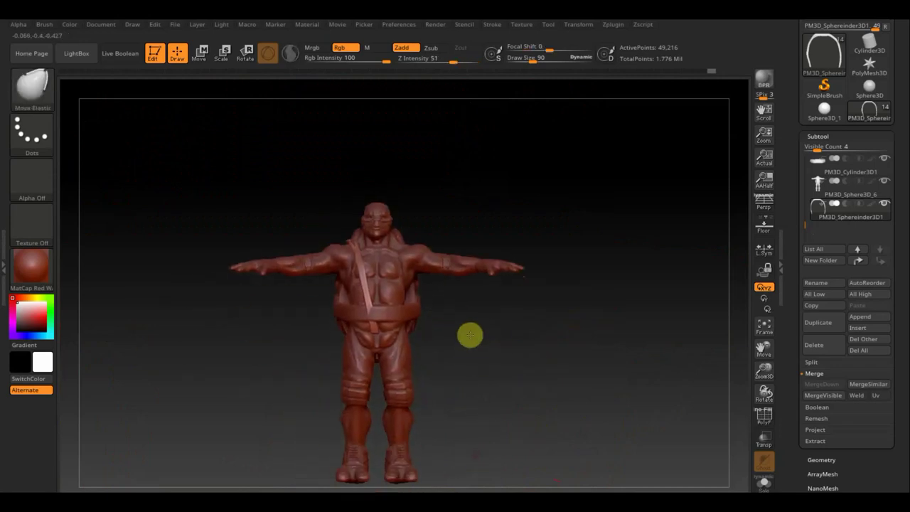
Step: Mirror And Weld the strap to the other shoulder, then trim excess with TrimCurve
click(828, 458)
click(834, 408)
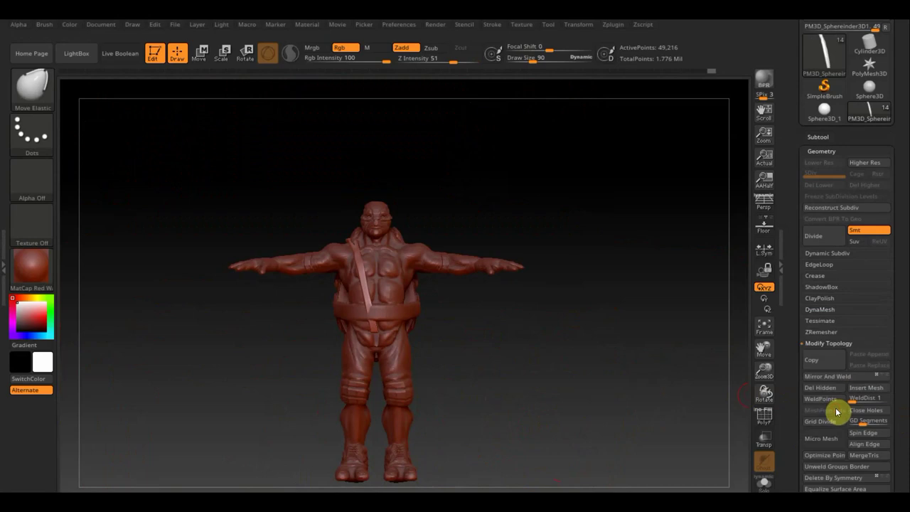
click(841, 376)
key(ctrl+shift)
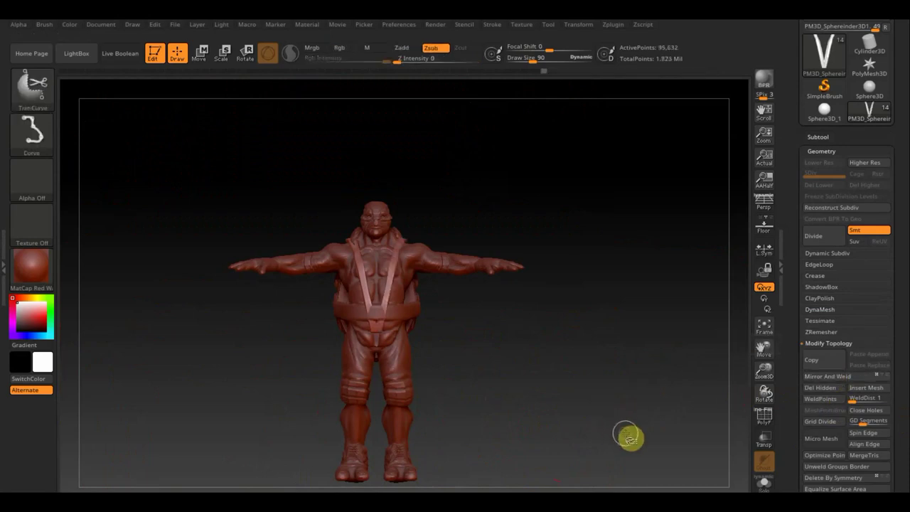
ctrl+shift+drag(630, 440, 260, 318)
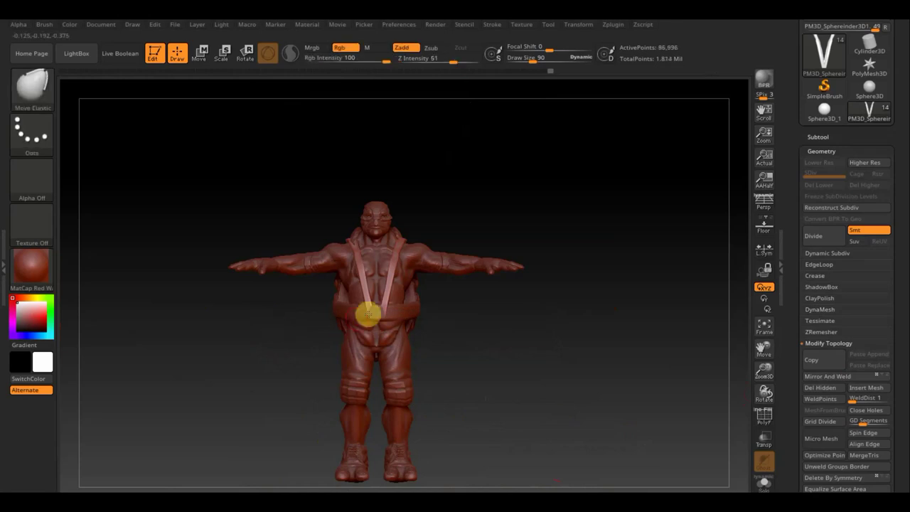
Step: Orbit the model to check the V-shaped straps from front, side and back
mouse_move(492, 357)
alt+mouse_down()
mouse_move(507, 416)
mouse_move(427, 358)
alt+mouse_up()
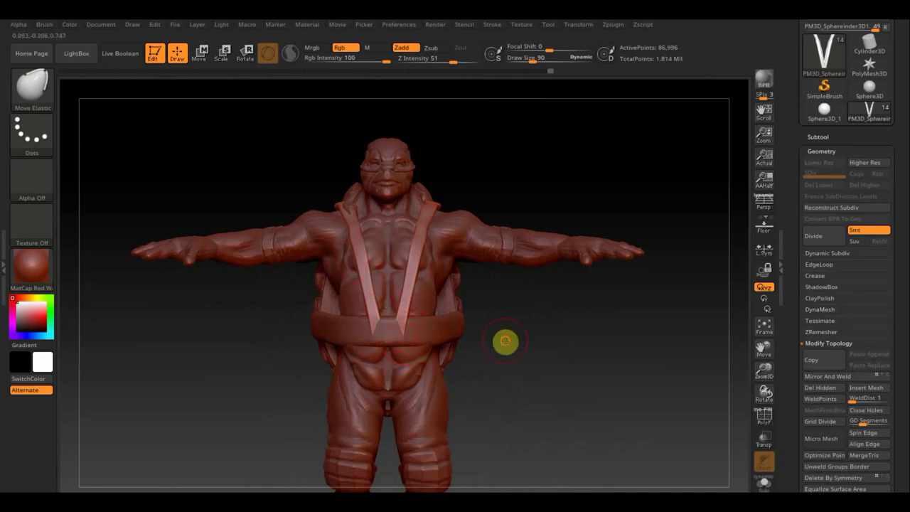
mouse_move(506, 342)
mouse_down()
mouse_move(524, 346)
mouse_move(462, 307)
mouse_move(374, 307)
mouse_up()
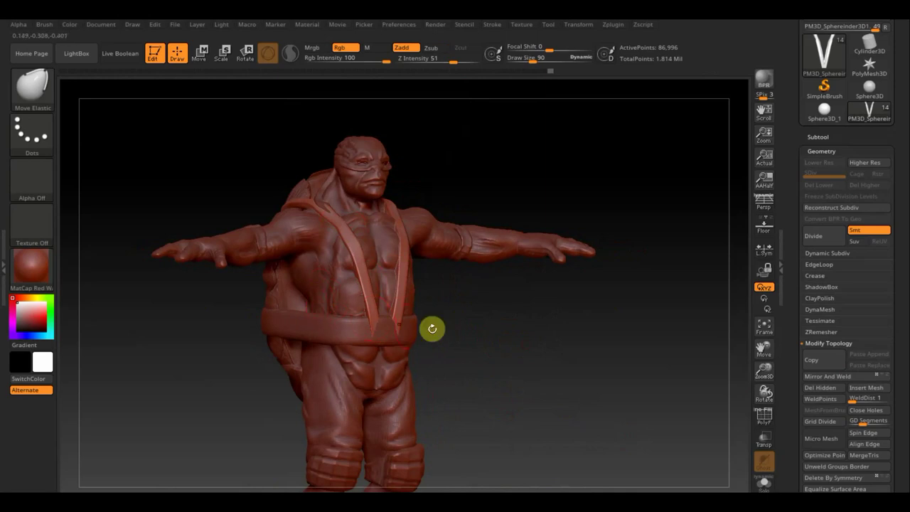
drag(432, 327, 469, 348)
mouse_move(527, 344)
mouse_down()
mouse_move(419, 353)
mouse_move(524, 343)
mouse_up()
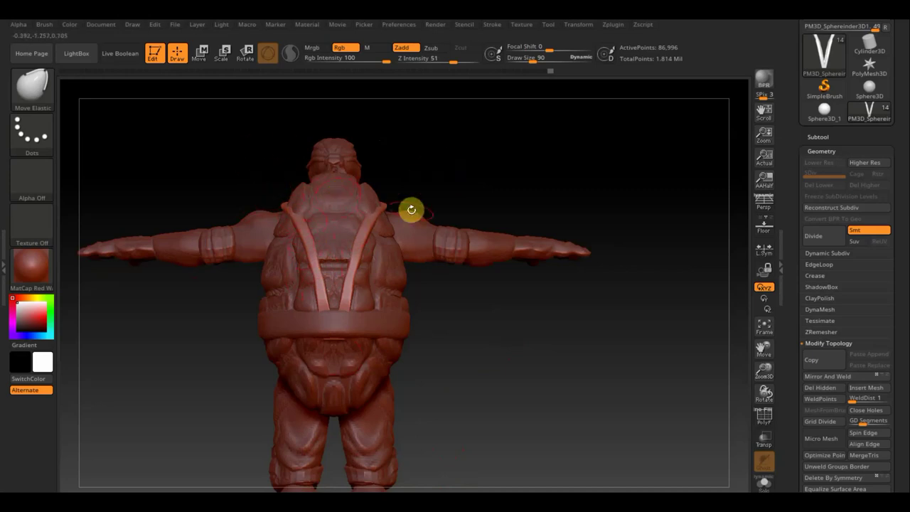
drag(459, 363, 607, 365)
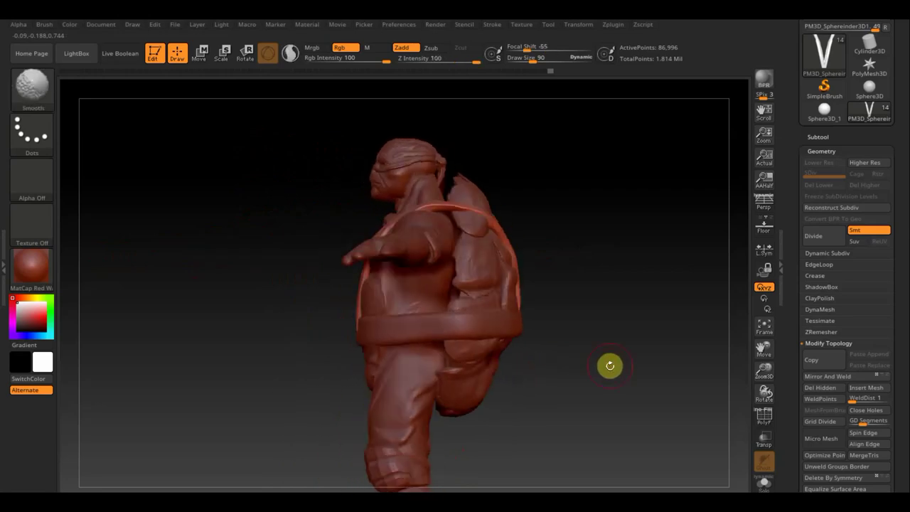
Step: Append a cylinder subtool, select it and switch to the Transpose gizmo
click(825, 137)
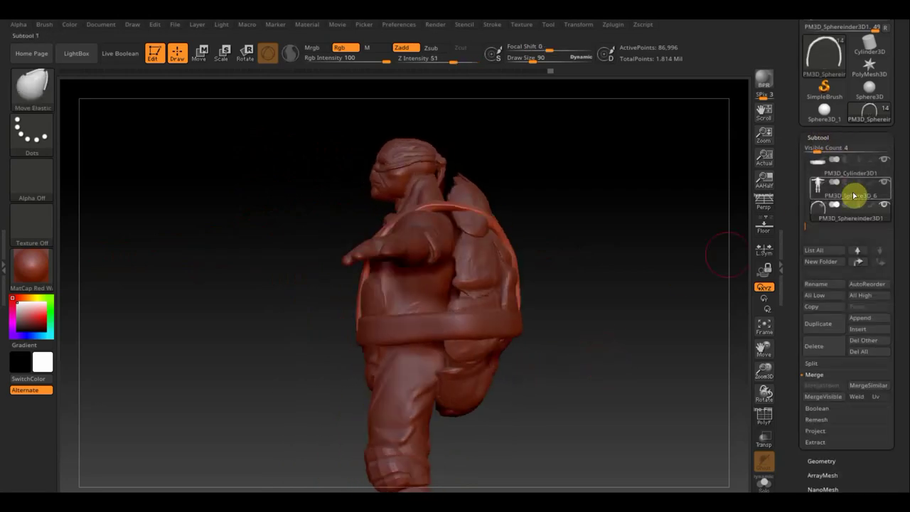
click(866, 320)
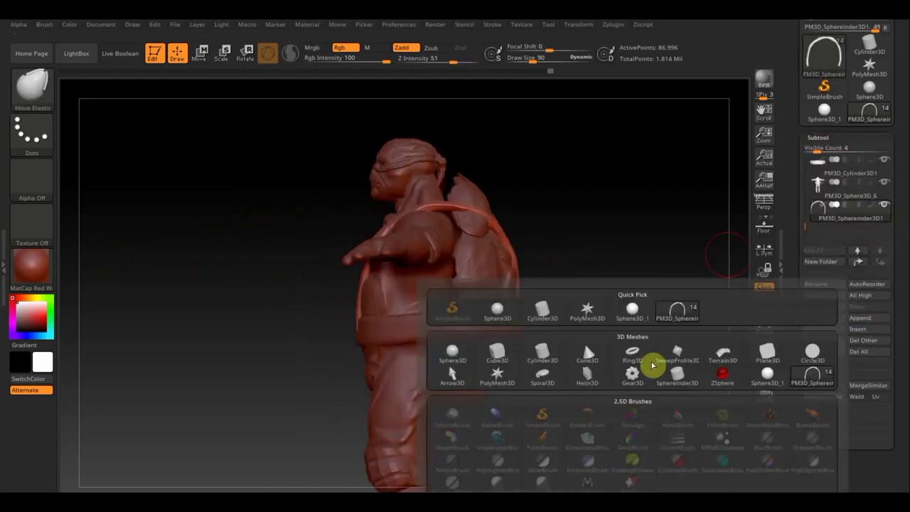
click(545, 362)
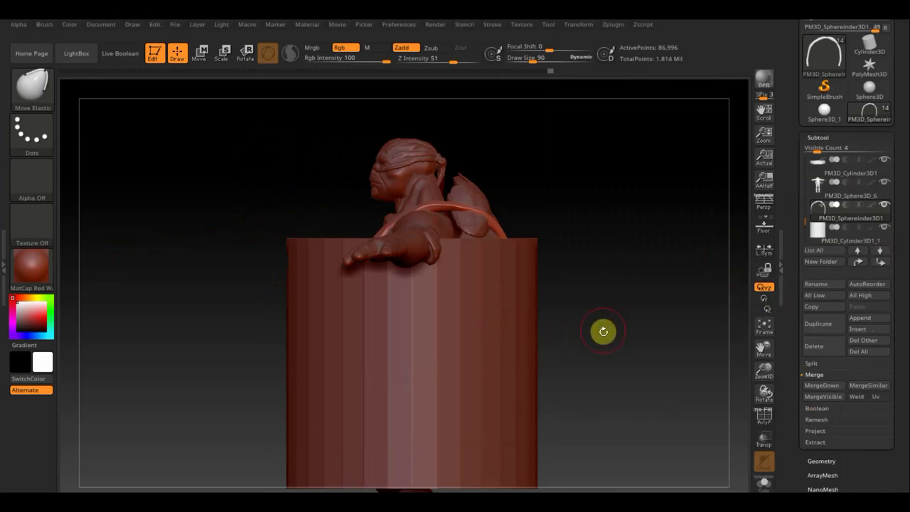
key(F1)
click(672, 416)
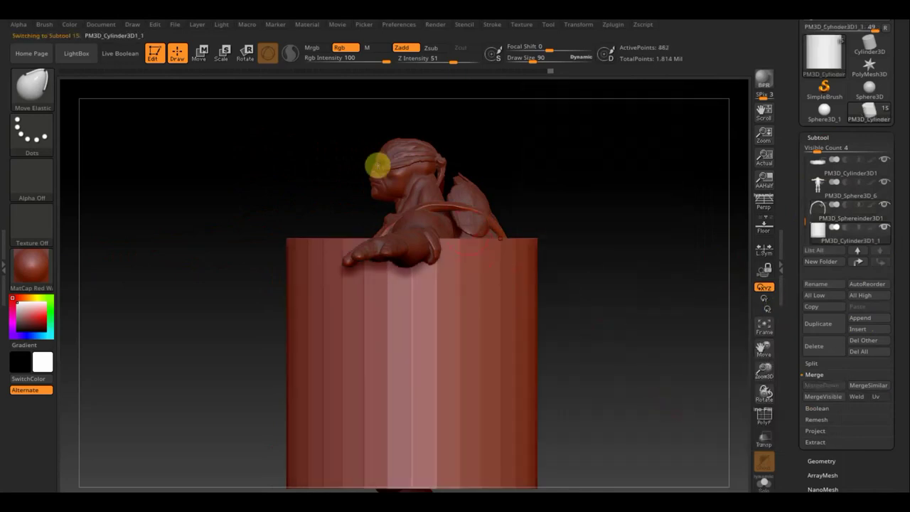
click(202, 53)
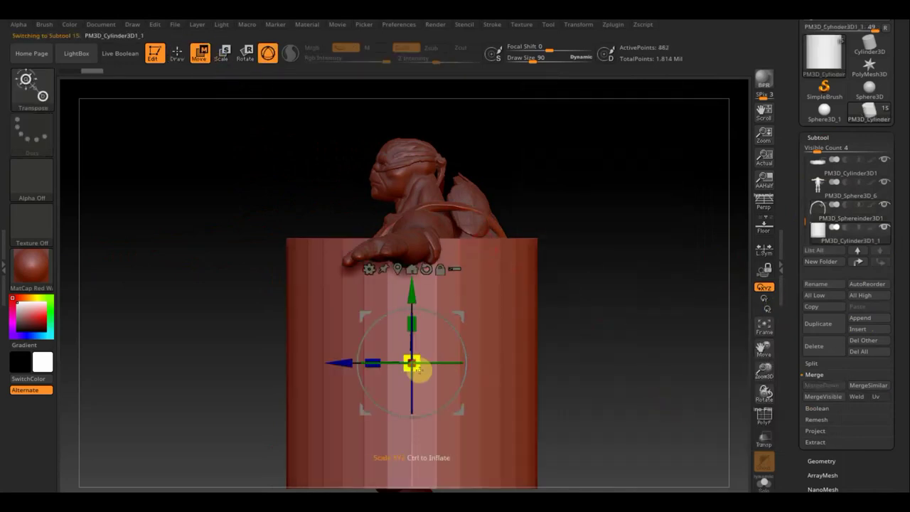
Step: Scale the cylinder into a tall thin pole and place it behind the shell
drag(416, 366, 317, 314)
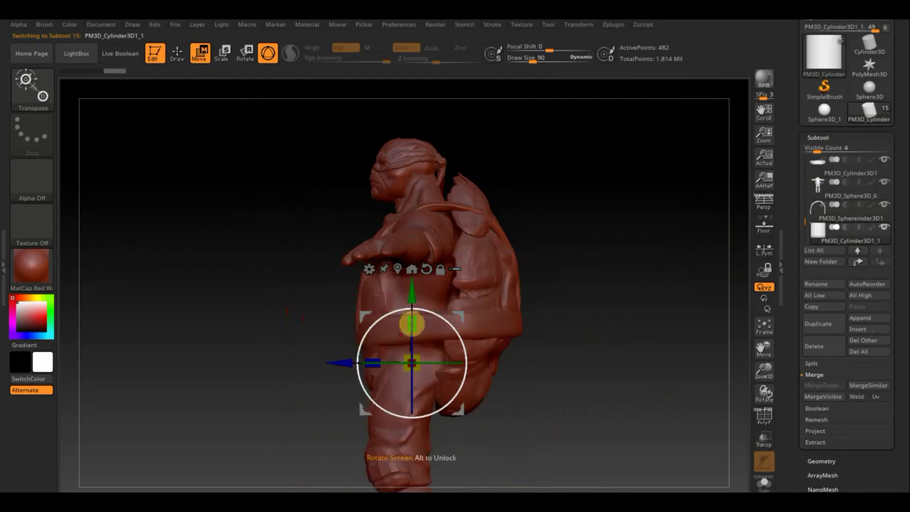
drag(343, 358, 195, 351)
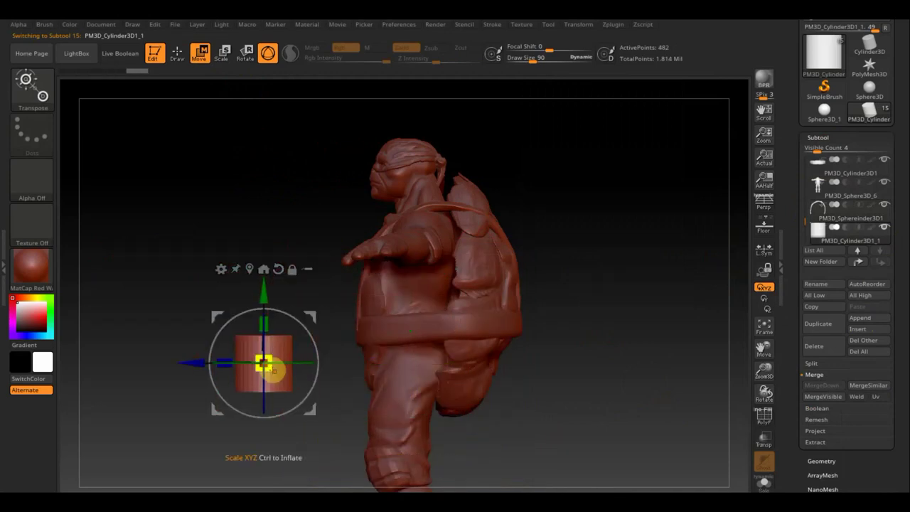
drag(273, 369, 256, 365)
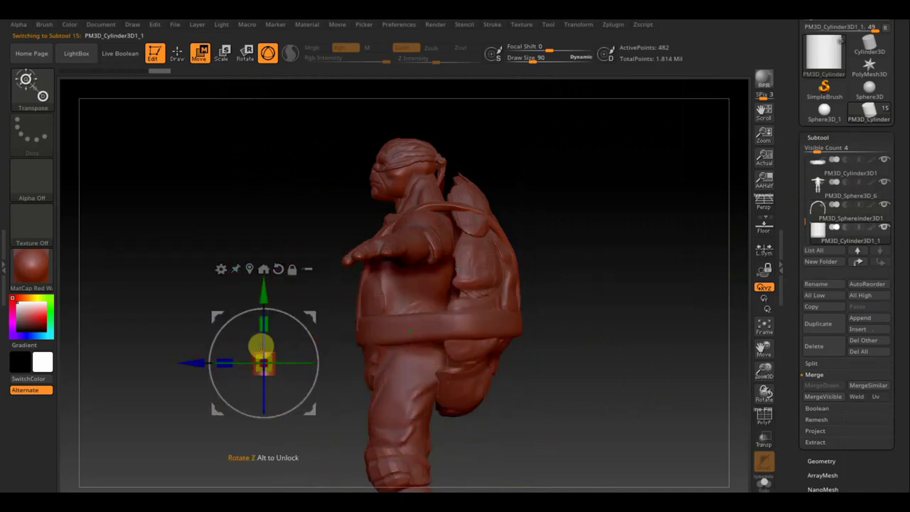
drag(265, 322, 264, 122)
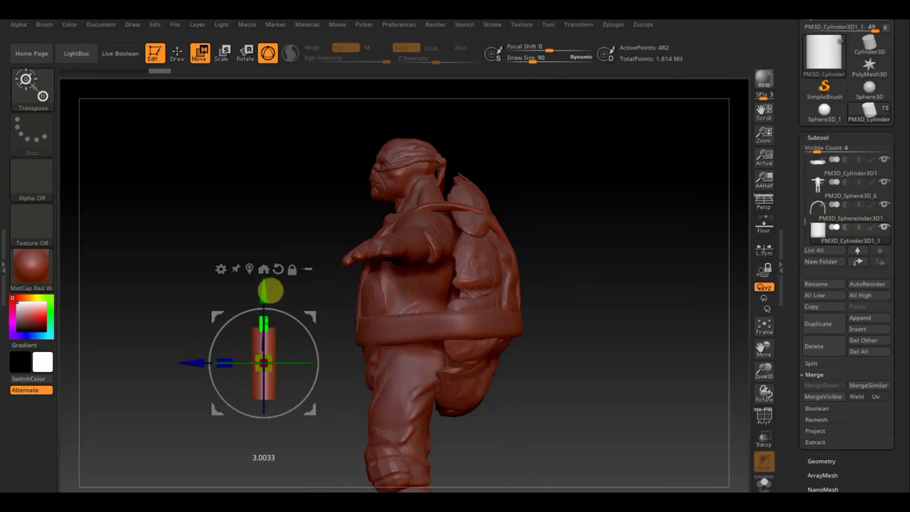
mouse_move(311, 310)
mouse_down()
mouse_move(349, 270)
mouse_move(345, 258)
mouse_up()
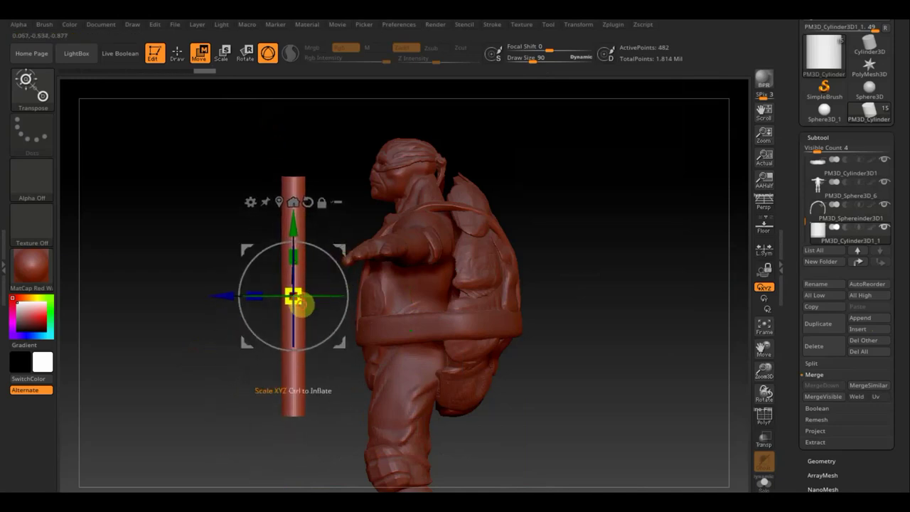
drag(301, 304, 279, 290)
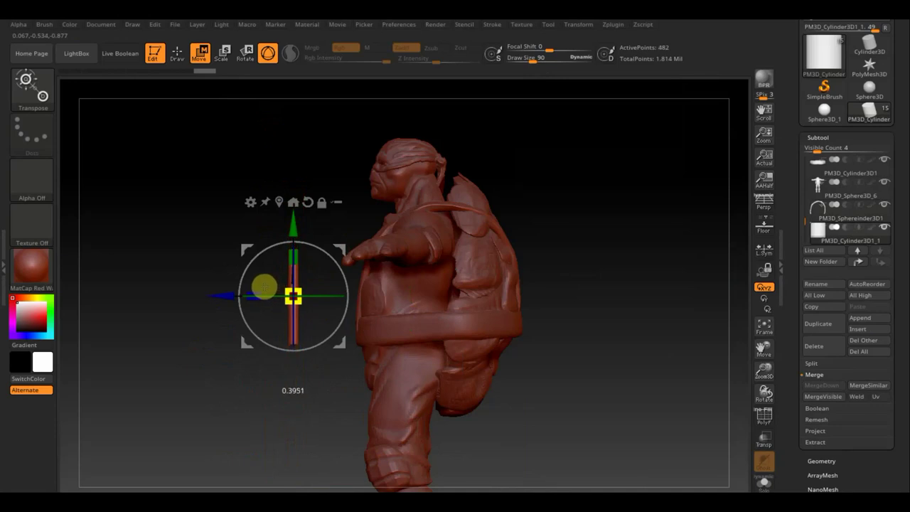
drag(299, 256, 301, 221)
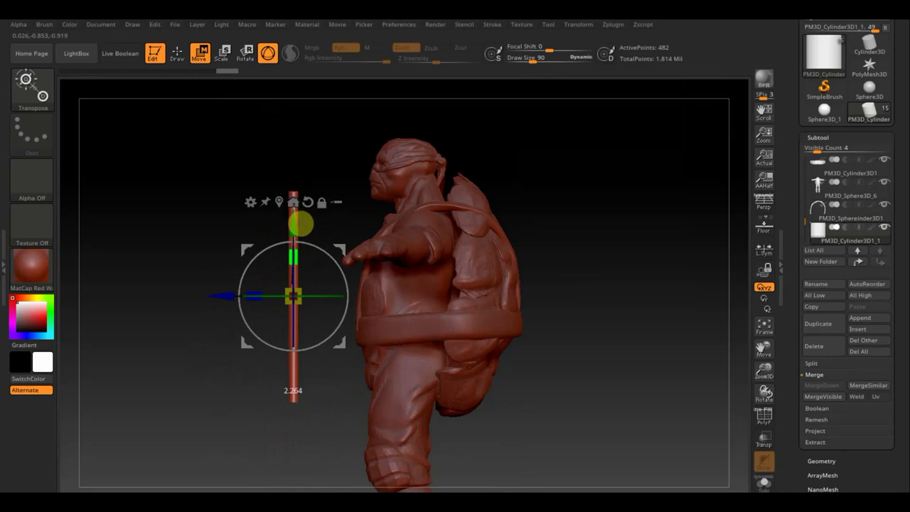
mouse_move(339, 249)
mouse_down()
mouse_move(331, 239)
mouse_move(318, 255)
mouse_up()
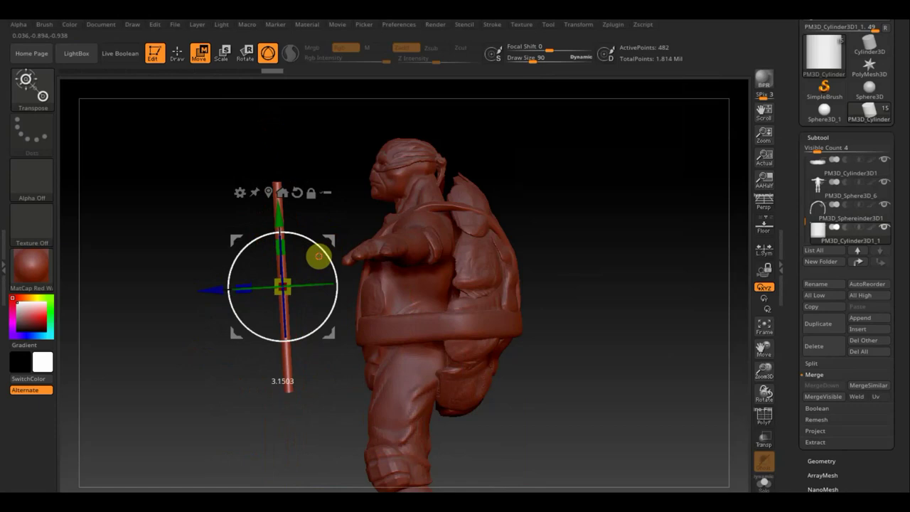
drag(396, 289, 460, 290)
mouse_move(613, 300)
mouse_down()
mouse_move(607, 321)
mouse_move(587, 319)
mouse_up()
Step: Rotate the pole diagonally across the upper back and move it against the shell
mouse_move(569, 244)
mouse_down()
mouse_move(589, 262)
mouse_move(578, 227)
mouse_move(592, 222)
mouse_up()
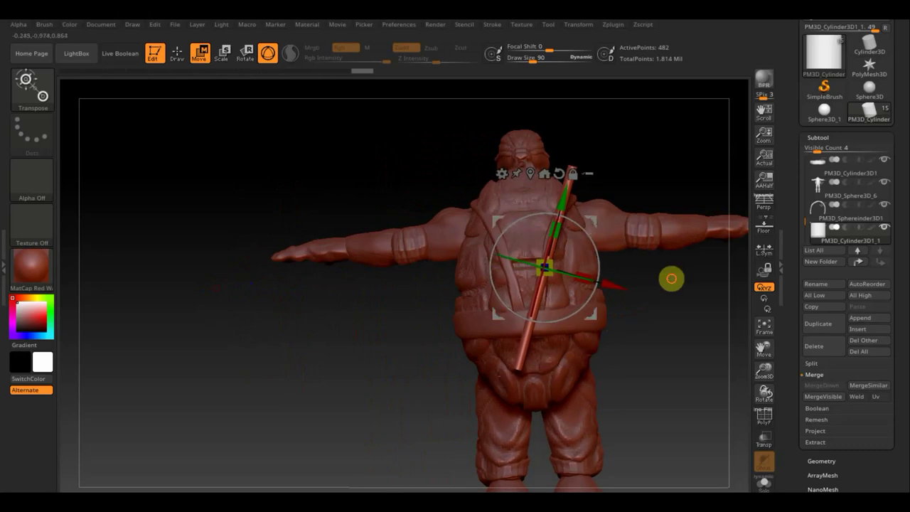
mouse_move(671, 278)
mouse_down()
mouse_move(613, 264)
mouse_move(562, 235)
mouse_up()
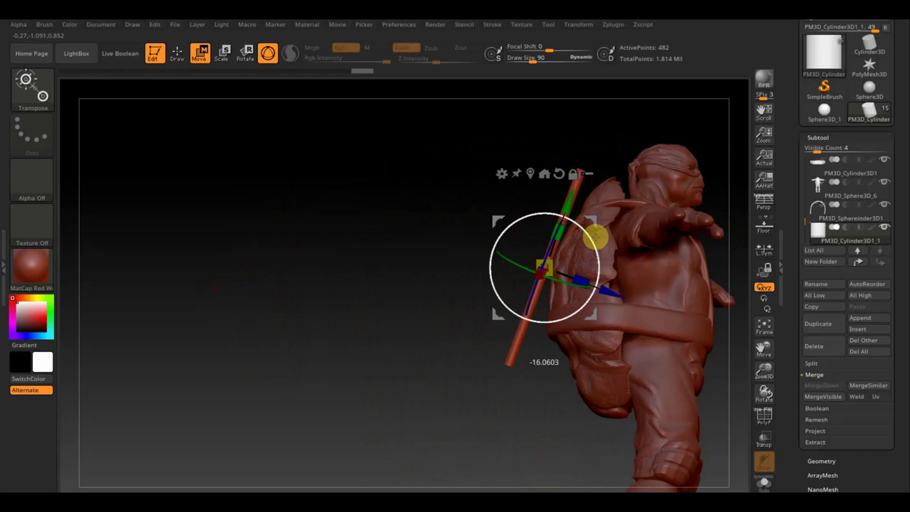
drag(594, 233, 607, 203)
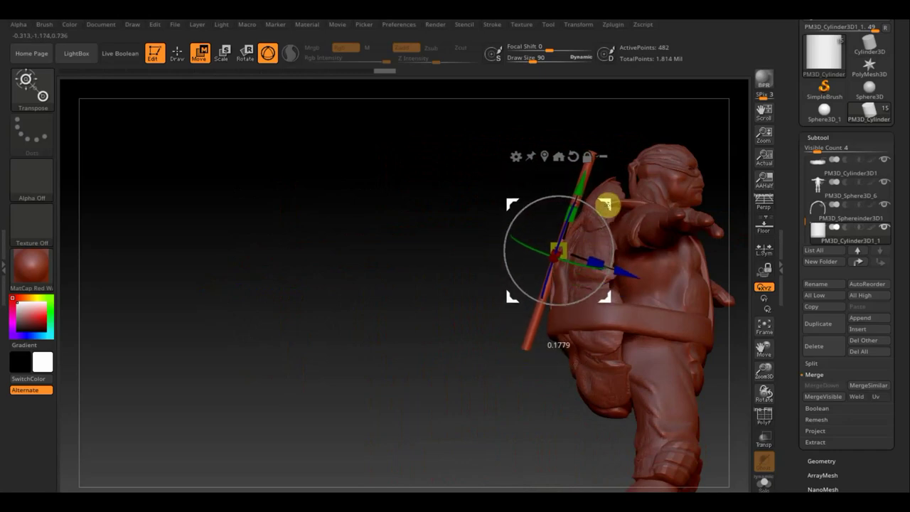
drag(379, 196, 433, 211)
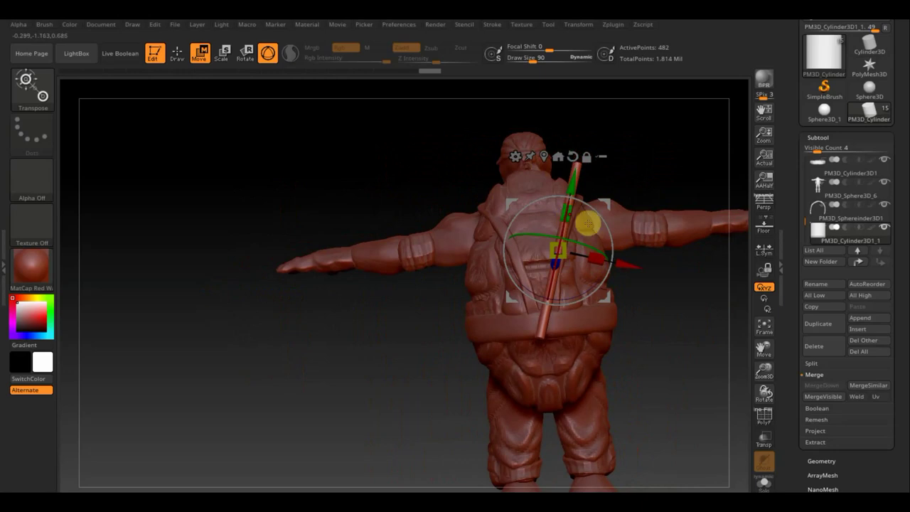
drag(700, 284, 727, 286)
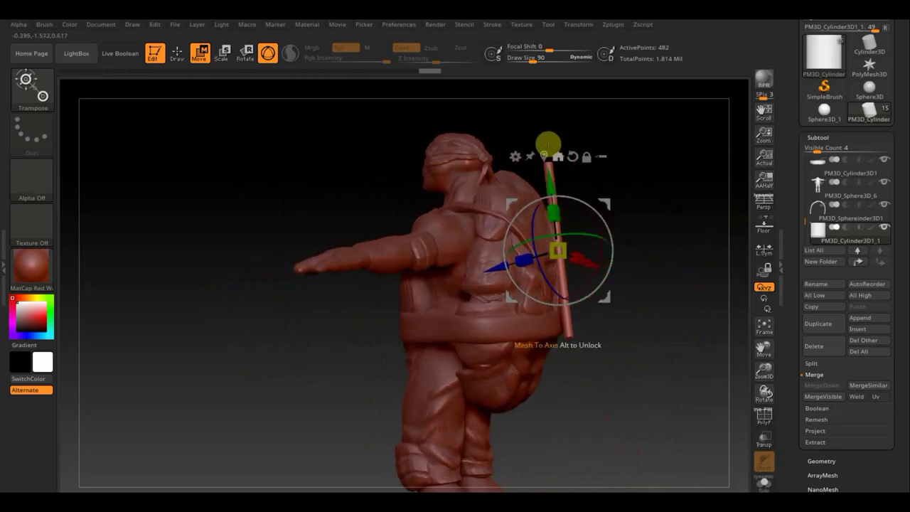
mouse_move(622, 183)
mouse_down()
mouse_move(645, 169)
mouse_move(622, 215)
mouse_move(605, 218)
mouse_move(604, 209)
mouse_up()
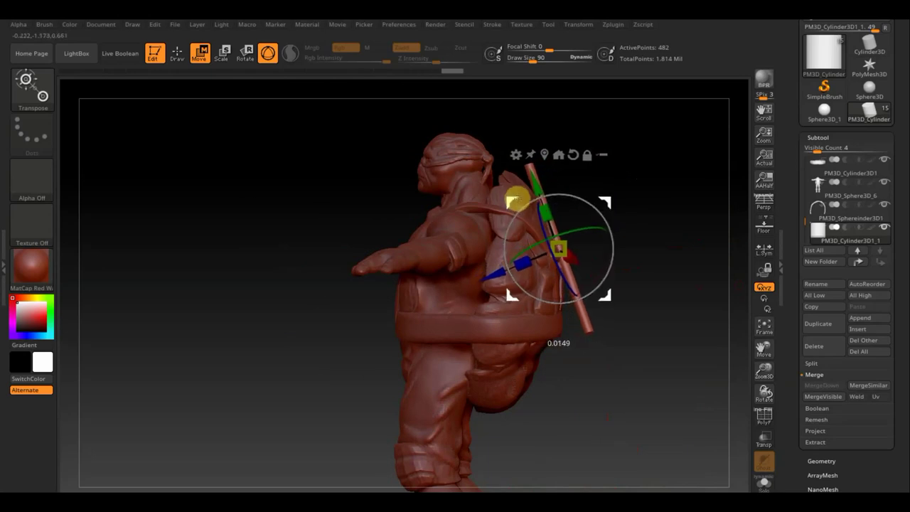
Step: Fine-tune the pole's position, tilting it slightly more upright behind the straps
drag(707, 237, 675, 246)
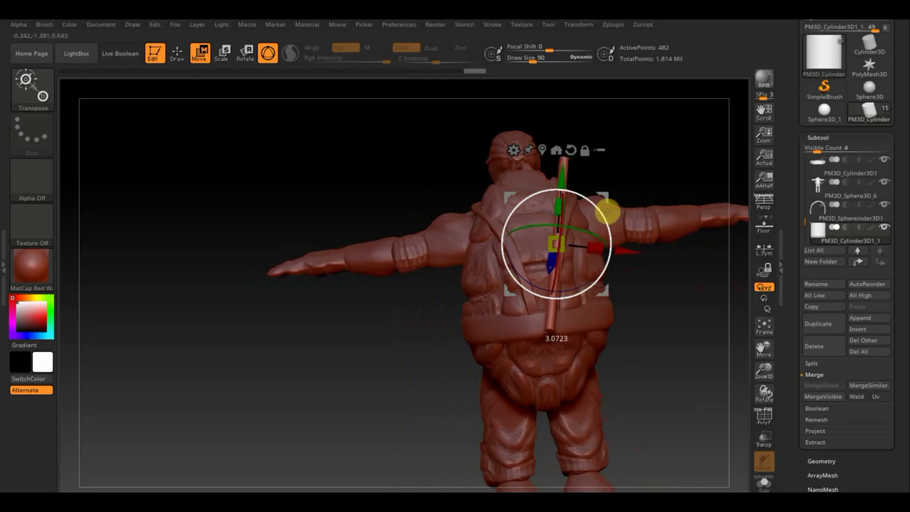
drag(604, 198, 607, 200)
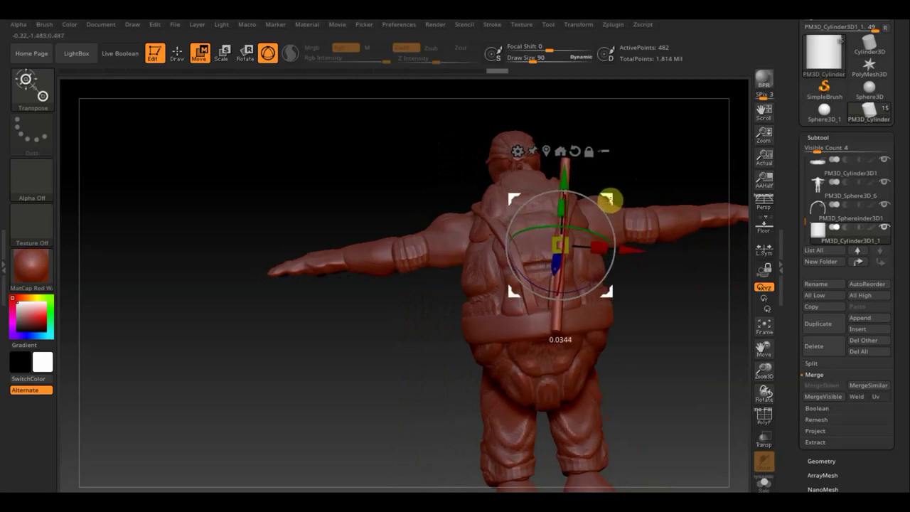
drag(722, 297, 717, 306)
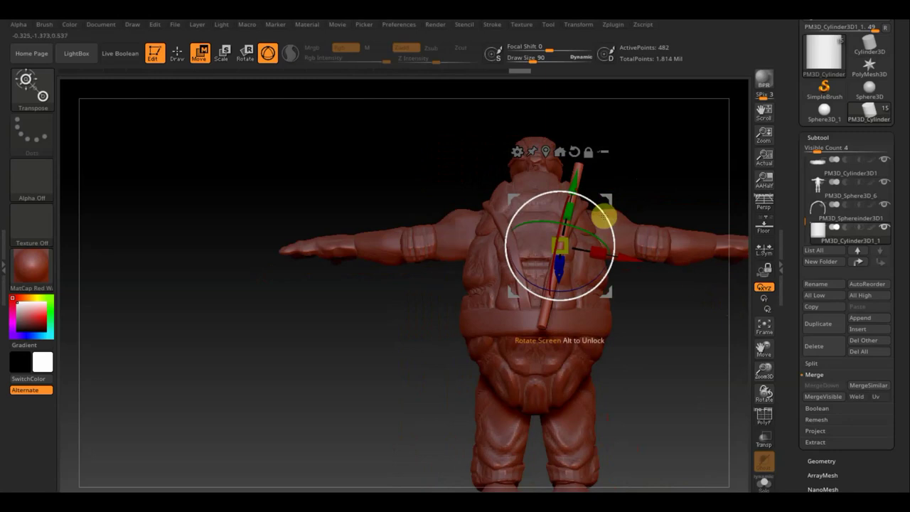
drag(609, 219, 609, 210)
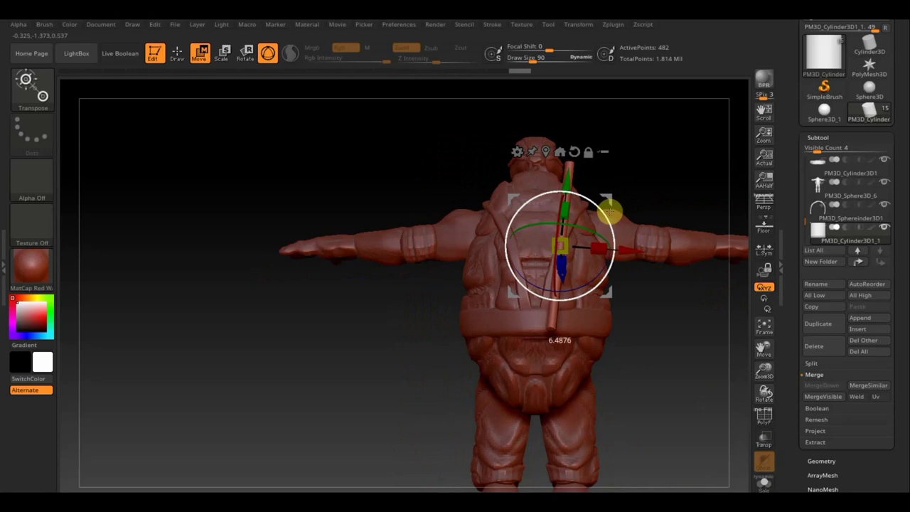
drag(609, 211, 614, 199)
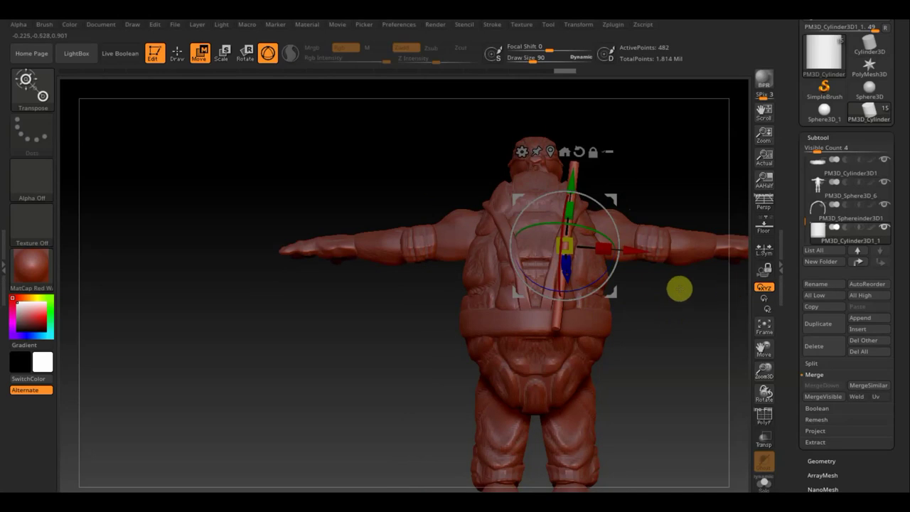
Step: Mirror And Weld the pole to create a second pole forming a V
key(q)
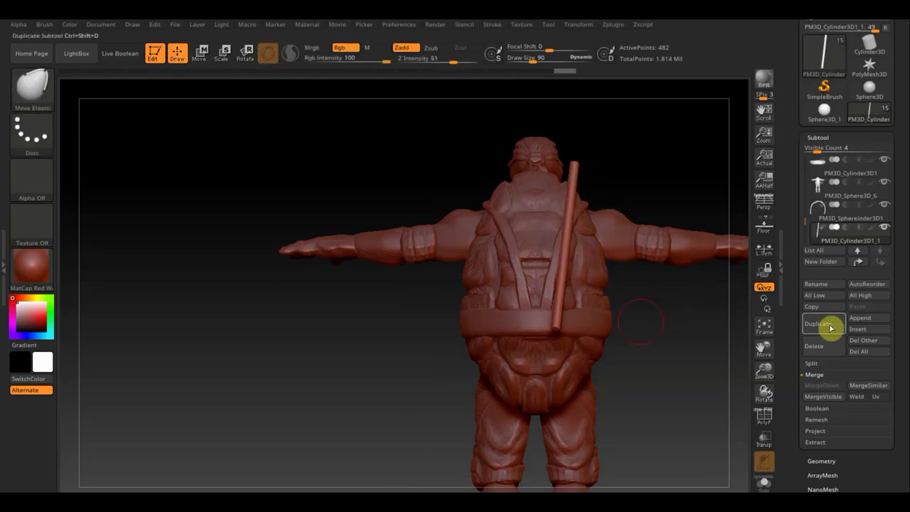
click(824, 460)
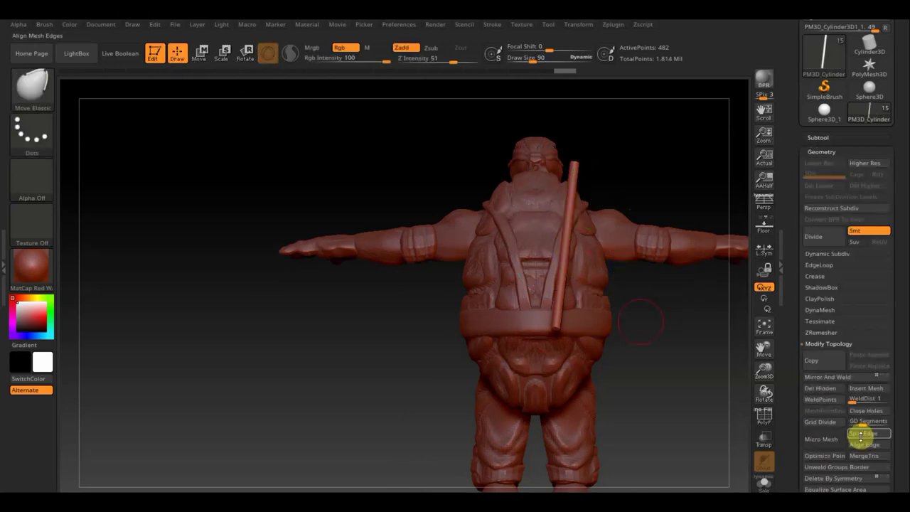
click(844, 378)
mouse_move(713, 381)
mouse_down()
mouse_move(743, 395)
mouse_move(771, 382)
mouse_up()
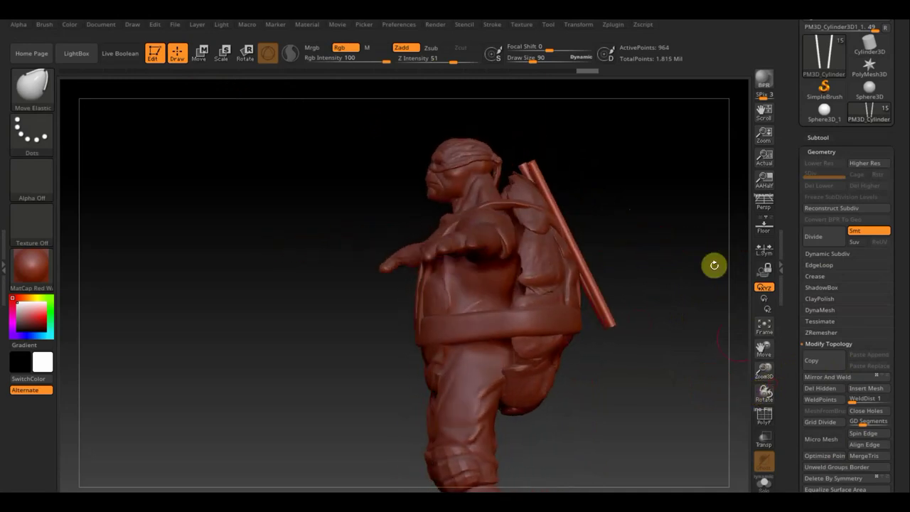
mouse_move(535, 152)
mouse_down()
mouse_move(660, 192)
mouse_move(616, 246)
mouse_move(610, 214)
mouse_move(621, 213)
mouse_move(637, 280)
mouse_move(614, 246)
mouse_move(492, 216)
mouse_move(469, 266)
mouse_move(479, 309)
mouse_move(372, 286)
mouse_move(376, 280)
mouse_up()
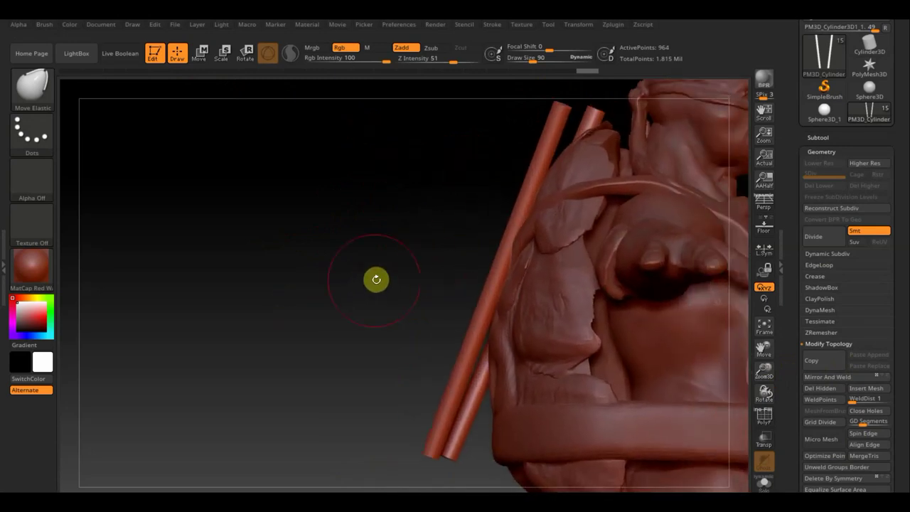
Step: Stretch the poles slightly in depth with the Transpose gizmo, checking from the back
click(201, 53)
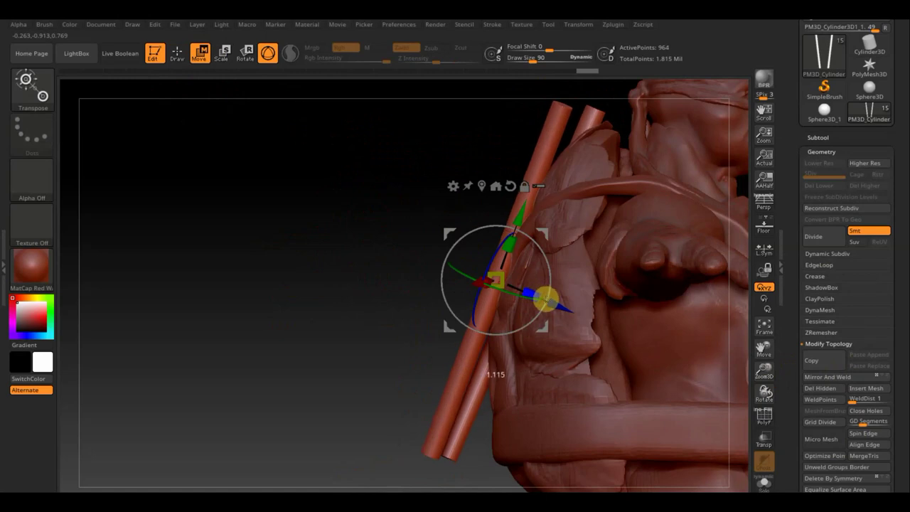
drag(545, 298, 558, 304)
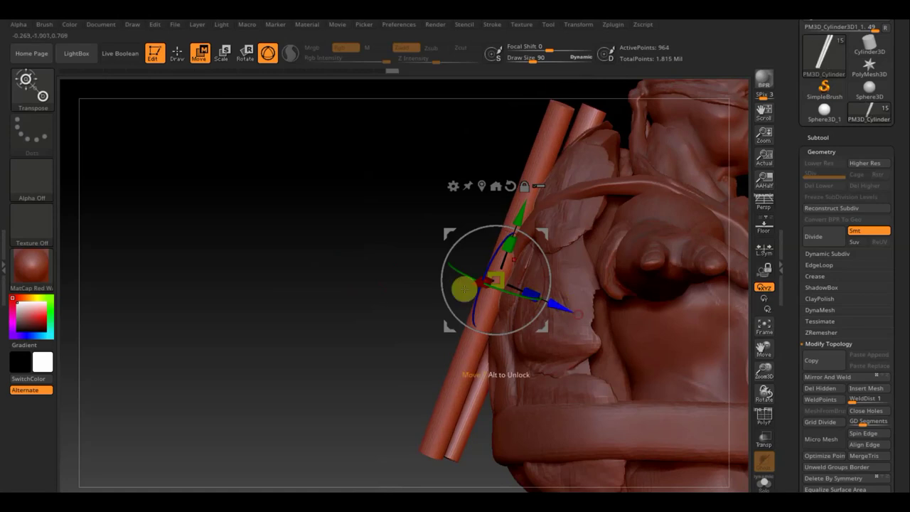
drag(343, 287, 514, 294)
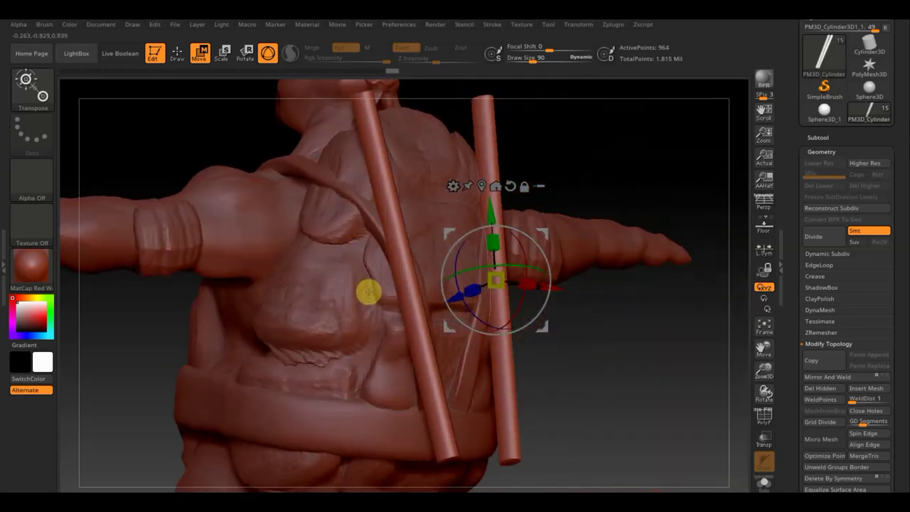
shift+drag(620, 298, 615, 312)
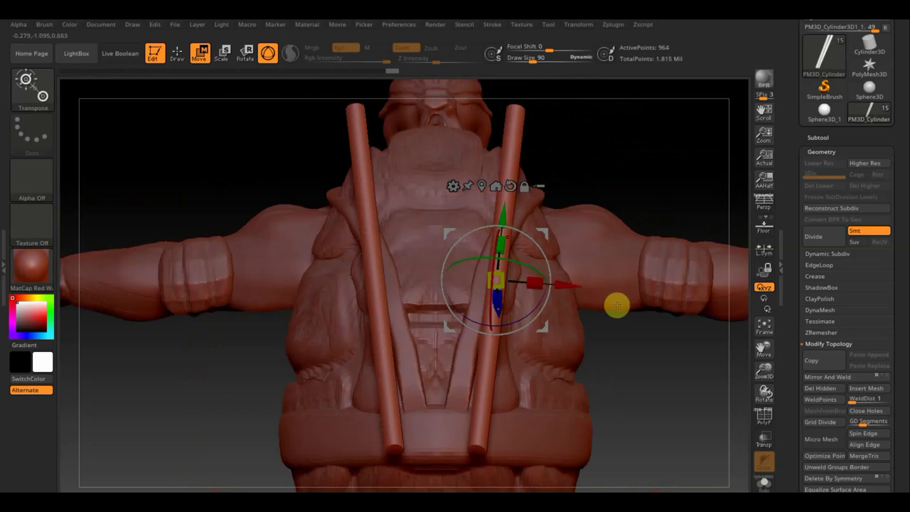
click(178, 55)
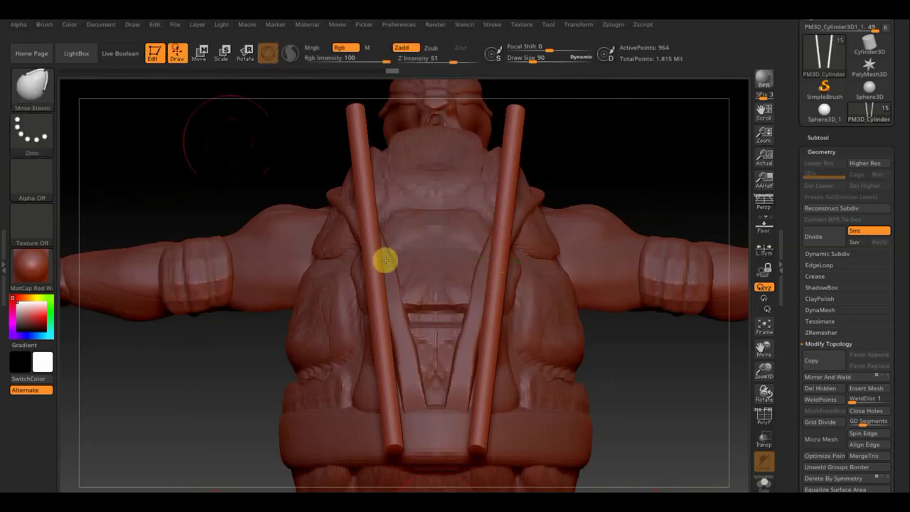
mouse_move(670, 393)
mouse_down()
mouse_move(703, 393)
mouse_move(701, 376)
mouse_move(620, 235)
mouse_move(607, 229)
mouse_up()
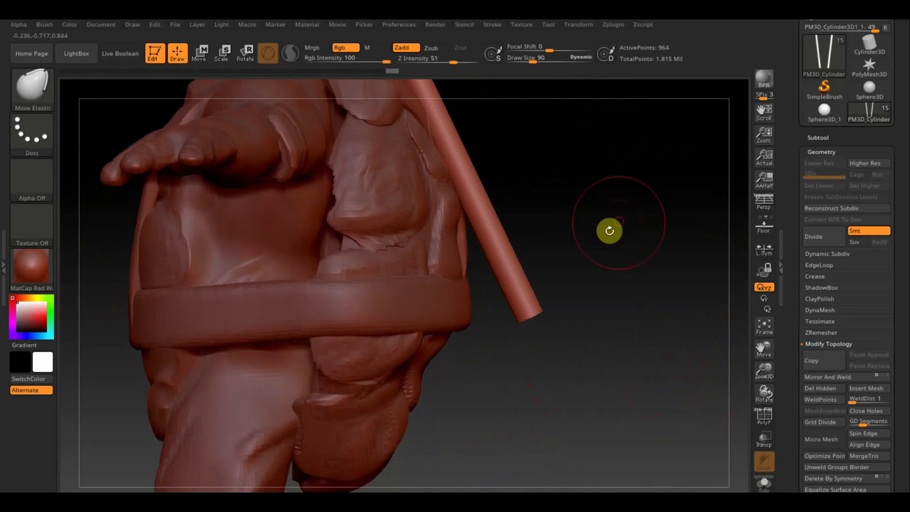
Step: Slice off the lower end of the pole flat with a straight TrimCurve line
key(ctrl+shift)
mouse_move(518, 186)
ctrl+shift+mouse_down()
mouse_move(538, 398)
mouse_move(497, 321)
mouse_move(538, 377)
mouse_move(540, 400)
mouse_move(526, 402)
mouse_move(536, 419)
ctrl+shift+mouse_up()
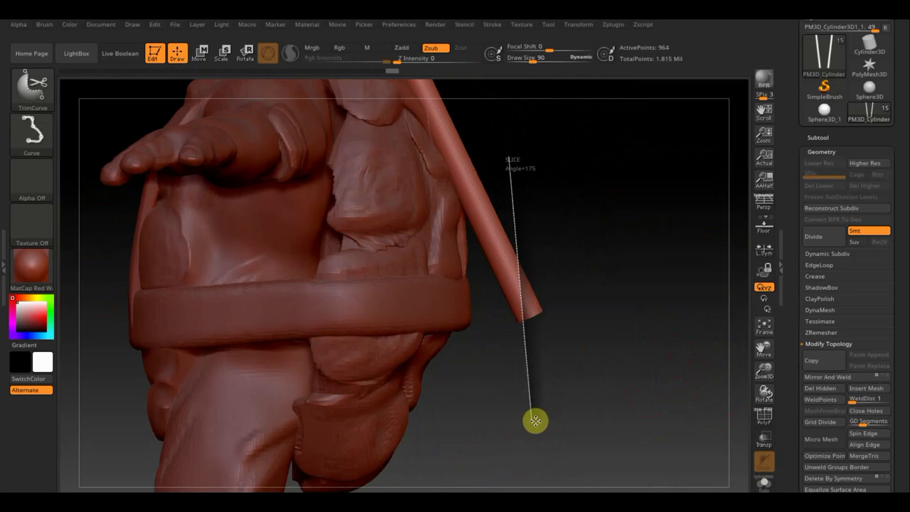
mouse_move(535, 420)
ctrl+shift+mouse_down()
mouse_move(526, 422)
mouse_move(542, 418)
ctrl+shift+mouse_up()
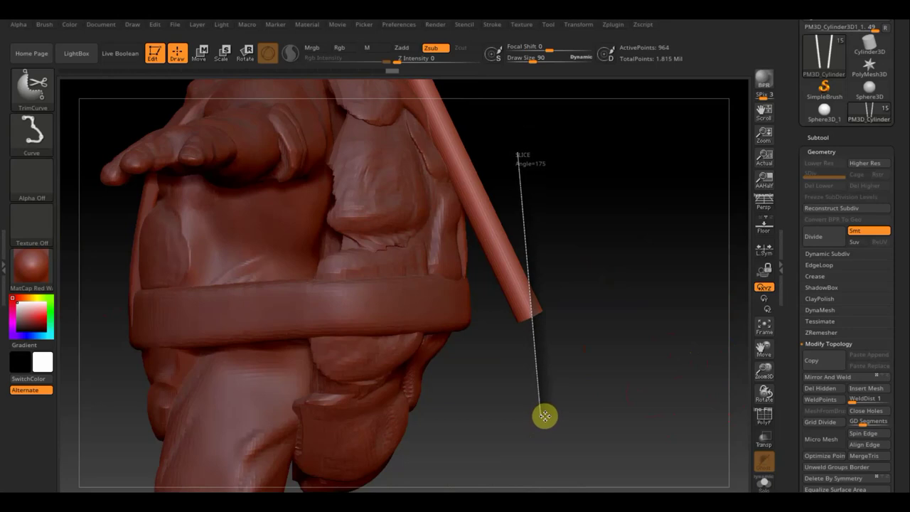
ctrl+shift+drag(544, 415, 434, 415)
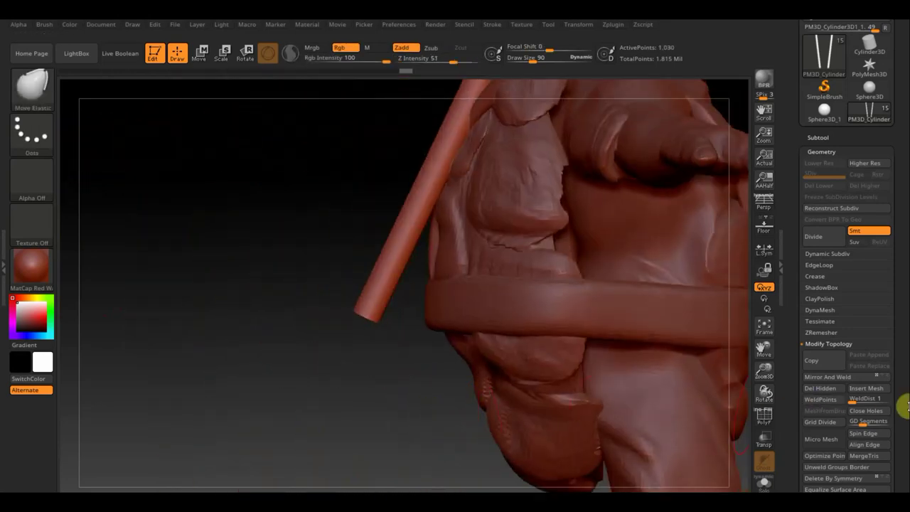
mouse_move(906, 407)
mouse_down()
mouse_move(899, 329)
mouse_move(838, 319)
mouse_up()
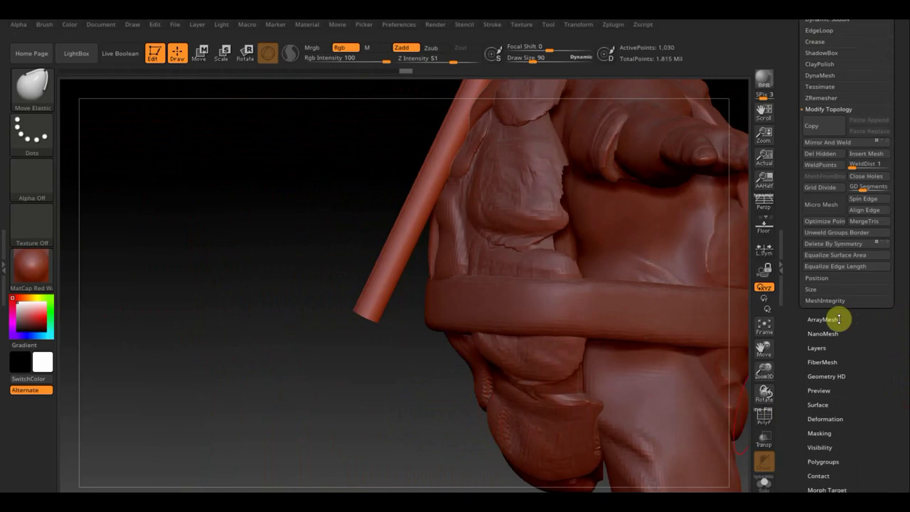
Step: DynaMesh the poles at resolution 376 and briefly toggle PolyF to inspect them
click(821, 75)
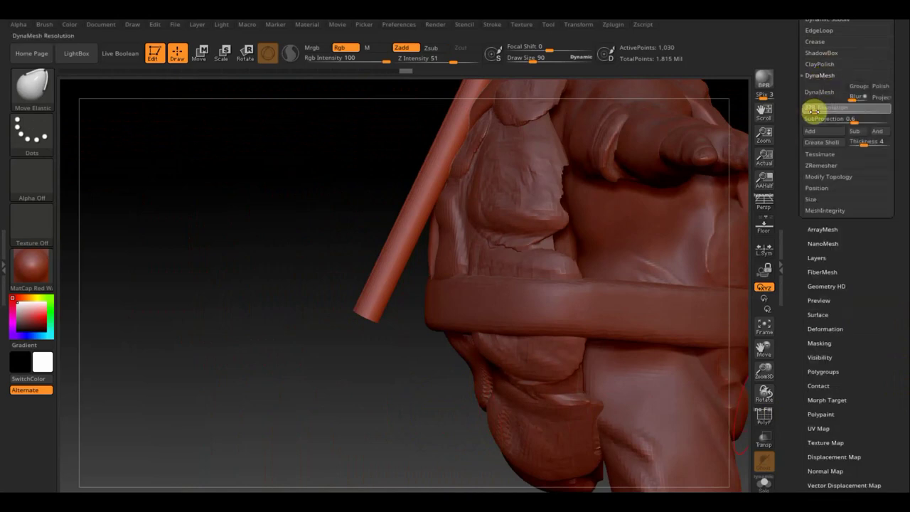
click(821, 92)
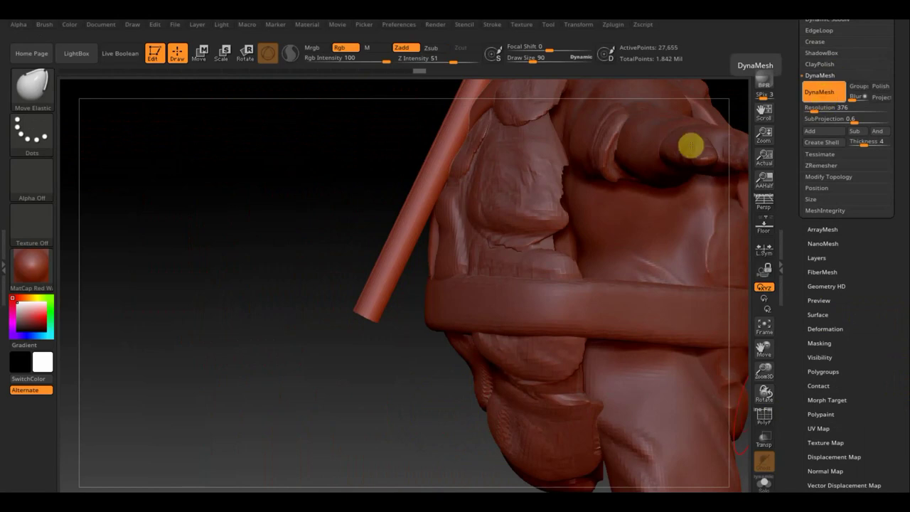
click(765, 420)
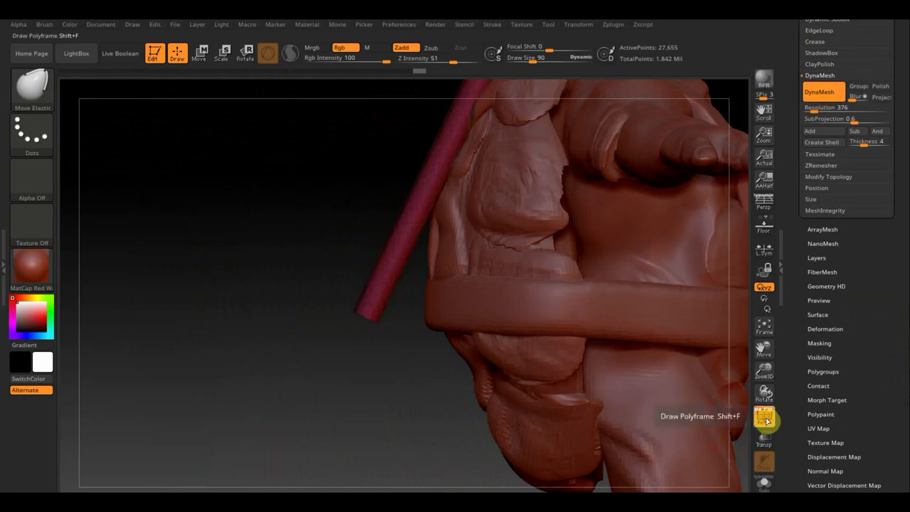
click(765, 420)
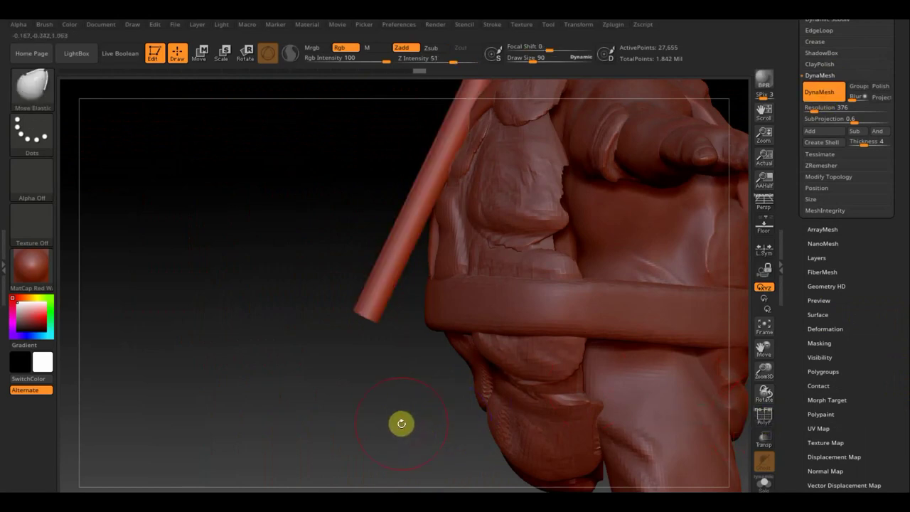
mouse_move(402, 423)
mouse_down()
mouse_move(405, 327)
mouse_move(414, 361)
mouse_move(381, 442)
mouse_up()
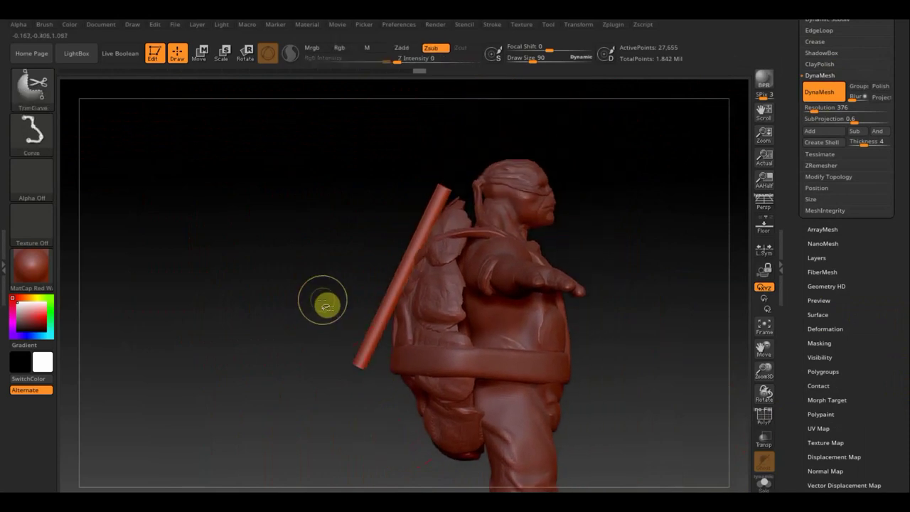
Step: Round off the pole tips with a ClipCircle clip, then zoom onto the back
ctrl+shift+click(32, 86)
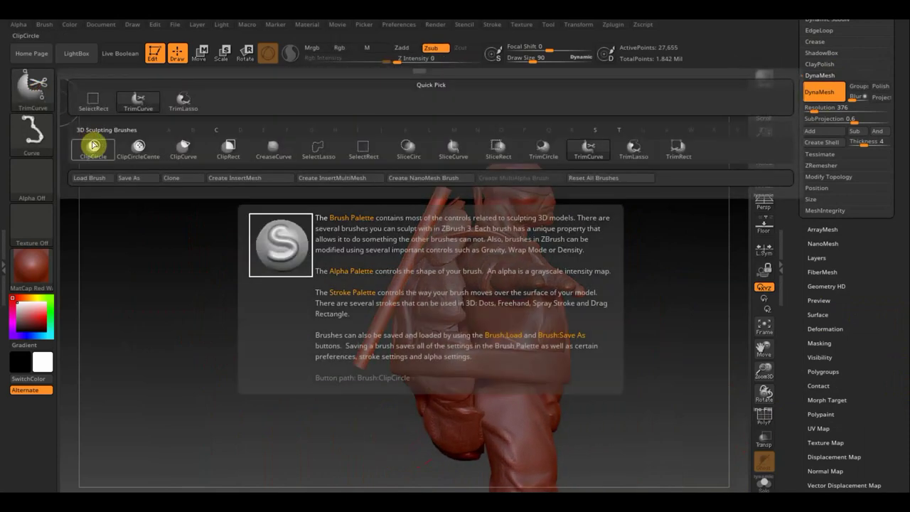
mouse_move(93, 148)
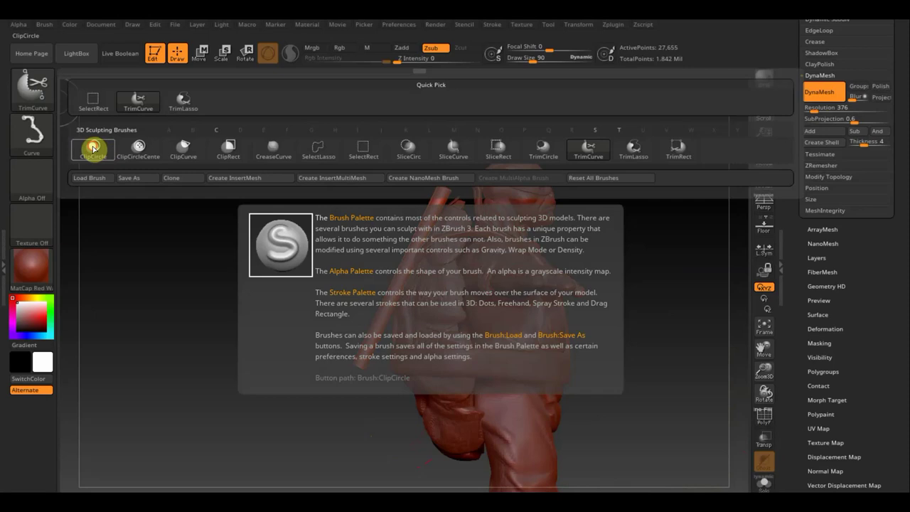
click(93, 148)
mouse_move(414, 415)
ctrl+shift+mouse_down()
mouse_move(336, 335)
mouse_move(326, 255)
mouse_move(403, 134)
mouse_move(345, 136)
mouse_move(604, 107)
mouse_move(520, 98)
mouse_move(519, 109)
mouse_move(428, 71)
mouse_move(452, 72)
mouse_move(440, 68)
mouse_move(447, 61)
mouse_move(474, 86)
ctrl+shift+mouse_up()
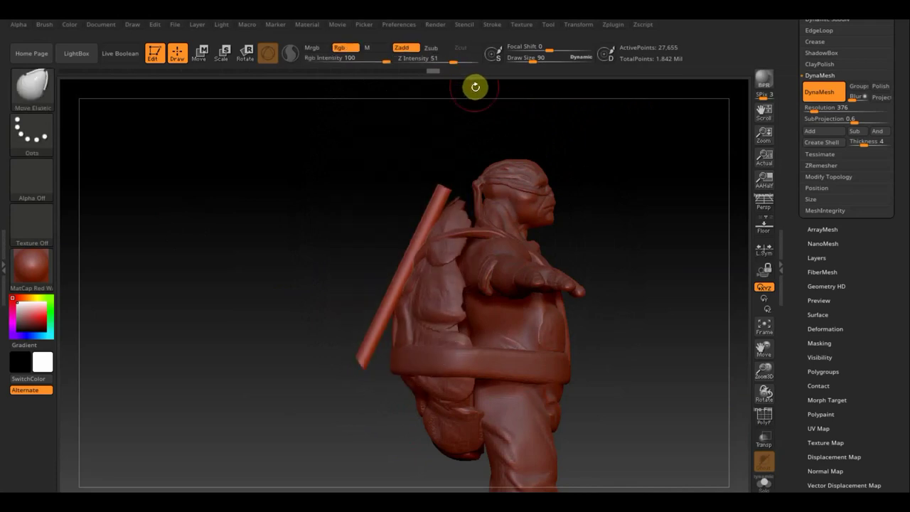
mouse_move(585, 208)
mouse_down()
mouse_move(631, 227)
mouse_move(609, 239)
mouse_move(651, 244)
mouse_move(534, 236)
mouse_move(578, 201)
mouse_move(572, 211)
mouse_up()
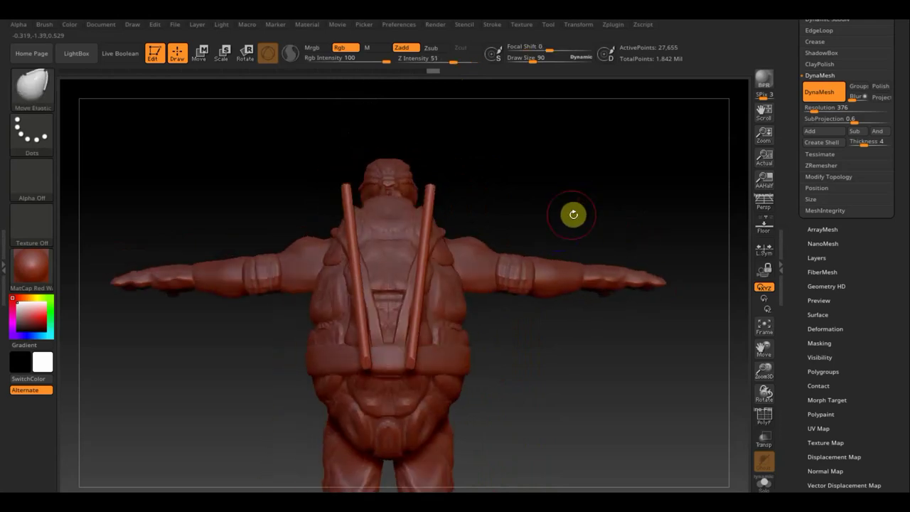
mouse_move(546, 172)
alt+mouse_down()
mouse_move(559, 237)
mouse_move(548, 209)
mouse_move(540, 211)
alt+mouse_up()
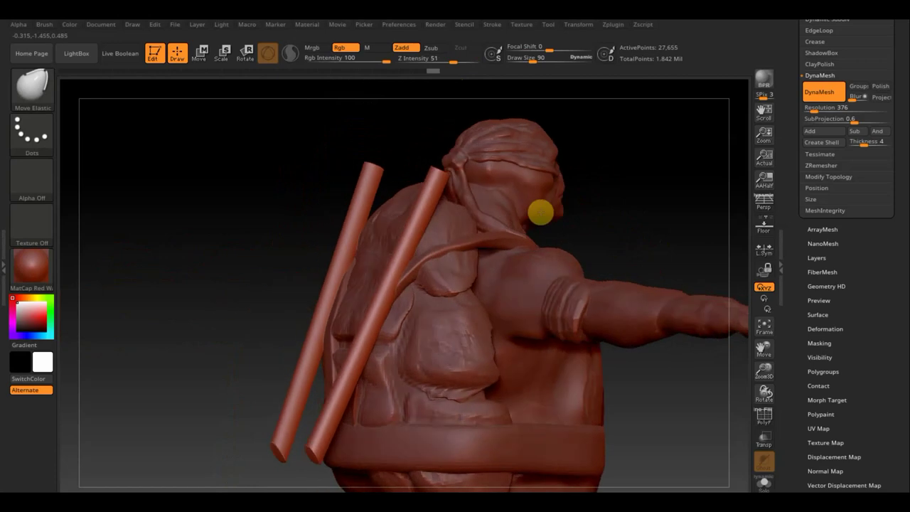
Step: Duplicate the poles subtool into PM3D_Cylinder3D1_2
click(823, 229)
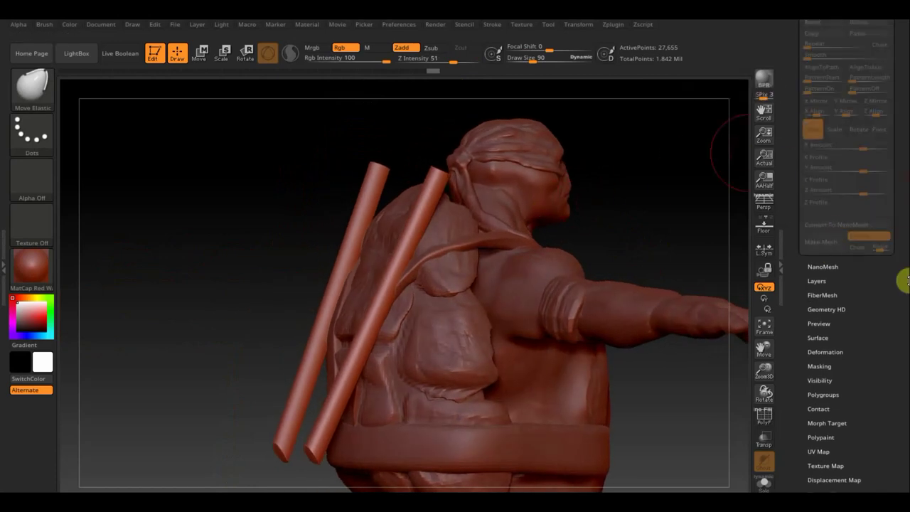
mouse_move(899, 219)
mouse_down()
mouse_move(899, 285)
mouse_move(858, 193)
mouse_up()
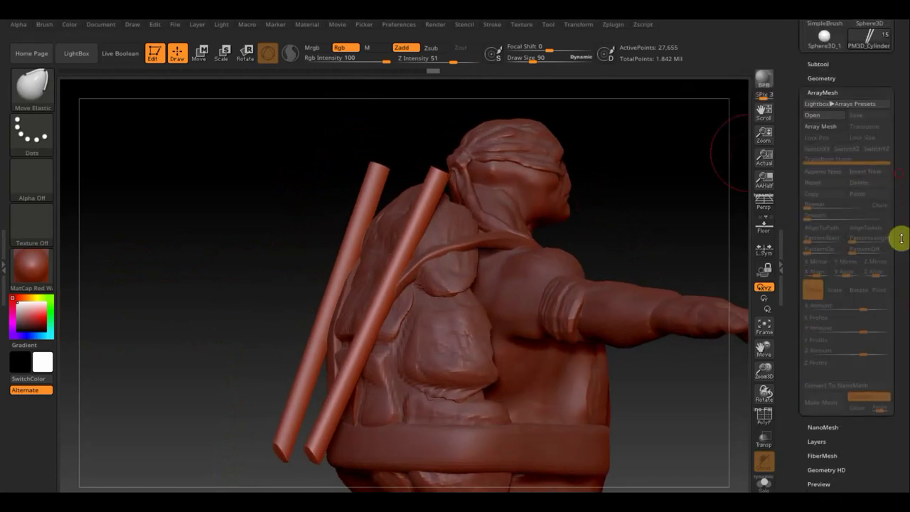
scroll(901, 238, up, 3)
click(829, 230)
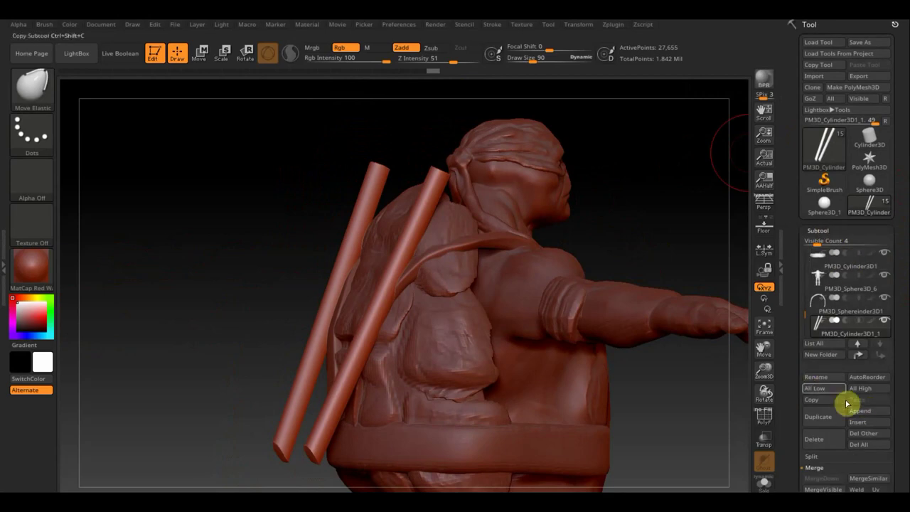
click(825, 418)
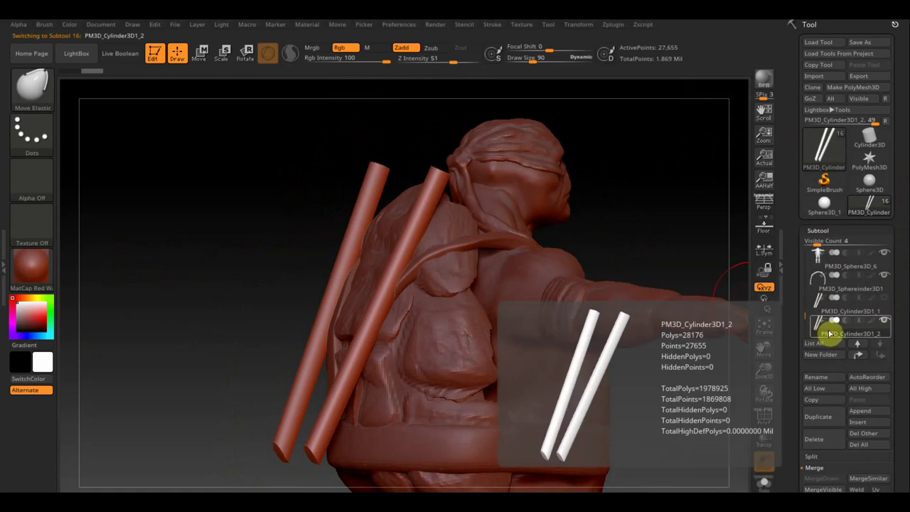
mouse_move(682, 236)
mouse_down()
mouse_move(650, 224)
mouse_move(662, 229)
mouse_up()
key(ctrl+shift)
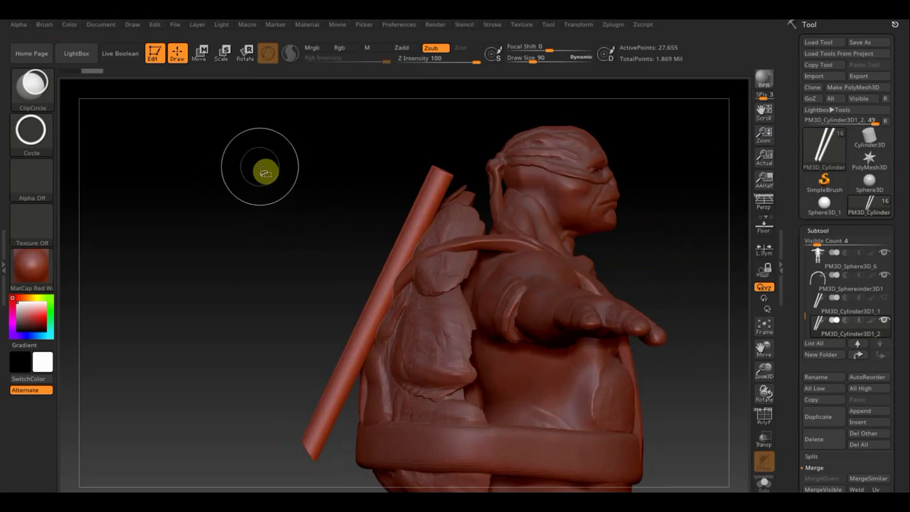
Step: Trim the duplicated poles with TrimCurve slices into two short stubs at shoulder height
click(32, 84)
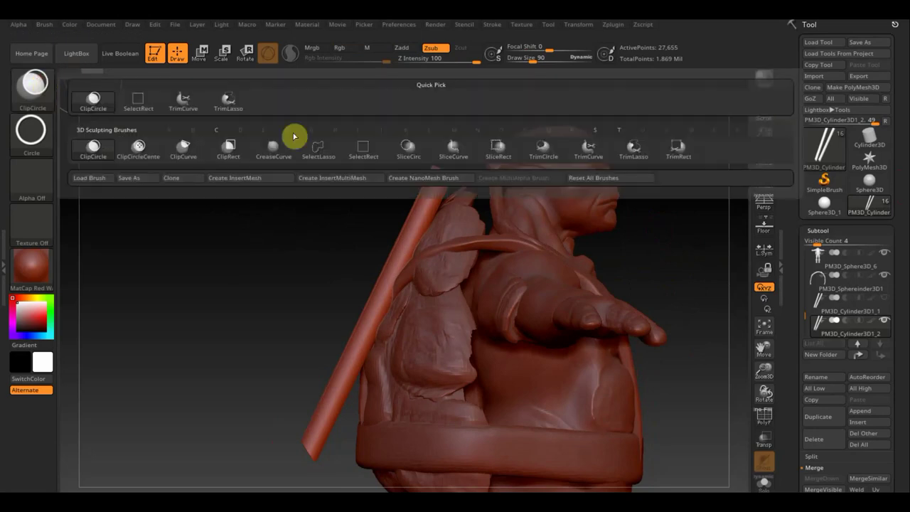
click(182, 103)
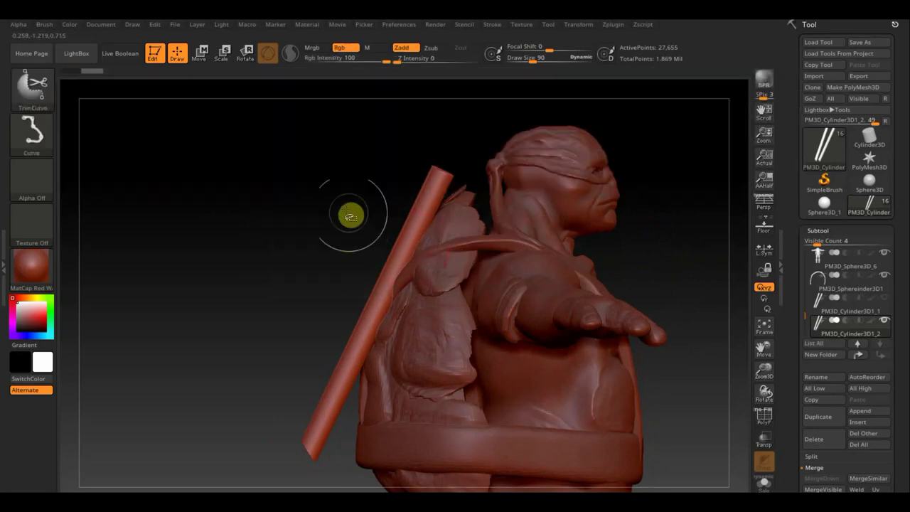
mouse_move(324, 187)
mouse_down()
mouse_move(489, 292)
mouse_move(493, 310)
mouse_up()
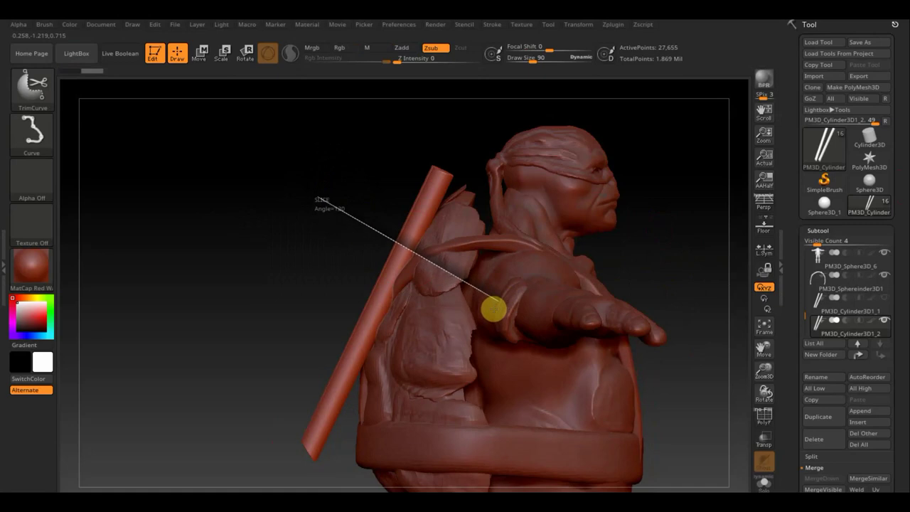
ctrl+shift+drag(493, 310, 493, 310)
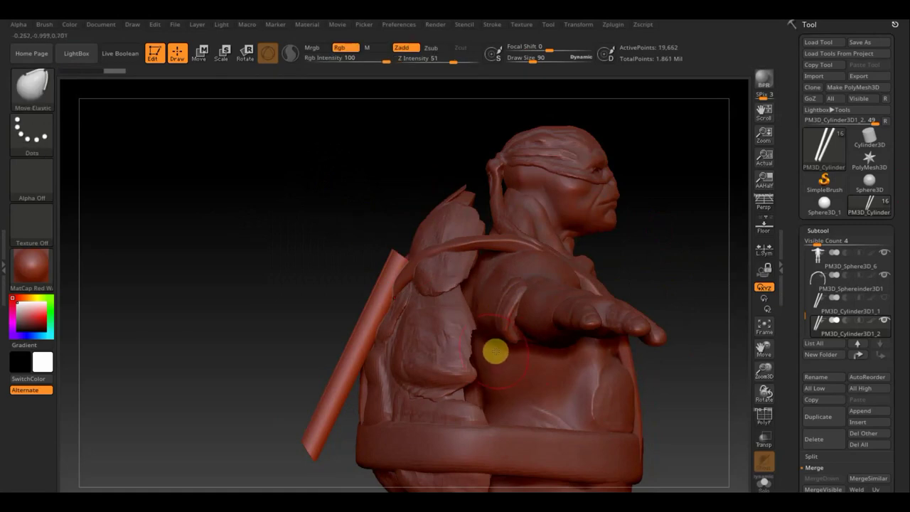
ctrl+shift+drag(529, 365, 339, 236)
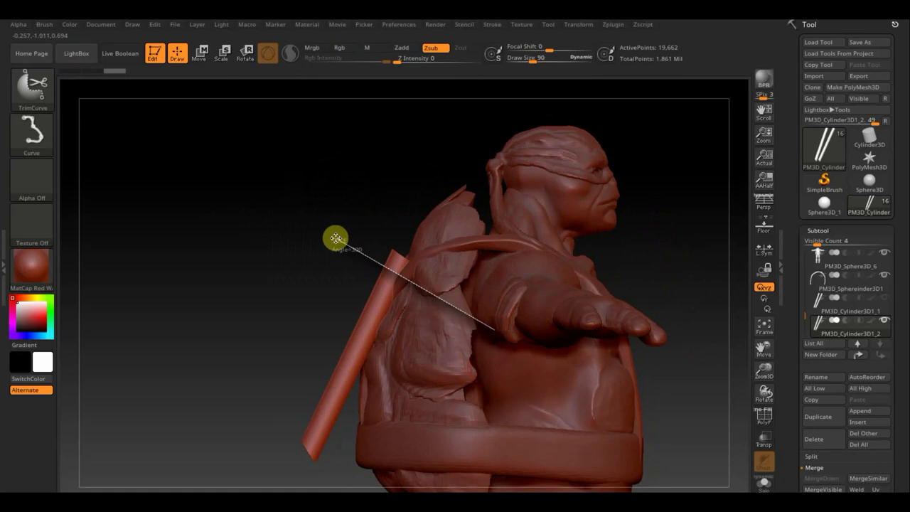
ctrl+shift+drag(335, 237, 310, 279)
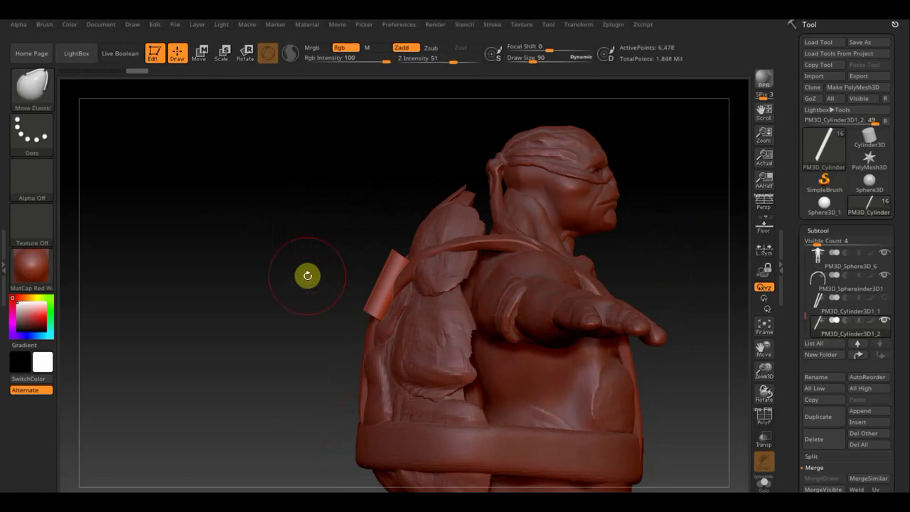
drag(341, 226, 353, 183)
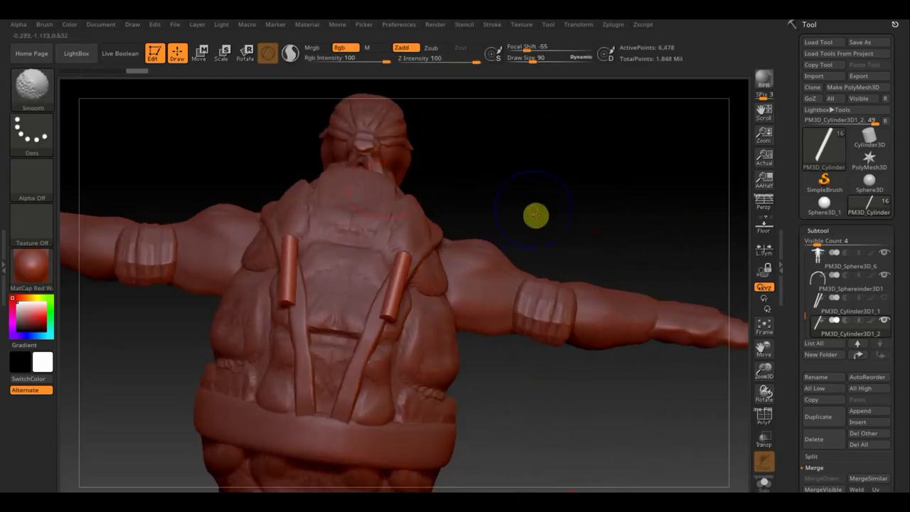
Step: With the Transpose gizmo, scale the short stub slightly and slide it sideways along X
shift+drag(534, 213, 538, 218)
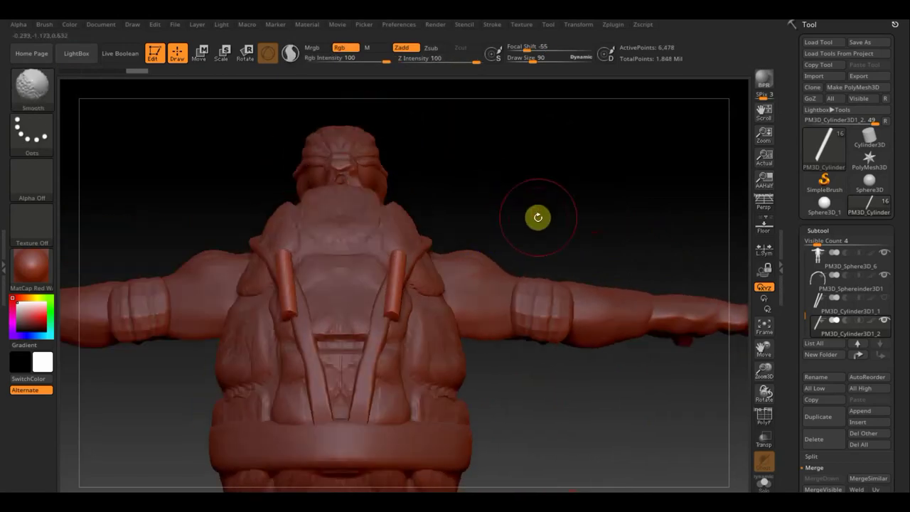
click(202, 52)
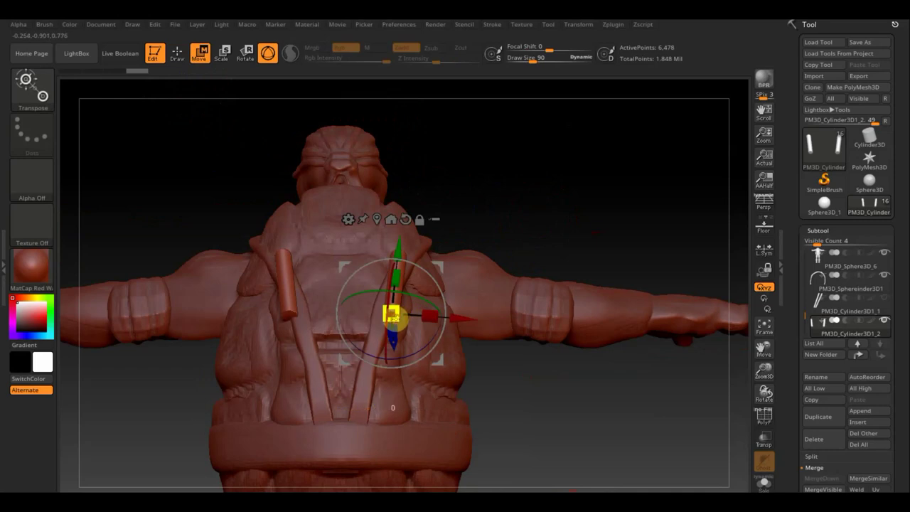
drag(395, 318, 400, 319)
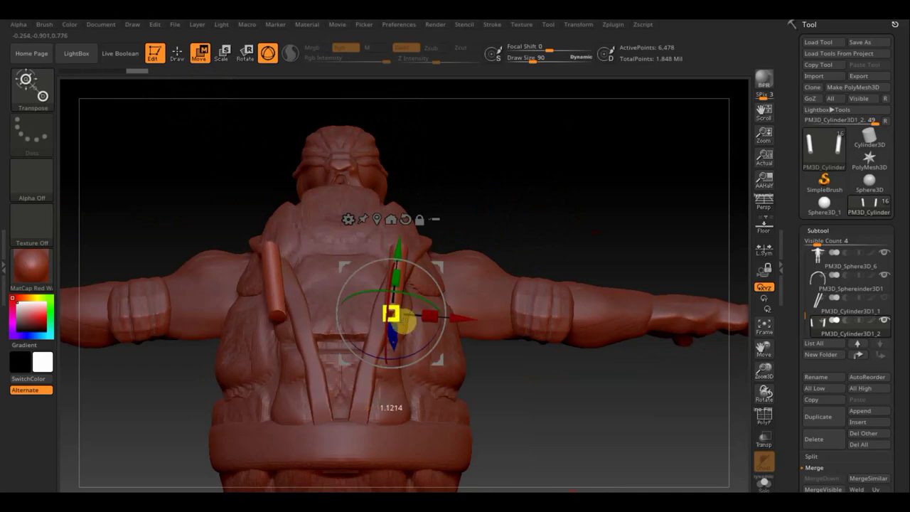
click(886, 298)
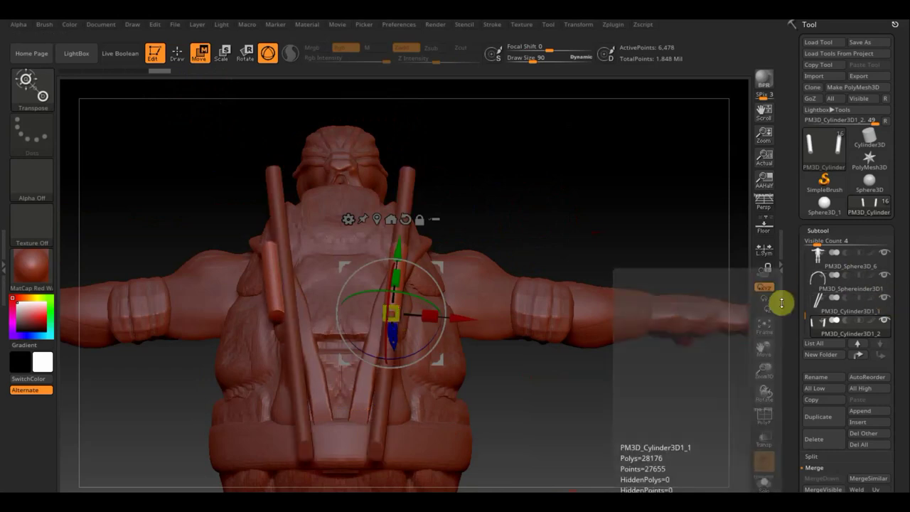
drag(649, 230, 486, 311)
drag(431, 314, 442, 317)
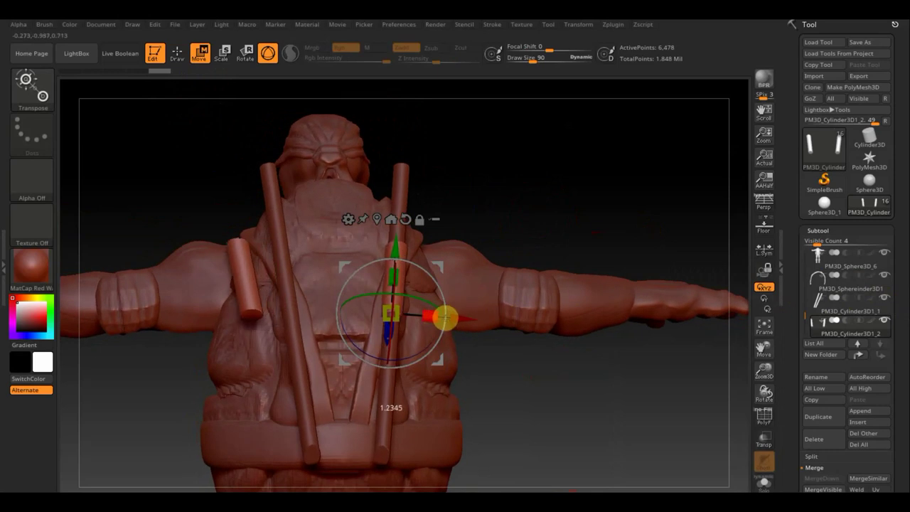
drag(441, 316, 444, 318)
mouse_move(500, 240)
mouse_down()
mouse_move(491, 206)
mouse_move(469, 201)
mouse_move(526, 171)
mouse_move(523, 161)
mouse_move(487, 228)
mouse_up()
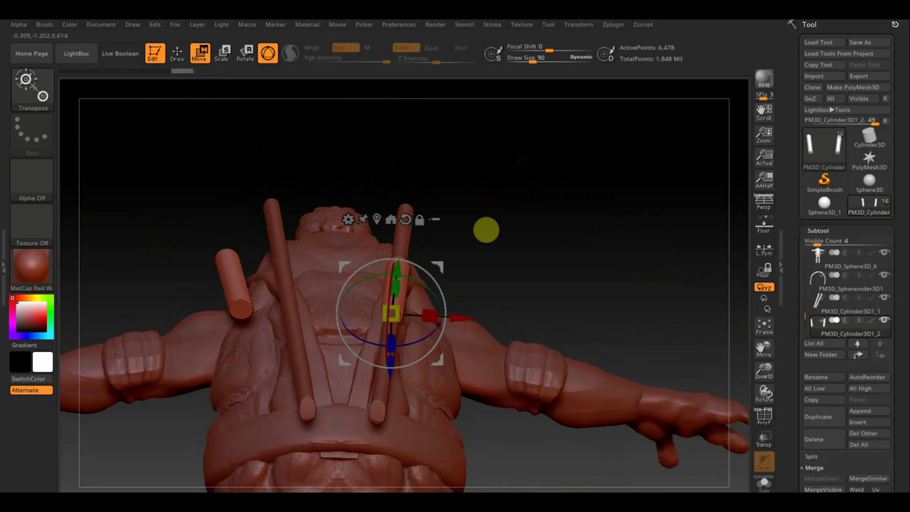
drag(430, 315, 438, 318)
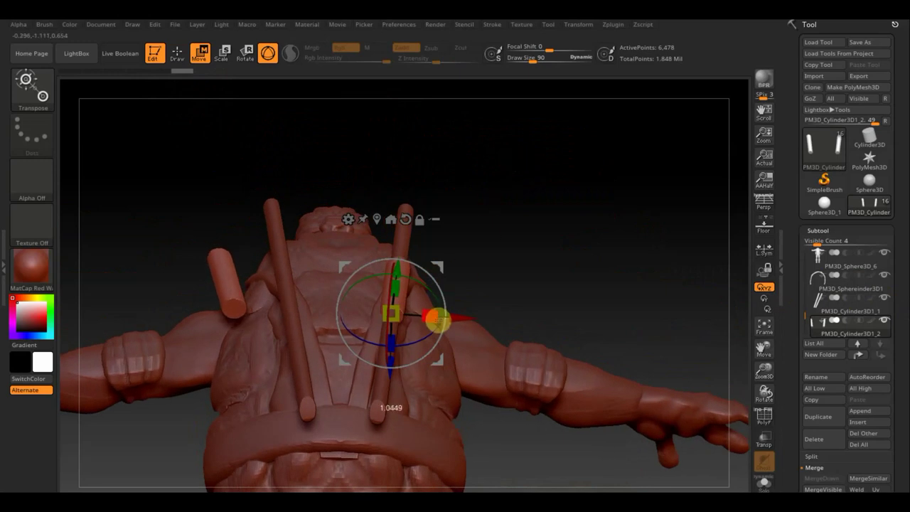
Step: Lengthen, shorten and widen the cylinder pieces until one wraps snugly around the sheath
drag(530, 248, 407, 290)
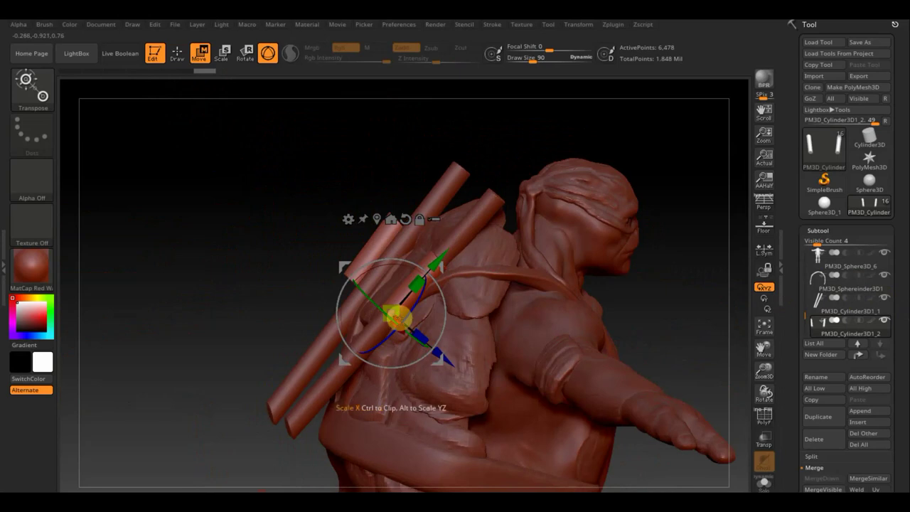
mouse_move(653, 256)
mouse_down()
mouse_move(638, 278)
mouse_move(540, 277)
mouse_up()
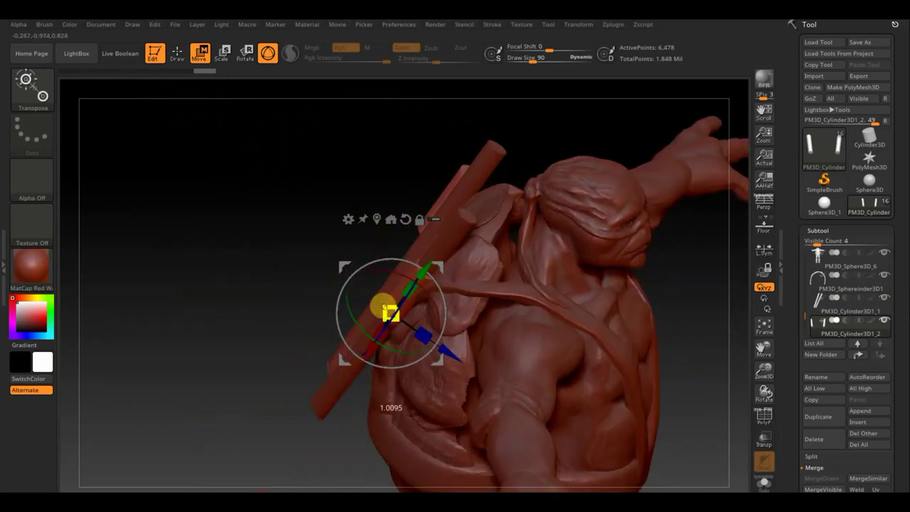
drag(373, 297, 362, 278)
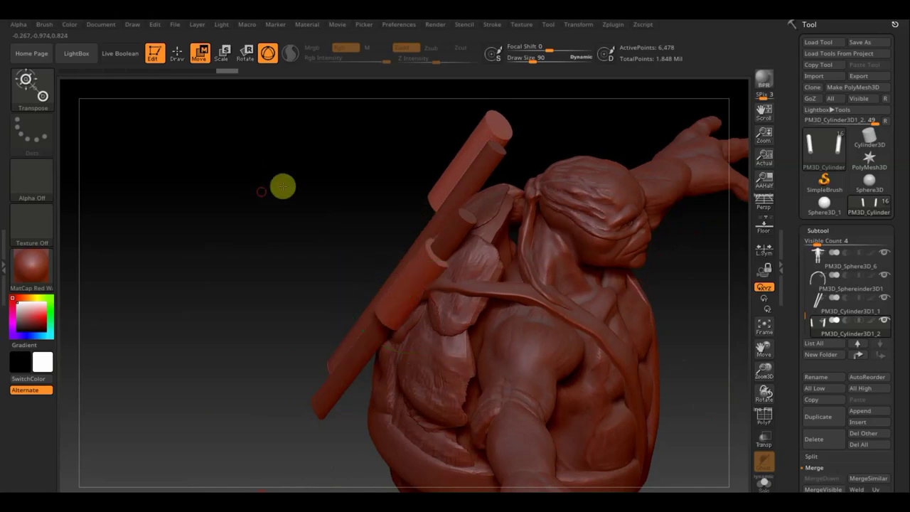
mouse_move(282, 184)
mouse_down()
mouse_move(297, 174)
mouse_move(467, 290)
mouse_up()
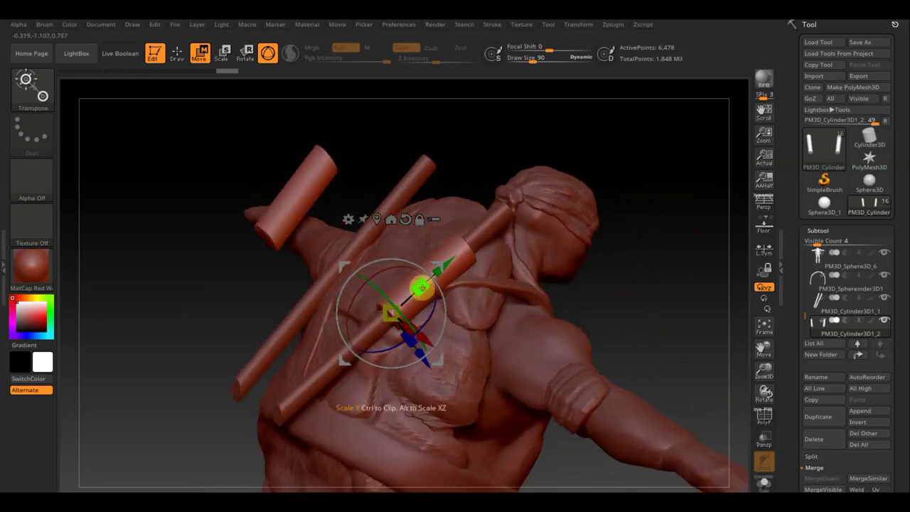
drag(407, 295, 388, 312)
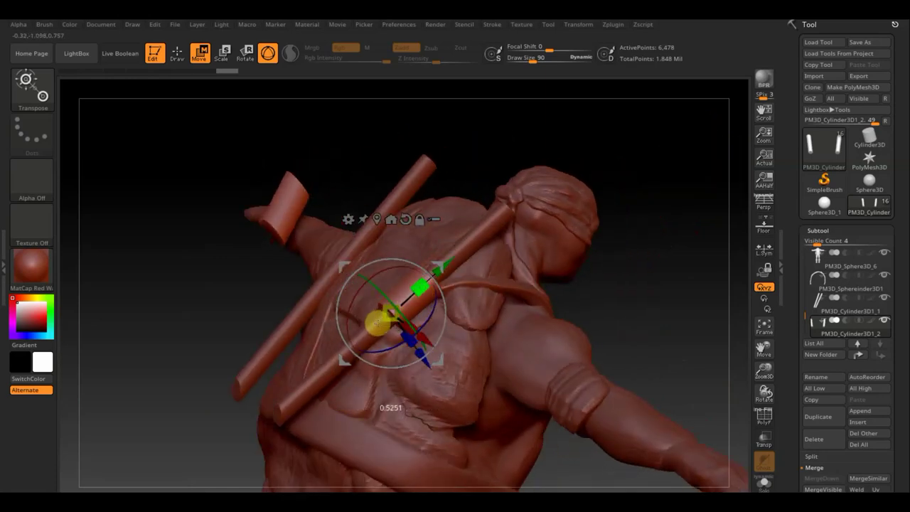
drag(442, 264, 443, 257)
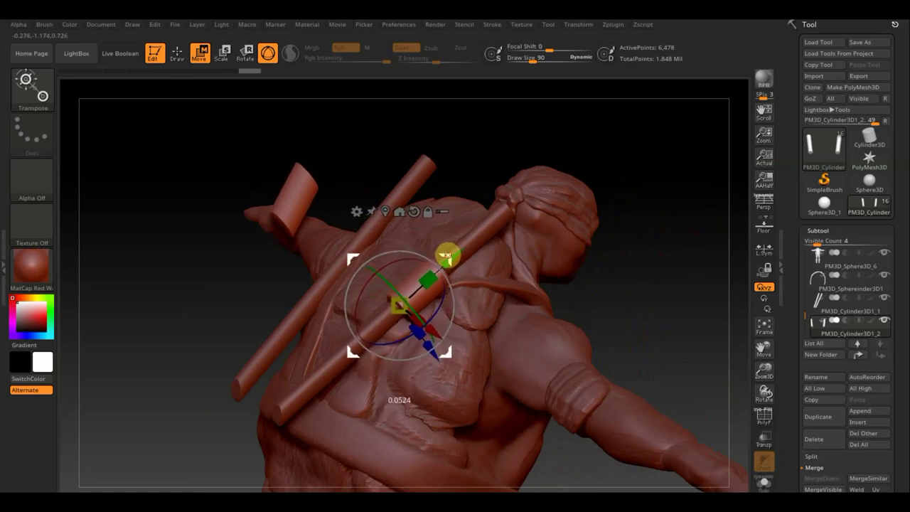
mouse_move(608, 269)
mouse_down()
mouse_move(584, 258)
mouse_move(591, 246)
mouse_move(611, 253)
mouse_move(608, 291)
mouse_move(589, 311)
mouse_up()
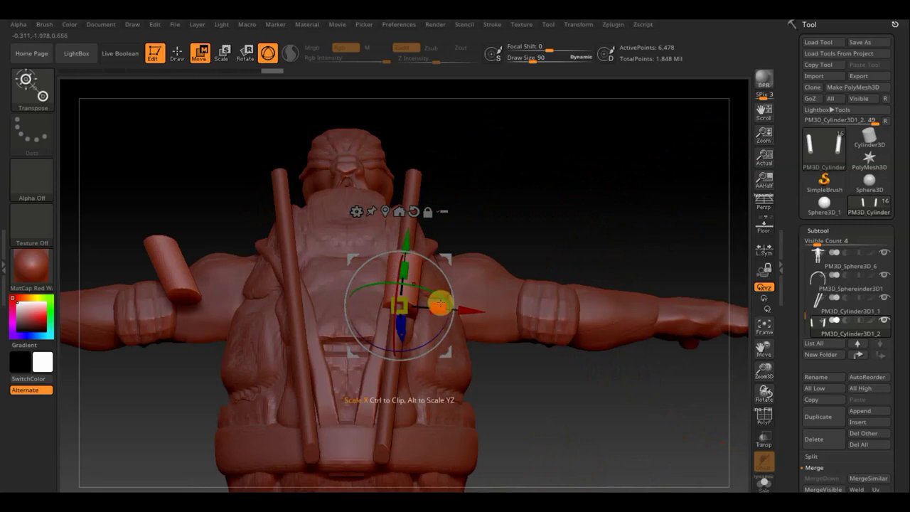
drag(439, 308, 432, 307)
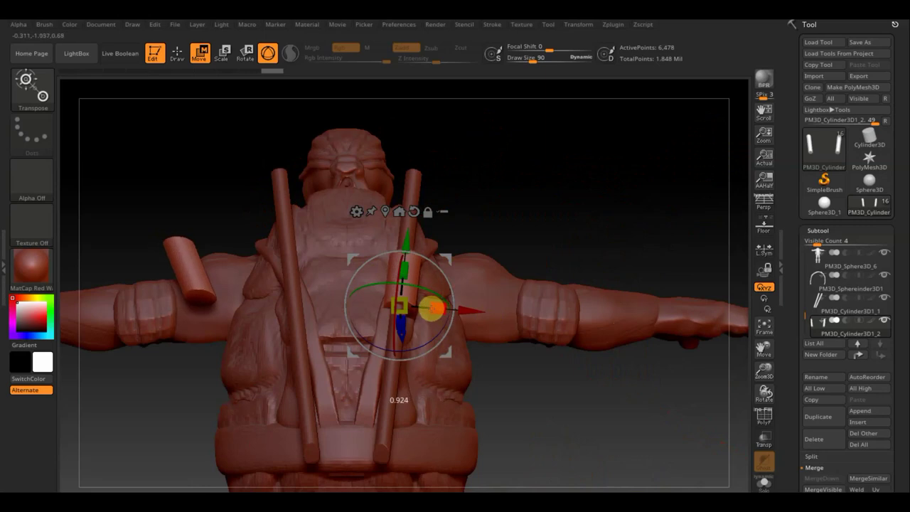
mouse_move(515, 381)
mouse_down()
mouse_move(515, 321)
mouse_move(585, 408)
mouse_move(428, 307)
mouse_move(437, 302)
mouse_move(403, 304)
mouse_up()
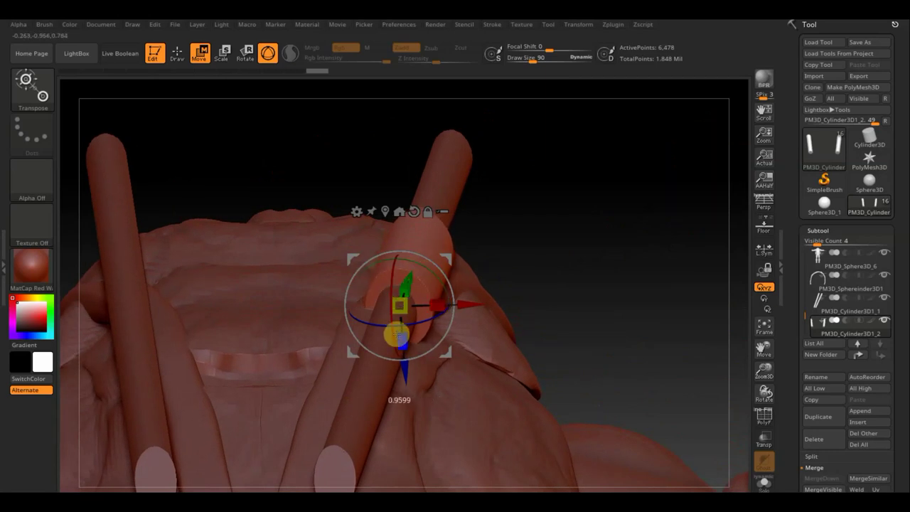
drag(396, 333, 391, 309)
Step: Return to Draw mode with a smaller brush and Mirror And Weld the sleeve onto the opposite sheath
click(177, 54)
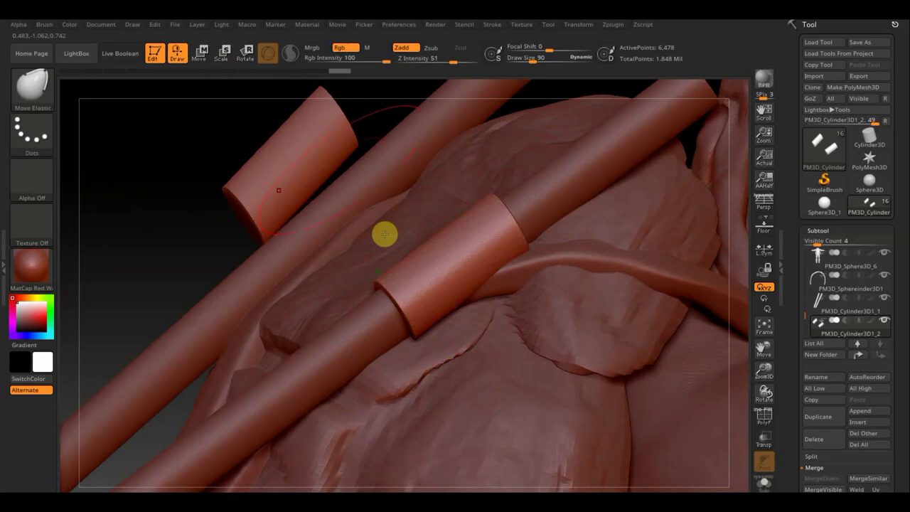
drag(539, 58, 513, 62)
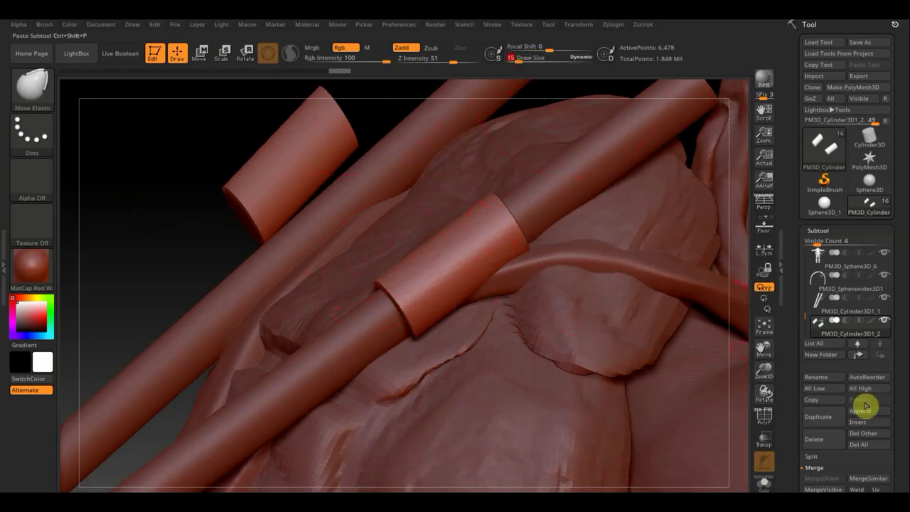
mouse_move(903, 440)
mouse_down()
mouse_move(901, 345)
mouse_move(827, 288)
mouse_up()
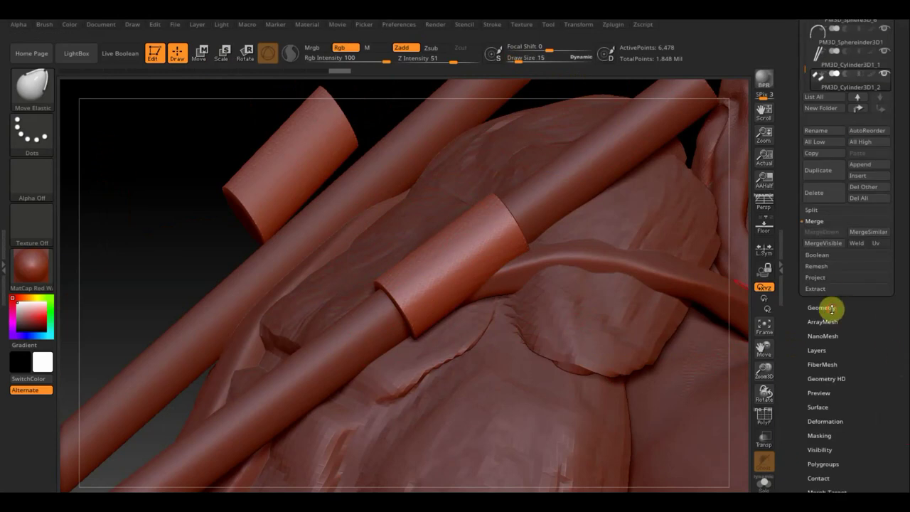
click(831, 308)
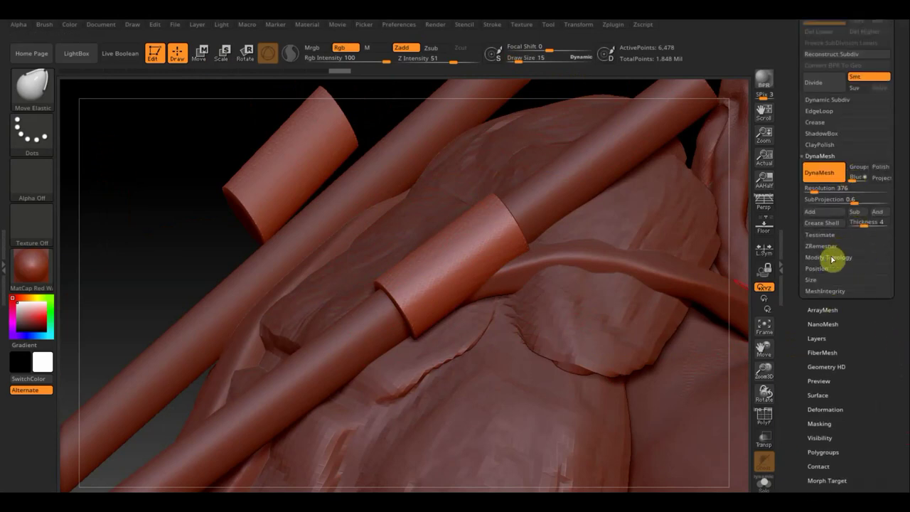
click(832, 259)
click(839, 224)
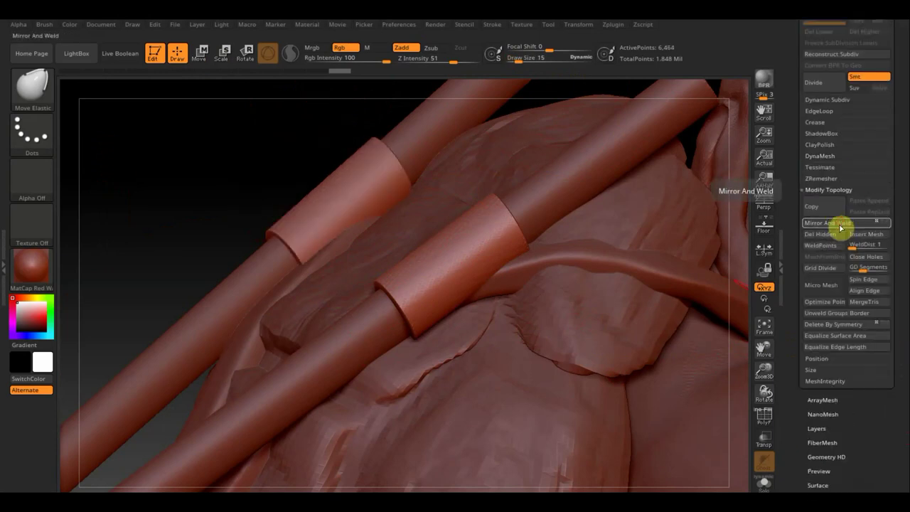
Step: Frame the whole figure and orbit it to check both sleeves against the turtle reference image
click(764, 326)
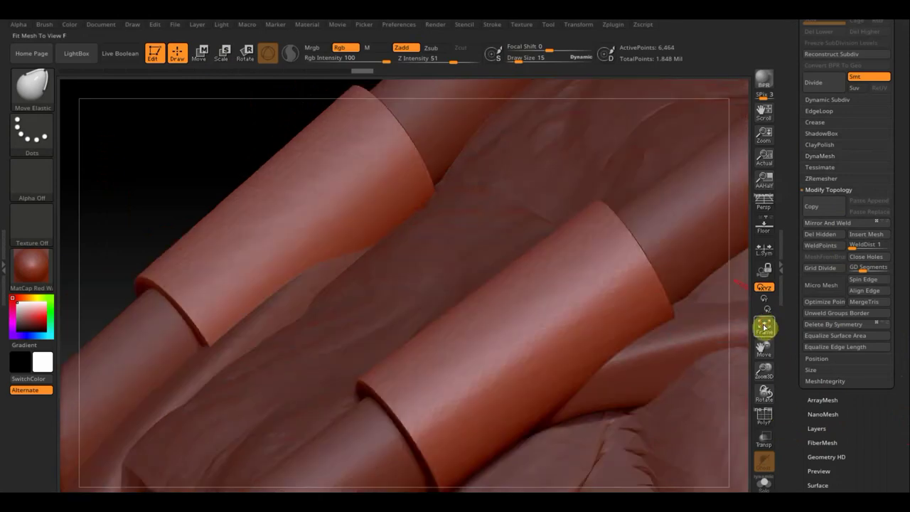
click(764, 326)
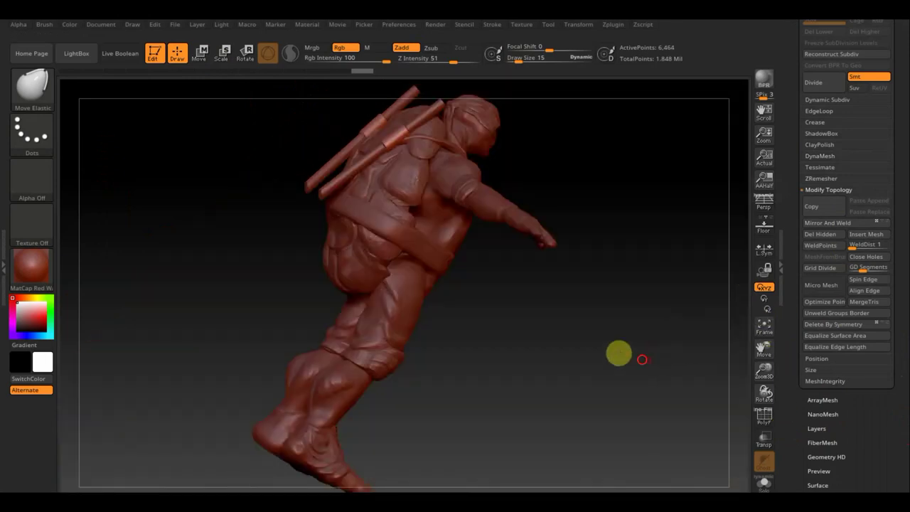
mouse_move(618, 353)
mouse_down()
mouse_move(574, 295)
mouse_move(597, 402)
mouse_move(578, 363)
mouse_move(581, 376)
mouse_move(532, 378)
mouse_move(568, 370)
mouse_move(561, 376)
mouse_move(526, 362)
mouse_move(522, 343)
mouse_move(528, 362)
mouse_move(553, 363)
mouse_up()
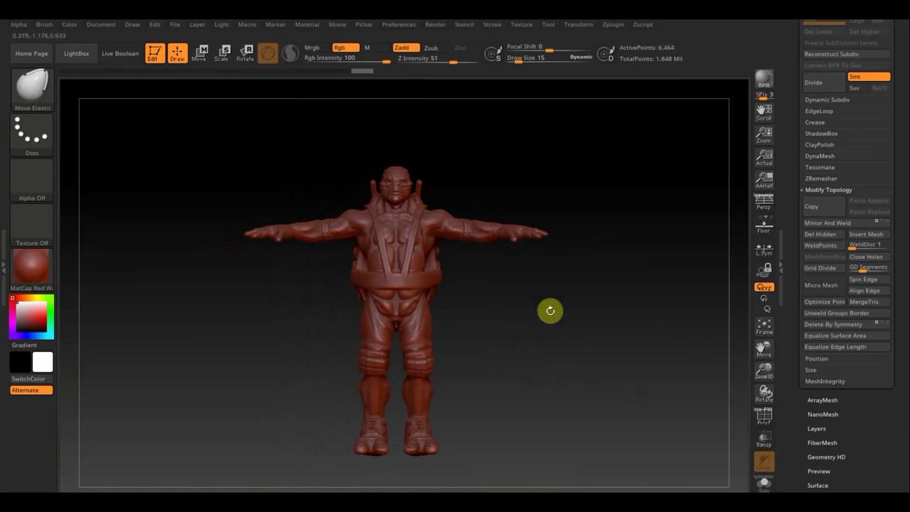
drag(550, 310, 455, 322)
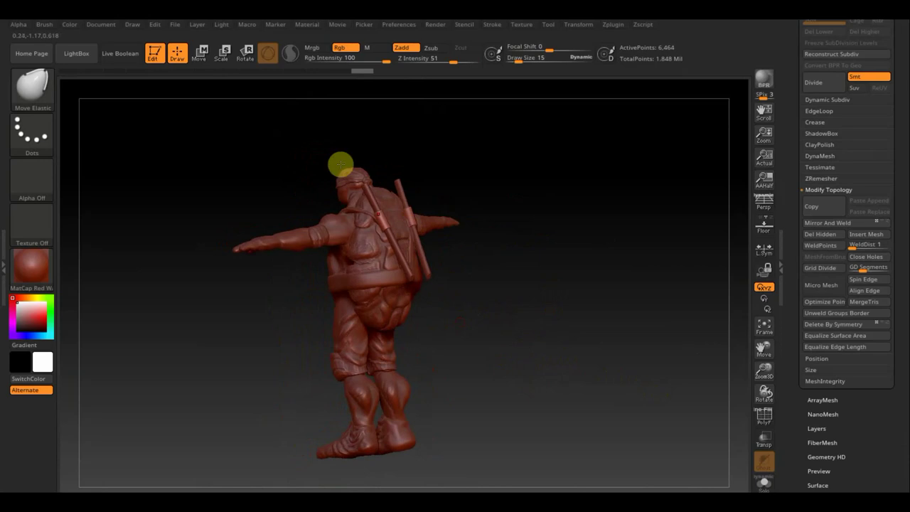
mouse_move(552, 360)
mouse_down()
mouse_move(621, 351)
mouse_move(581, 345)
mouse_move(588, 351)
mouse_up()
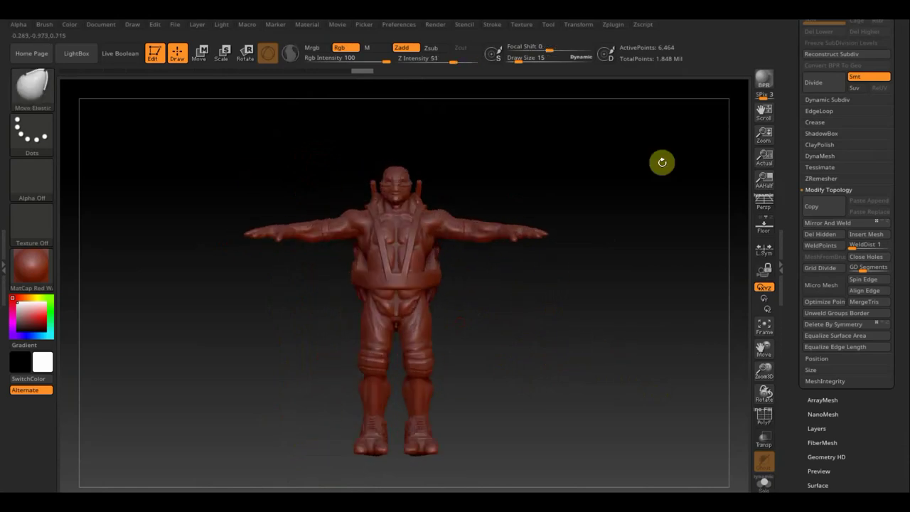
click(868, 22)
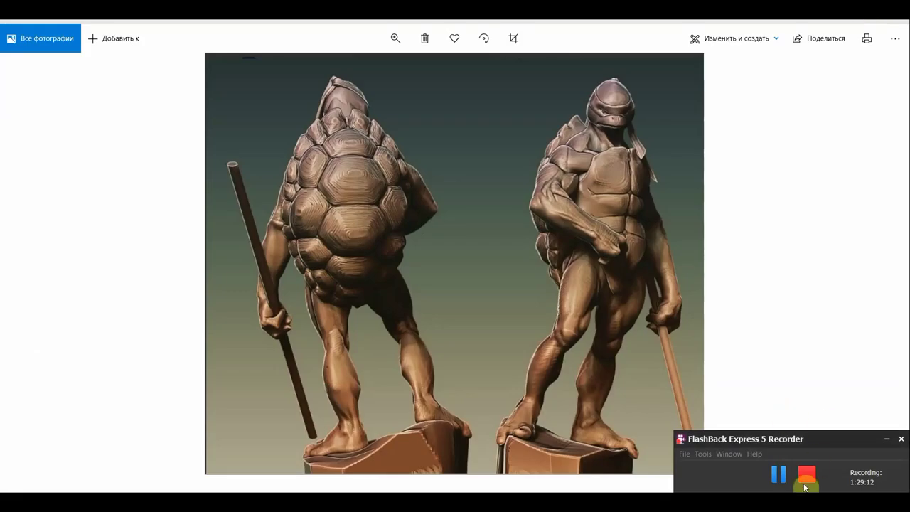
click(779, 476)
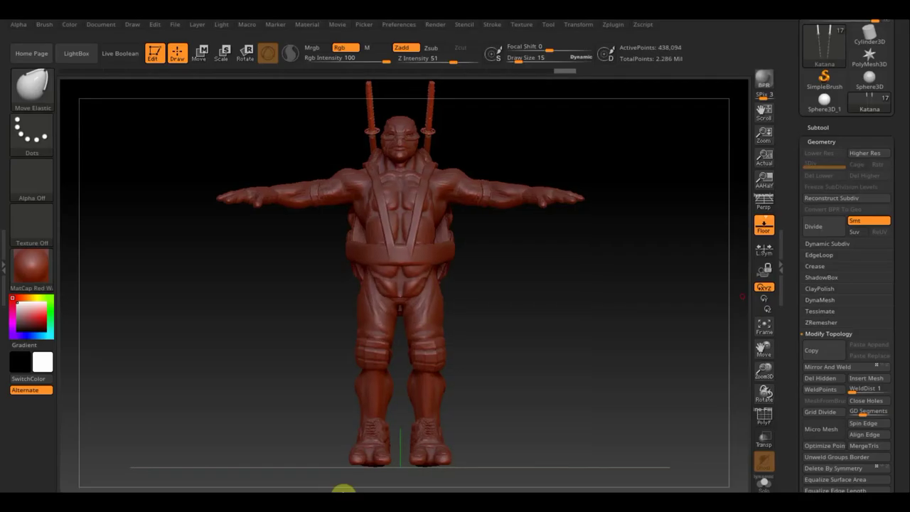
Step: Select the curved strap subtool and enlarge the brush size to 163
mouse_move(624, 361)
mouse_down()
mouse_move(593, 368)
mouse_move(763, 285)
mouse_up()
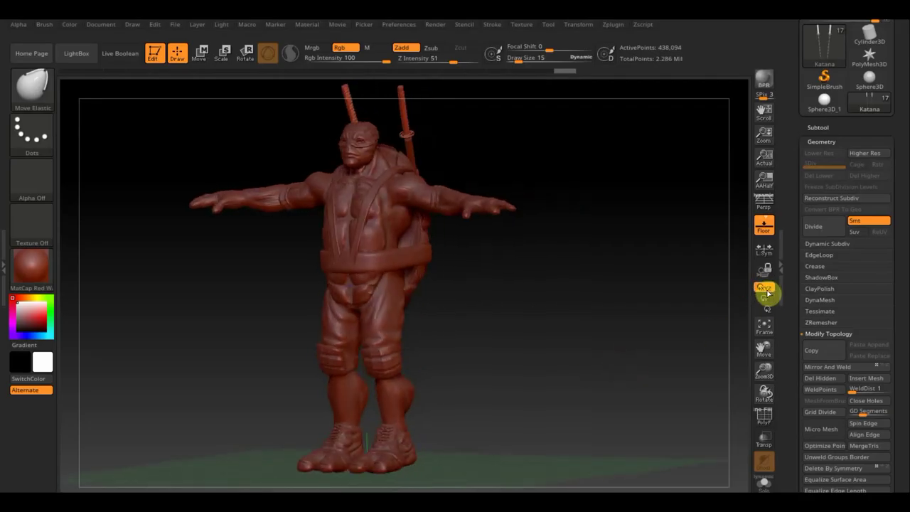
key(f)
key(n)
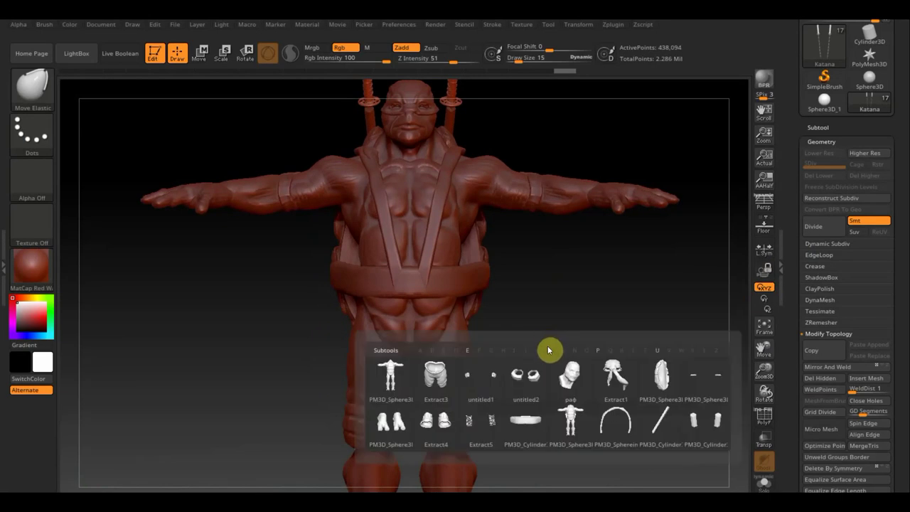
click(635, 428)
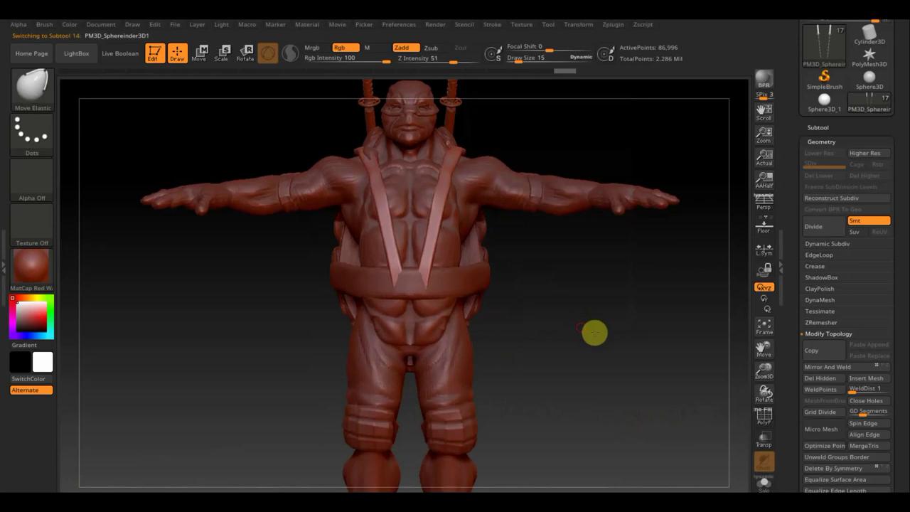
mouse_move(592, 329)
mouse_down()
mouse_move(629, 339)
mouse_move(604, 313)
mouse_up()
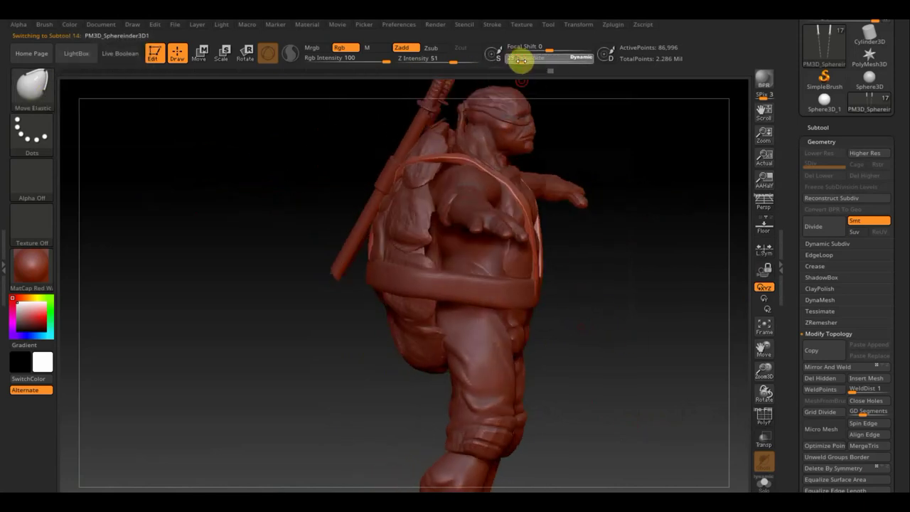
drag(540, 73, 545, 72)
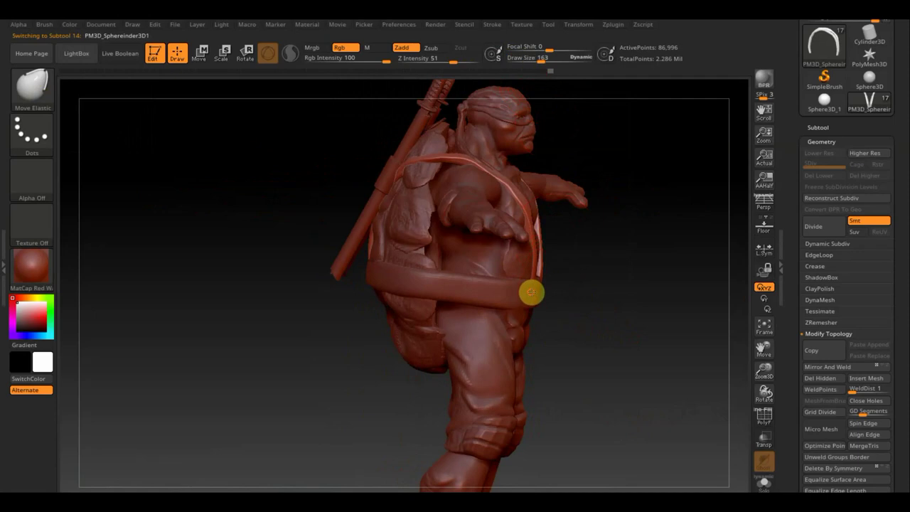
Step: Mirror And Weld the strap to the other side of the shell, then undo two steps
mouse_move(565, 299)
mouse_down()
mouse_move(465, 294)
mouse_move(531, 294)
mouse_up()
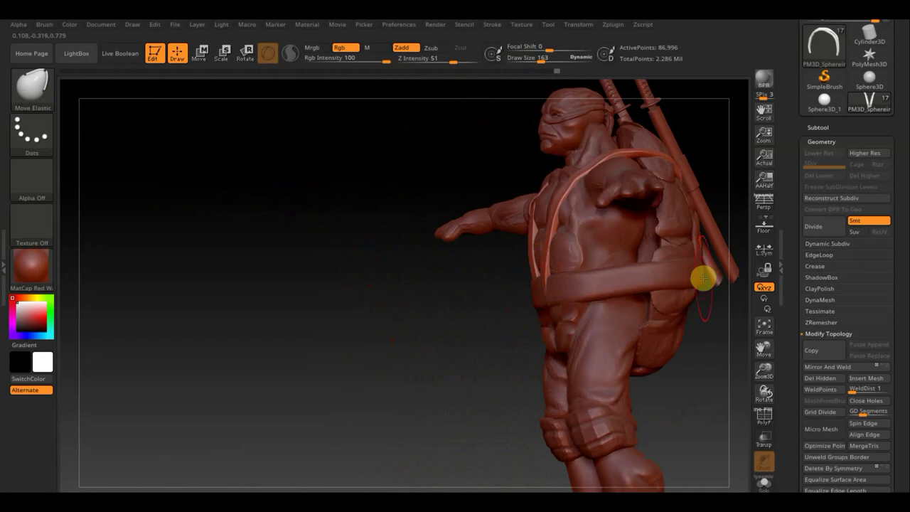
click(866, 377)
click(855, 368)
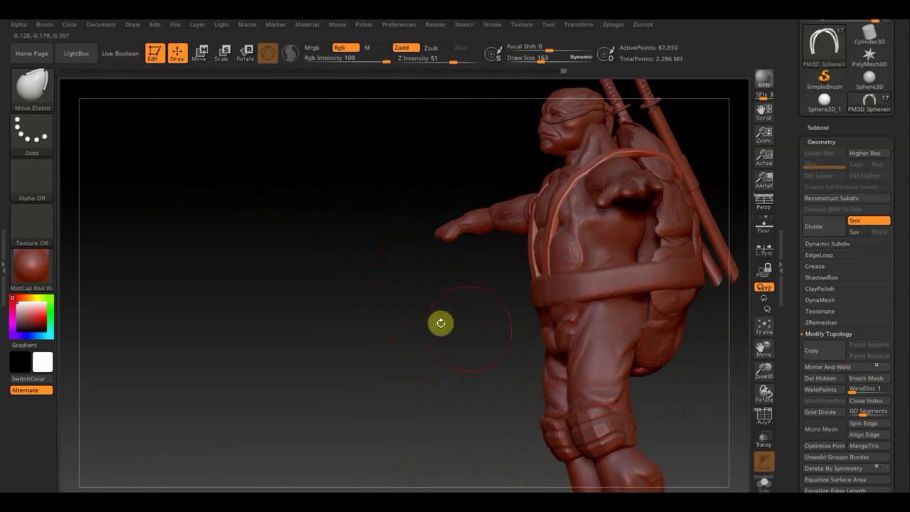
drag(441, 323, 362, 335)
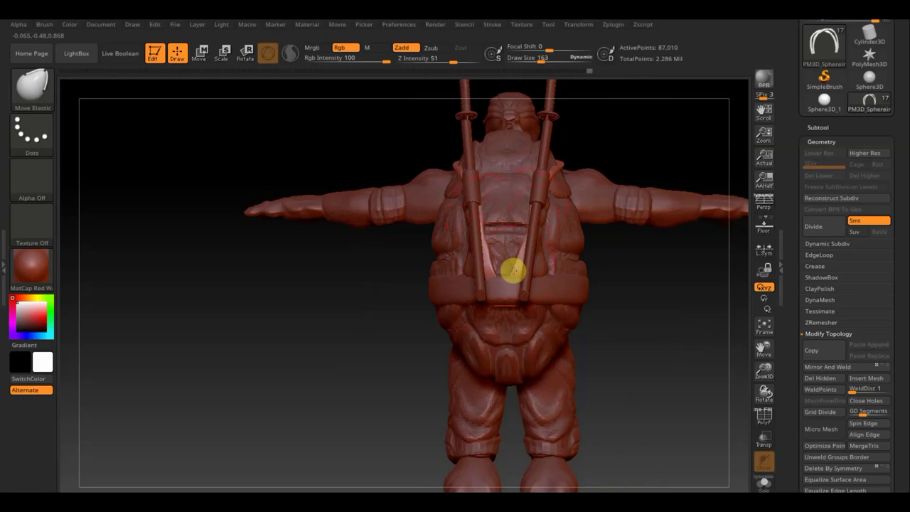
key(shift)
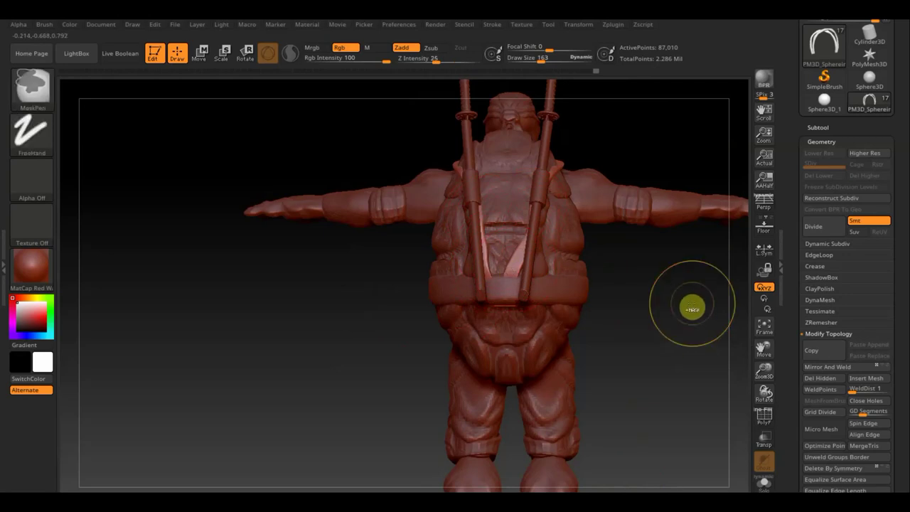
key(ctrl+z)
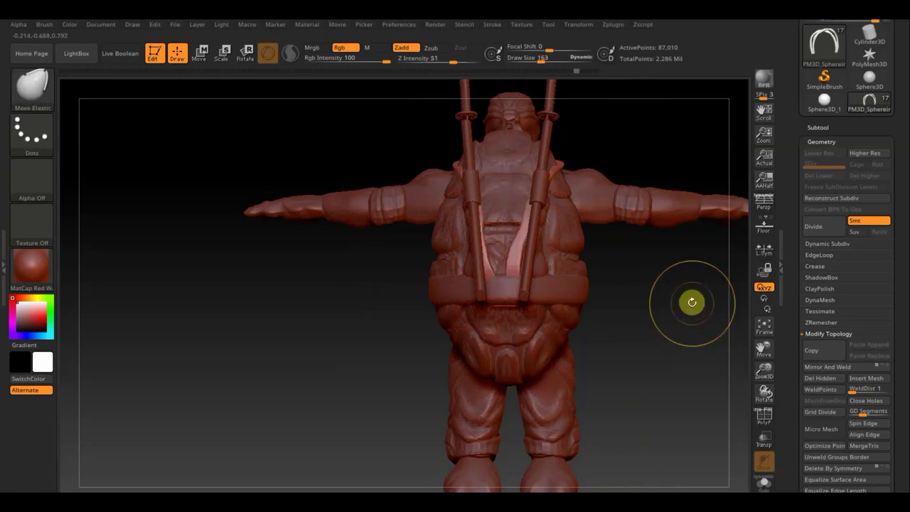
key(ctrl+z)
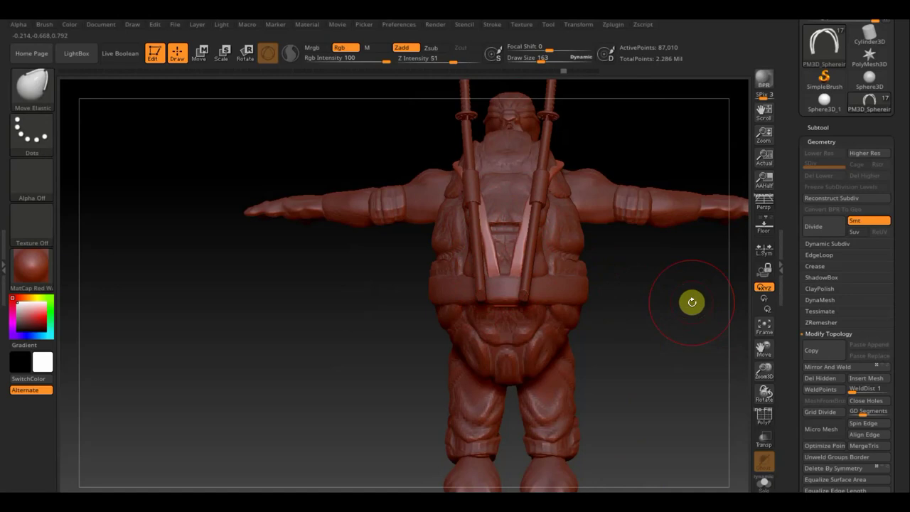
mouse_move(705, 293)
mouse_down()
mouse_move(666, 331)
mouse_move(661, 325)
mouse_move(682, 336)
mouse_move(548, 294)
mouse_move(562, 258)
mouse_up()
Step: Select the ClayBuildup brush and reduce its draw size to 26
click(37, 86)
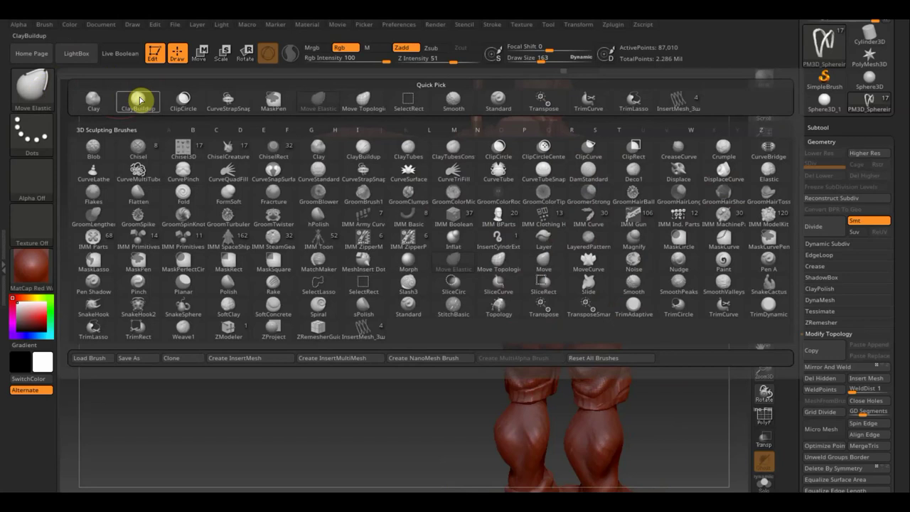
click(140, 102)
click(35, 85)
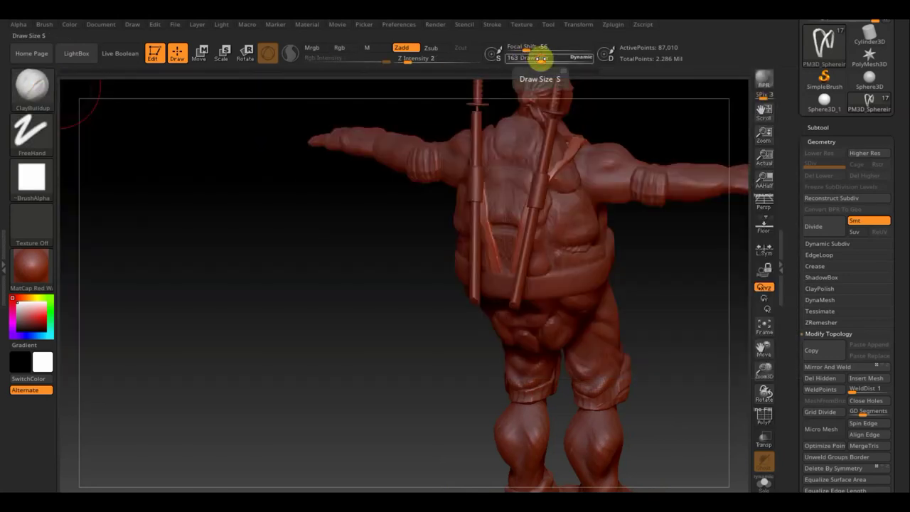
drag(534, 58, 532, 60)
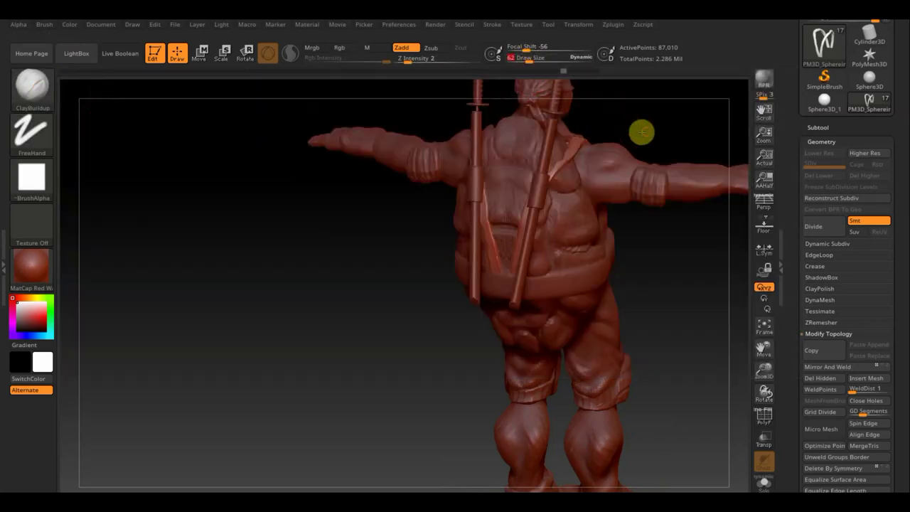
mouse_move(641, 132)
mouse_down()
mouse_move(483, 307)
mouse_move(640, 462)
mouse_up()
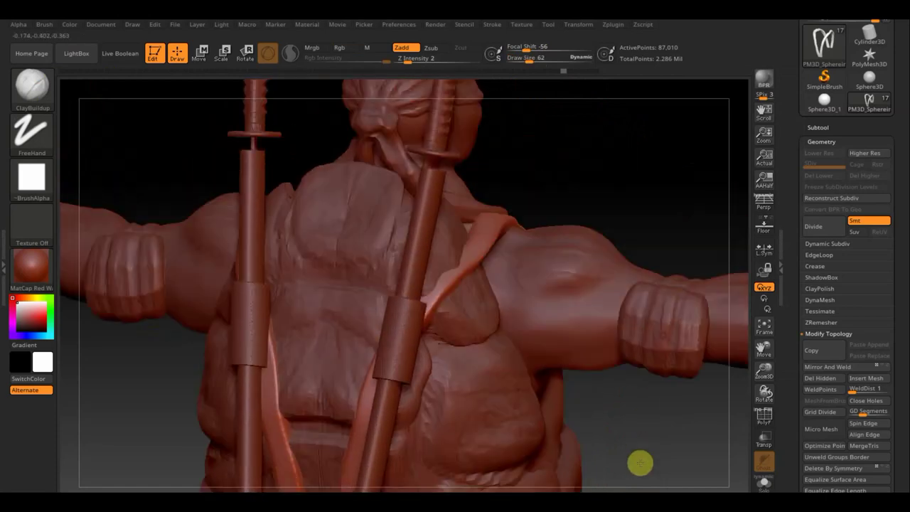
drag(547, 63, 521, 61)
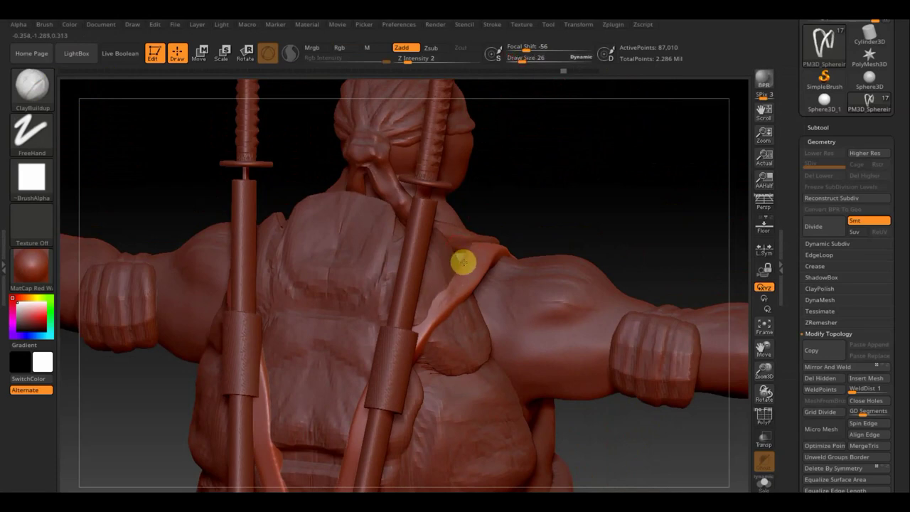
Step: Build up the strap edge, its tip and the area beside the sword sheath
drag(463, 262, 423, 317)
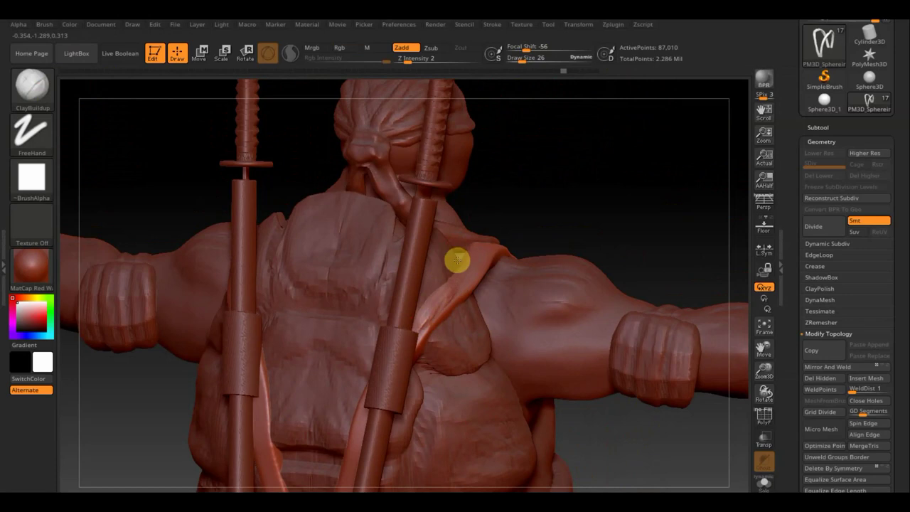
mouse_move(457, 260)
mouse_down()
mouse_move(425, 320)
mouse_move(450, 298)
mouse_move(432, 319)
mouse_up()
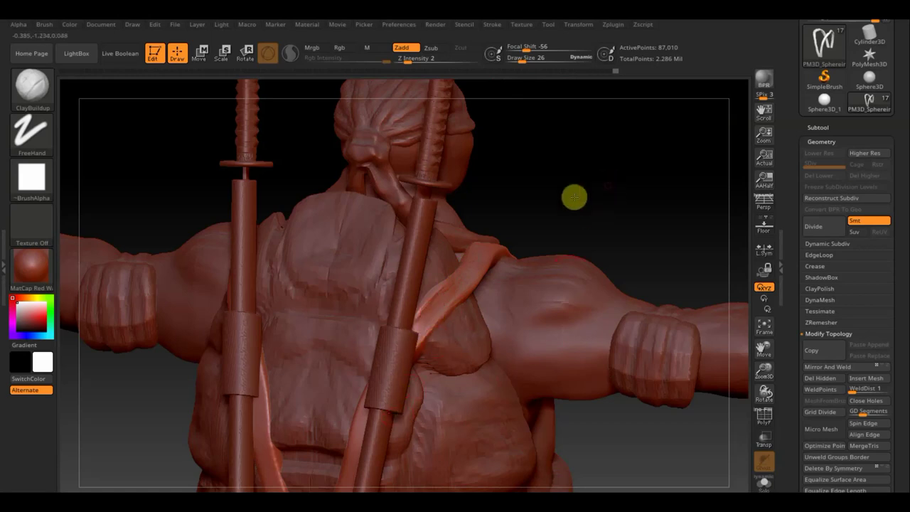
mouse_move(575, 197)
mouse_down()
mouse_move(572, 246)
mouse_move(586, 190)
mouse_up()
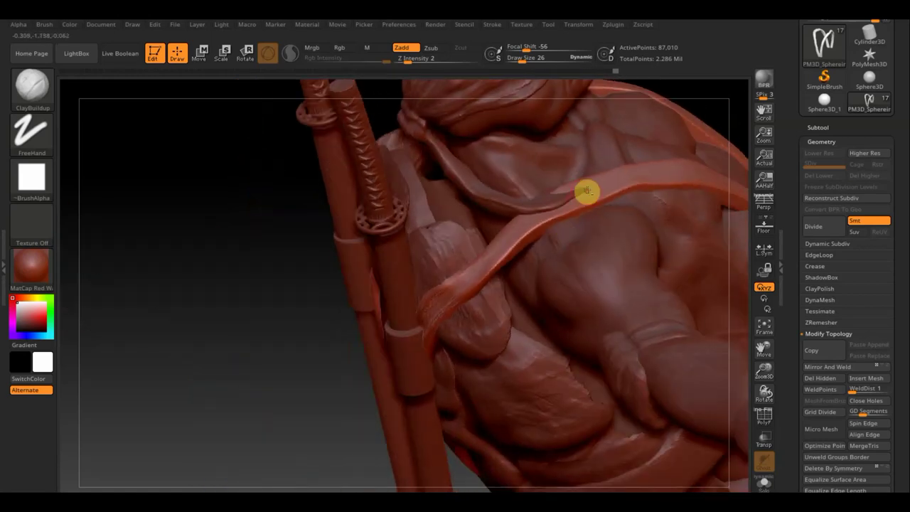
mouse_move(521, 231)
mouse_down()
mouse_move(527, 226)
mouse_move(479, 260)
mouse_move(513, 235)
mouse_up()
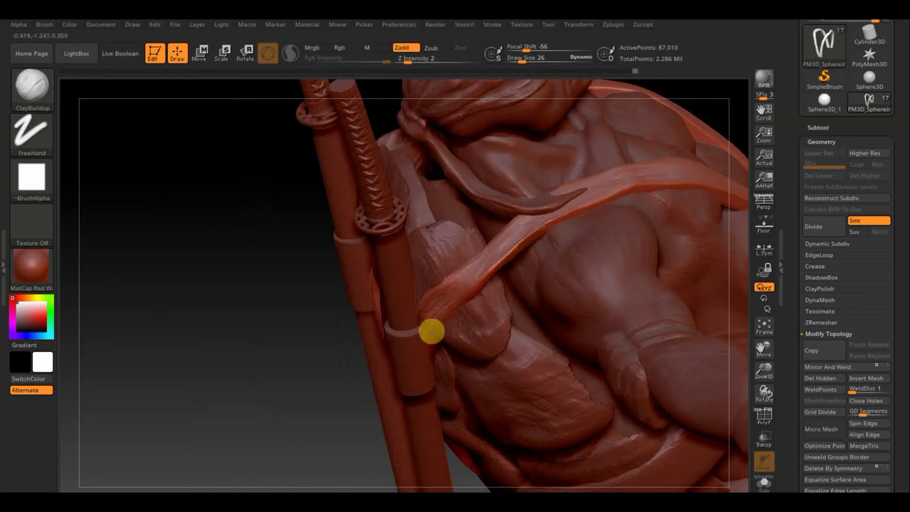
drag(437, 316, 510, 223)
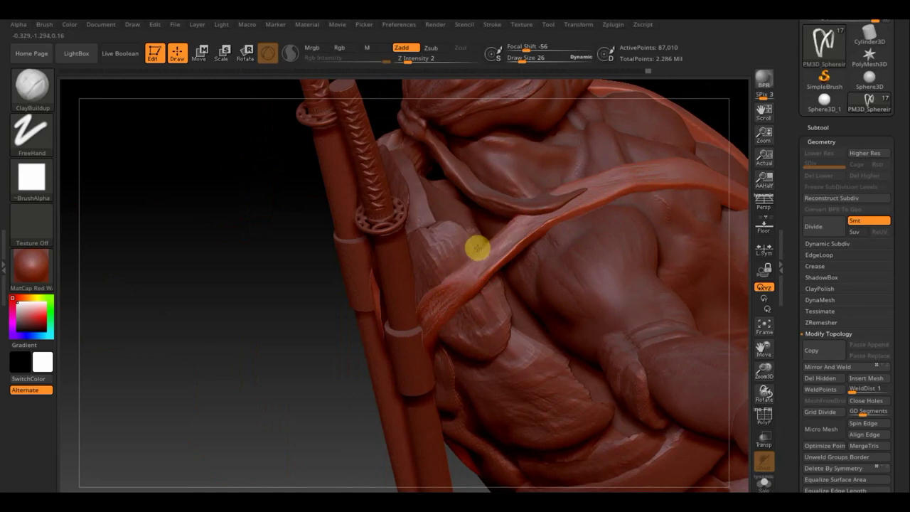
mouse_move(232, 337)
mouse_down()
mouse_move(130, 370)
mouse_move(179, 297)
mouse_move(195, 244)
mouse_up()
mouse_move(219, 291)
mouse_down()
mouse_move(243, 315)
mouse_move(262, 294)
mouse_move(287, 215)
mouse_move(352, 200)
mouse_up()
Step: Make the Extract1 hood piece the active subtool
key(n)
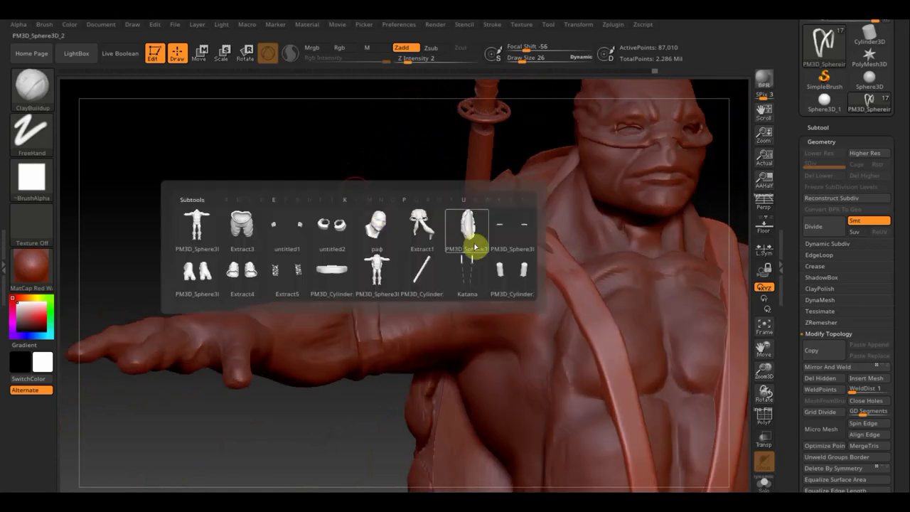
click(426, 244)
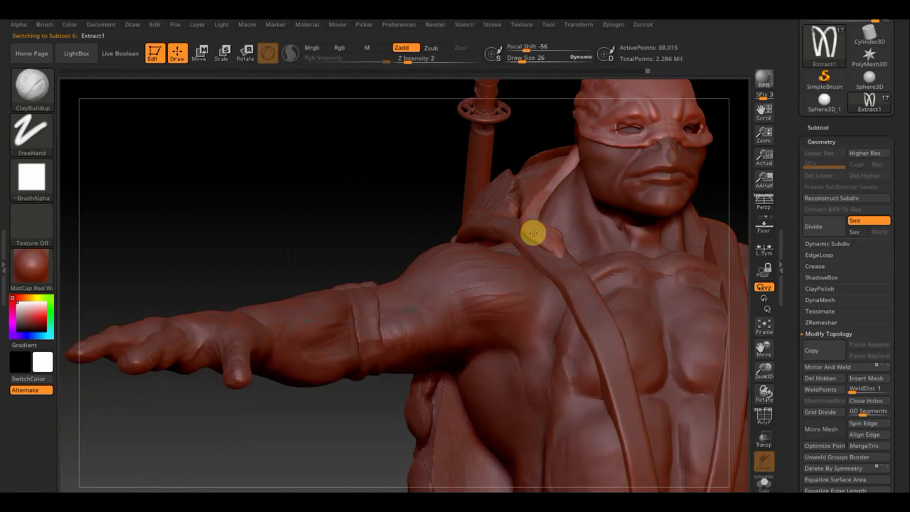
mouse_move(301, 203)
mouse_down()
mouse_move(278, 201)
mouse_move(513, 243)
mouse_up()
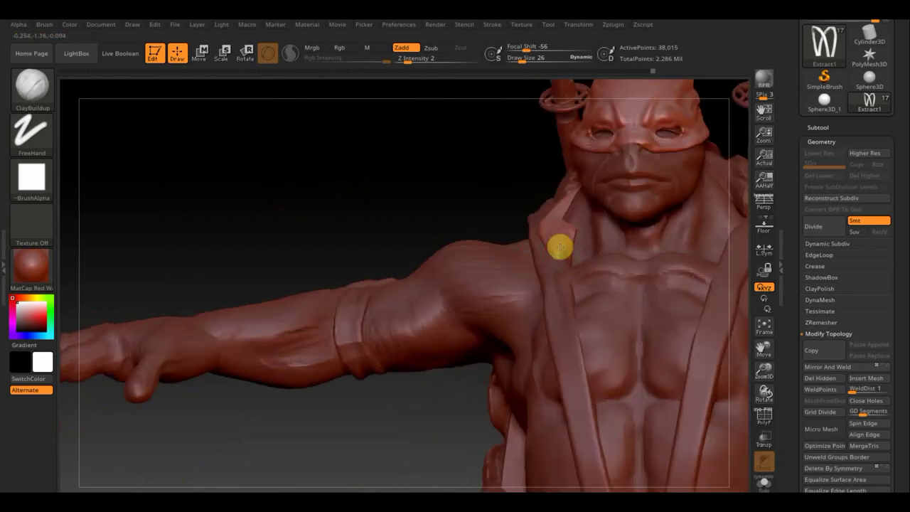
Step: Switch to the Move Topological brush with draw size 86
click(44, 91)
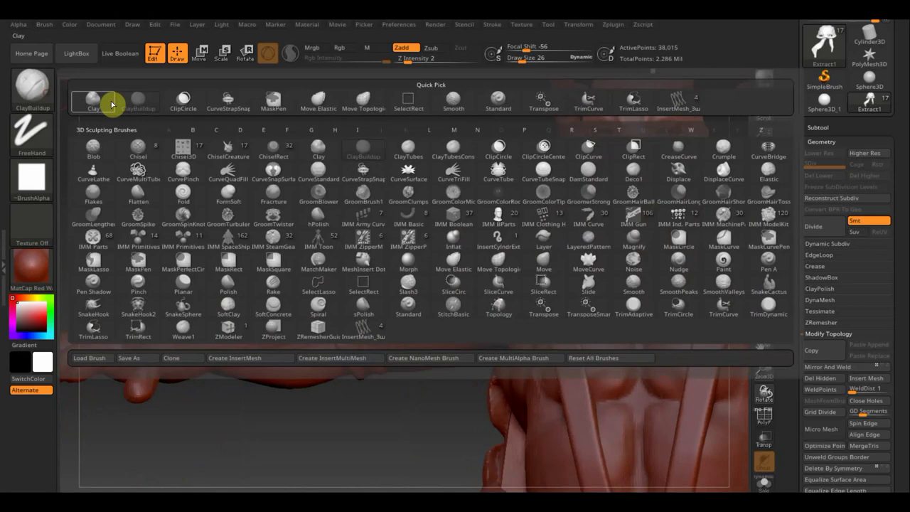
click(362, 98)
drag(444, 187, 451, 181)
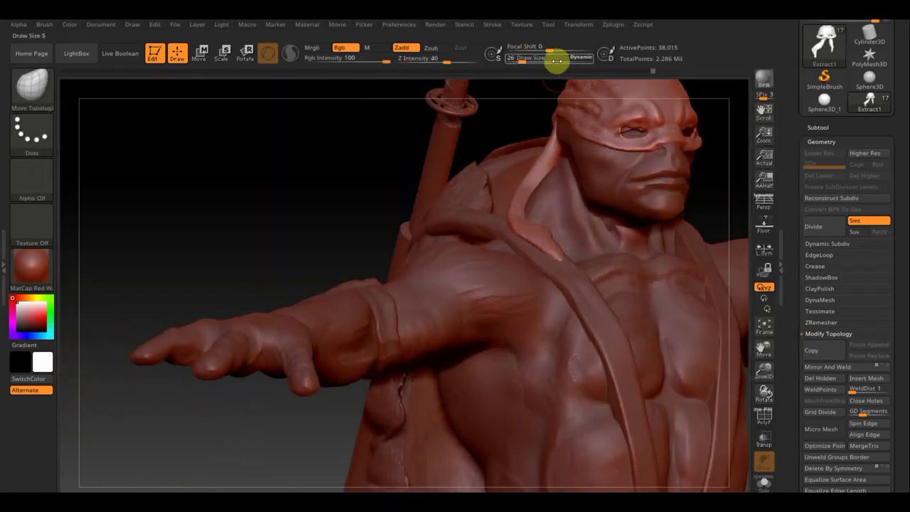
mouse_move(552, 57)
mouse_down()
mouse_move(522, 59)
mouse_move(529, 62)
mouse_up()
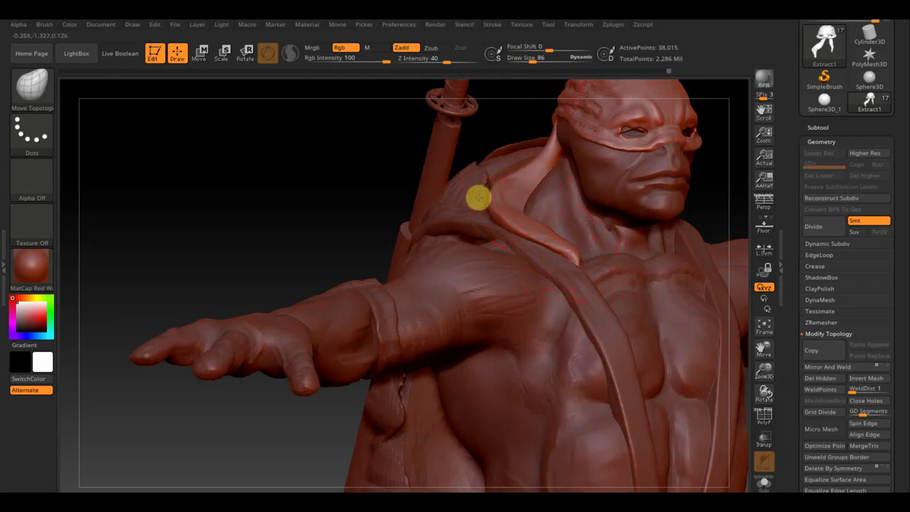
Step: Reframe and orbit the view to inspect the upper body
mouse_move(313, 182)
mouse_down()
mouse_move(326, 192)
mouse_move(281, 199)
mouse_up()
key(f)
mouse_move(242, 144)
mouse_down()
mouse_move(305, 184)
mouse_move(223, 181)
mouse_move(601, 360)
mouse_up()
mouse_move(637, 384)
alt+mouse_down()
mouse_move(608, 324)
mouse_move(450, 203)
mouse_move(417, 202)
alt+mouse_up()
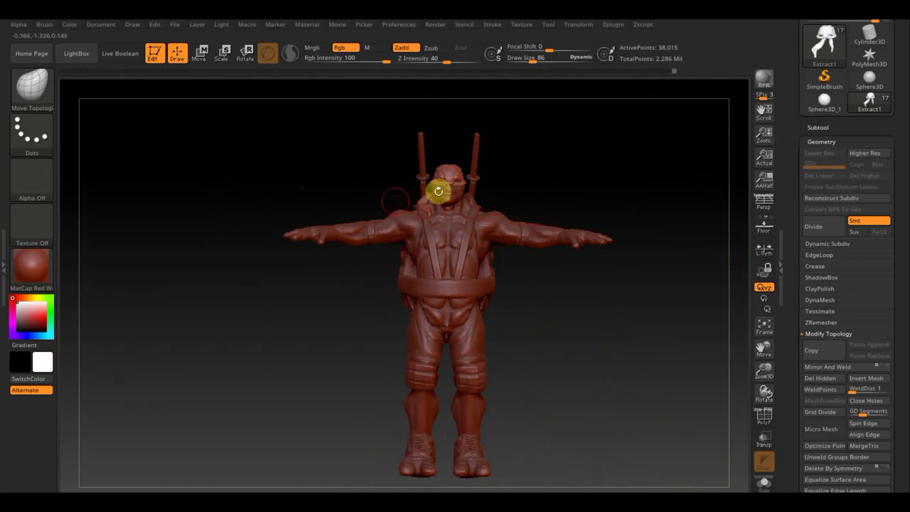
mouse_move(603, 189)
mouse_down()
mouse_move(528, 206)
mouse_move(605, 196)
mouse_up()
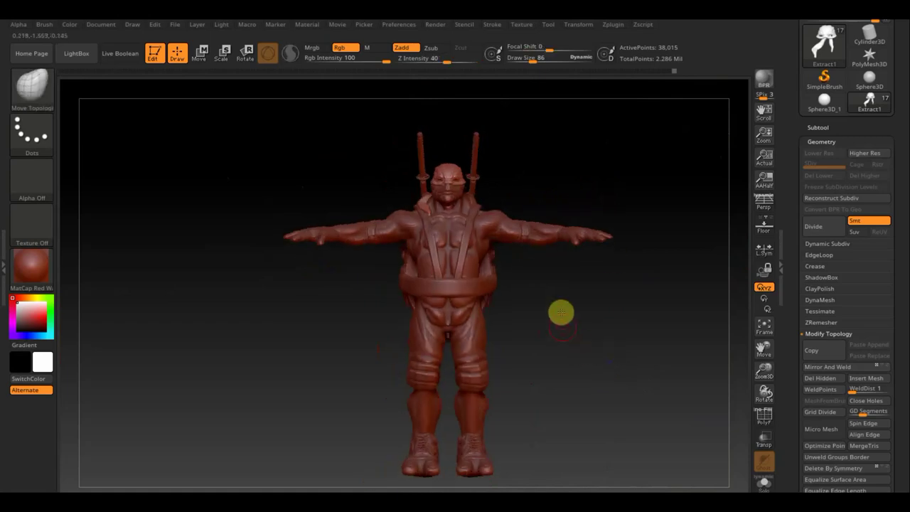
alt+drag(561, 313, 611, 483)
alt+drag(306, 197, 310, 192)
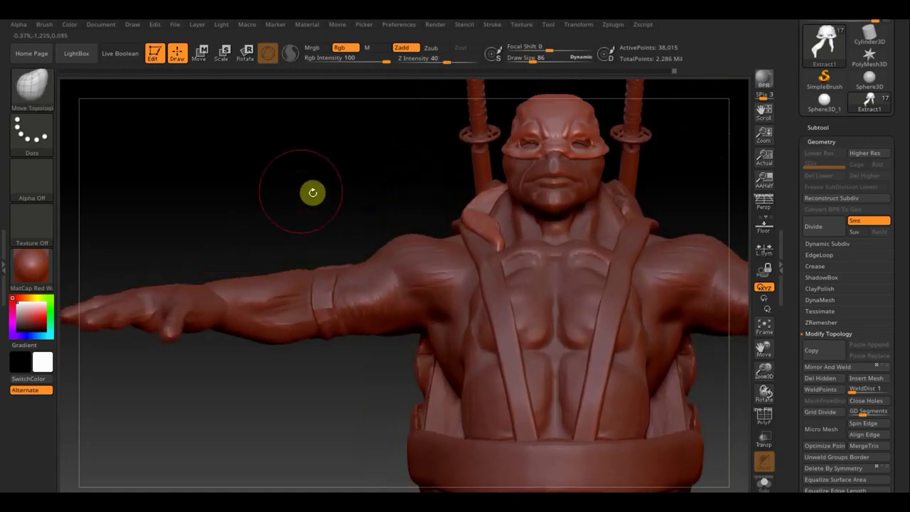
click(26, 88)
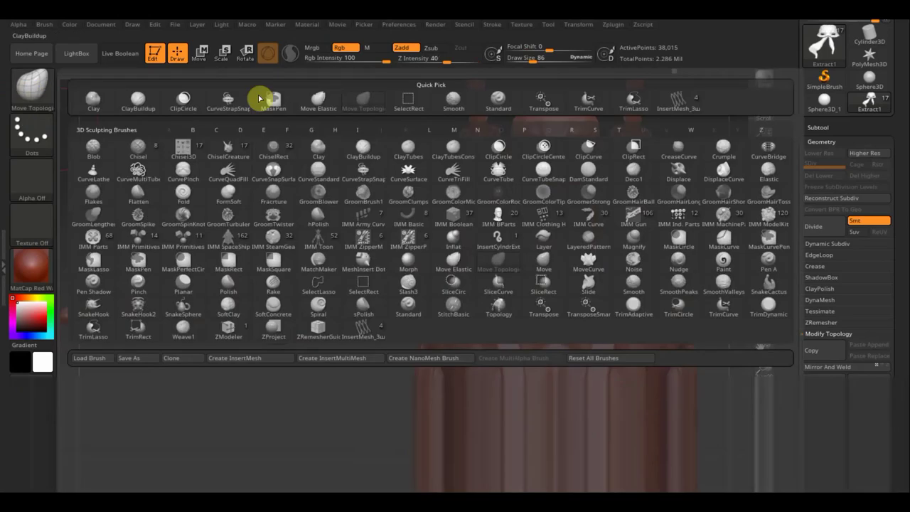
Step: Load the spotty Alpha 07 dot pattern onto the Standard brush
click(504, 95)
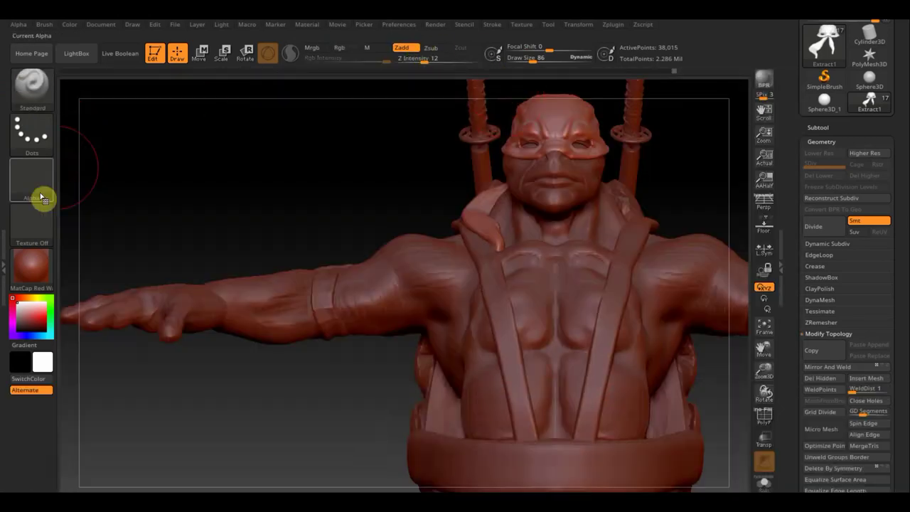
click(36, 186)
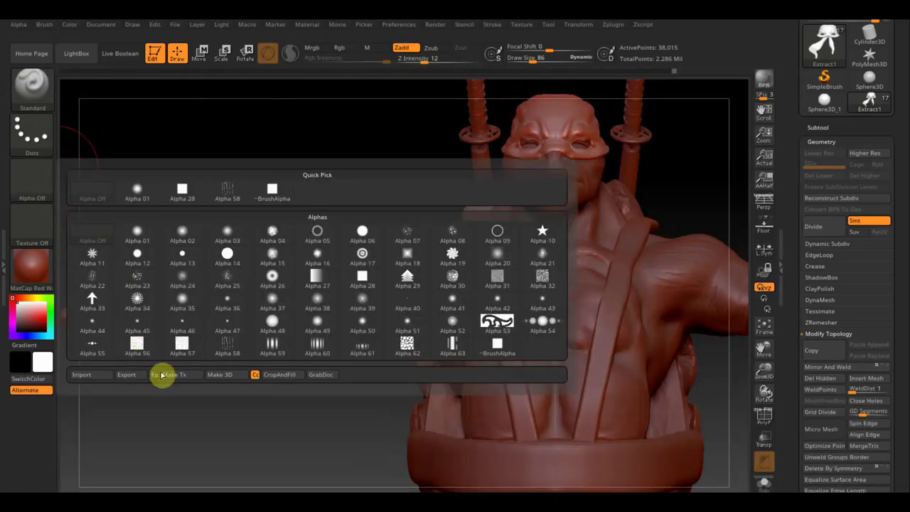
click(410, 231)
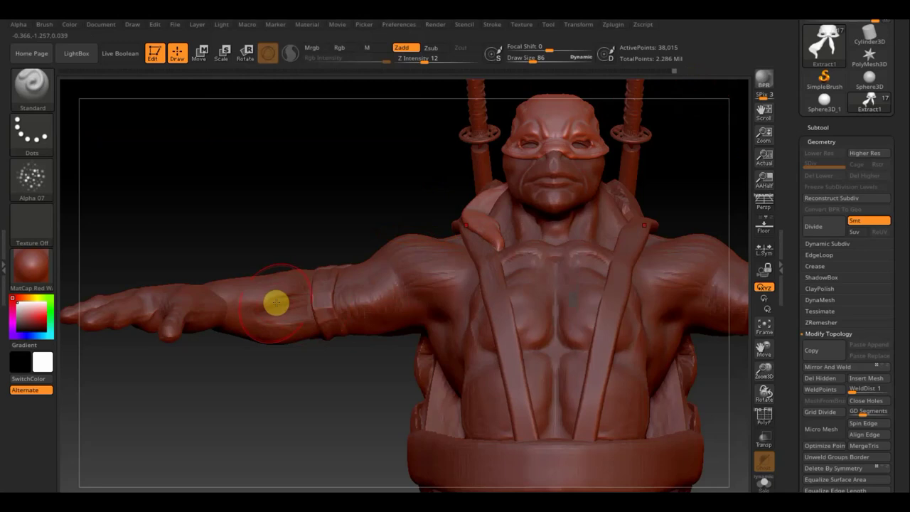
Step: Select the body subtool, set the DragRect stroke and sculpting strength 33
key(n)
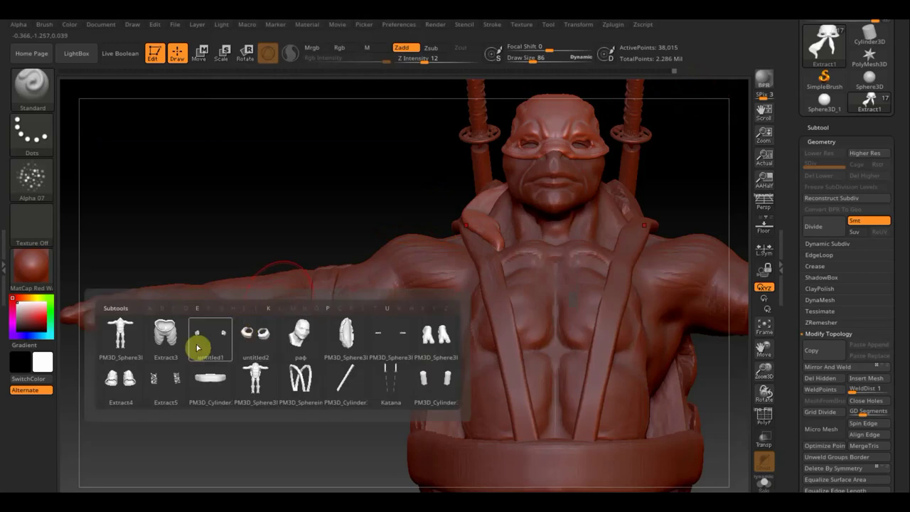
click(140, 341)
drag(303, 206, 424, 283)
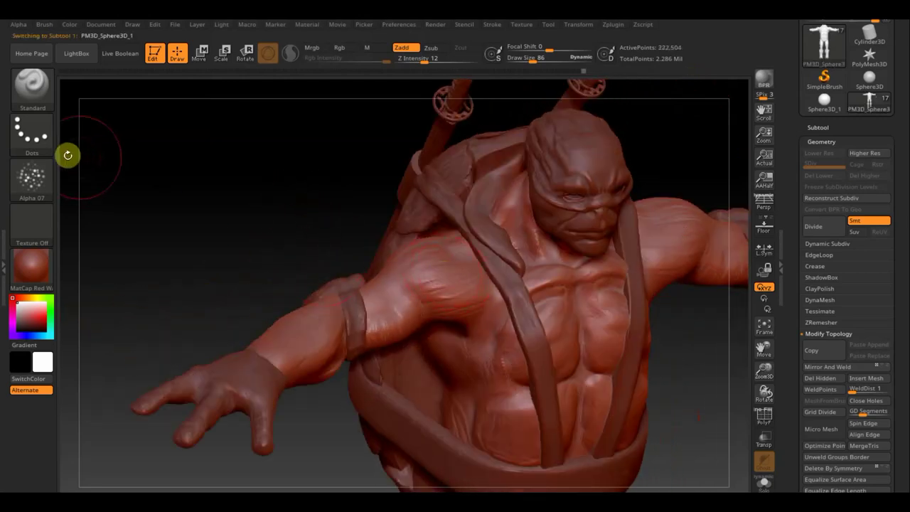
click(44, 136)
click(142, 146)
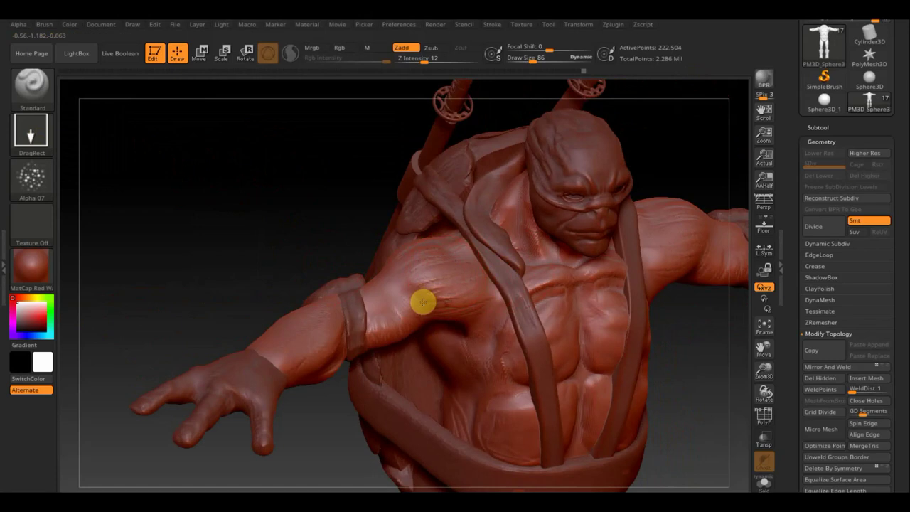
drag(319, 246, 299, 235)
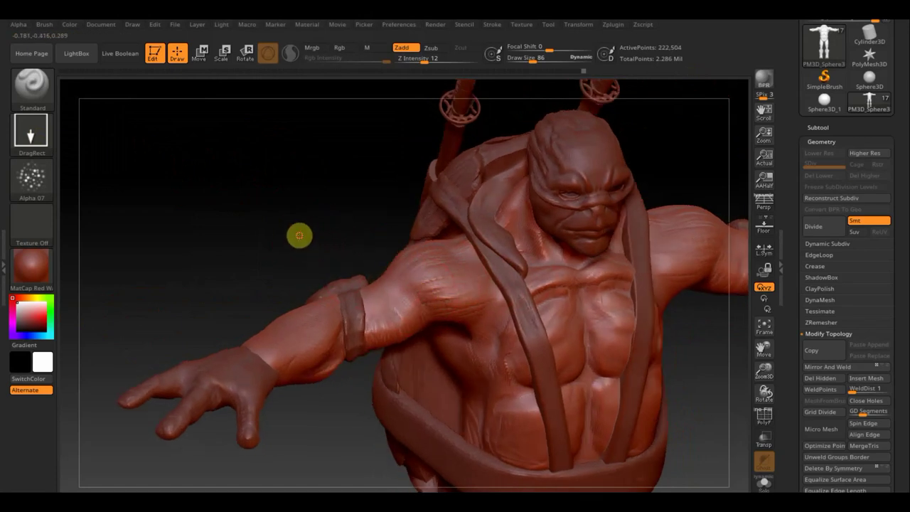
key(shift)
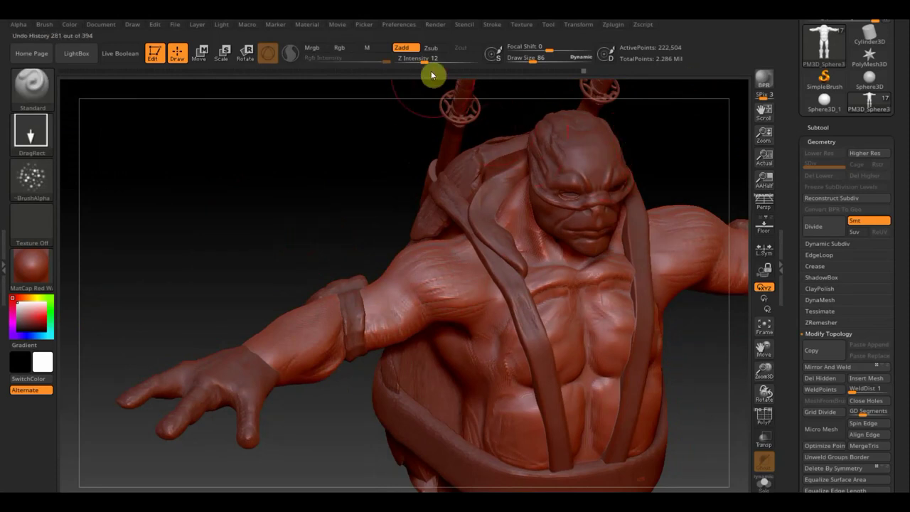
click(423, 60)
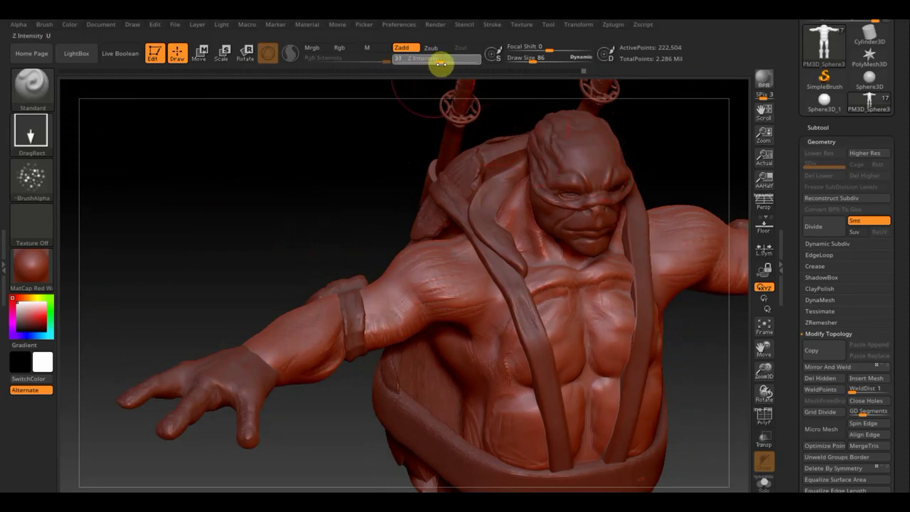
key(Return)
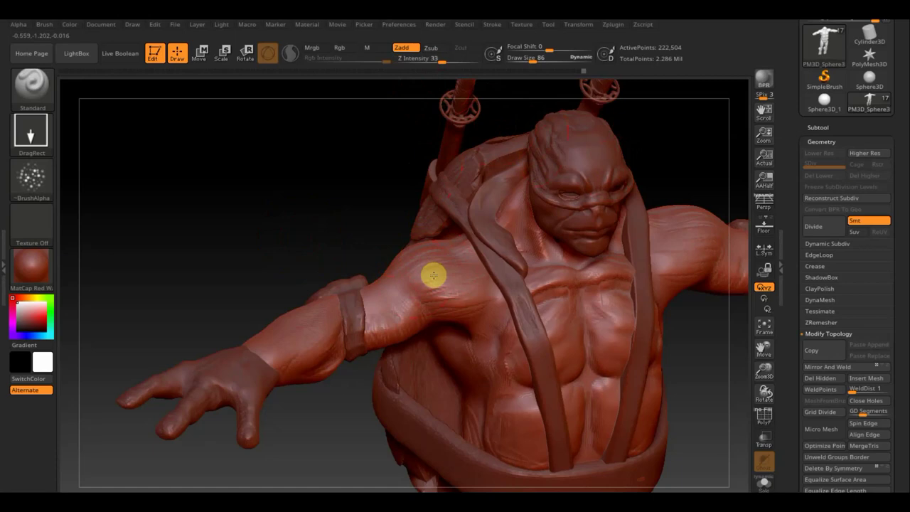
Step: Stamp bumpy skin texture over the shoulder, upper arm, chest and neck
mouse_move(422, 294)
mouse_down()
mouse_move(459, 287)
mouse_move(425, 285)
mouse_up()
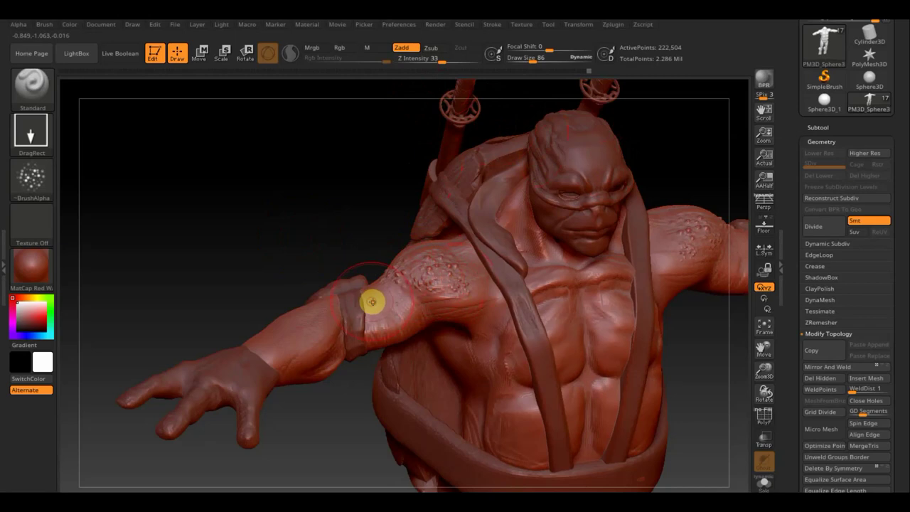
drag(352, 320, 455, 257)
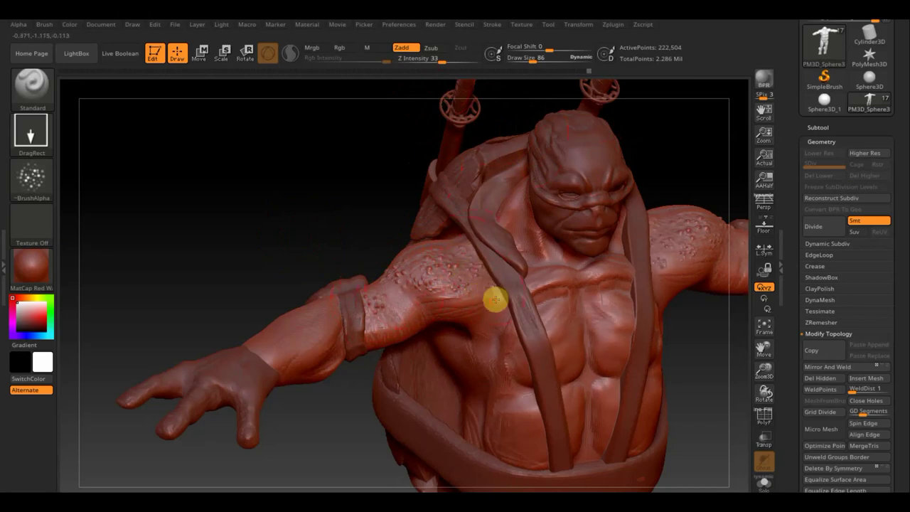
mouse_move(496, 300)
mouse_down()
mouse_move(523, 272)
mouse_move(514, 220)
mouse_up()
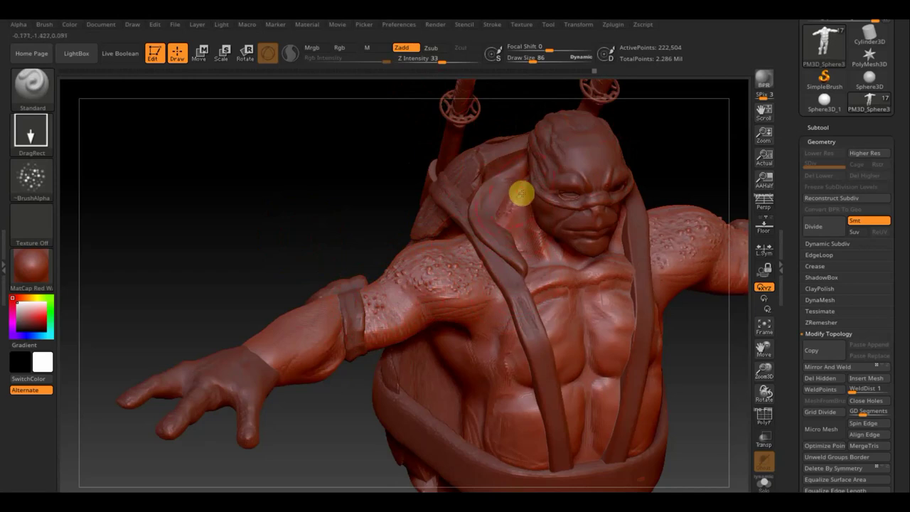
drag(521, 194, 516, 226)
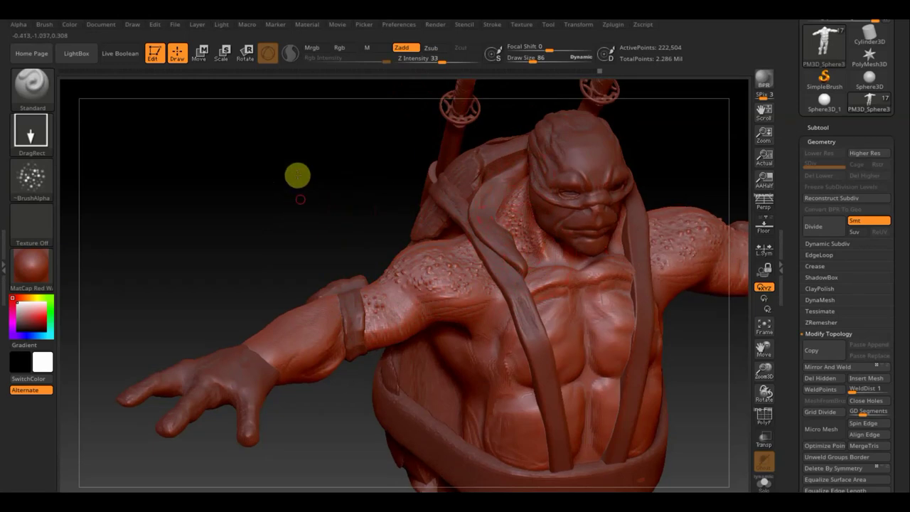
mouse_move(298, 175)
mouse_down()
mouse_move(292, 157)
mouse_move(327, 165)
mouse_up()
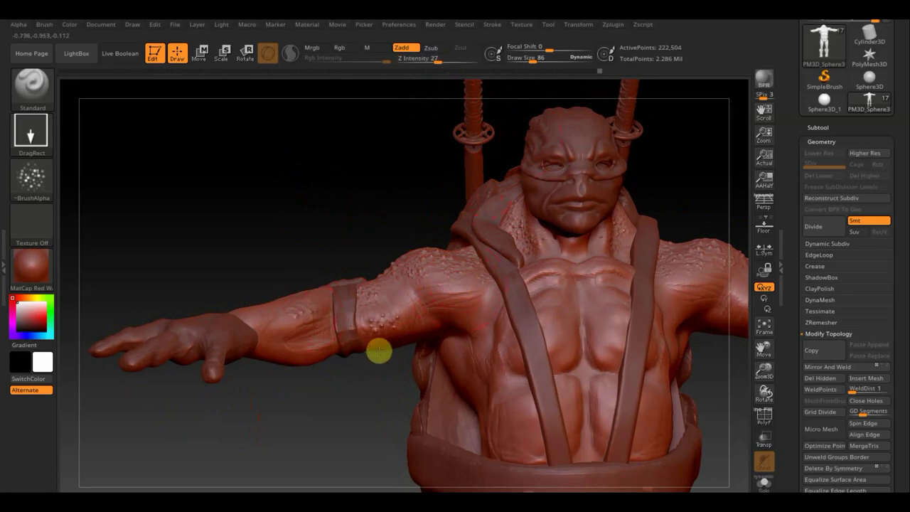
key(shift)
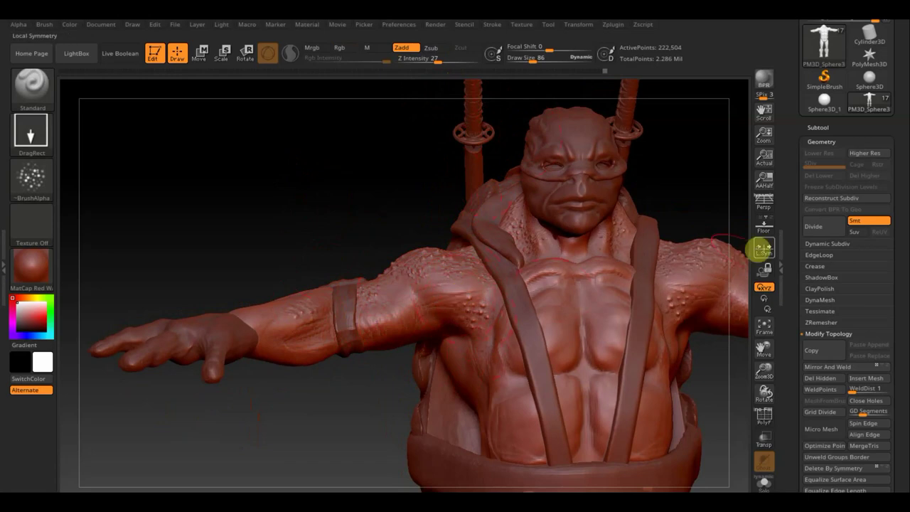
drag(307, 206, 341, 221)
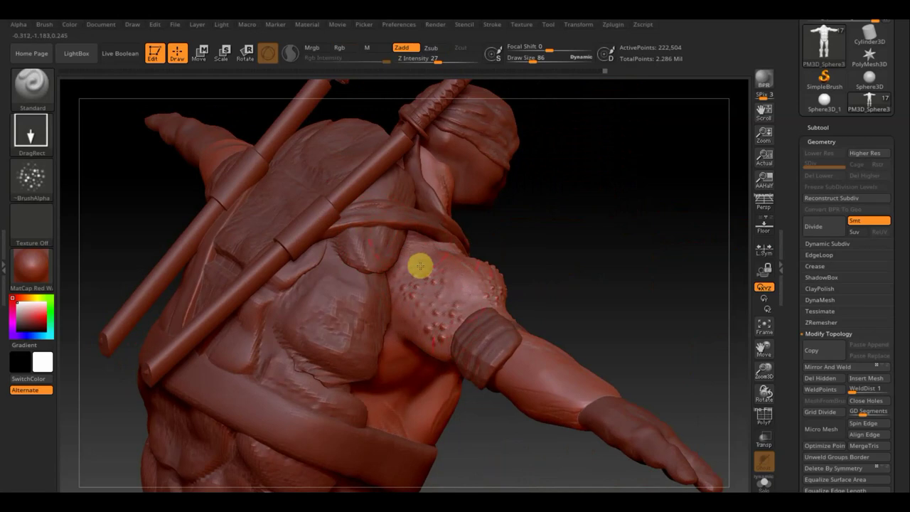
click(828, 128)
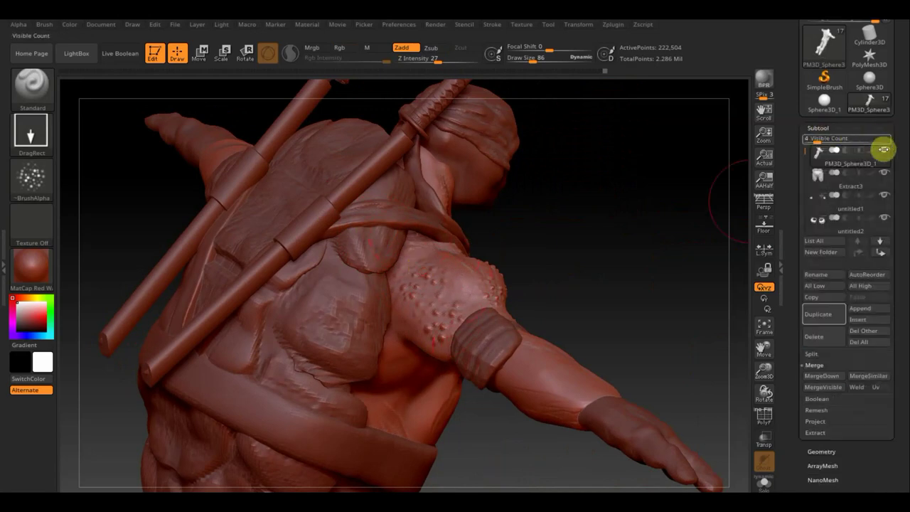
Step: Solo the body and stamp bumps across the upper, middle and lower back and buttock
click(884, 150)
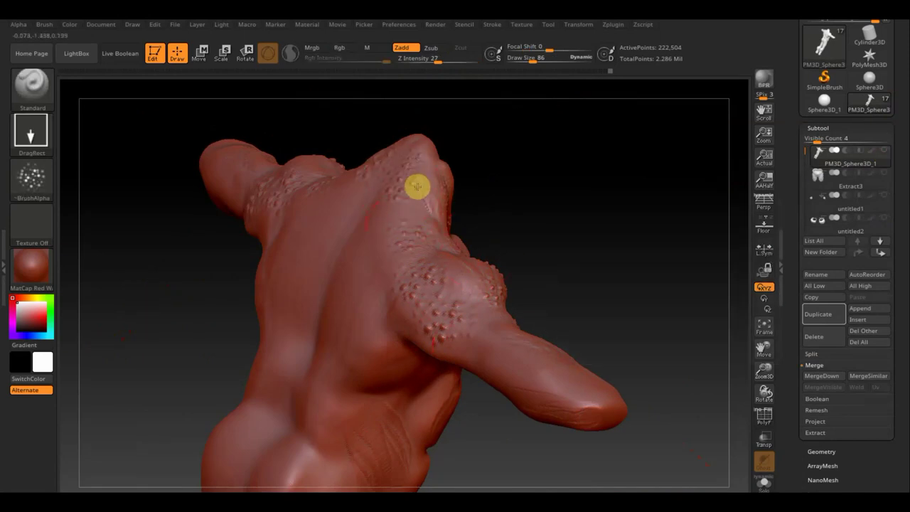
drag(416, 187, 378, 274)
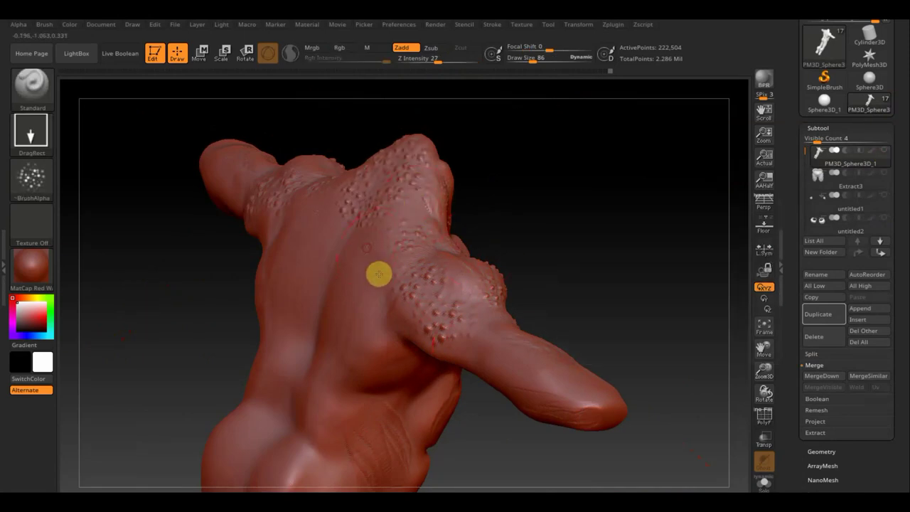
mouse_move(415, 230)
mouse_down()
mouse_move(388, 260)
mouse_move(326, 252)
mouse_move(348, 308)
mouse_move(387, 353)
mouse_move(337, 304)
mouse_move(327, 359)
mouse_move(335, 313)
mouse_move(390, 296)
mouse_move(402, 315)
mouse_move(390, 363)
mouse_move(400, 396)
mouse_move(363, 383)
mouse_move(321, 386)
mouse_up()
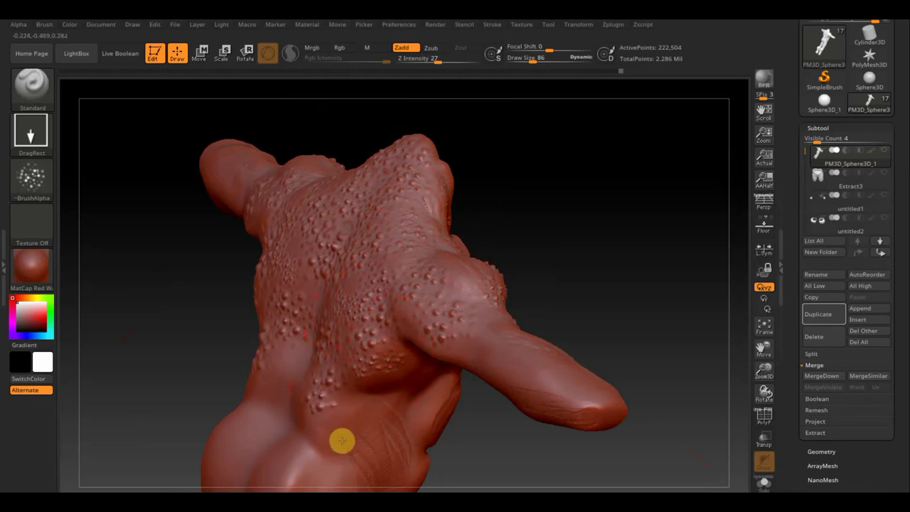
alt+drag(479, 479, 496, 349)
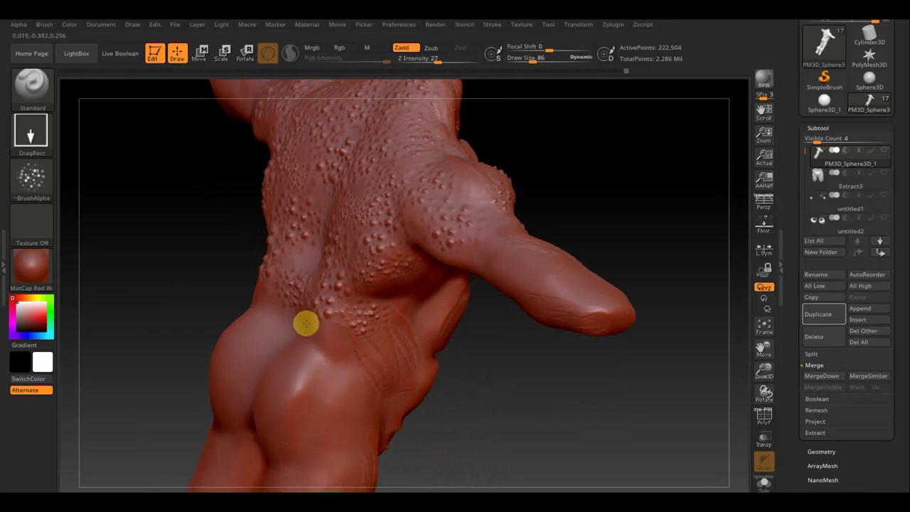
mouse_move(306, 324)
mouse_down()
mouse_move(310, 374)
mouse_move(345, 384)
mouse_up()
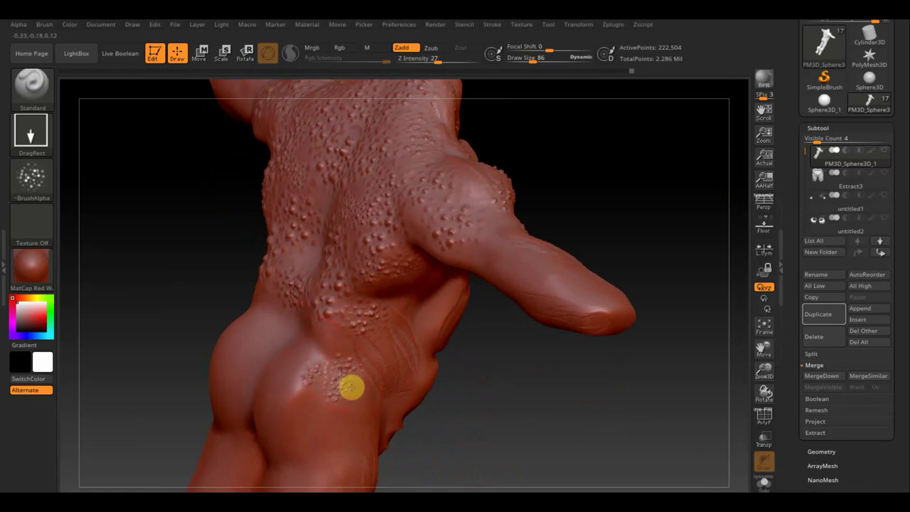
mouse_move(285, 395)
mouse_down()
mouse_move(315, 422)
mouse_move(280, 422)
mouse_move(313, 443)
mouse_move(356, 433)
mouse_up()
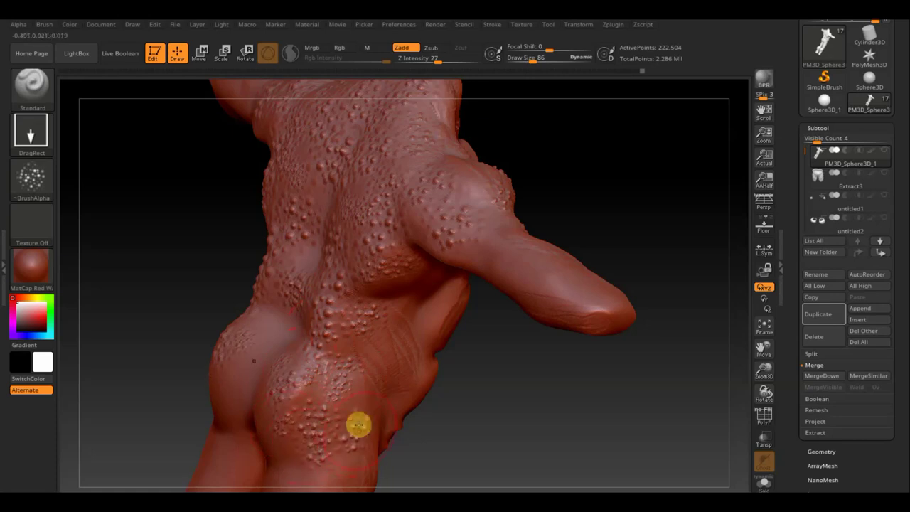
Step: Add bumps along the upper arm and smooth part of the upper back
mouse_move(454, 414)
mouse_down()
mouse_move(415, 379)
mouse_move(348, 235)
mouse_move(390, 258)
mouse_move(373, 339)
mouse_move(337, 296)
mouse_move(358, 301)
mouse_up()
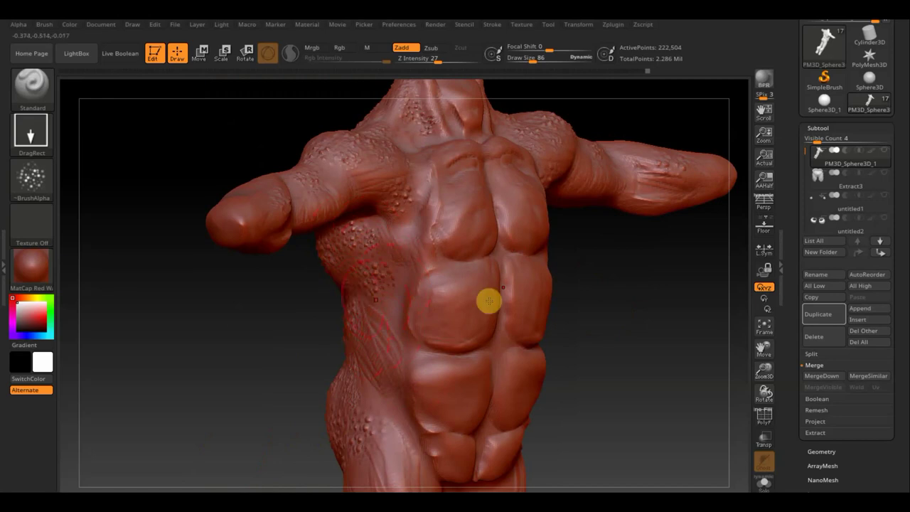
mouse_move(594, 337)
mouse_down()
mouse_move(585, 348)
mouse_move(645, 359)
mouse_up()
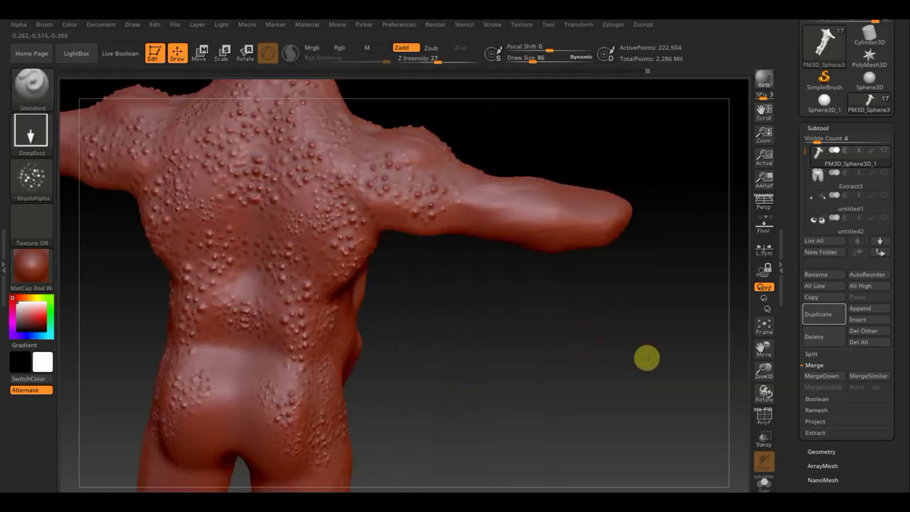
drag(487, 225, 566, 228)
shift+drag(426, 190, 311, 236)
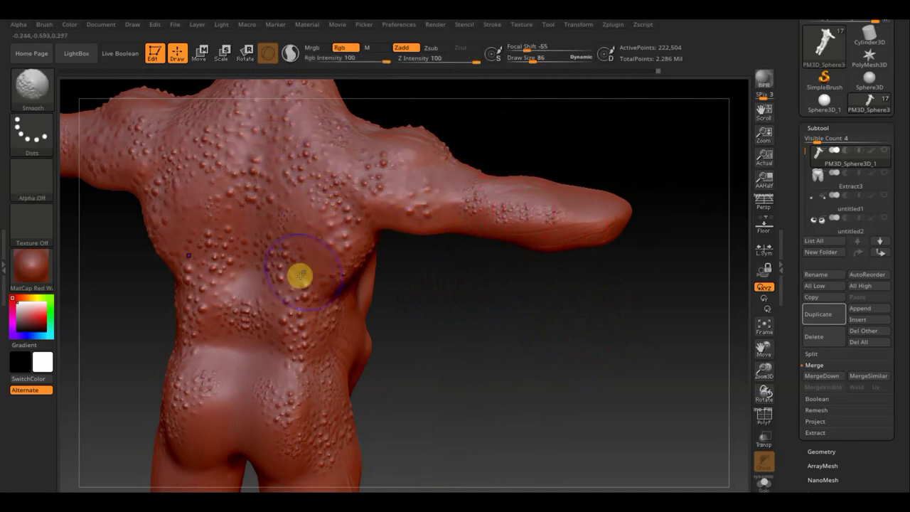
drag(445, 380, 440, 279)
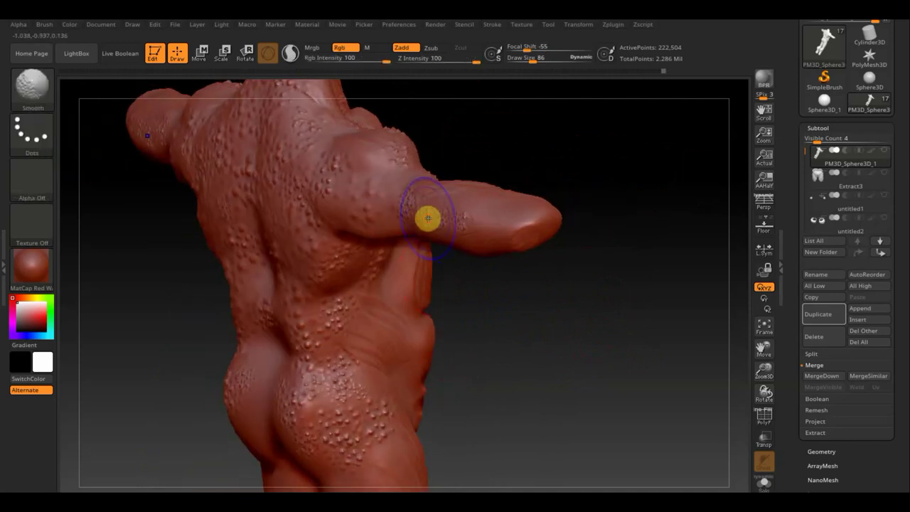
mouse_move(504, 323)
mouse_down()
mouse_move(452, 333)
mouse_move(548, 269)
mouse_up()
Step: Smooth the bumpy skin on the shoulder, upper chest and chest sides
shift+drag(568, 206, 589, 183)
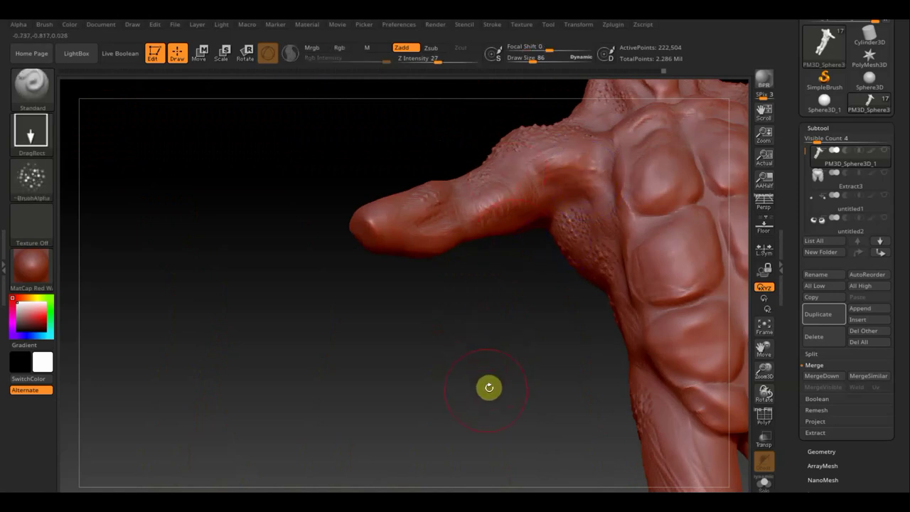
mouse_move(489, 387)
mouse_down()
mouse_move(258, 455)
mouse_move(550, 343)
mouse_move(617, 372)
mouse_move(457, 336)
mouse_up()
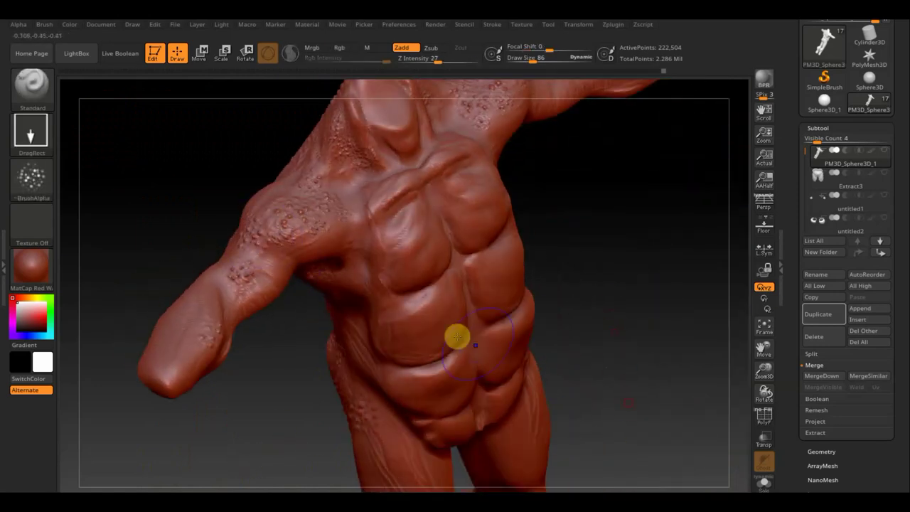
shift+drag(319, 219, 315, 213)
mouse_move(304, 209)
shift+mouse_down()
mouse_move(284, 240)
mouse_move(256, 252)
shift+mouse_up()
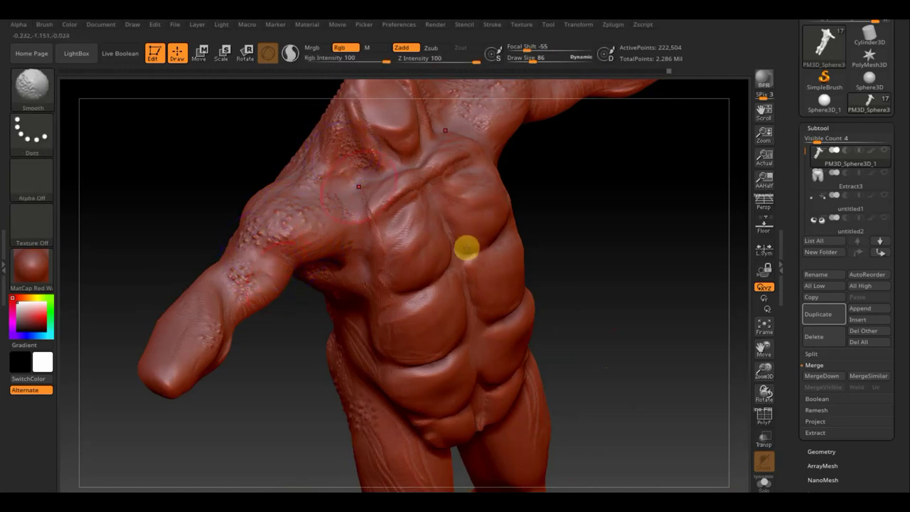
drag(587, 290, 606, 300)
key(shift)
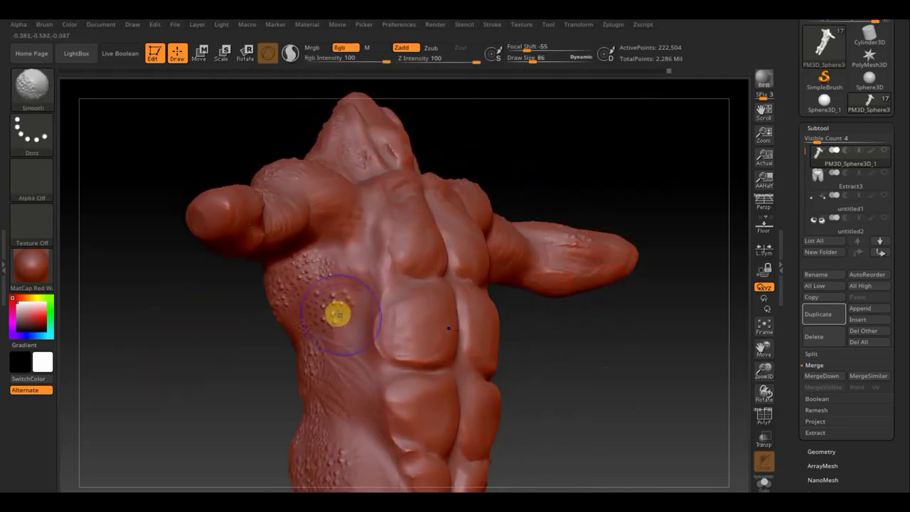
mouse_move(333, 315)
shift+mouse_down()
mouse_move(306, 258)
mouse_move(353, 294)
shift+mouse_up()
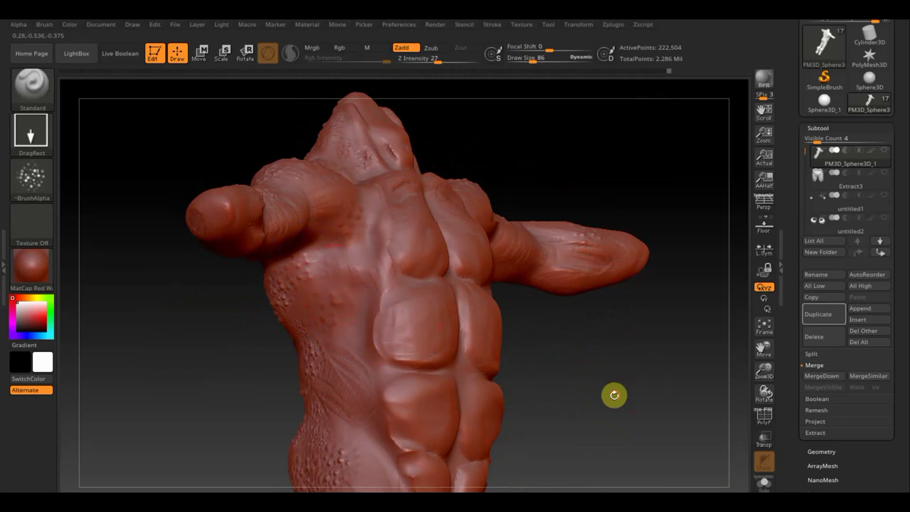
mouse_move(613, 394)
mouse_down()
mouse_move(590, 397)
mouse_move(575, 379)
mouse_move(602, 373)
mouse_move(586, 307)
mouse_move(623, 284)
mouse_up()
Step: Show all parts again, then select PM3D_Sphere3D_6 and confirm its deletion
click(885, 151)
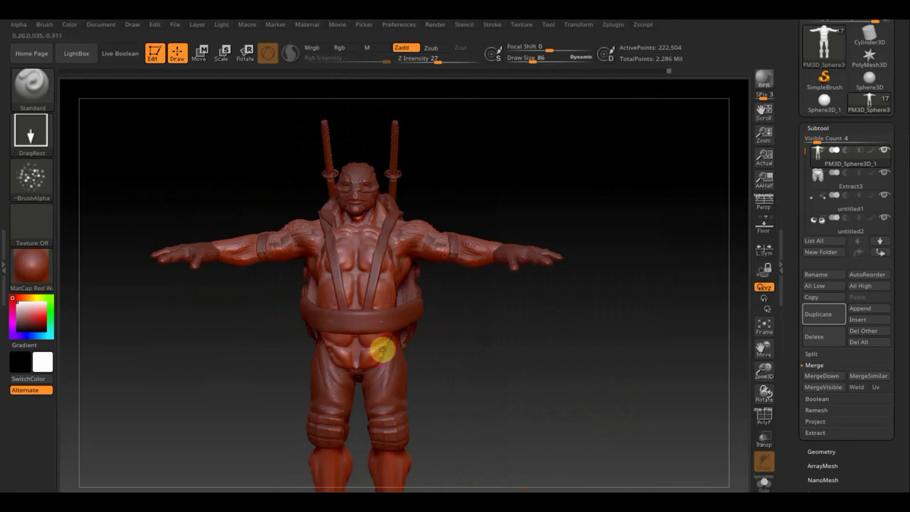
key(n)
key(n)
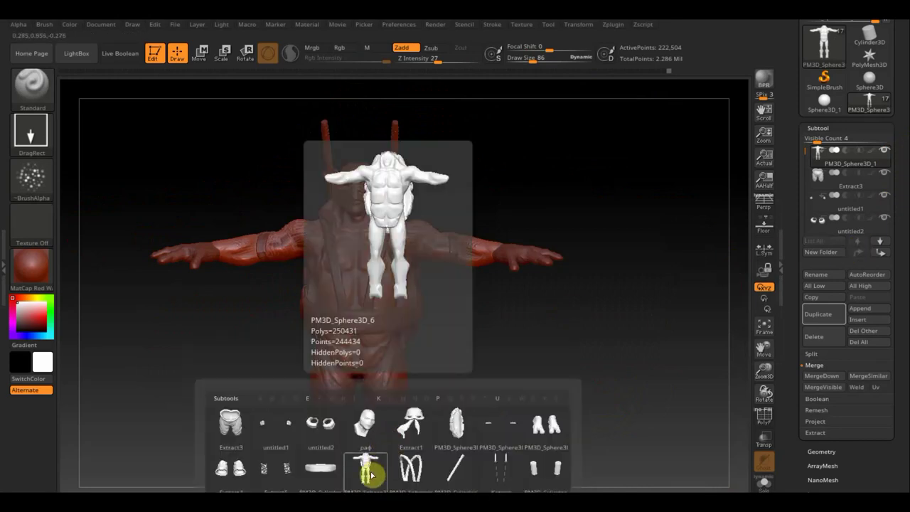
click(370, 474)
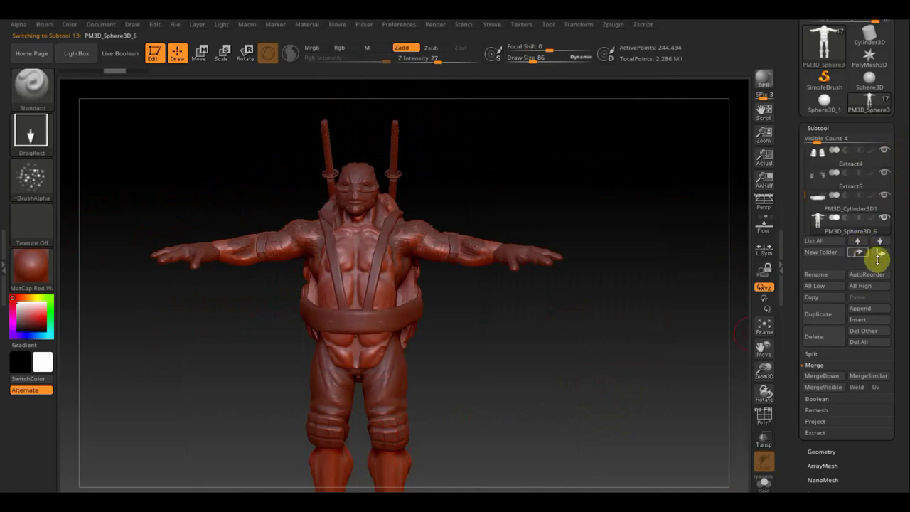
click(816, 341)
click(713, 366)
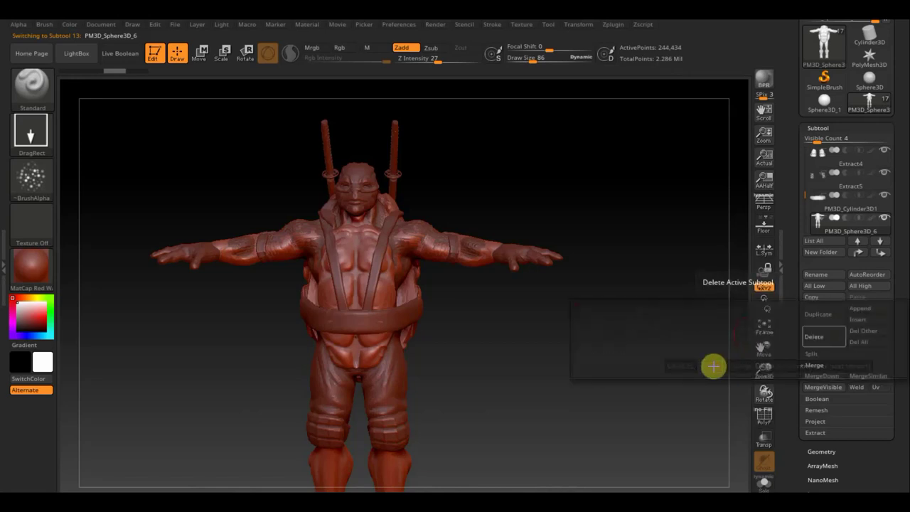
drag(629, 362, 627, 372)
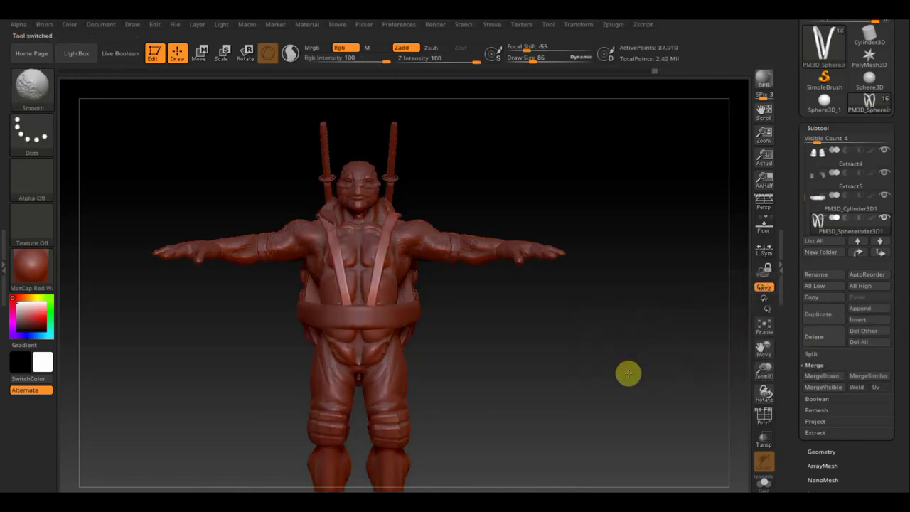
alt+drag(584, 392, 578, 365)
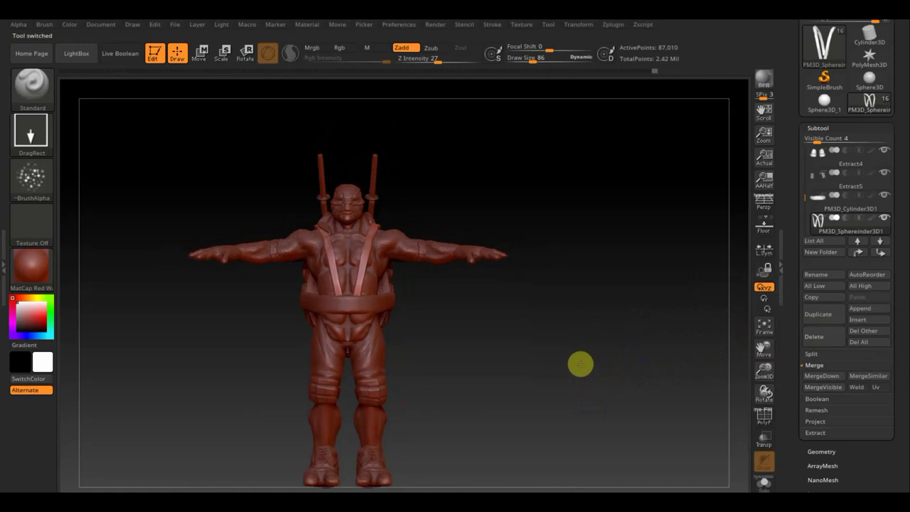
mouse_move(498, 375)
alt+mouse_down()
mouse_move(538, 362)
mouse_move(514, 464)
mouse_move(371, 434)
mouse_move(491, 349)
mouse_move(491, 372)
mouse_move(488, 351)
mouse_move(511, 381)
mouse_move(505, 369)
mouse_move(508, 360)
mouse_move(518, 373)
mouse_move(517, 351)
alt+mouse_up()
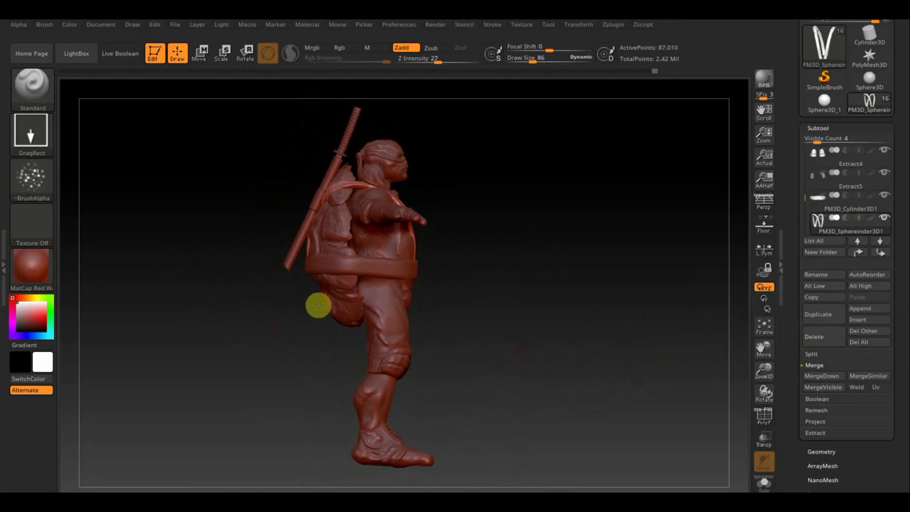
drag(502, 267, 374, 298)
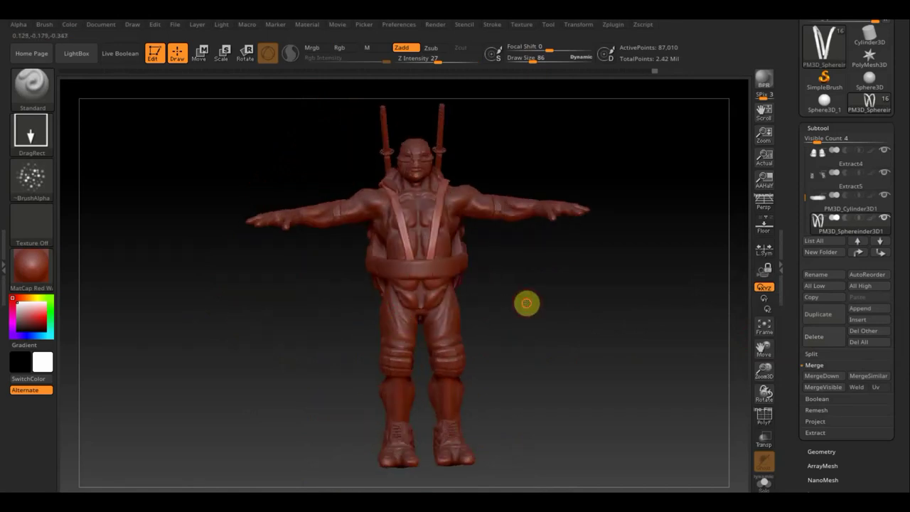
drag(526, 301, 520, 302)
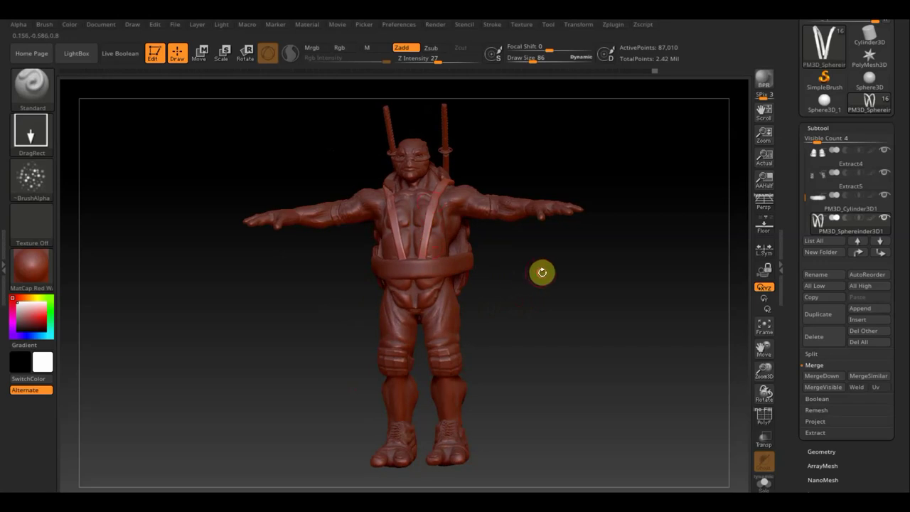
drag(540, 270, 547, 263)
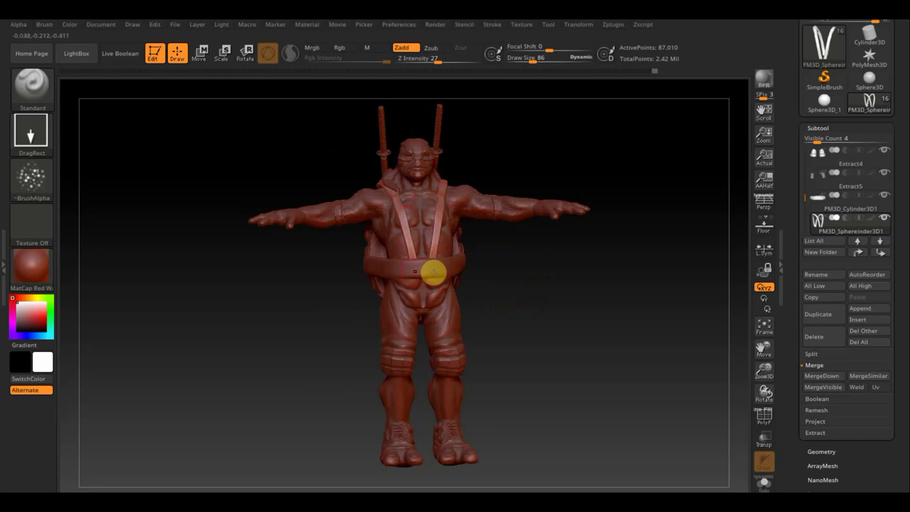
mouse_move(526, 299)
mouse_down()
mouse_move(471, 313)
mouse_move(540, 294)
mouse_up()
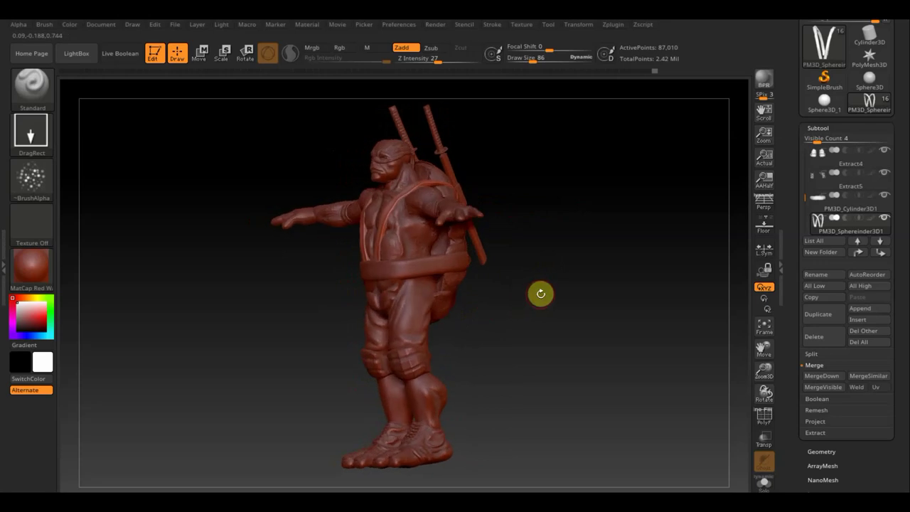